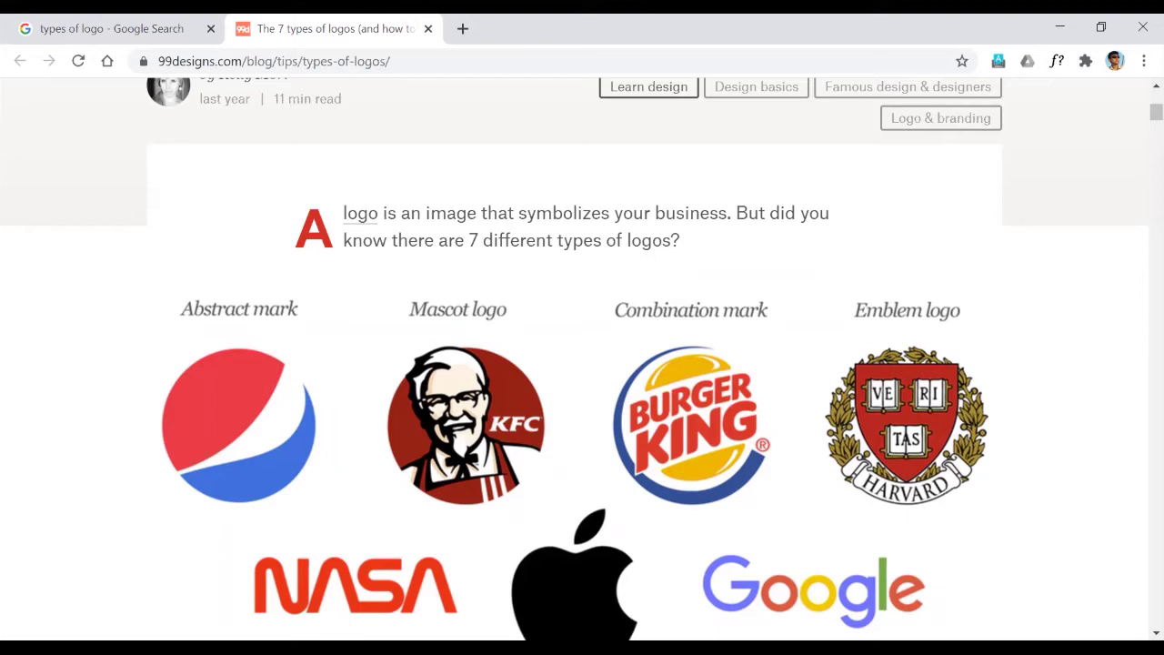
Step: Examine the overview graphic of the seven logo types and the monogram (lettermark) section with its HBO, IBM and NASA examples
scroll(575, 357, down, 1)
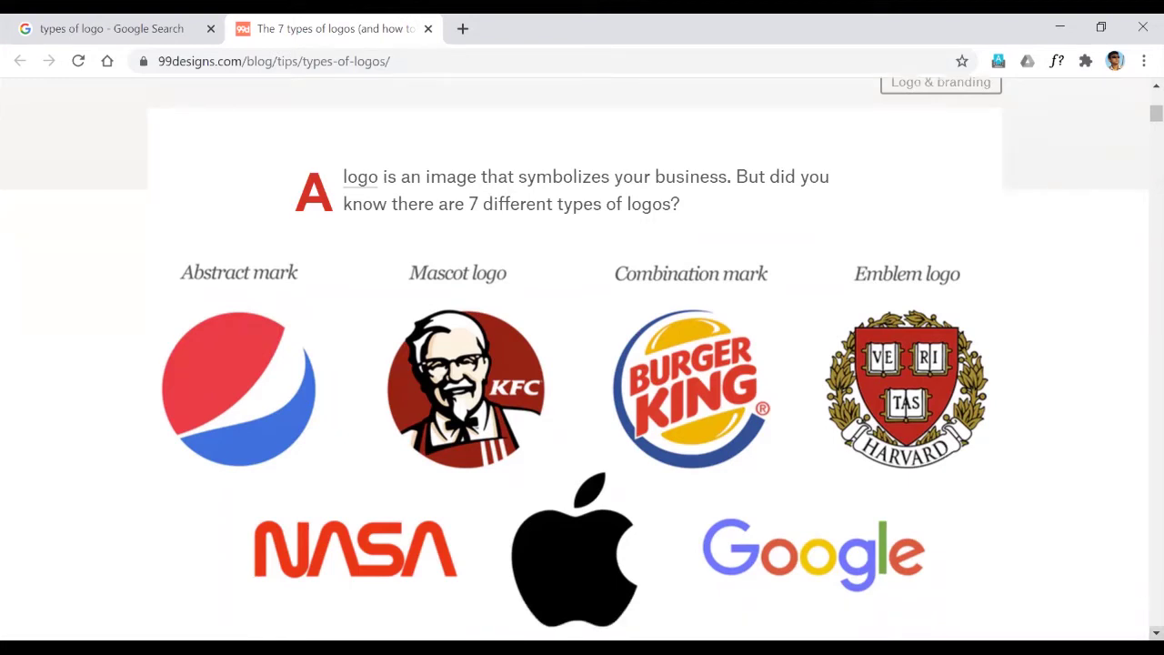
scroll(1155, 632, down, 2)
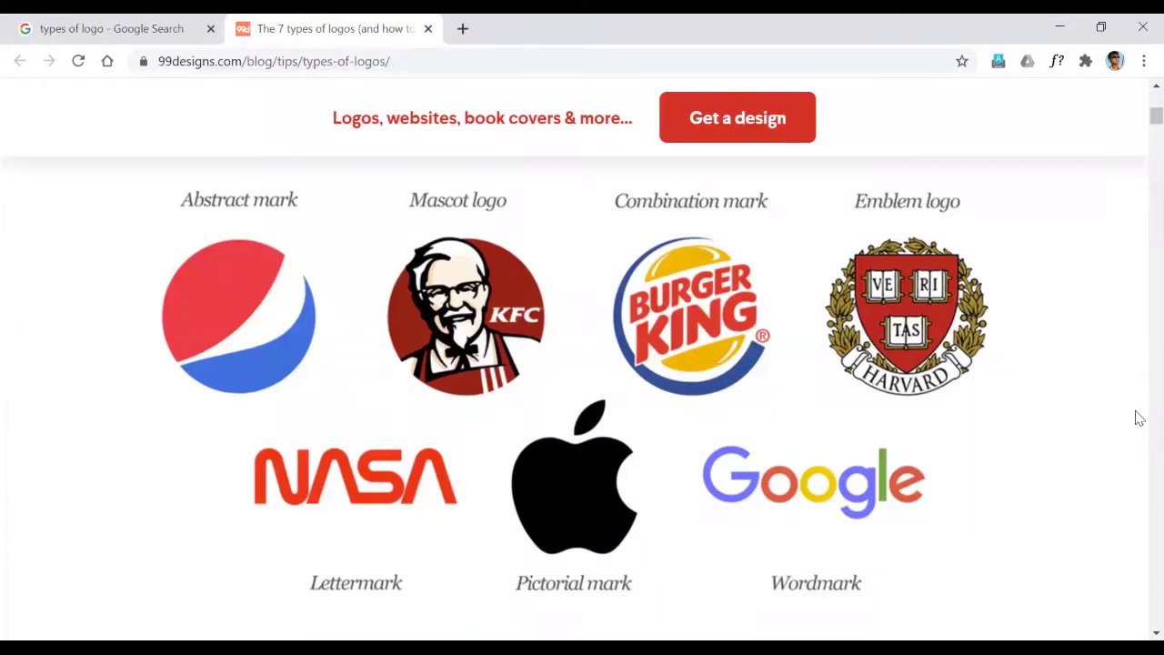
scroll(1140, 416, down, 5)
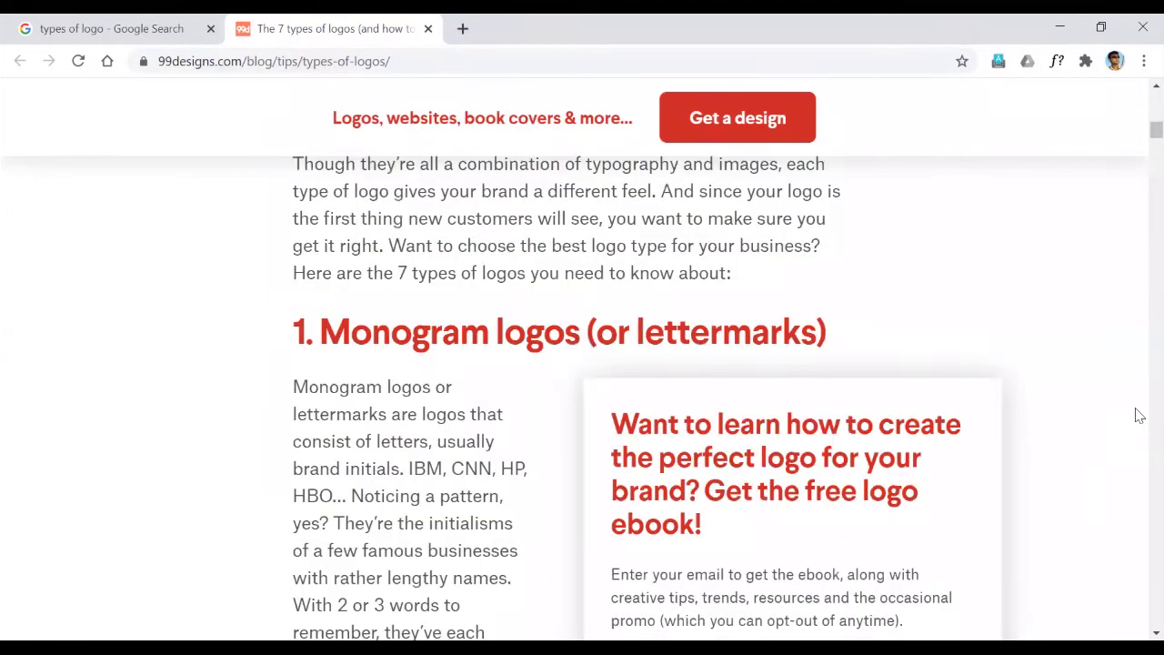
scroll(1137, 414, down, 9)
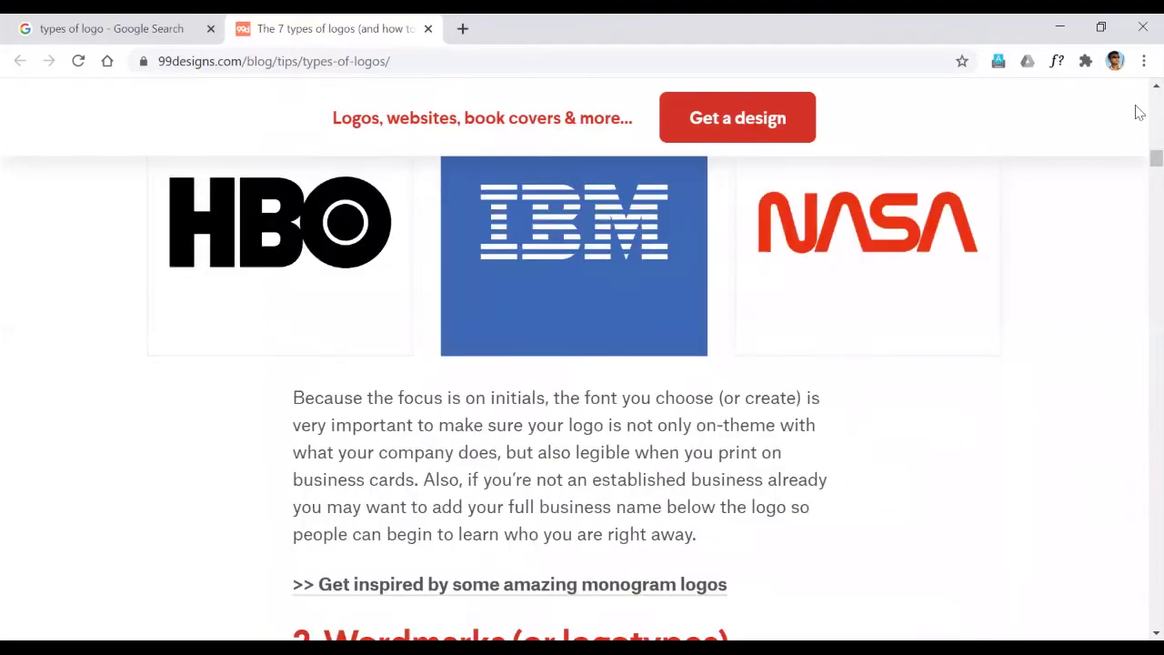
scroll(1138, 98, up, 8)
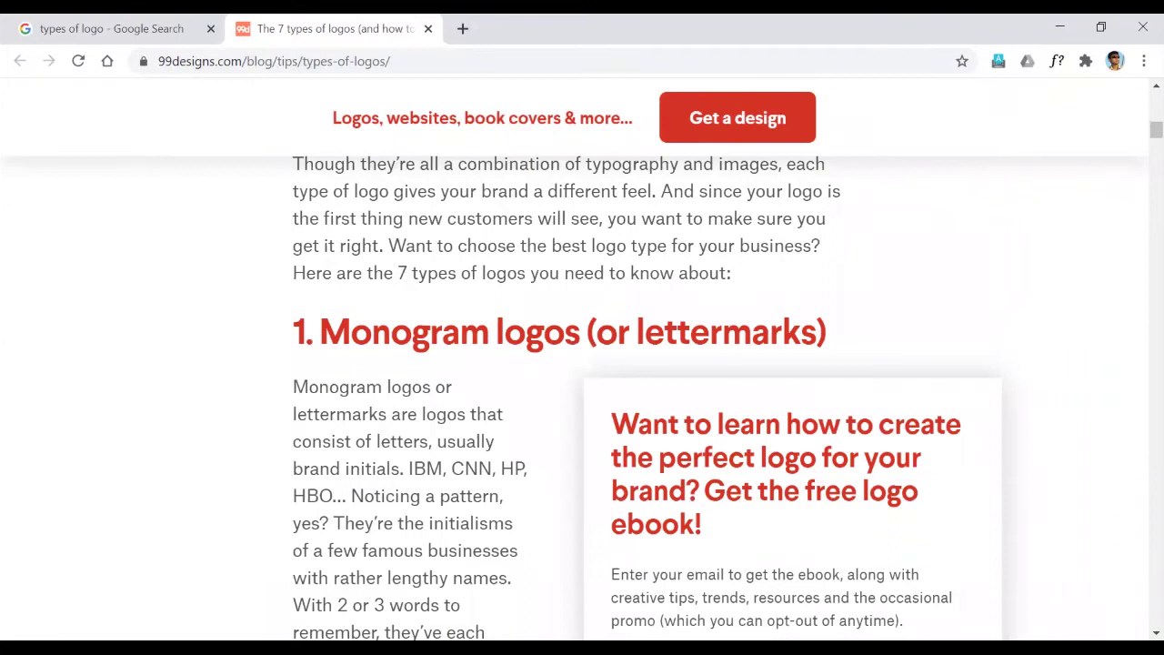
scroll(582, 391, down, 3)
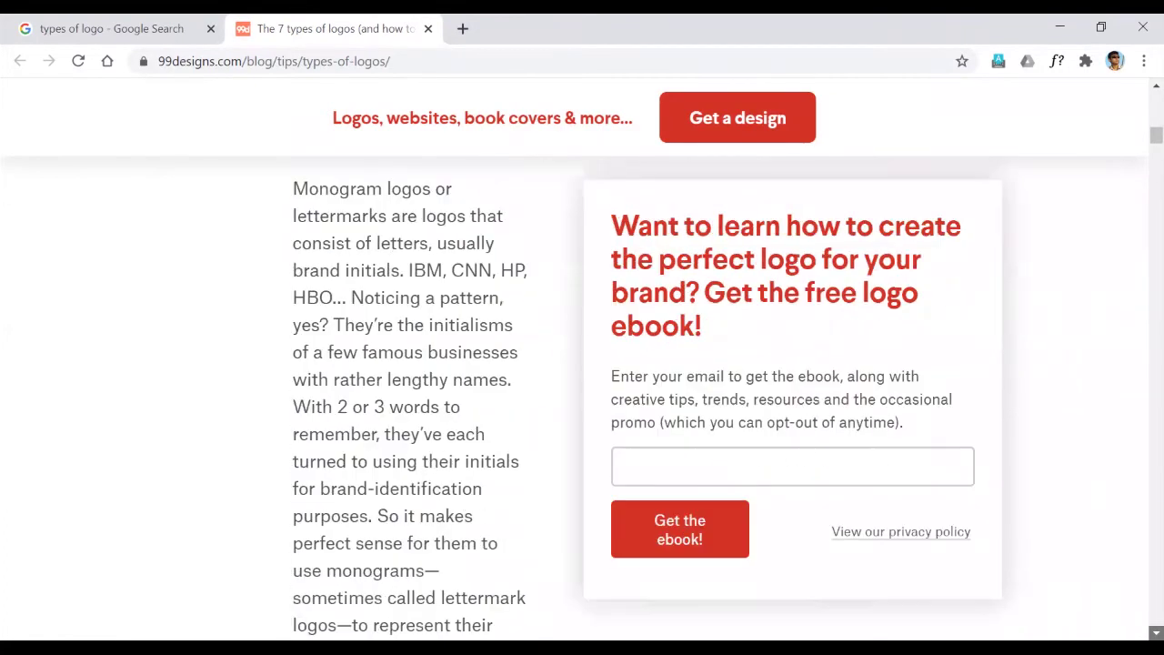
scroll(582, 391, down, 5)
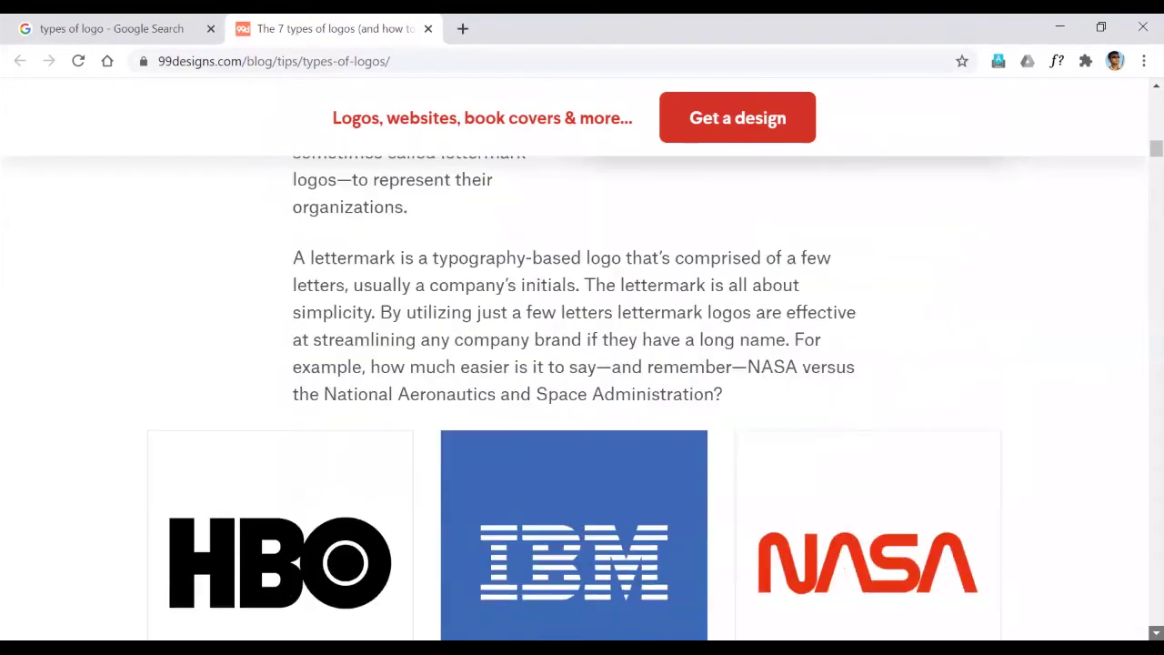
scroll(582, 391, down, 2)
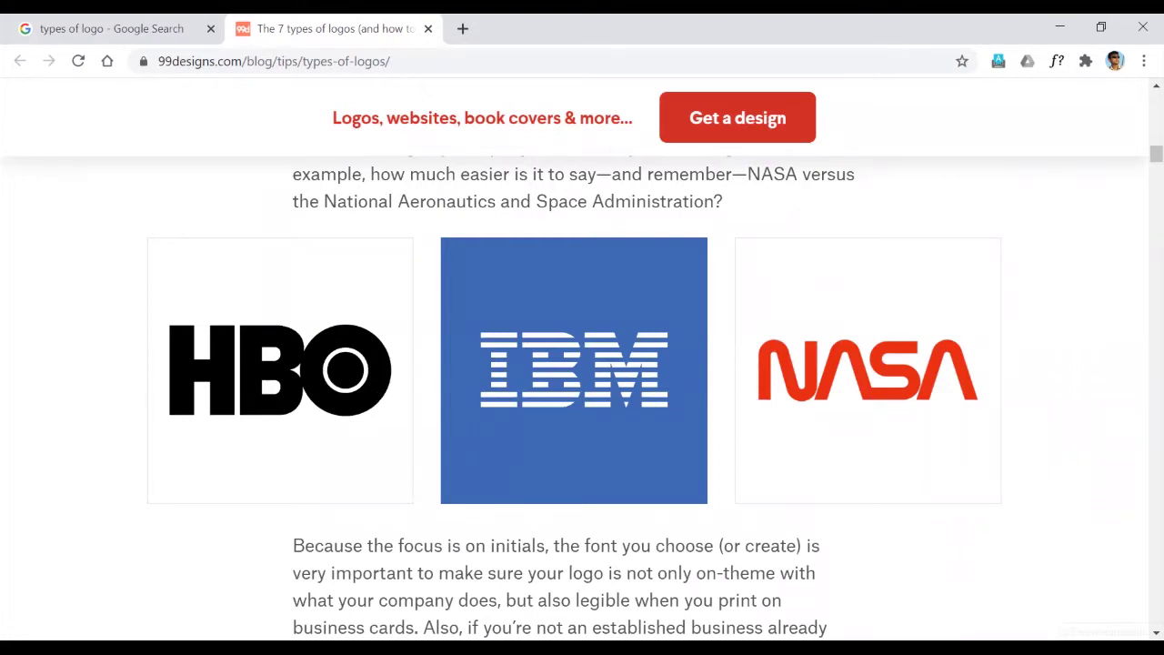
Step: Read the wordmarks section with its Visa, Coca-Cola and Google examples and the advice on when to use lettermark and wordmark logos
scroll(582, 364, down, 4)
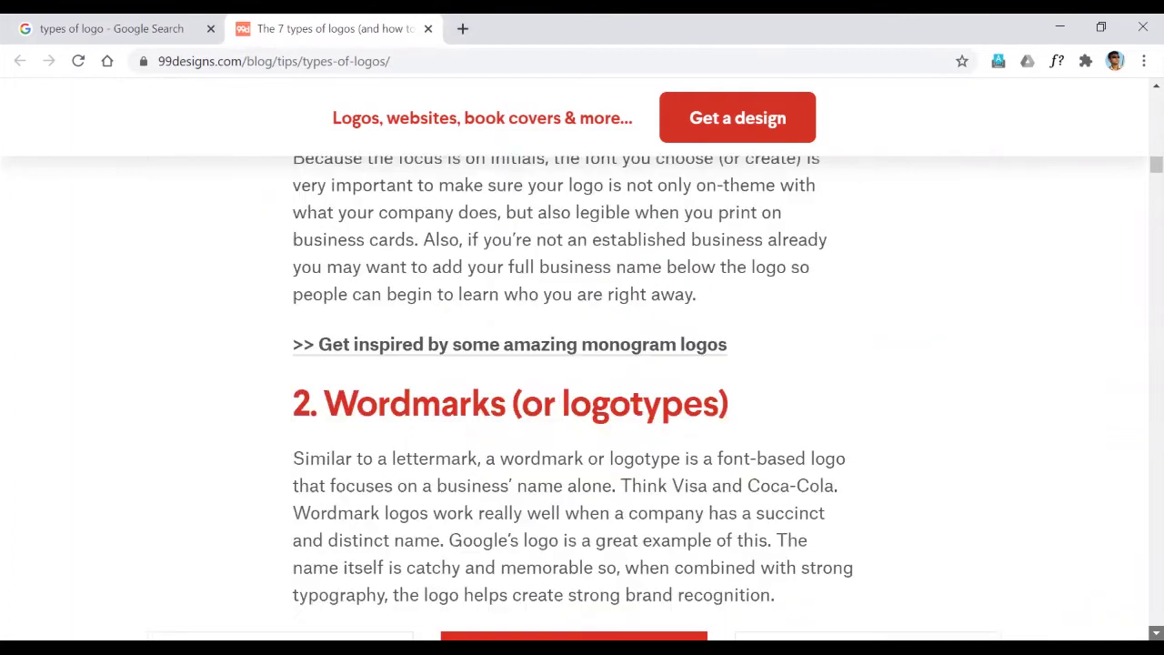
scroll(582, 364, down, 3)
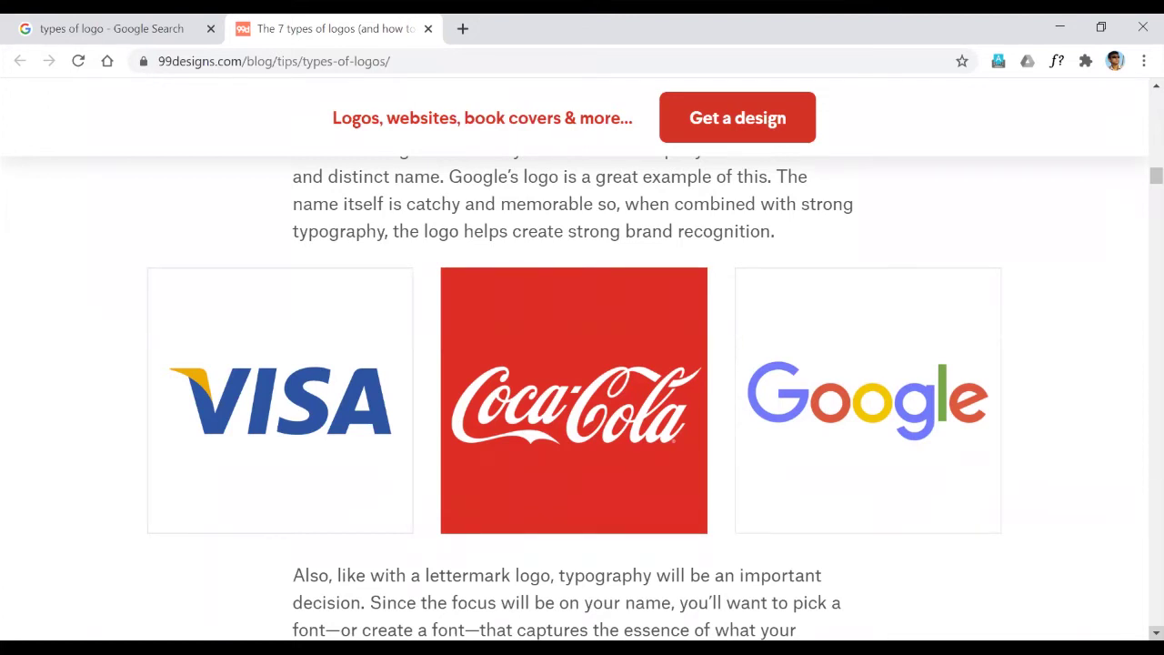
scroll(582, 364, down, 4)
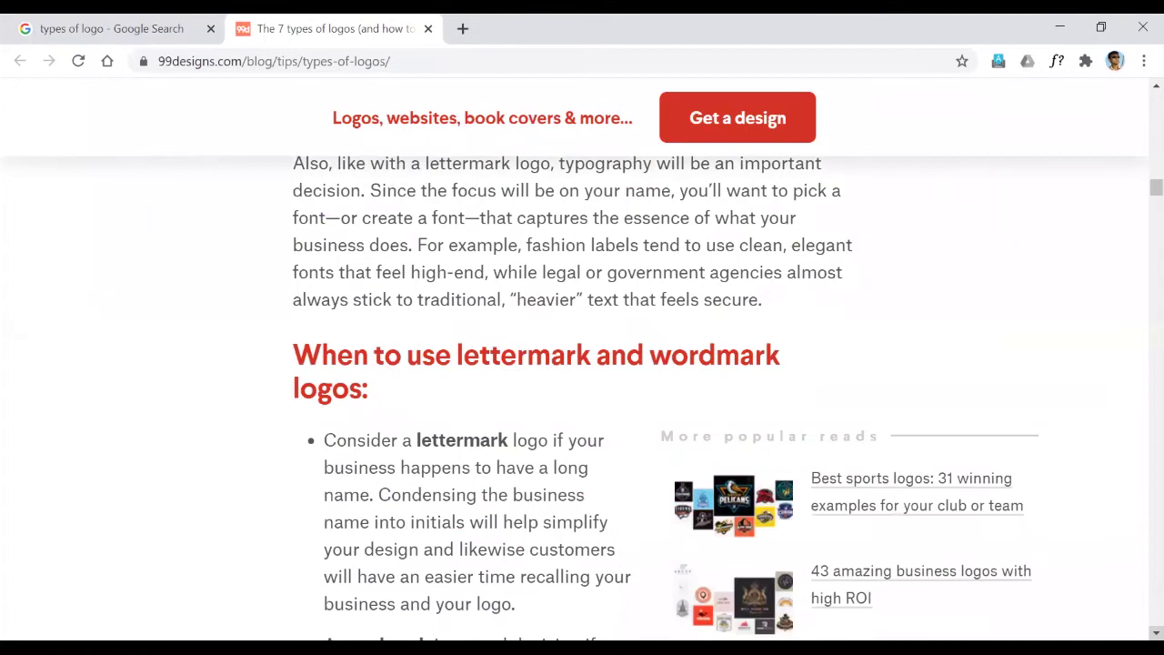
scroll(582, 363, down, 1)
scroll(582, 364, down, 4)
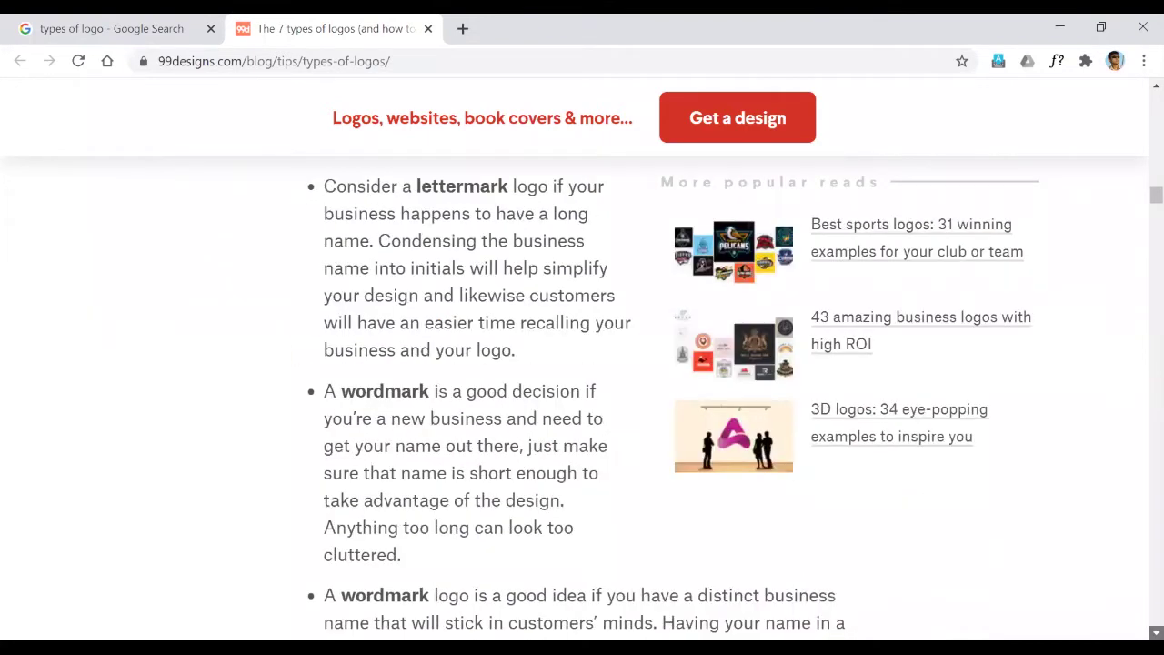
scroll(582, 364, down, 4)
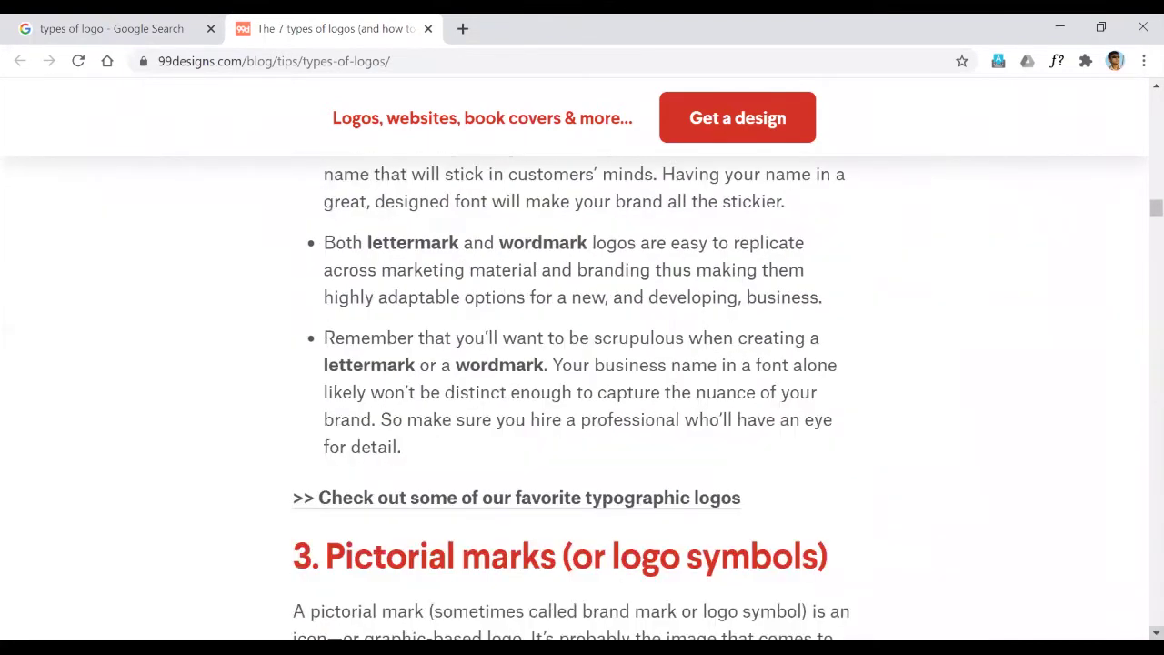
Step: Examine the pictorial marks section with the Apple, Twitter and Target logos, continuing to the abstract logo marks section
scroll(582, 364, down, 5)
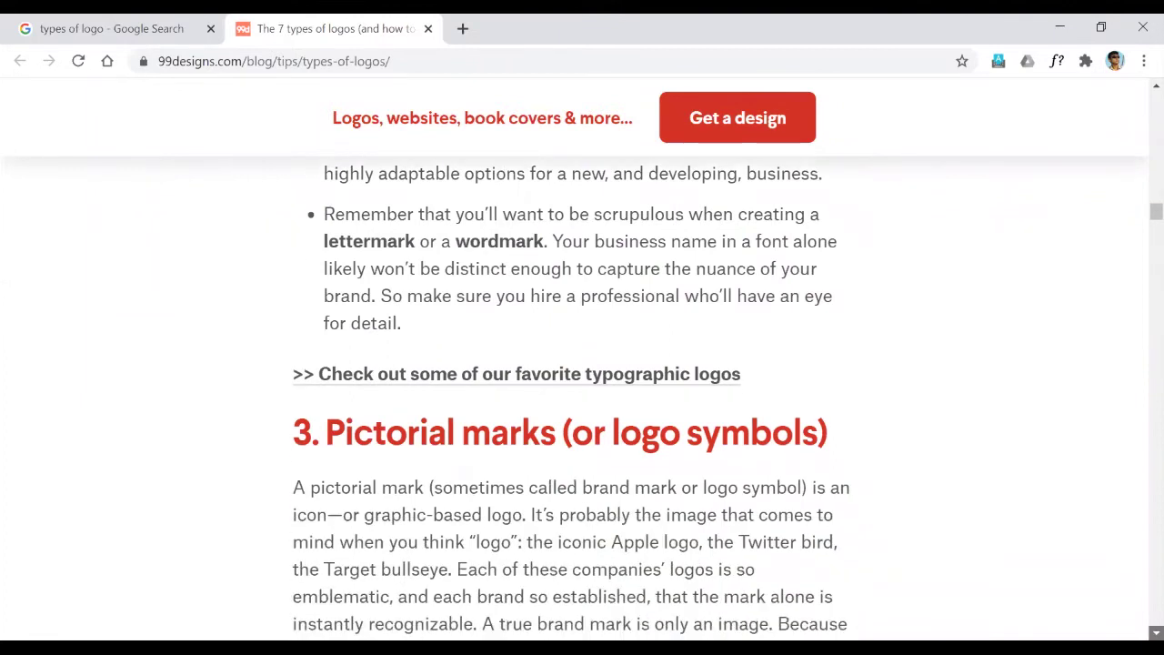
scroll(804, 332, down, 1)
right_click(804, 332)
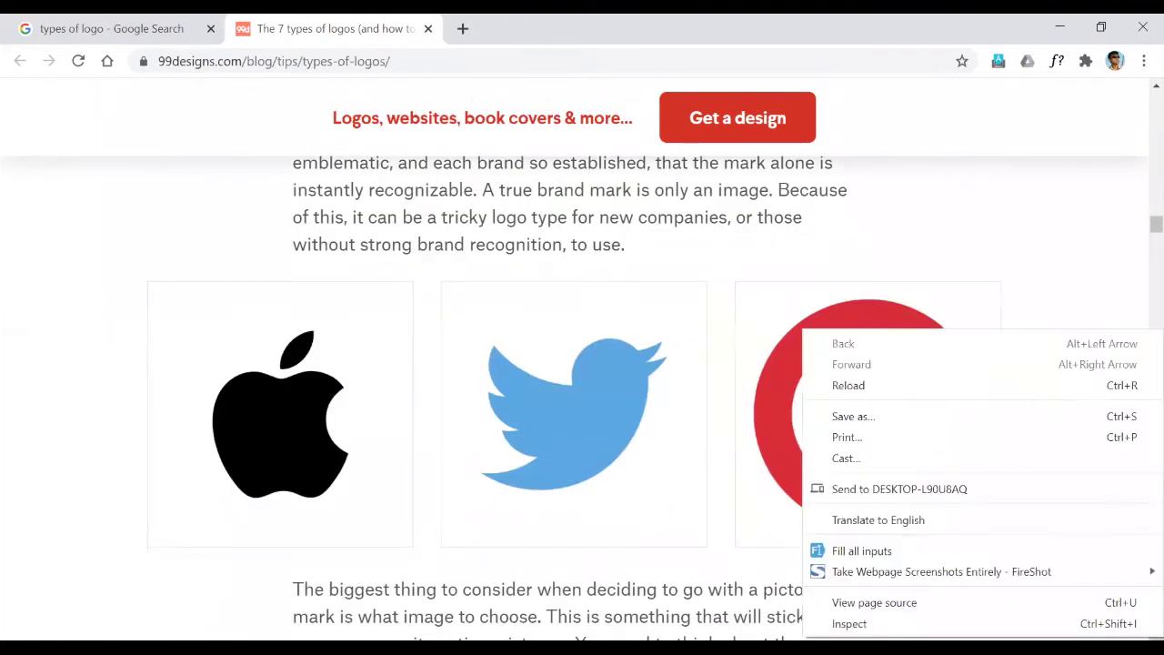
click(1094, 289)
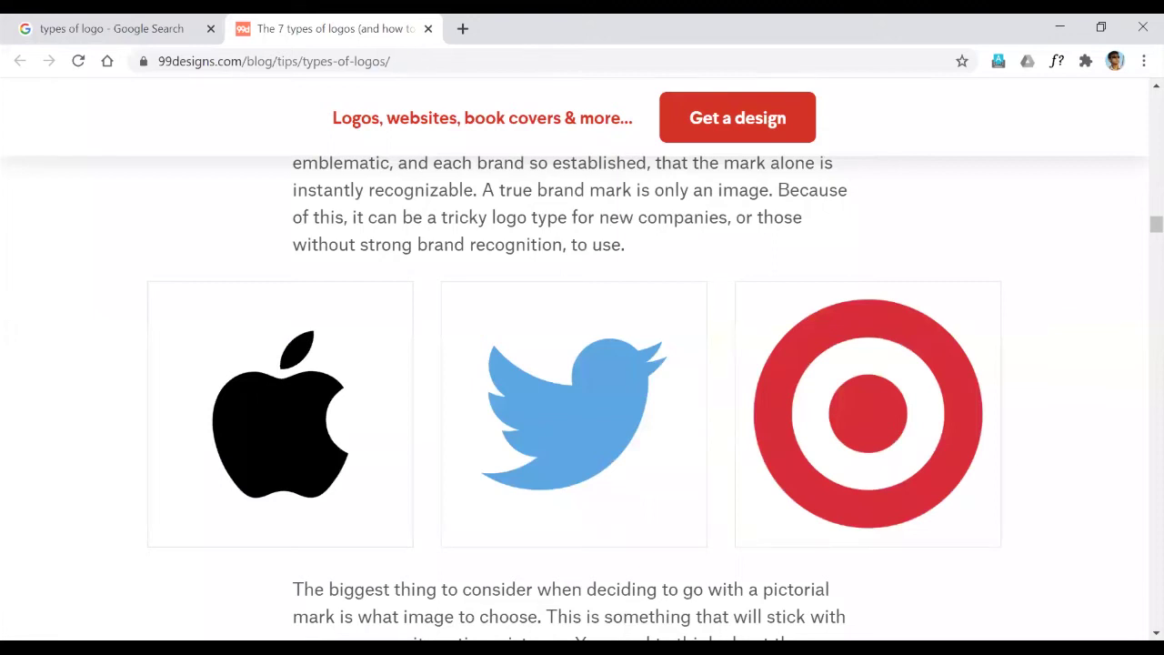
scroll(582, 400, down, 7)
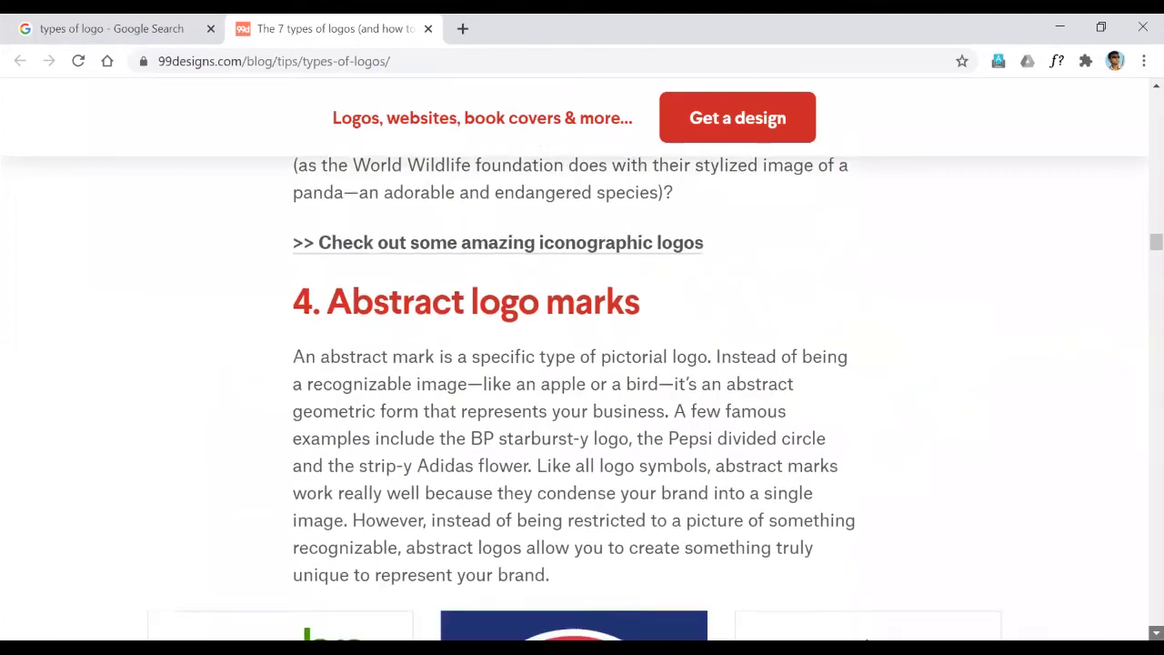
scroll(582, 400, down, 3)
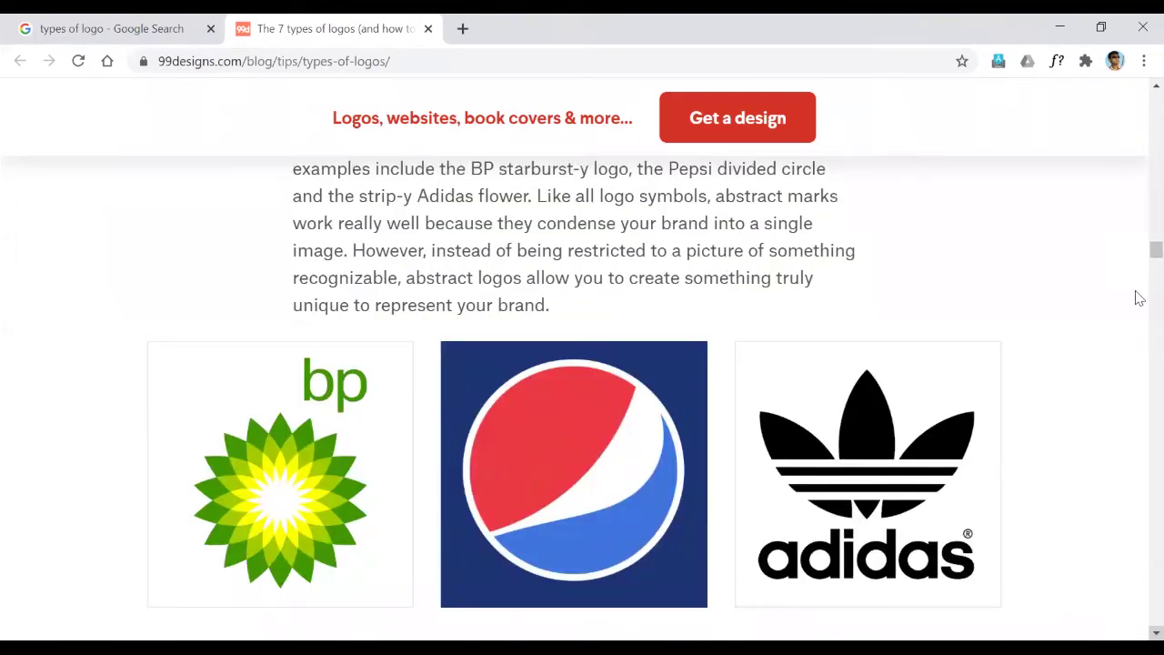
Step: Review the seven-type overview graphic again, and examine the BP, Pepsi and Adidas examples of abstract logo marks
scroll(1138, 178, up, 20)
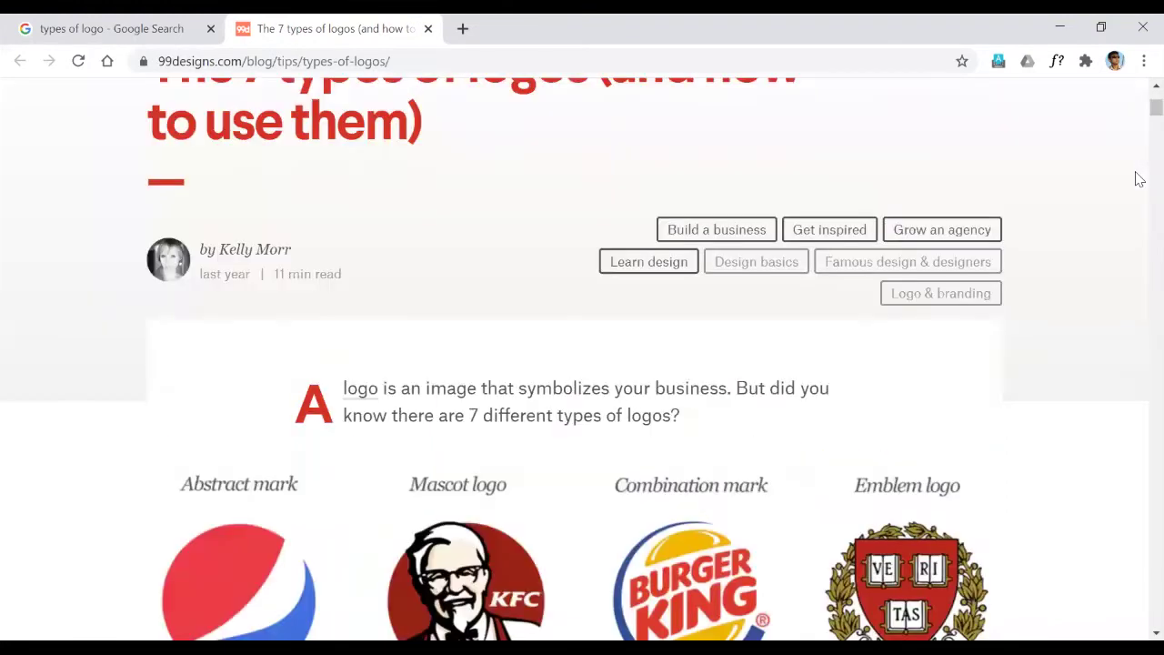
scroll(1139, 293, down, 7)
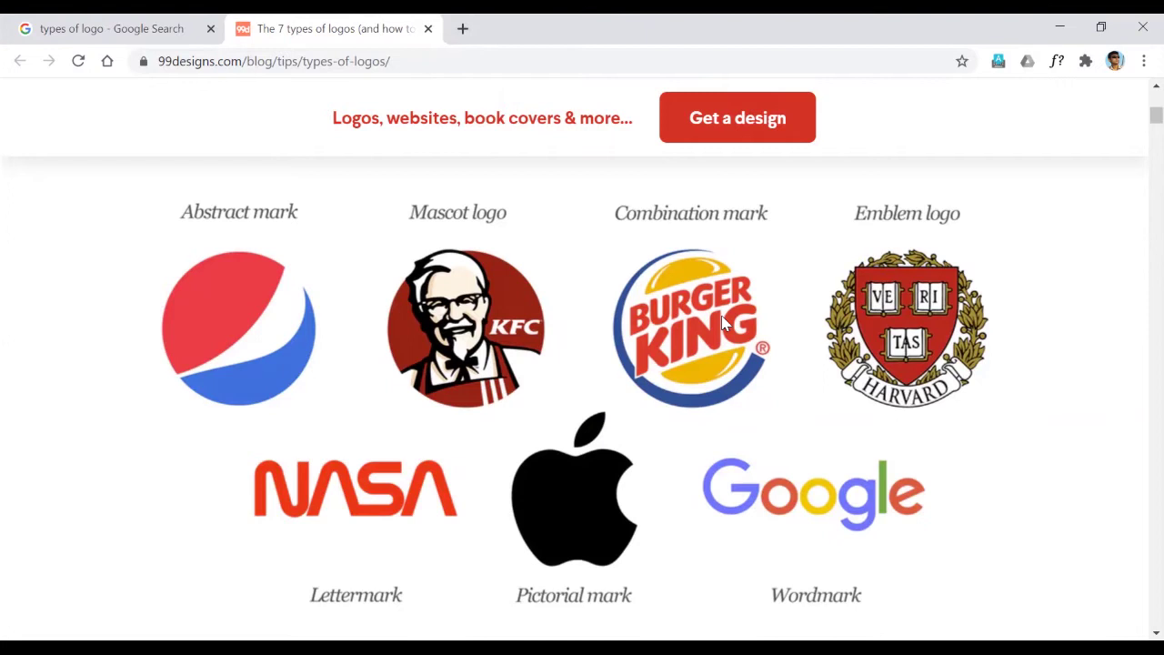
scroll(723, 323, down, 10)
scroll(725, 323, down, 12)
scroll(723, 323, down, 12)
scroll(725, 323, down, 10)
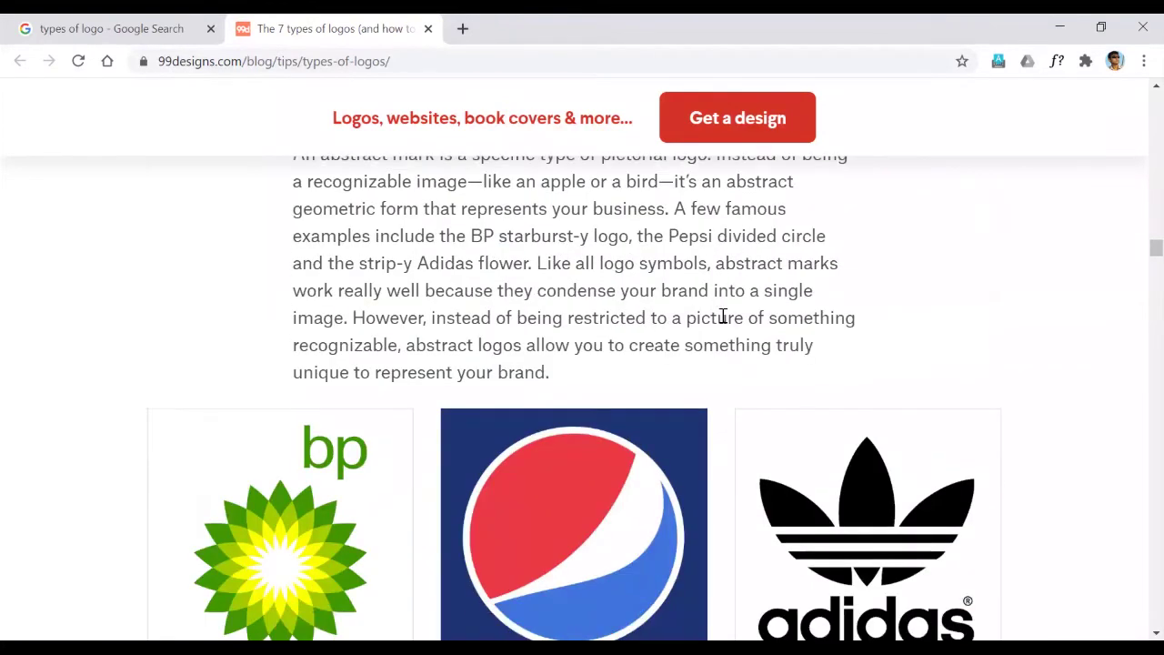
scroll(724, 318, down, 1)
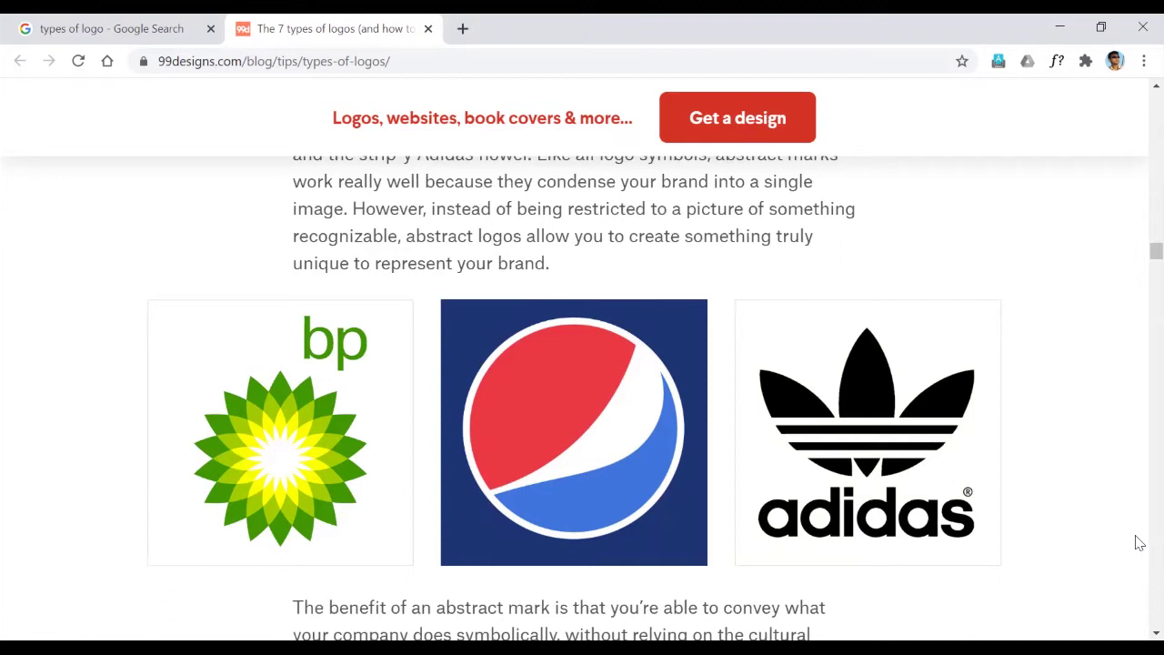
Step: Examine the mascot logo section and the combination mark section with its Doritos, Burger King and Lacoste examples
scroll(1139, 543, down, 6)
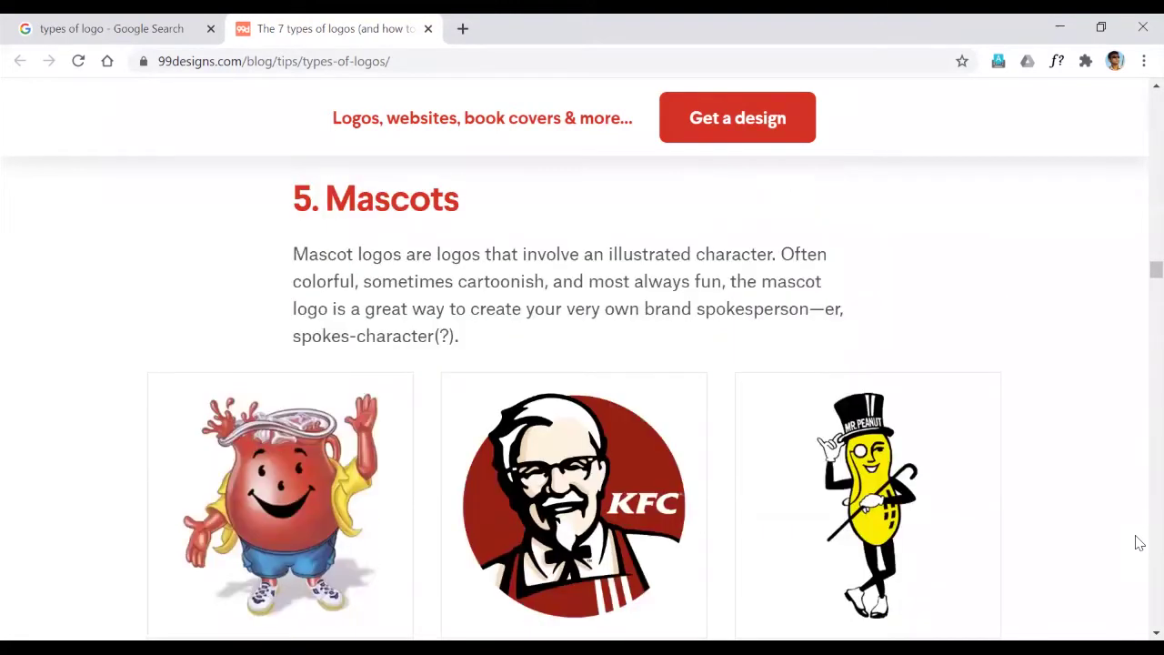
scroll(1139, 543, down, 1)
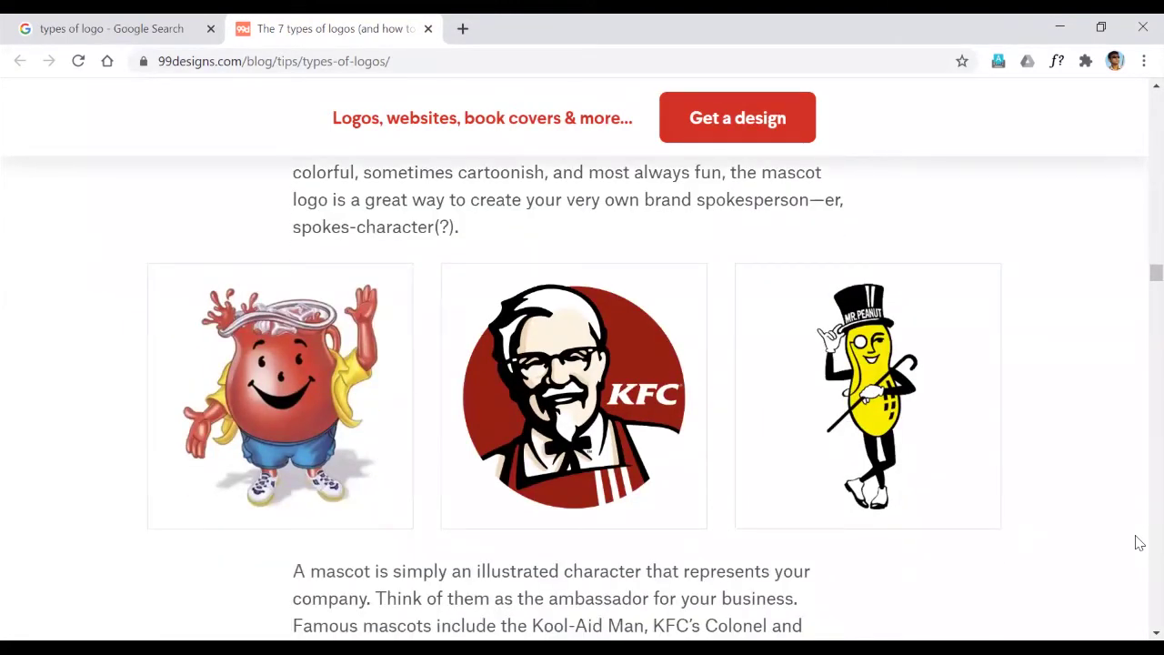
scroll(1139, 543, down, 6)
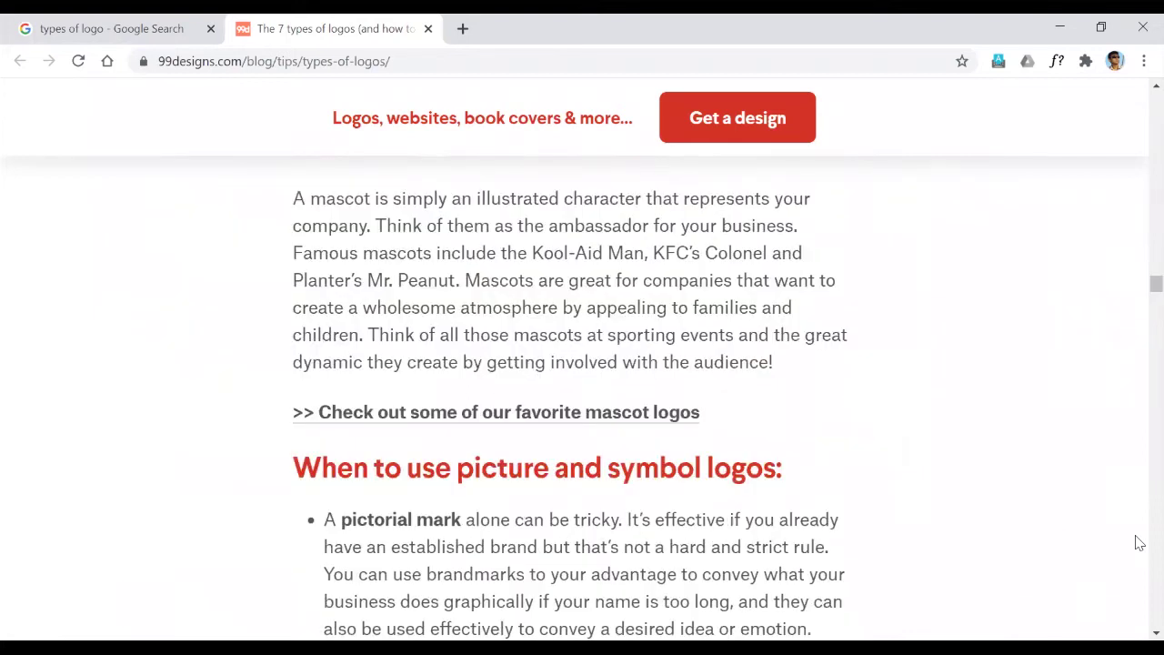
scroll(1138, 543, down, 7)
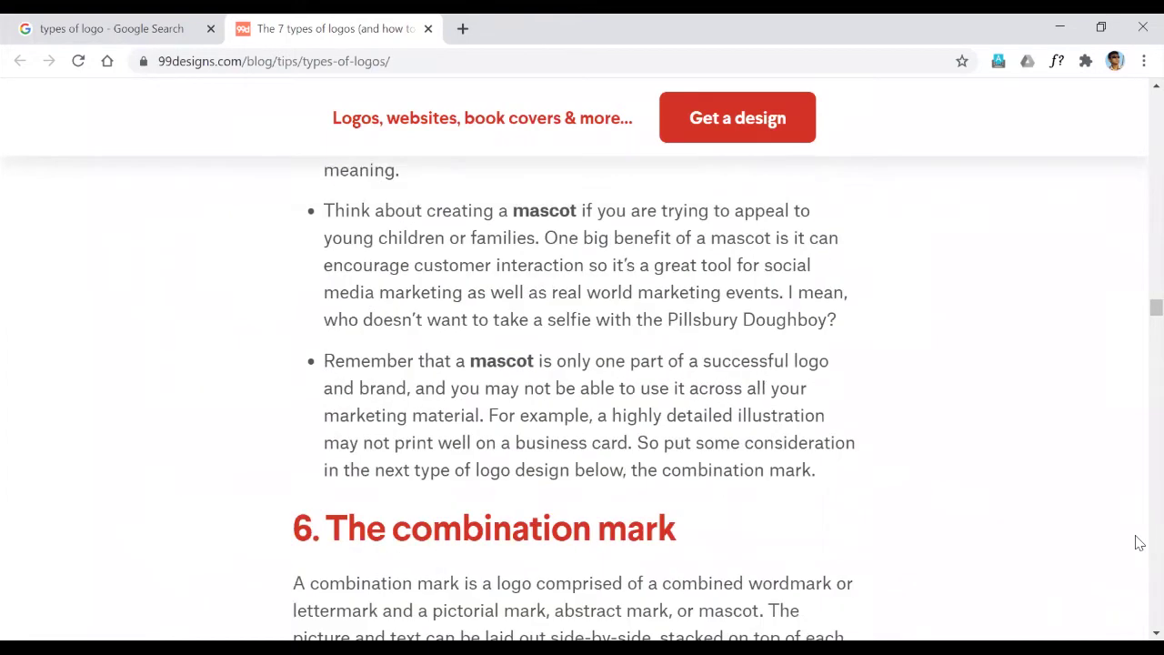
scroll(1138, 543, down, 5)
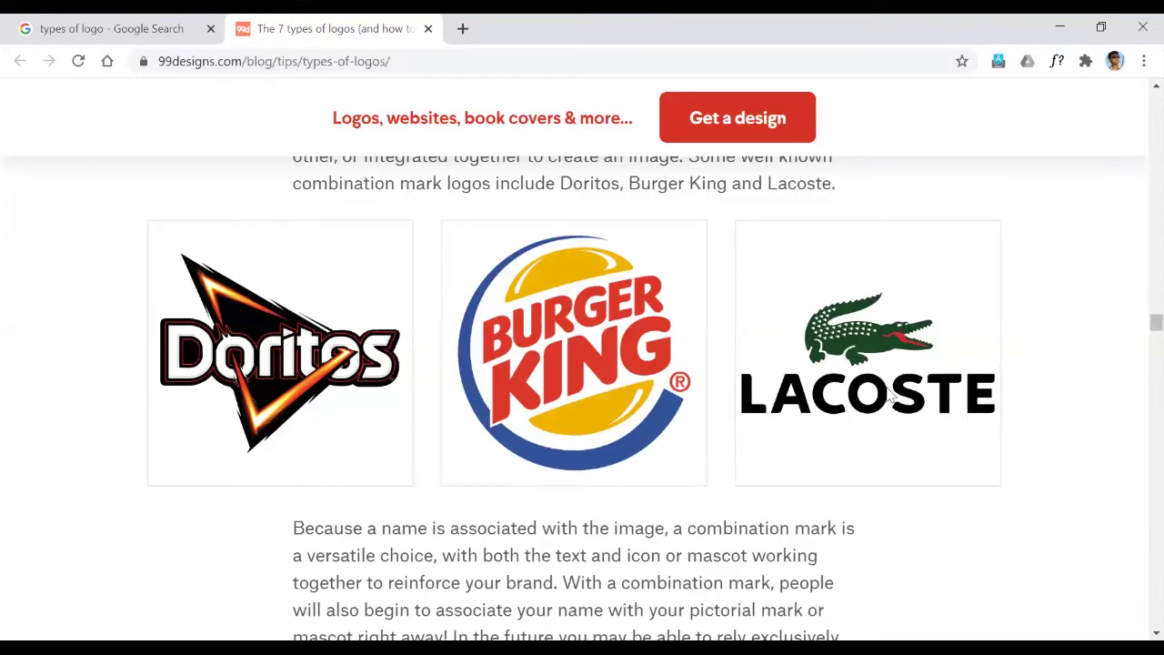
scroll(1065, 329, down, 1)
Step: Examine the emblem section with the Harvard, Starbucks and Harley-Davidson logos, and read on to the end of the article
scroll(1065, 328, down, 5)
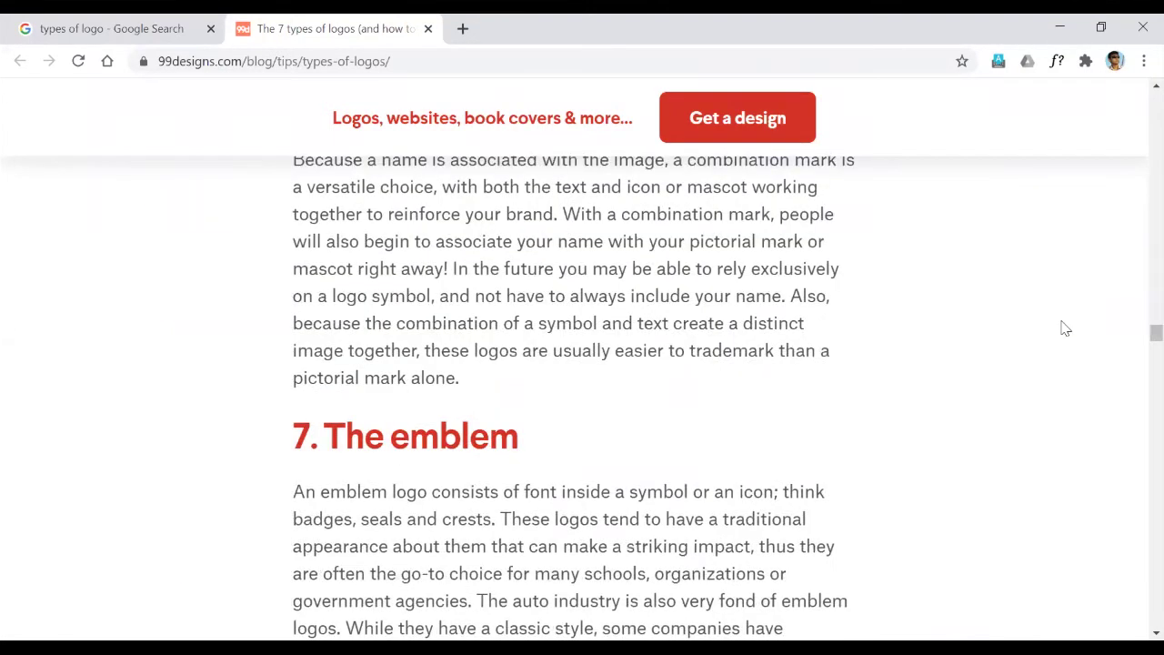
scroll(1065, 328, down, 3)
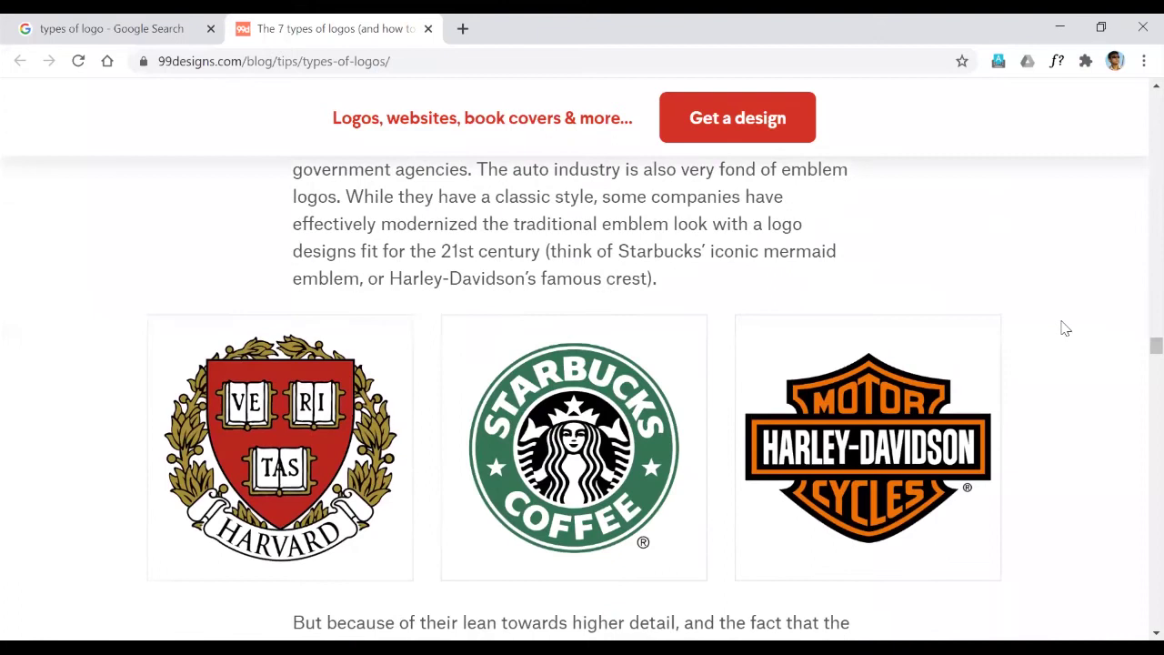
scroll(1066, 328, down, 1)
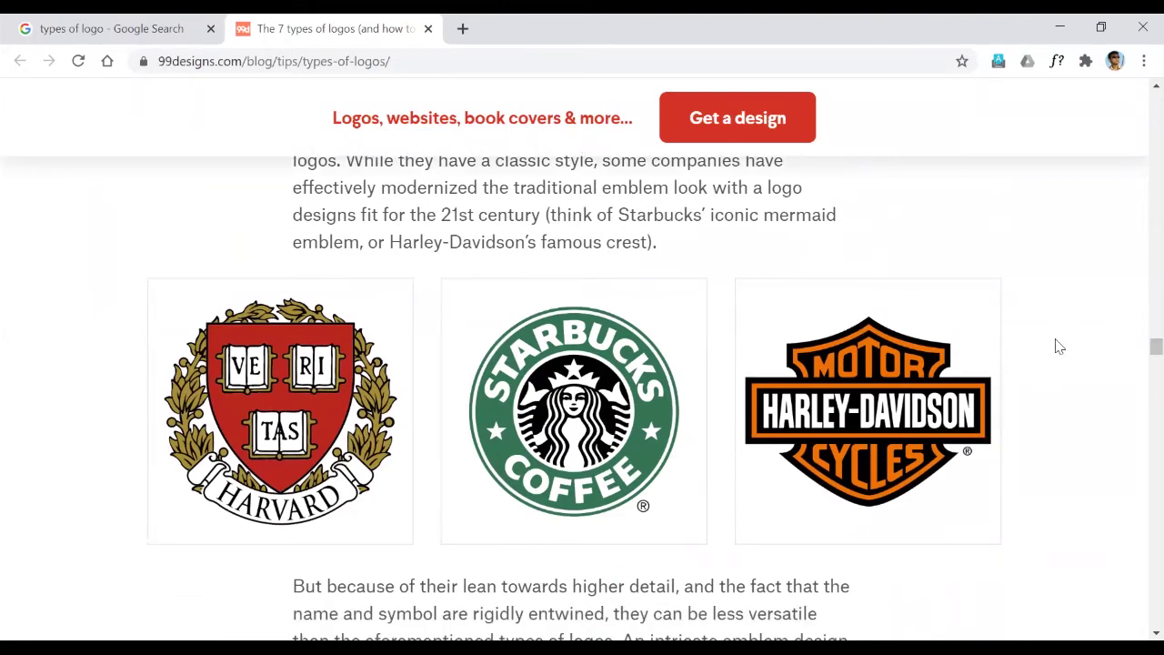
scroll(1059, 345, down, 7)
scroll(1059, 345, down, 6)
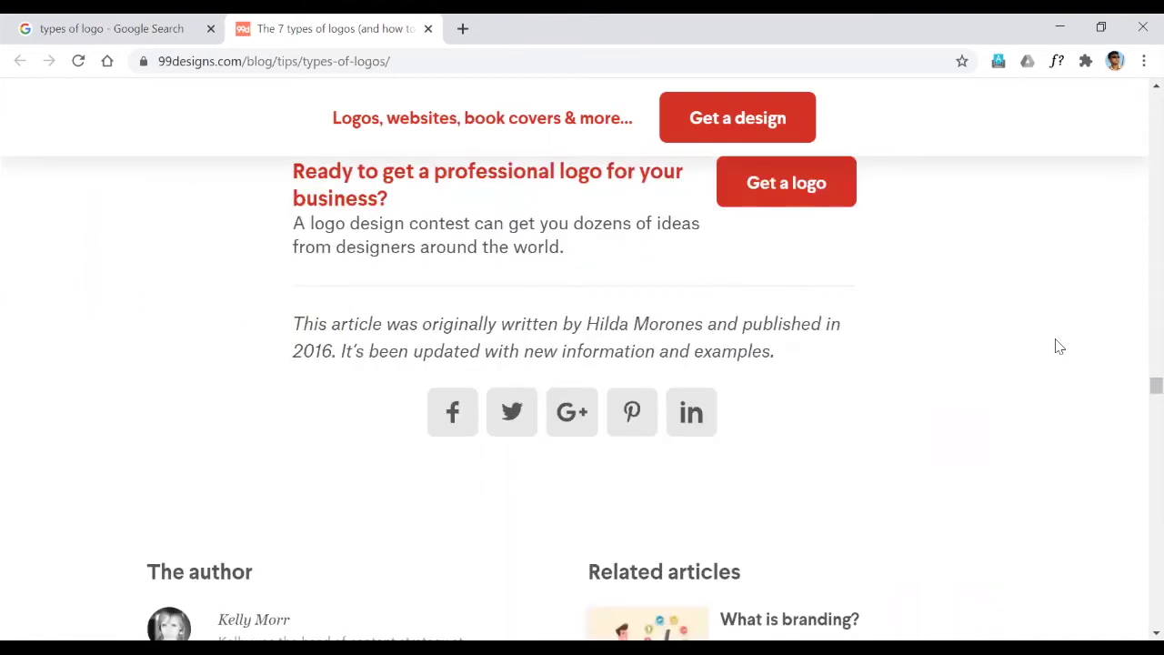
scroll(1059, 346, down, 2)
Step: Revisit the overview graphic of logo types at the article's start and the monogram and wordmark sections
scroll(1138, 225, up, 4)
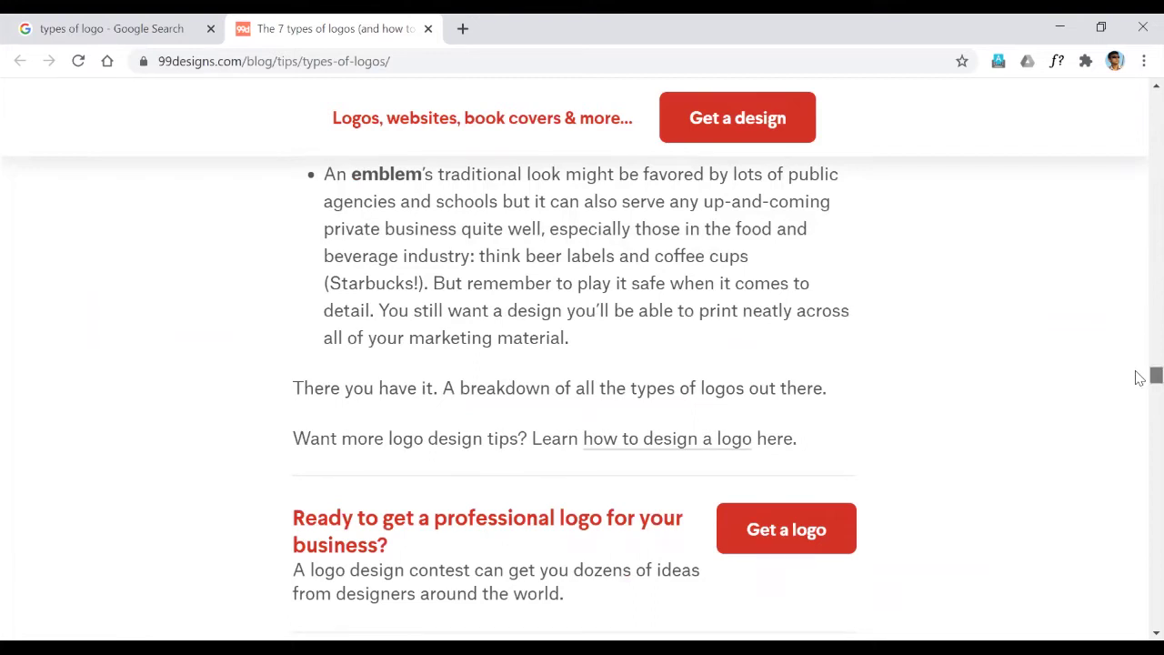
scroll(1136, 246, up, 15)
drag(1138, 144, 1136, 118)
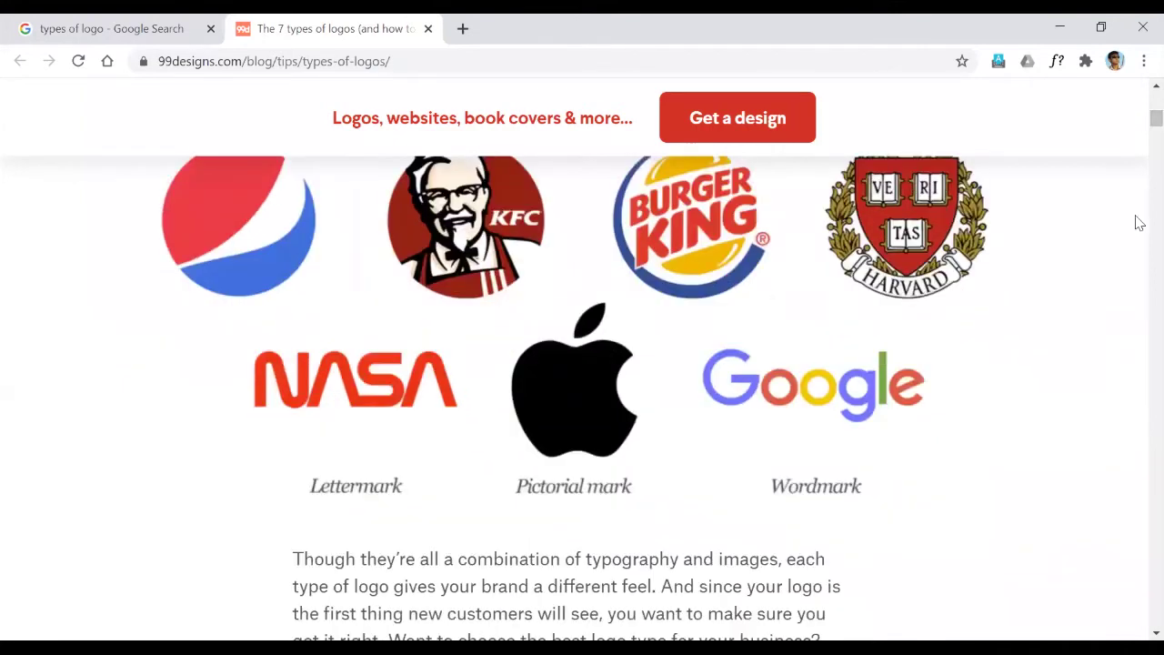
scroll(1139, 255, down, 10)
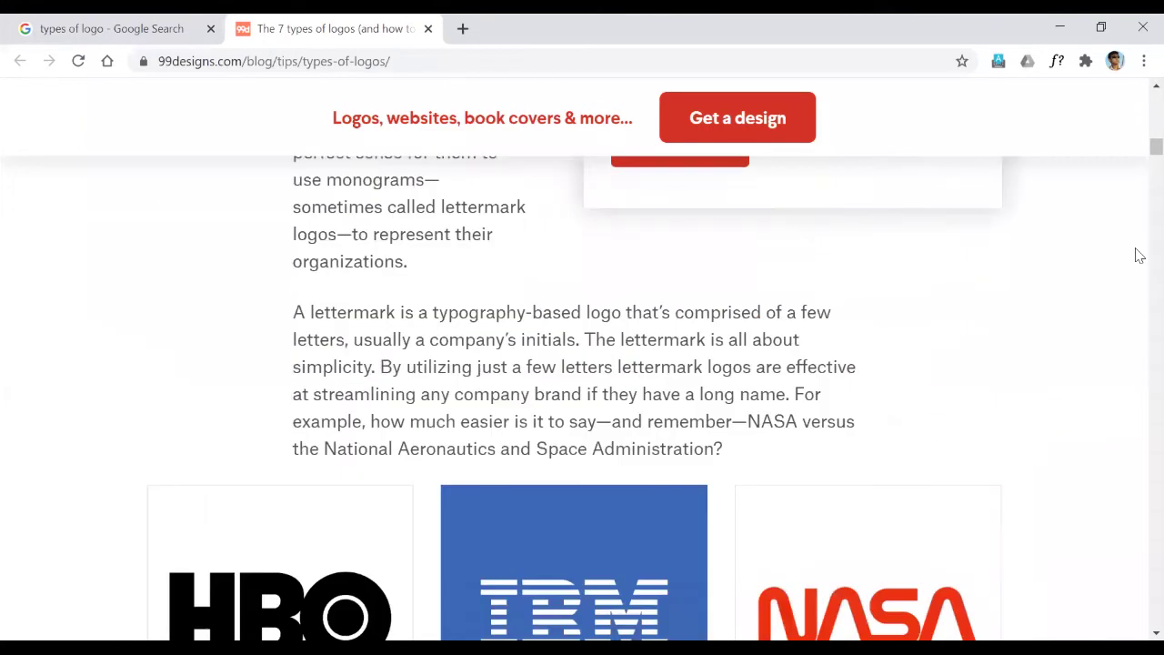
scroll(1139, 255, down, 1)
scroll(1140, 255, up, 2)
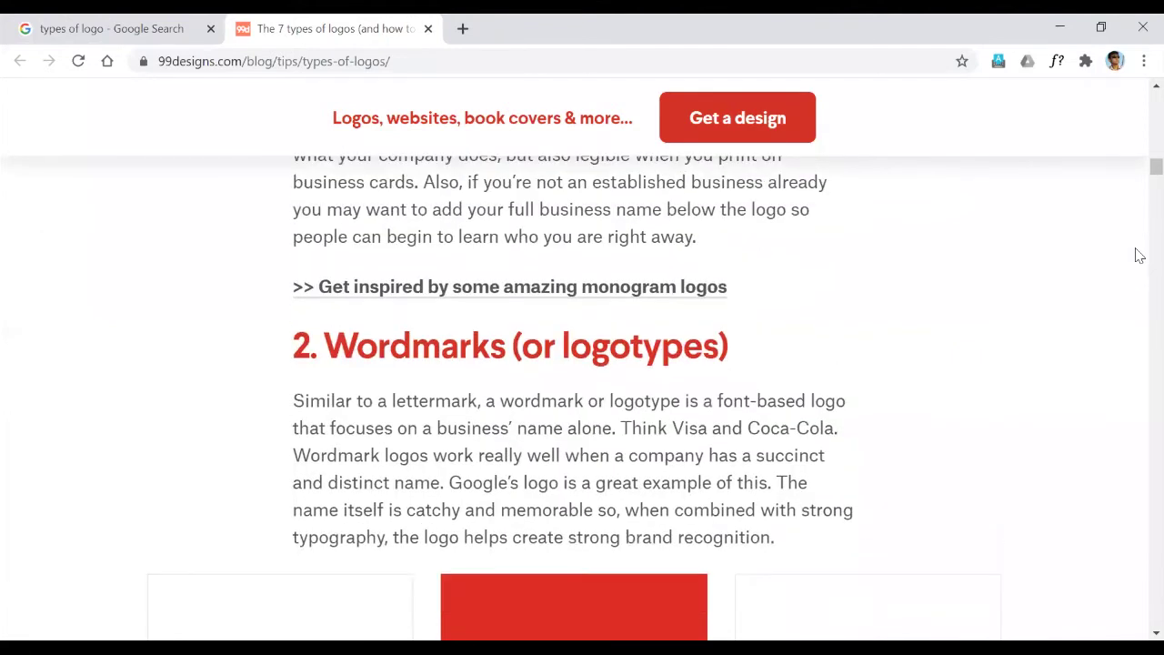
Step: Examine the article's wordmark, pictorial, abstract, mascot and combination mark sections with their logo examples
scroll(1139, 254, down, 5)
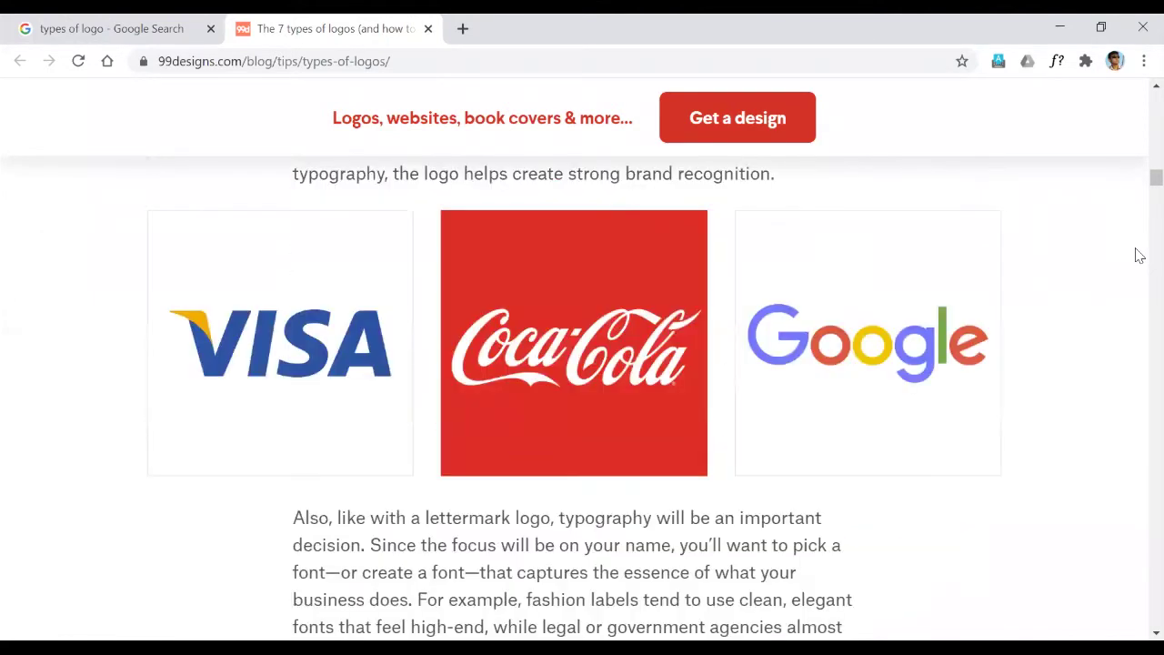
scroll(1139, 255, down, 9)
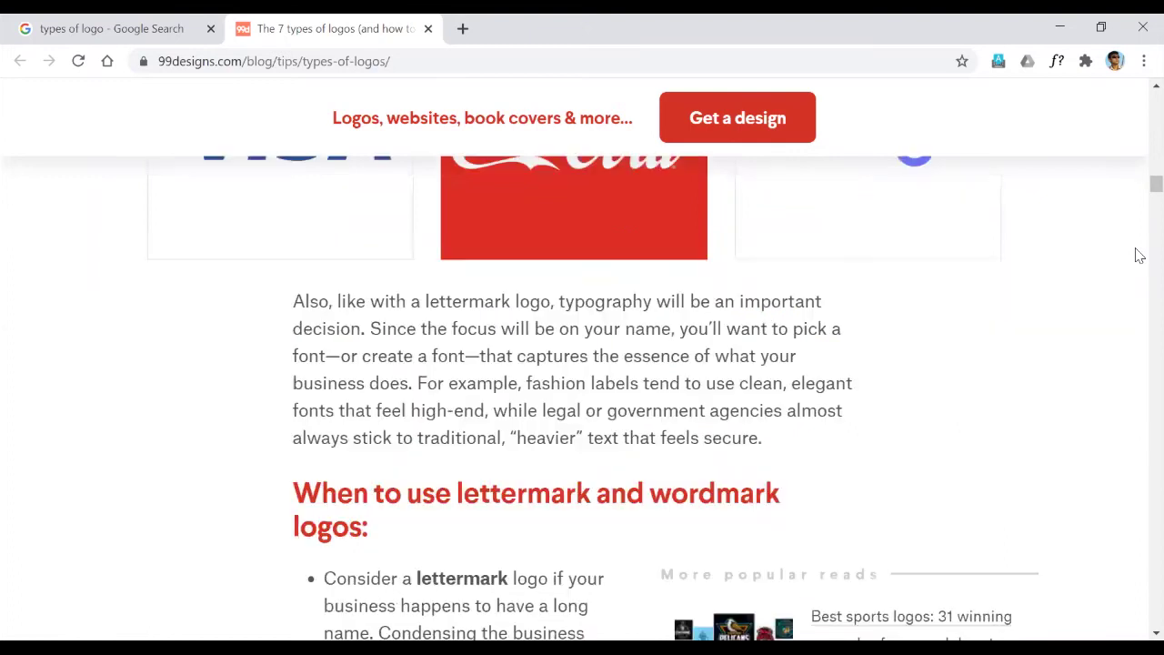
scroll(1139, 254, down, 8)
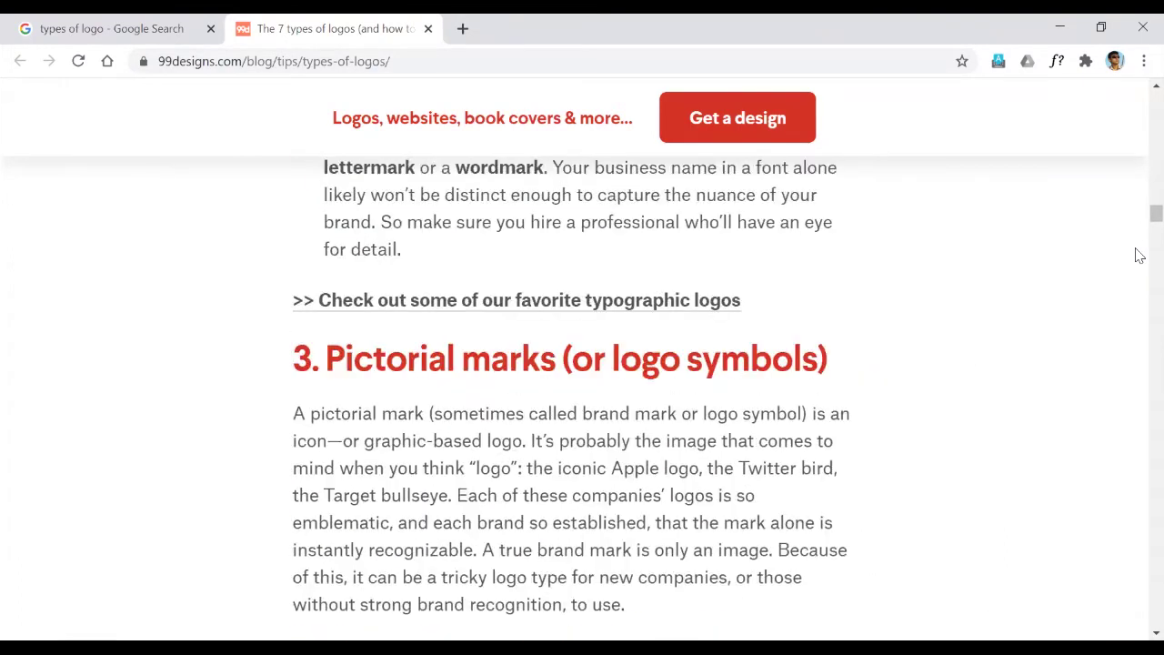
scroll(1139, 254, down, 7)
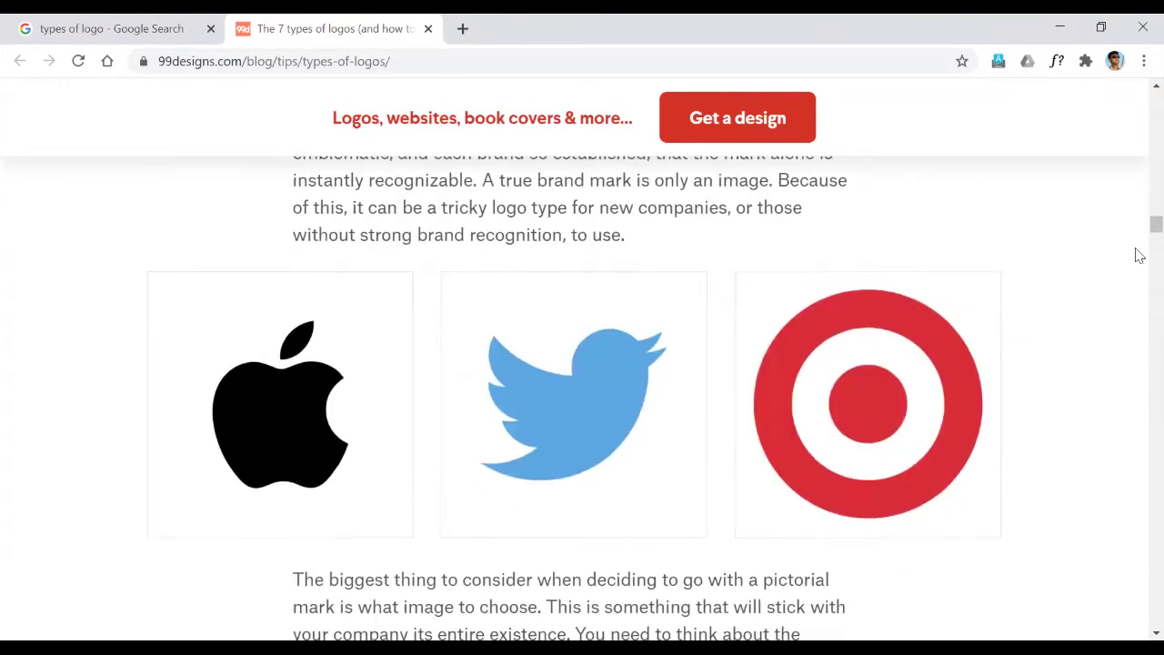
scroll(1139, 254, down, 5)
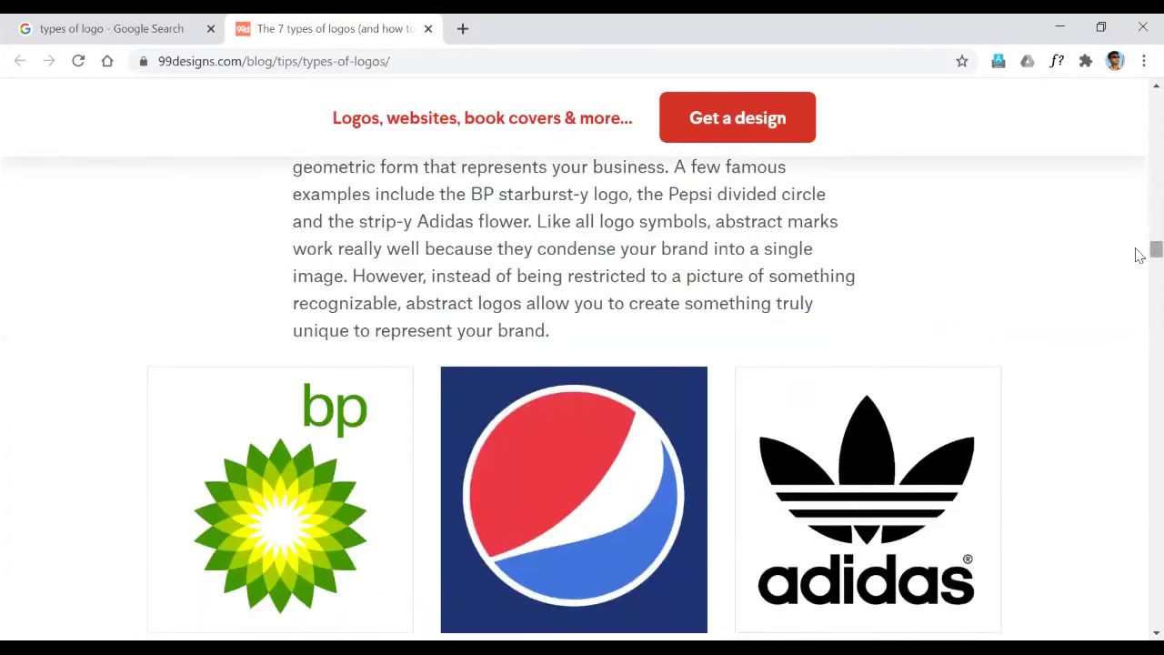
scroll(1139, 254, down, 7)
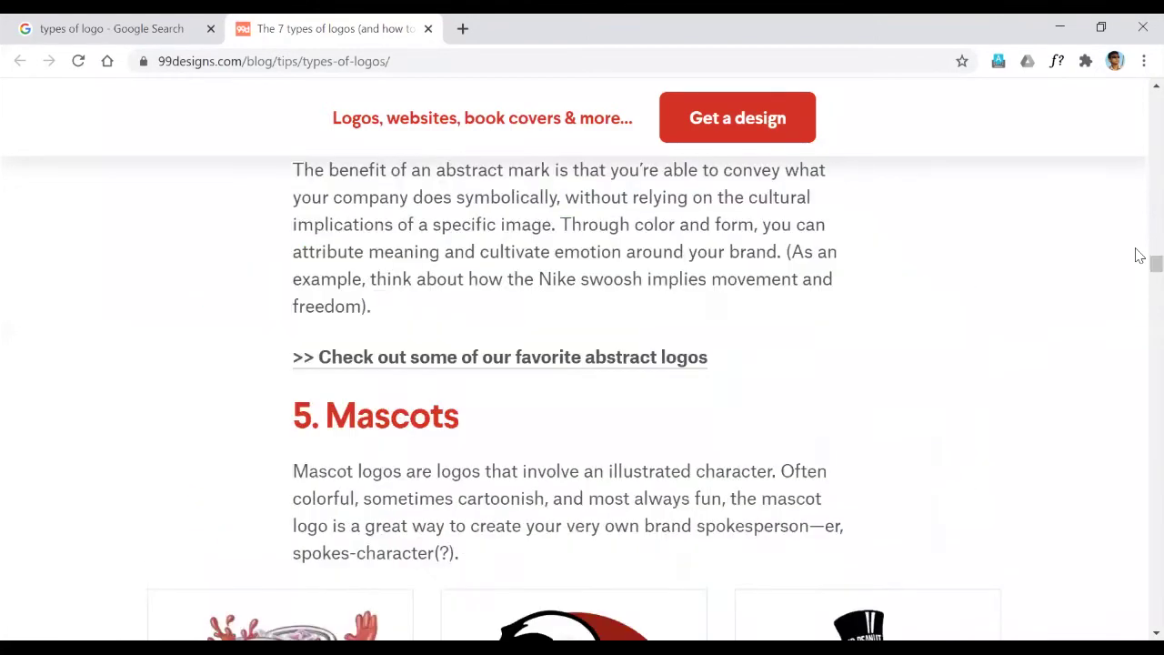
scroll(1139, 255, down, 10)
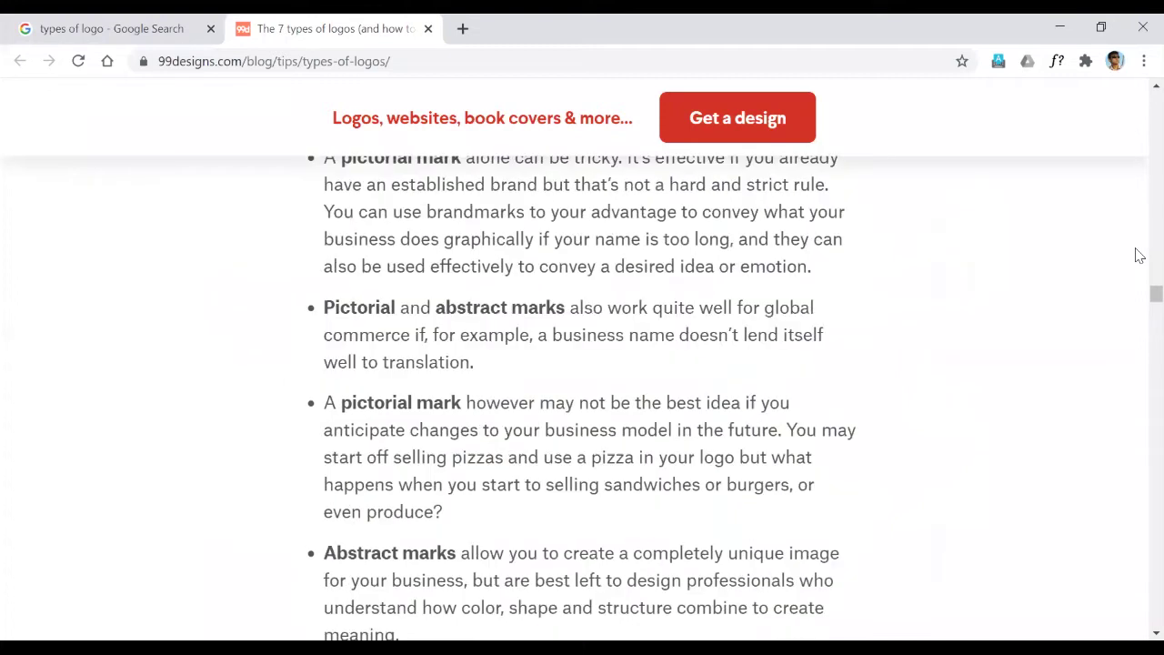
scroll(1140, 255, down, 3)
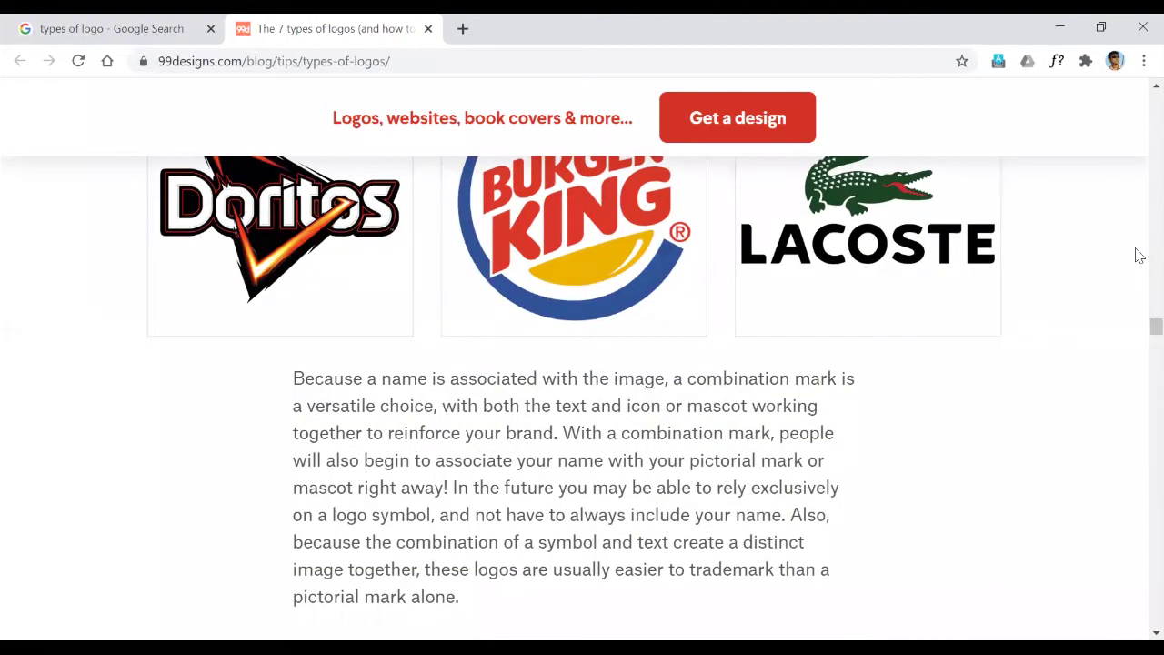
Step: Review the Doritos, Burger King and Lacoste combination marks and return to the seven-type overview graphic
scroll(1140, 255, up, 1)
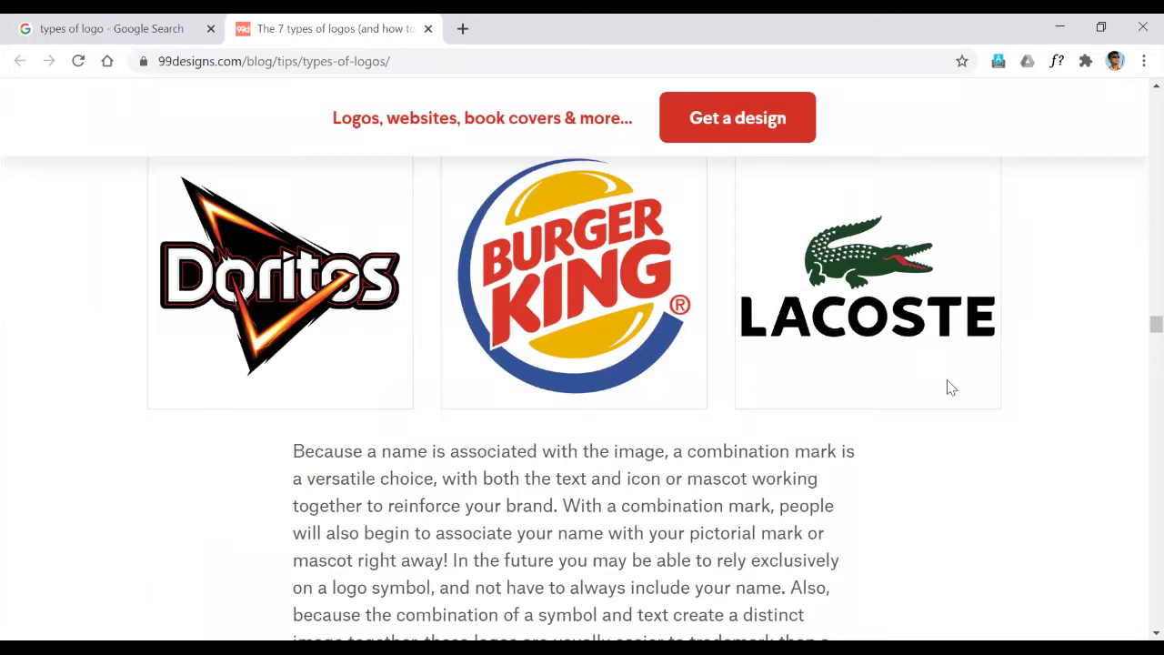
scroll(1136, 214, up, 5)
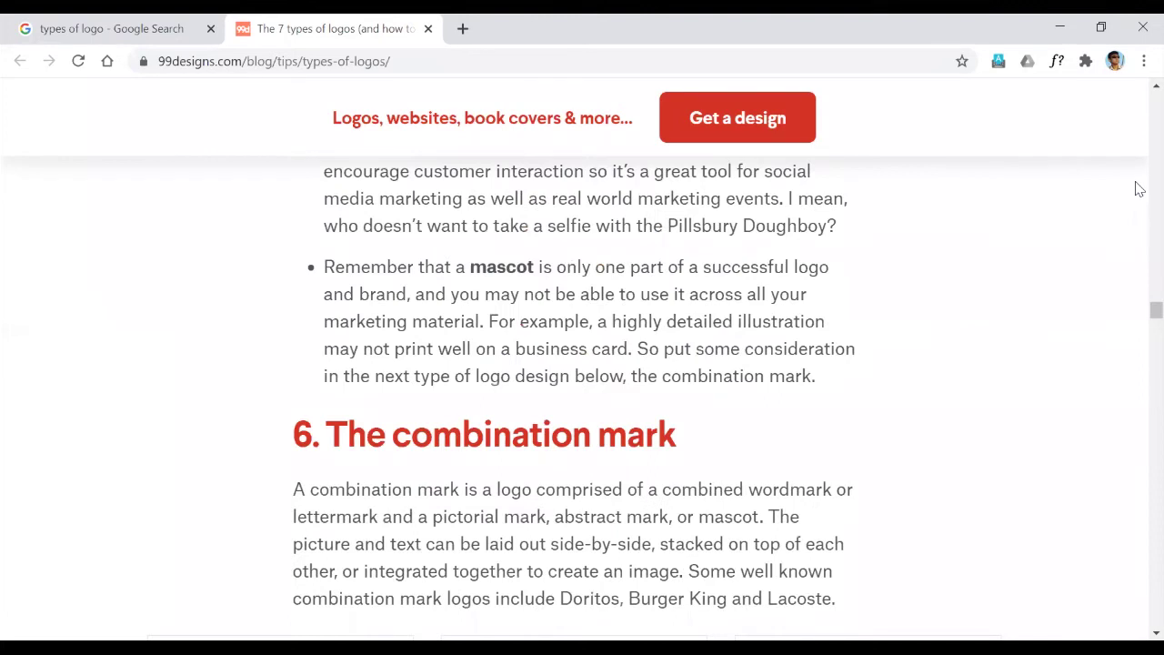
scroll(1139, 191, up, 20)
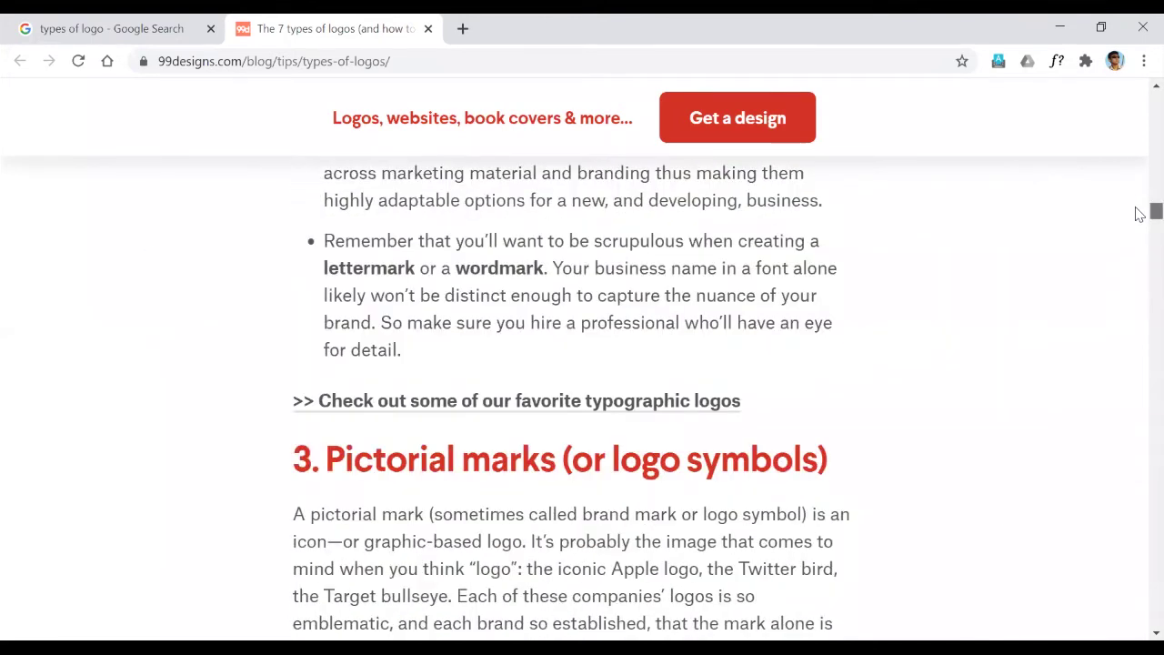
scroll(1136, 182, up, 10)
scroll(1140, 119, up, 15)
scroll(1139, 114, down, 7)
scroll(1137, 119, up, 1)
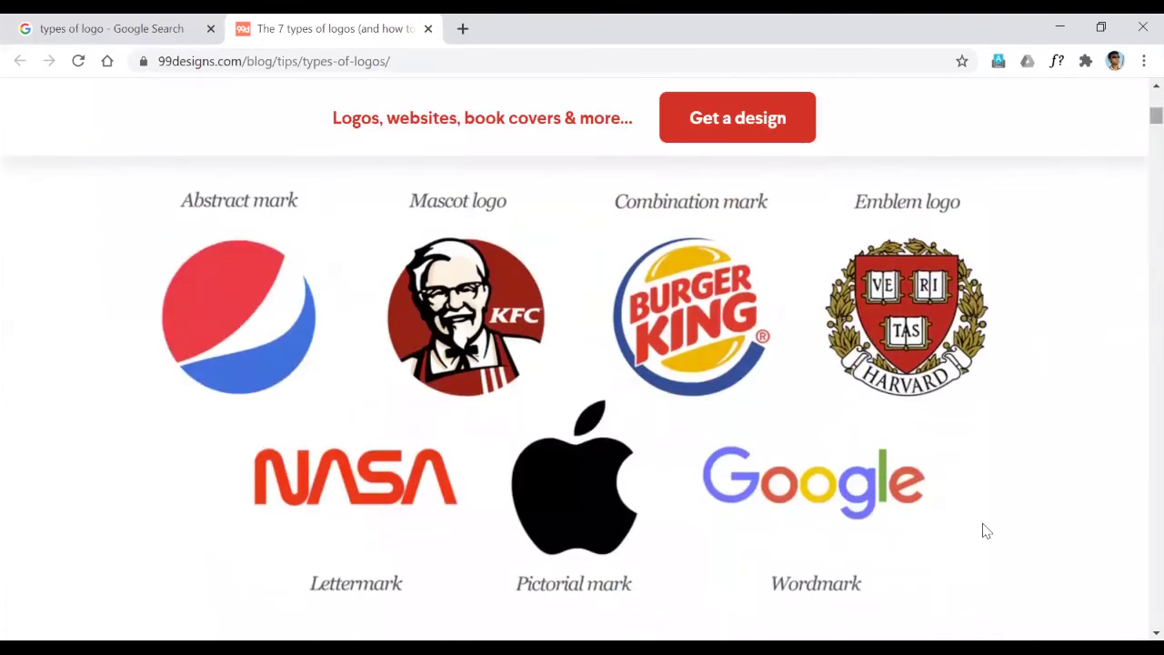
click(352, 69)
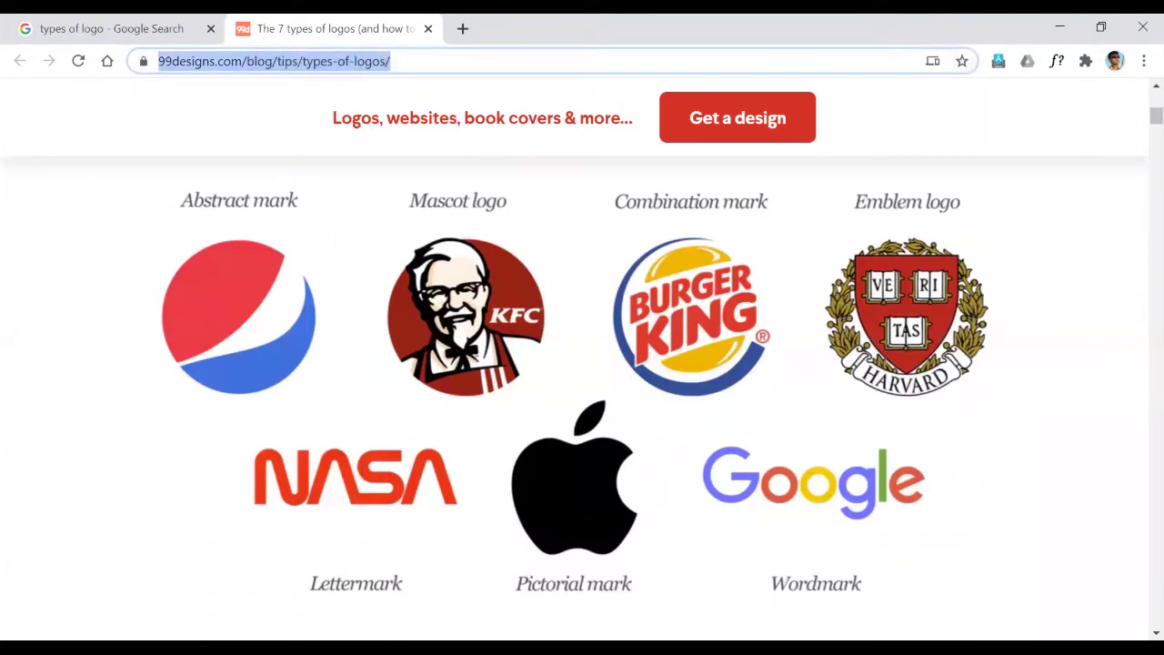
key(alt+Tab)
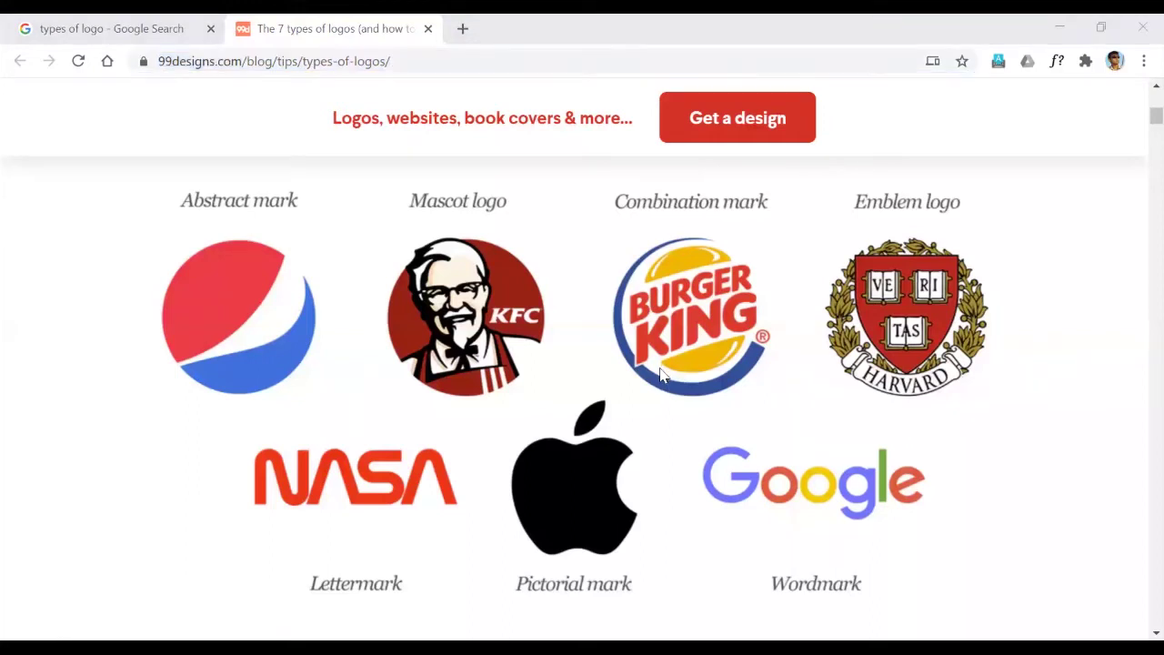
click(924, 400)
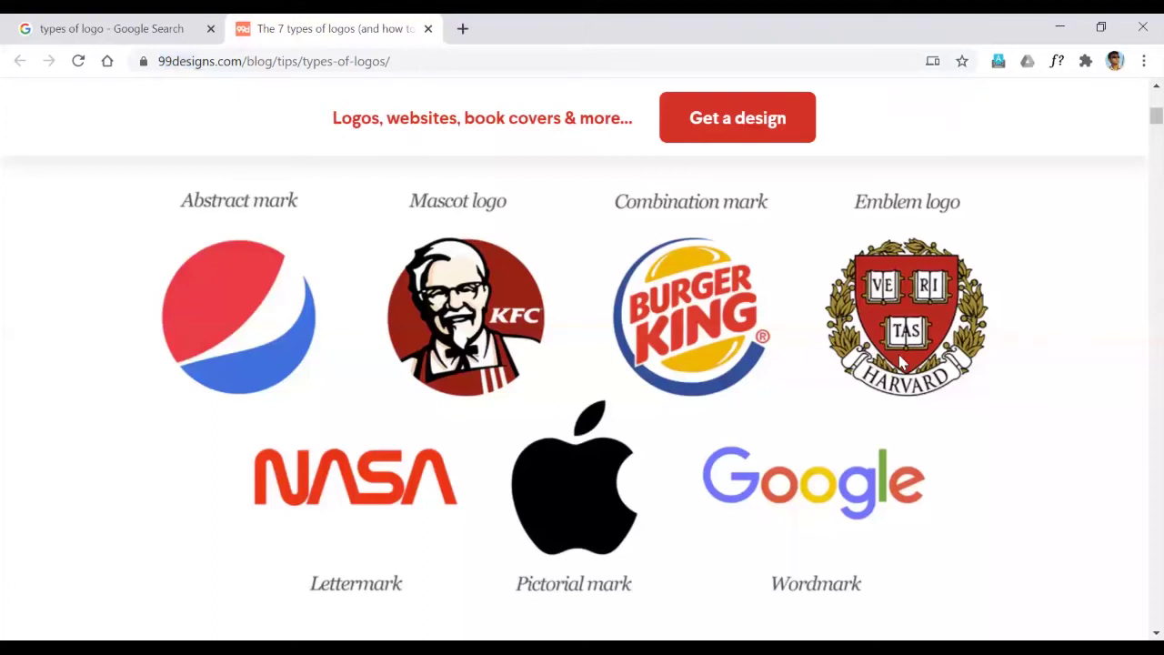
click(433, 63)
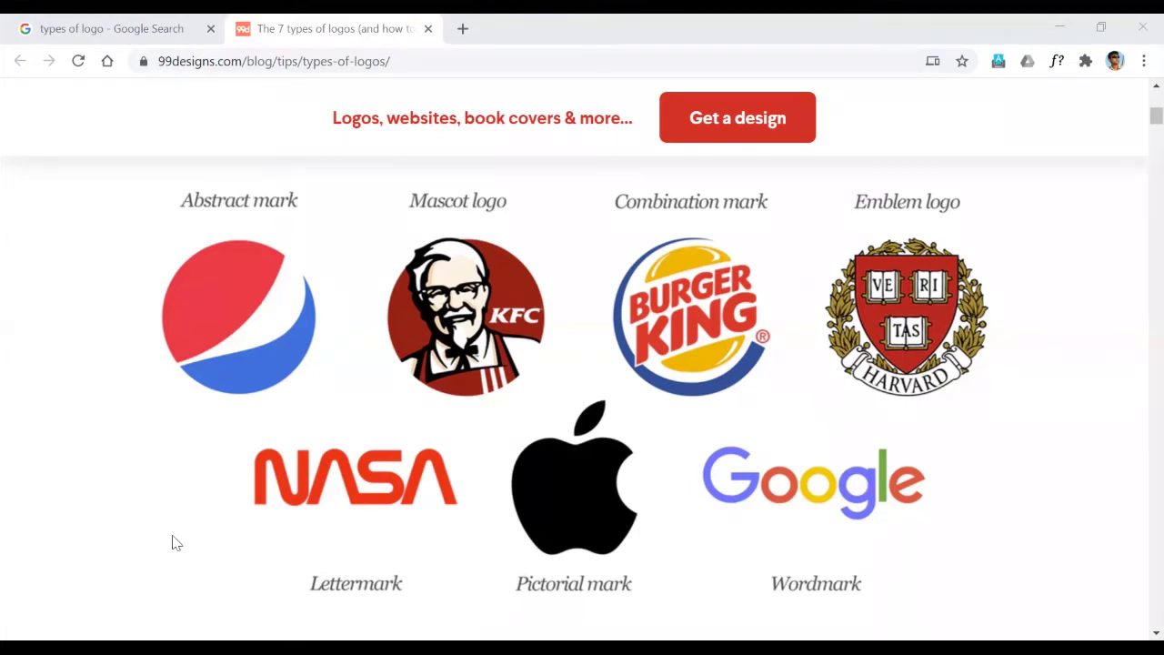
key(alt+Tab)
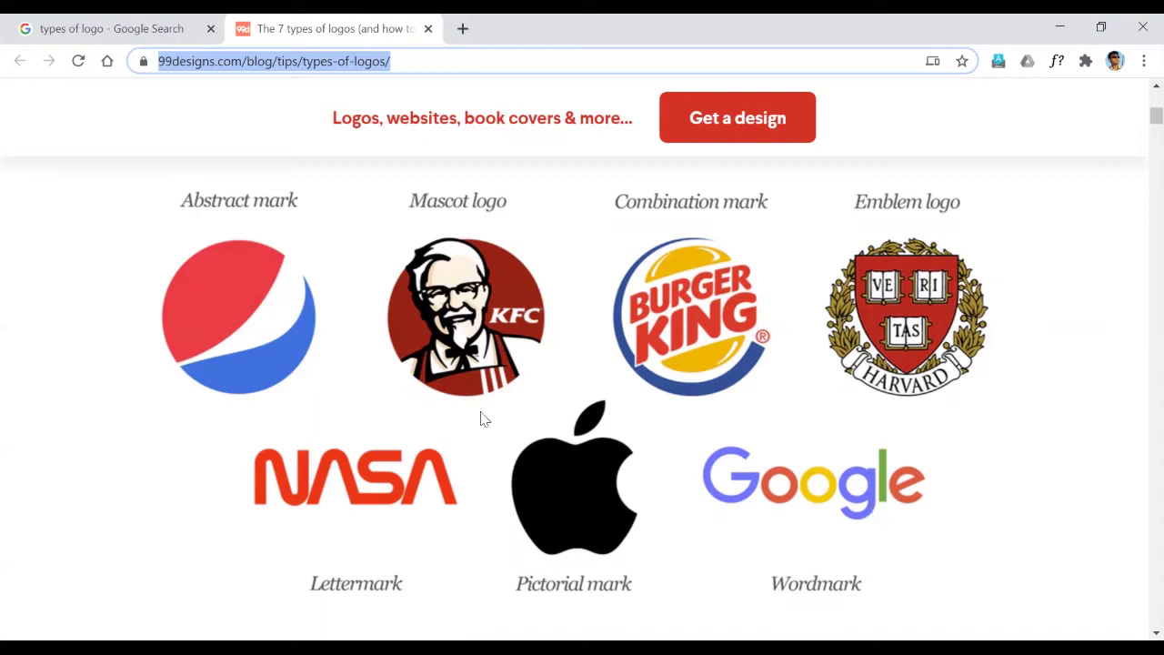
click(37, 406)
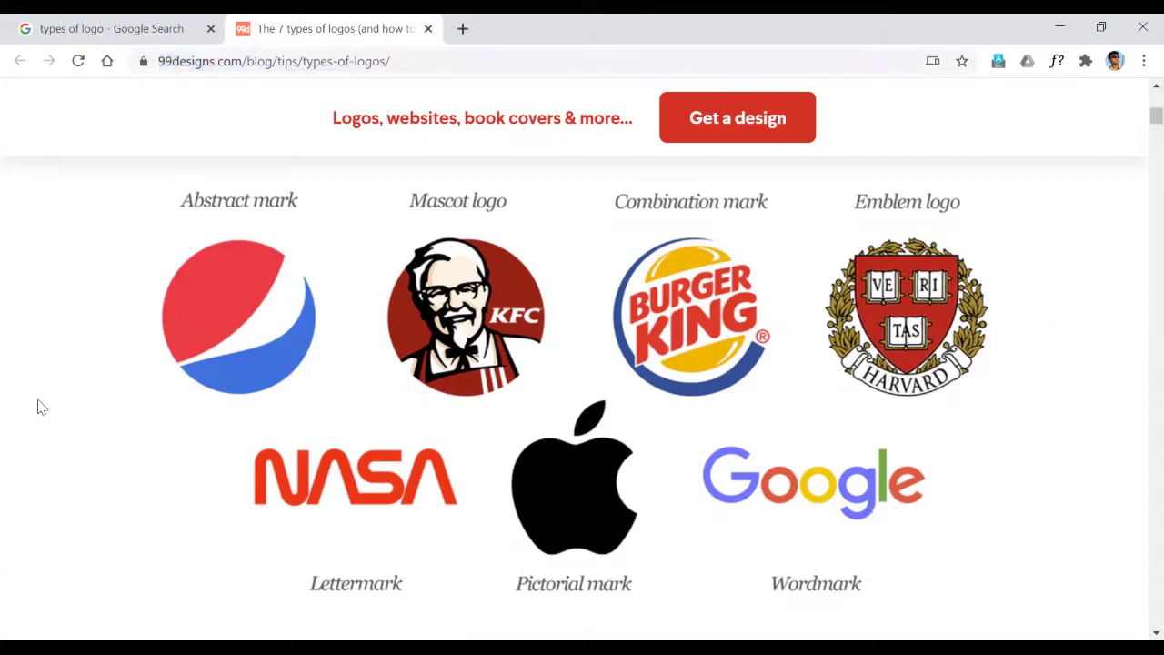
right_click(38, 406)
click(47, 445)
Step: Search the web for "microsoft logo" in a new tab and show the image results
click(462, 28)
text(micro)
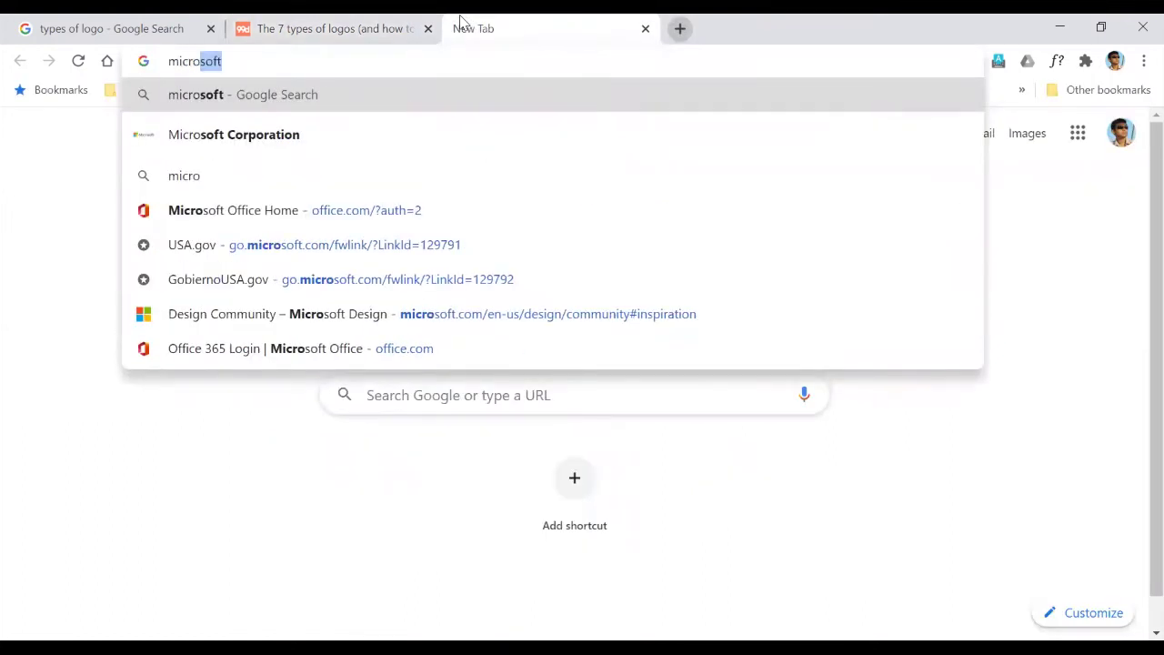
text(soft logo)
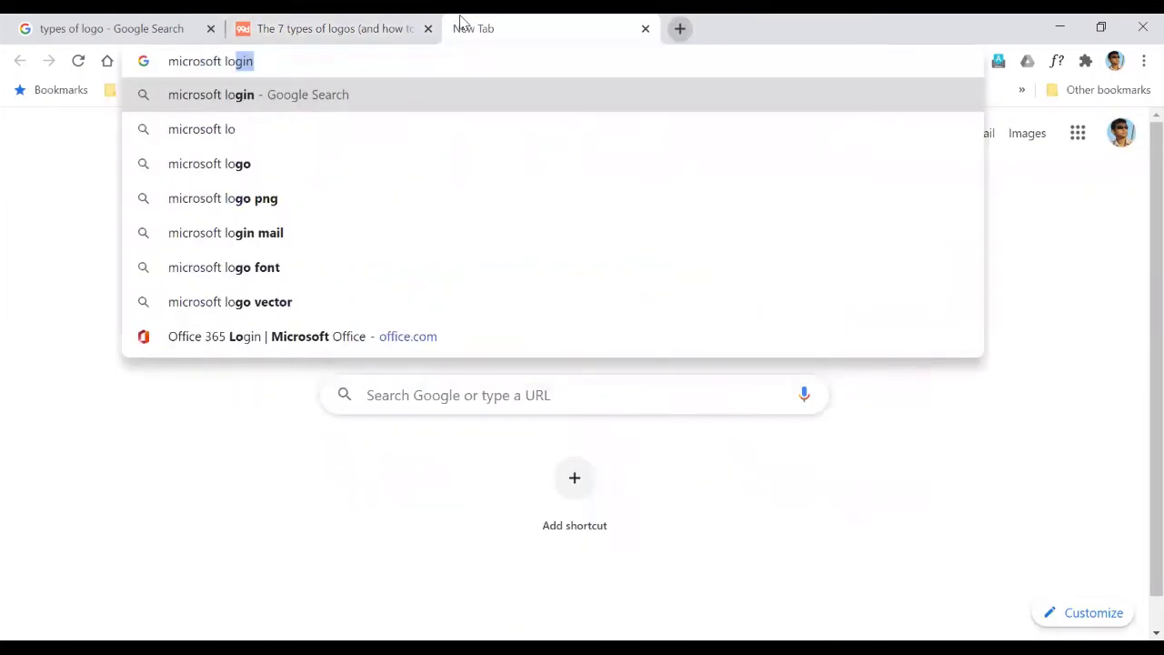
key(Return)
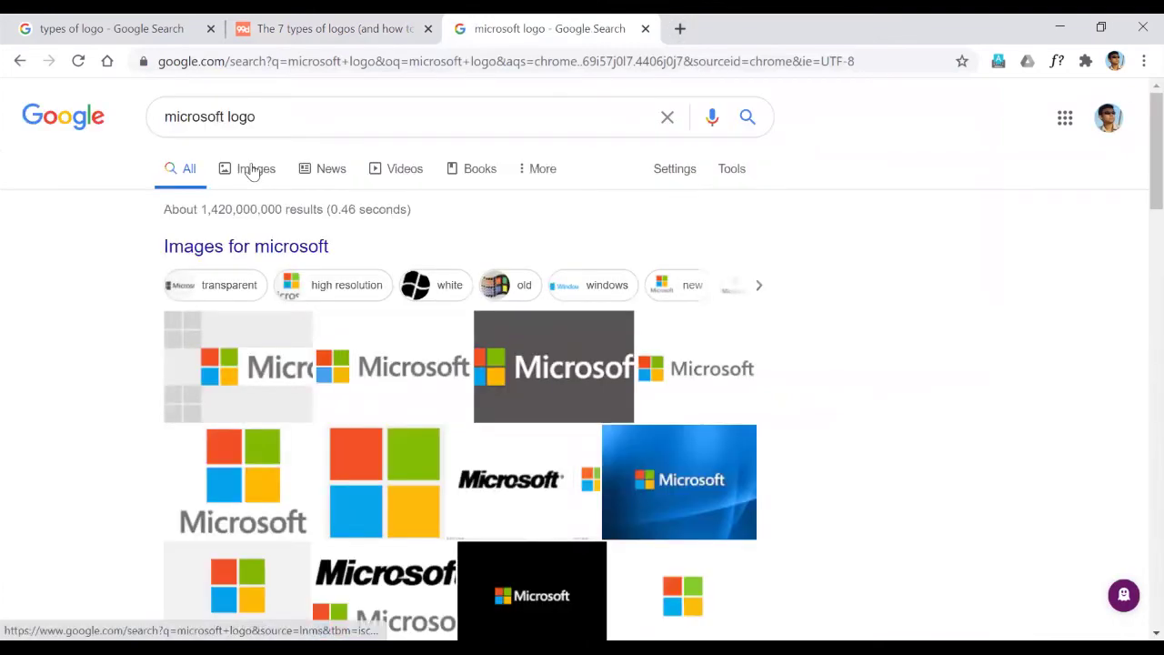
click(253, 171)
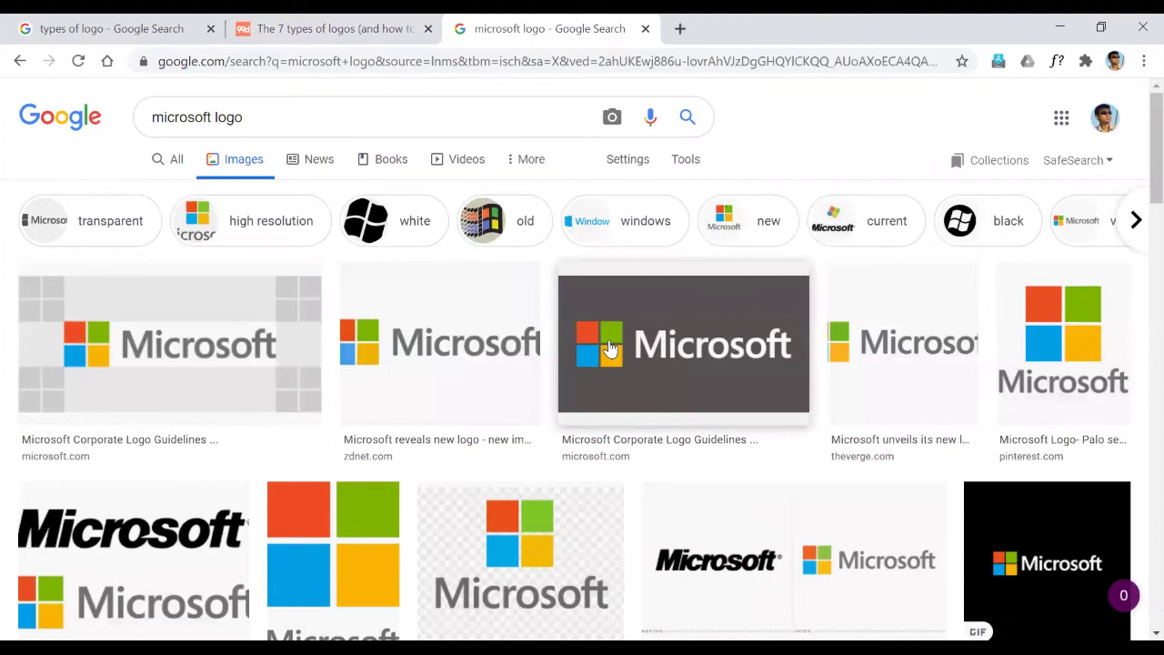
Step: Compare the Microsoft logo image results with the logo types in the article's overview graphic
click(579, 338)
click(350, 24)
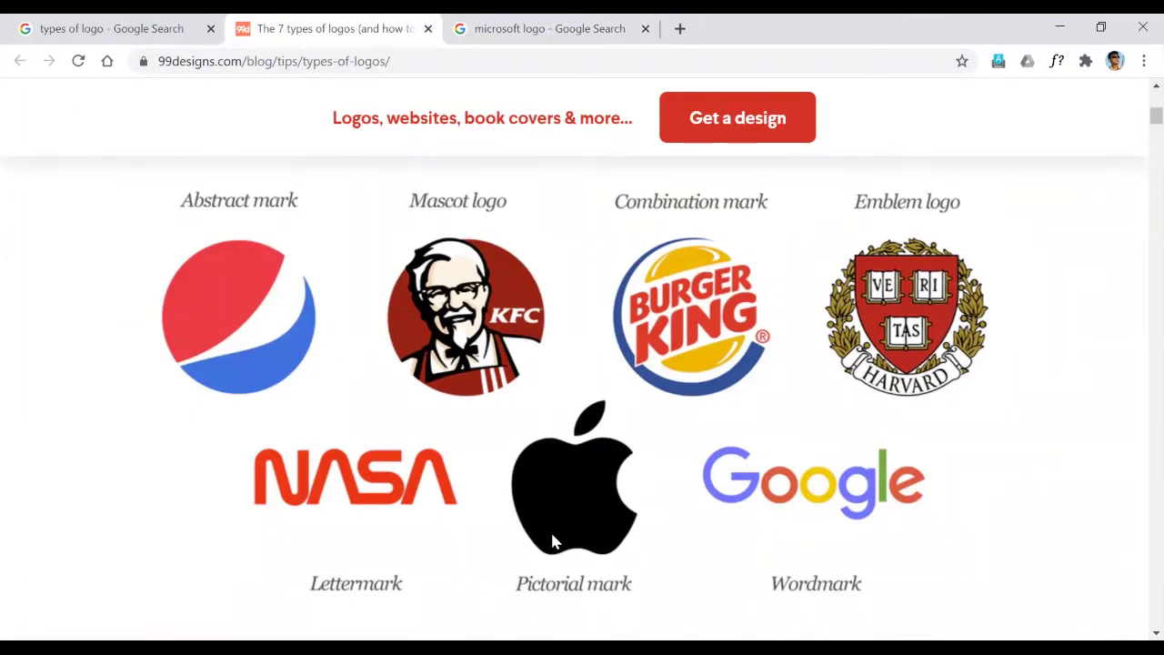
click(540, 27)
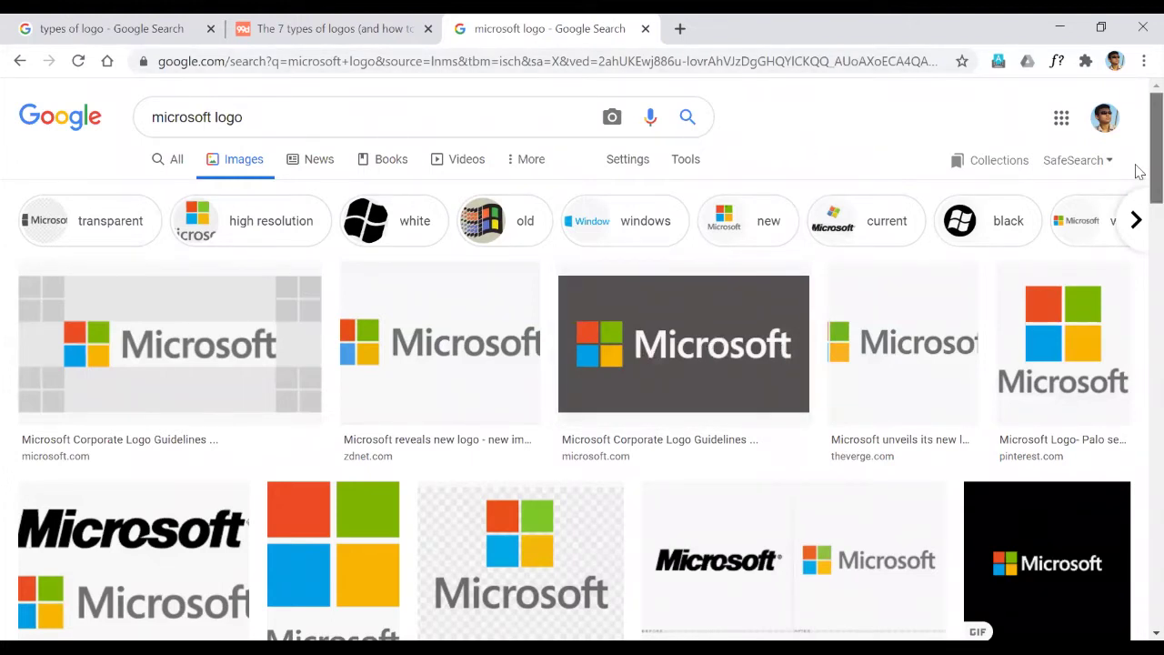
scroll(1137, 182, down, 2)
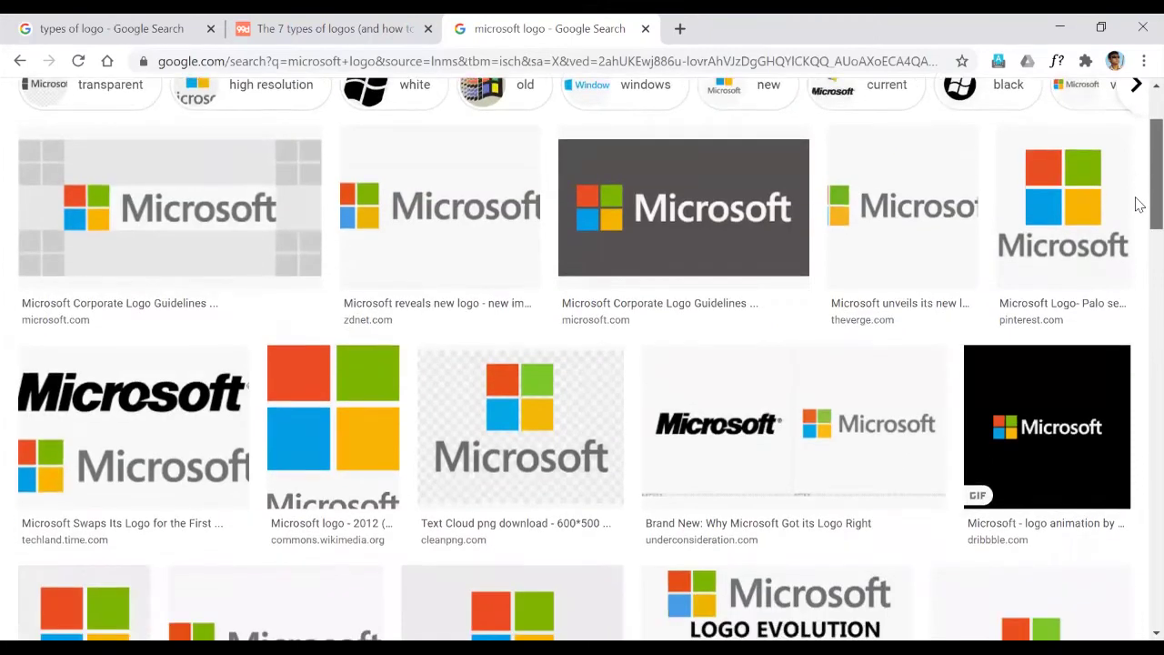
scroll(1141, 213, down, 1)
scroll(1140, 182, up, 3)
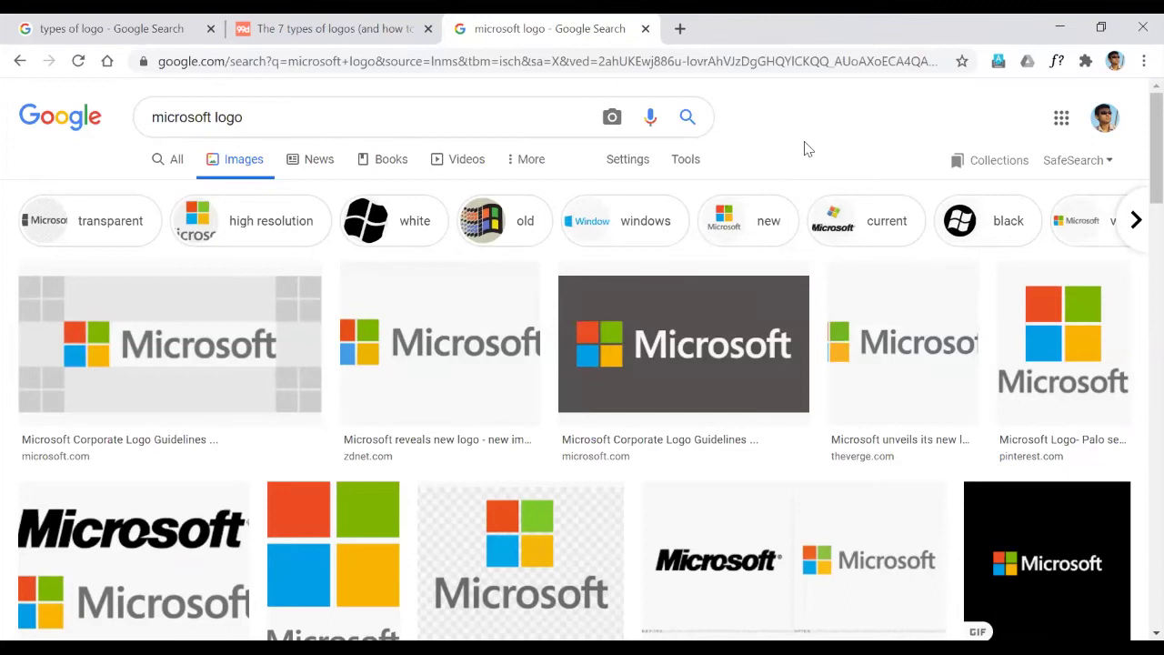
Step: Open the PeoplesChoice blog's Happy New Year 2012 Wallpaper post in a new tab placed just before the 99designs article
click(678, 30)
text(mak)
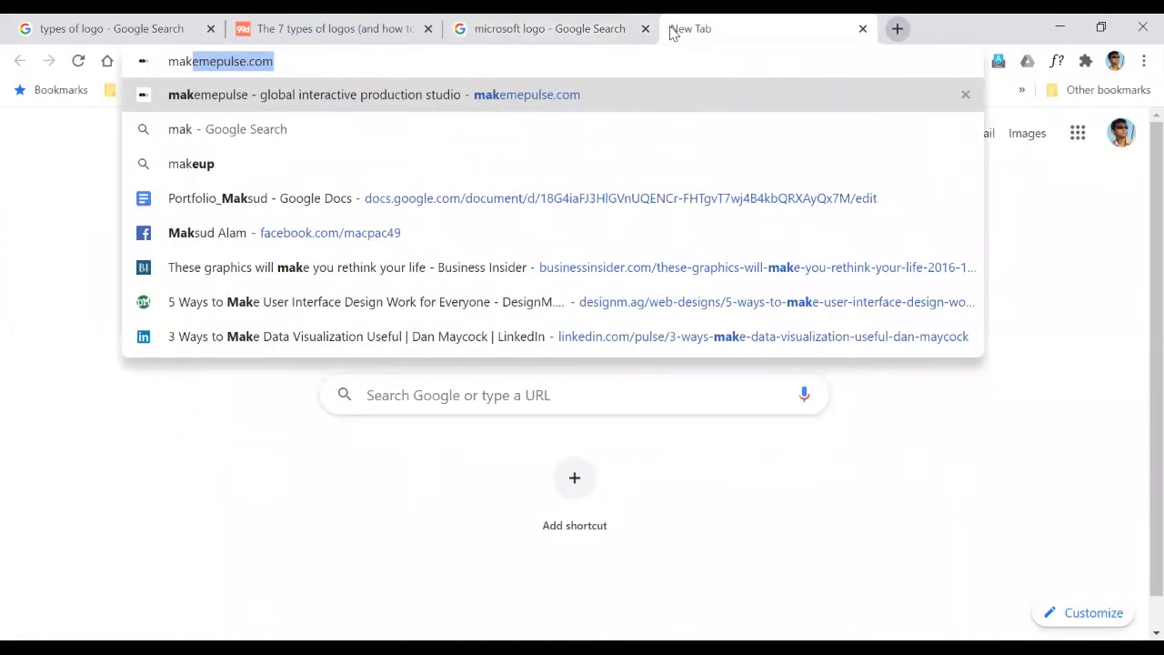
drag(673, 31, 176, 28)
text(suda)
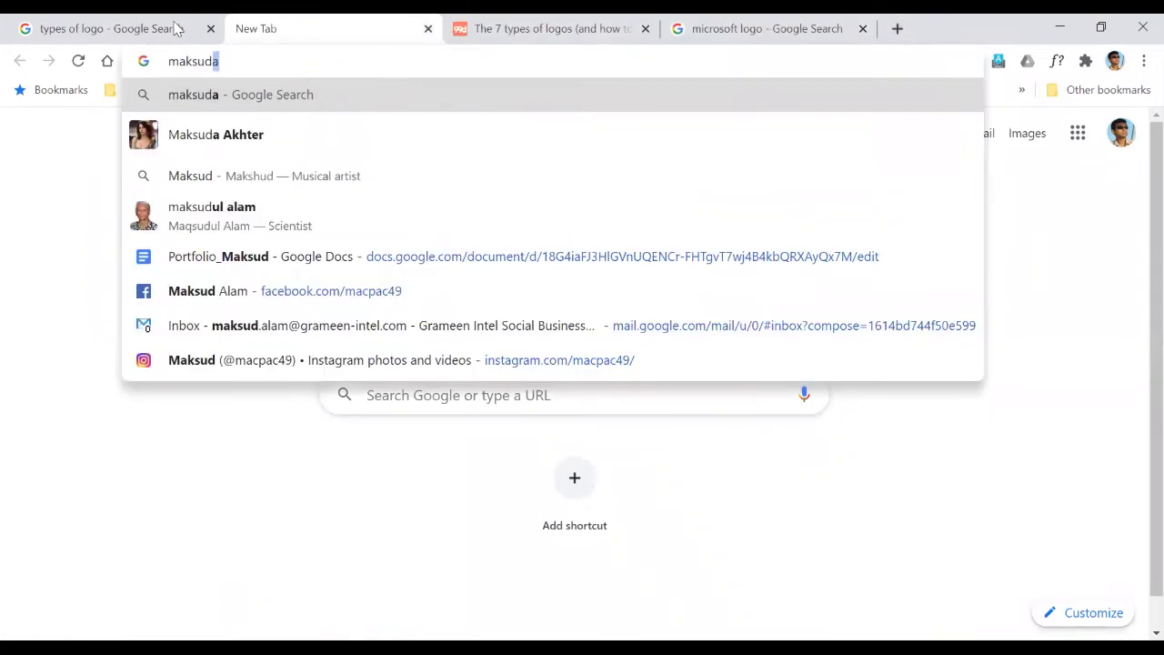
text(dot)
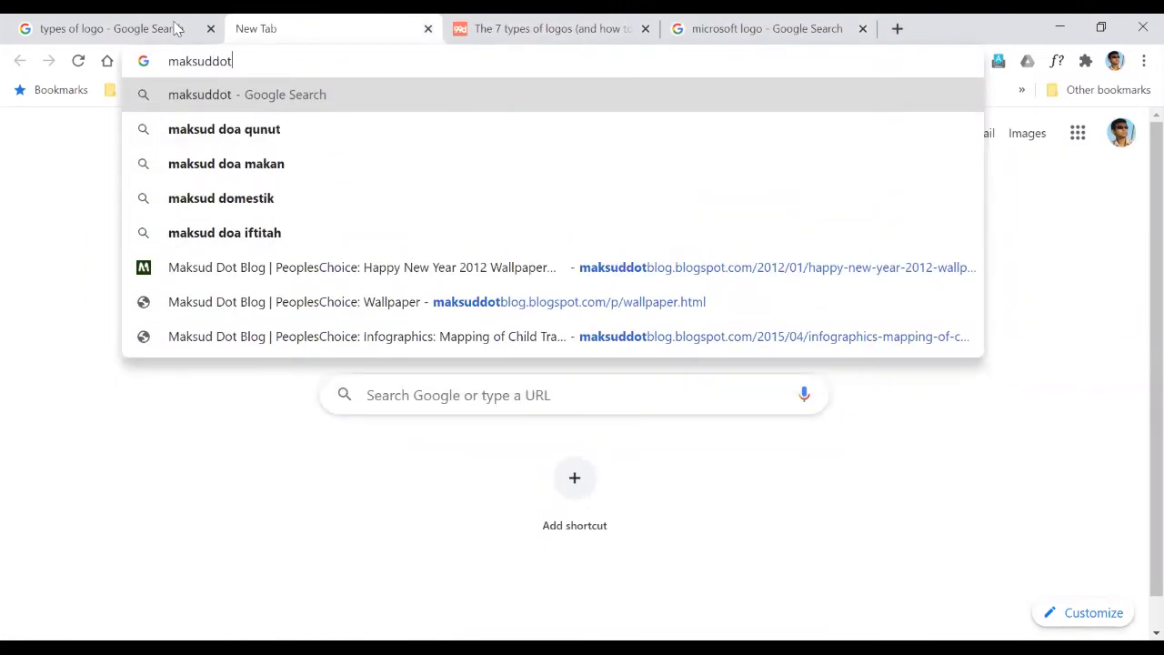
text(blo)
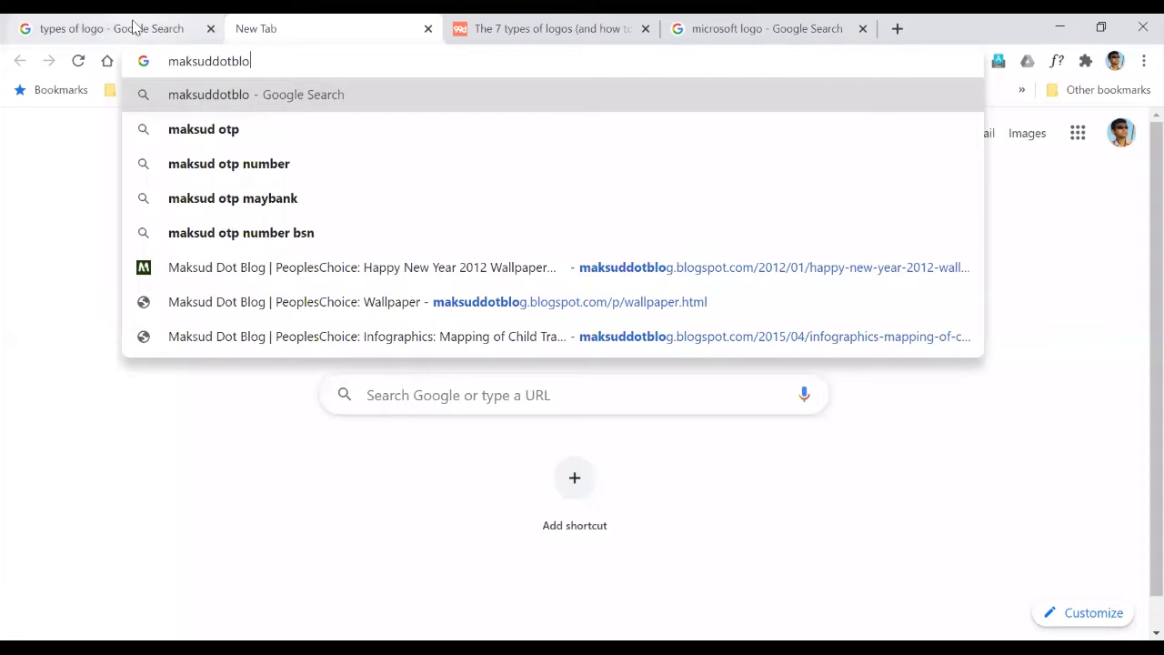
text(g)
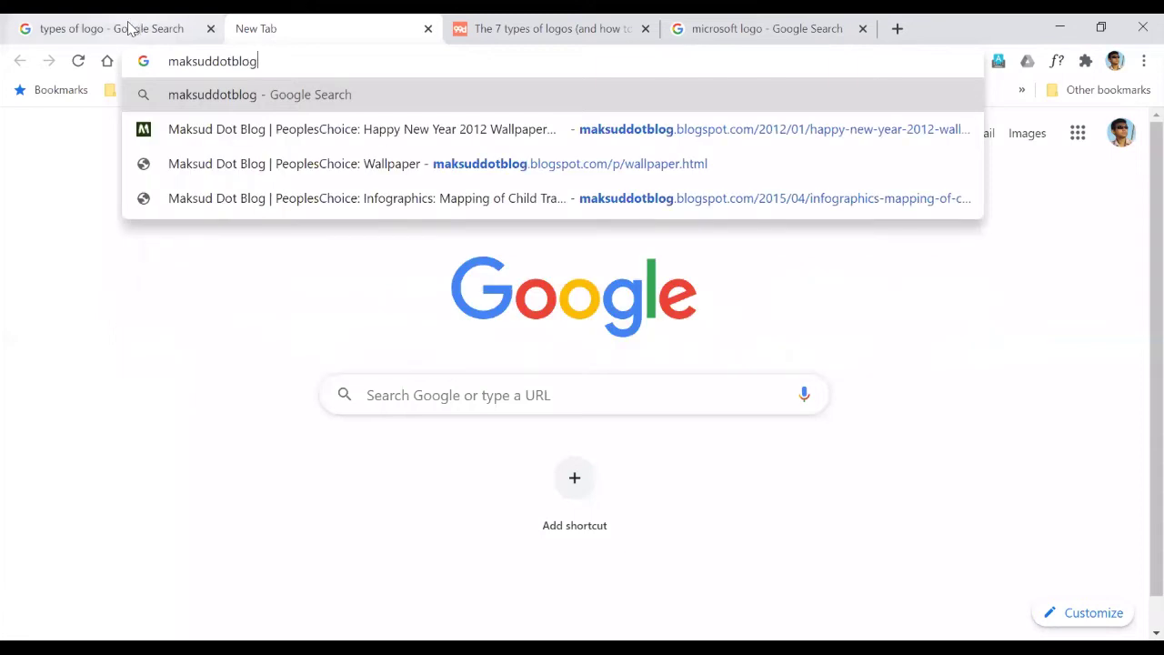
click(304, 129)
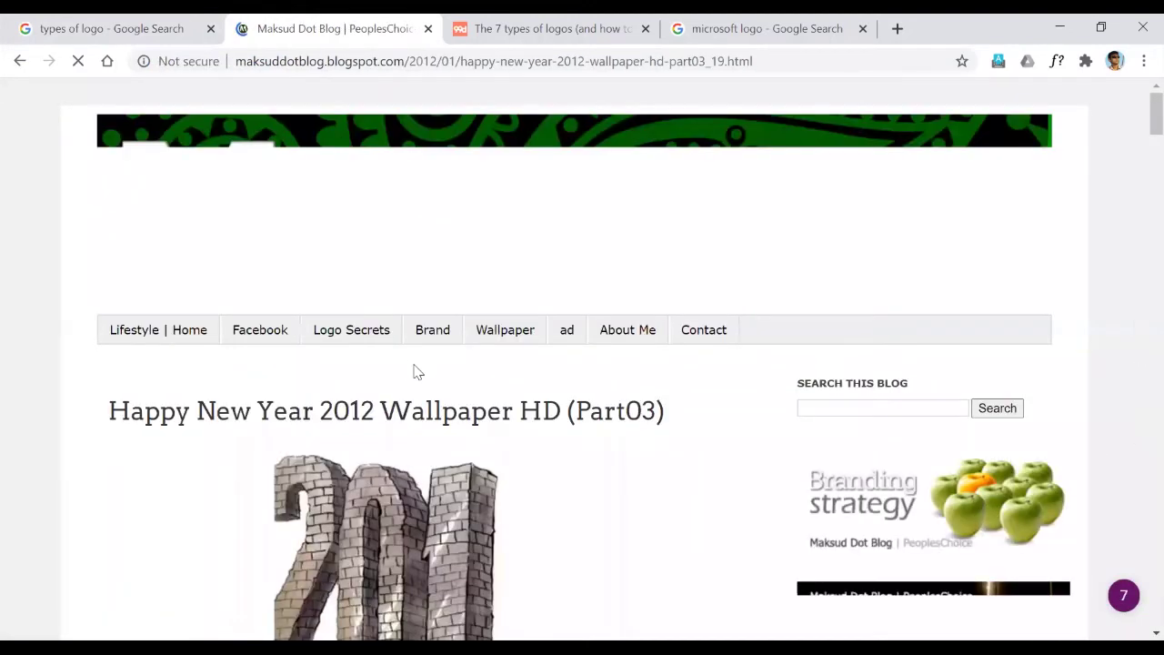
Step: Open the blog's Logo Secrets page and look over its list of logo evolution articles
click(370, 342)
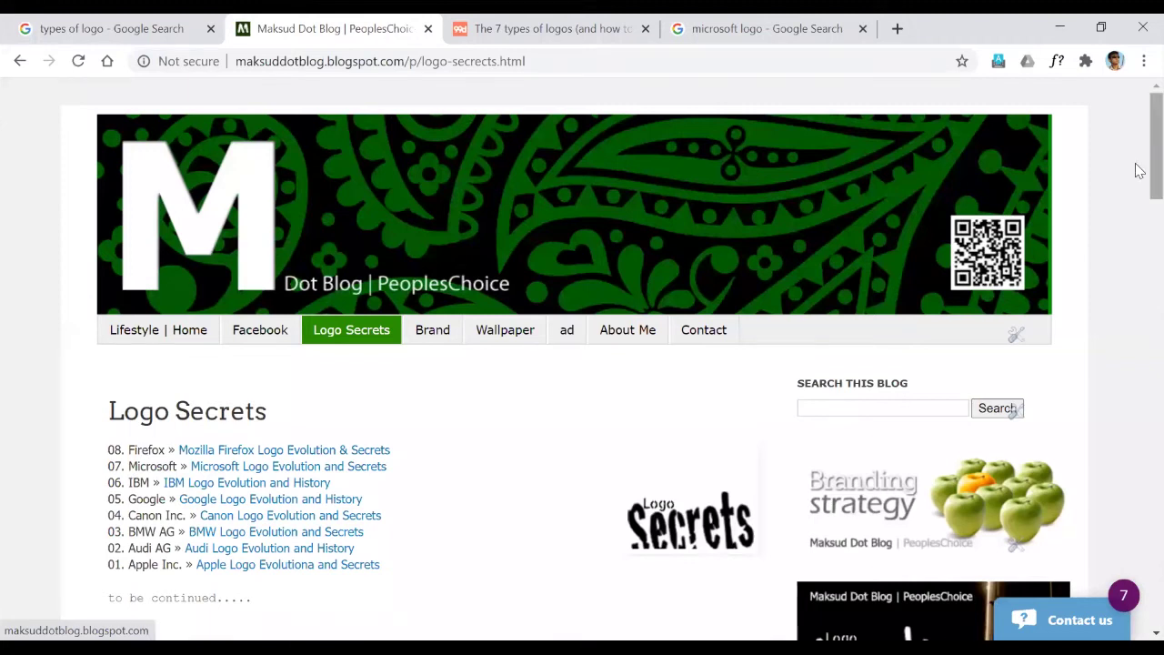
scroll(1137, 196, down, 2)
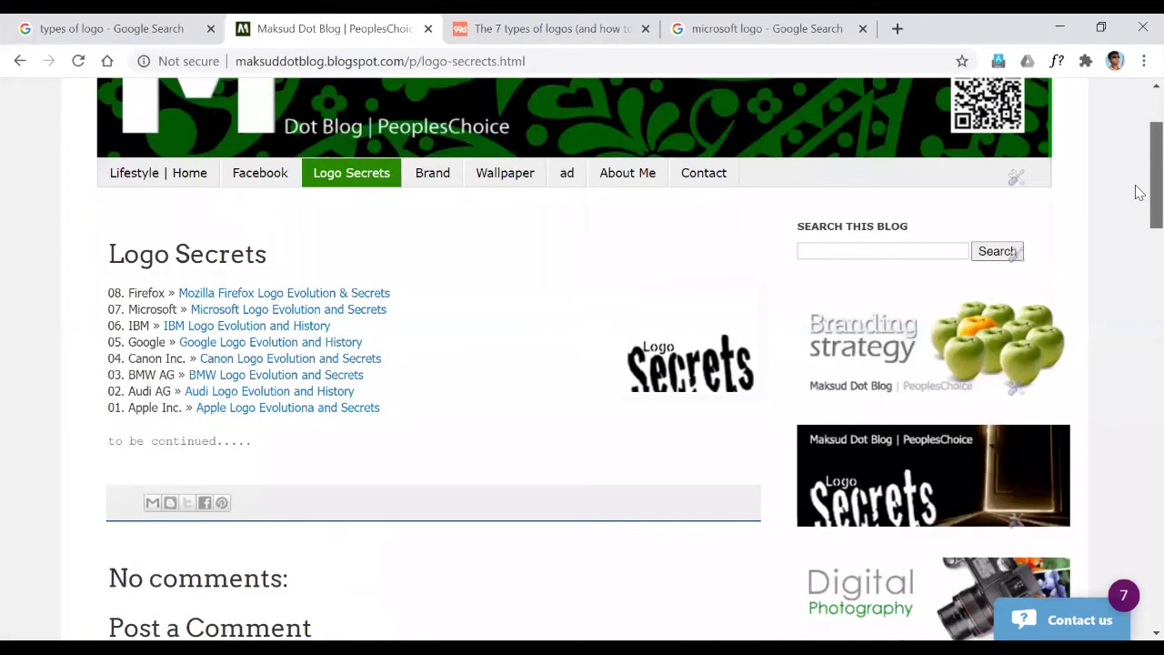
scroll(1136, 196, up, 1)
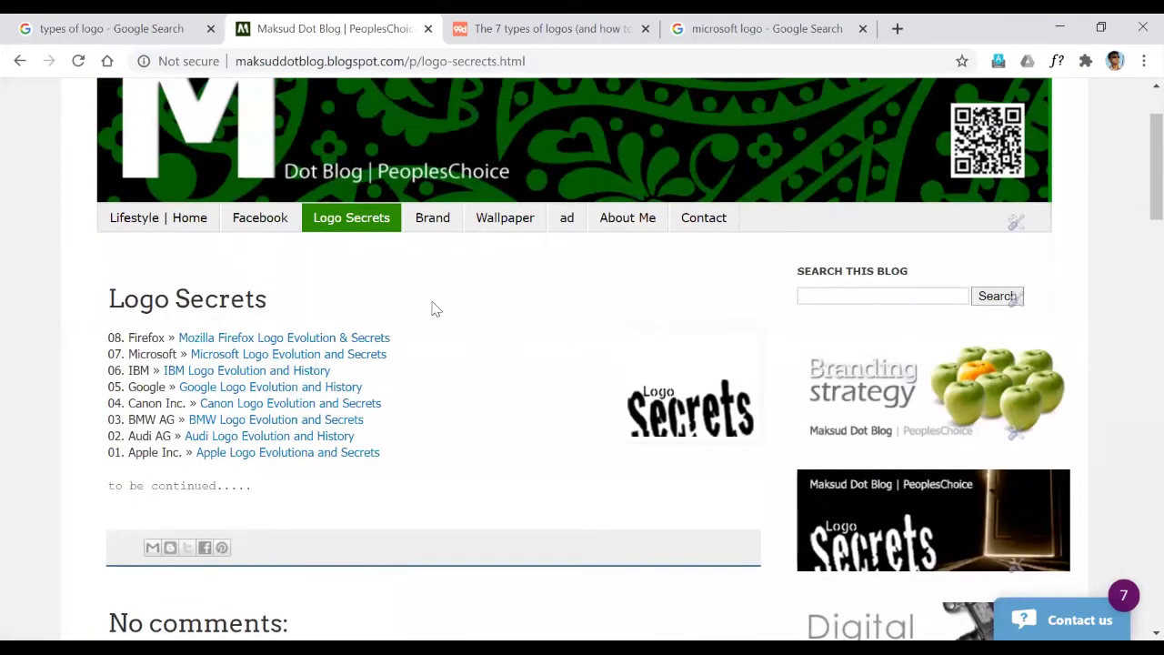
Step: Open the Apple logo evolution article from the Logo Secrets list in a new tab and switch to it
right_click(304, 455)
click(382, 466)
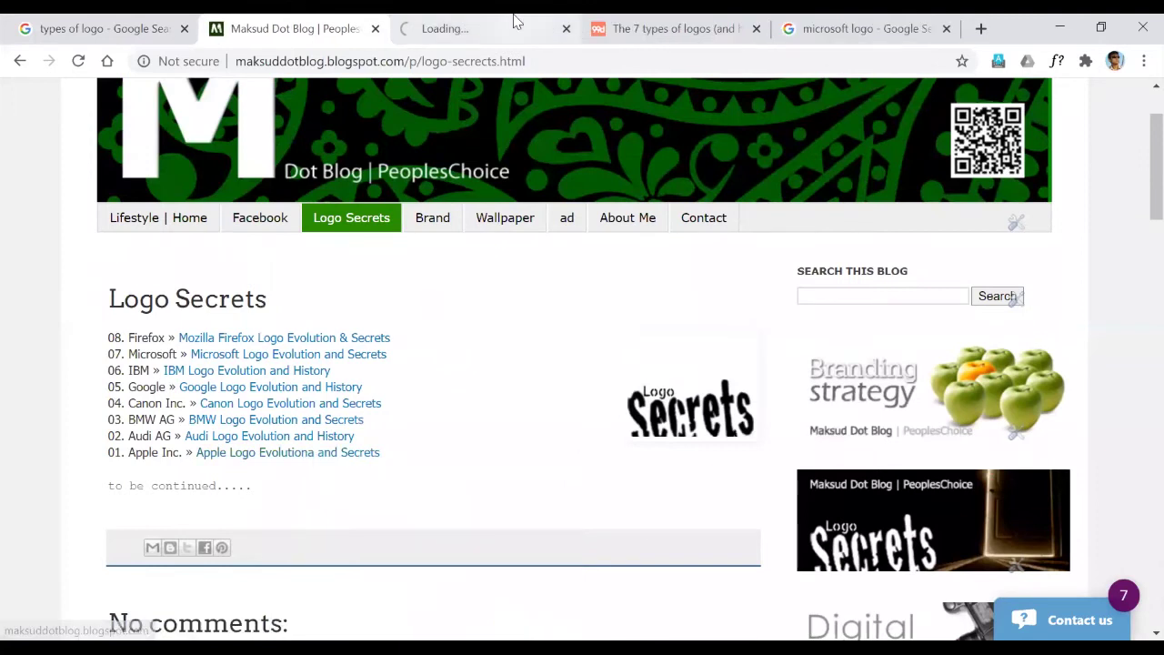
click(515, 25)
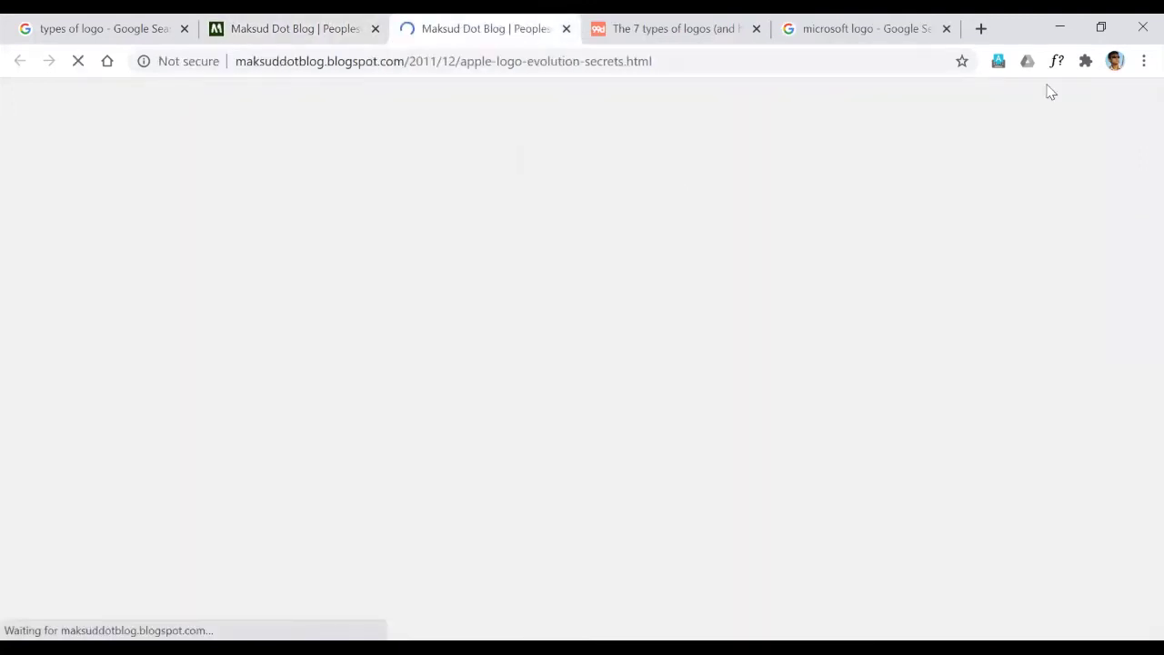
Step: Read through the Apple Logo Evolution & History article, examining the logo timeline and the explanation of each redesign
scroll(1136, 118, down, 3)
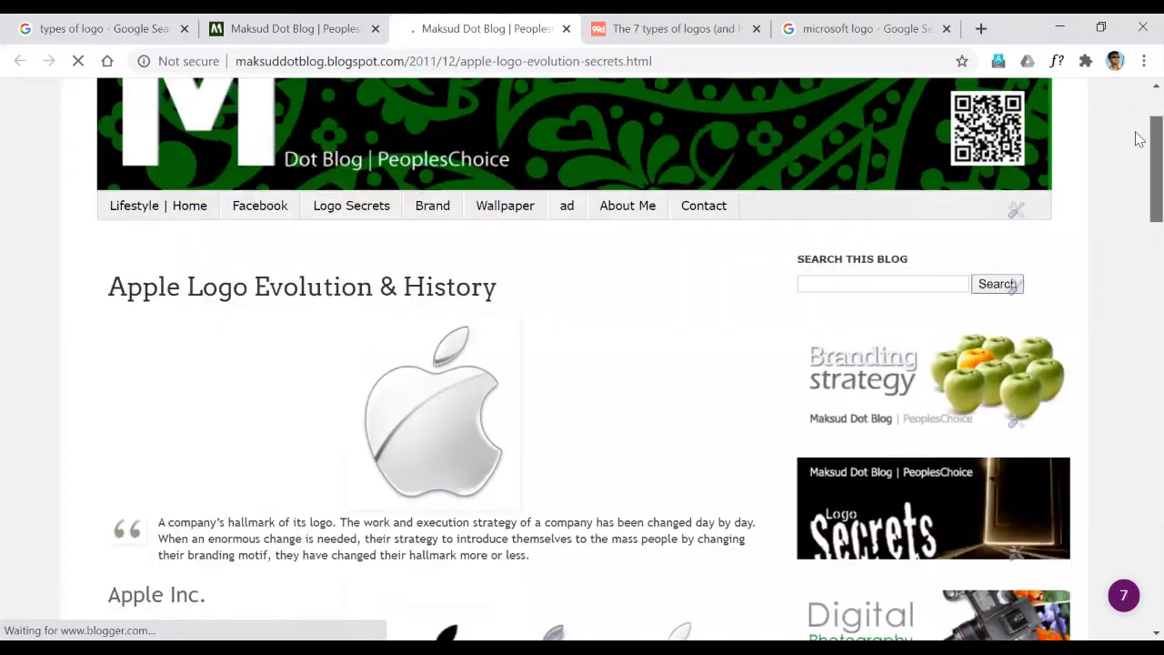
scroll(1136, 173, down, 1)
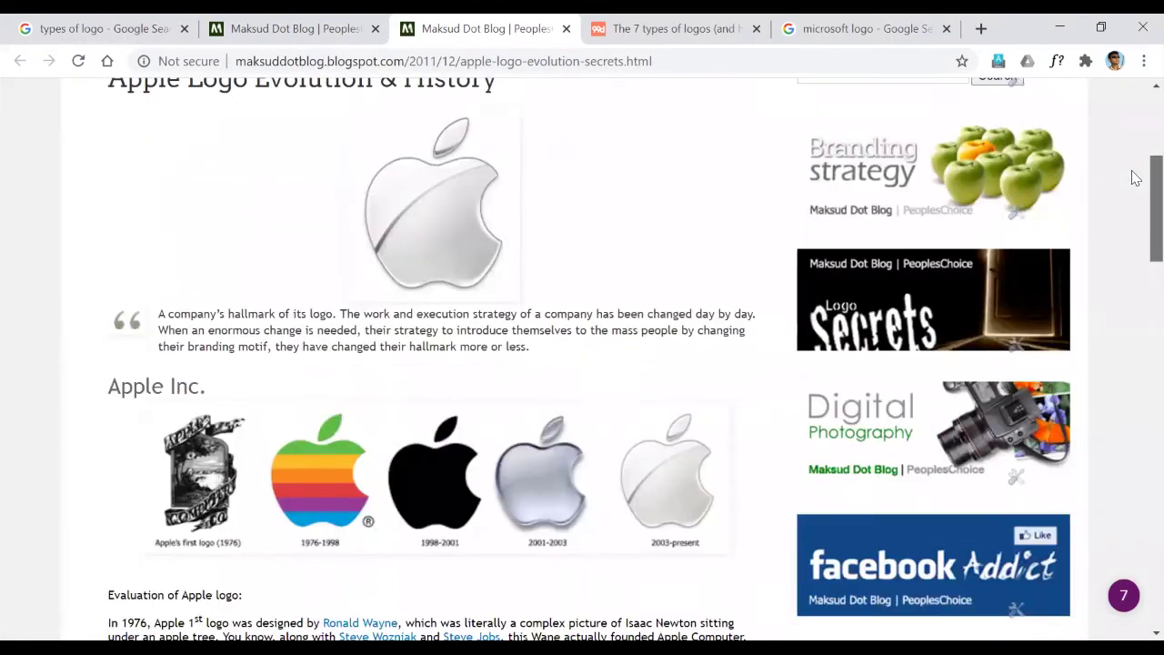
scroll(1123, 101, up, 3)
scroll(1119, 95, up, 2)
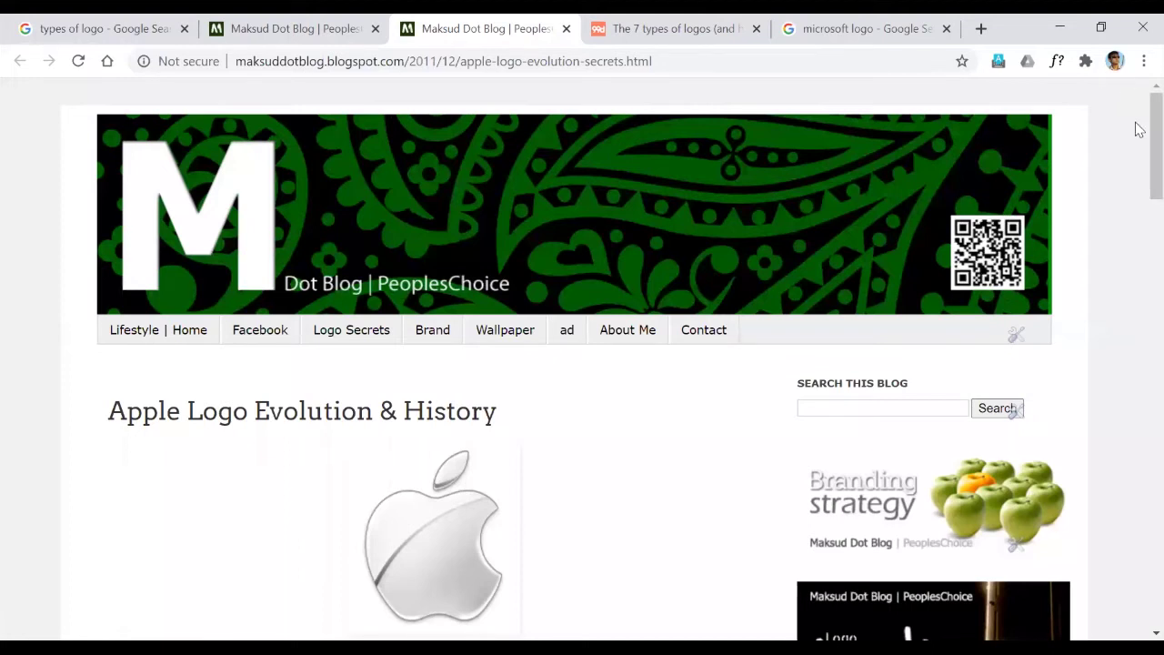
scroll(1137, 155, down, 5)
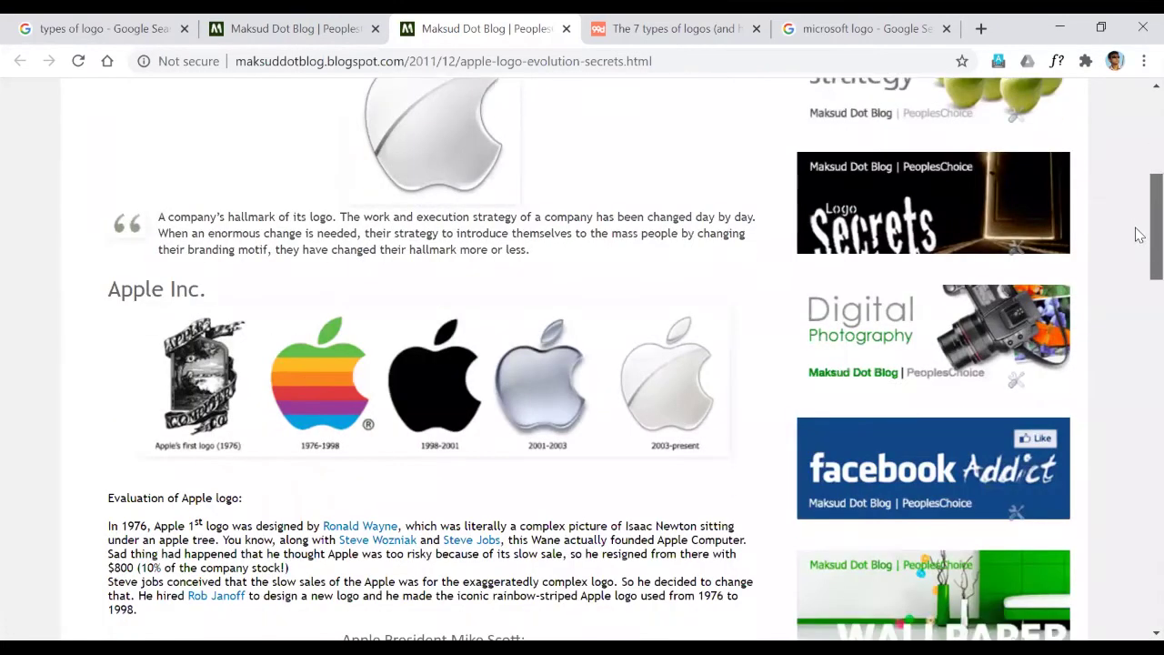
scroll(1134, 237, down, 3)
scroll(1135, 273, down, 3)
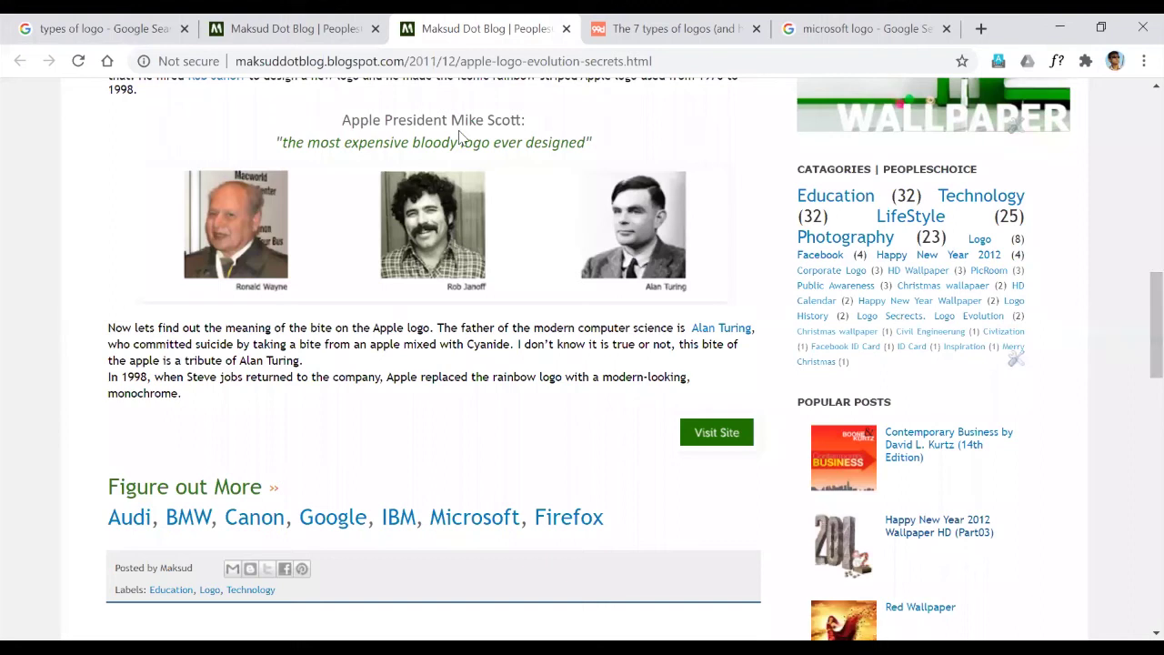
scroll(1138, 170, up, 4)
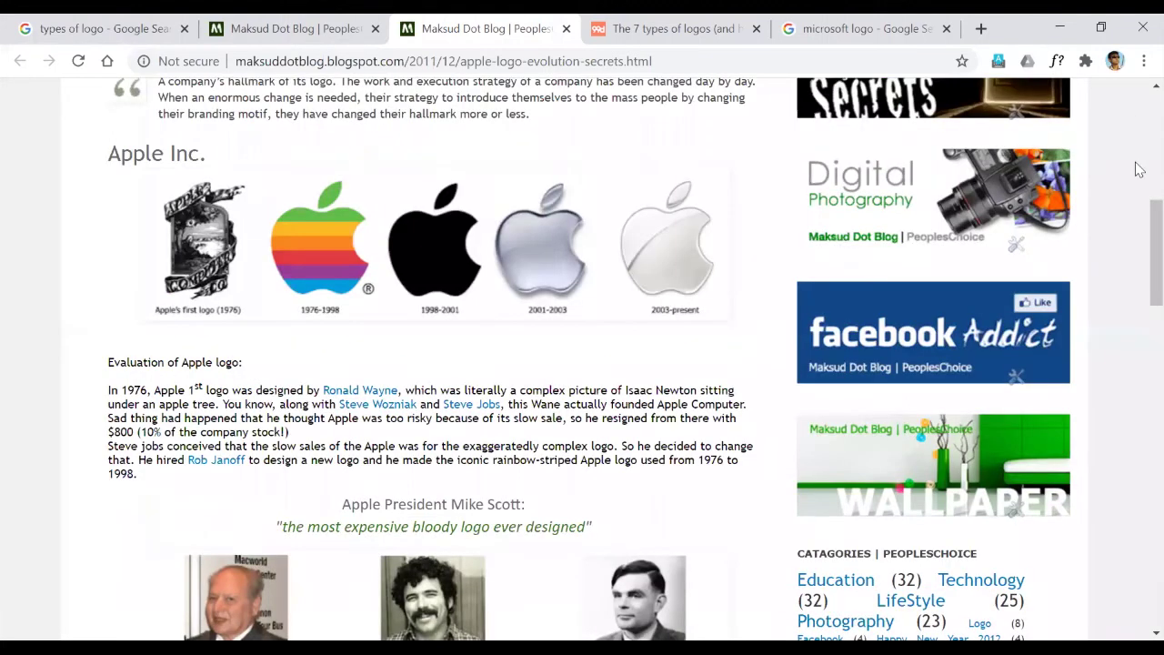
scroll(1138, 170, up, 6)
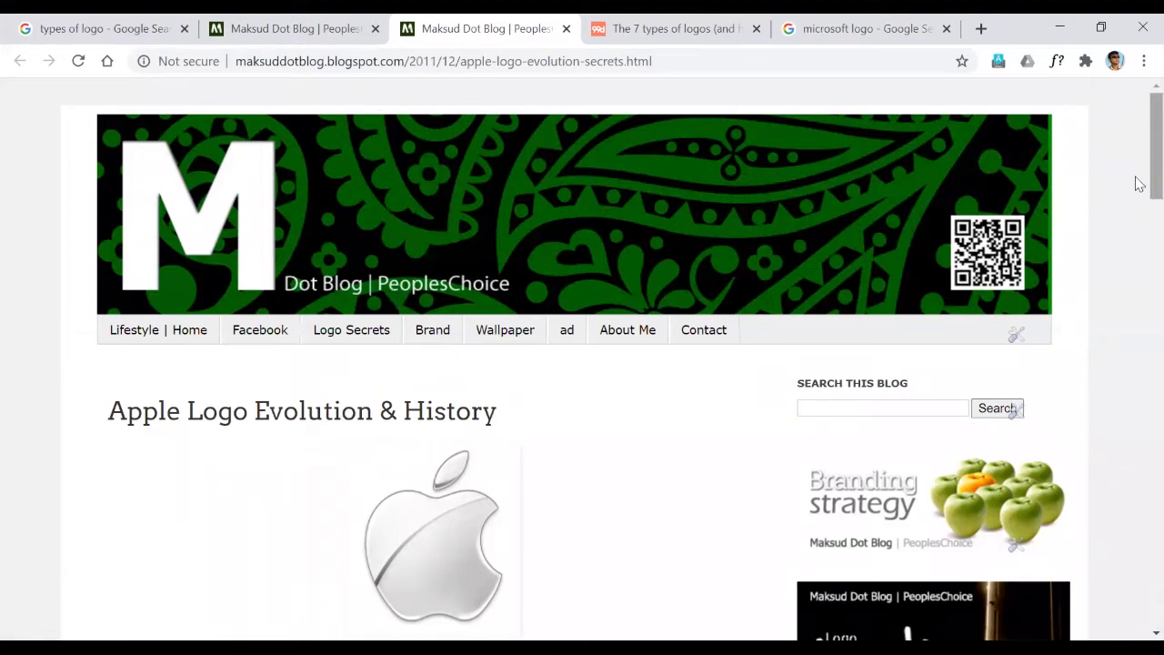
click(336, 28)
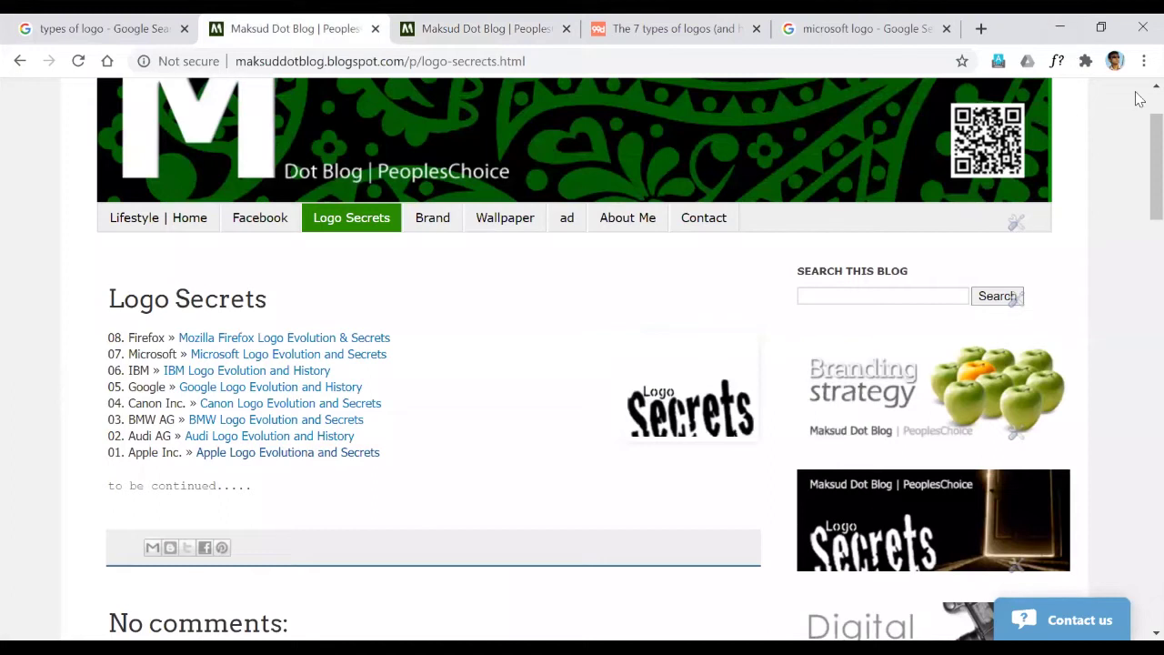
scroll(1139, 100, up, 1)
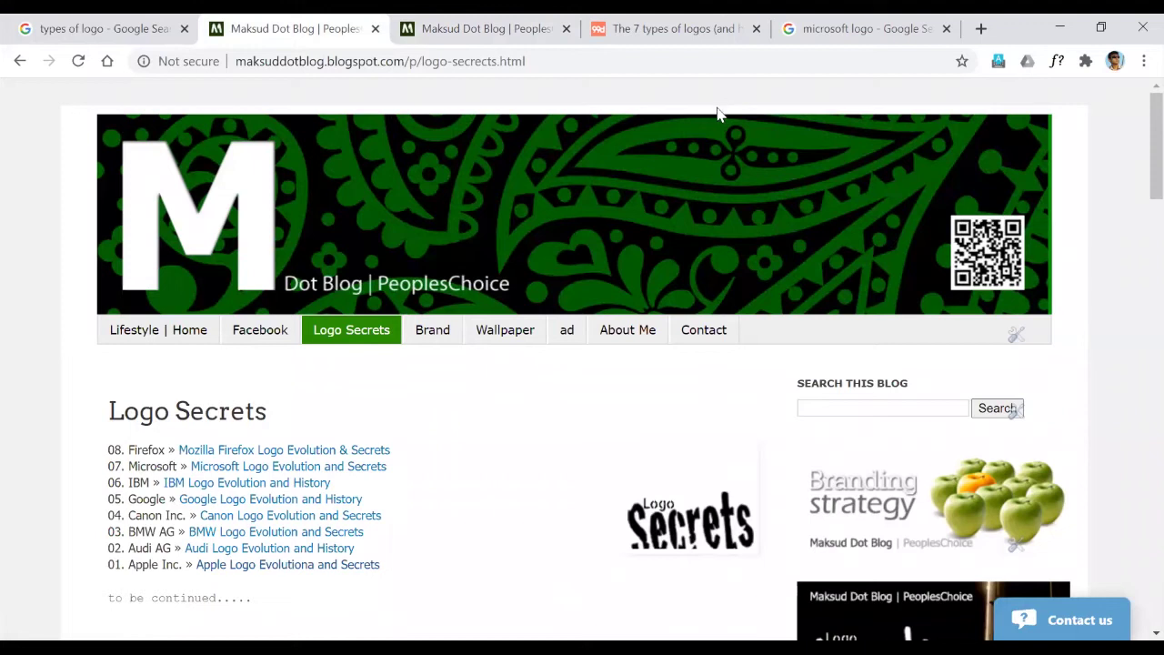
click(481, 61)
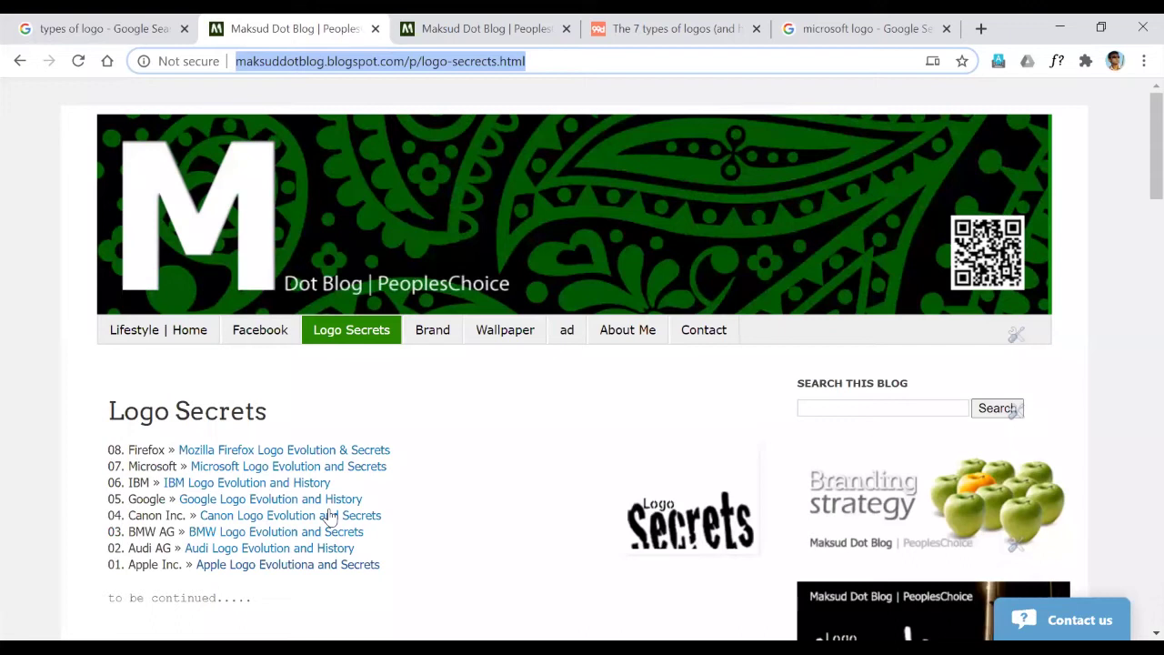
text(http://maksuddotblog.blogspot.com/p/logo-secrects.html)
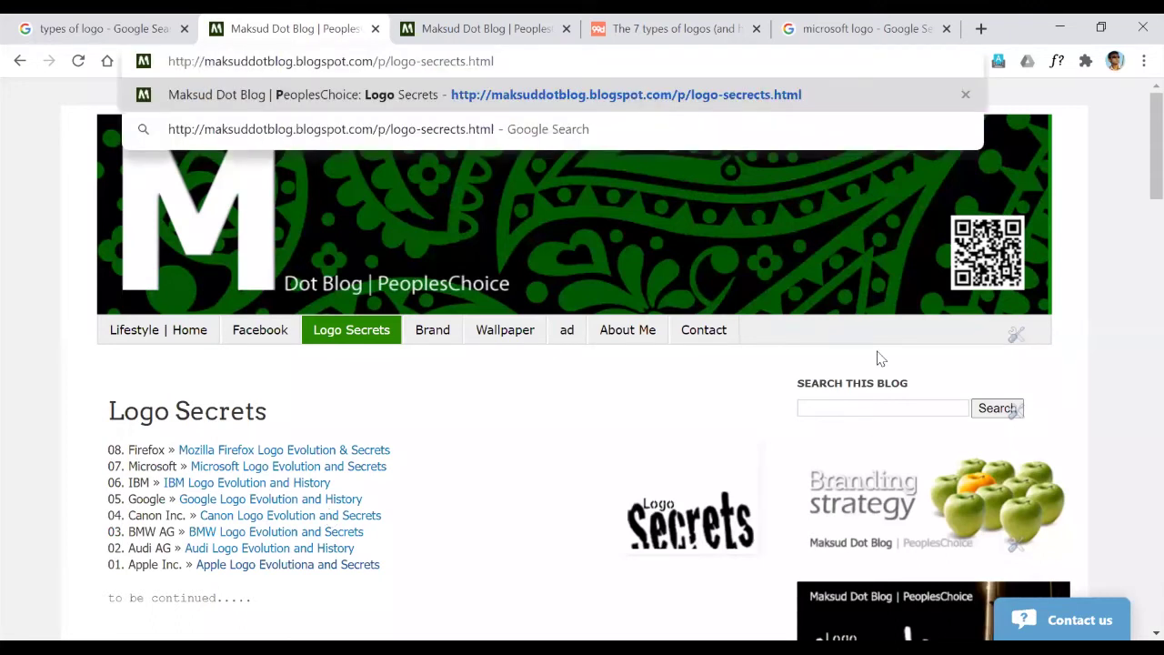
key(alt+Tab)
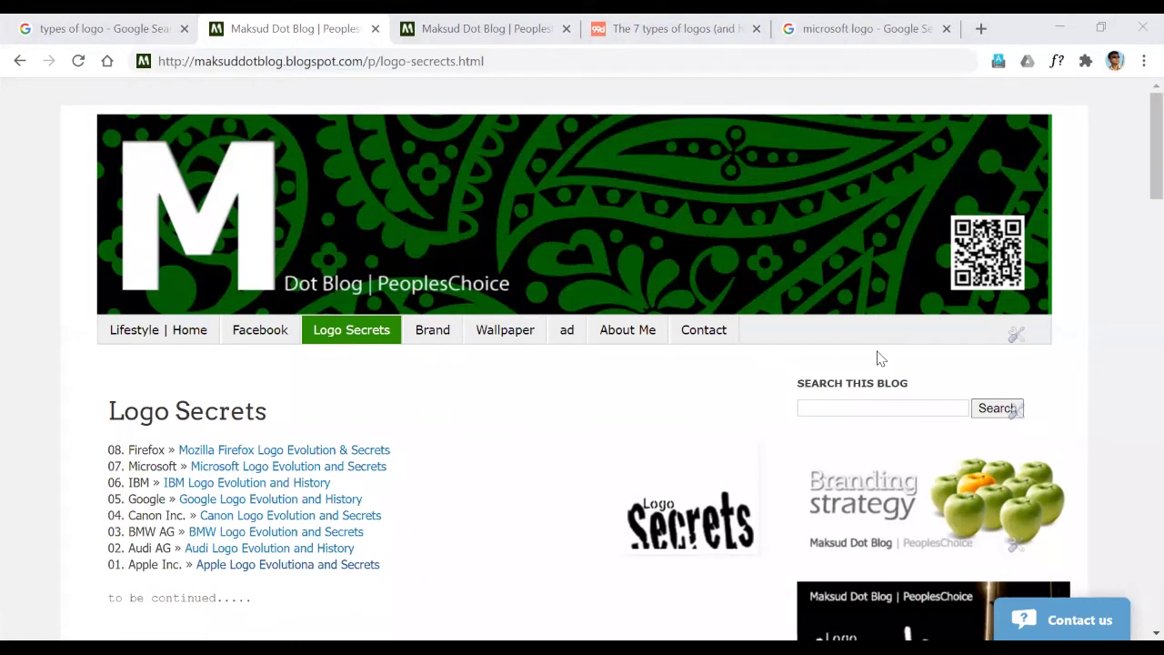
Step: Revisit the Apple logo evolution article and switch to the 99designs article's overview graphic of logo types
click(482, 28)
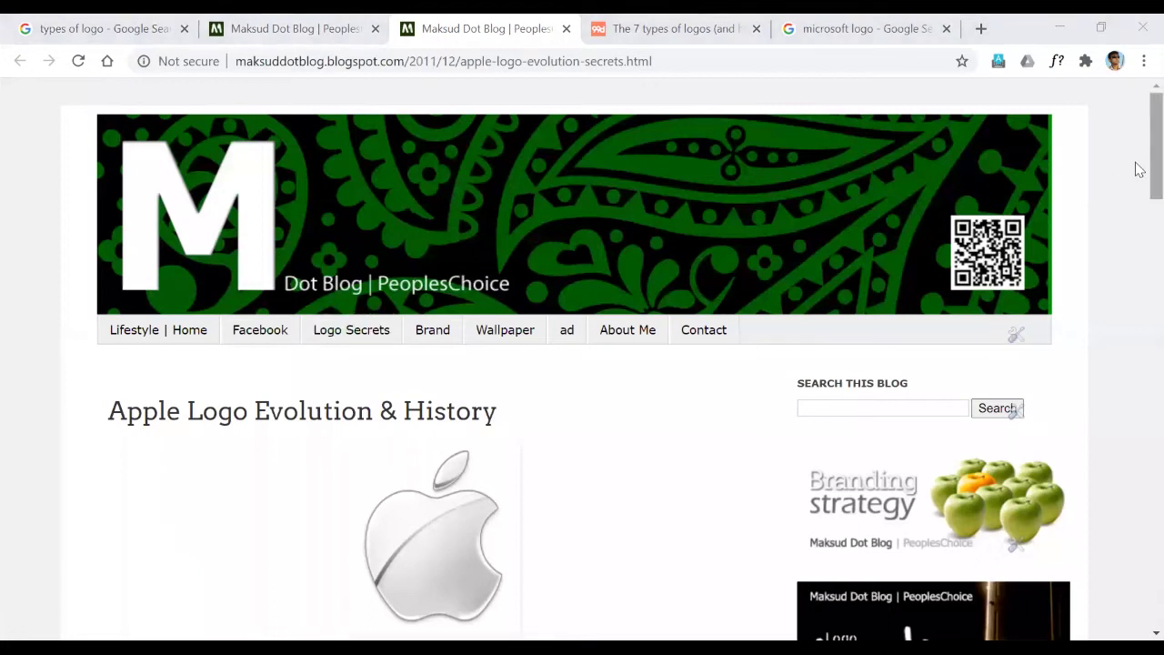
scroll(1135, 180, down, 1)
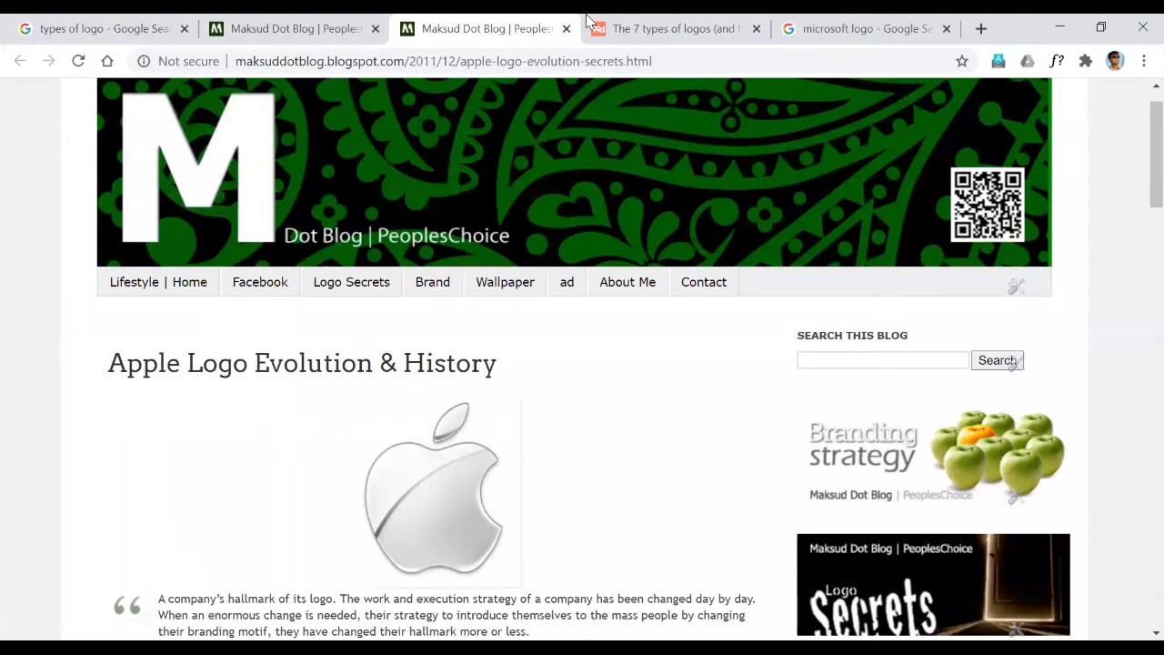
click(626, 18)
click(485, 20)
click(615, 18)
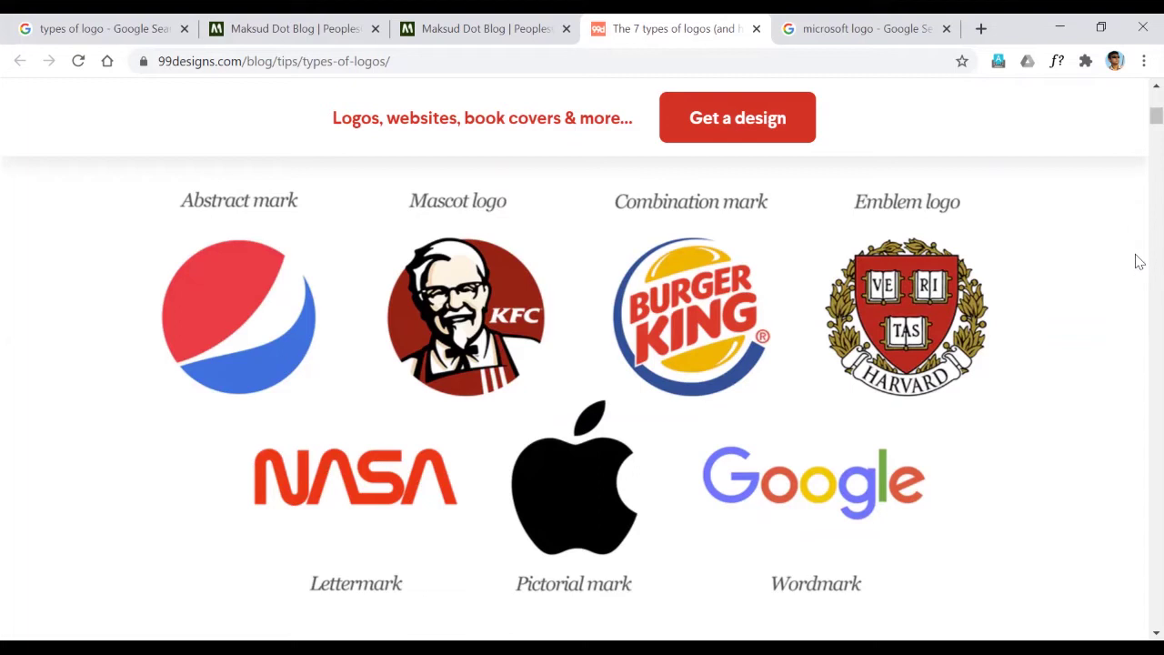
Step: Look over the 99designs article's monogram logos section and return to the overview graphic
scroll(1139, 262, down, 5)
scroll(1139, 259, down, 5)
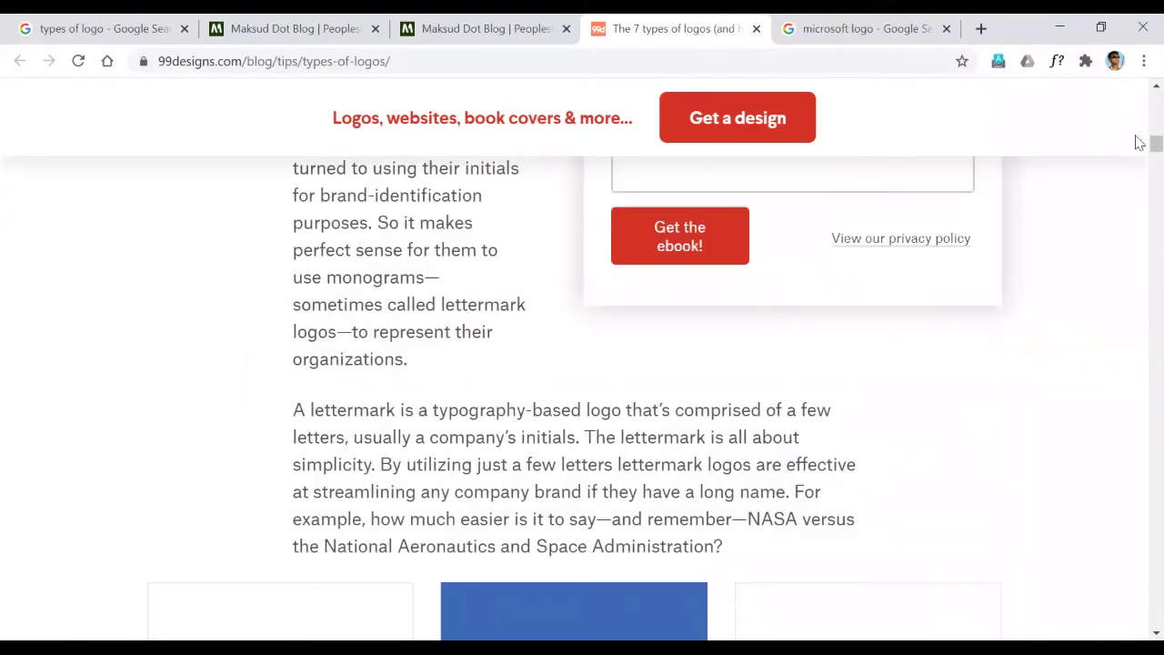
scroll(1139, 111, up, 5)
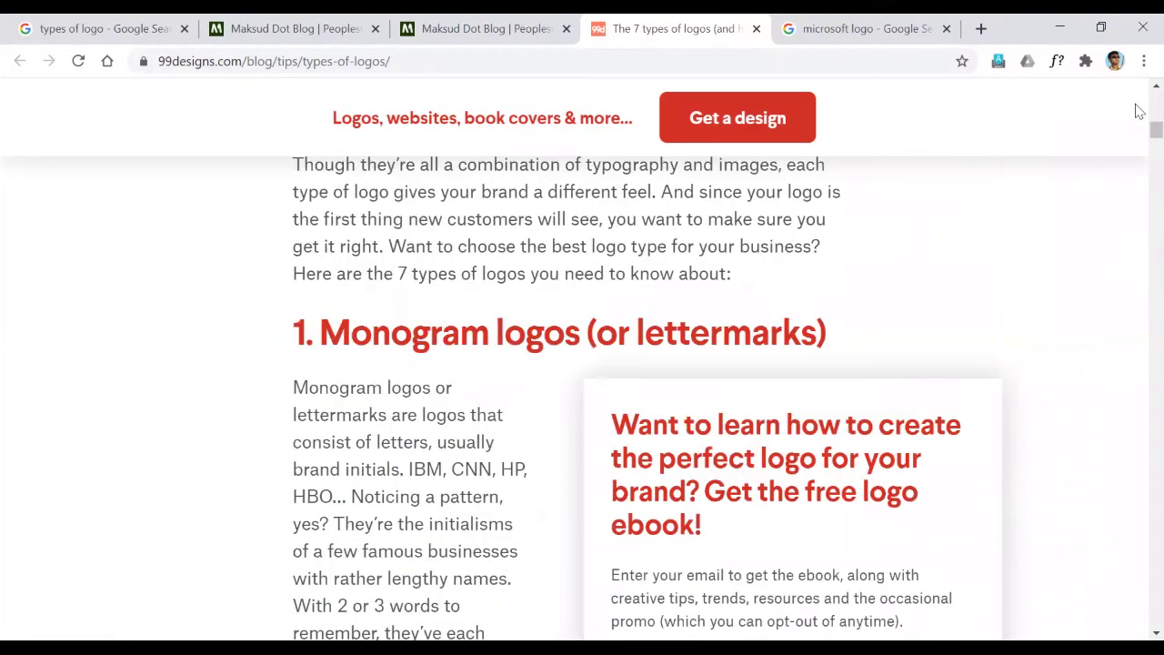
scroll(1140, 111, up, 4)
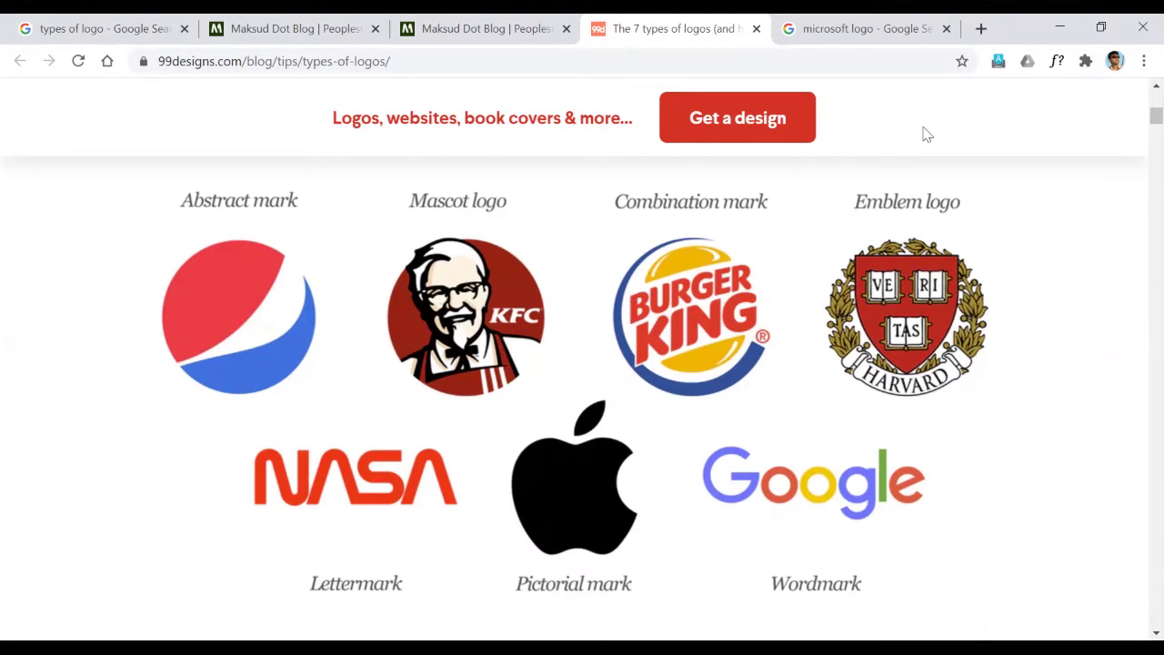
Step: Go back to the "types of logo" image results and look through the example logo collections
click(815, 29)
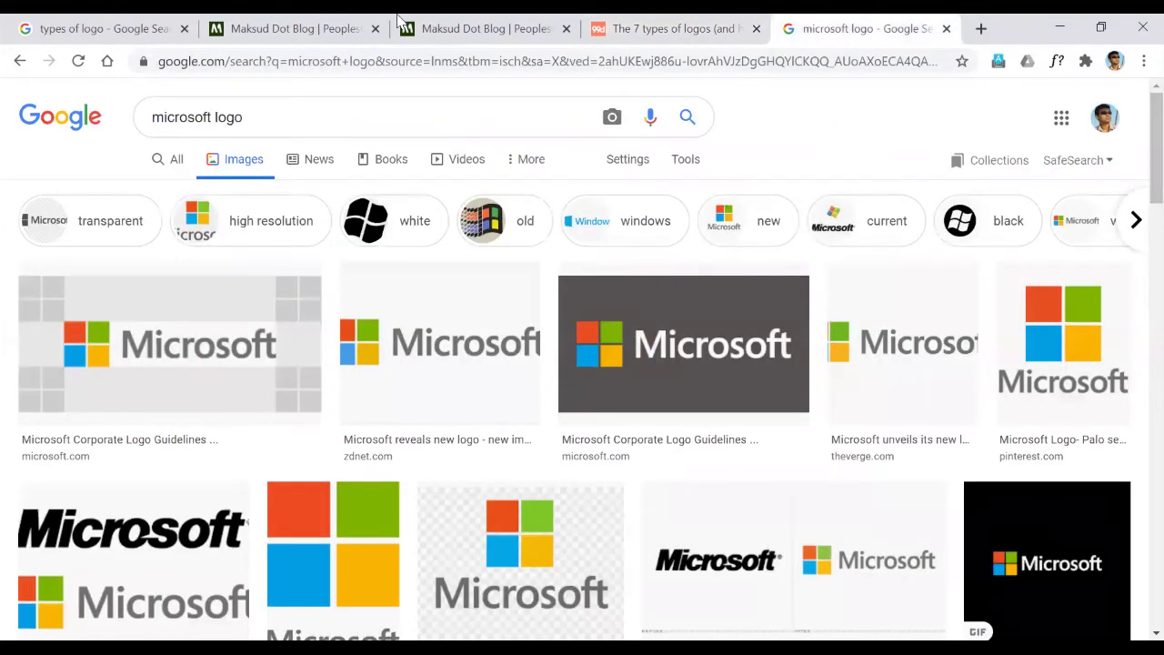
click(134, 20)
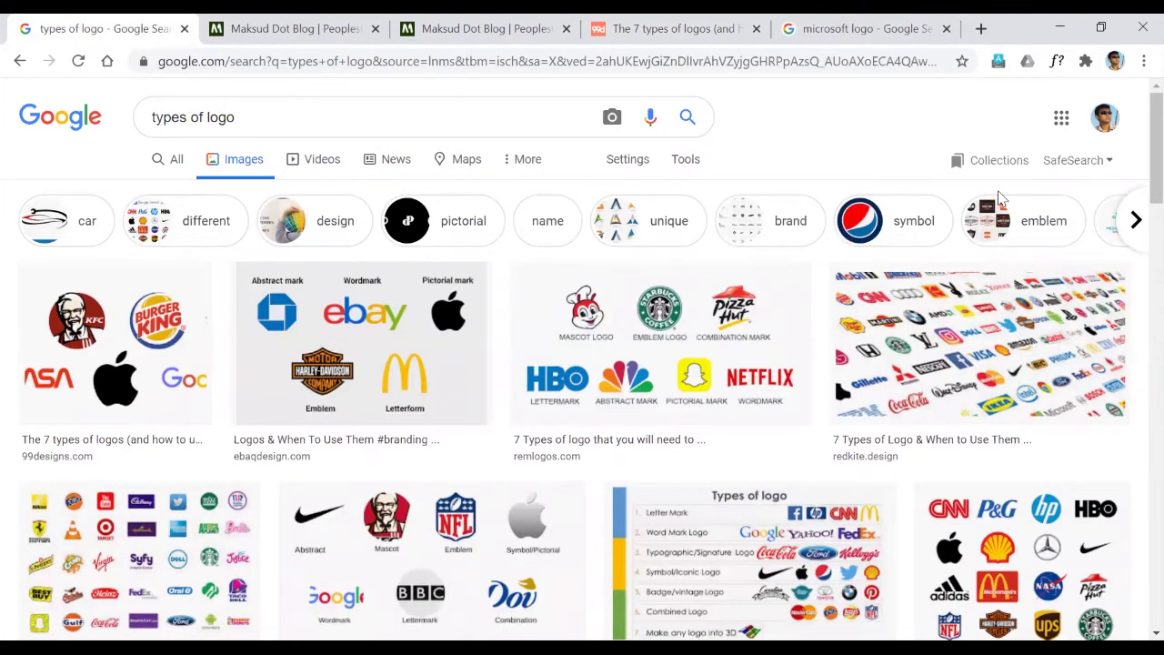
key(Down)
key(Down)
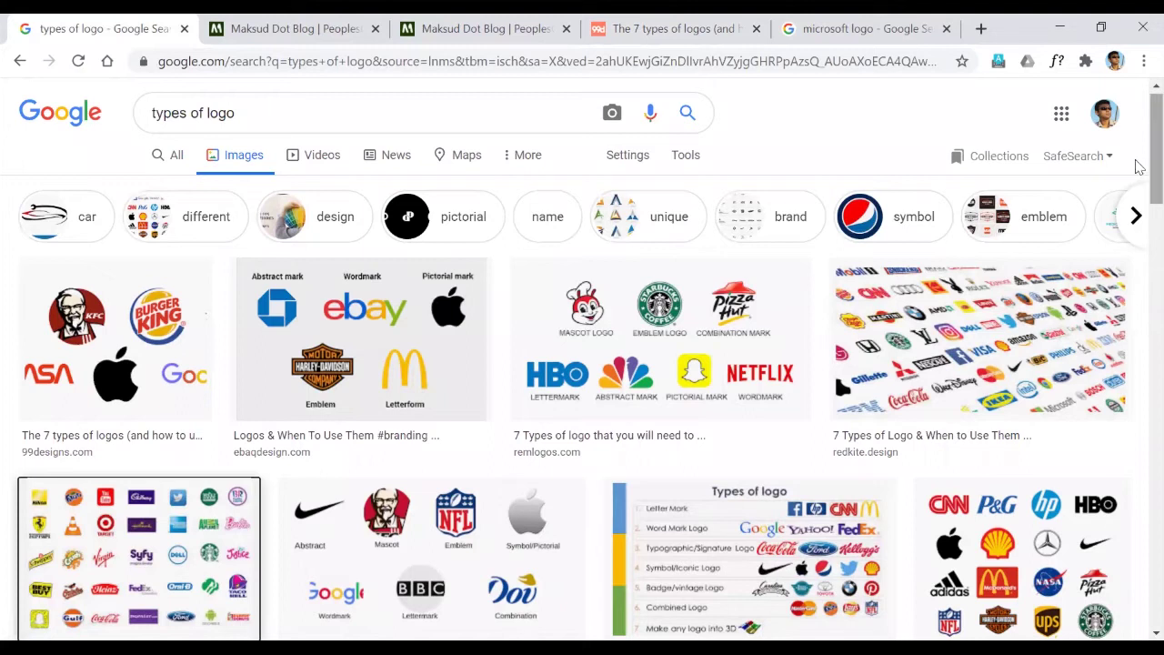
scroll(1139, 189, down, 1)
scroll(1138, 223, down, 2)
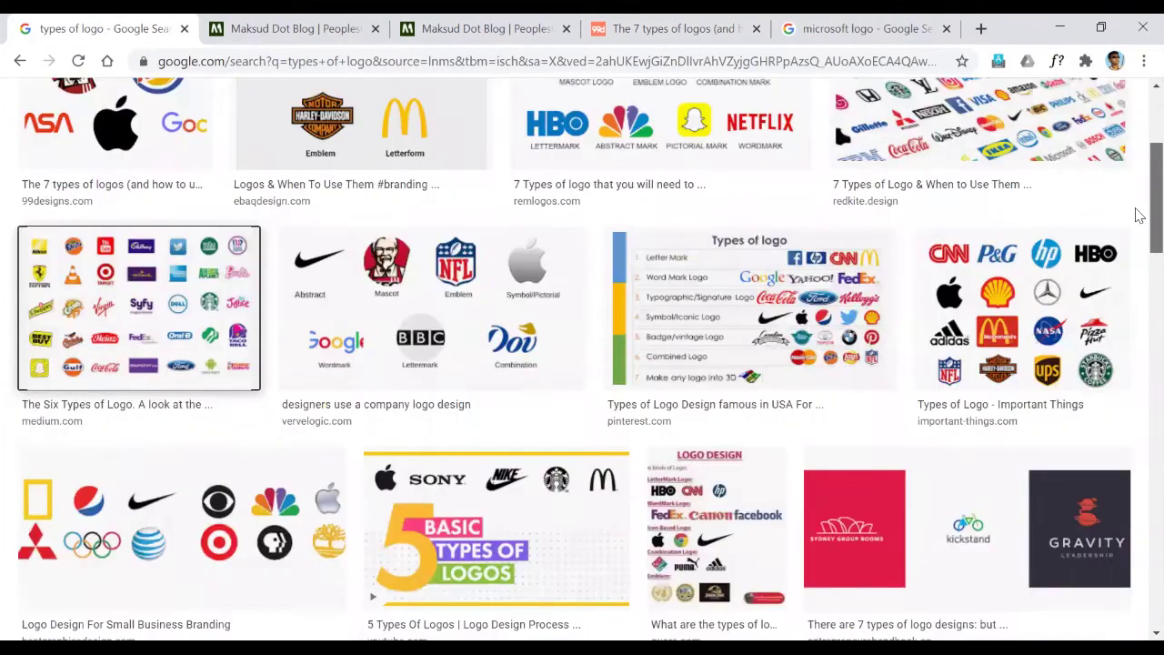
scroll(1138, 238, down, 2)
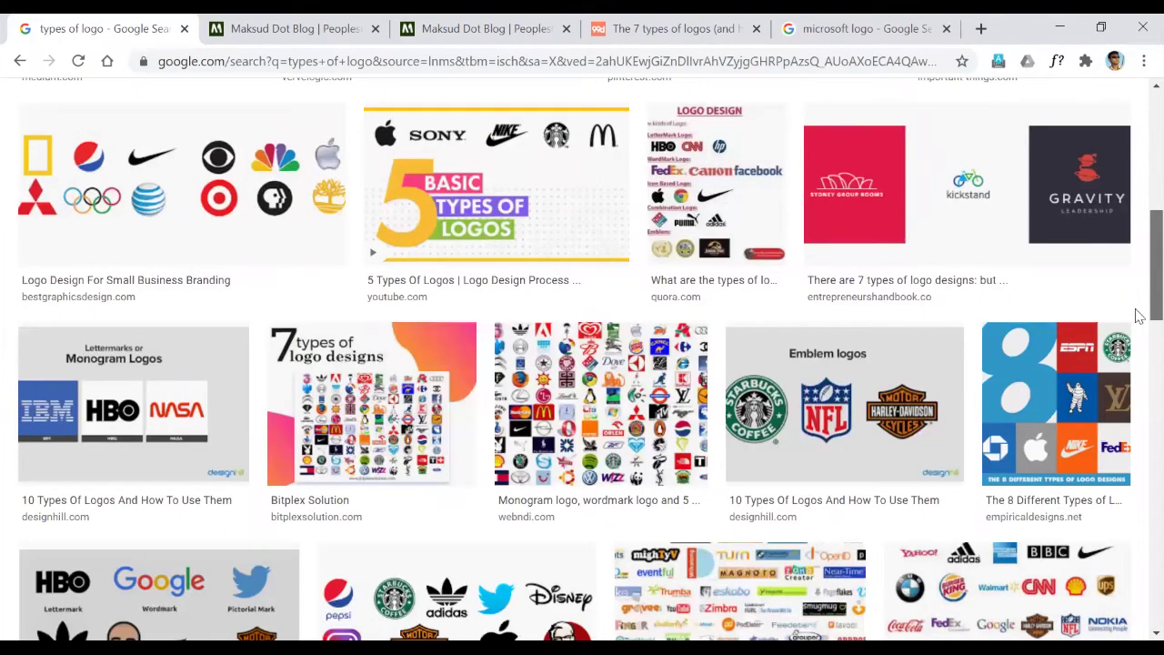
scroll(1139, 316, down, 4)
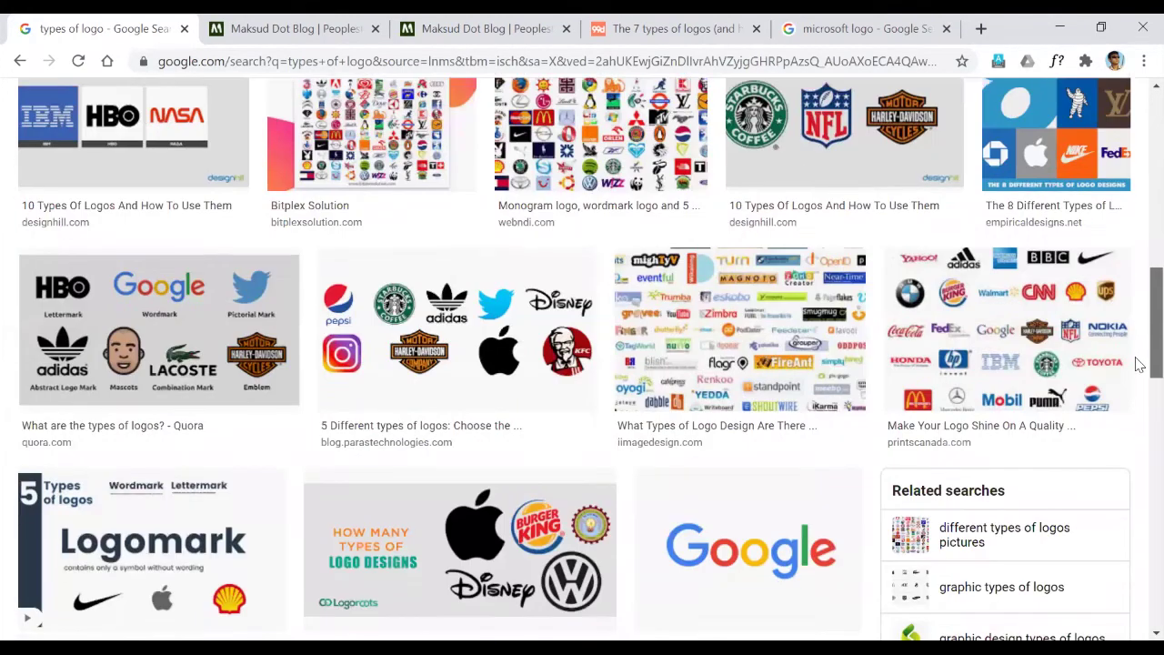
scroll(1138, 381, down, 1)
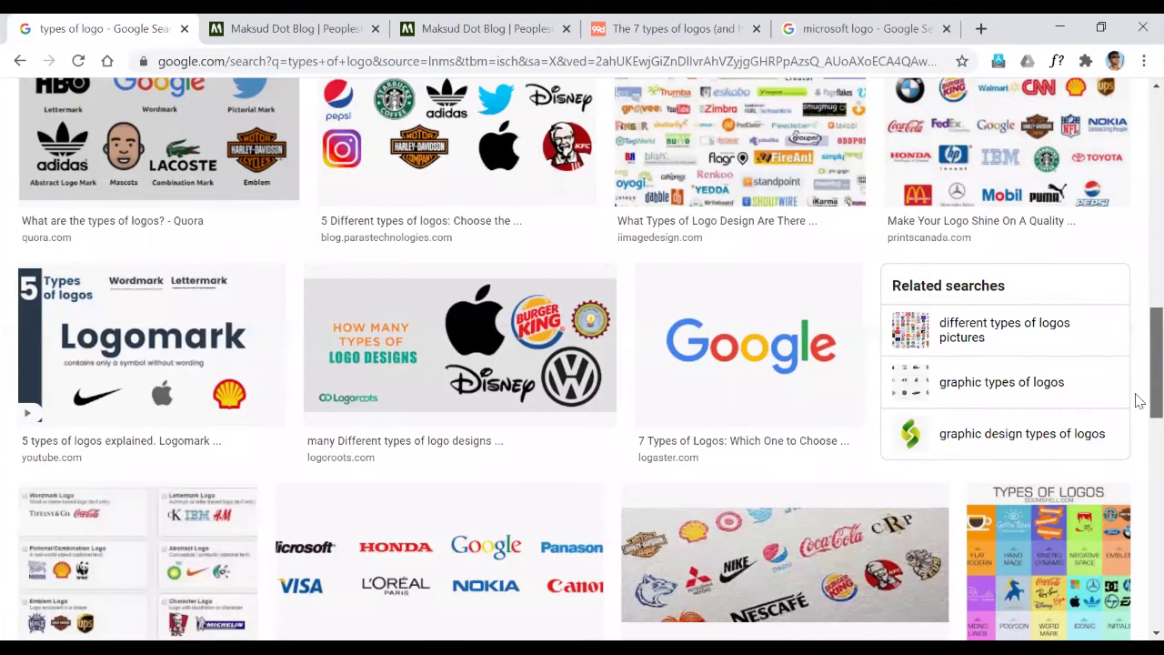
scroll(1139, 403, down, 2)
scroll(1139, 445, down, 2)
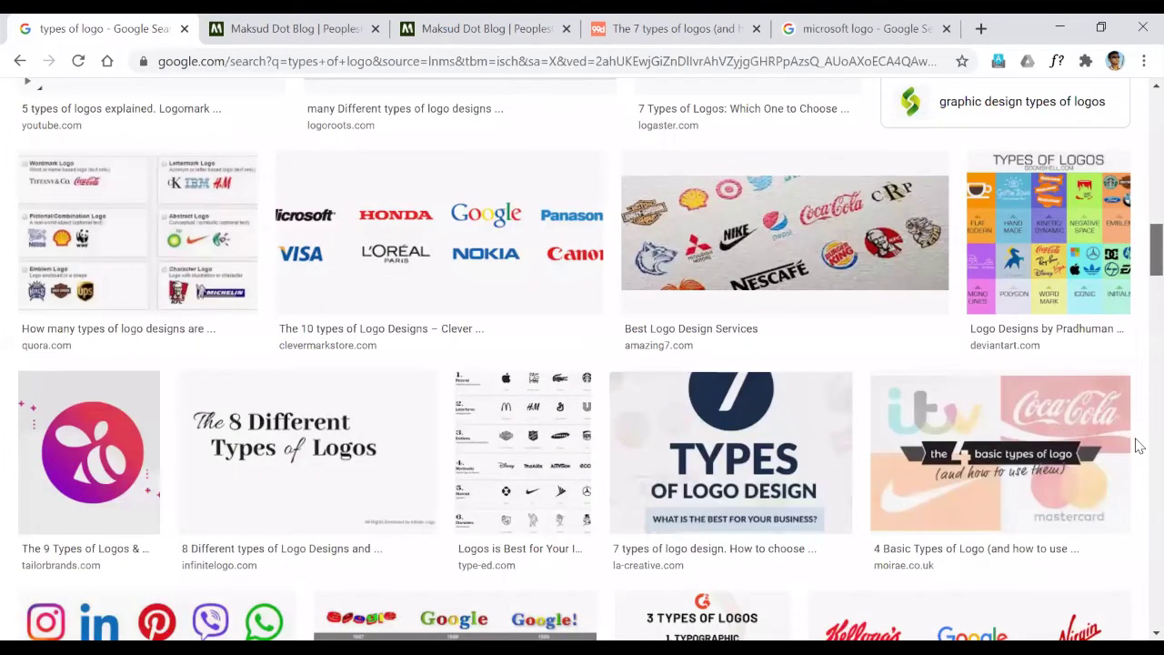
scroll(1138, 473, down, 3)
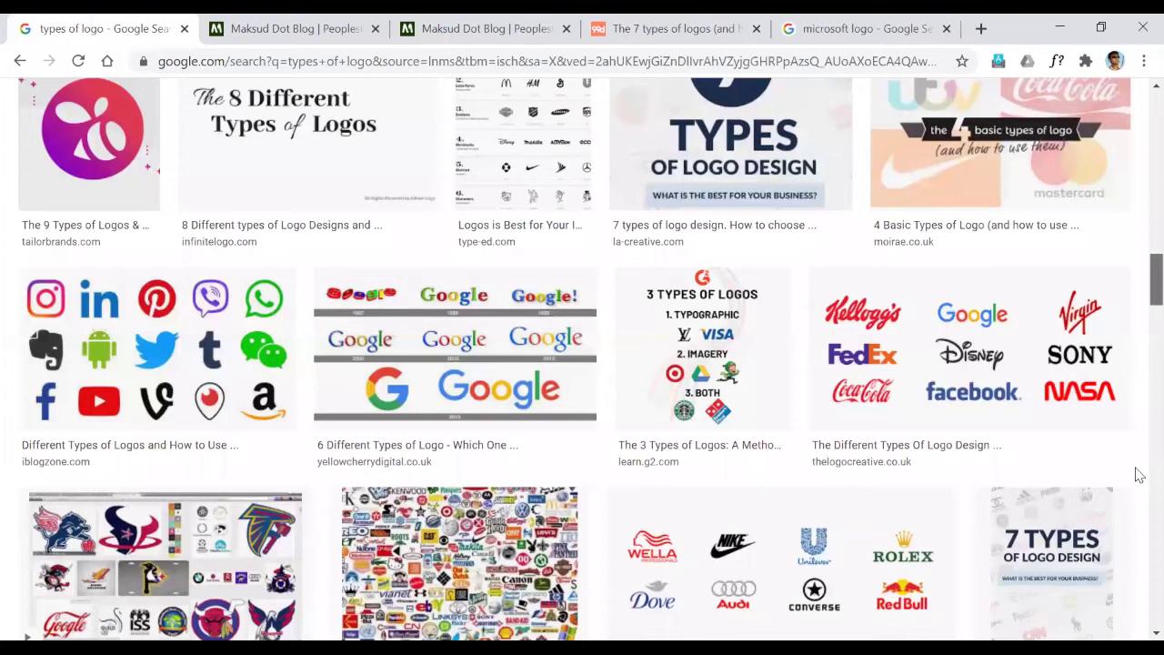
scroll(1139, 473, down, 2)
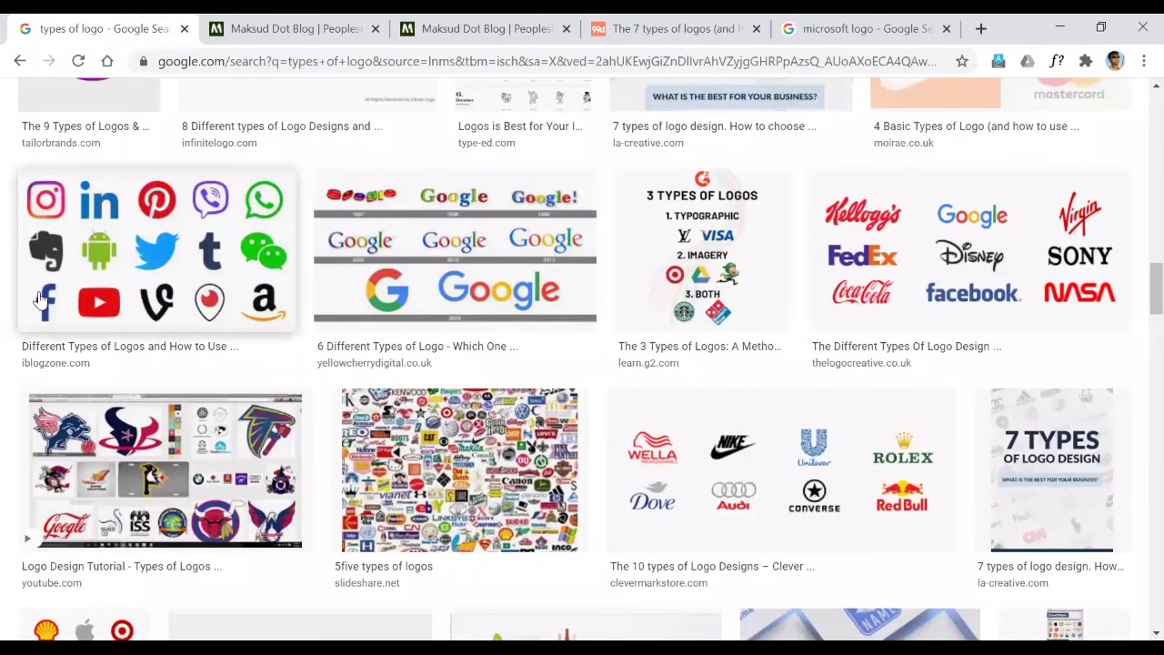
Step: Preview the iBlogzone image of social media and app logos and examine further "types of logo" image results
click(78, 309)
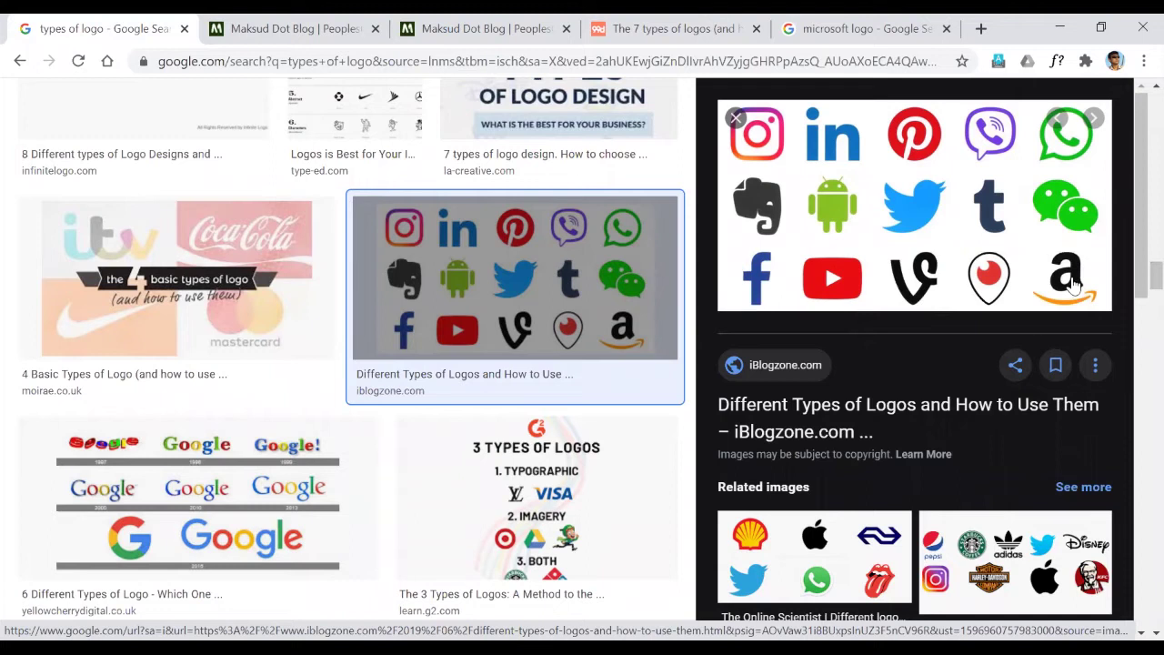
scroll(1140, 433, down, 5)
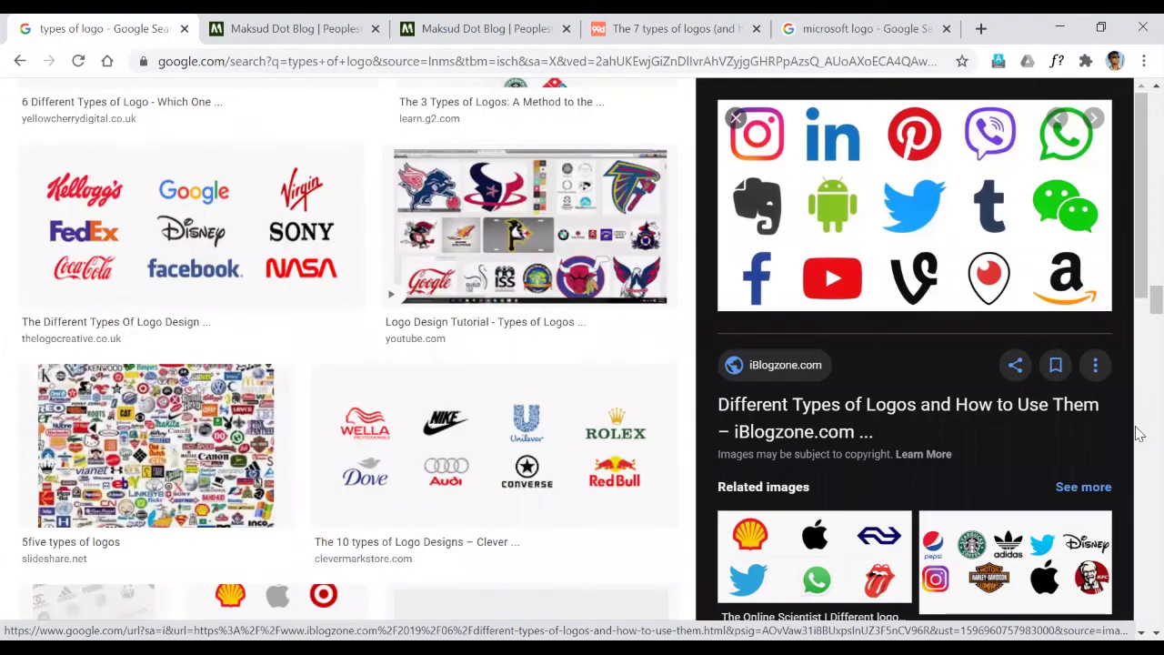
scroll(1140, 434, down, 5)
scroll(1139, 434, down, 5)
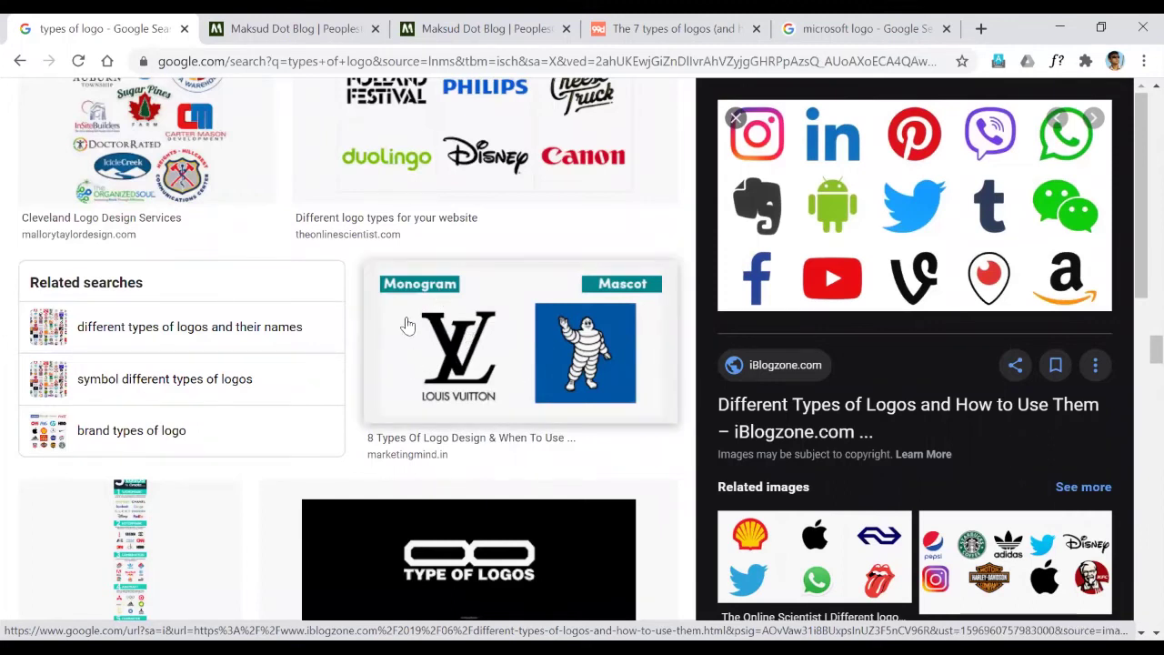
scroll(1135, 445, down, 5)
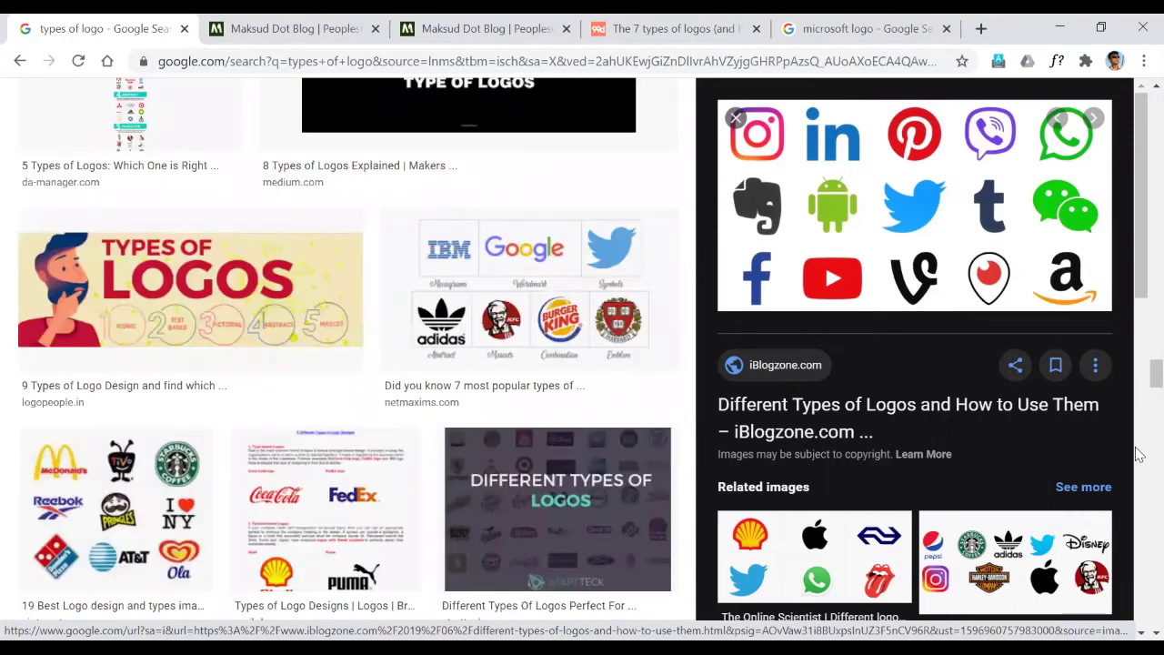
scroll(1135, 454, down, 5)
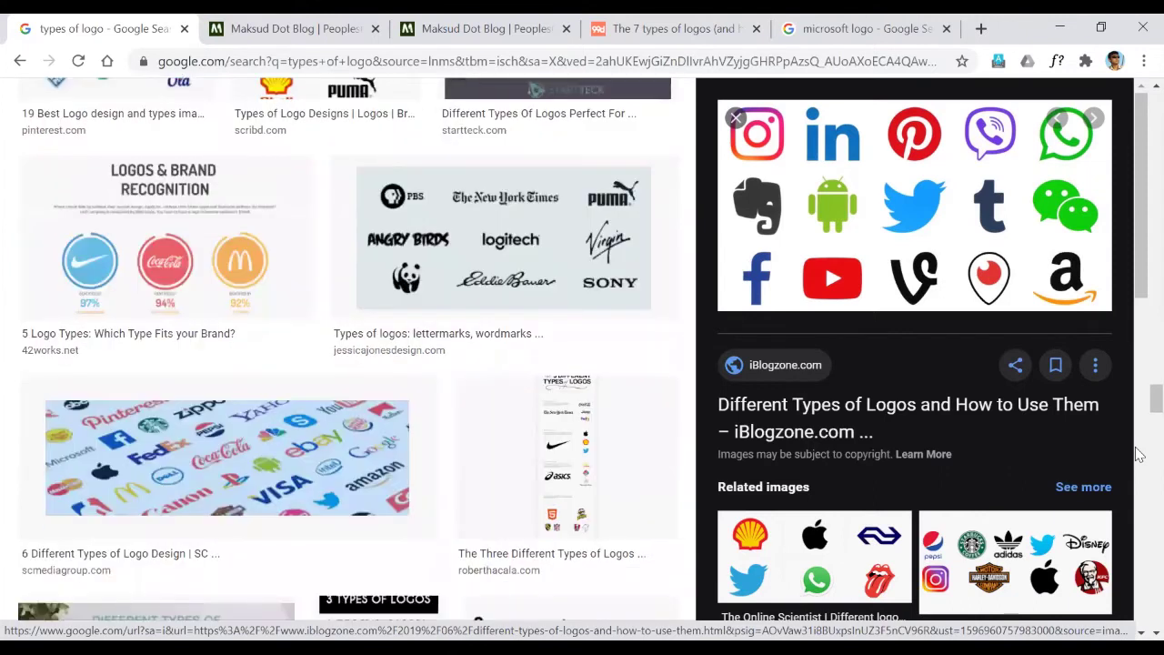
Step: Look through the further "types of logo" image results and return to the start of the results
scroll(1138, 454, down, 5)
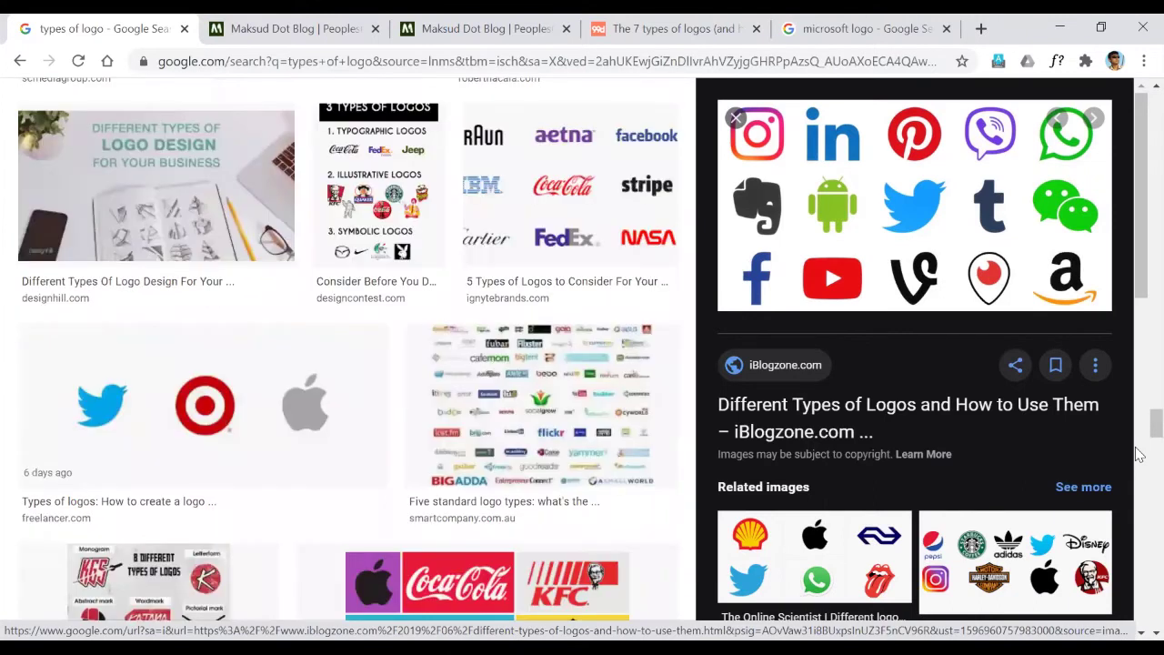
scroll(1136, 455, down, 5)
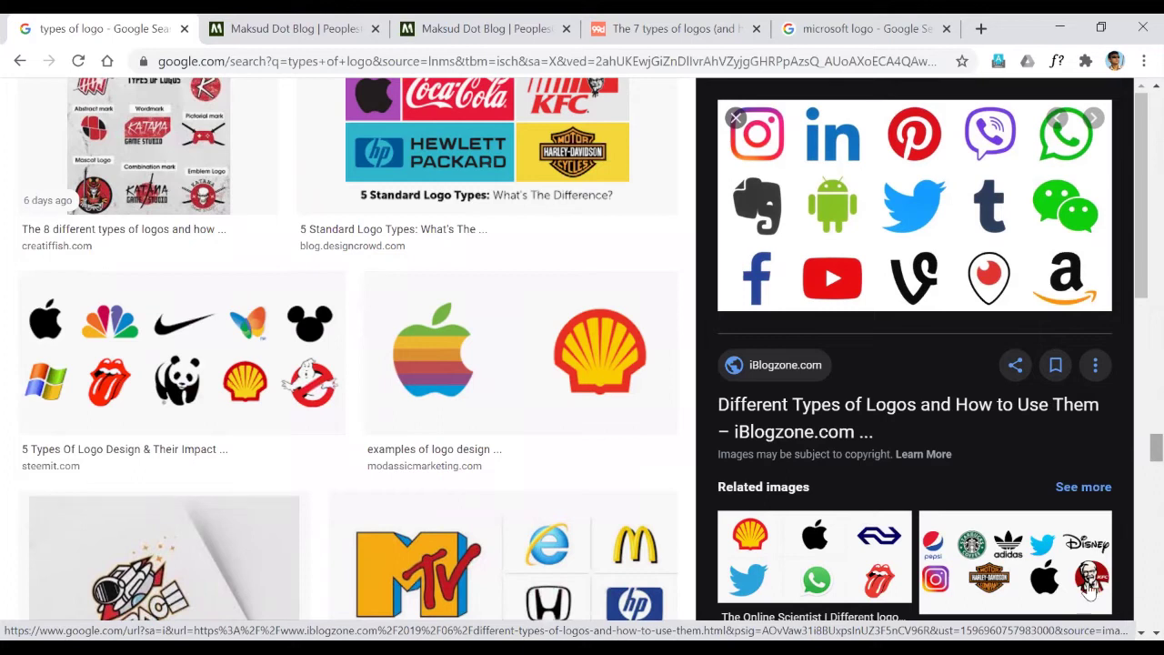
scroll(633, 482, down, 2)
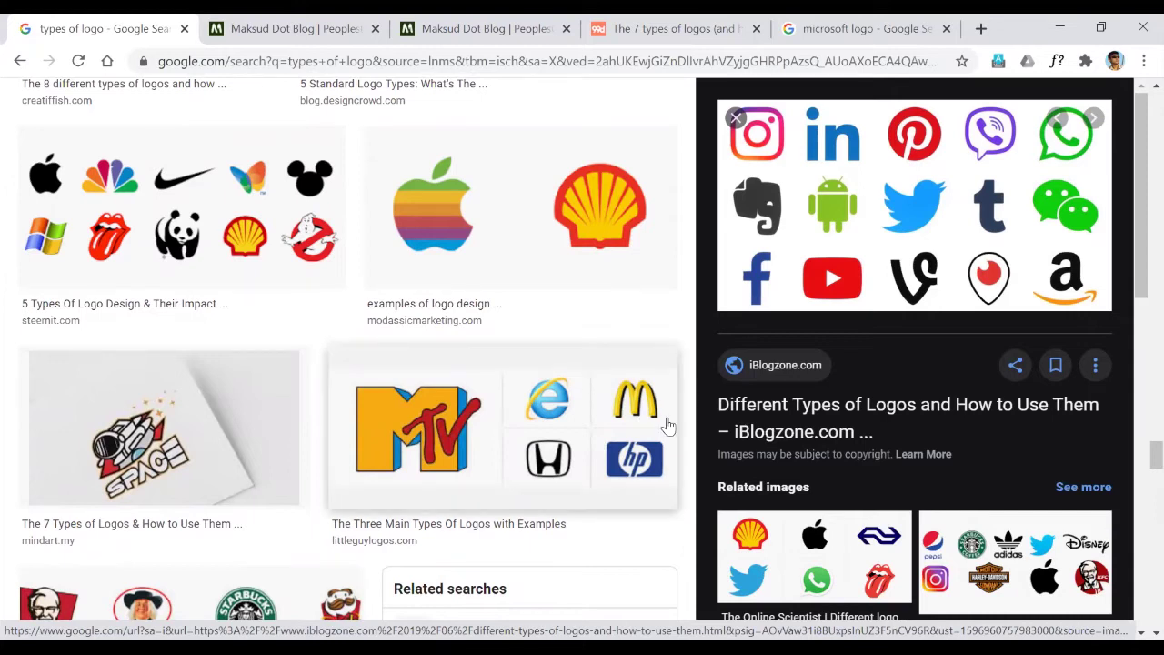
scroll(1138, 491, down, 5)
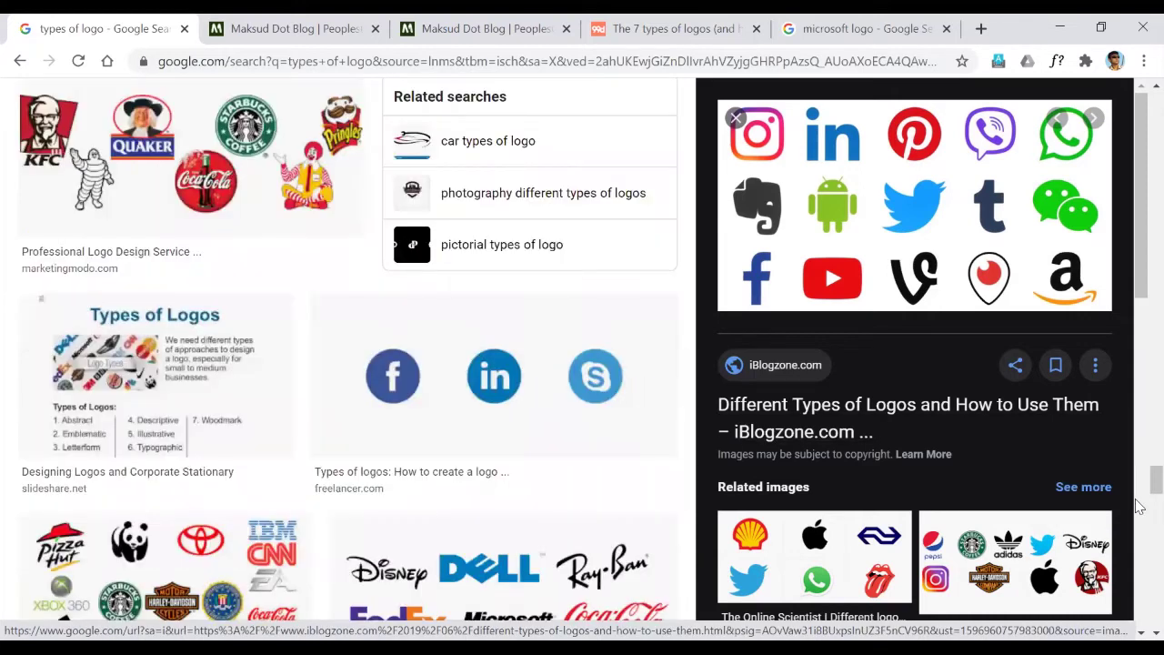
scroll(1138, 507, down, 5)
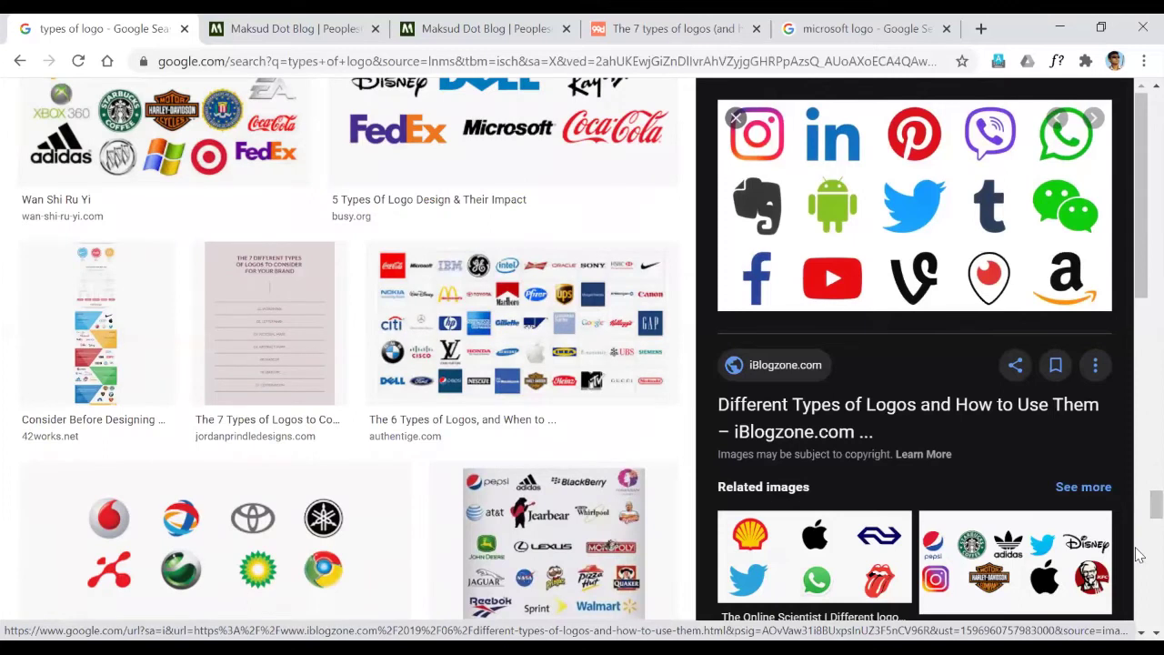
scroll(1139, 555, down, 5)
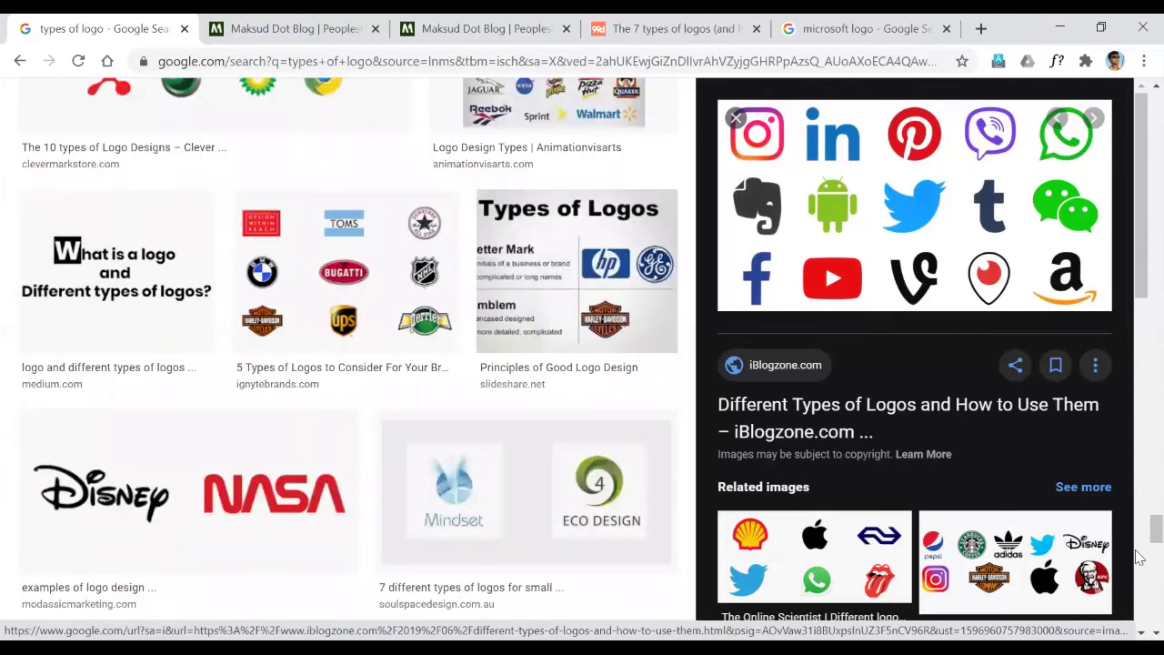
scroll(1138, 363, down, 7)
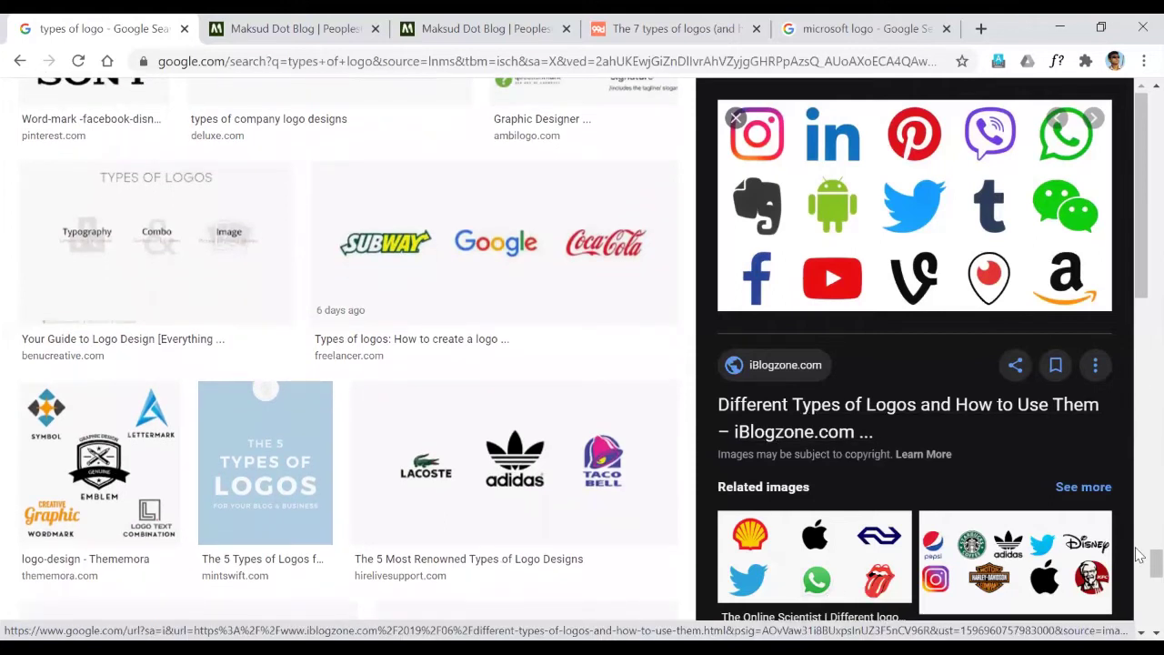
drag(1138, 563, 1138, 97)
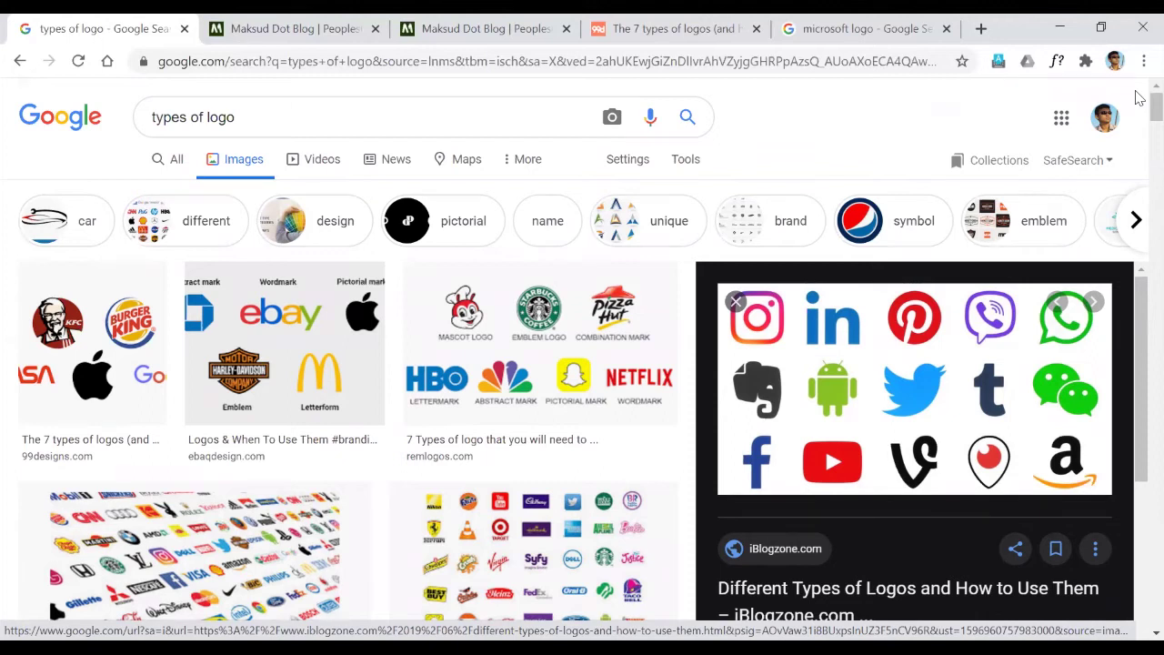
Step: Clear the "types of logo" query from the image search box
click(277, 114)
key(BackSpace)
key(BackSpace)
key(BackSpace)
key(BackSpace)
key(BackSpace)
key(BackSpace)
key(BackSpace)
key(BackSpace)
key(BackSpace)
key(BackSpace)
key(BackSpace)
key(BackSpace)
key(BackSpace)
text(netfilx)
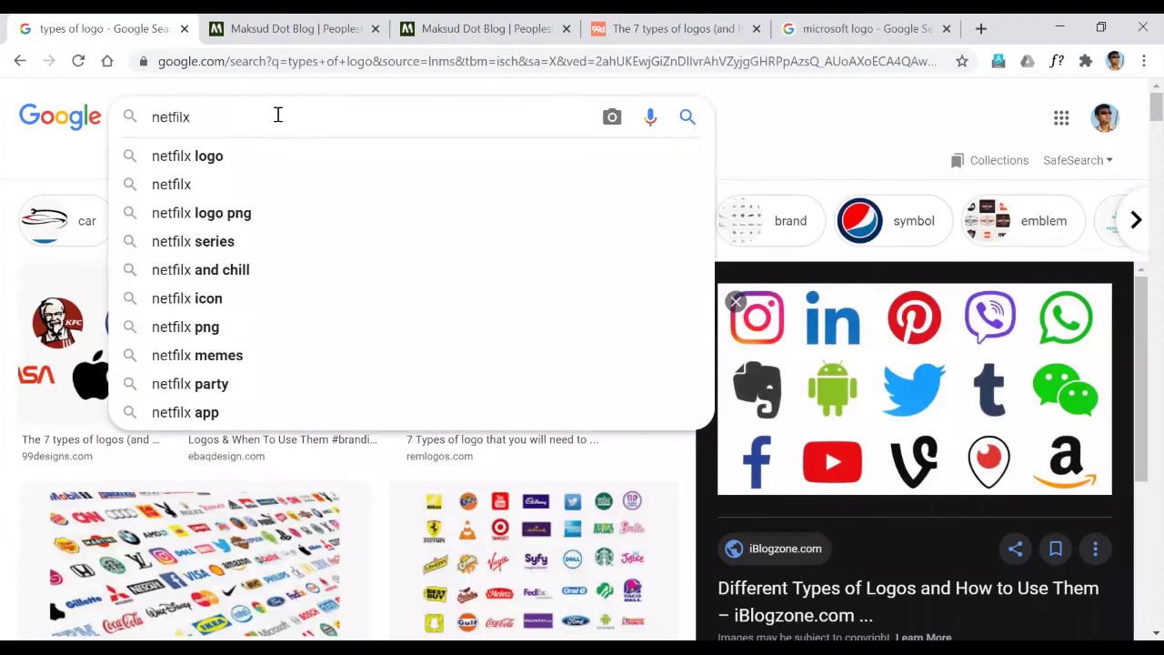
key(BackSpace)
key(BackSpace)
key(BackSpace)
key(BackSpace)
key(BackSpace)
key(BackSpace)
key(BackSpace)
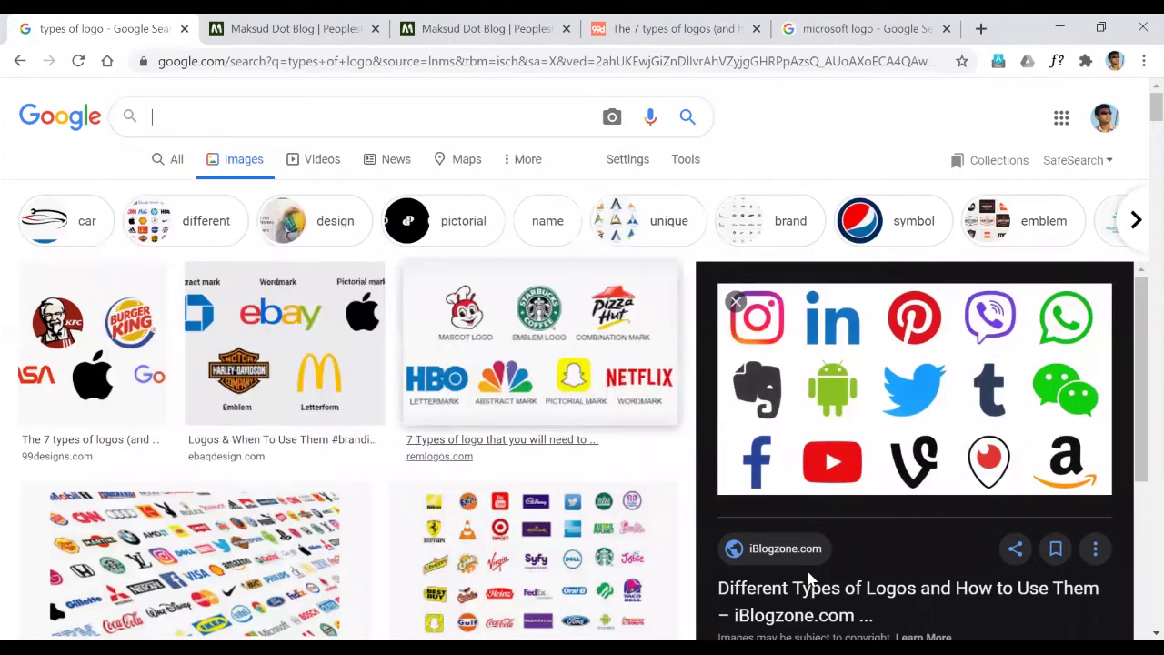
Step: Examine the labelled logo type charts among the first "types of logo" image results
scroll(582, 364, down, 1)
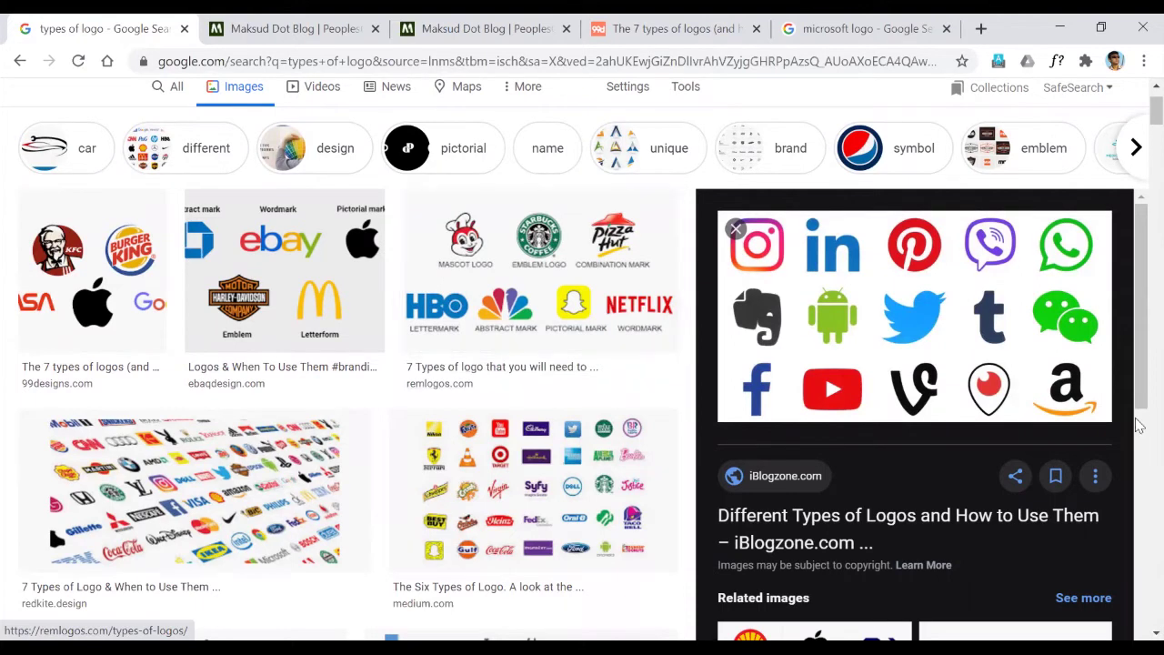
scroll(1139, 427, down, 1)
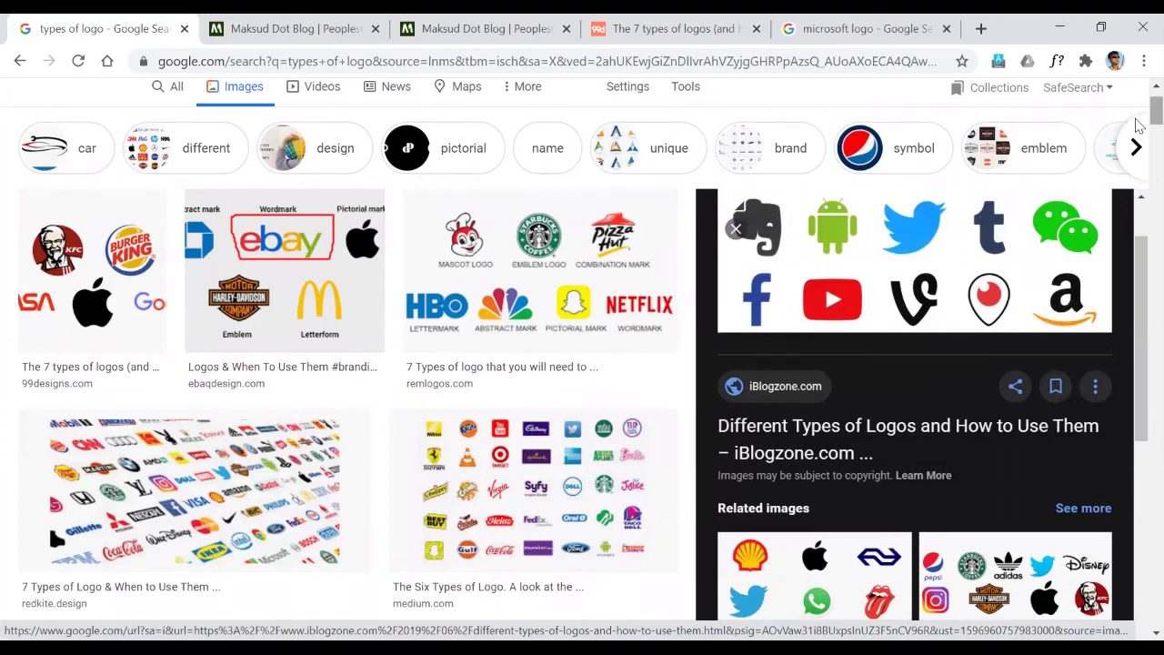
scroll(1136, 136, down, 4)
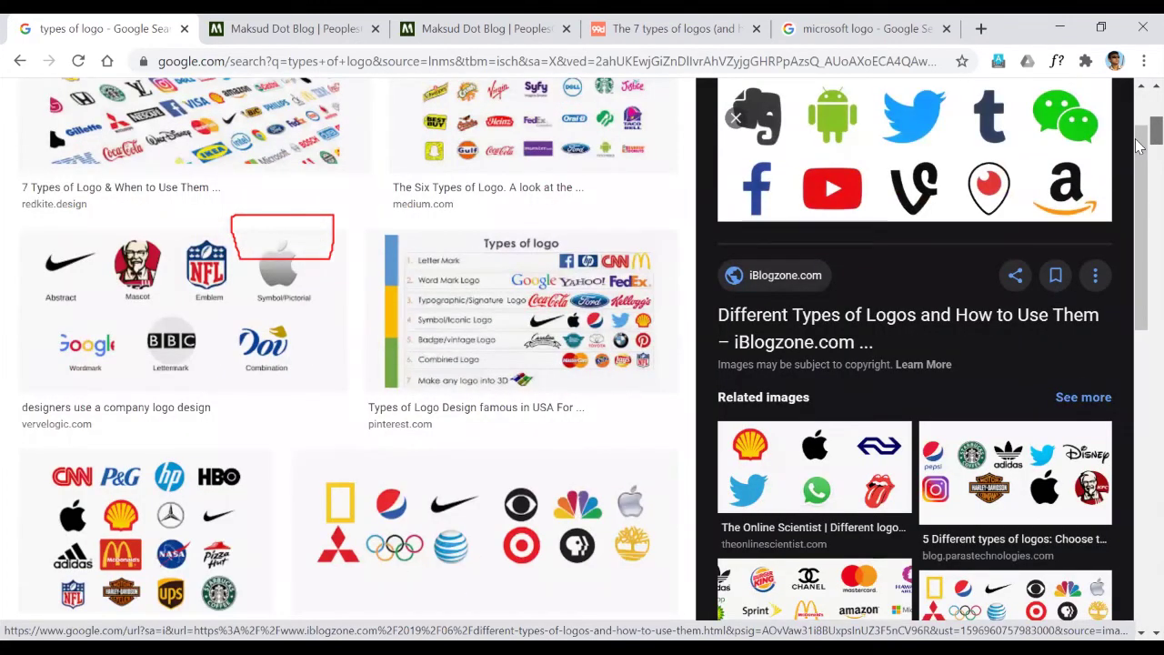
scroll(1139, 145, down, 3)
scroll(1138, 145, up, 3)
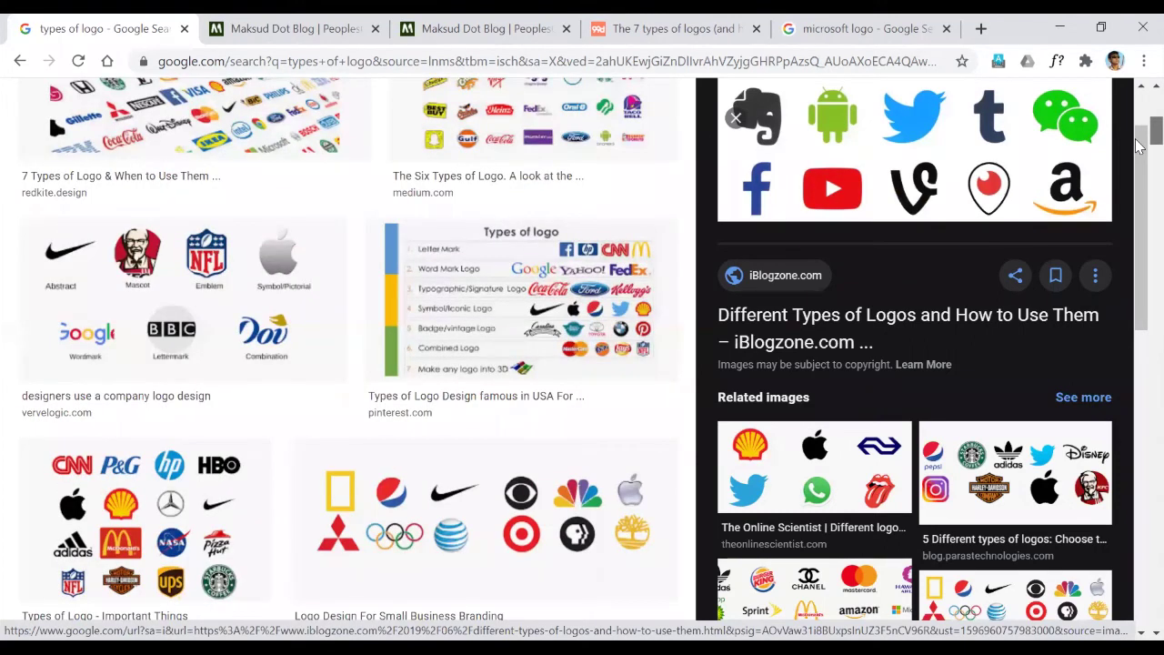
scroll(1135, 146, down, 2)
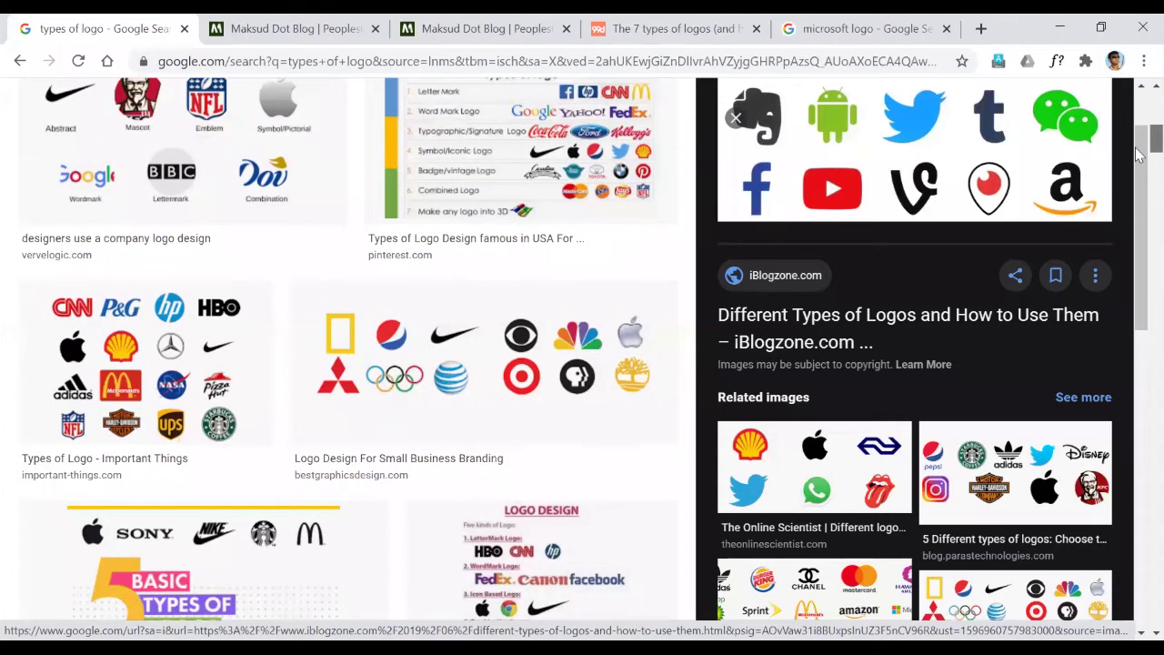
scroll(1139, 155, up, 5)
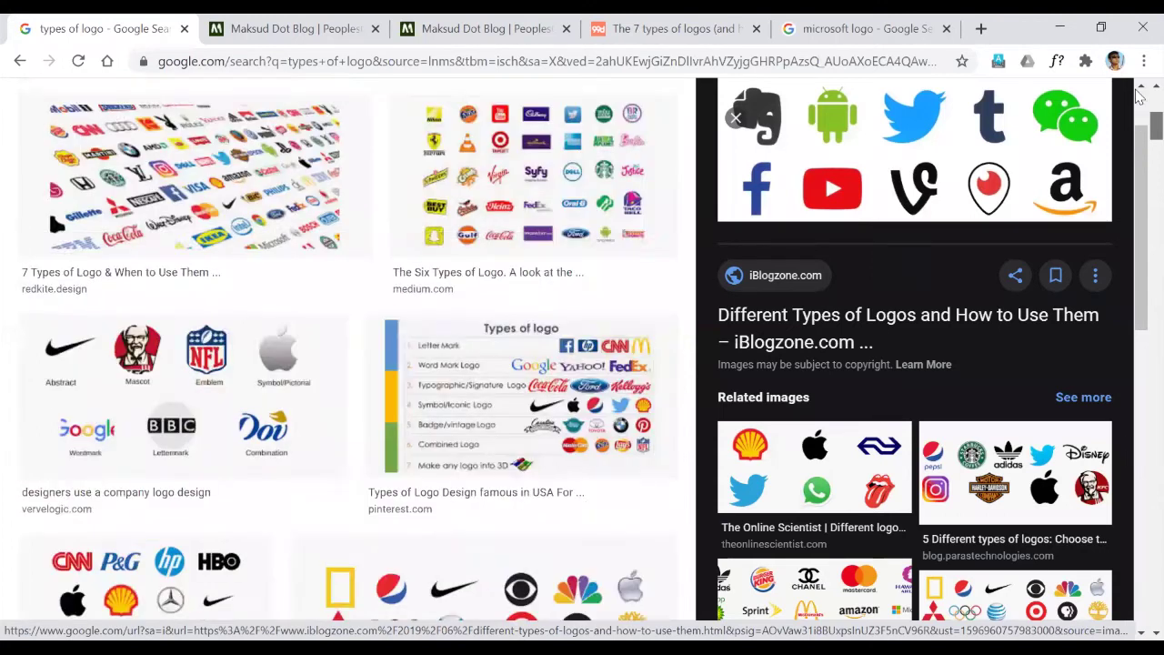
Step: Search Google Images for "cooffee logo" and switch to the results for the corrected spelling "coffee logo"
click(248, 108)
text(c)
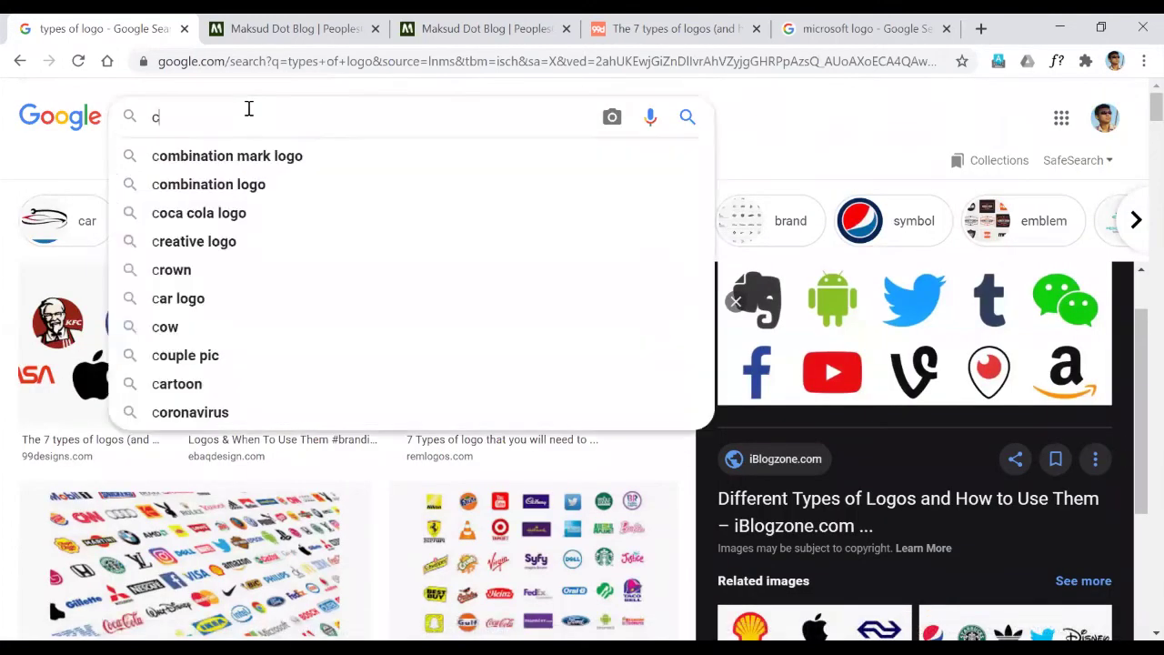
text(ooffee logo)
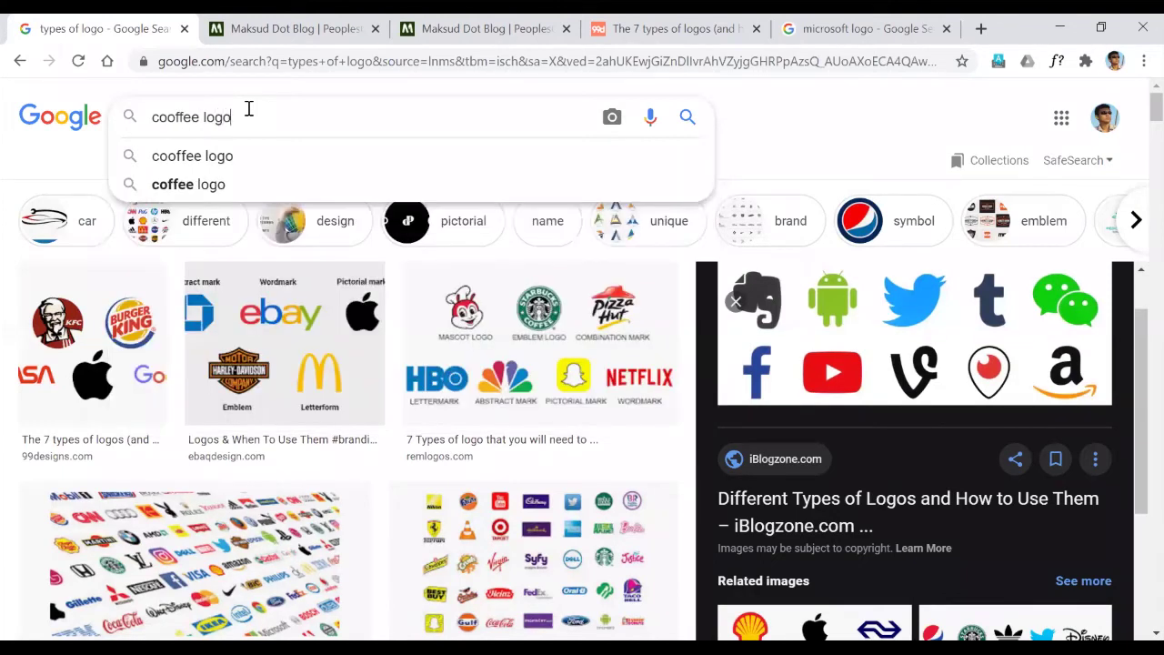
key(Return)
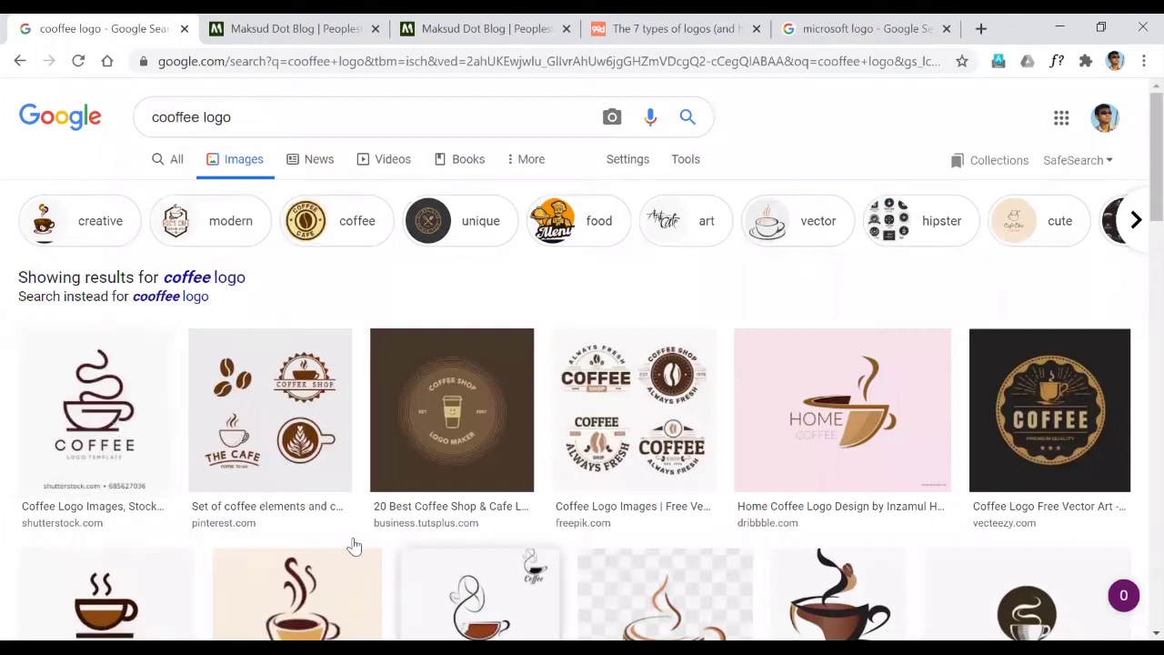
click(234, 280)
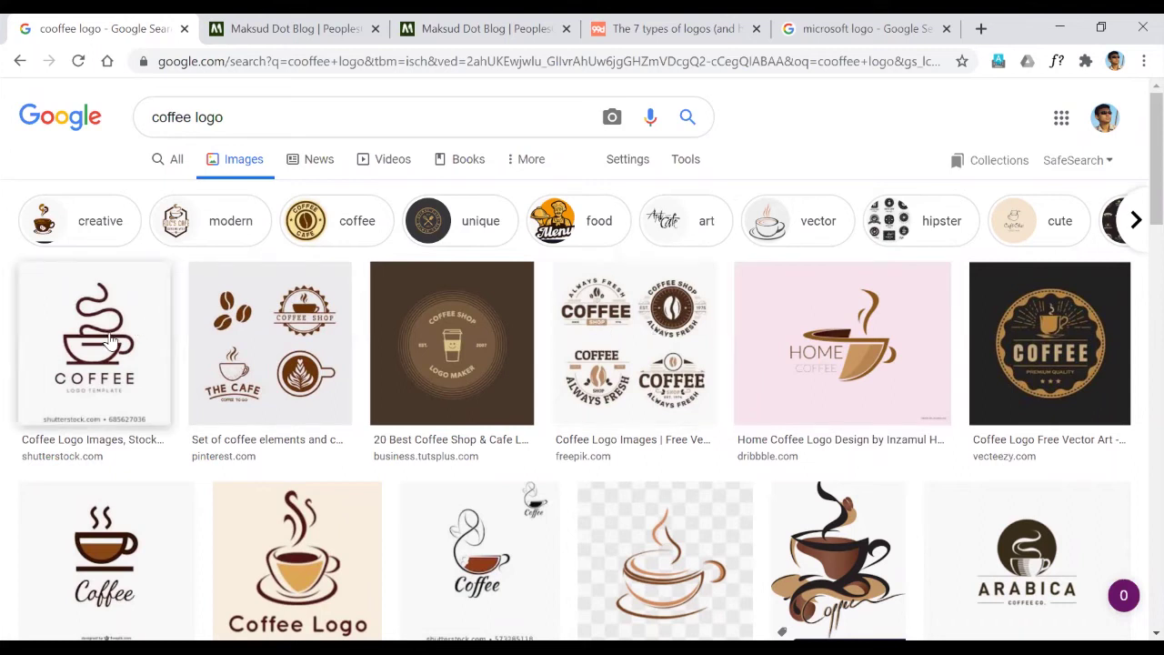
Step: Look through the coffee logo image results and examine the stethoscope logo in ad_color_scheme_v1.0_a.pdf in Foxit PhantomPDF
scroll(1137, 349, down, 5)
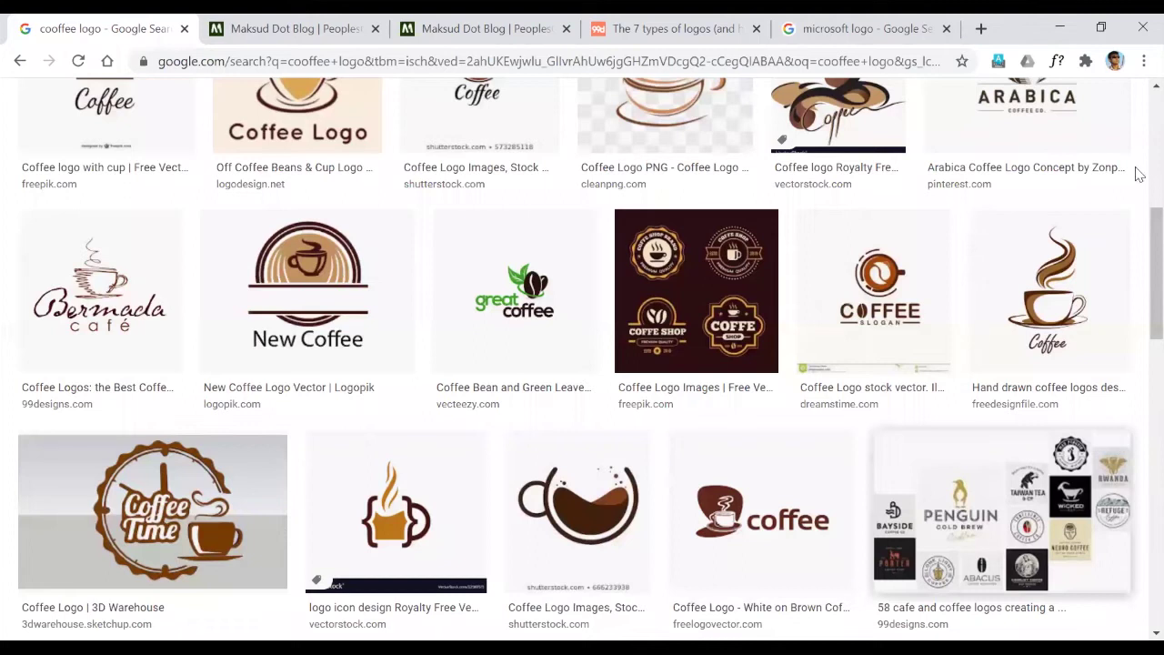
scroll(1136, 132, up, 5)
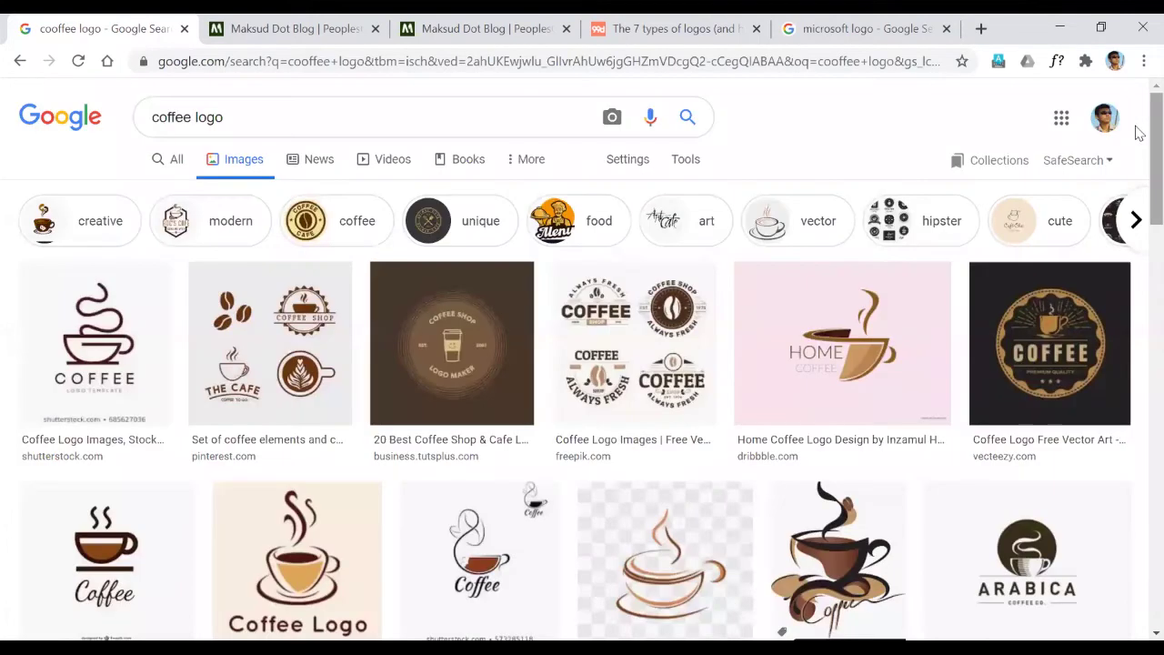
scroll(1137, 376, down, 5)
scroll(1140, 378, down, 5)
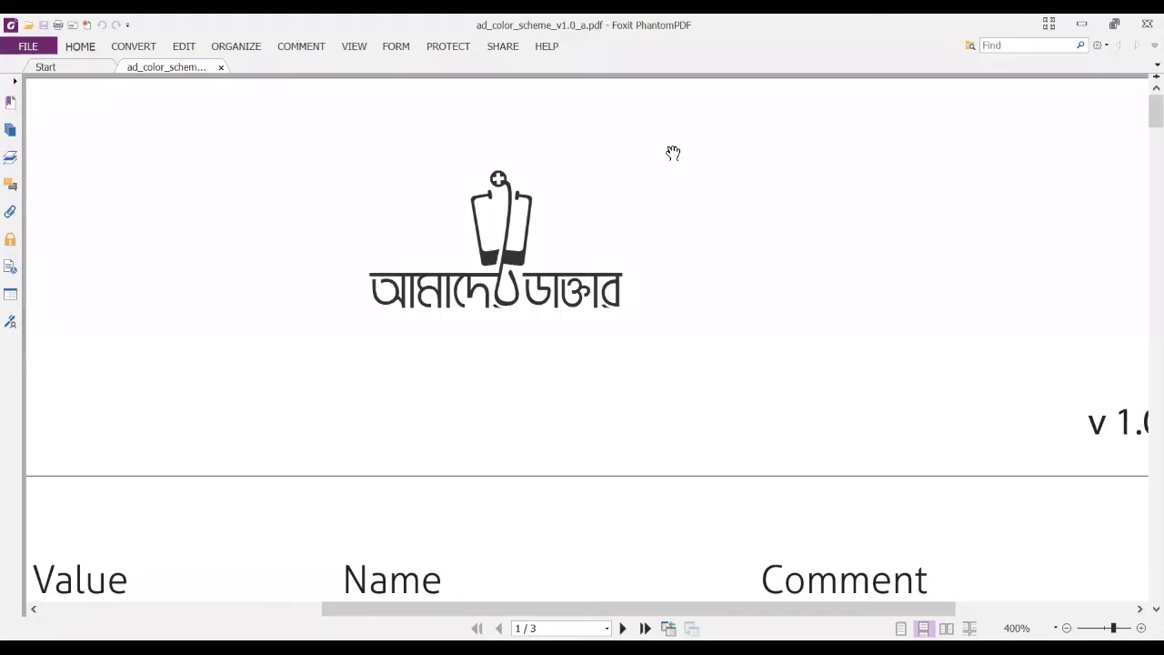
drag(725, 213, 766, 246)
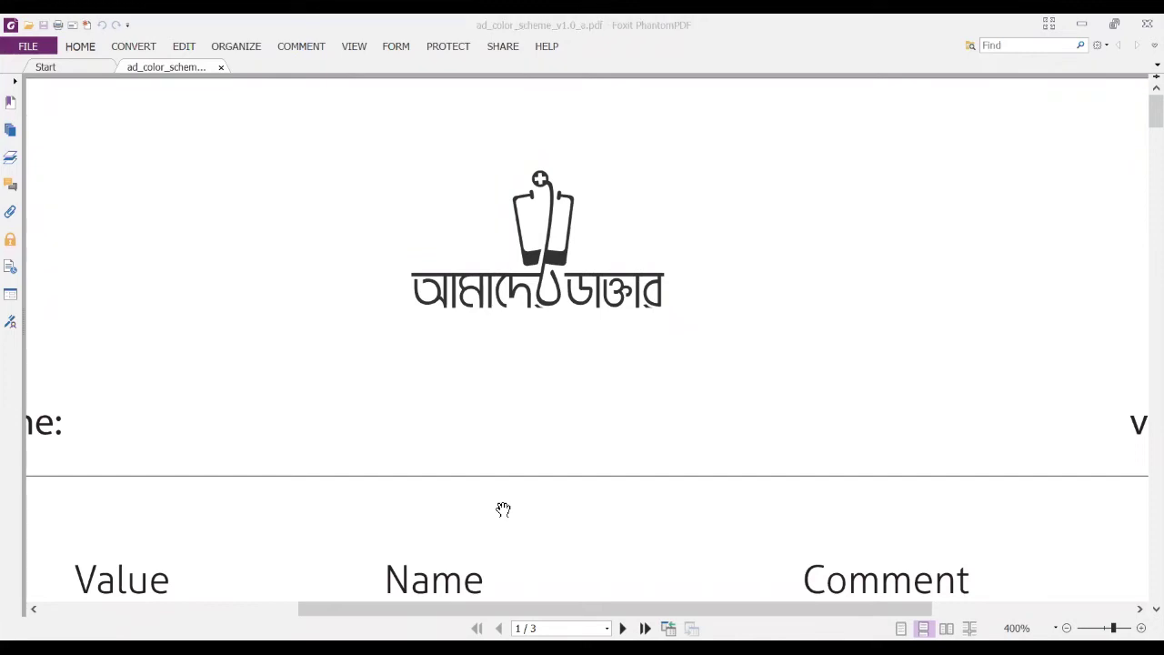
Step: Switch back to Chrome, close the "microsoft logo" results and open a new blank tab
key(alt+Tab)
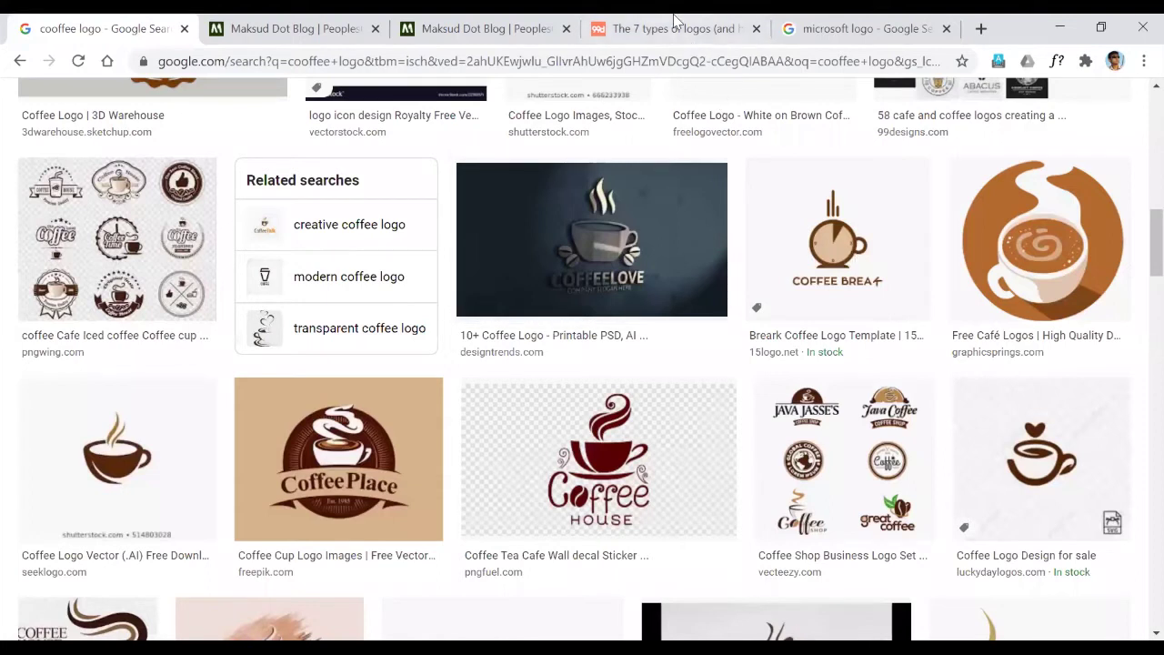
click(809, 23)
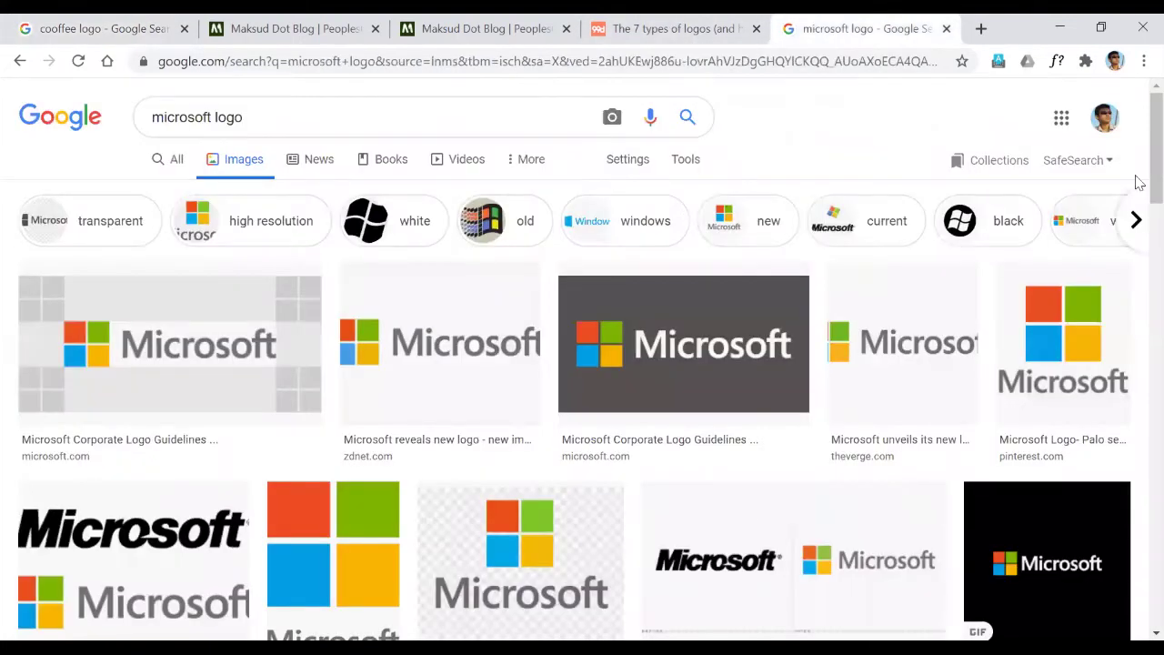
click(946, 29)
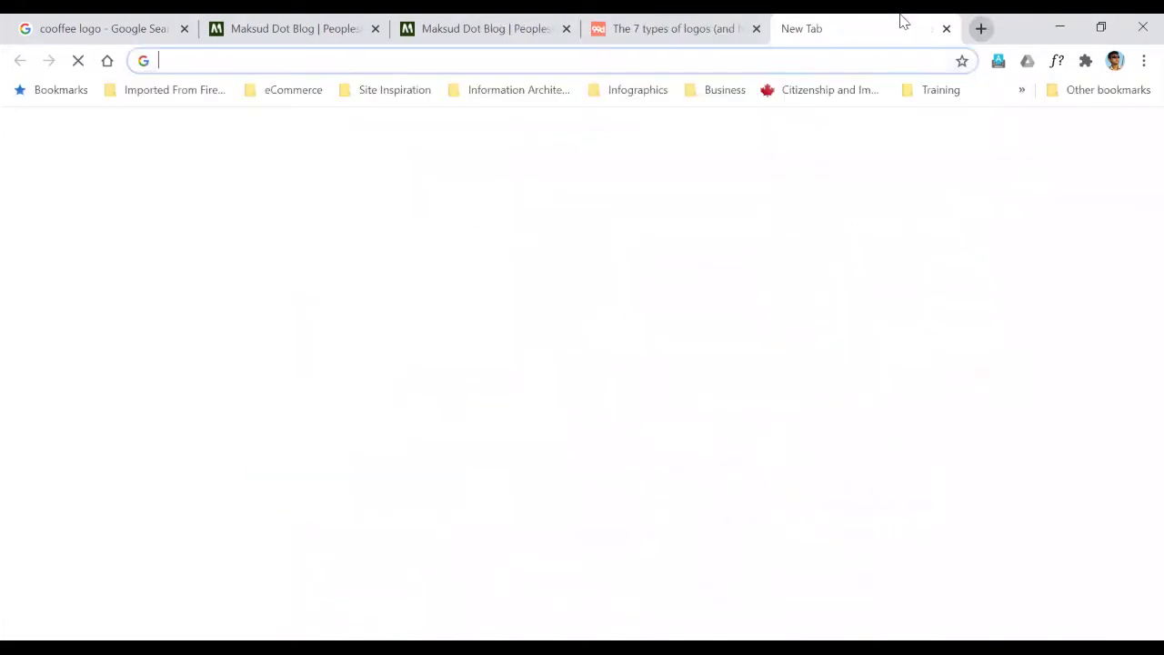
click(899, 28)
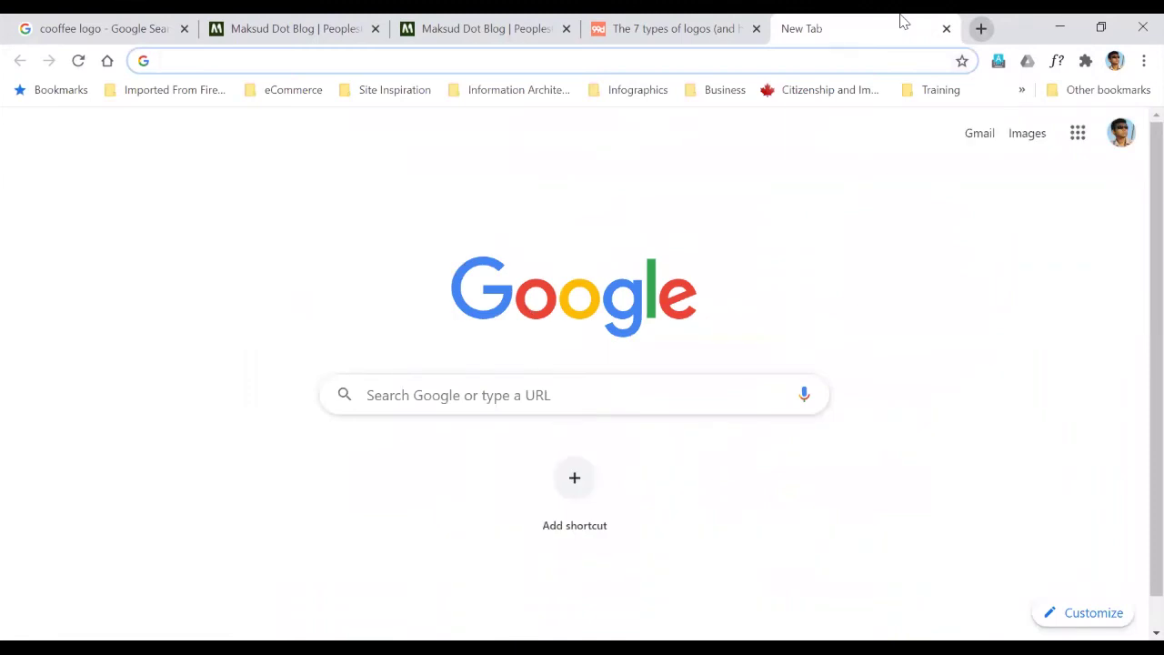
text(logi)
key(BackSpace)
key(BackSpace)
key(BackSpace)
key(BackSpace)
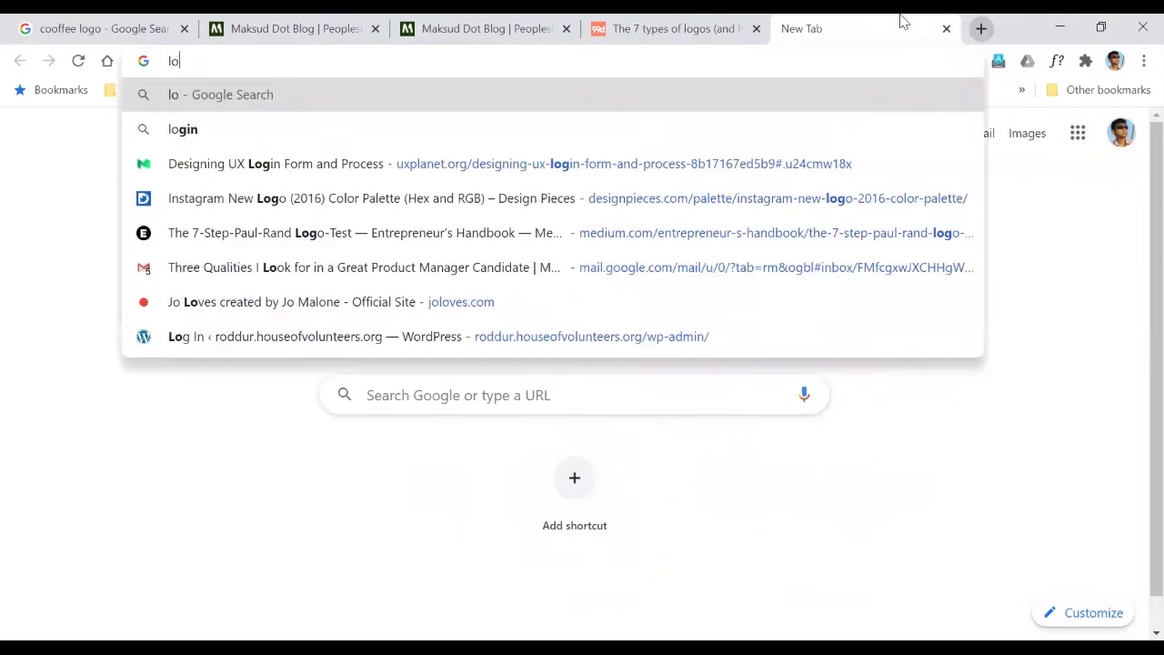
Step: Search Google Images for "blank space in logo" and preview the Ed's Electric plug logo from Pinterest
text(bla)
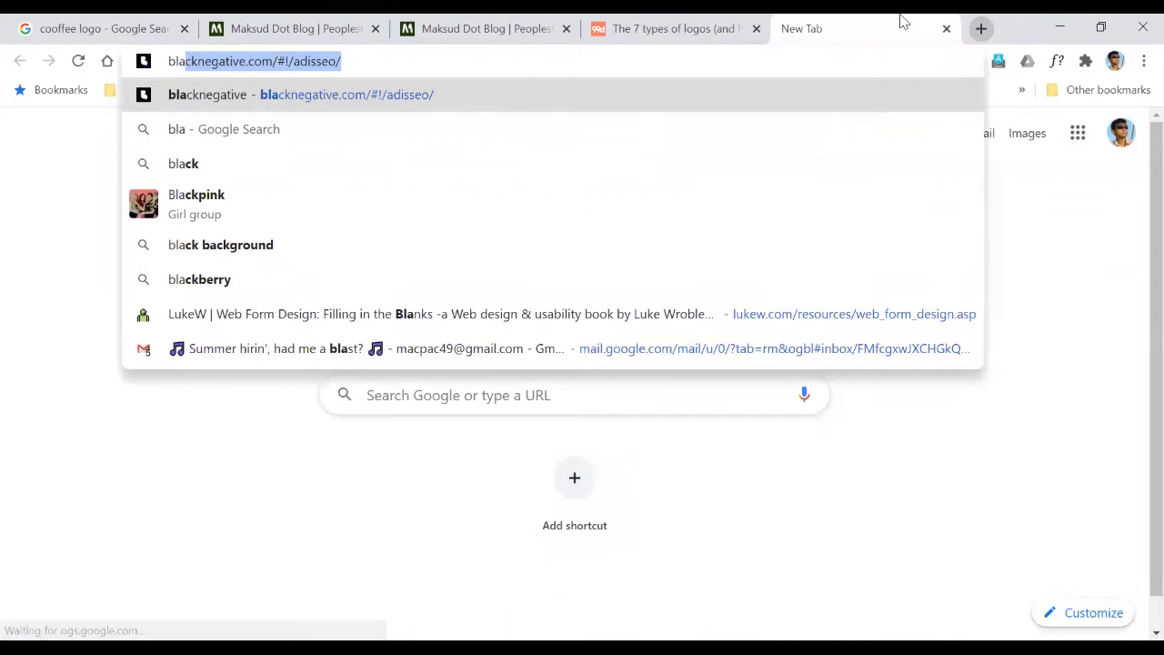
key(BackSpace)
key(BackSpace)
text(ank)
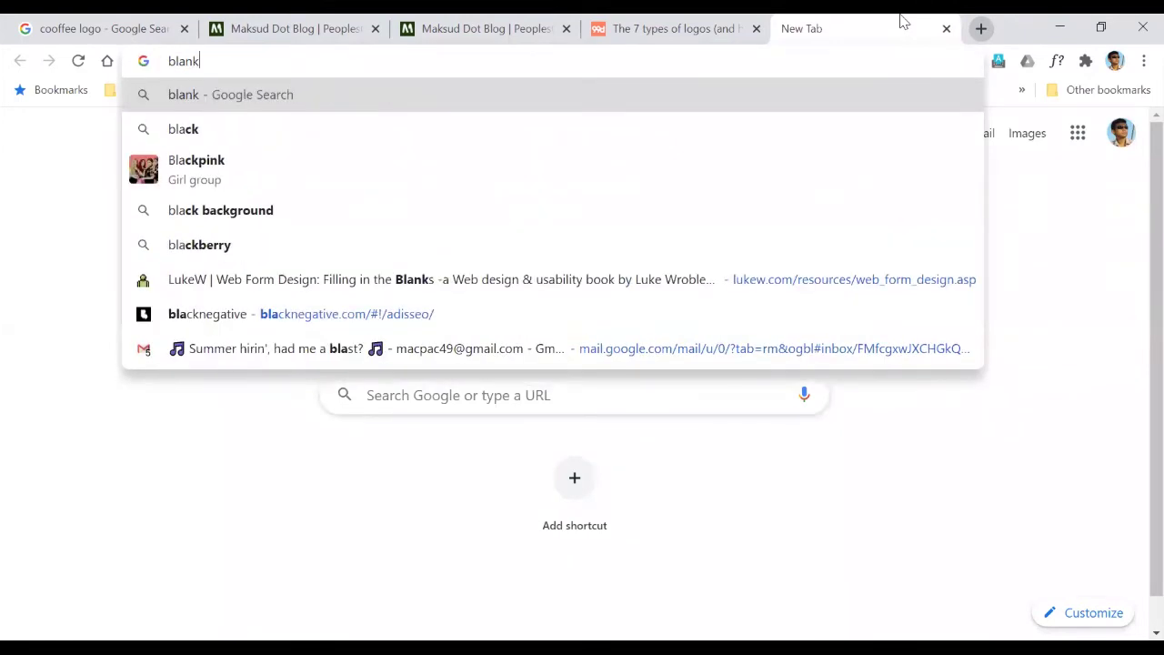
text( space i)
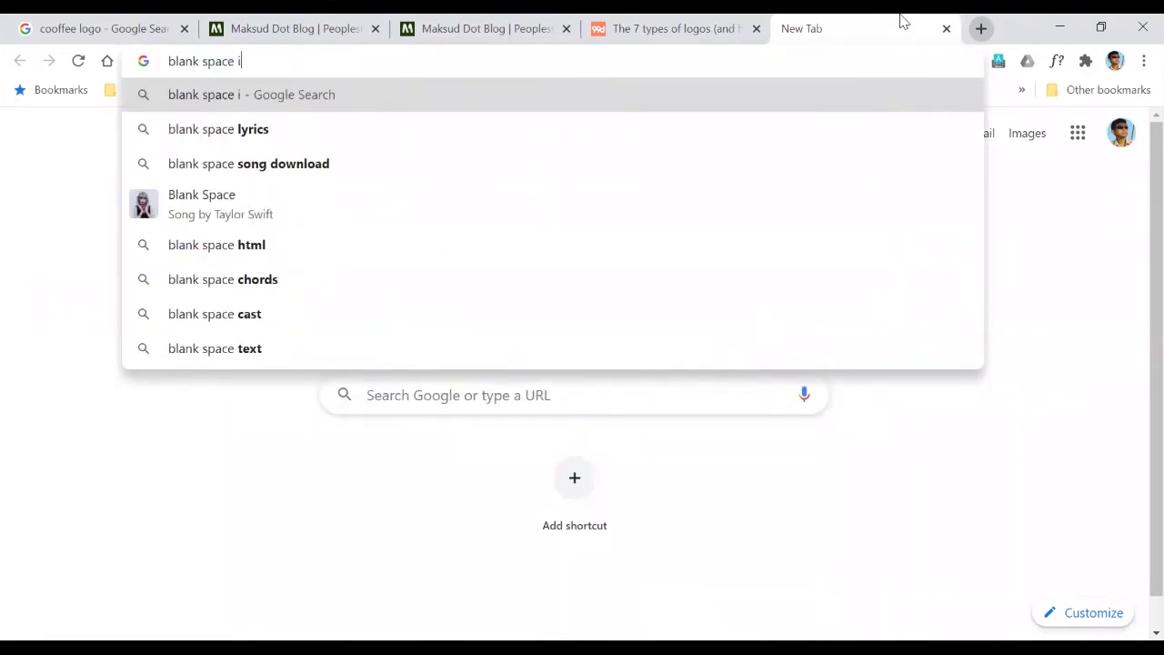
text(n logo)
key(Return)
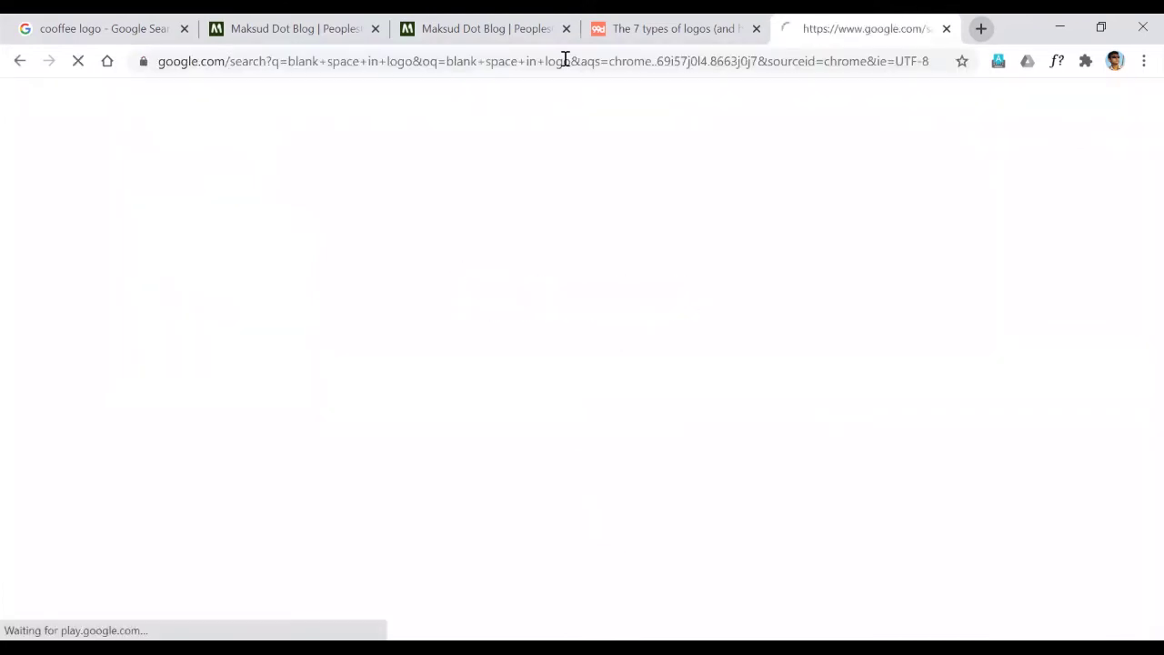
click(252, 171)
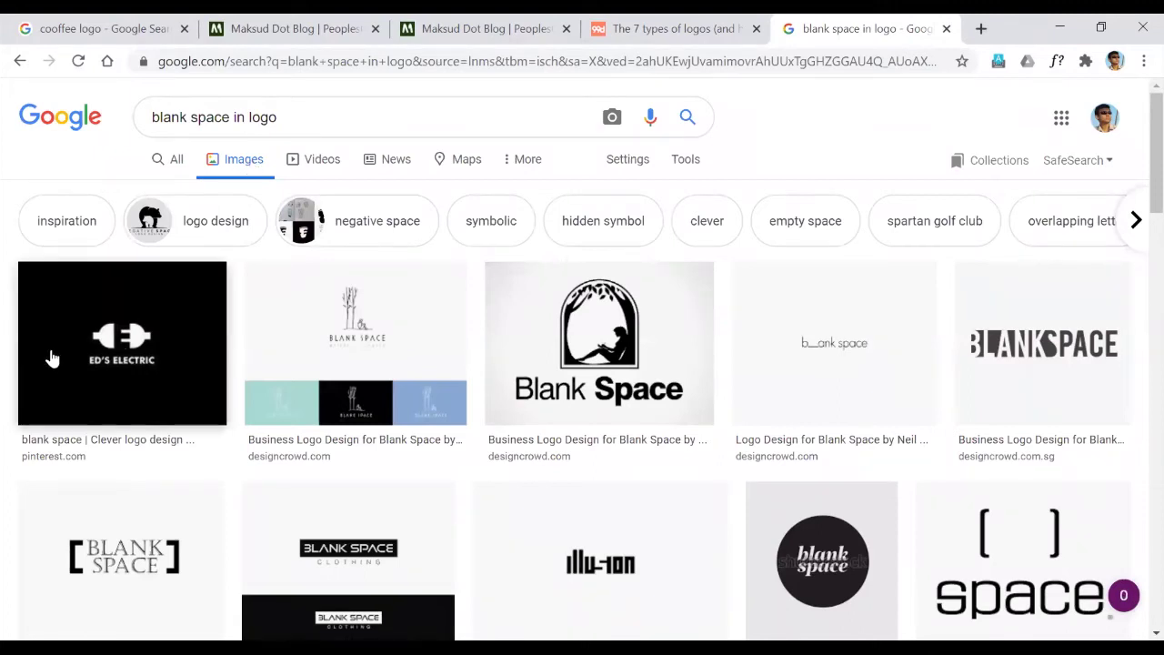
click(86, 316)
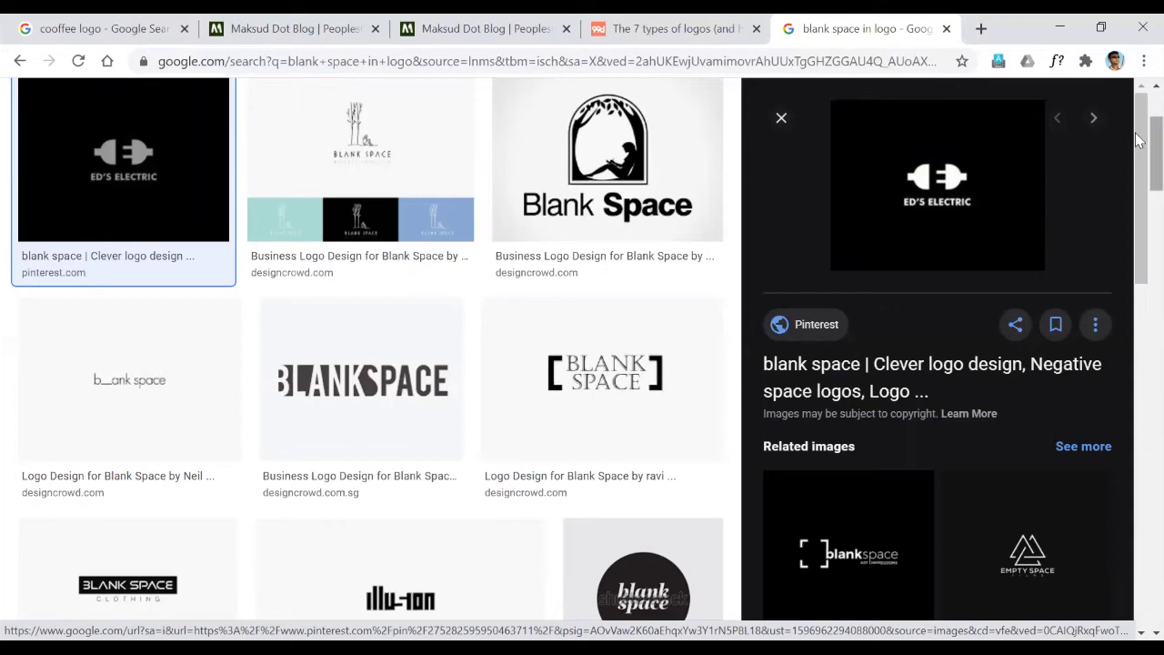
Step: Look through the "blank space in logo" image results for logo examples and return to the start of the results
drag(1139, 139, 1139, 202)
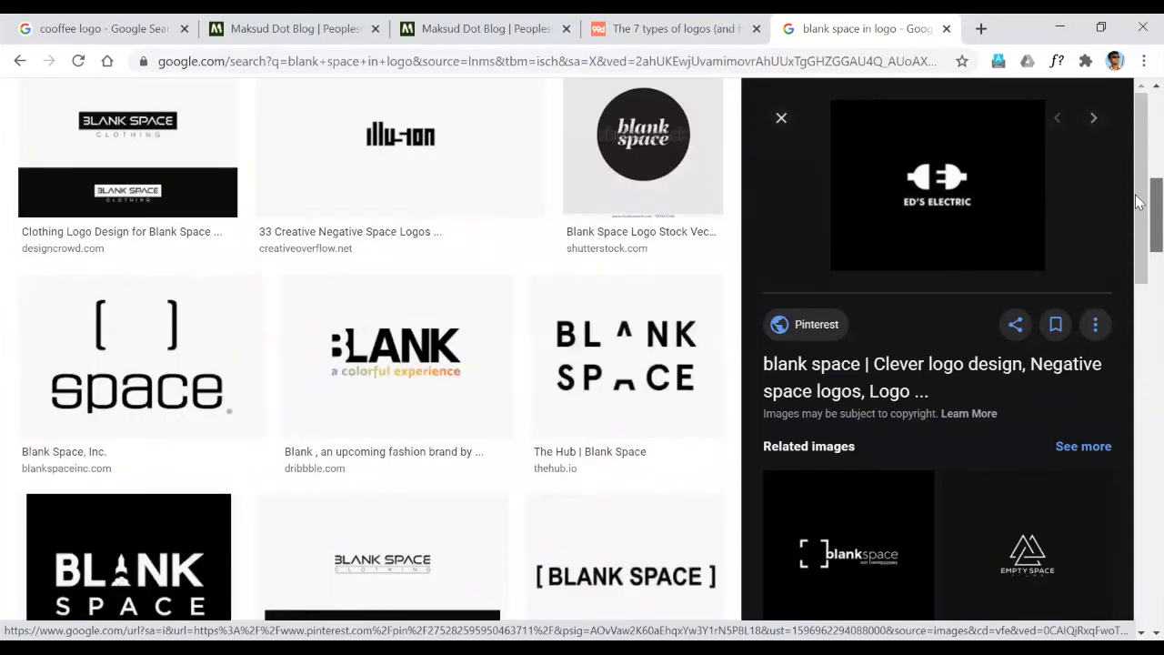
drag(1139, 202, 1138, 238)
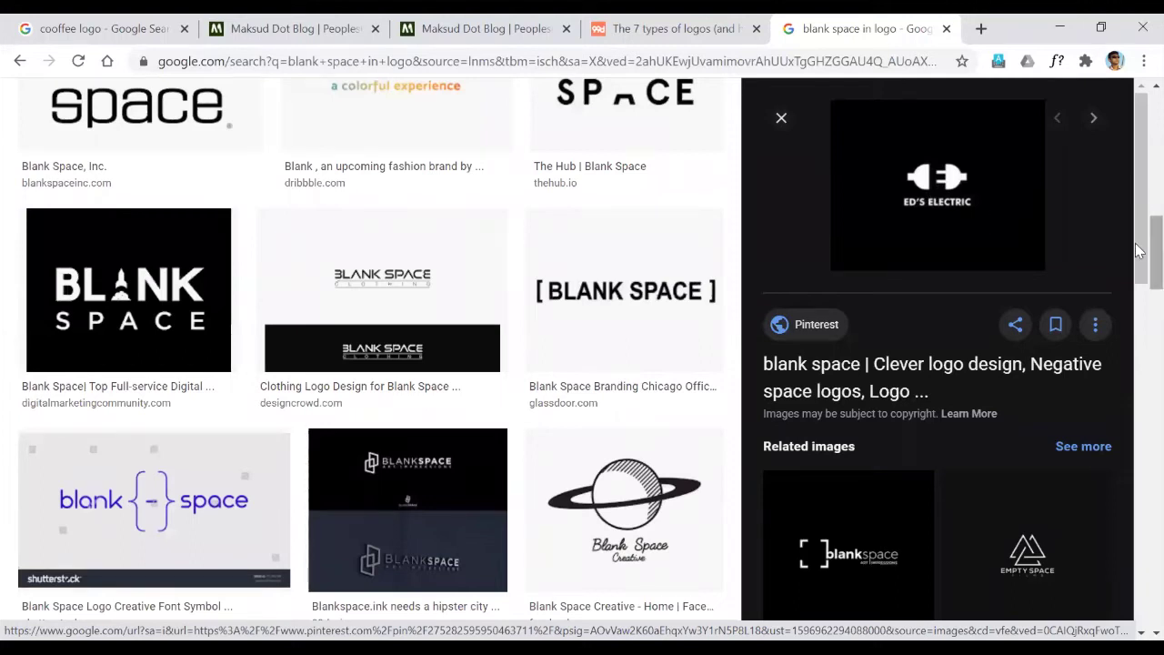
drag(1139, 250, 1138, 232)
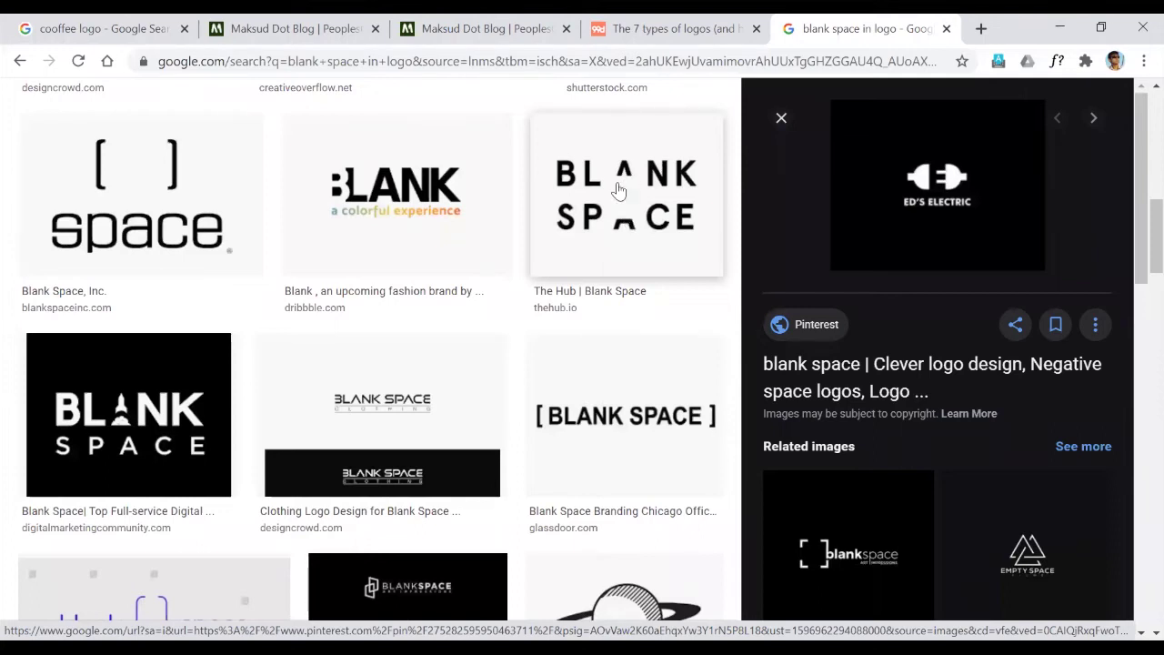
drag(1140, 224, 1123, 430)
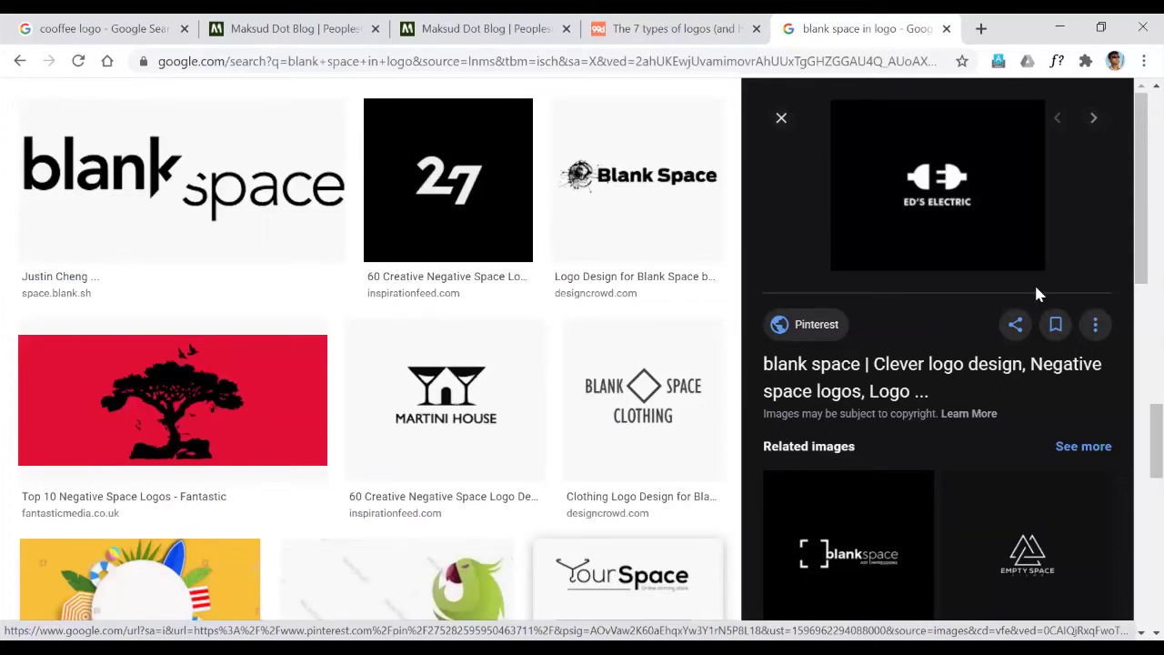
drag(1138, 443, 1141, 217)
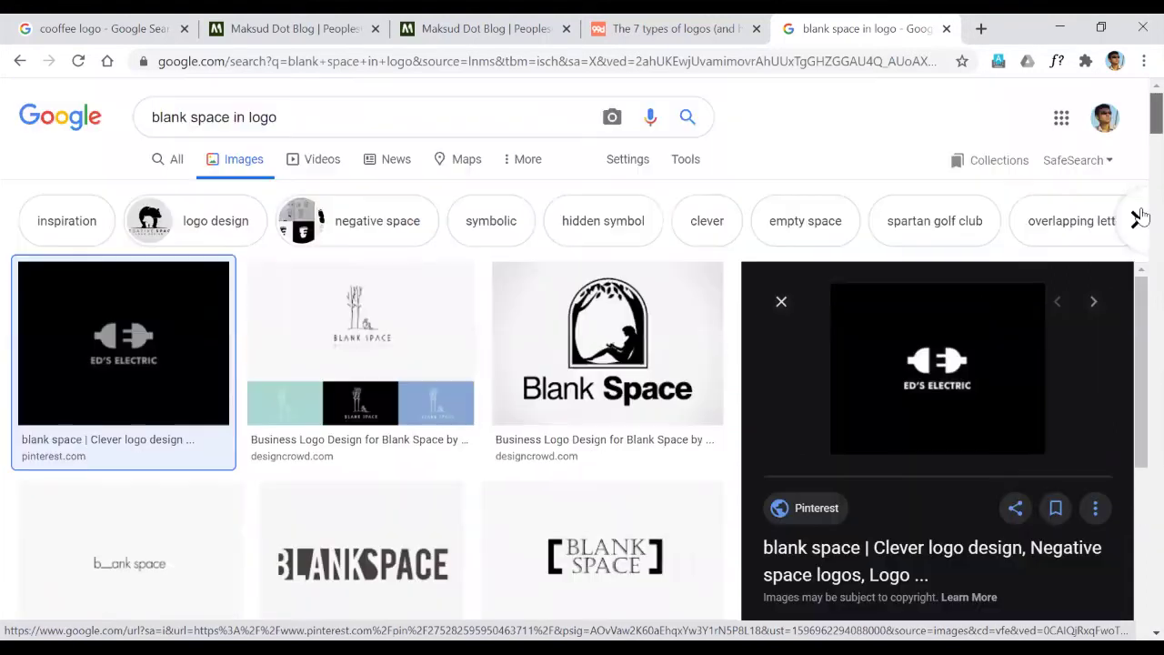
Step: Change the Google Images query to "negative space in logo" and run the search
click(186, 115)
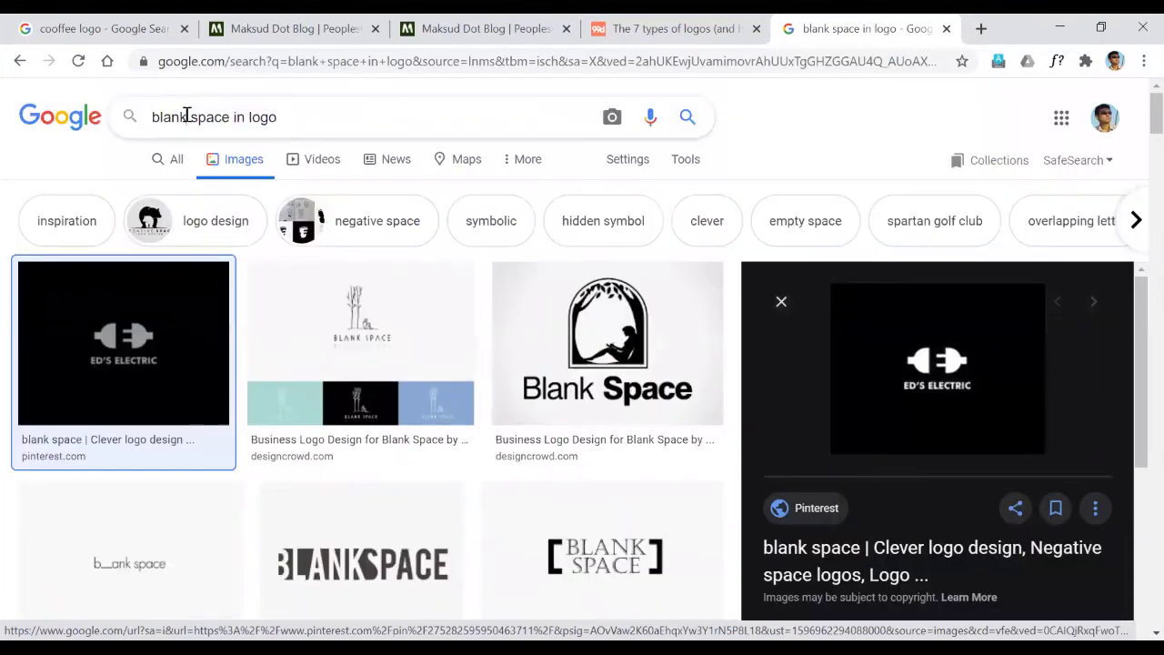
key(BackSpace)
key(BackSpace)
key(BackSpace)
key(BackSpace)
key(BackSpace)
text(nega)
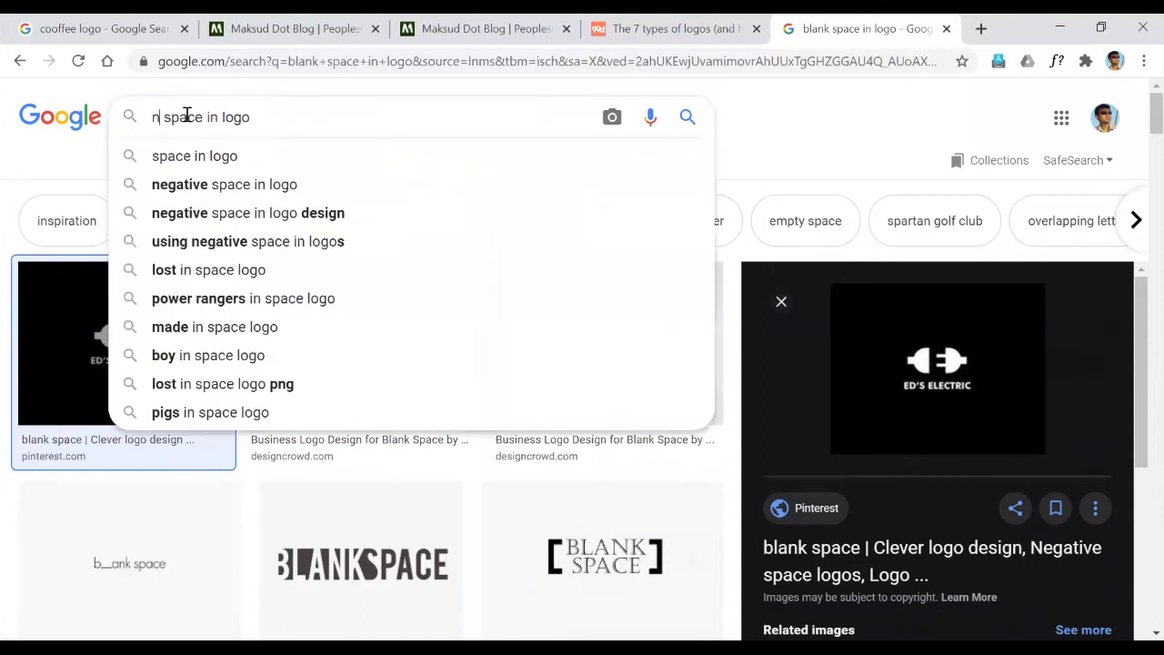
click(186, 116)
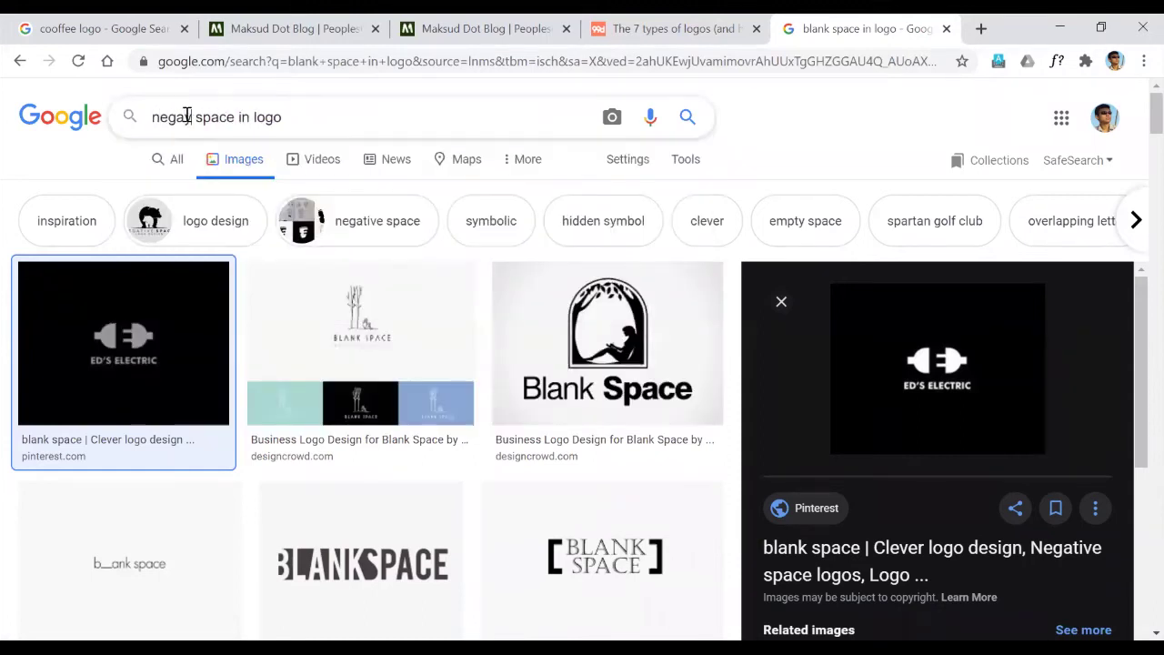
text(tive)
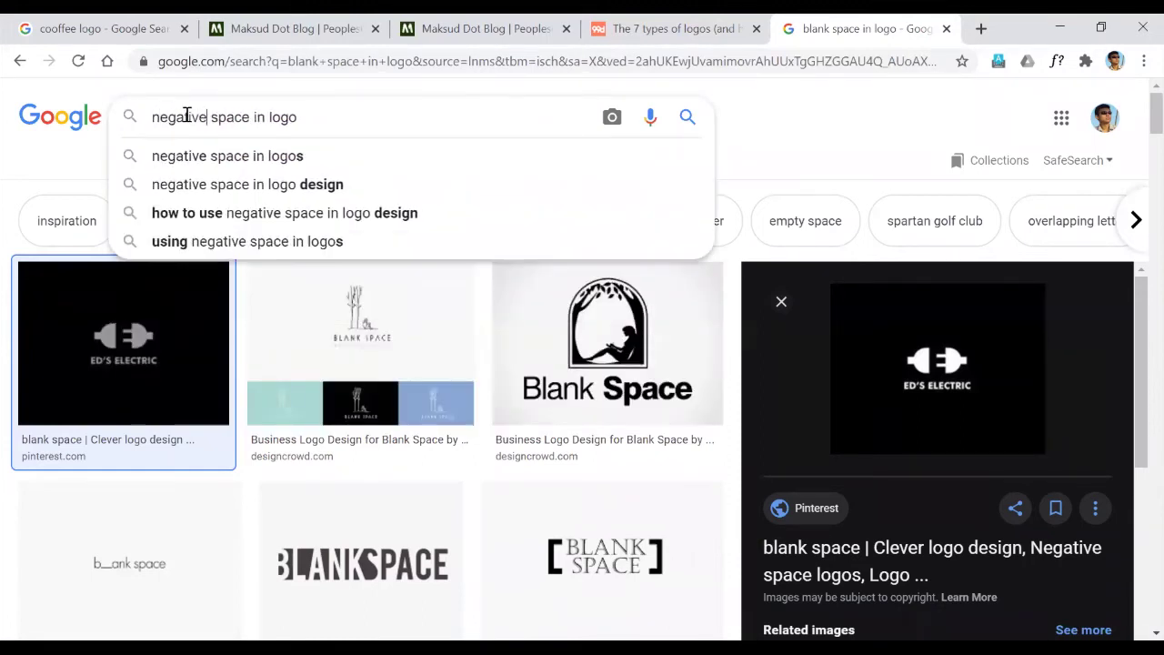
key(Return)
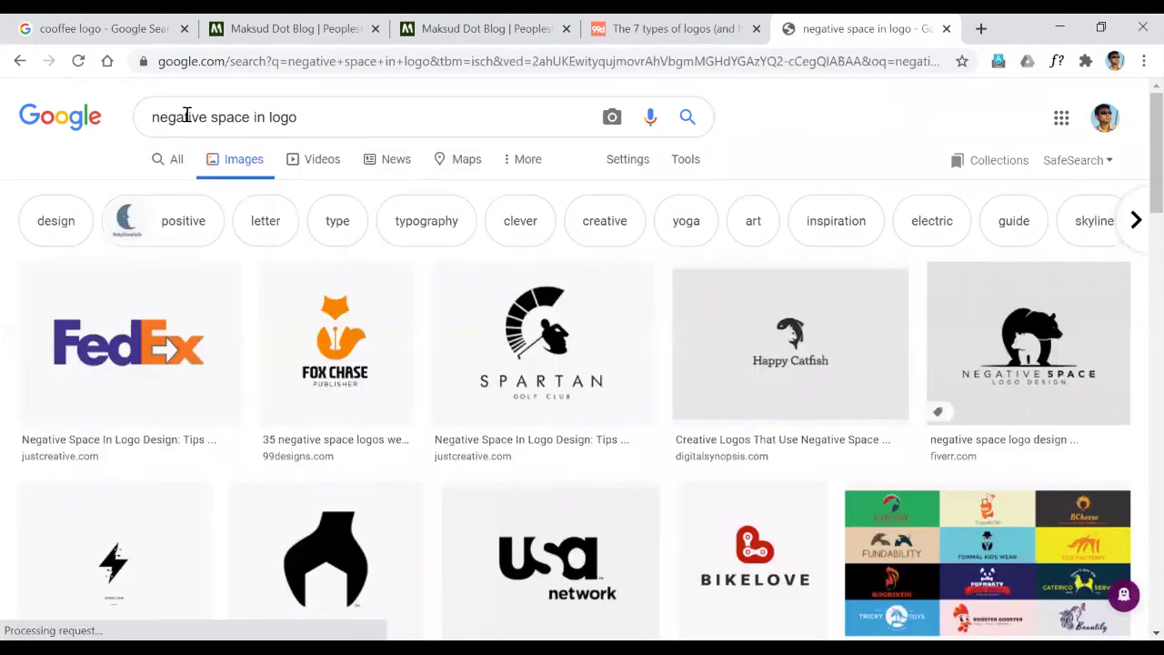
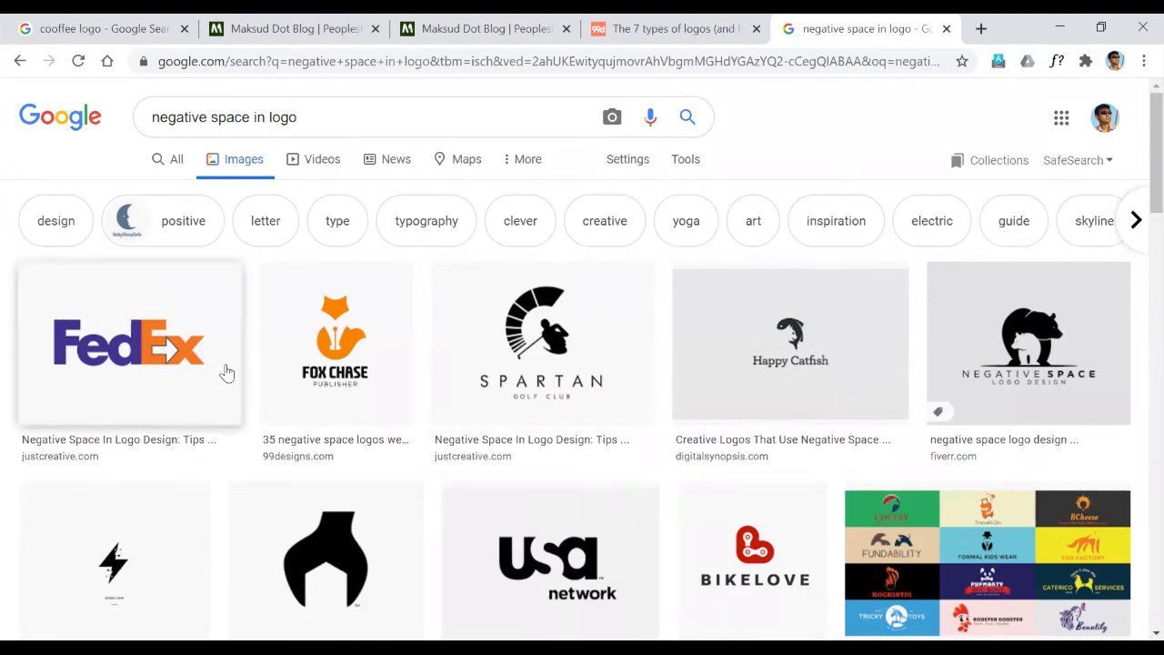
Step: Preview the Happy Catfish logo from Digital Synopsis and the Eagle Mountain Capital logo from Bored Panda
click(772, 346)
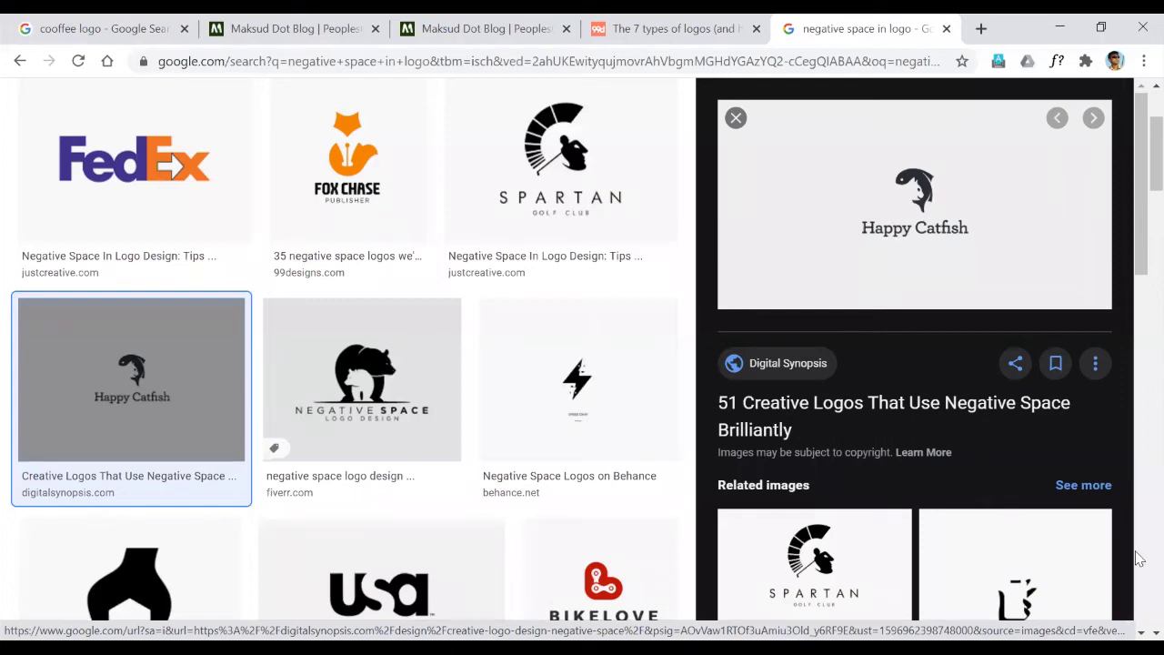
scroll(346, 350, down, 2)
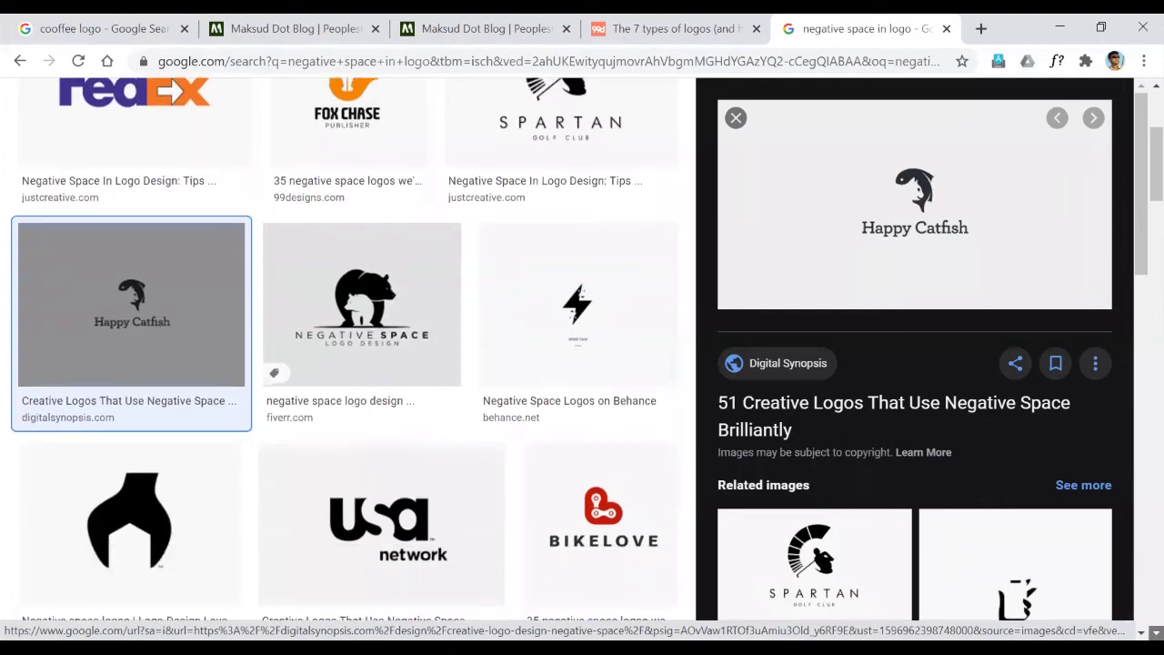
scroll(464, 482, down, 2)
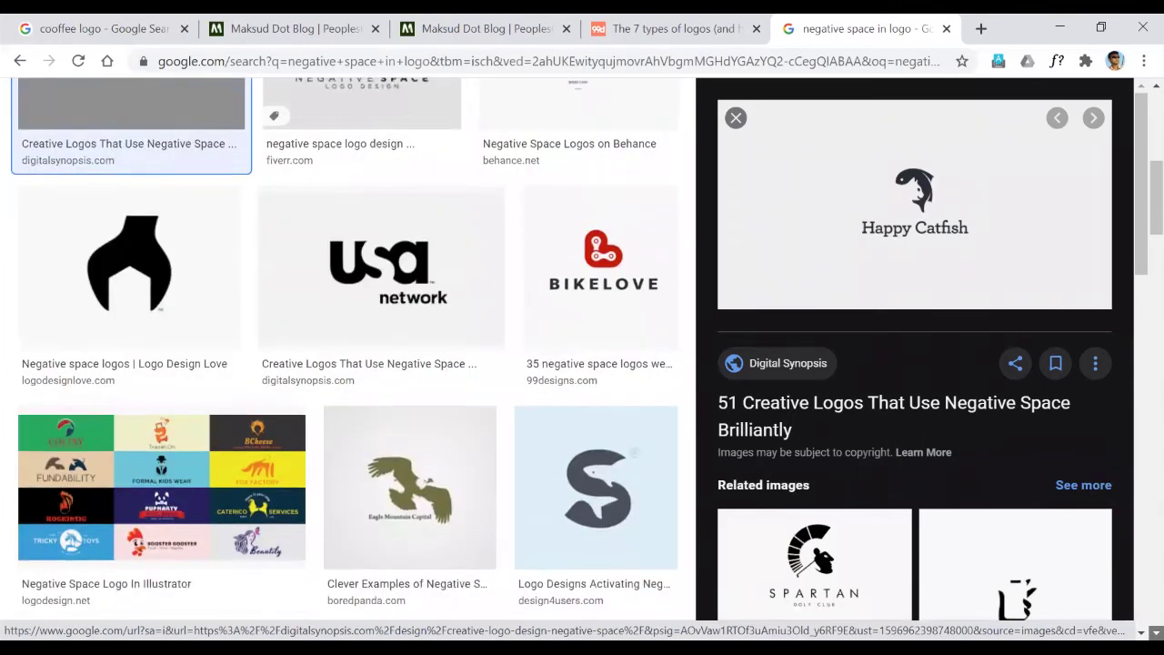
click(464, 480)
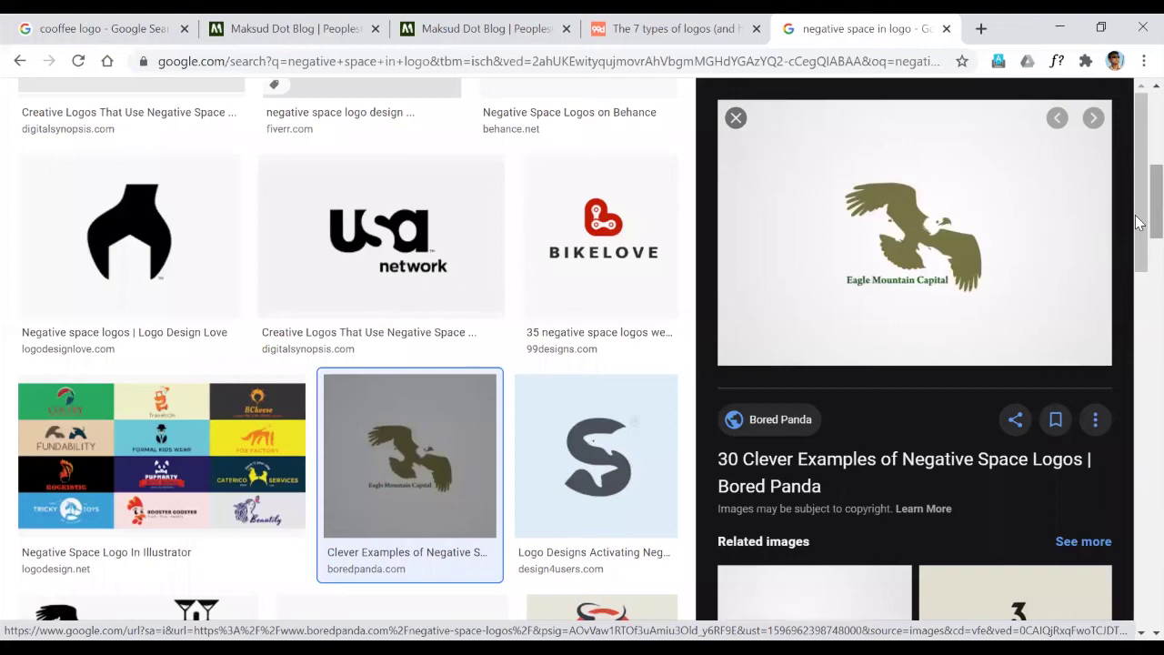
Step: Look through more negative space logo results and the related images of the Eagle Mountain Capital logo
scroll(1137, 223, down, 3)
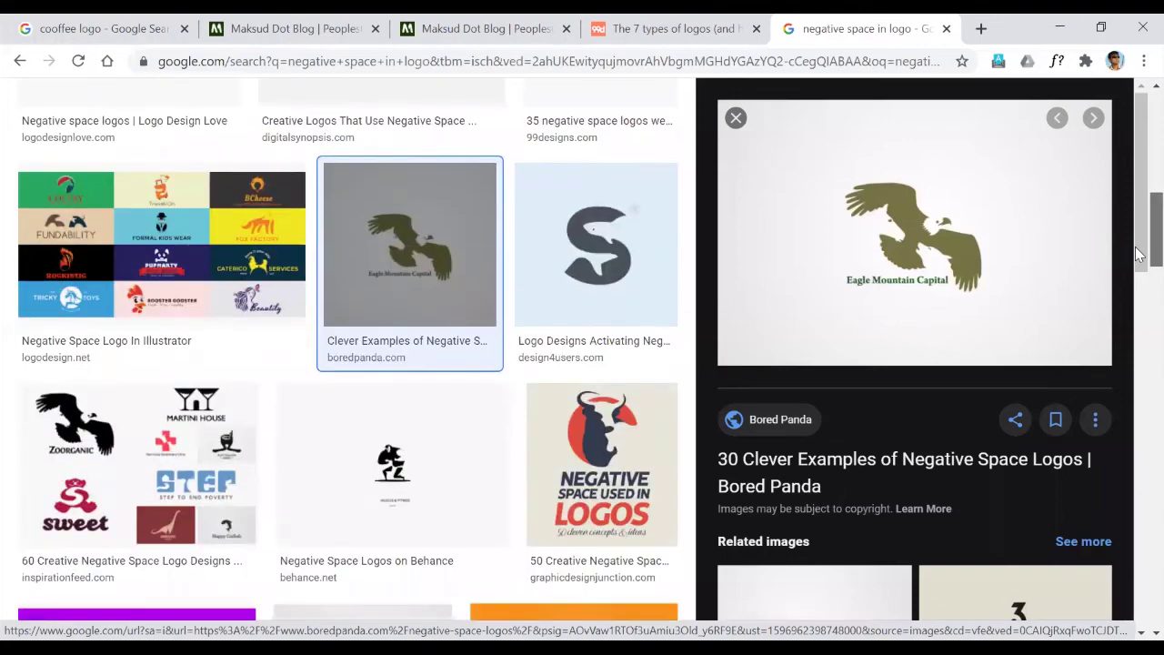
scroll(1137, 268, down, 4)
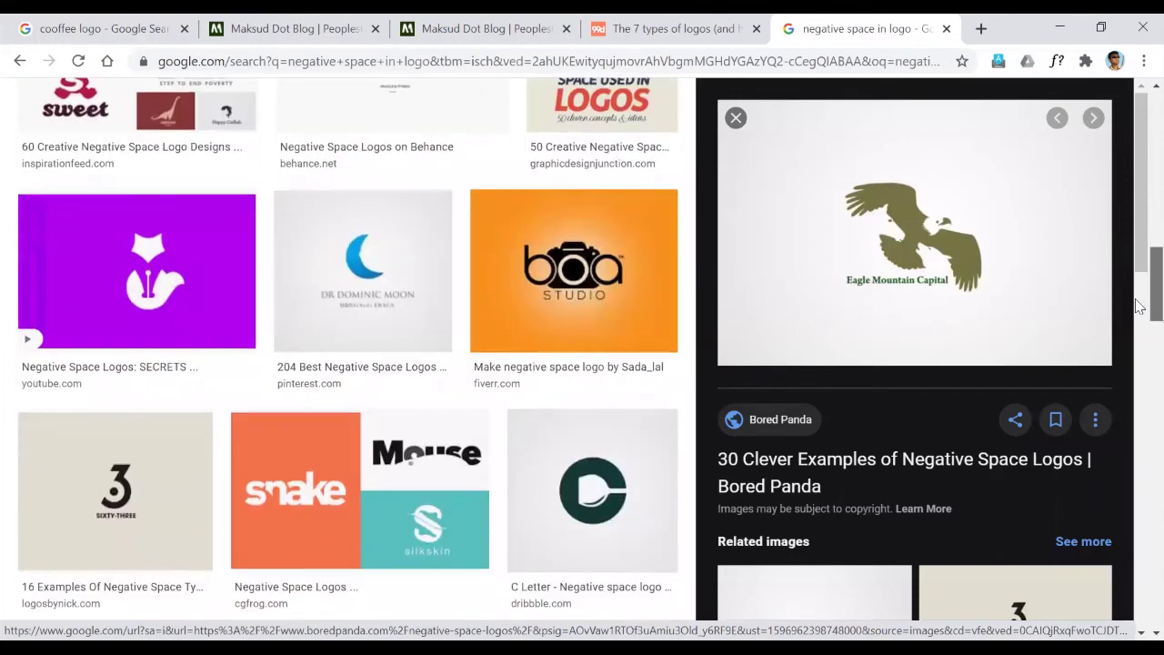
scroll(1136, 318, down, 2)
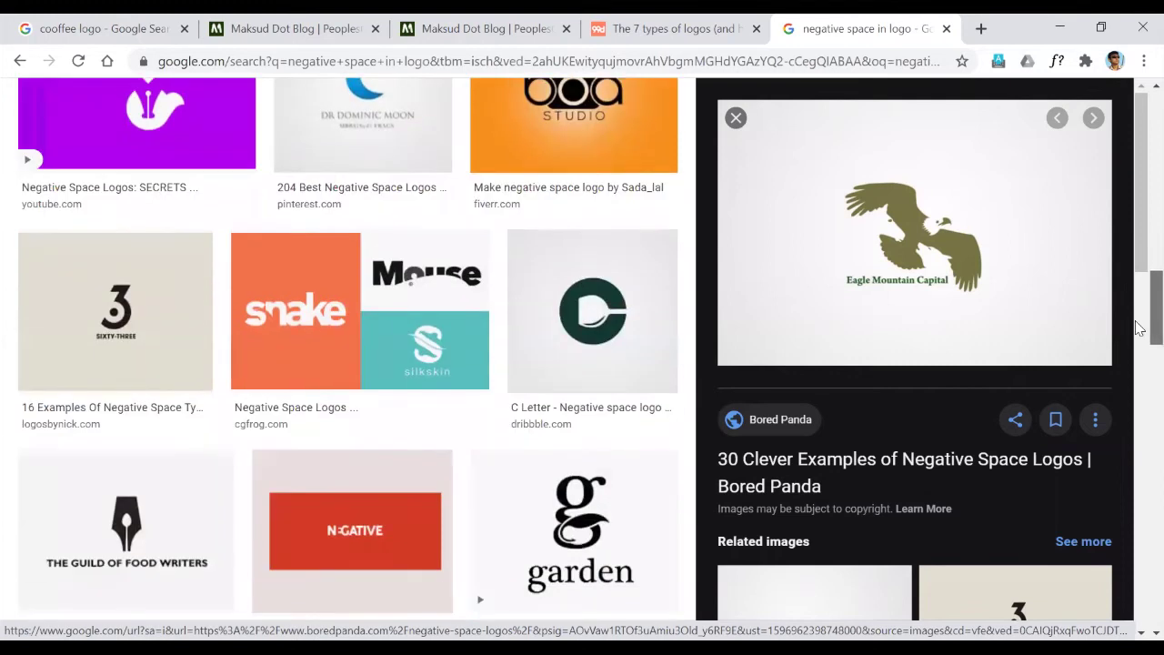
scroll(1138, 327, down, 2)
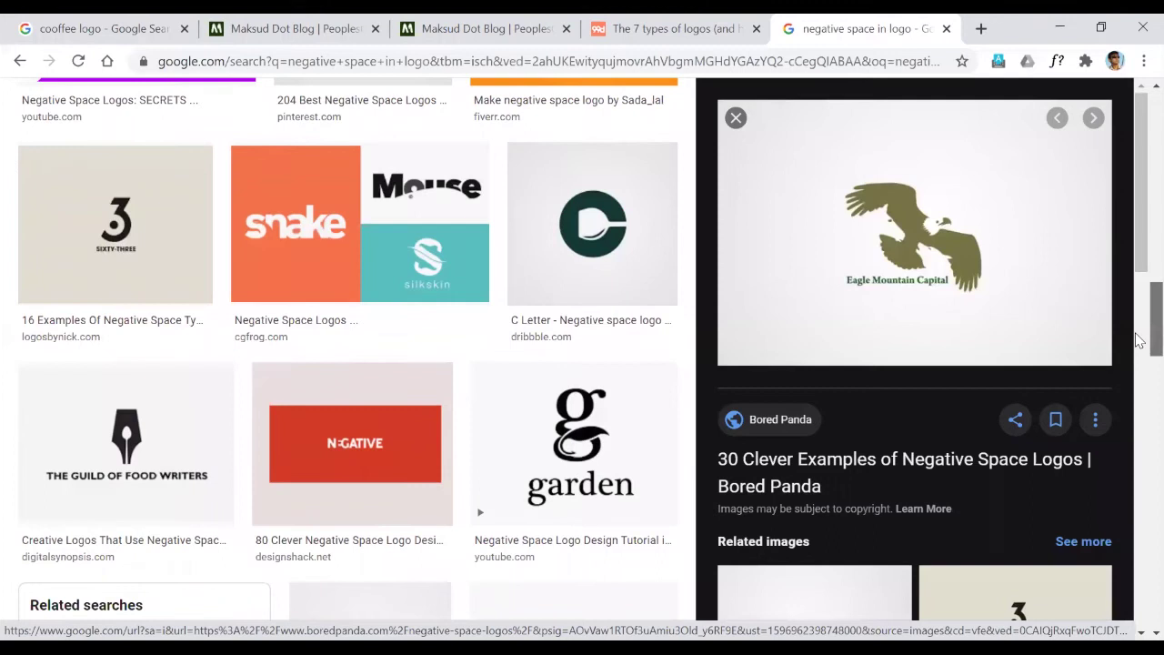
scroll(1137, 341, down, 1)
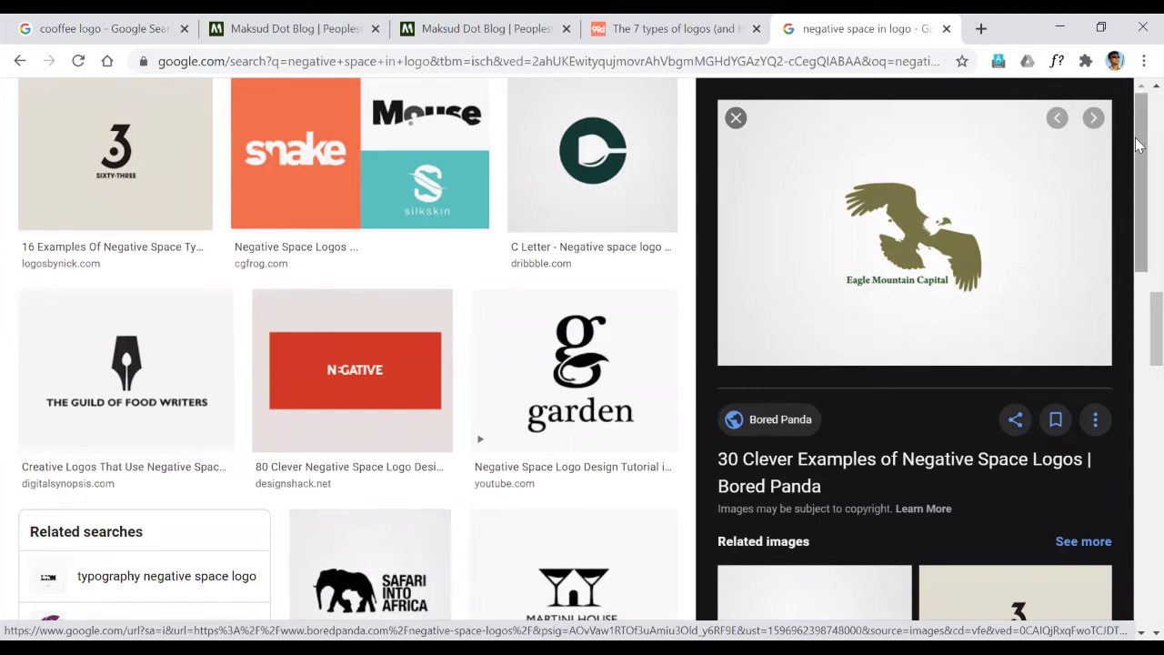
drag(1139, 146, 1139, 350)
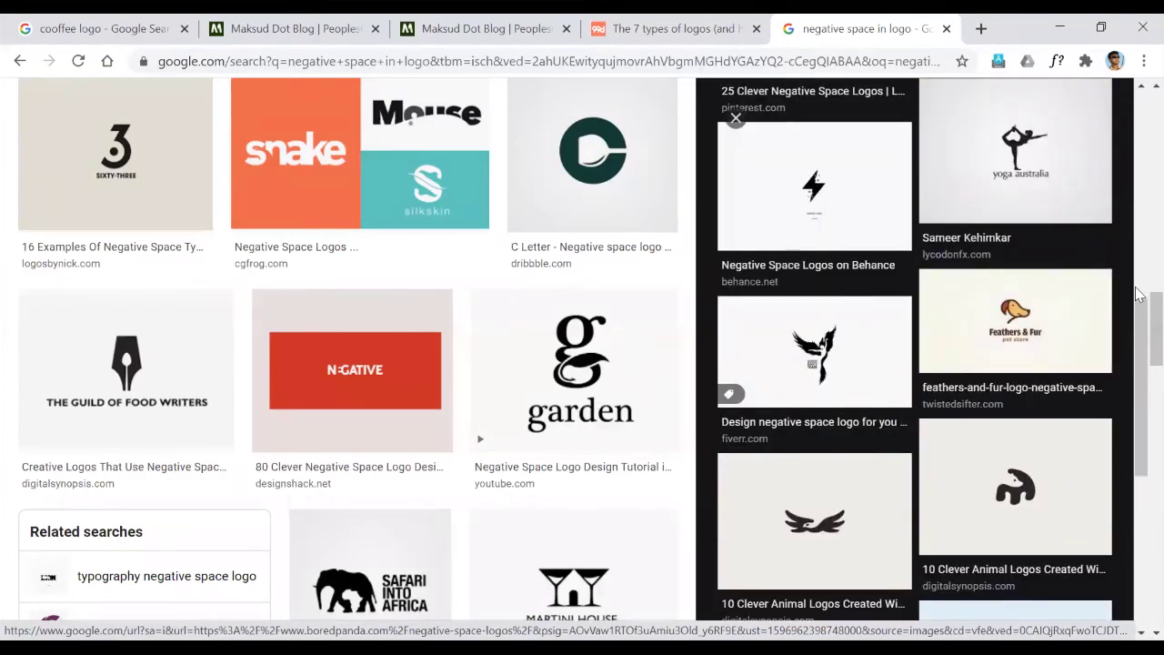
Step: Preview the yoga australia logo and the "think." logo with chess pieces, and examine the related images of "think."
drag(1139, 324, 1142, 466)
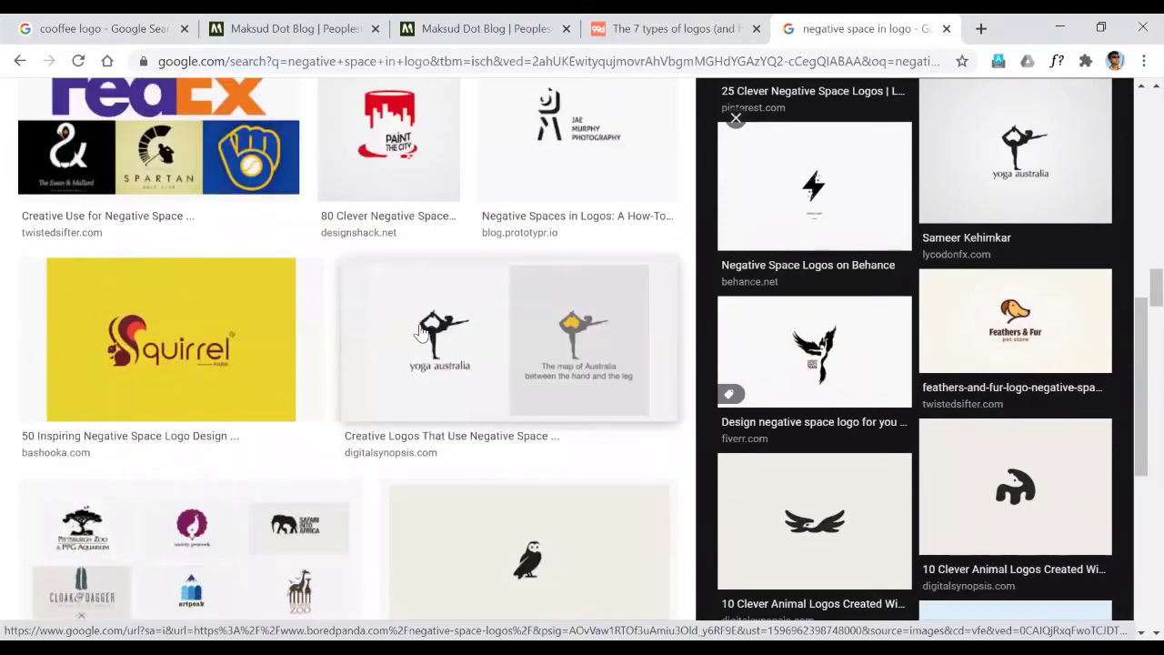
click(420, 332)
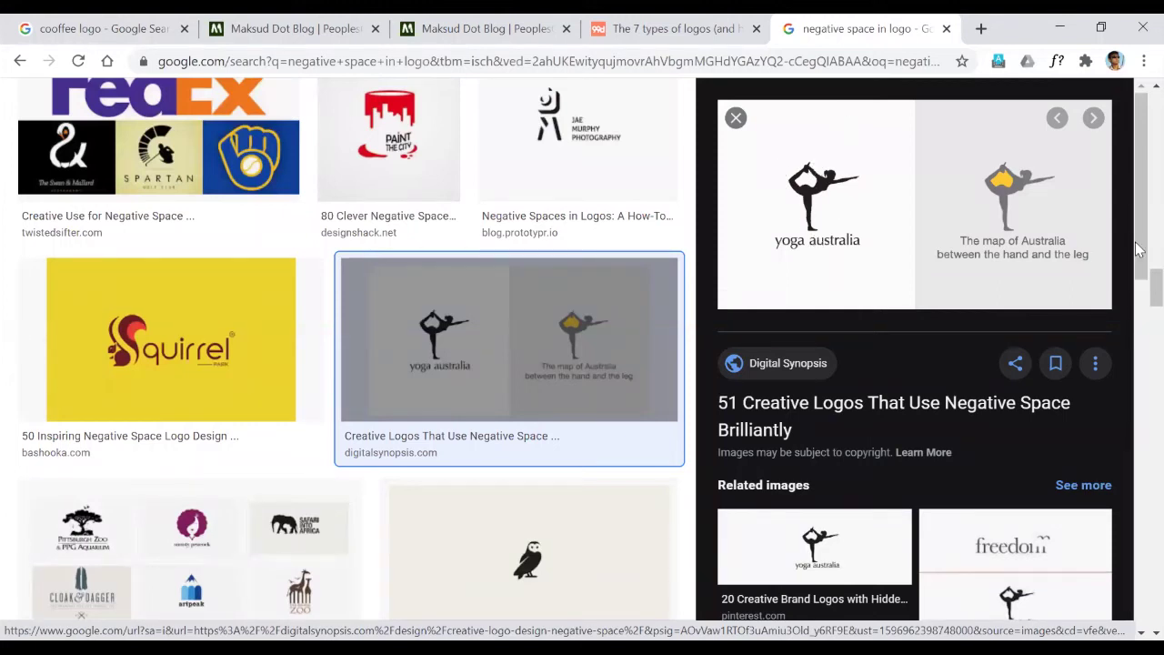
drag(1139, 249, 1138, 335)
scroll(1128, 312, down, 2)
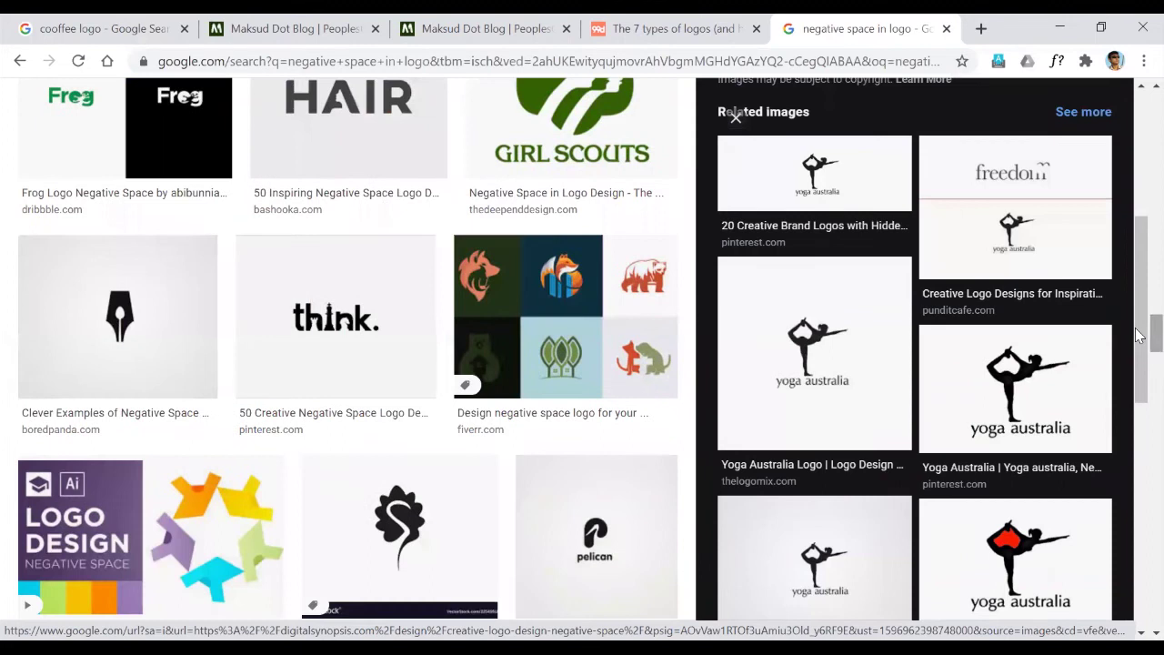
click(338, 341)
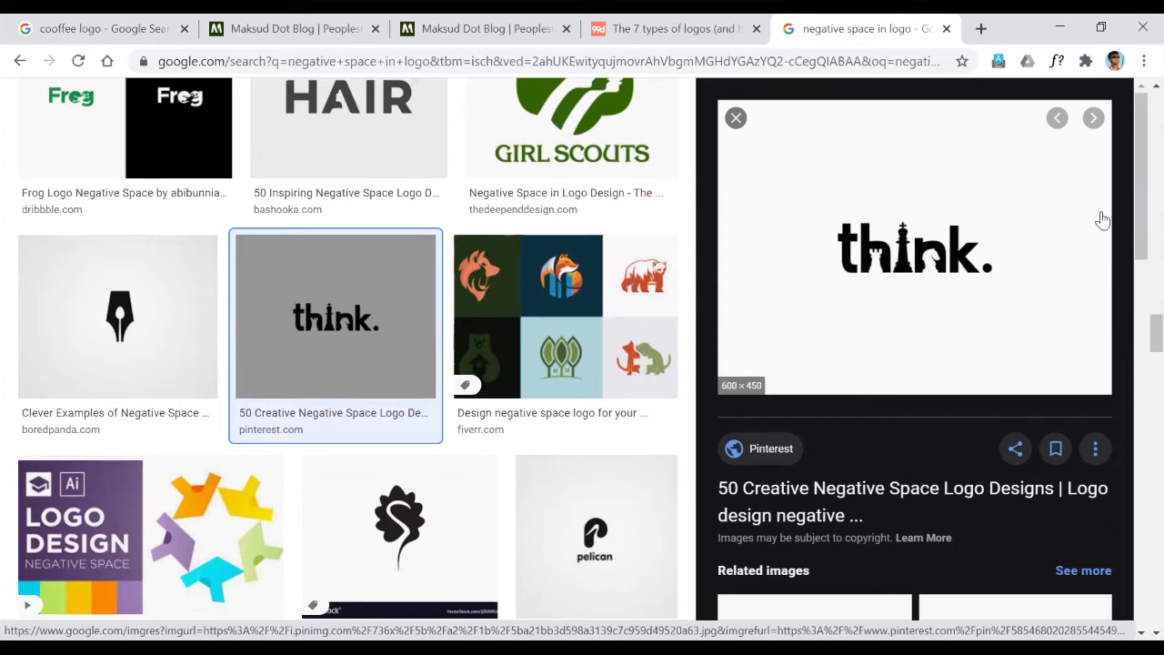
drag(1137, 209, 1137, 489)
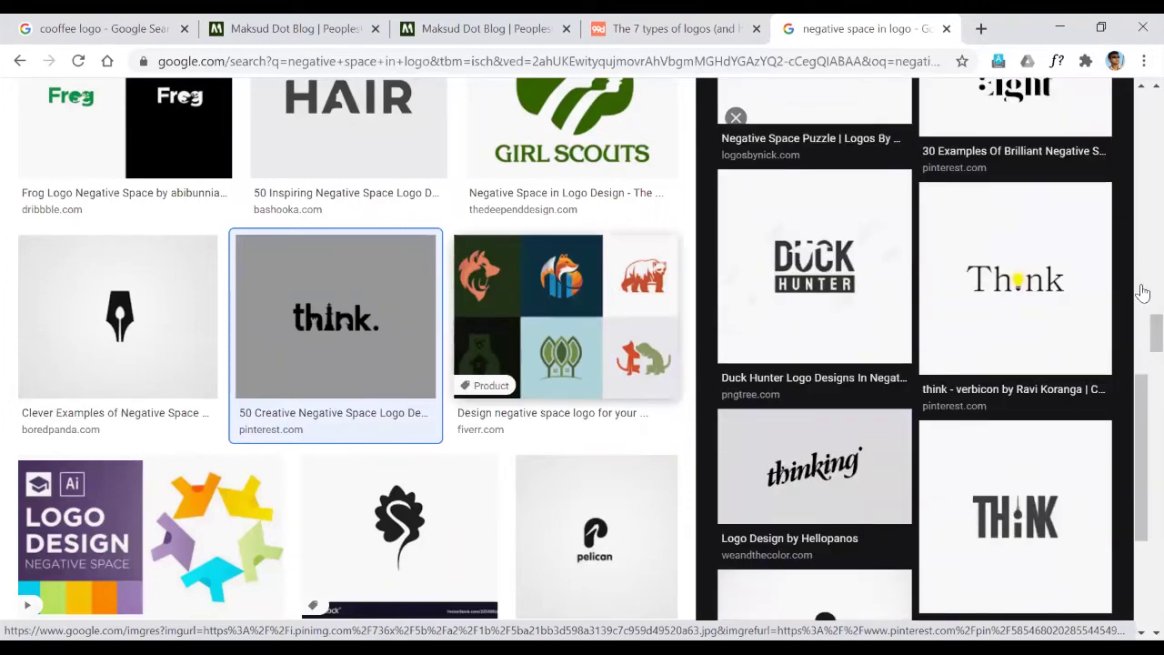
Step: Look further through the image results, check the logo types overview in the 99designs article and return to the results
drag(1137, 341, 1139, 441)
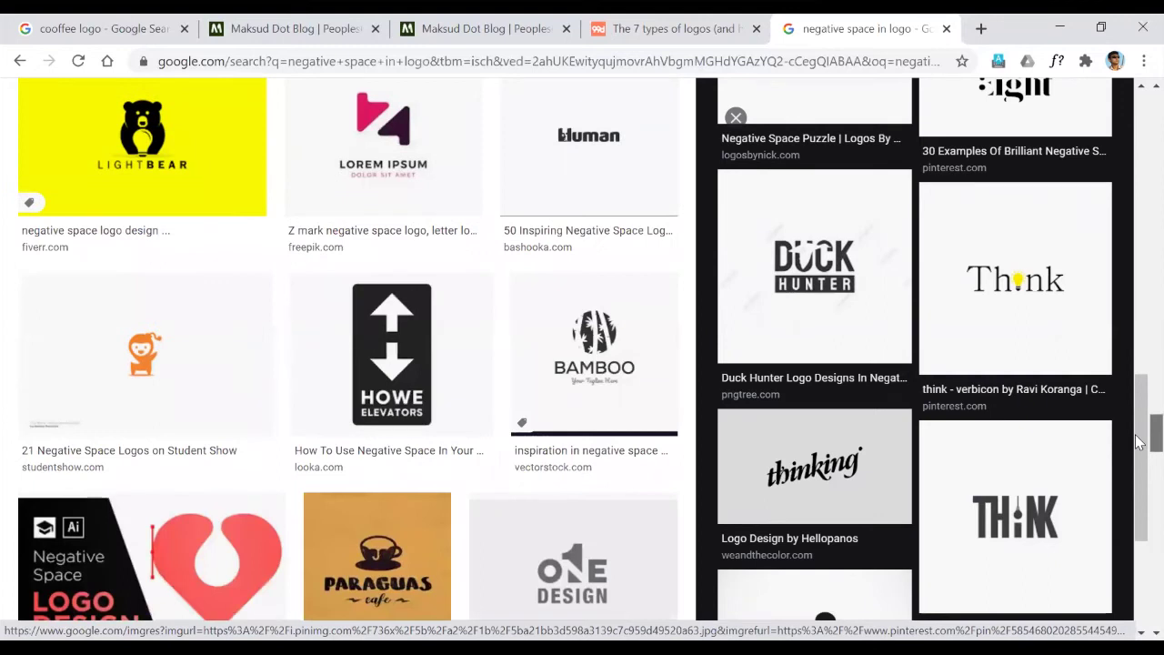
key(ctrl+shift+Tab)
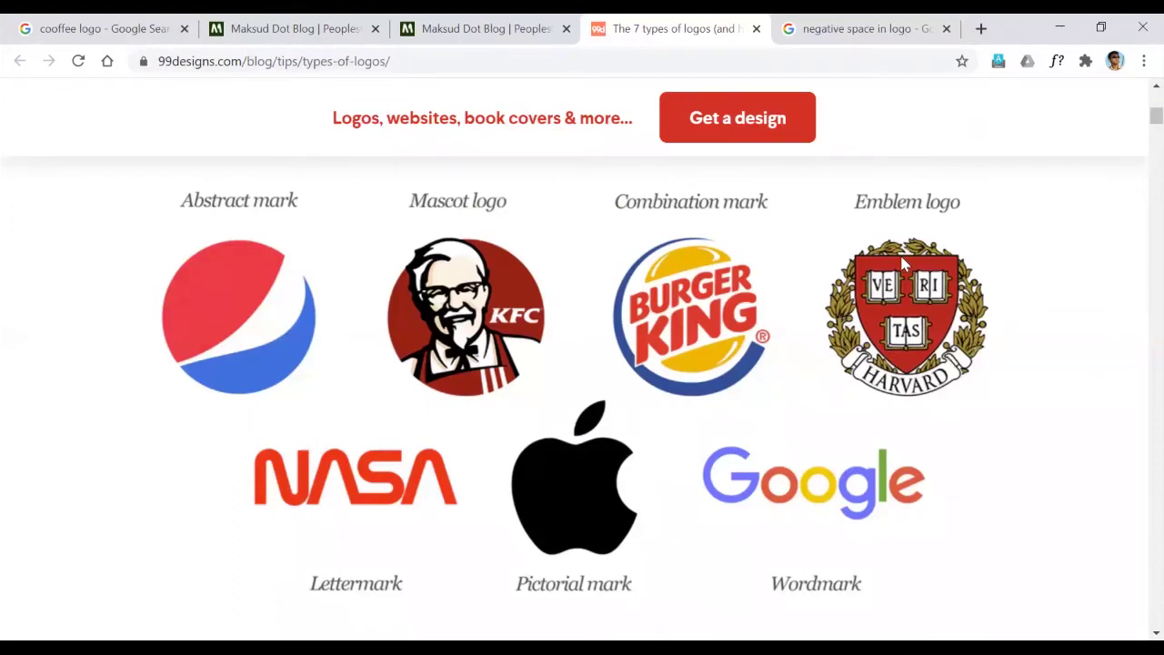
click(837, 31)
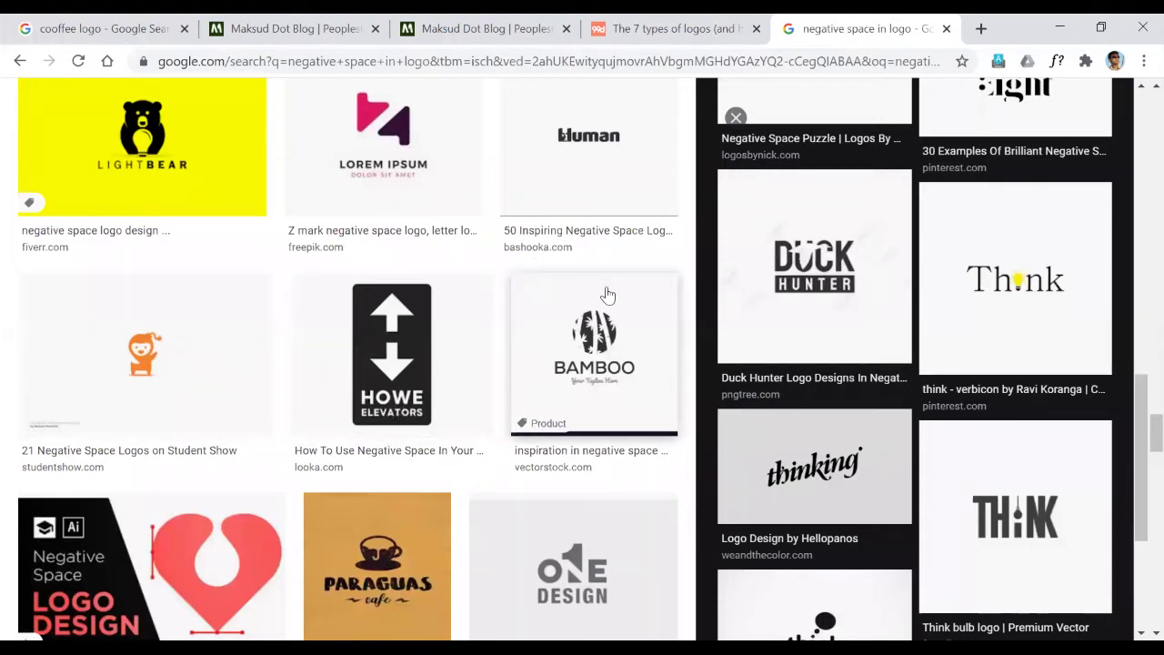
Step: Preview the "Human" logo from Bashooka, then look through its related images and further negative space logo results
click(573, 154)
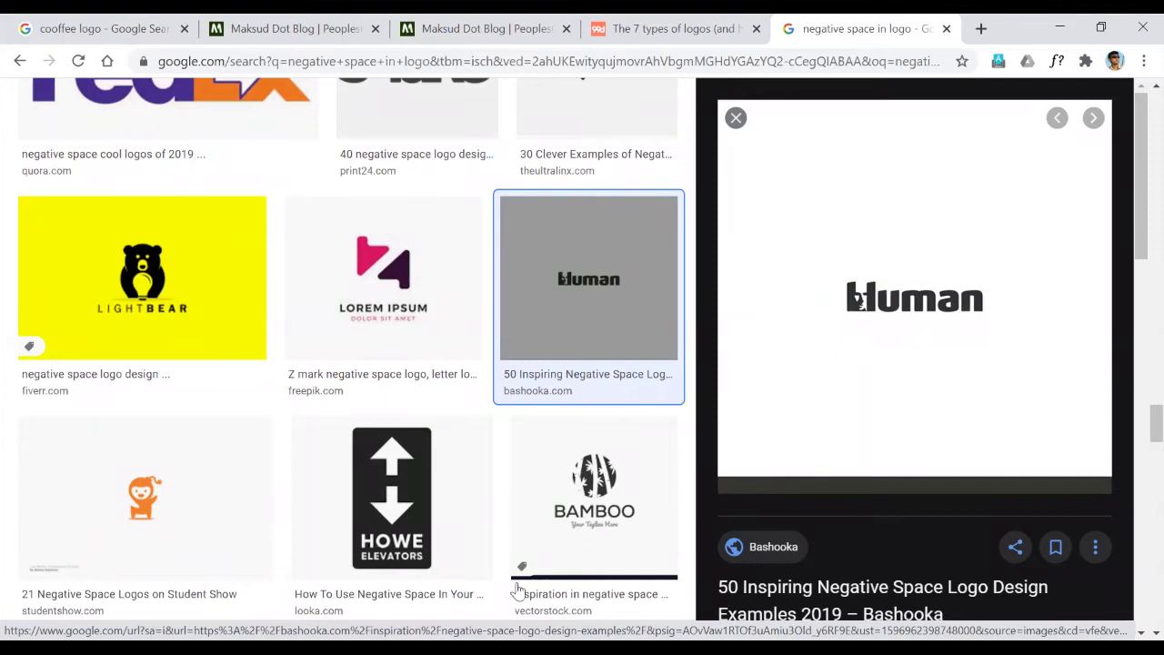
drag(1137, 184, 1138, 433)
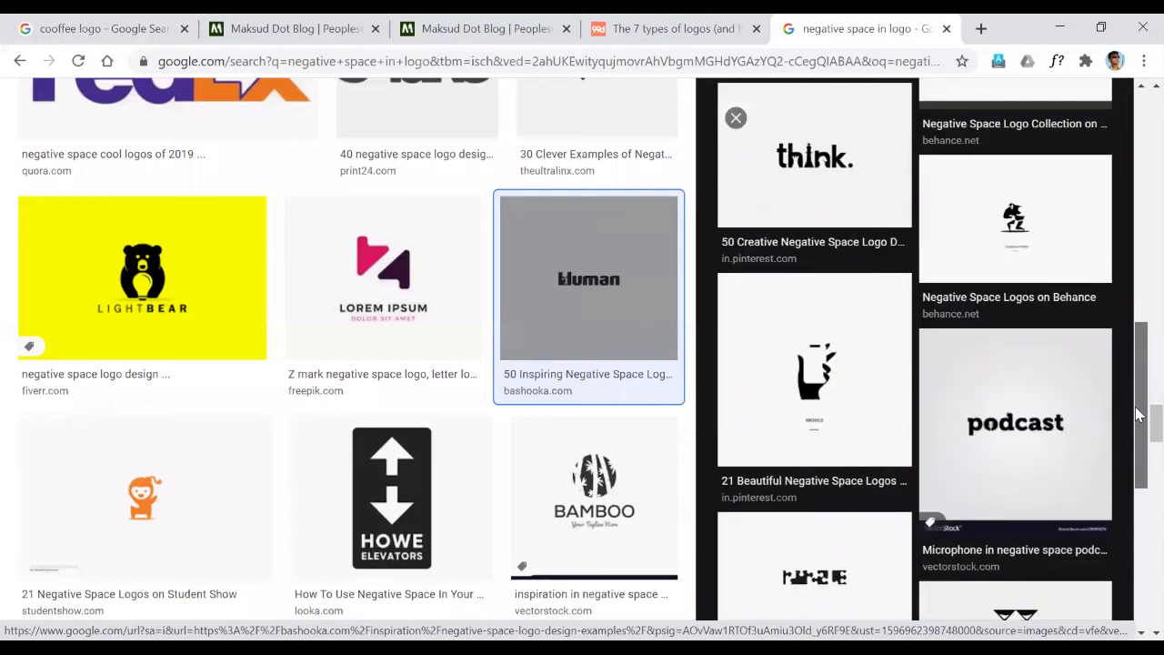
click(688, 20)
click(803, 20)
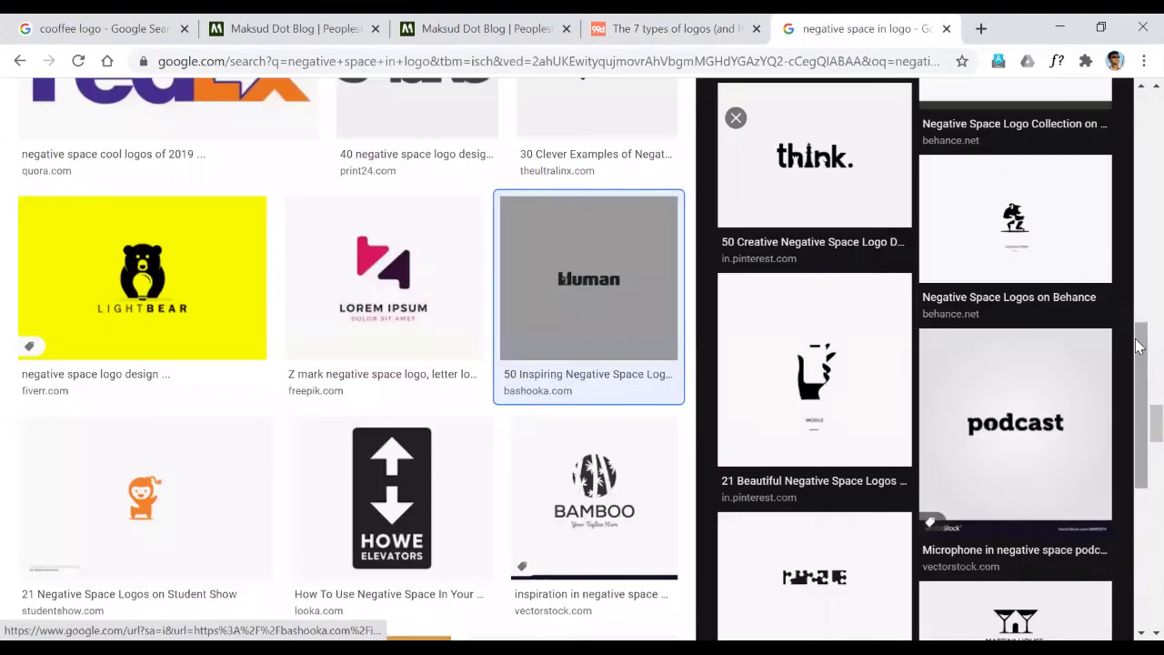
drag(1139, 346, 1138, 482)
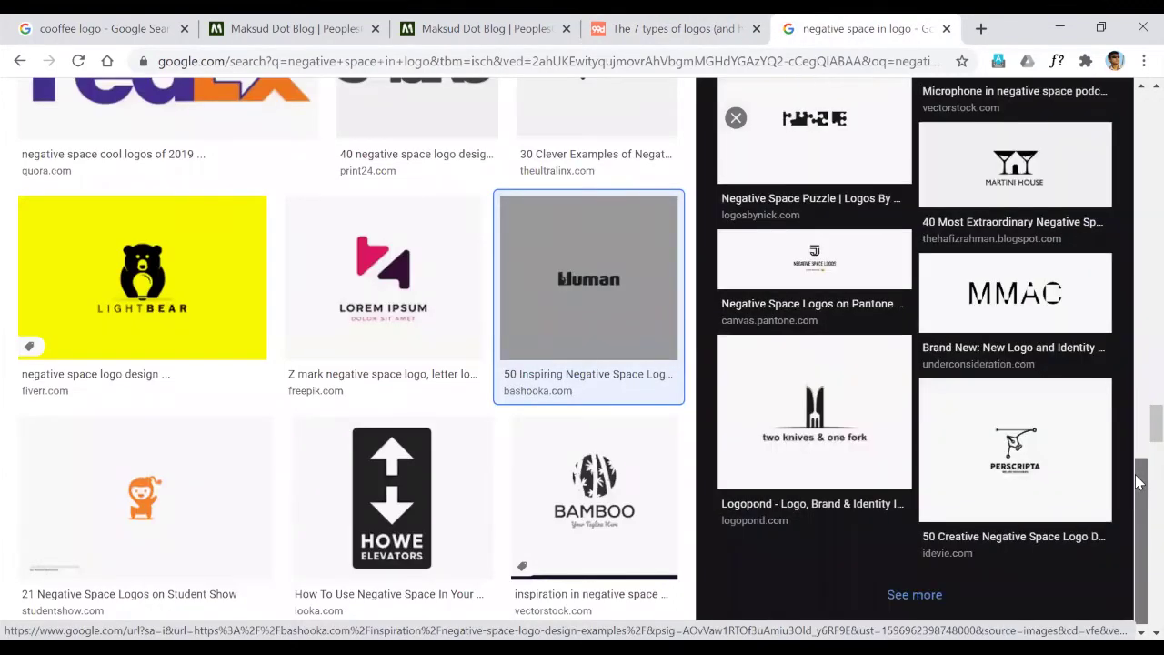
scroll(1136, 509, down, 5)
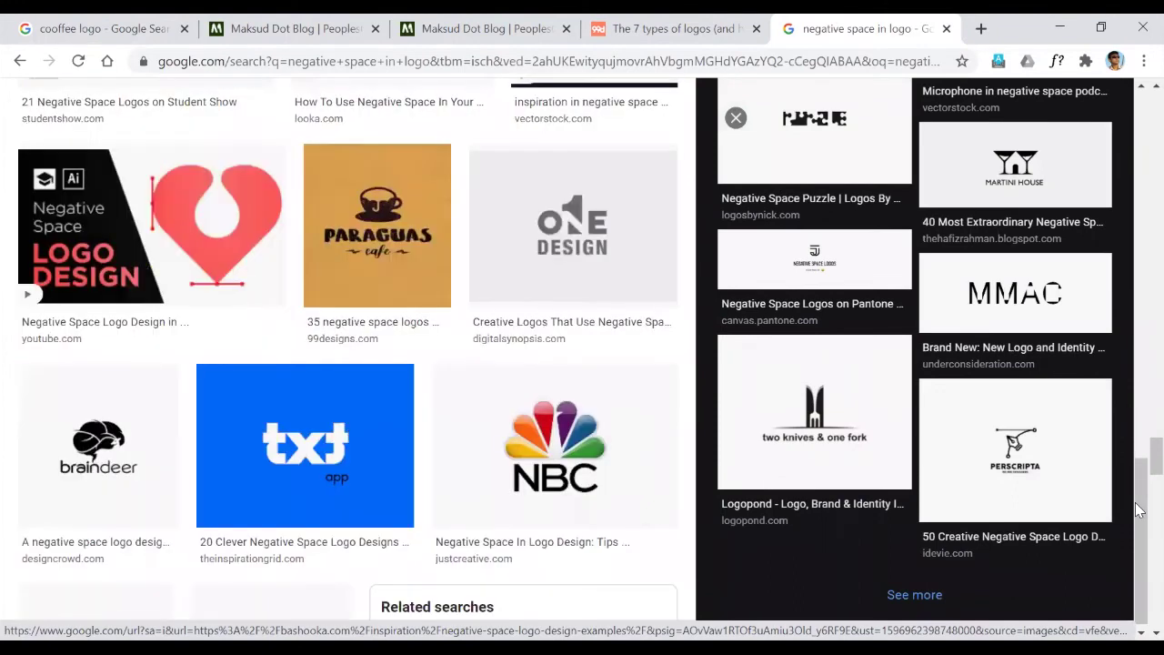
scroll(1140, 528, down, 5)
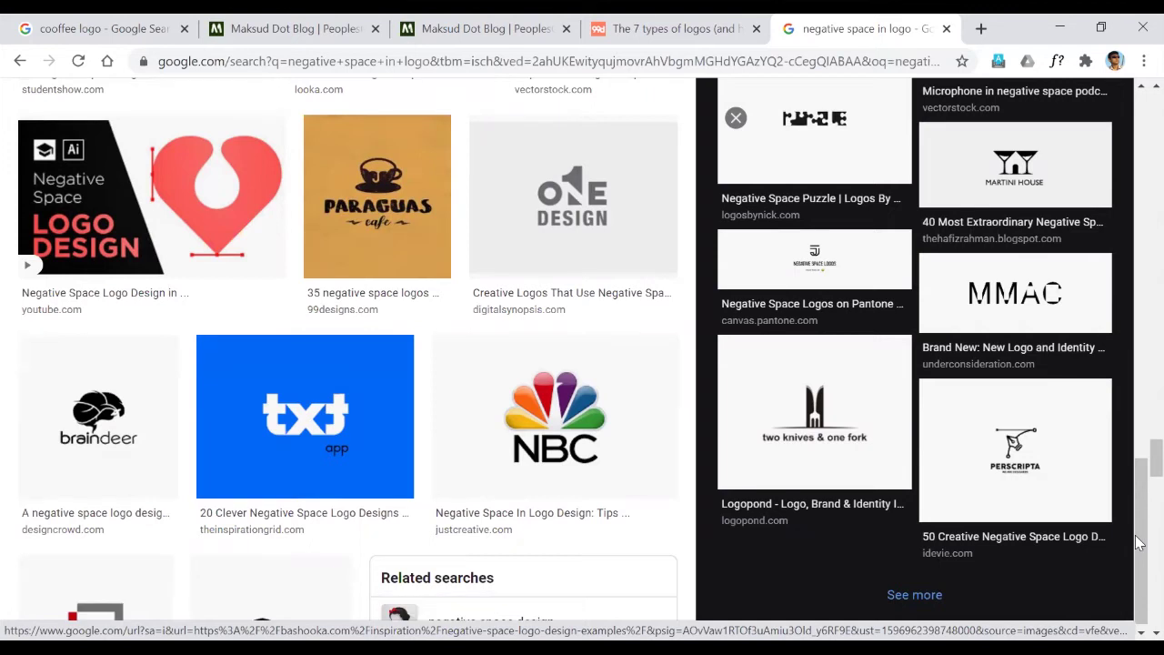
Step: Look back through the negative space logo results and preview the "FACE" logo from Muzli and the "negative SPACE" logo
scroll(1140, 543, down, 5)
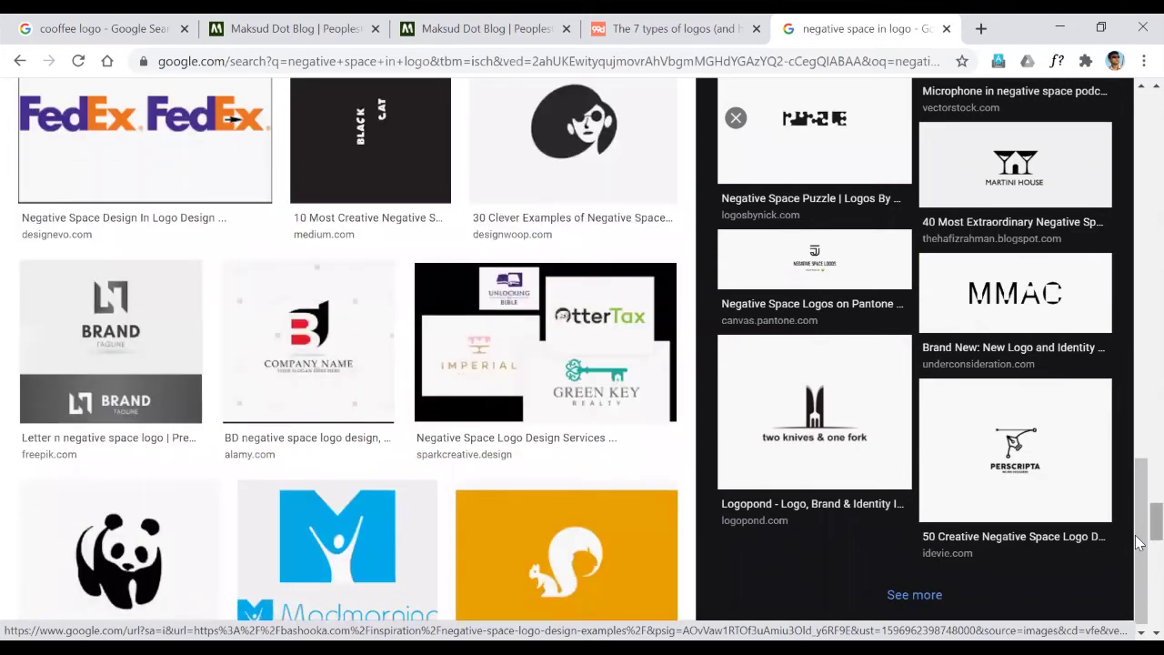
scroll(1139, 435, up, 5)
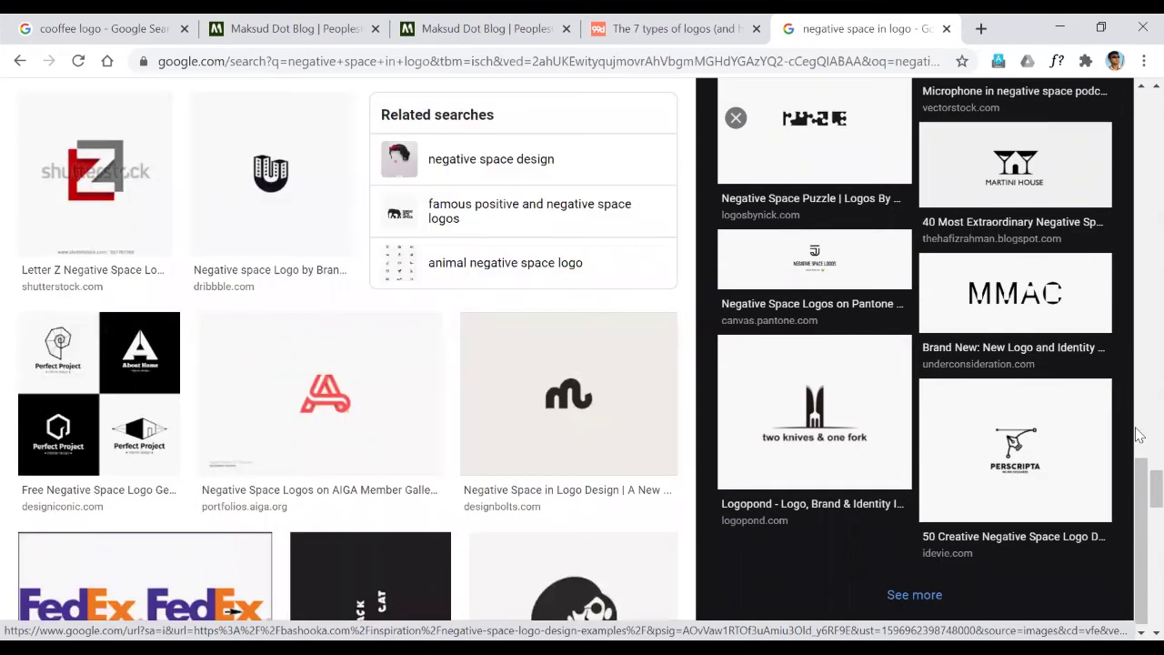
scroll(1139, 435, down, 10)
scroll(1139, 369, up, 5)
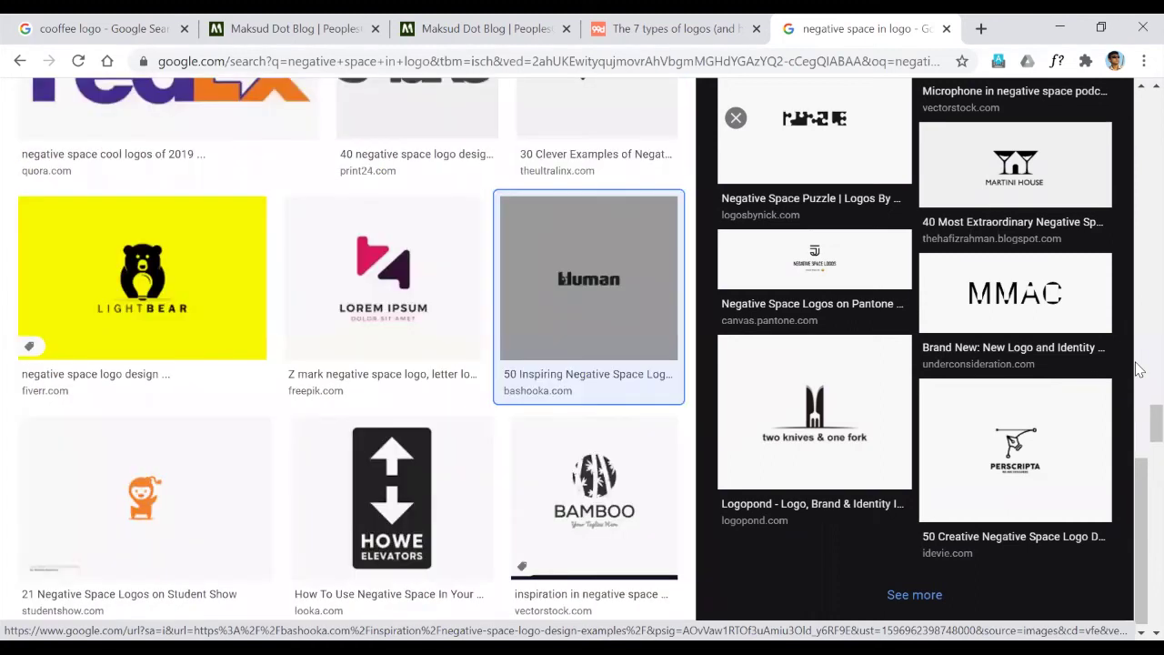
scroll(1139, 369, up, 5)
scroll(1139, 339, up, 5)
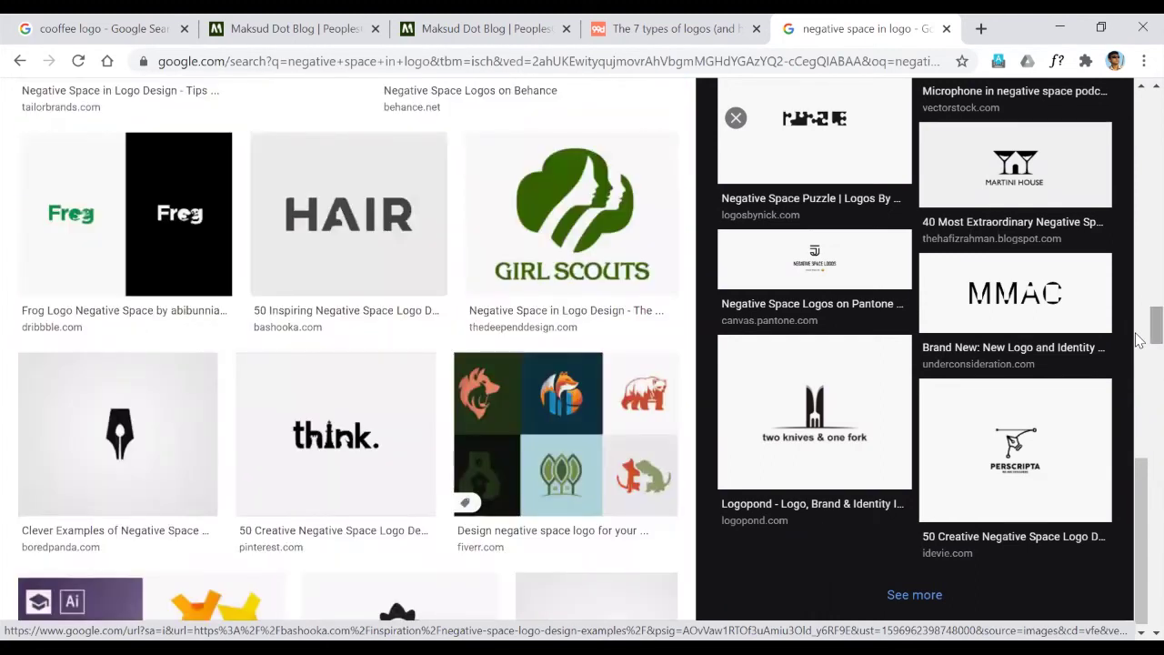
scroll(1139, 218, up, 5)
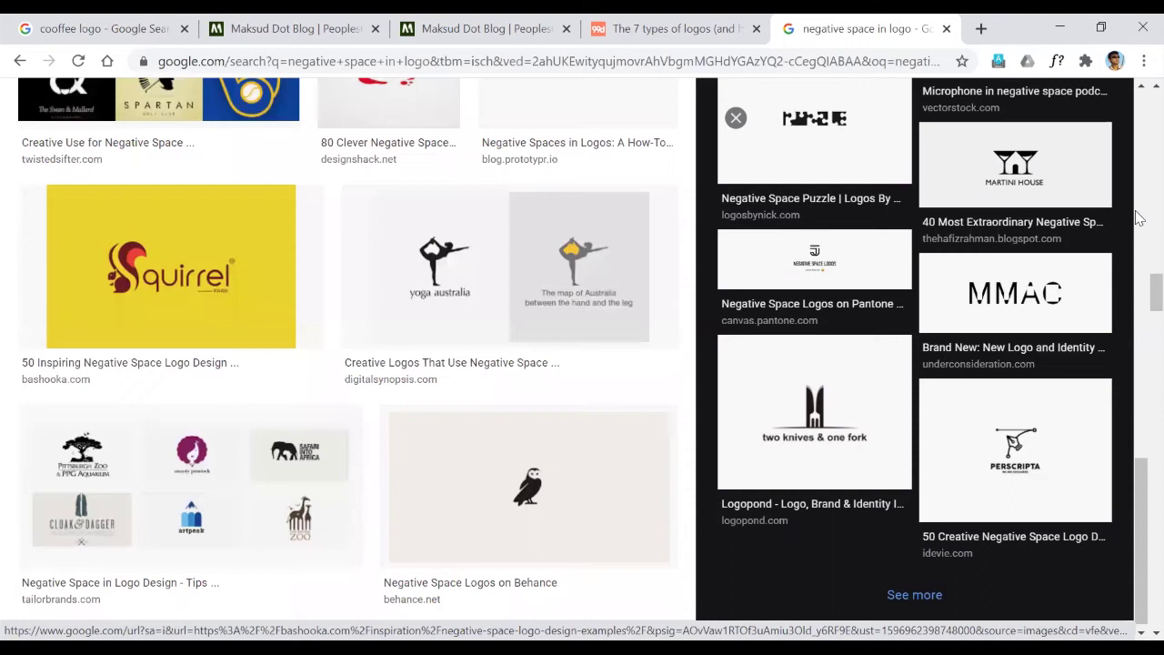
scroll(1140, 199, up, 5)
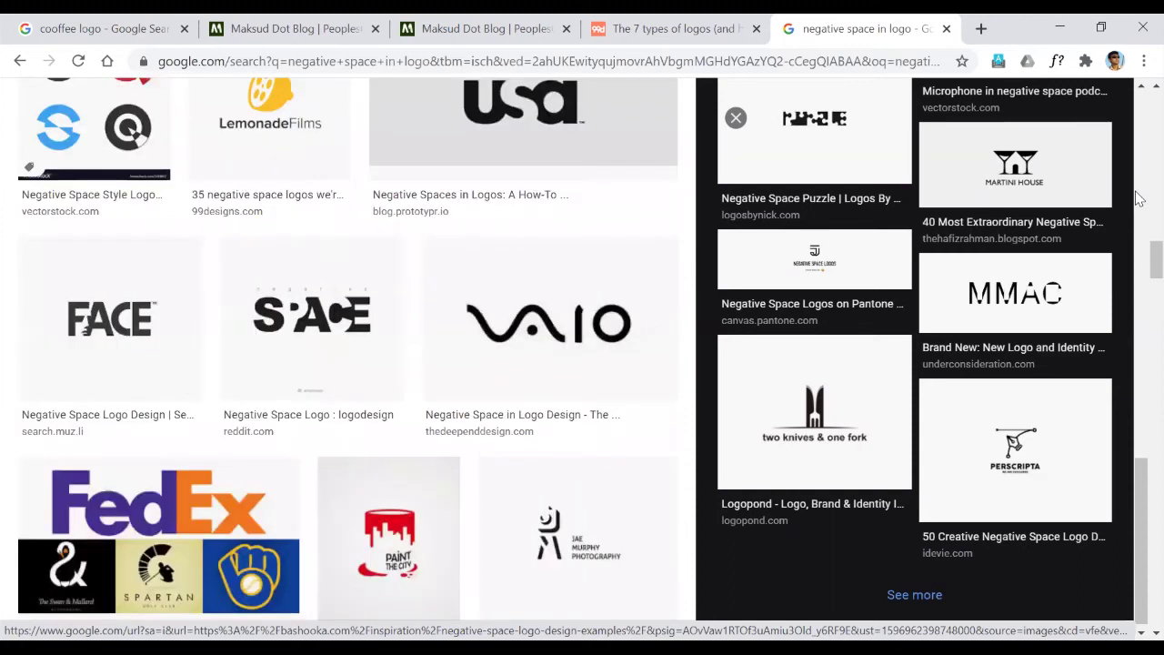
click(100, 296)
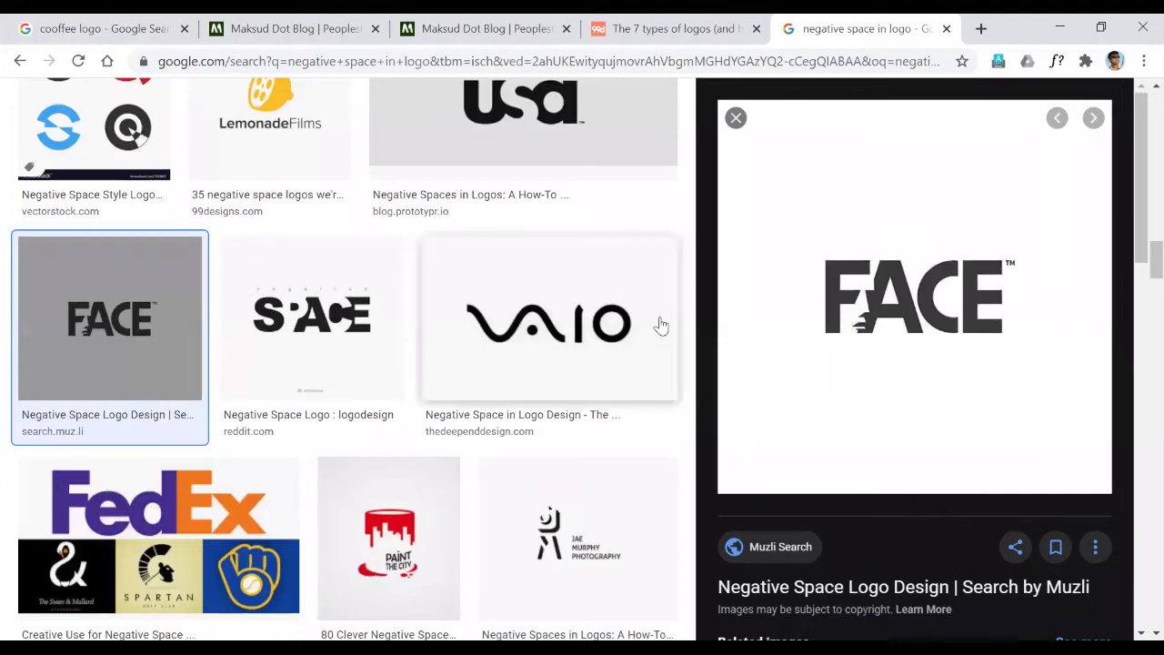
click(307, 297)
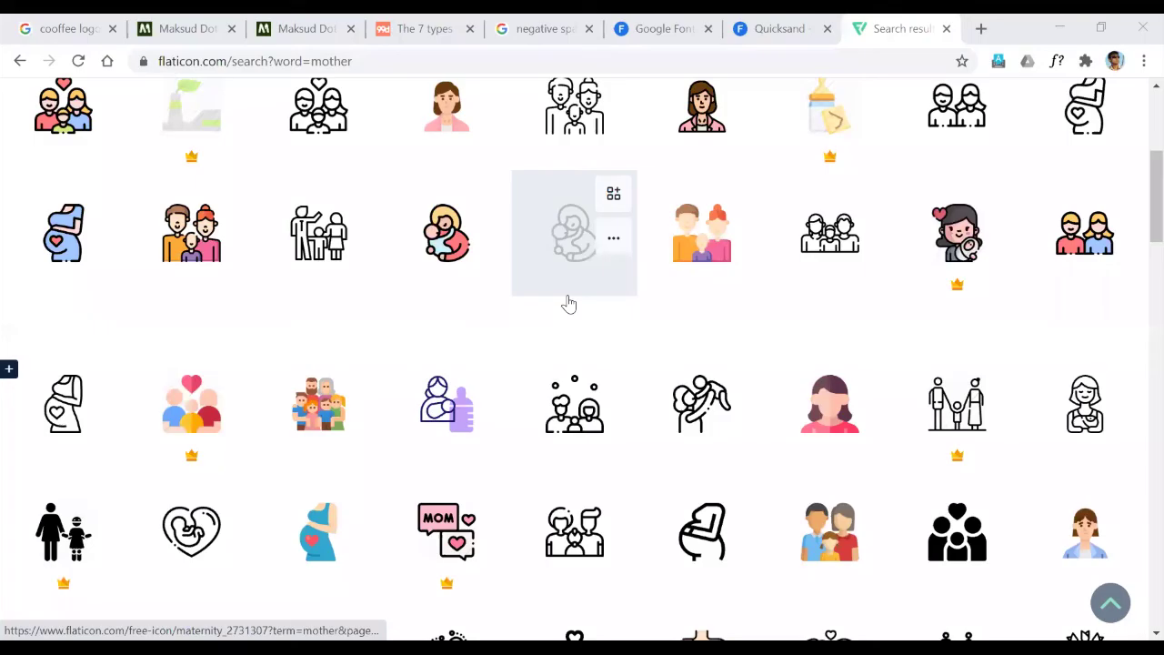
Step: Examine the mother and child icons on the first page of Flaticon's "mother" results
click(567, 296)
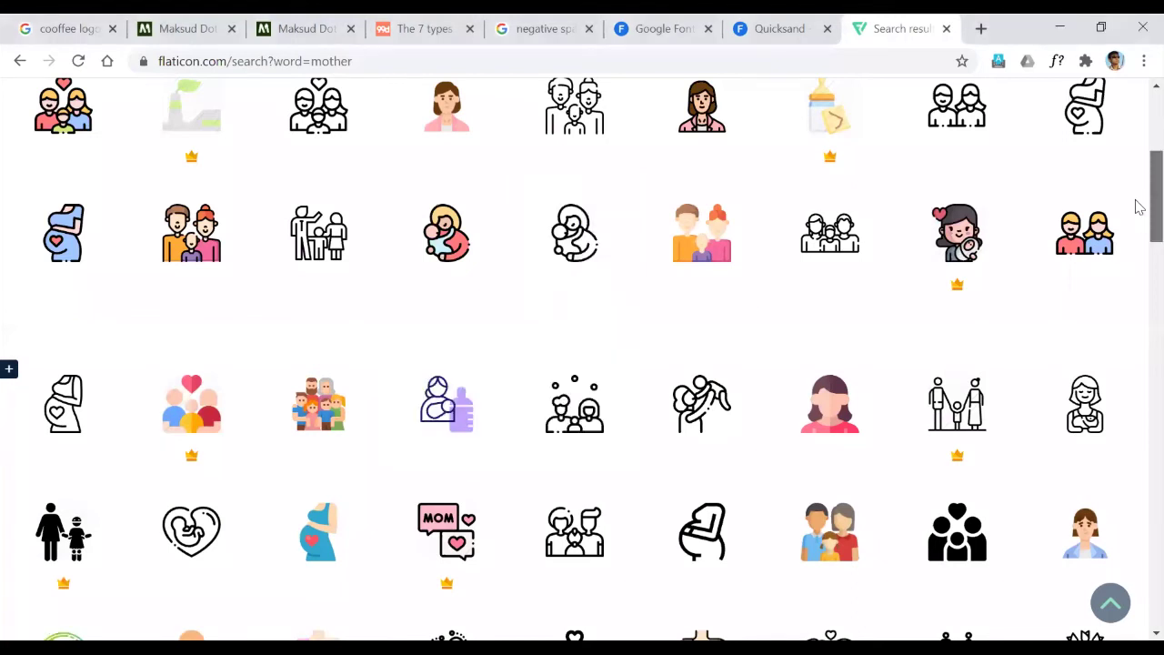
scroll(1136, 218, down, 2)
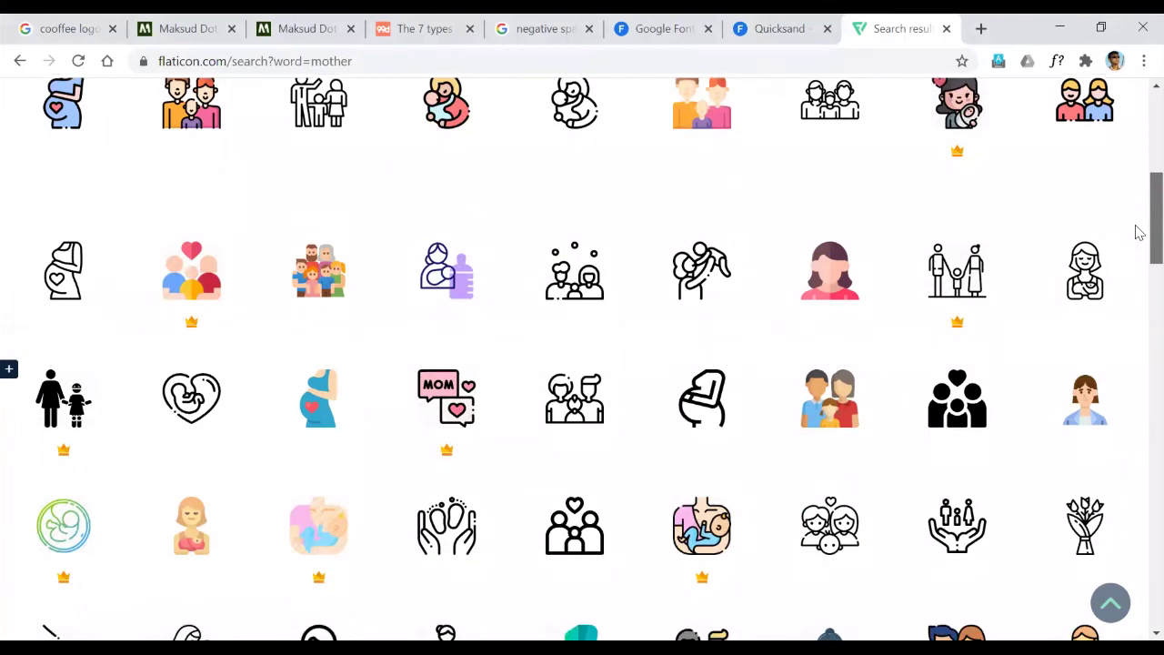
scroll(1136, 237, down, 2)
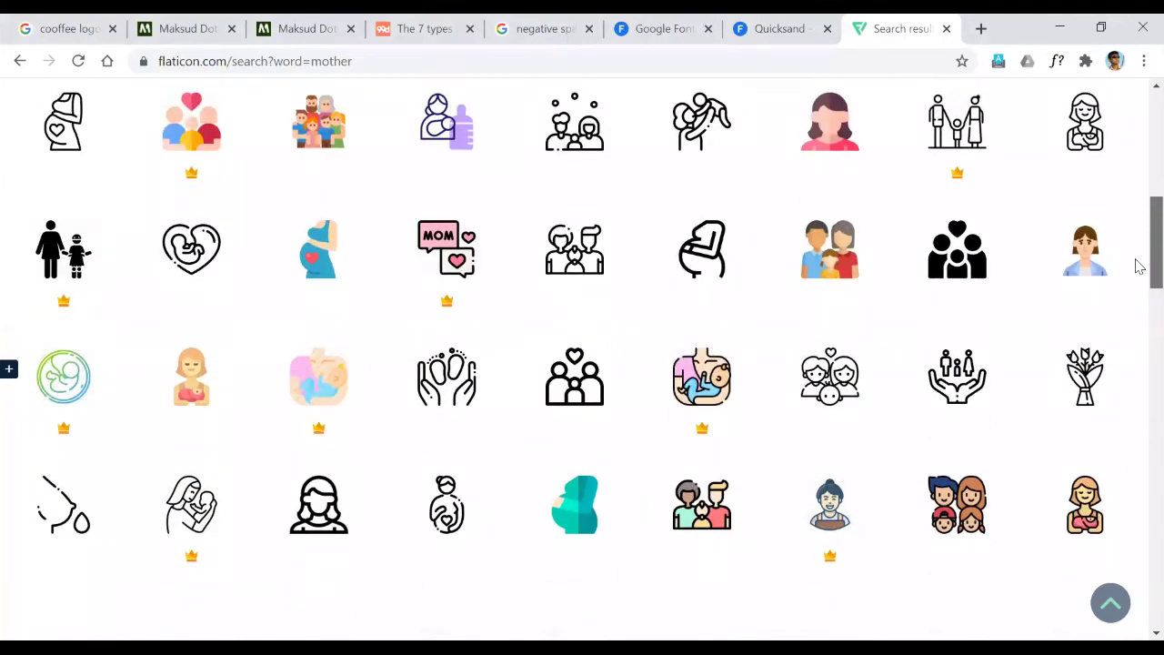
scroll(1137, 263, down, 1)
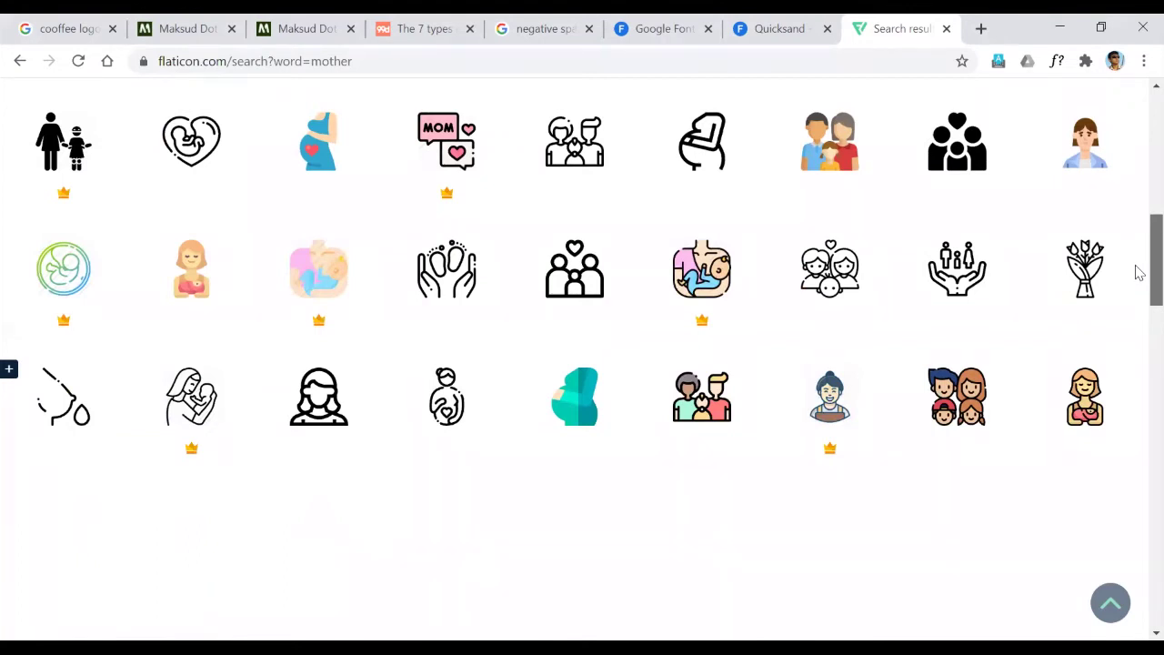
scroll(1137, 273, down, 3)
drag(1138, 311, 1136, 208)
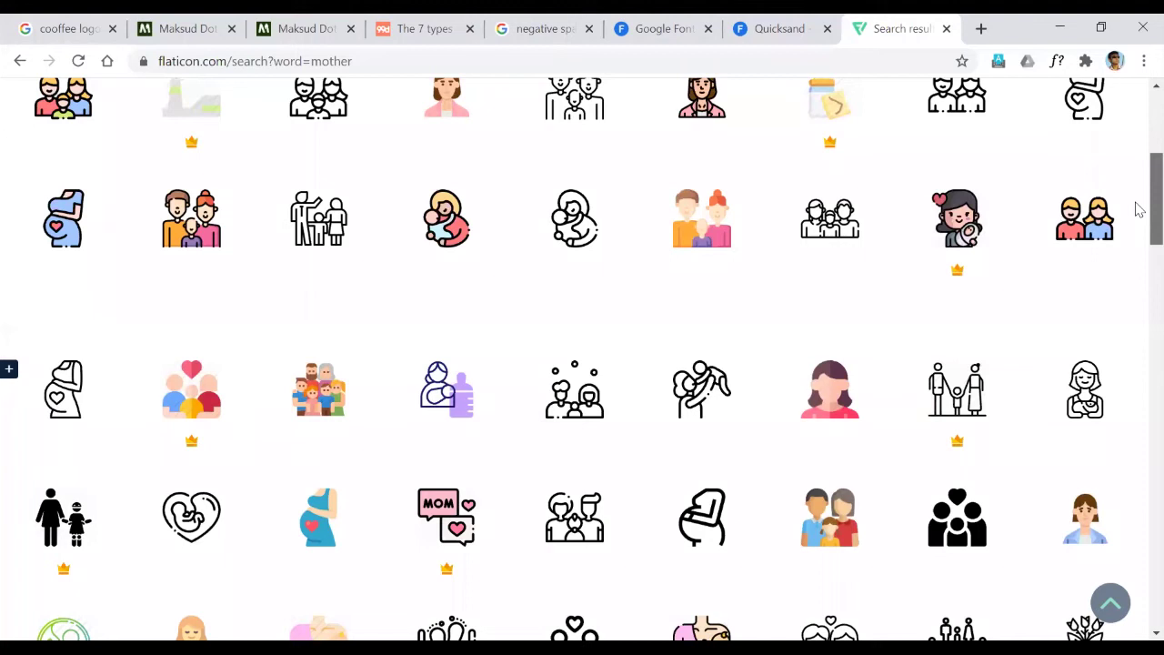
drag(1136, 209, 1133, 532)
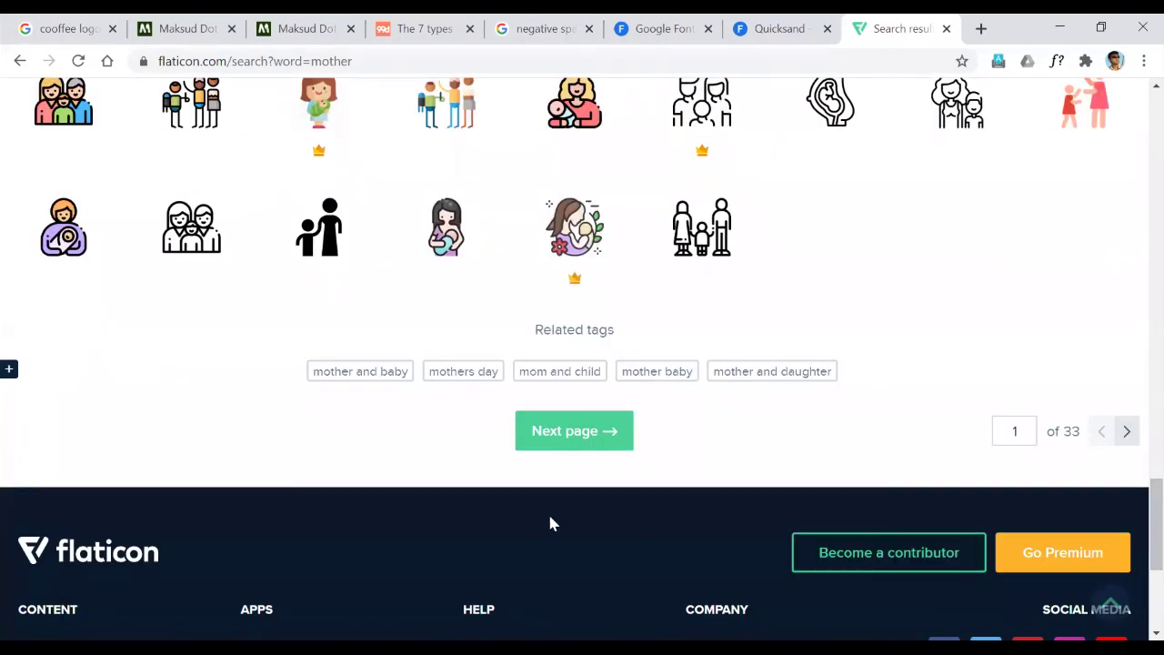
Step: Open page 2 of the "mother" icon results and look through its icons, including the baby inside a heart outline
click(559, 436)
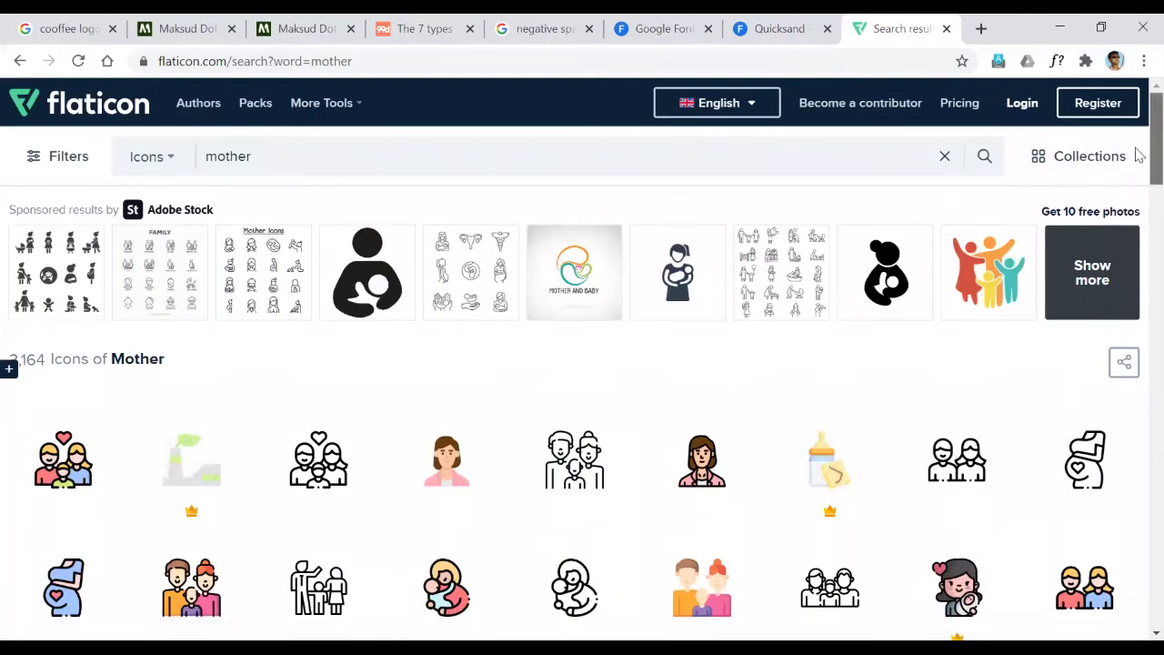
scroll(1139, 186, down, 3)
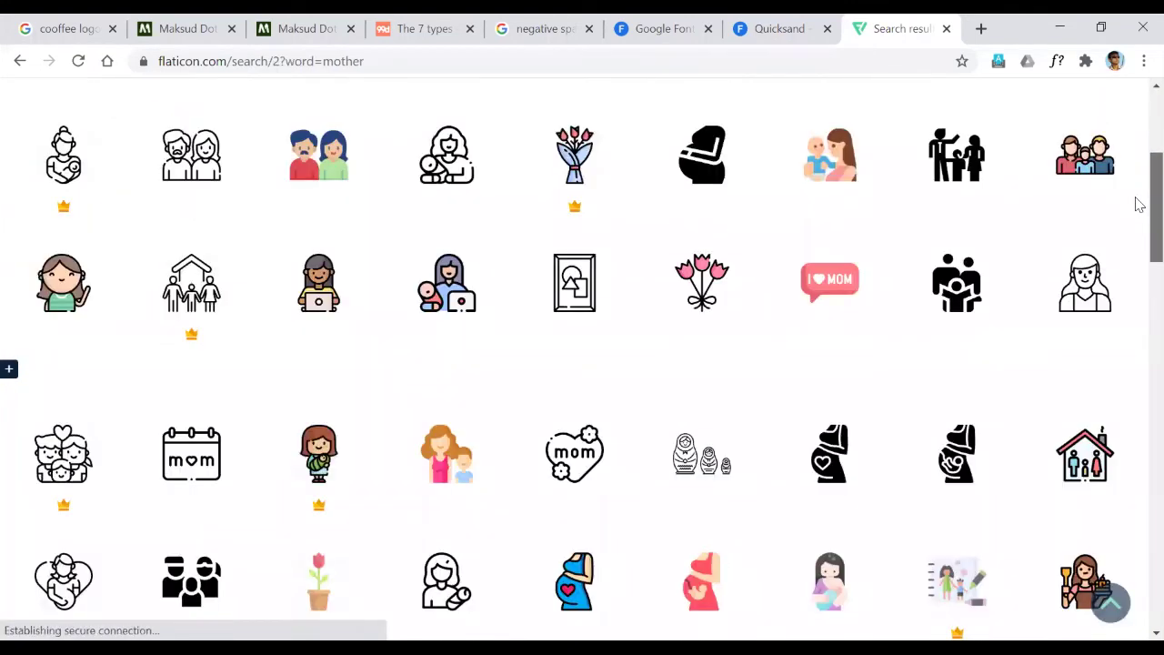
scroll(1137, 204, down, 2)
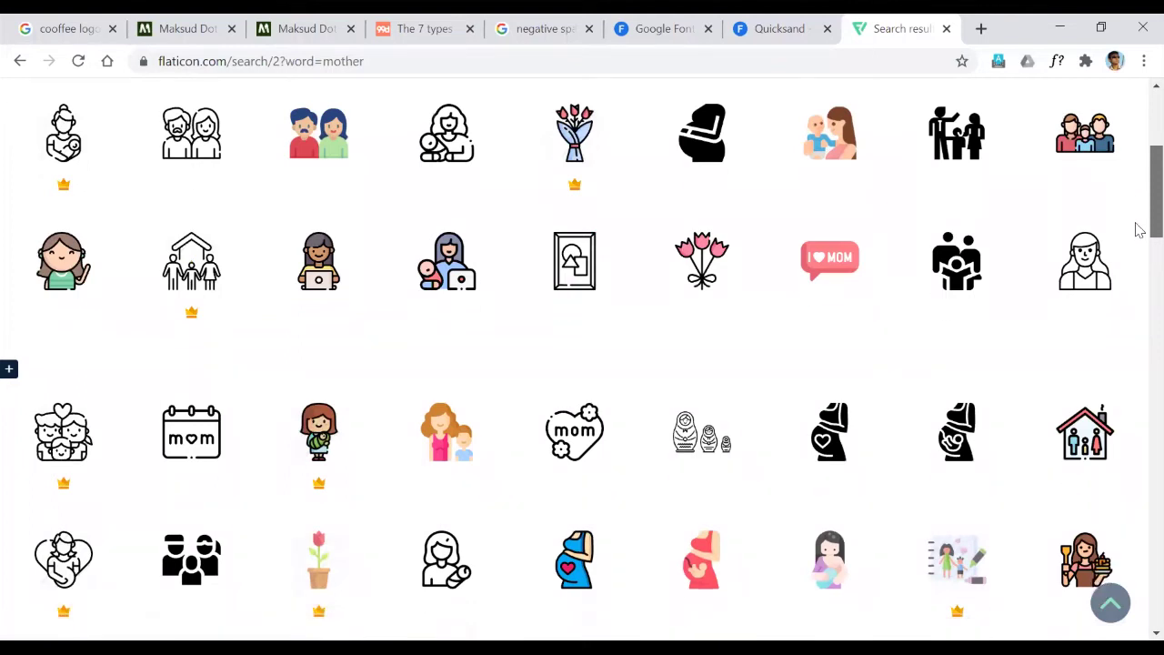
scroll(1138, 238, down, 1)
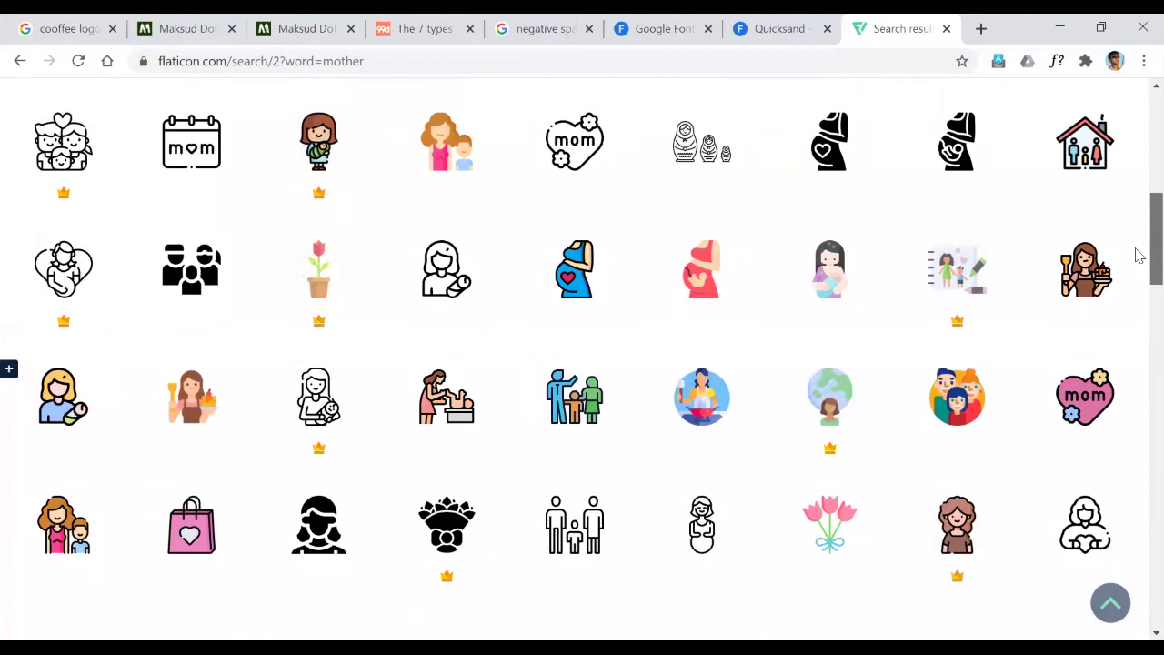
scroll(1137, 268, down, 2)
scroll(1138, 289, down, 6)
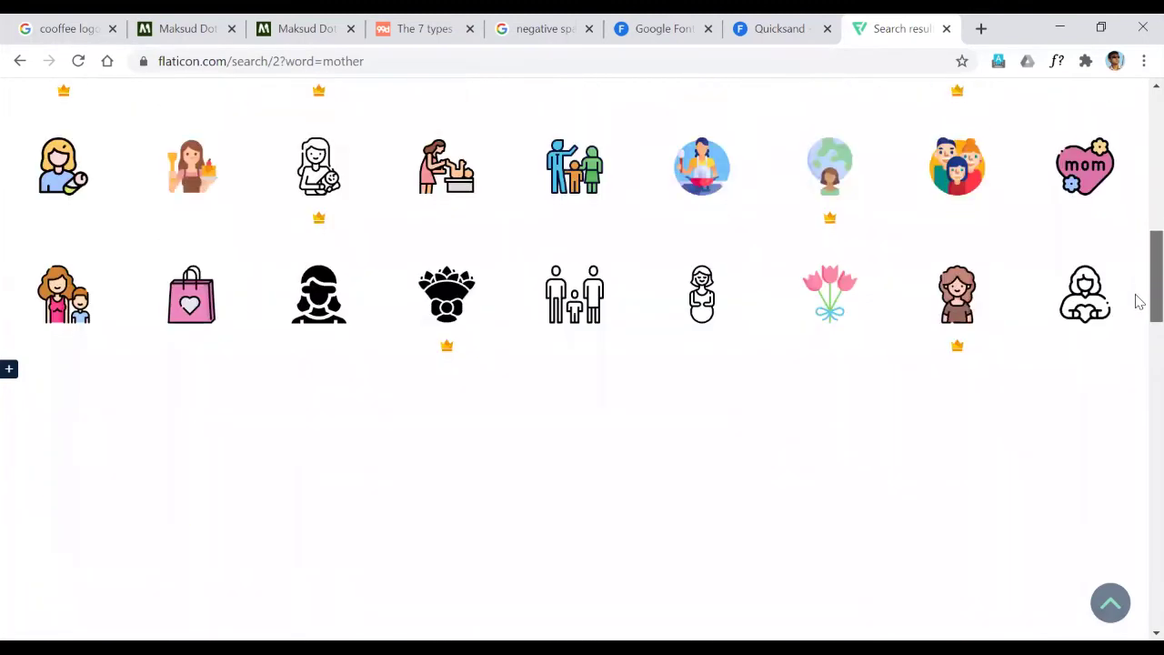
scroll(1139, 391, down, 3)
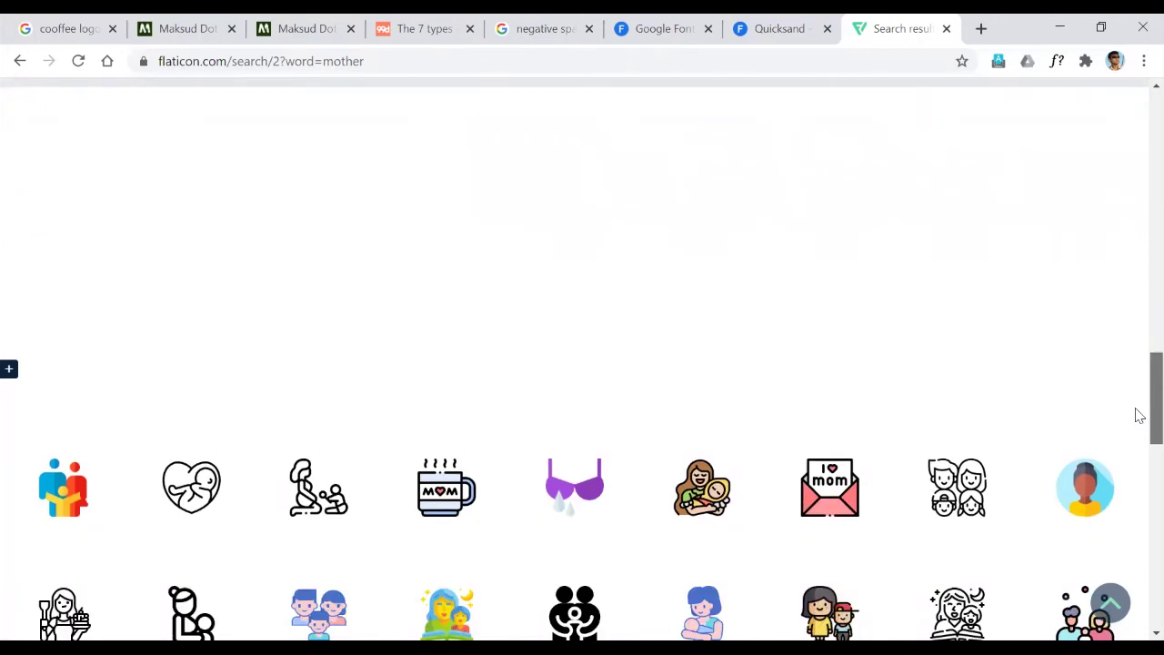
scroll(1138, 427, down, 1)
scroll(1139, 437, down, 1)
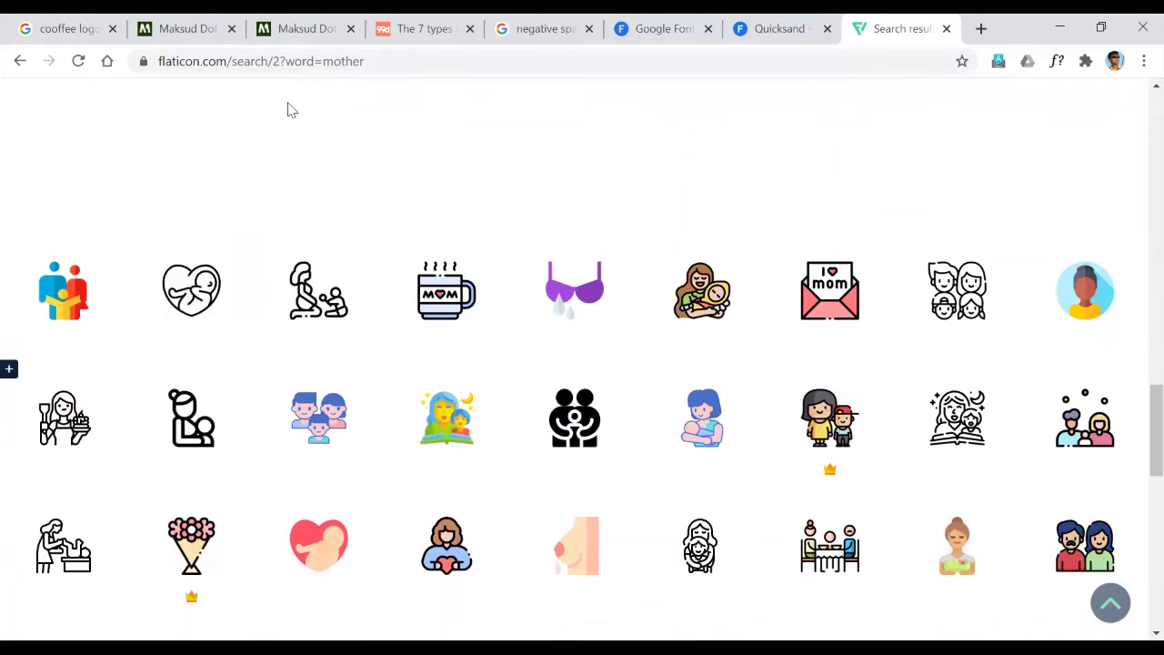
mouse_move(178, 320)
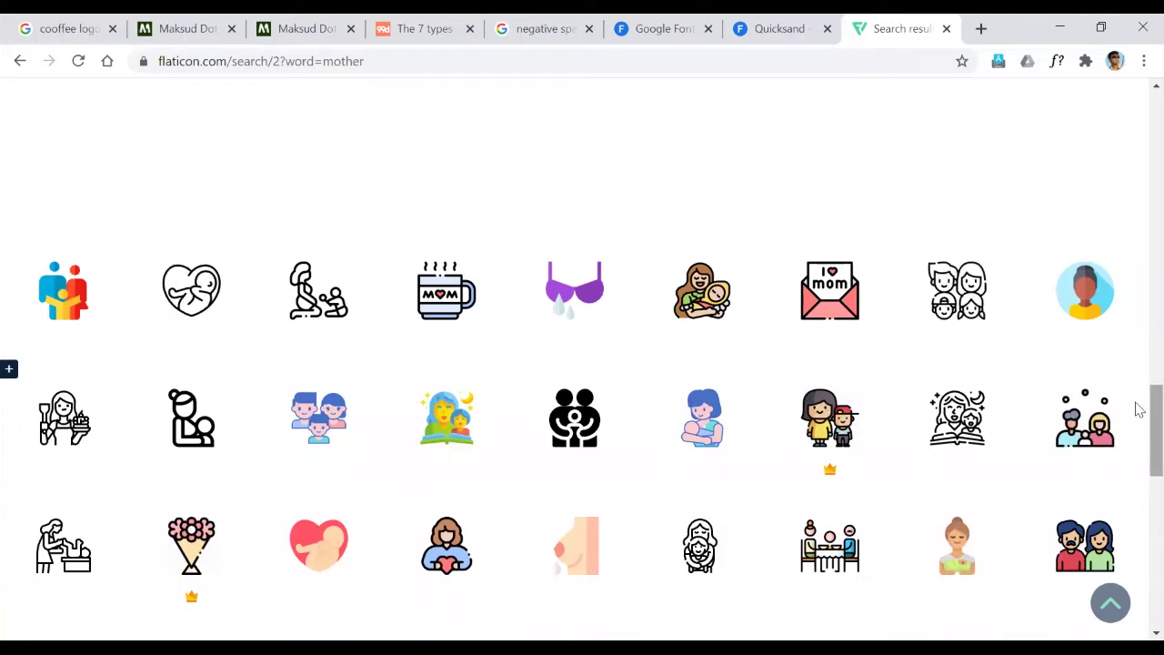
scroll(1137, 427, down, 3)
scroll(1137, 460, down, 3)
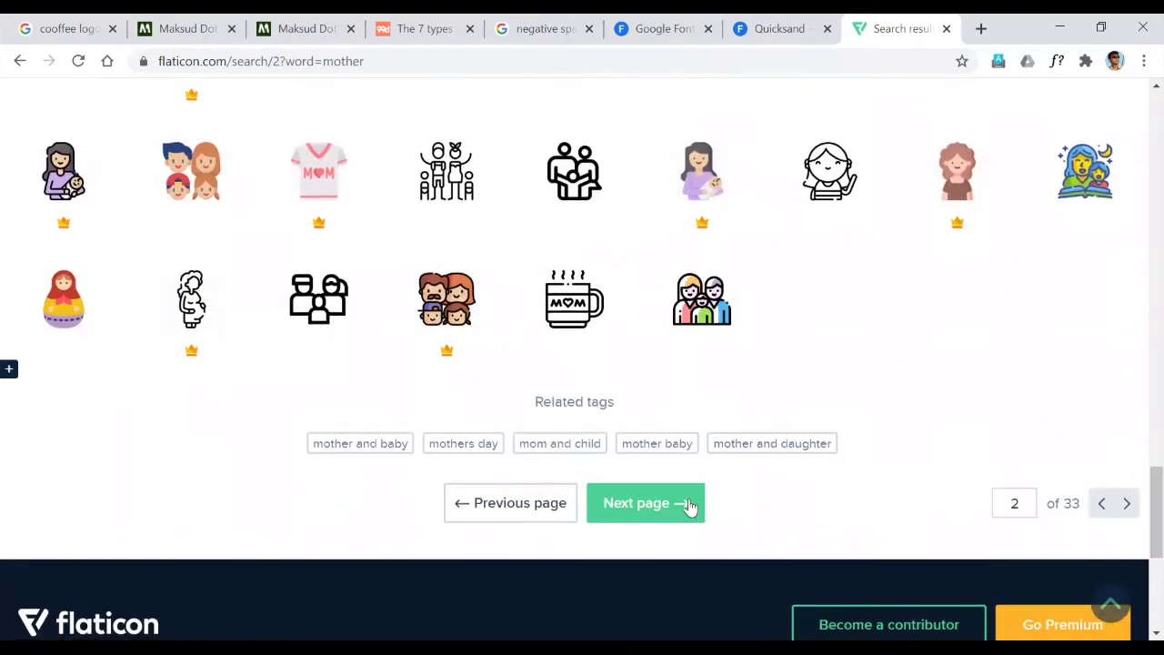
Step: Go to page 3 of the "mother" icon results and examine its icons through to the end of the page
click(669, 501)
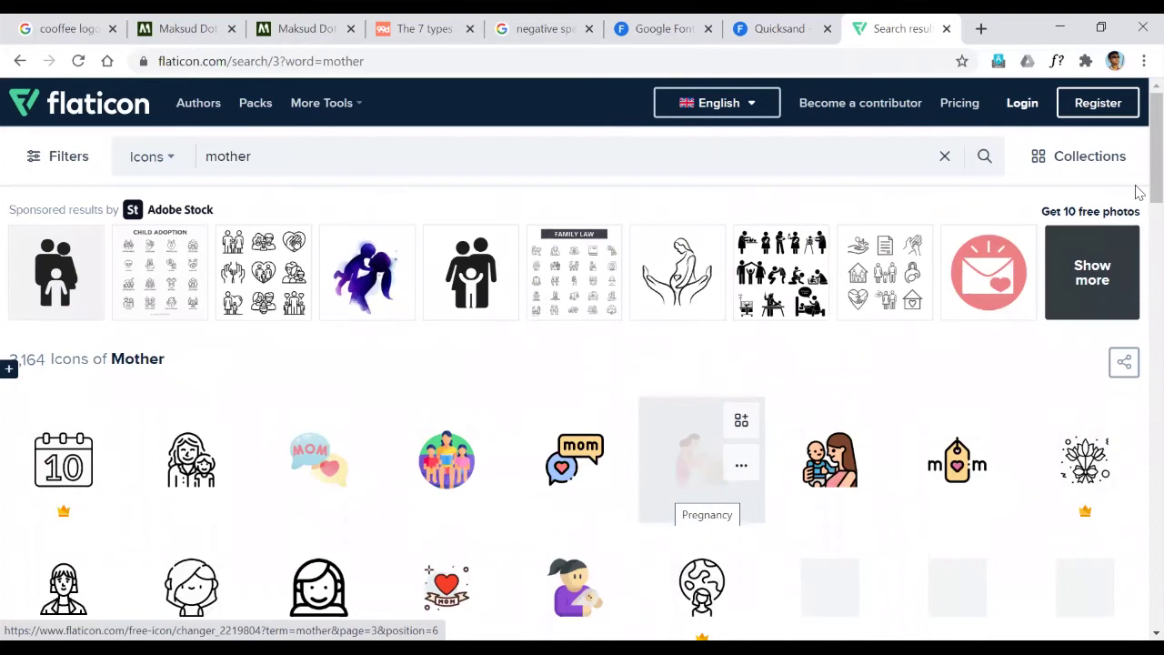
scroll(1137, 157, down, 3)
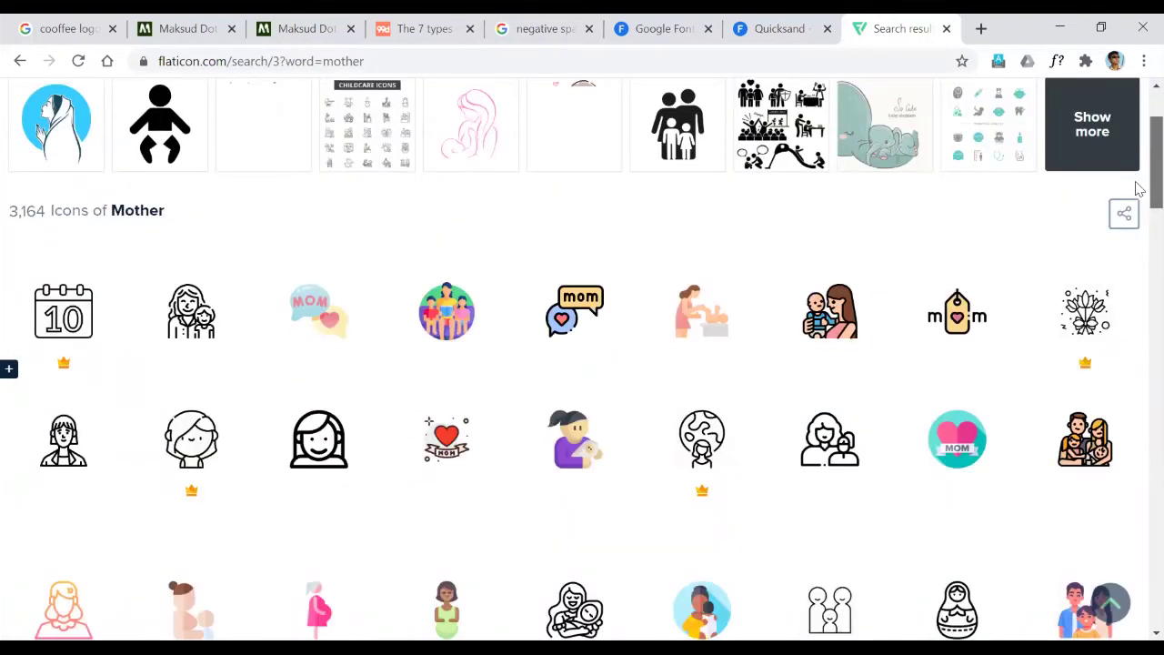
scroll(1138, 209, down, 2)
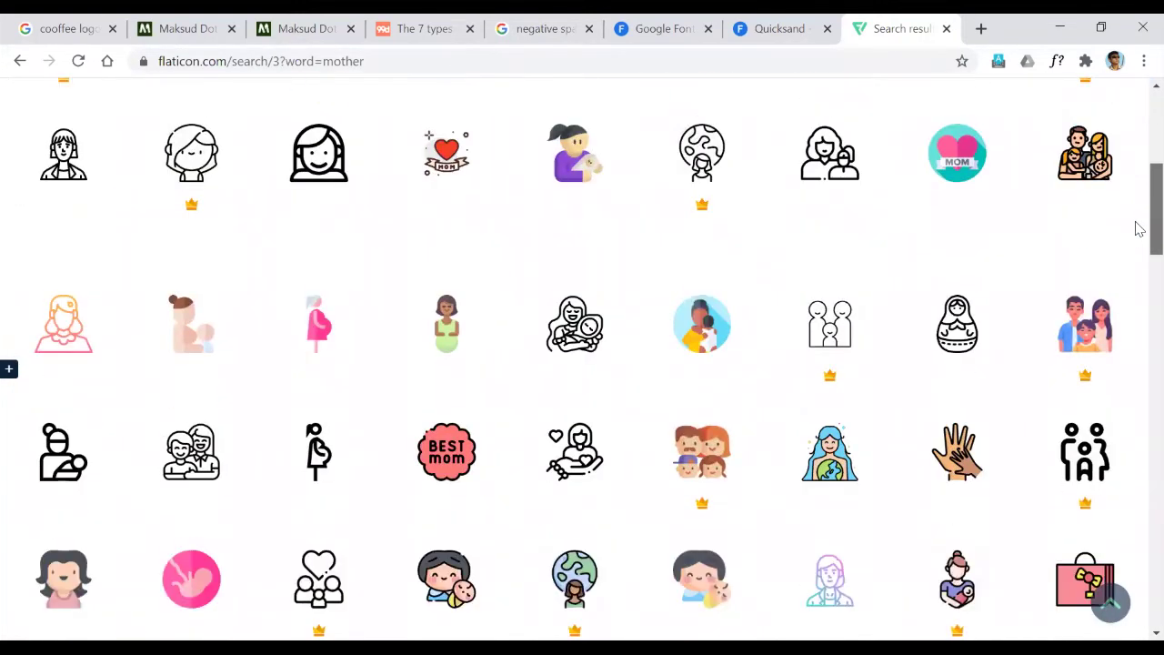
scroll(1138, 236, down, 2)
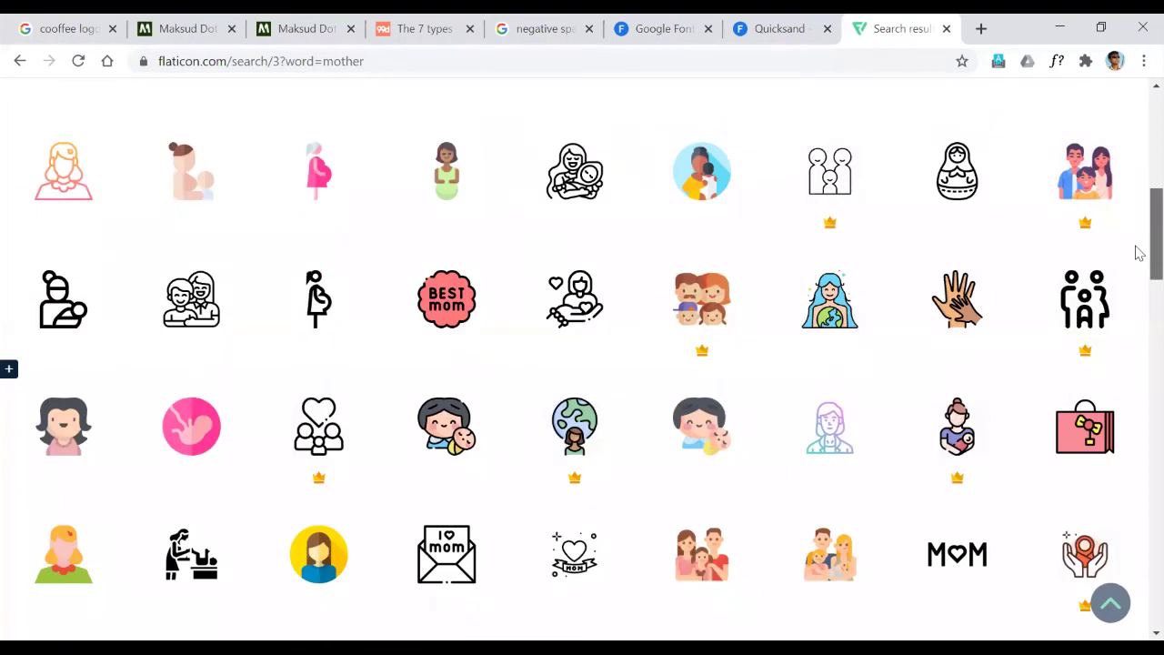
scroll(1137, 259, down, 2)
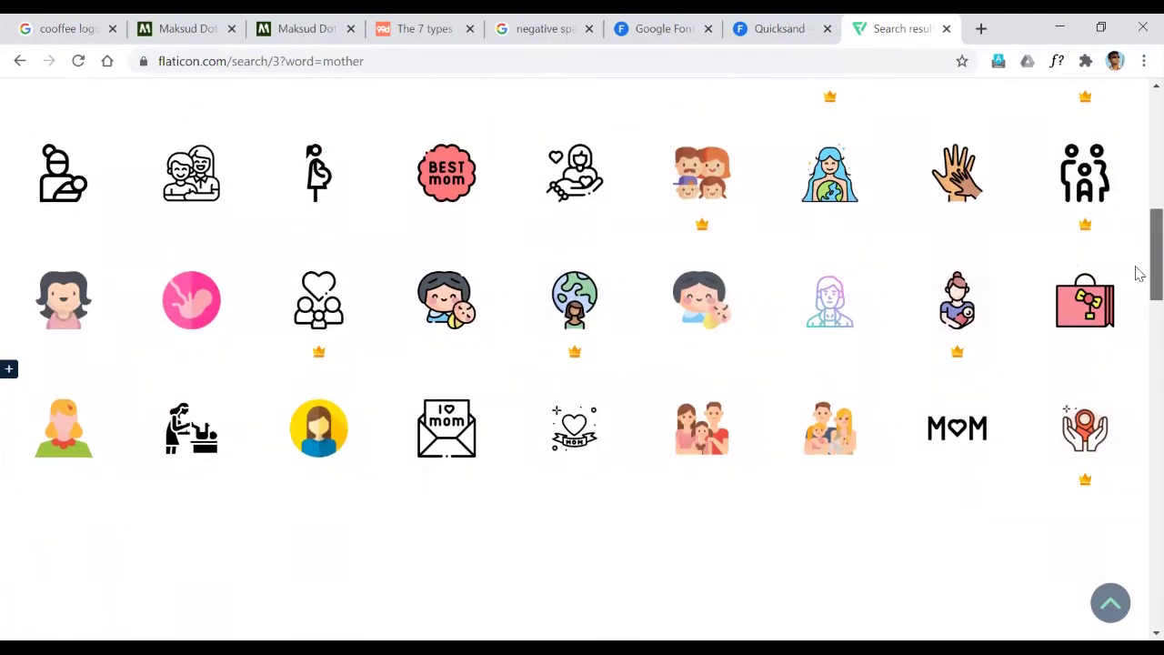
scroll(1136, 270, up, 1)
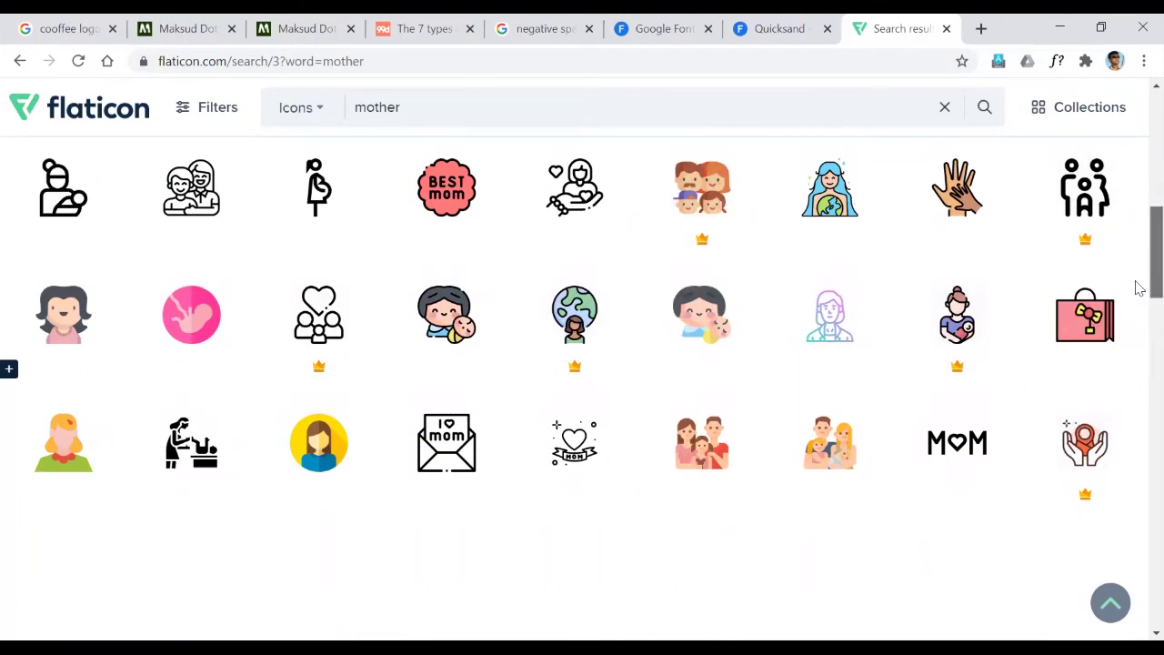
scroll(1136, 310, down, 4)
scroll(1138, 346, down, 5)
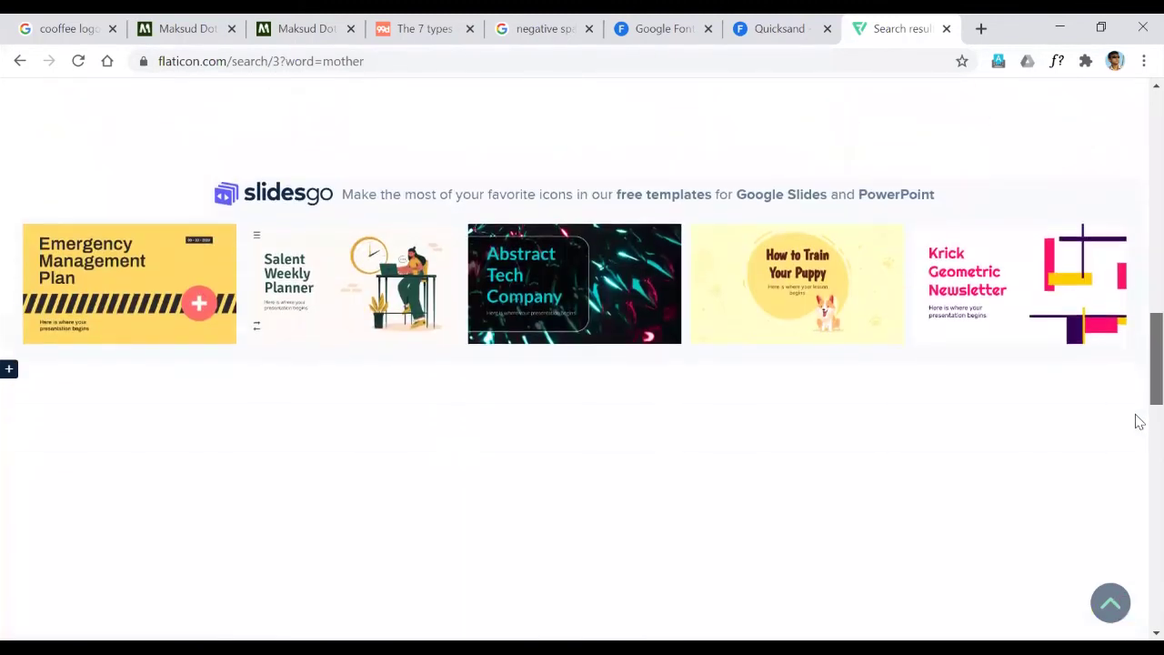
scroll(1138, 419, up, 1)
scroll(1136, 437, down, 3)
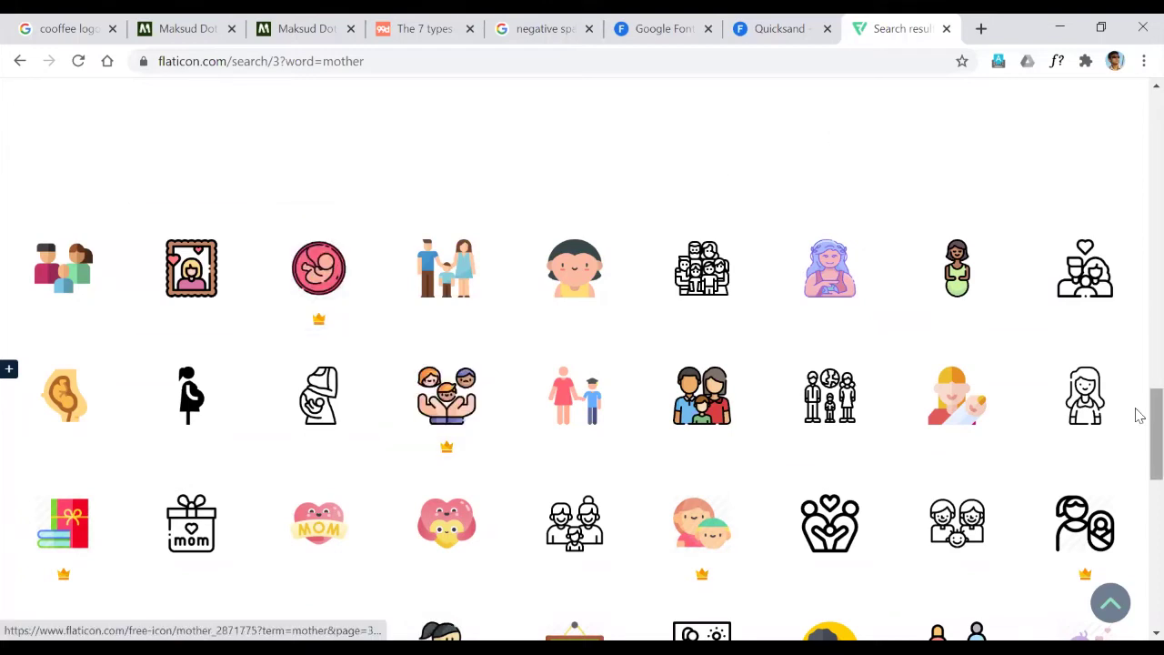
scroll(1138, 437, down, 5)
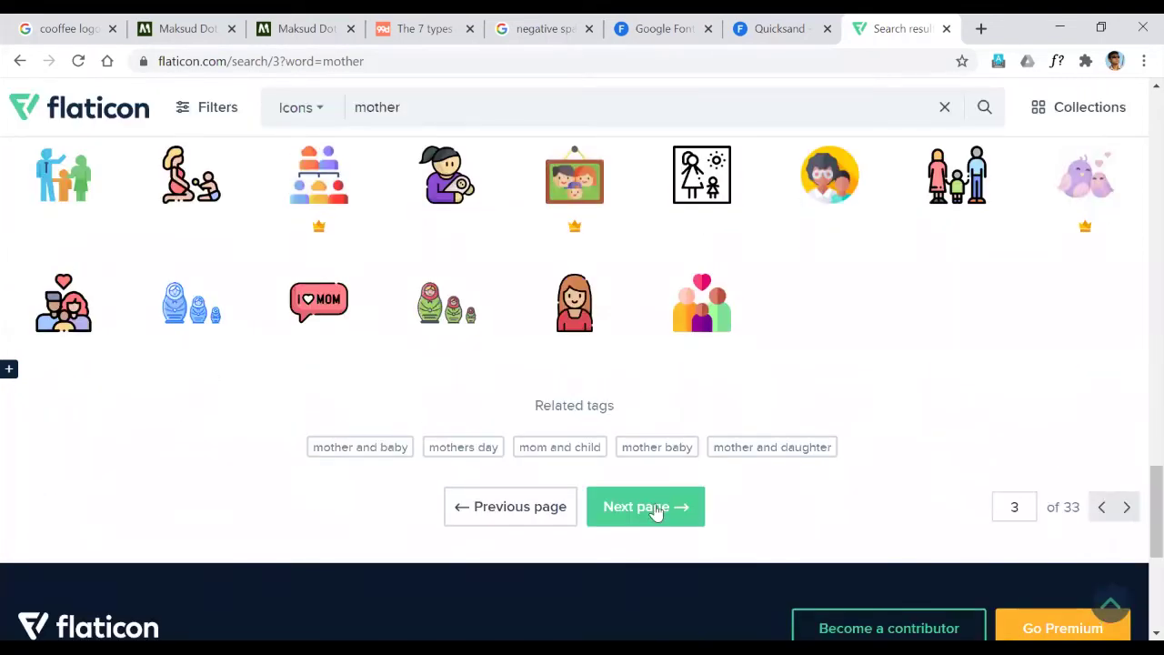
Step: Open page 4 of the "mother" icon results and look through its icons to the end of the page
click(641, 506)
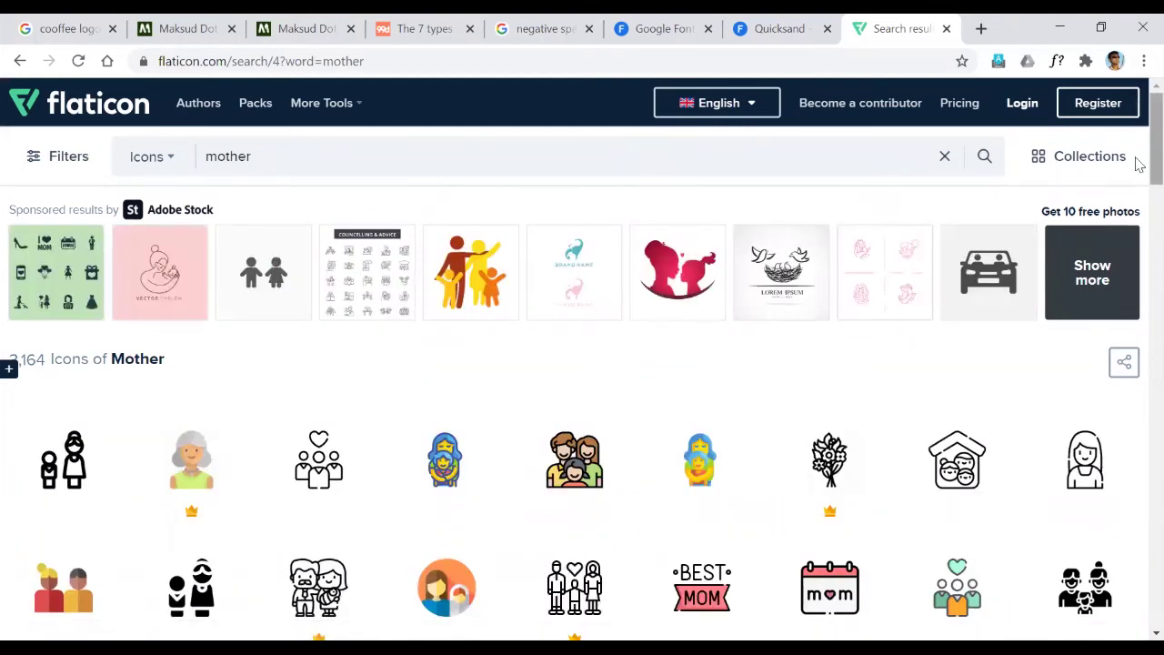
scroll(1139, 164, down, 5)
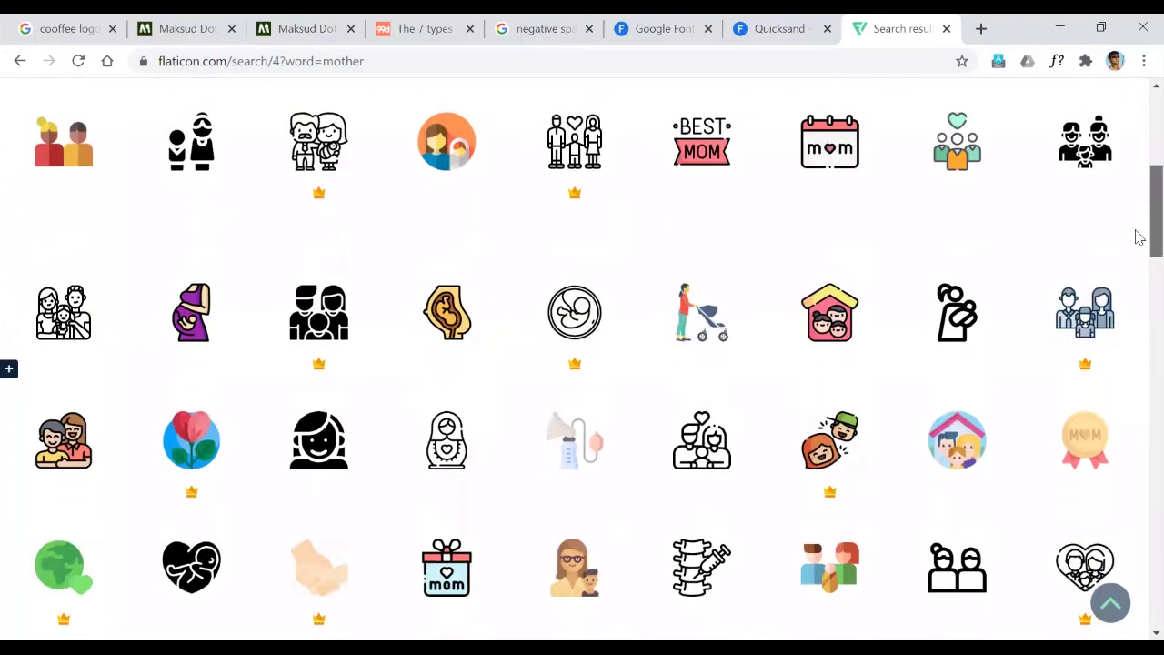
scroll(1135, 250, down, 1)
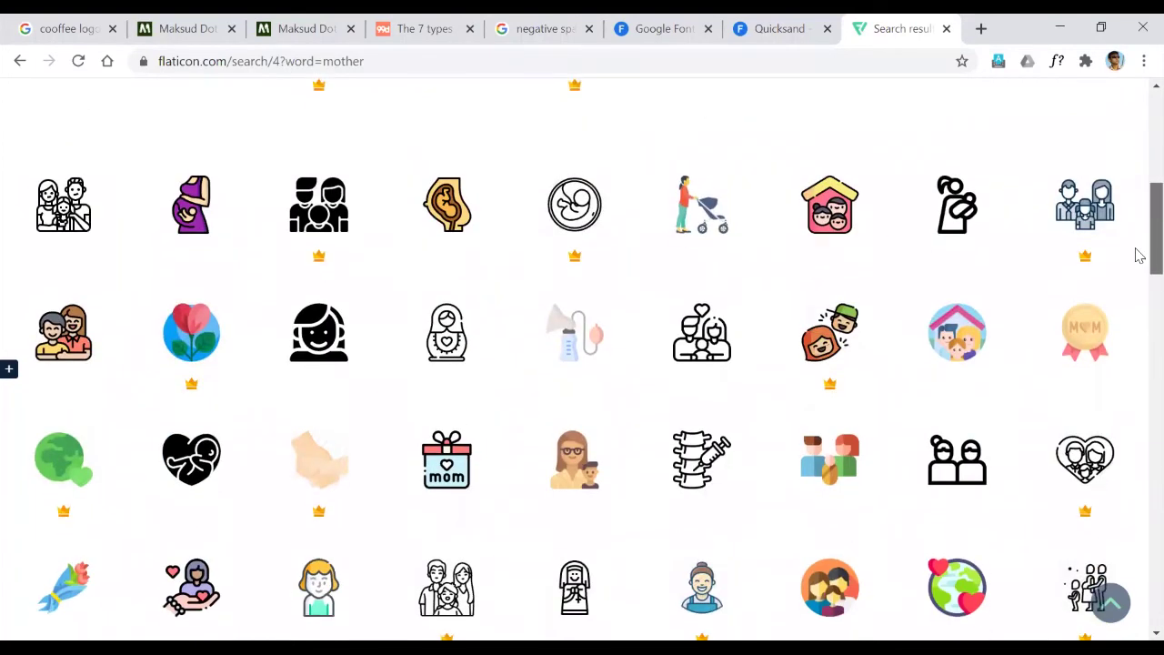
scroll(1137, 273, down, 2)
scroll(1136, 291, down, 2)
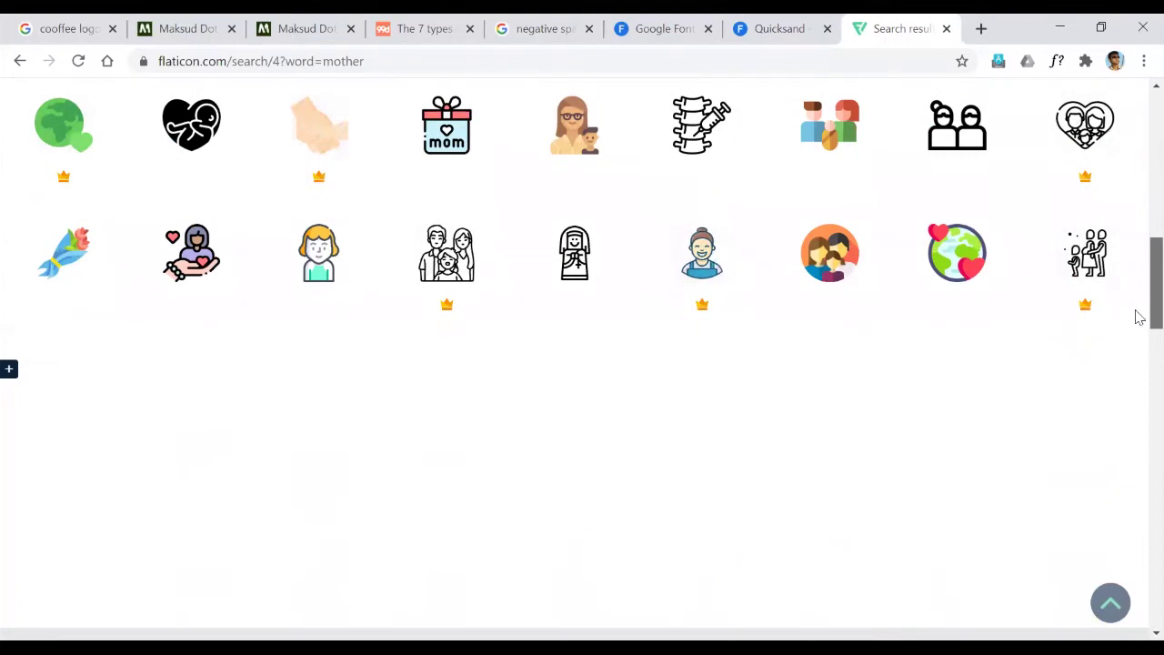
scroll(1136, 364, down, 3)
scroll(1140, 437, down, 3)
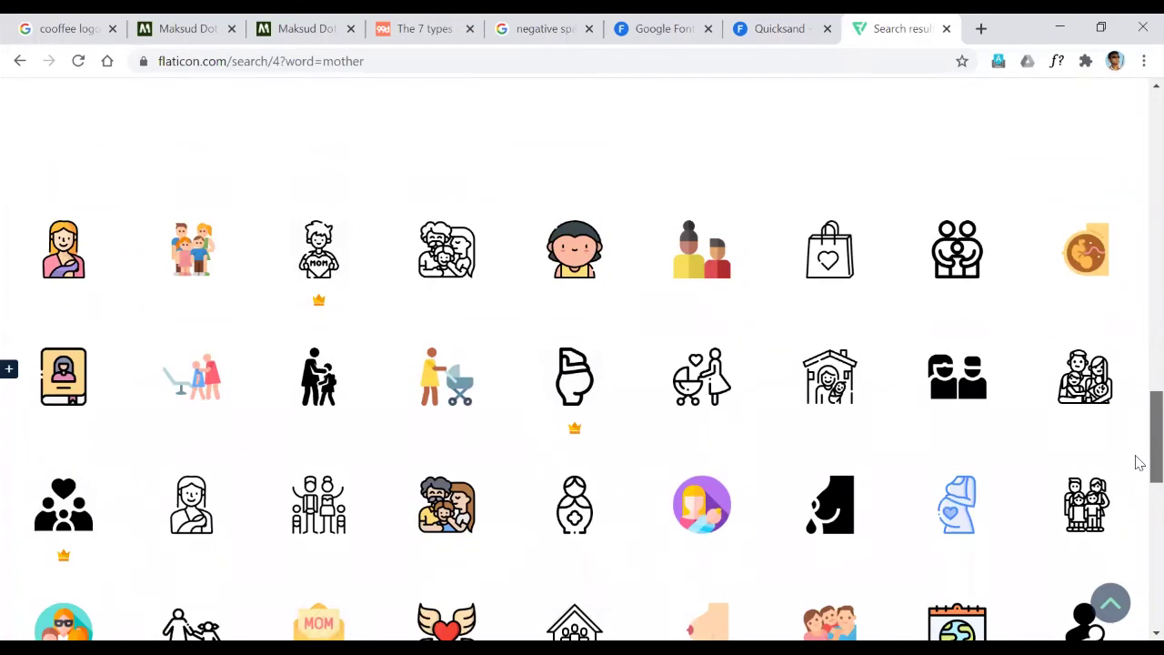
scroll(1139, 462, down, 3)
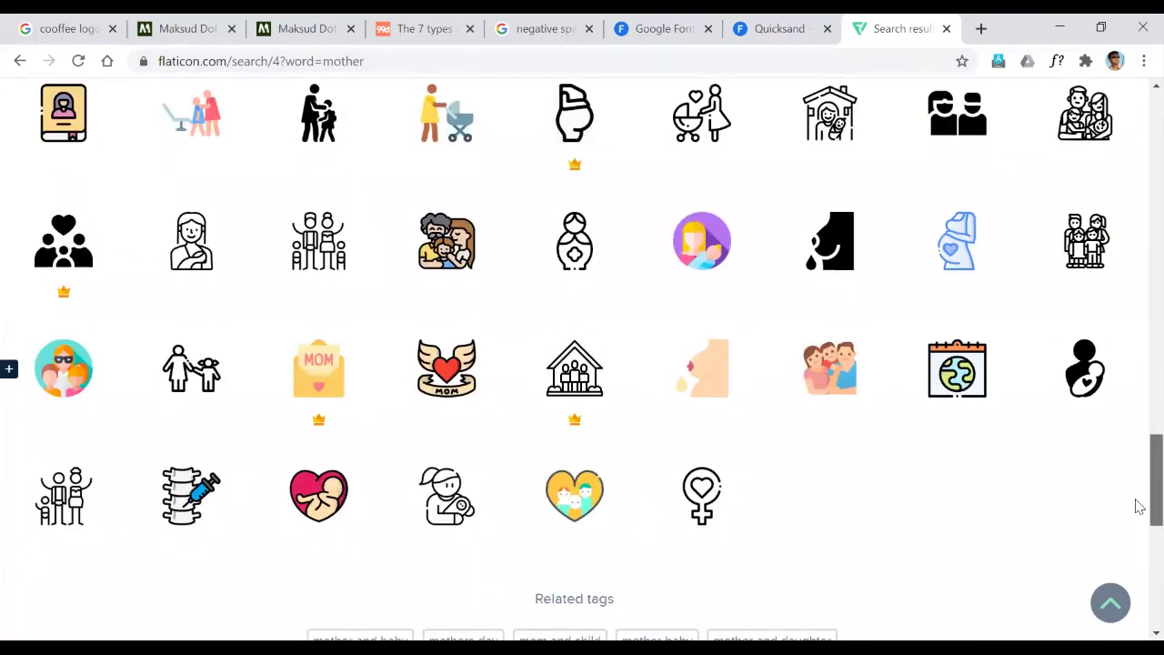
scroll(1140, 514, down, 1)
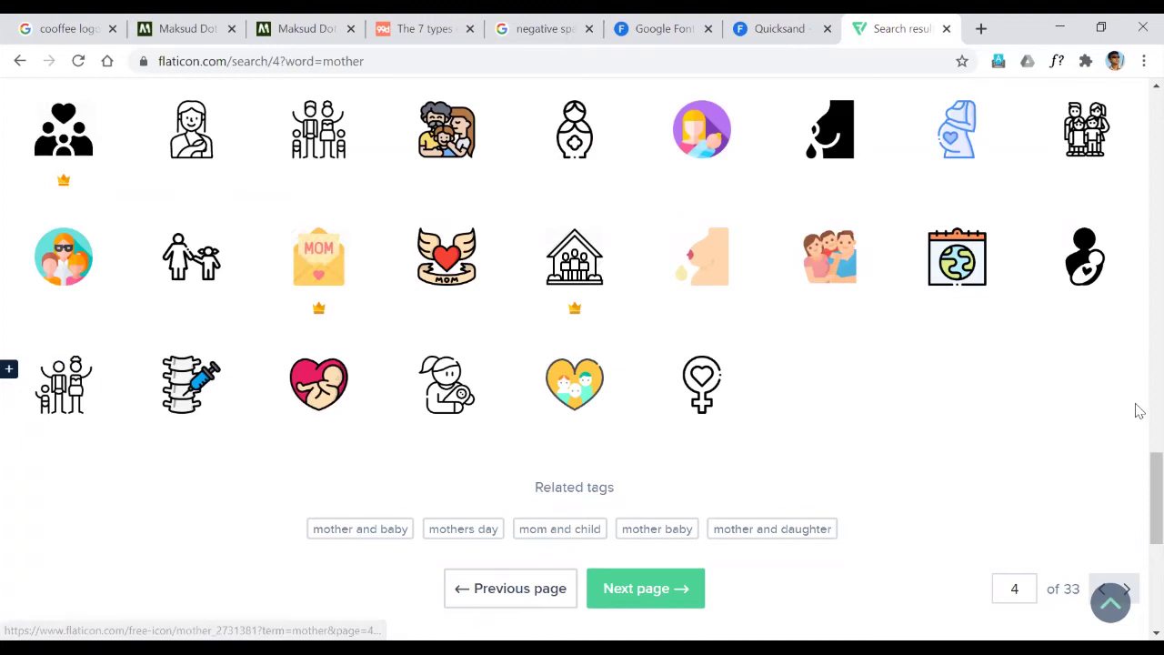
Step: Return to the first page of "mother" results and open the baby-in-heart "Pregnant" icon in its black Lineal version
click(16, 63)
click(16, 63)
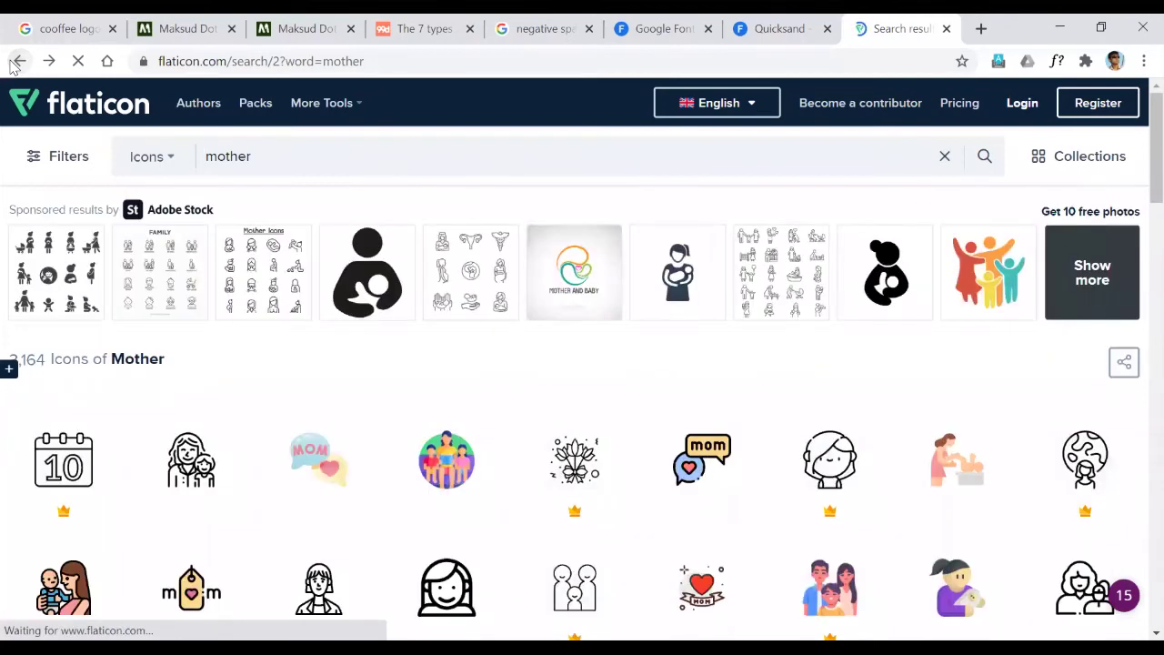
click(16, 63)
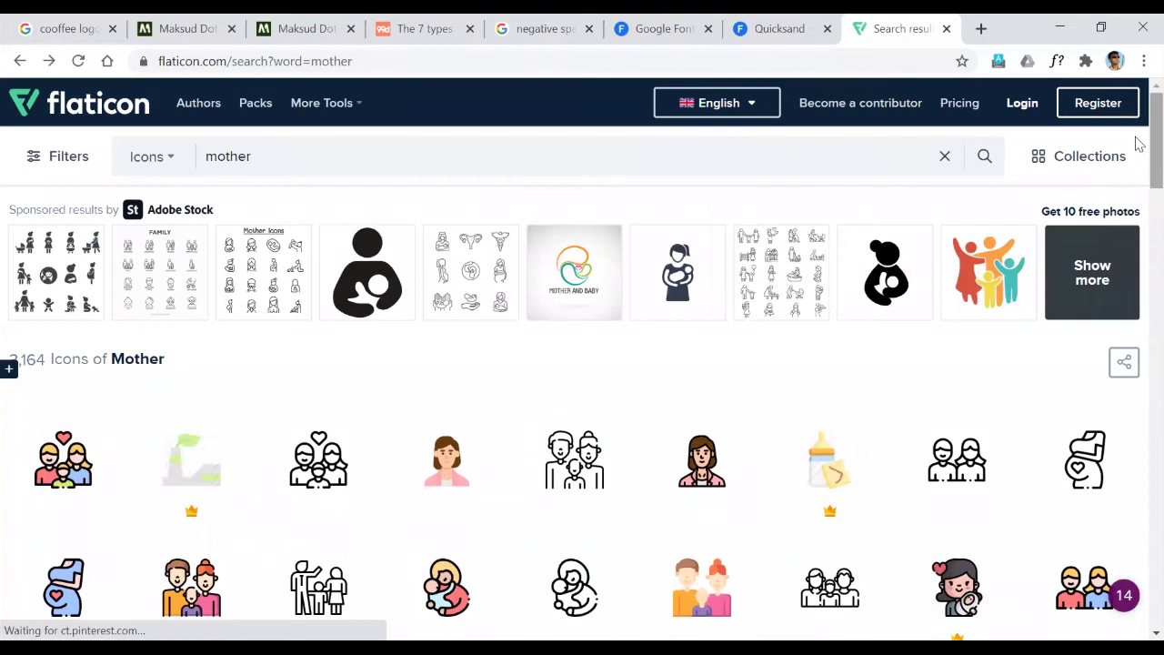
scroll(1137, 132, down, 2)
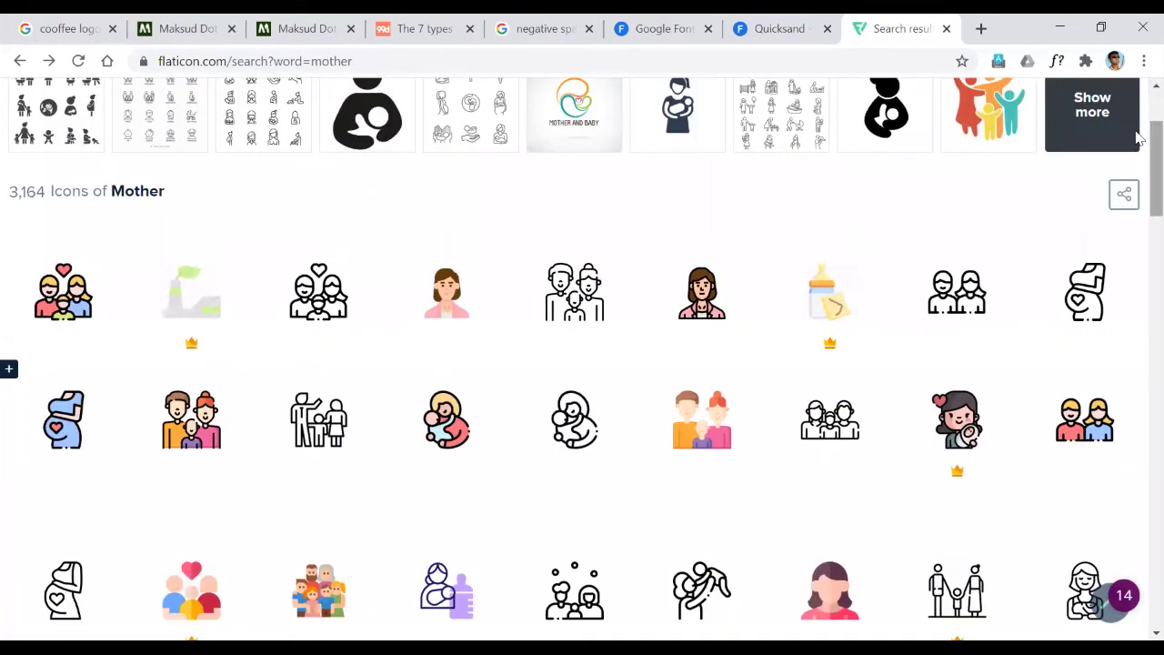
scroll(1139, 364, down, 10)
scroll(1140, 382, down, 5)
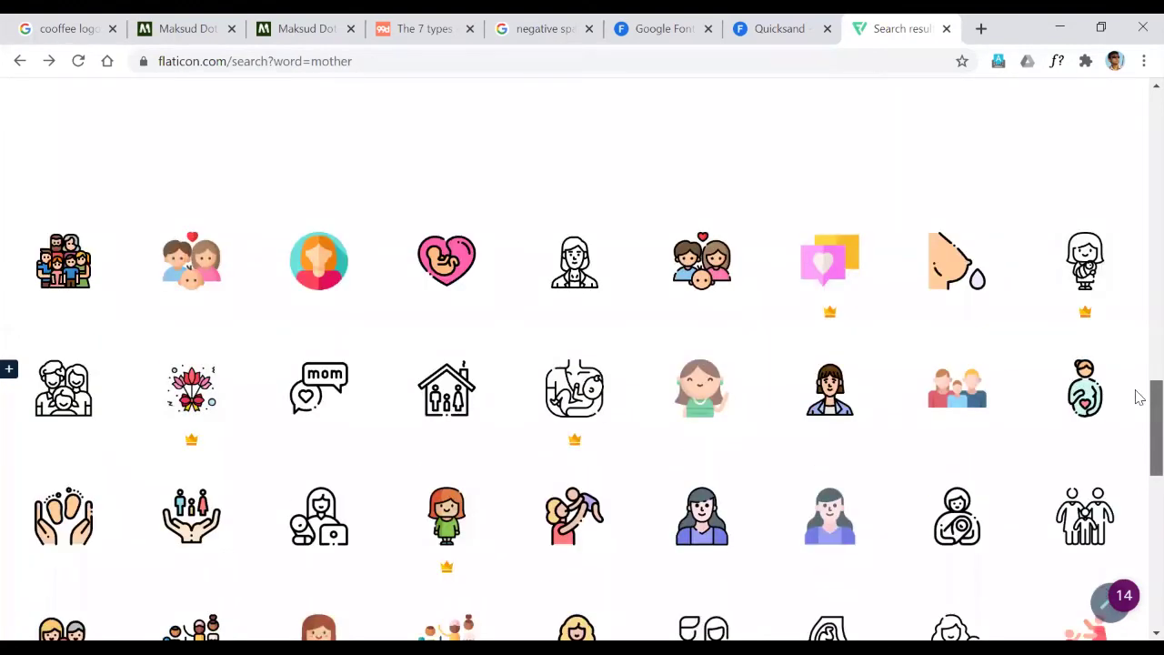
click(445, 267)
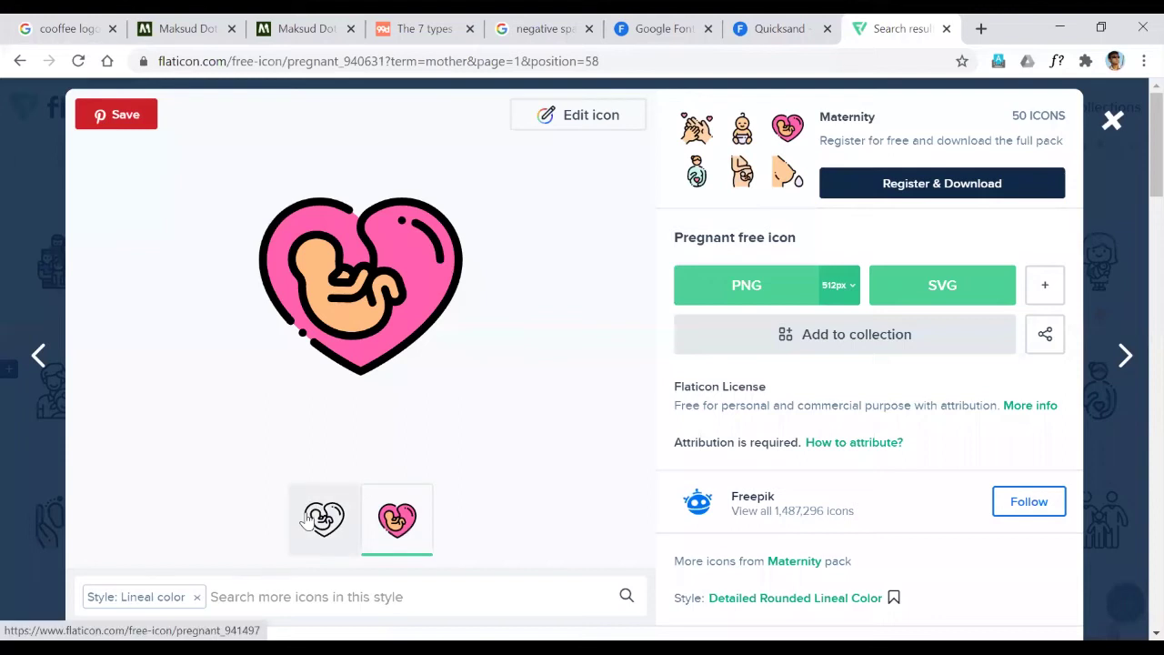
click(308, 519)
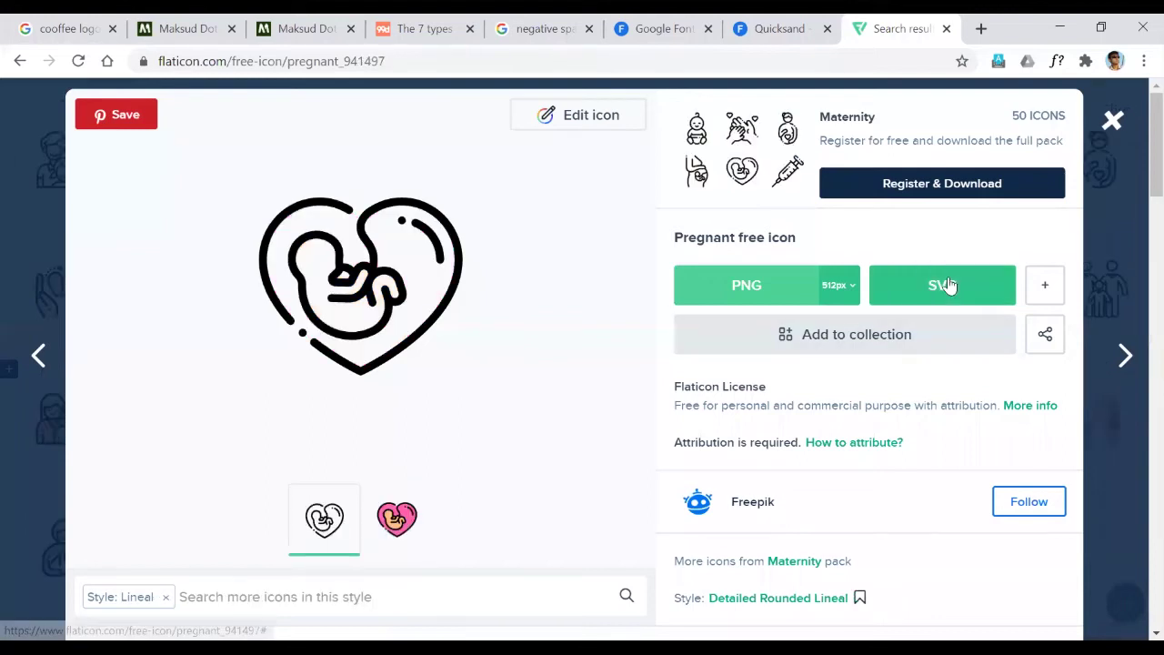
Step: Download the outline icon as a free SVG and save it as pregnant.svg in the Desktop's Class 04 folder
click(942, 285)
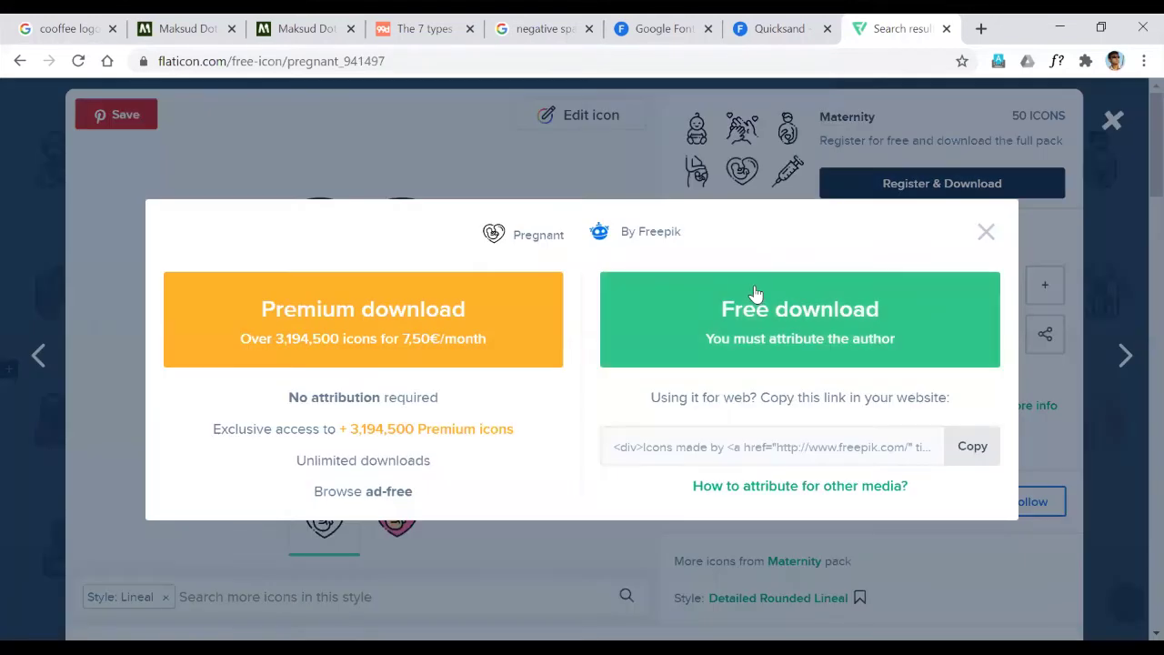
click(753, 293)
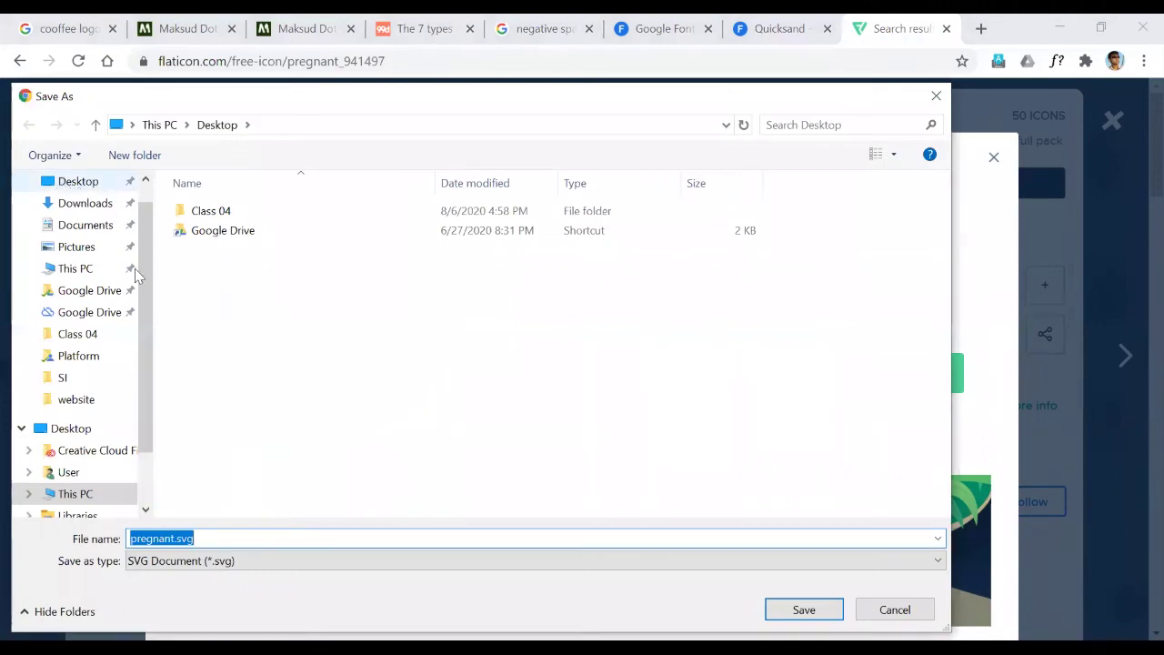
click(146, 182)
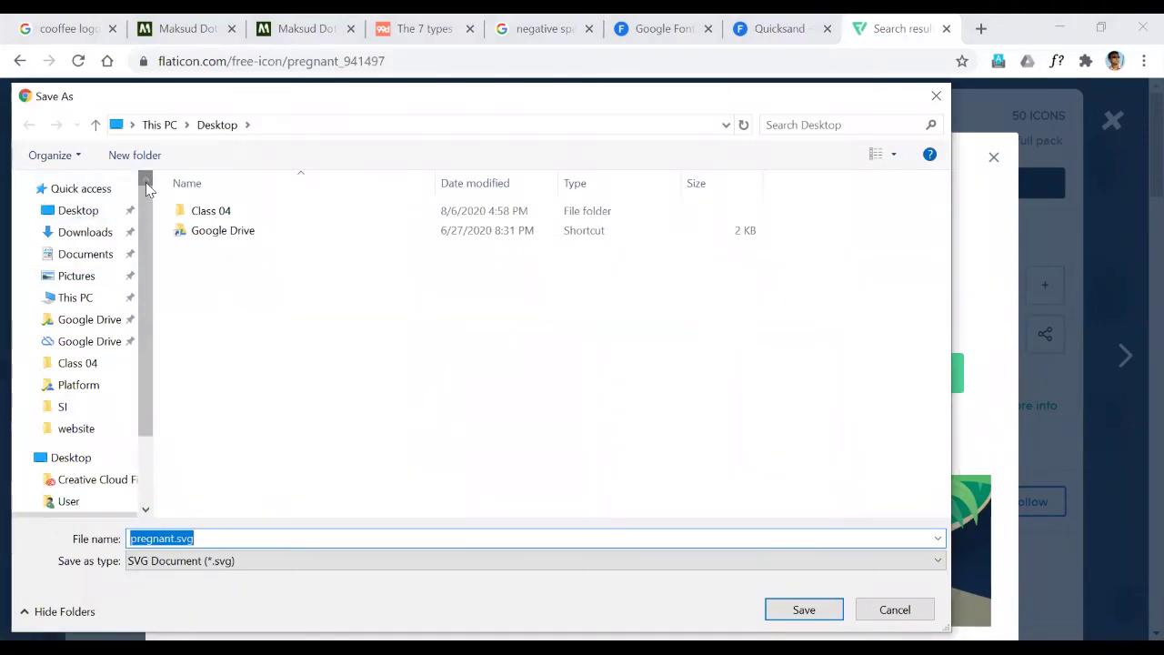
click(93, 219)
double_click(226, 216)
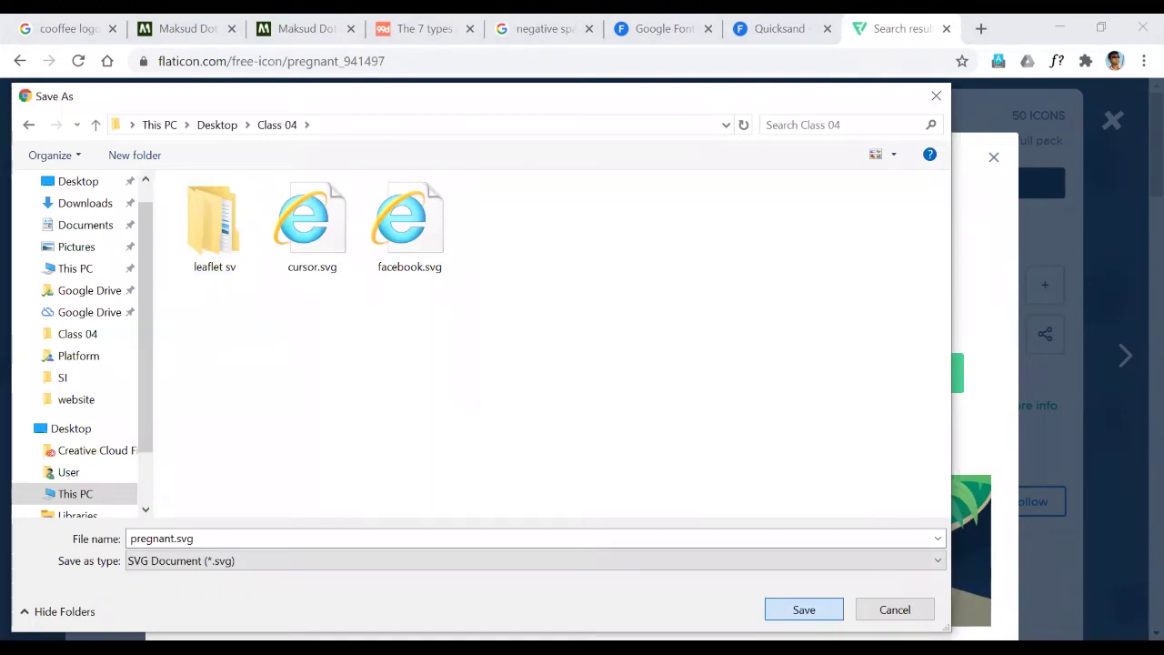
key(Return)
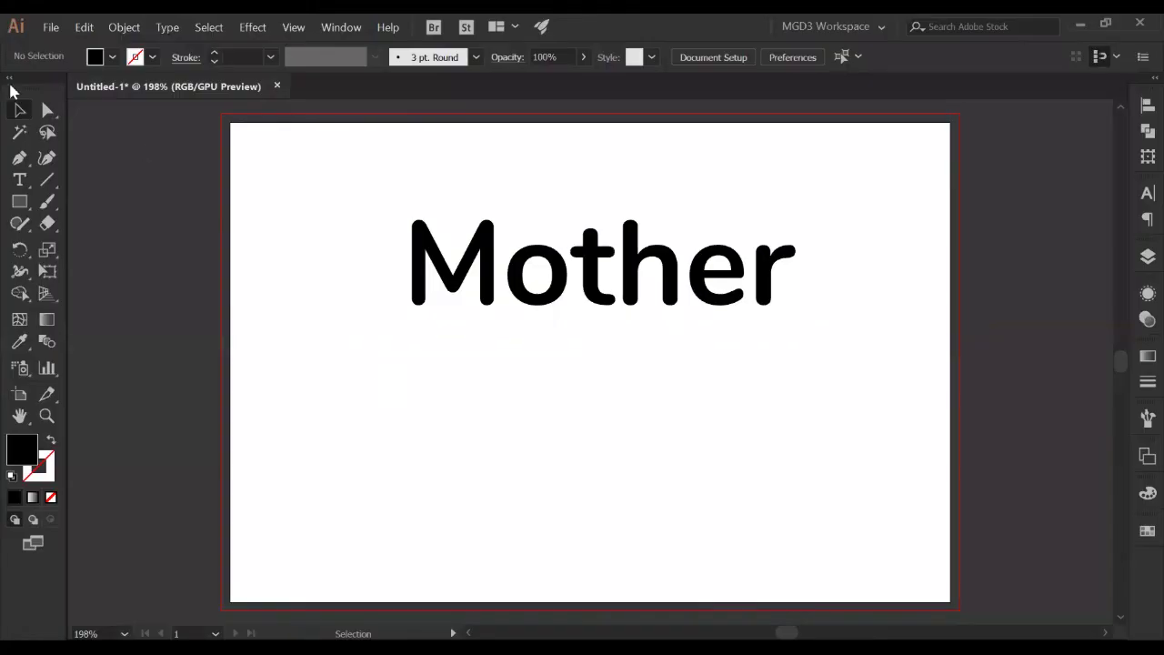
Step: Switch to Illustrator and open pregnant.svg from the Class 04 folder
click(53, 26)
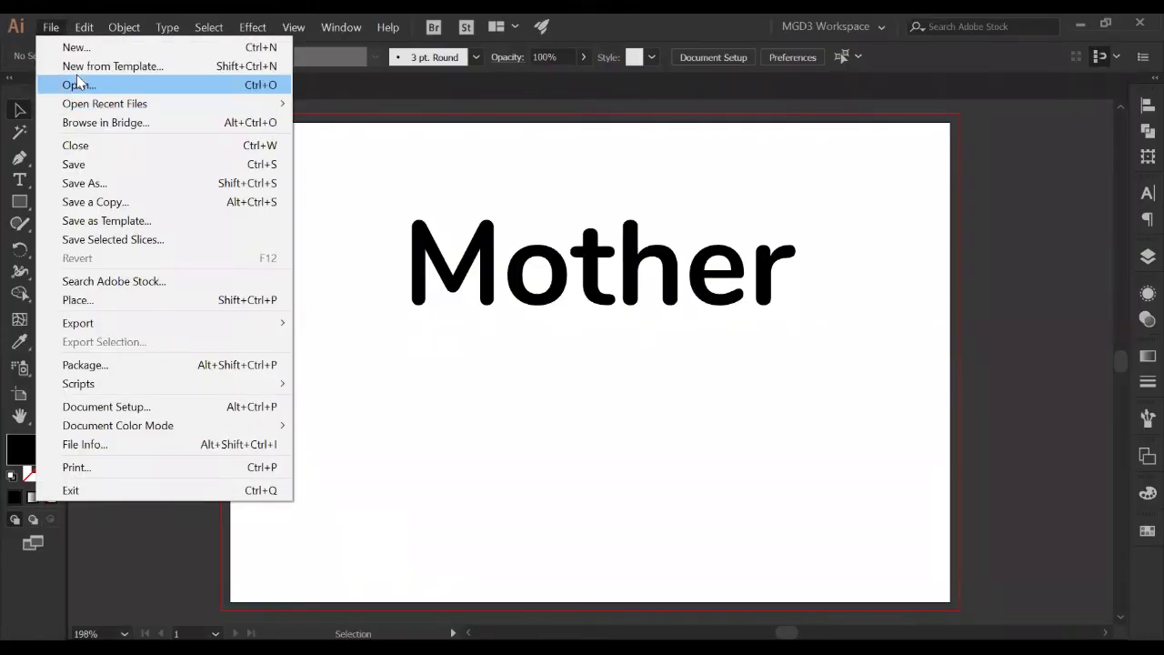
click(78, 84)
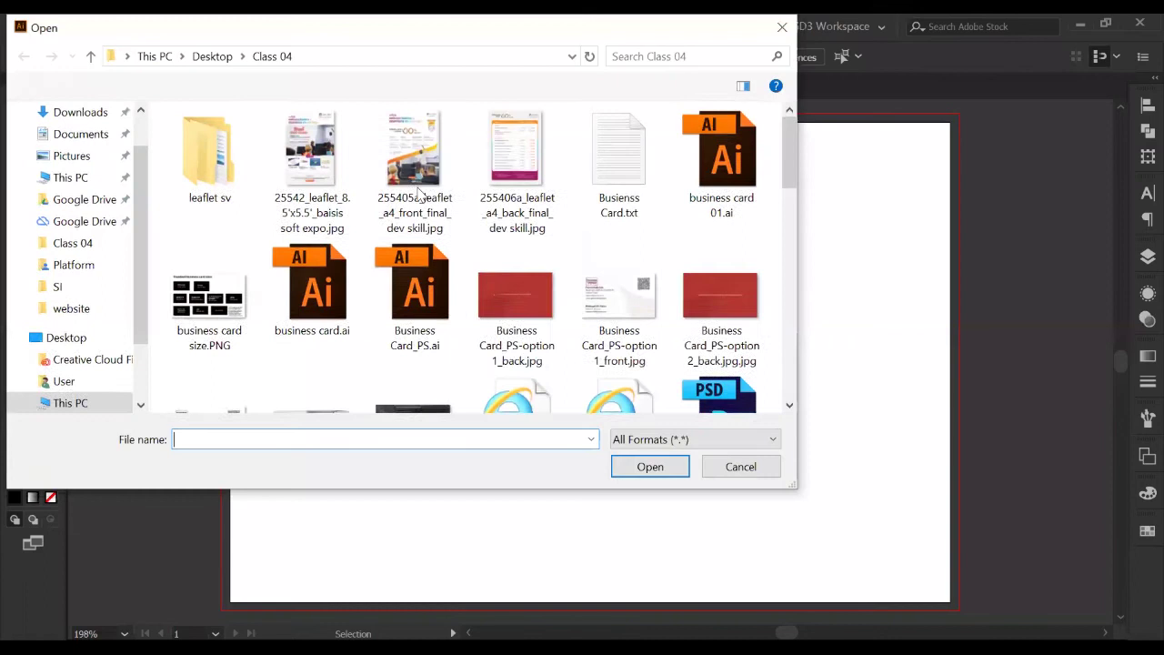
scroll(330, 358, down, 10)
click(620, 350)
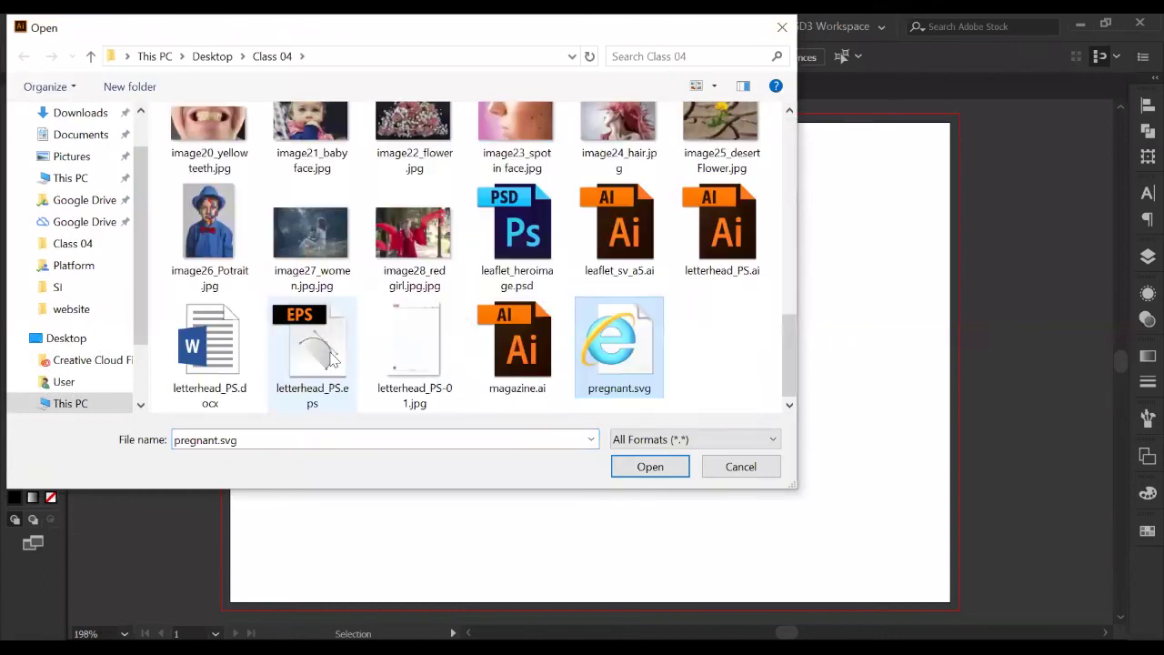
click(628, 469)
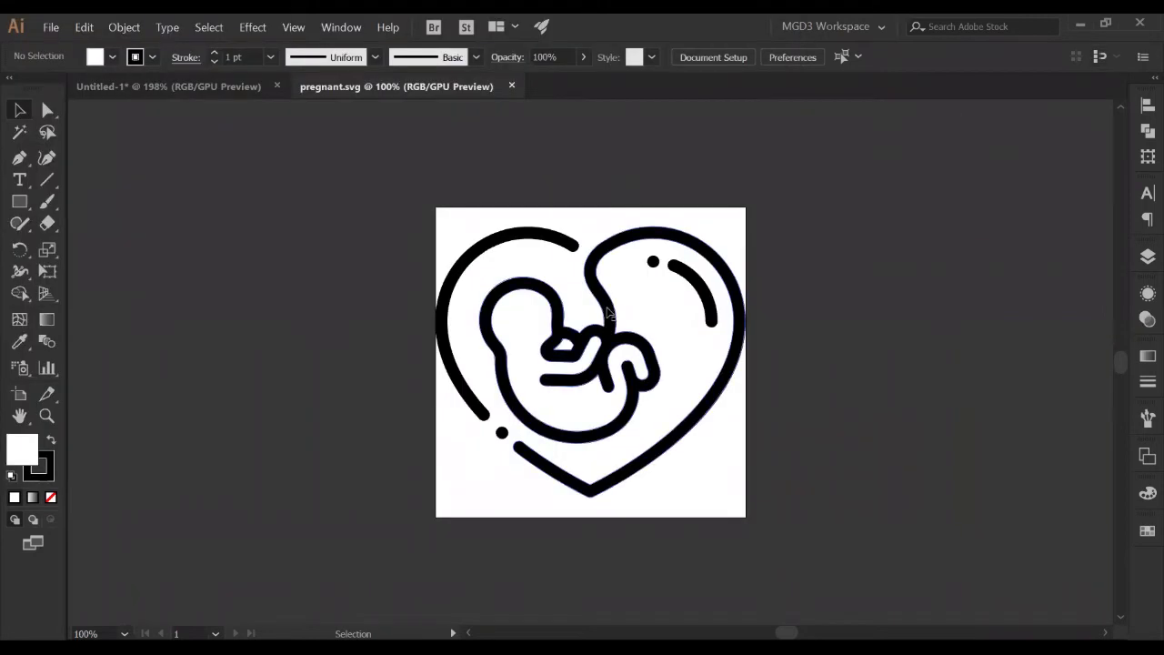
Step: Copy the entire baby-in-heart artwork from pregnant.svg and paste it into the Untitled-1 document
click(608, 313)
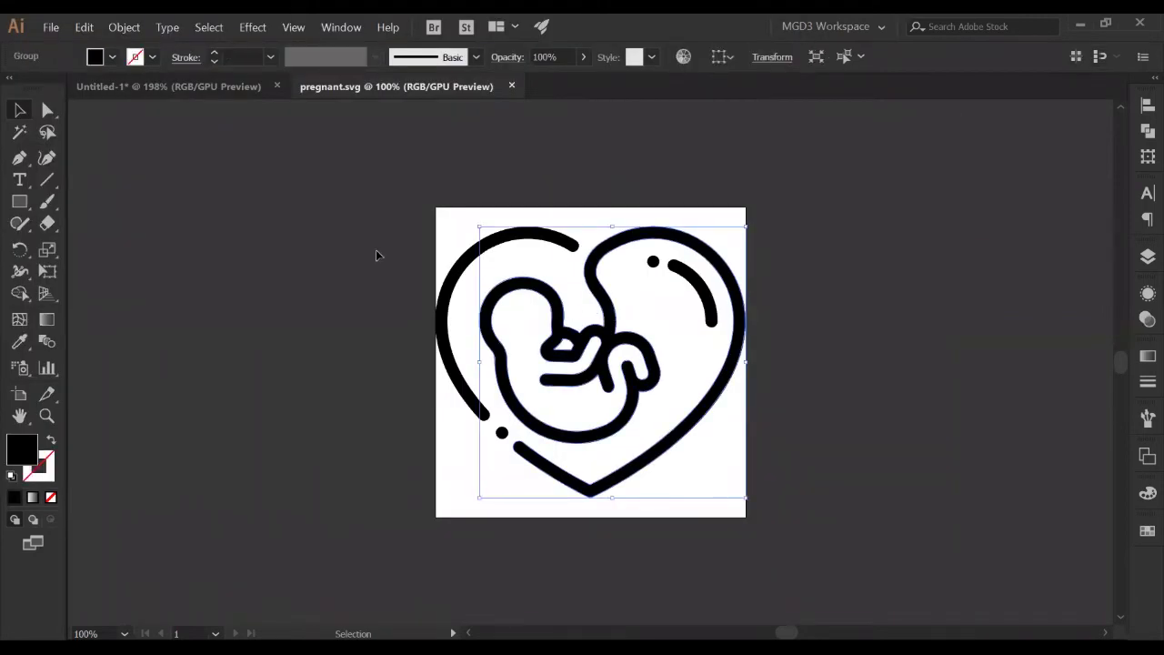
key(a)
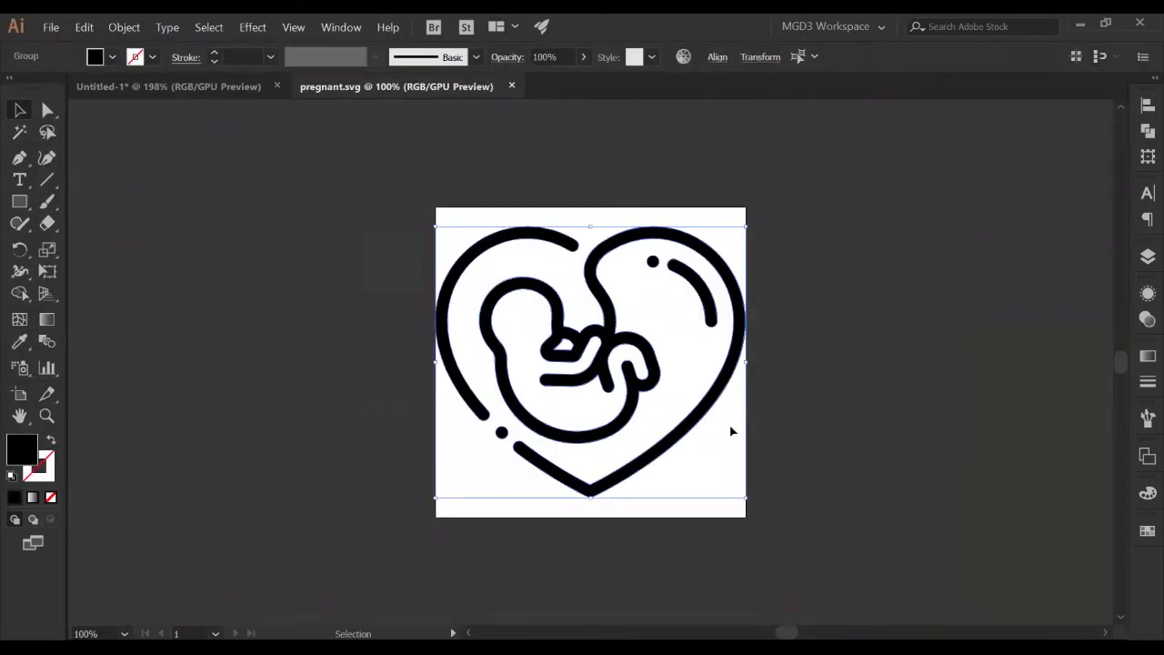
key(v)
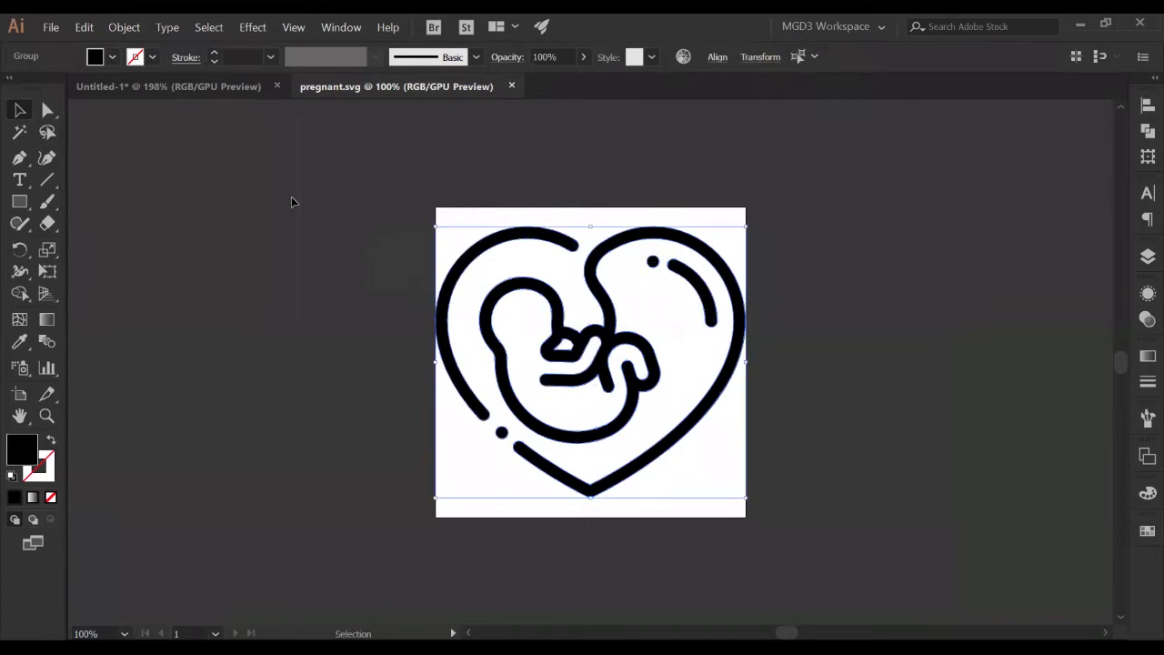
click(226, 89)
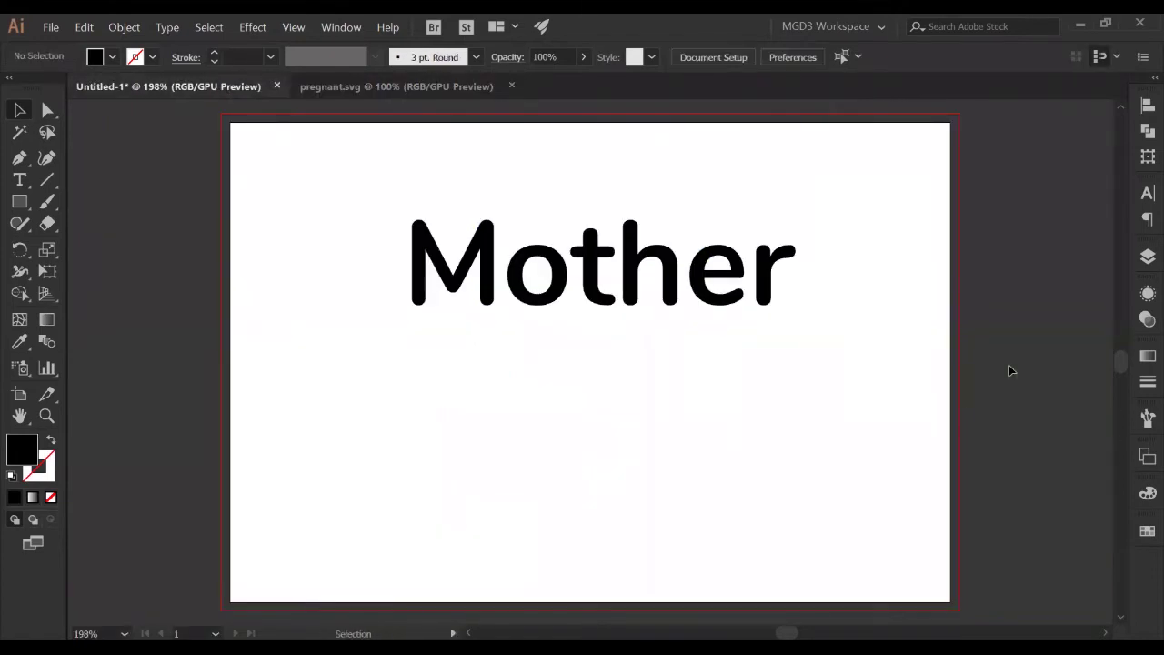
key(ctrl+v)
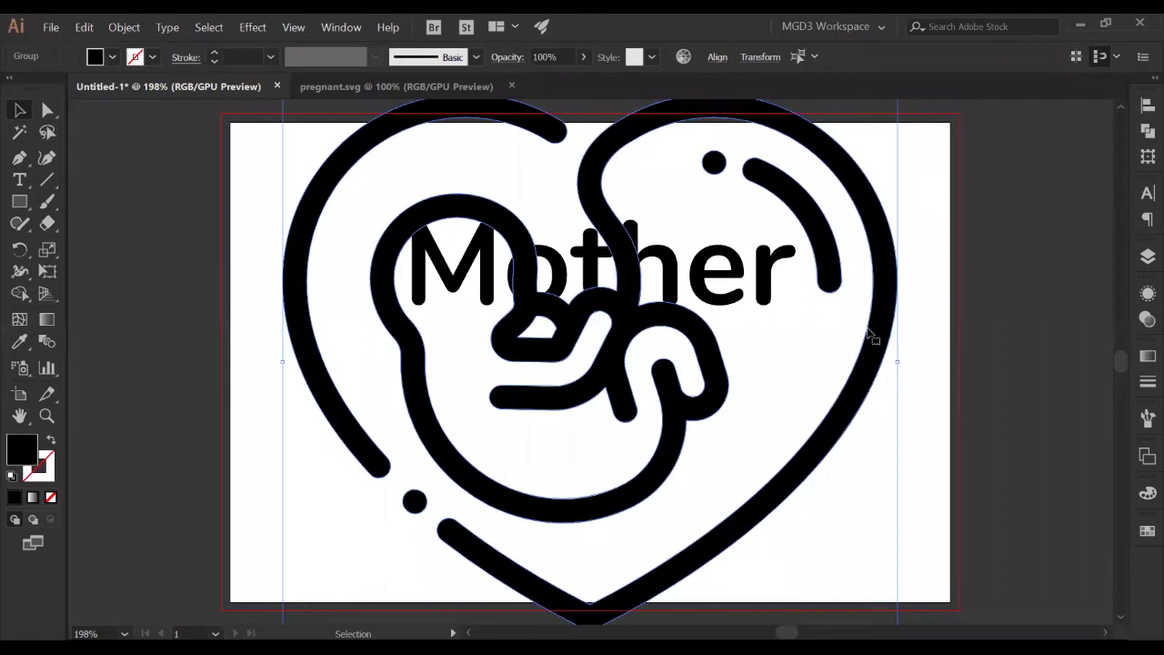
Step: Scale the pasted heart icon down to a small symbol centred just below the "Mother" text
key(ctrl+minus)
drag(823, 159, 677, 380)
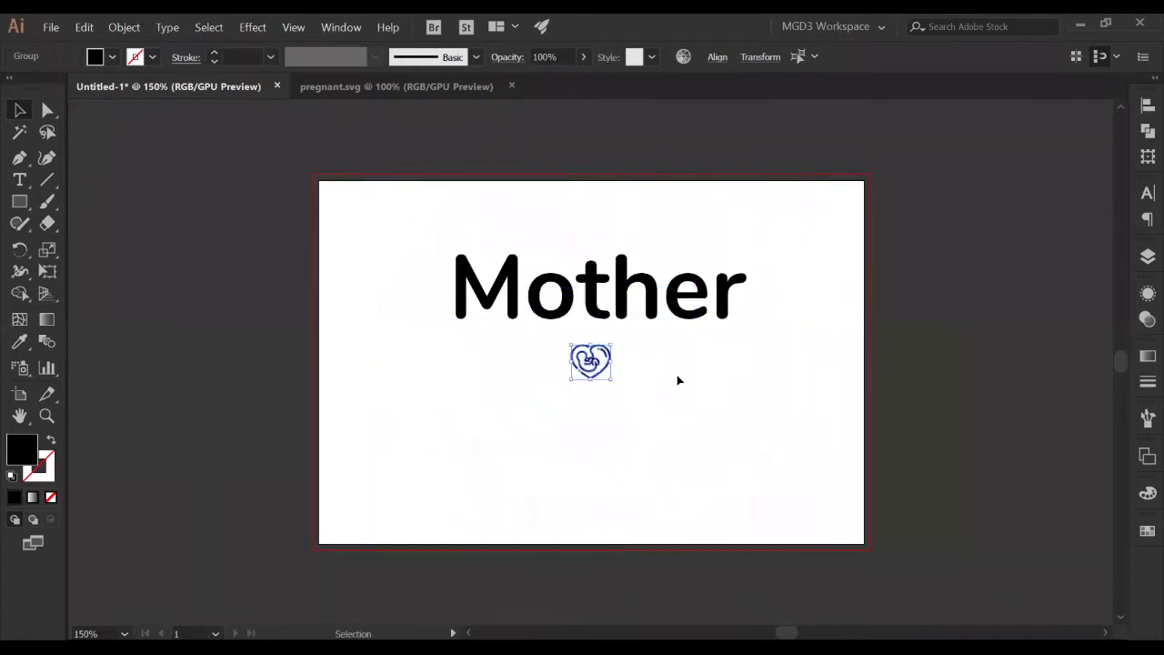
click(676, 384)
Step: Duplicate the "Mother" text below the heart icon and convert the copy to outlines
key(ctrl+plus)
key(ctrl+plus)
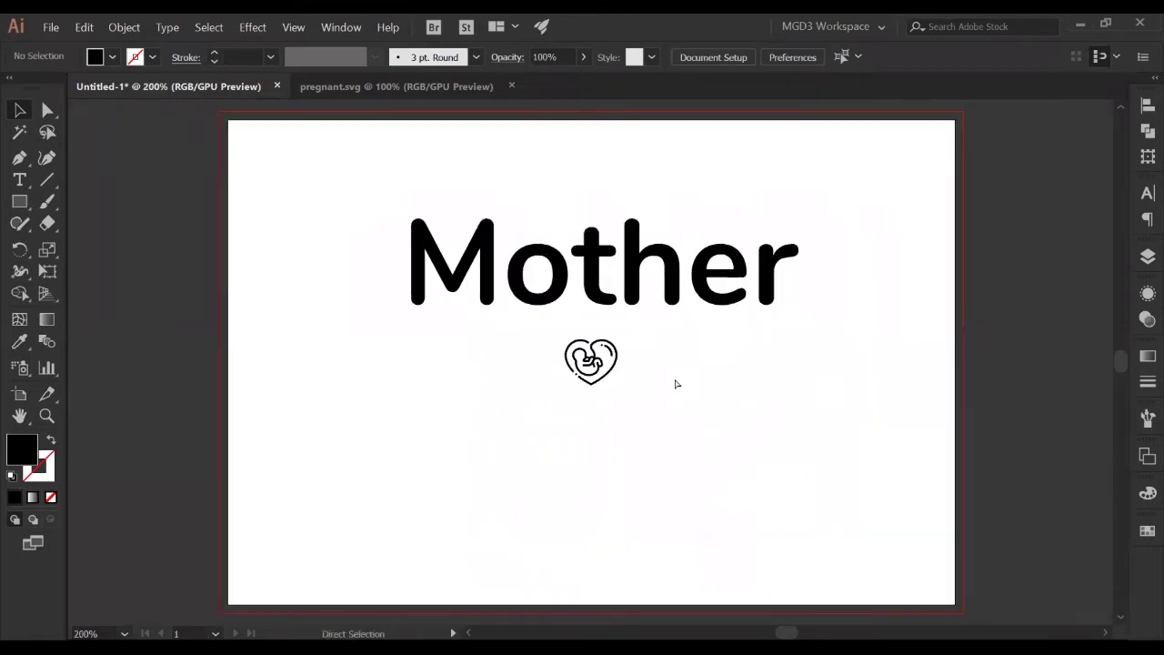
click(483, 209)
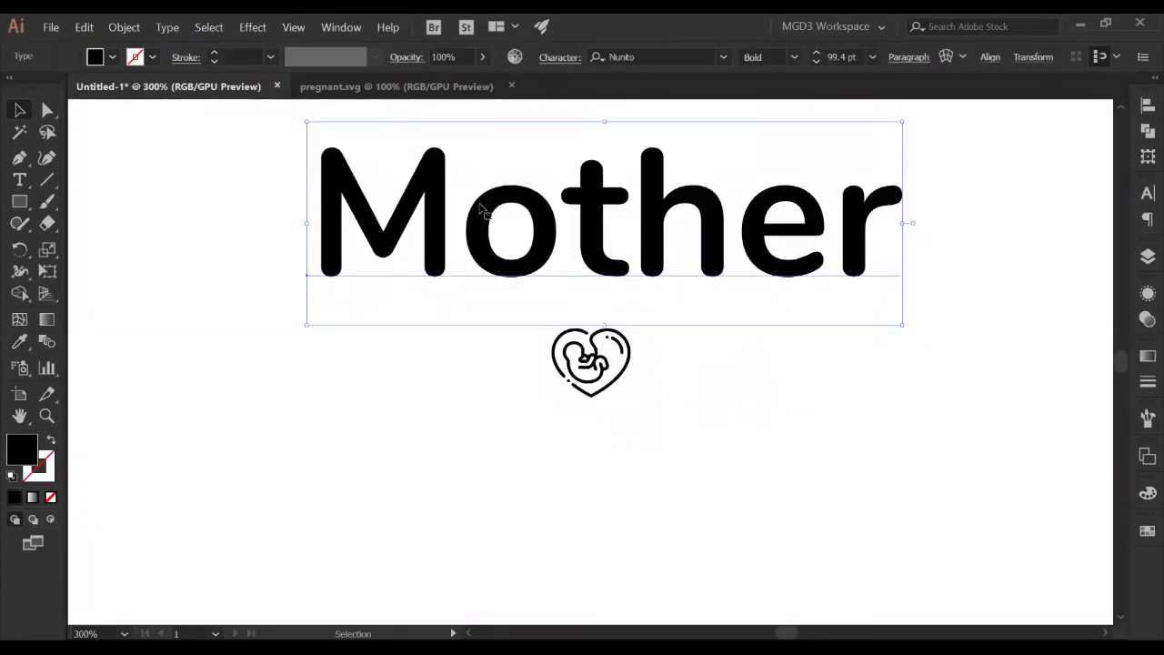
drag(482, 207, 431, 482)
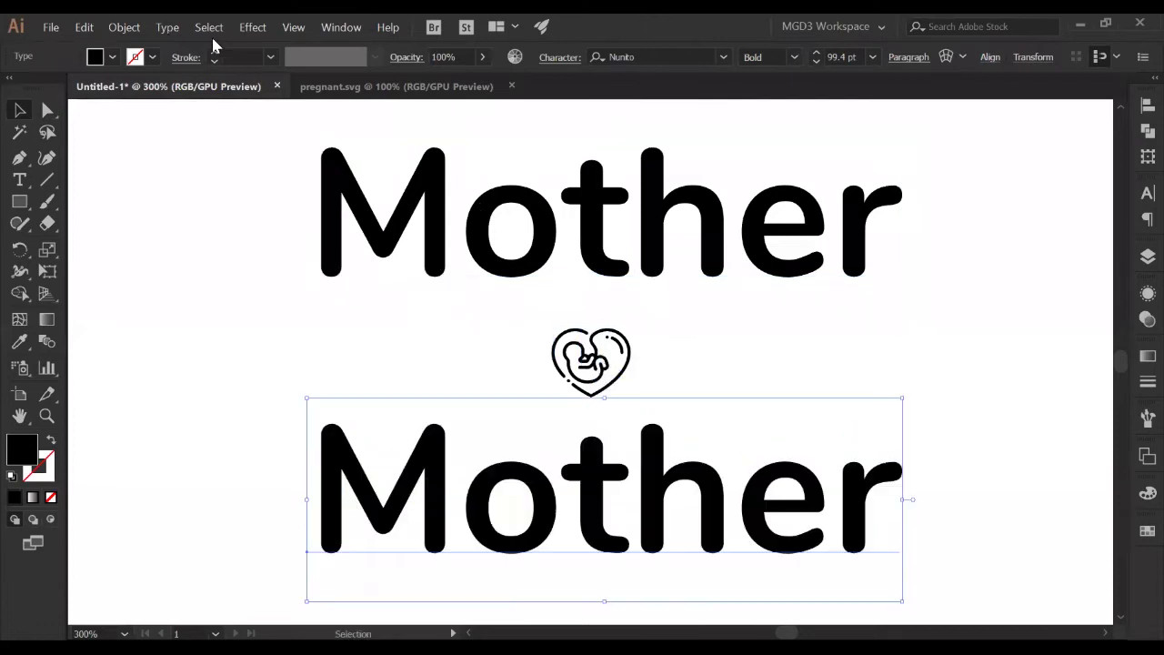
click(209, 27)
mouse_move(168, 27)
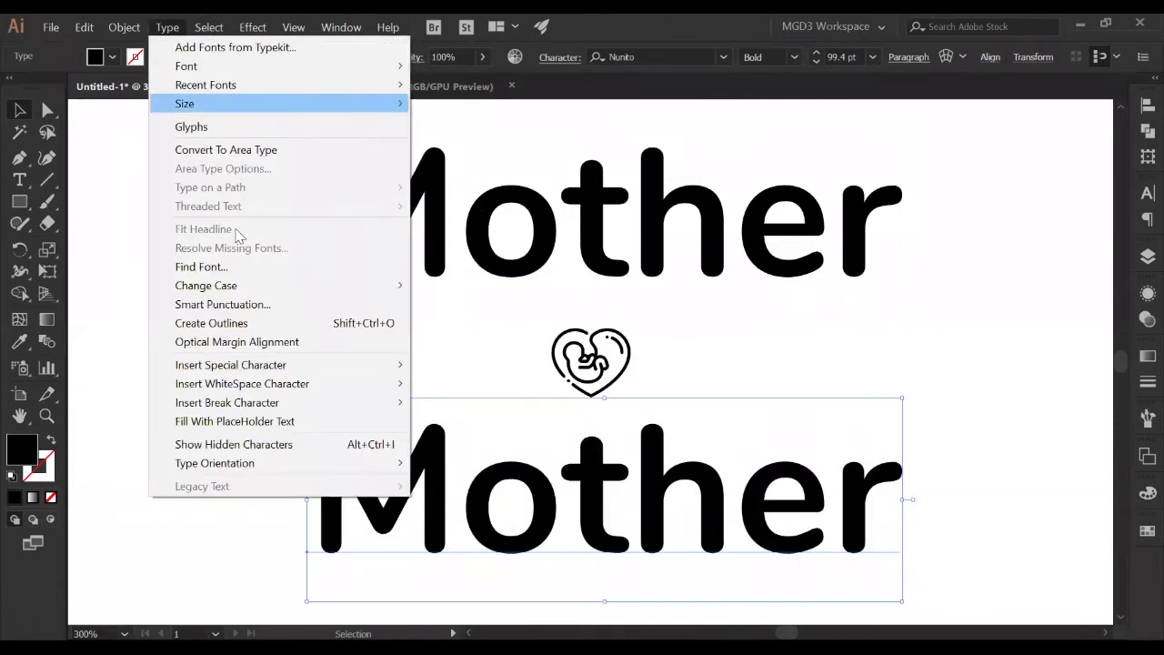
click(250, 323)
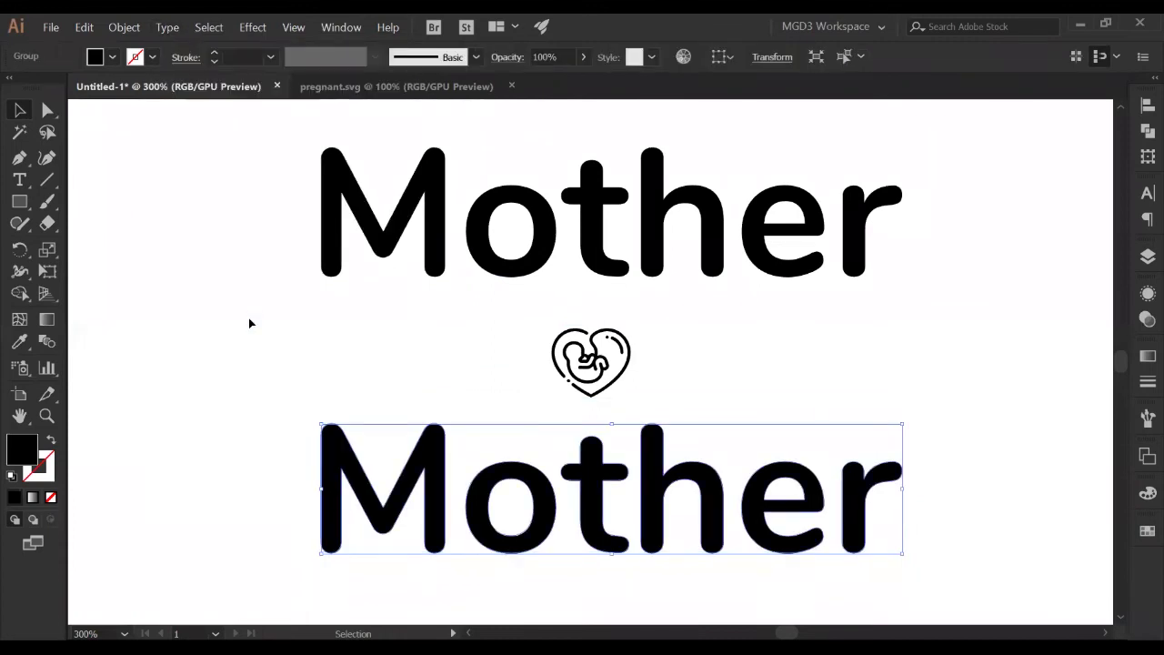
Step: Ungroup the outlined "Mother" copy into separate letters and deselect it
click(1033, 438)
right_click(552, 501)
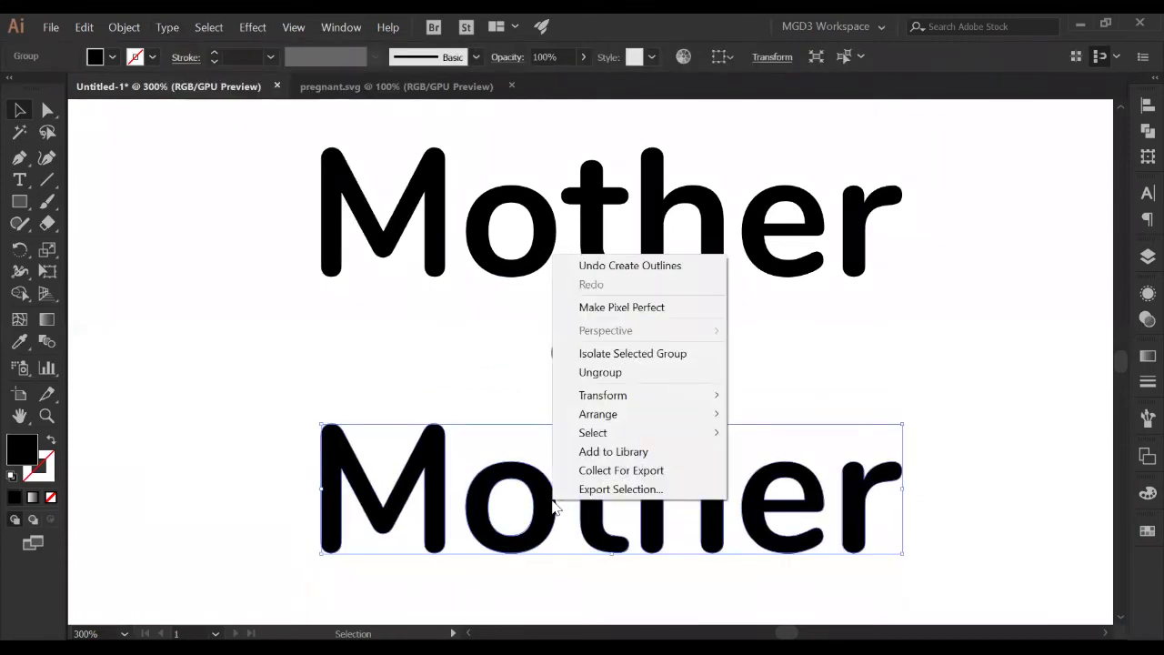
click(600, 372)
click(153, 296)
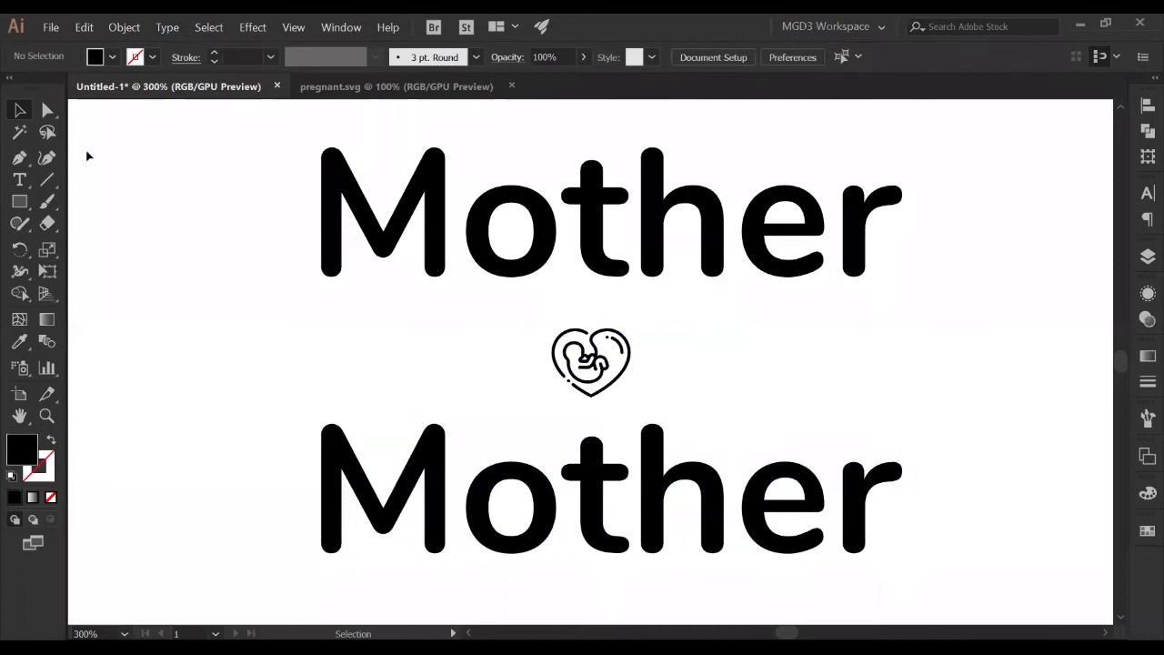
click(47, 111)
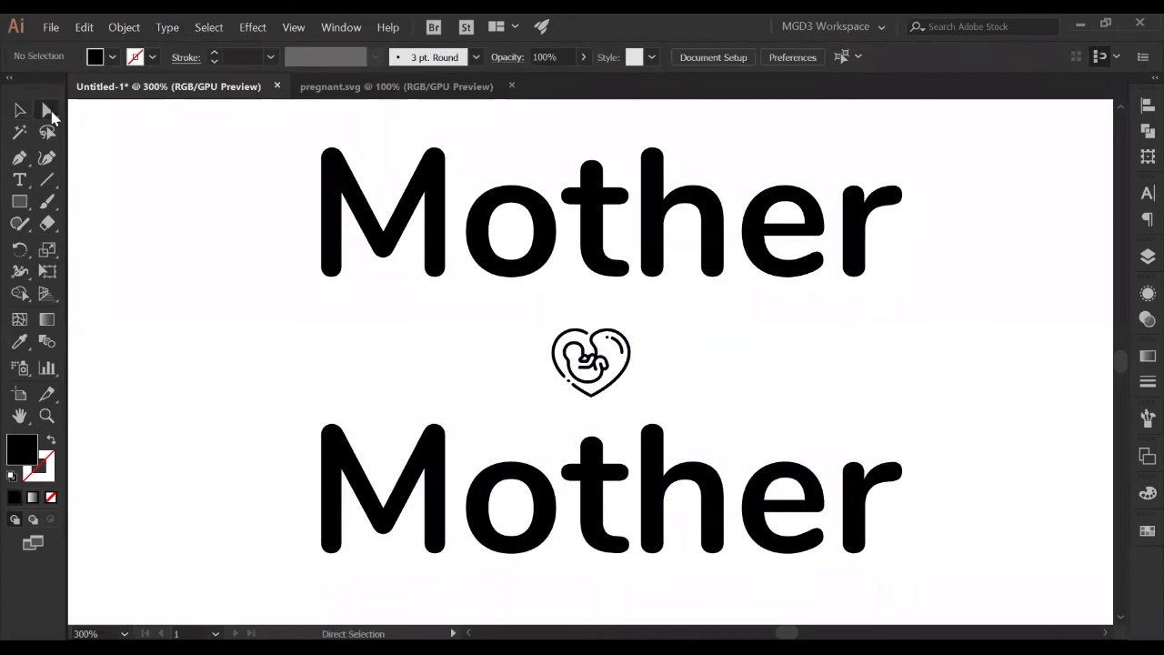
click(533, 486)
key(Delete)
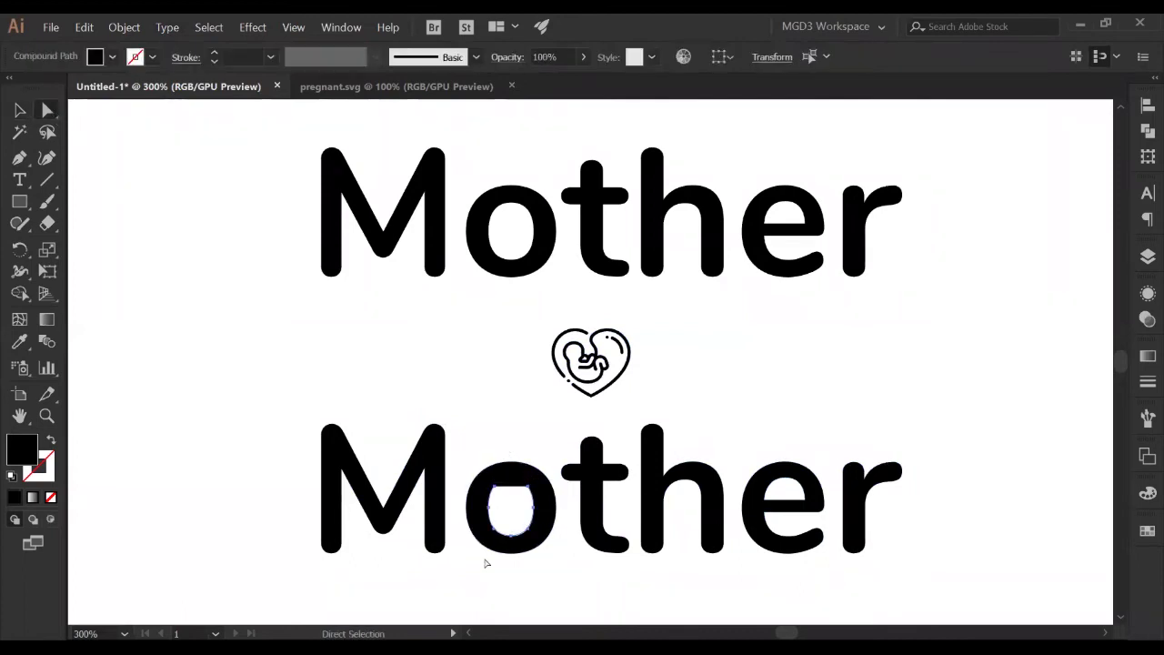
click(19, 110)
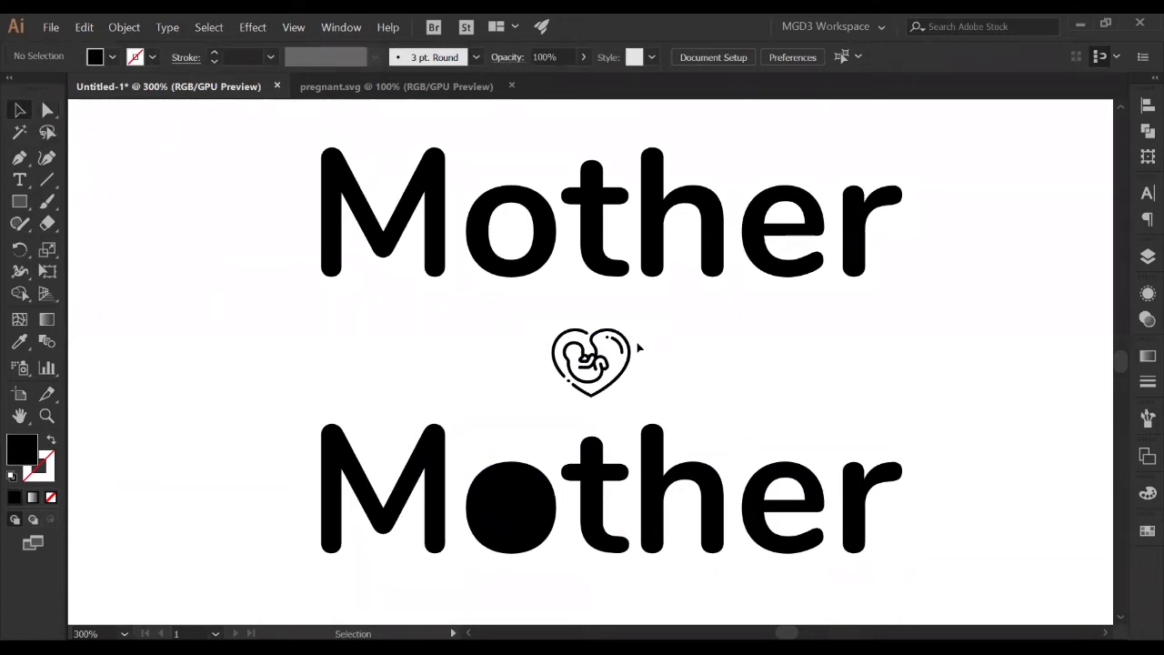
key(ctrl+z)
key(ctrl+z)
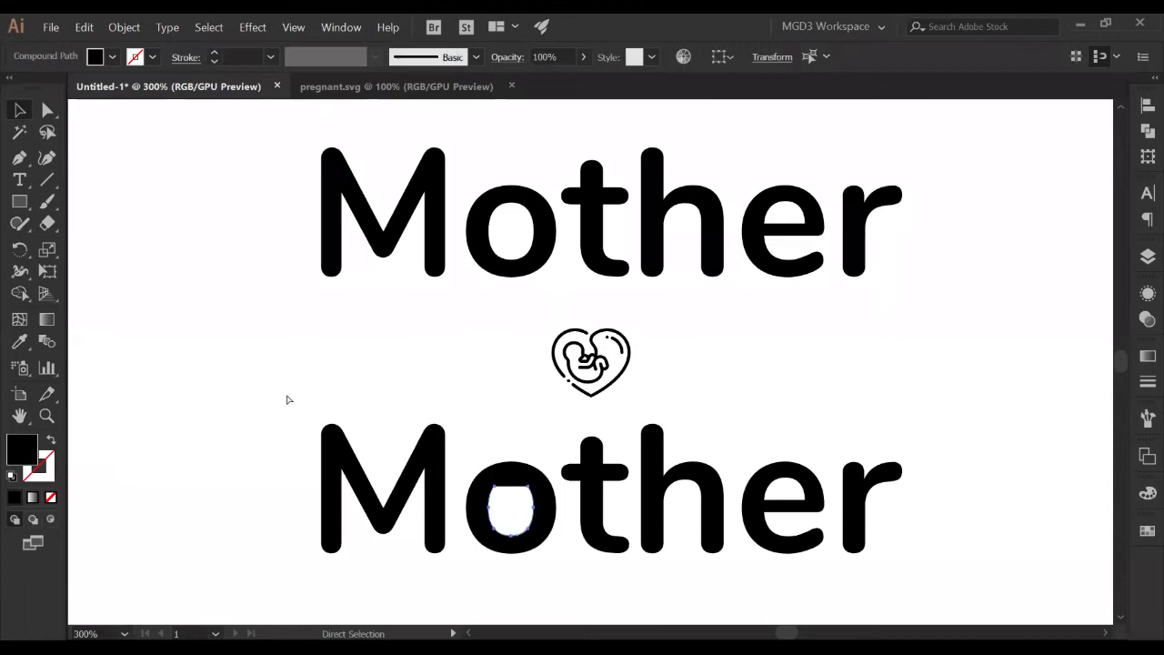
click(417, 389)
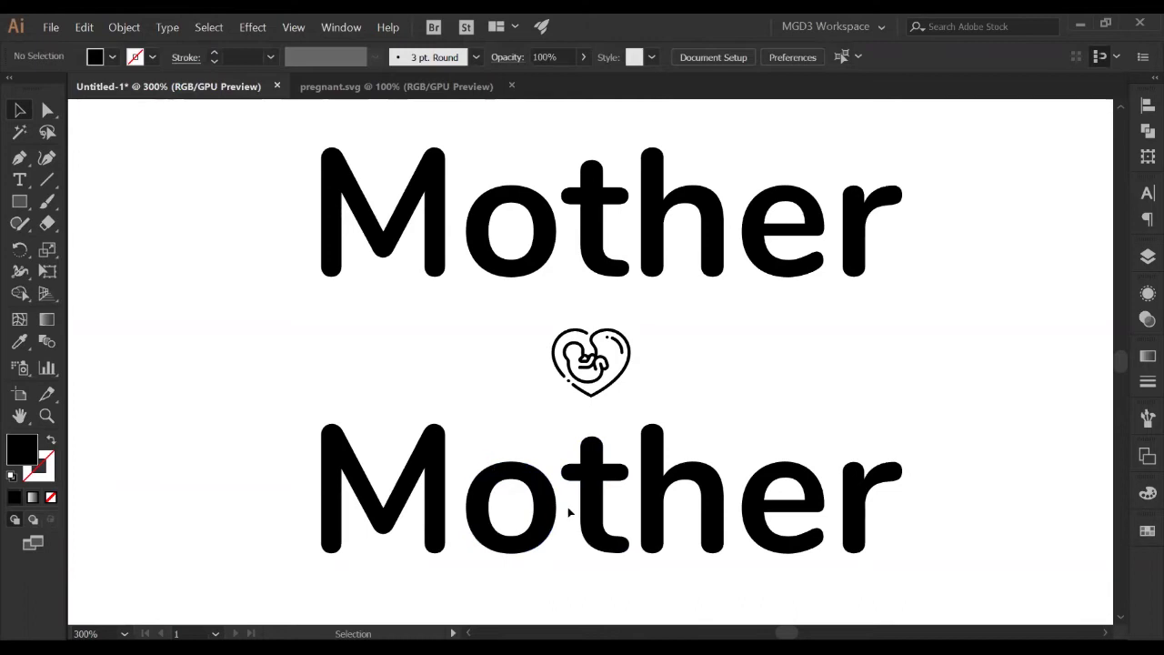
click(53, 114)
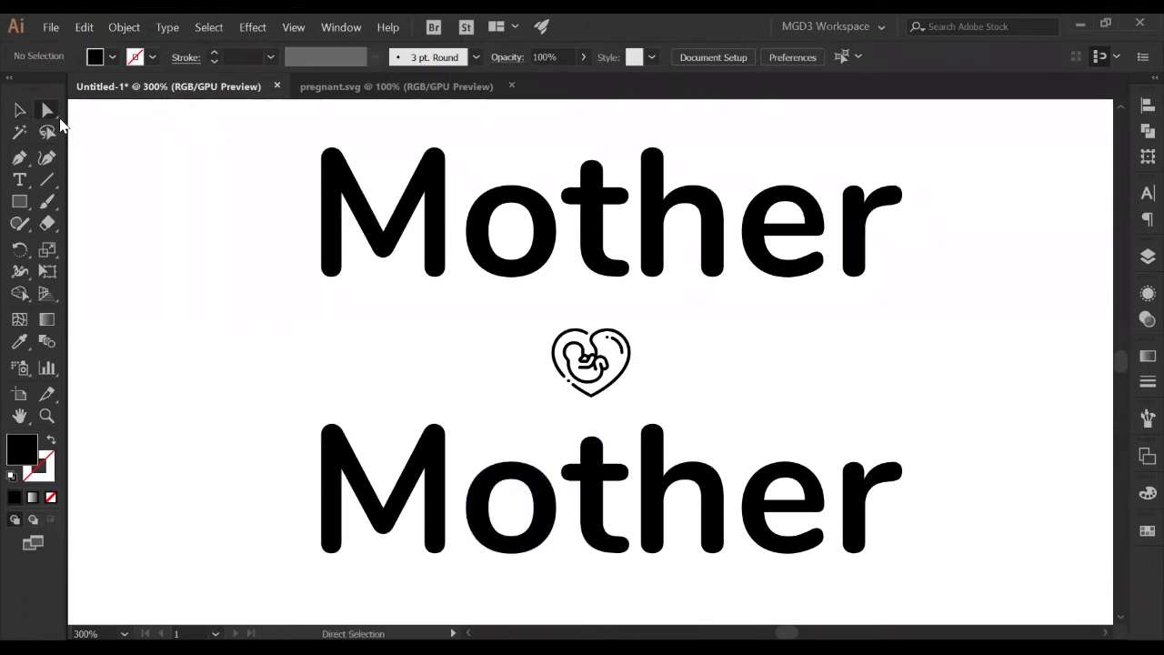
click(514, 483)
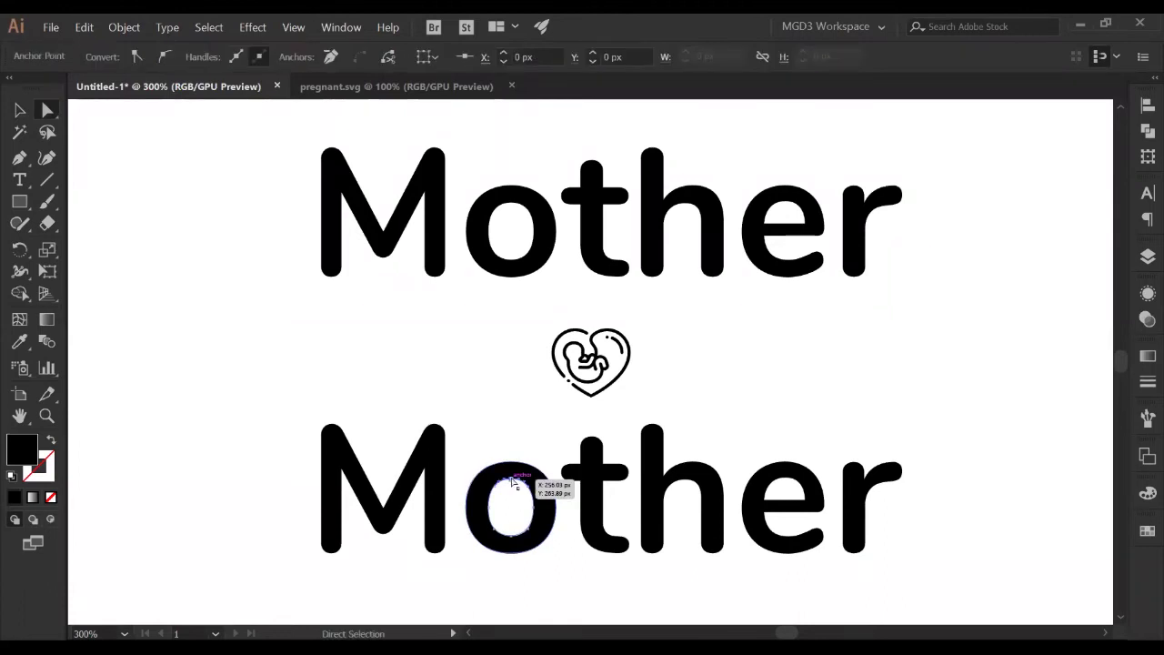
click(511, 534)
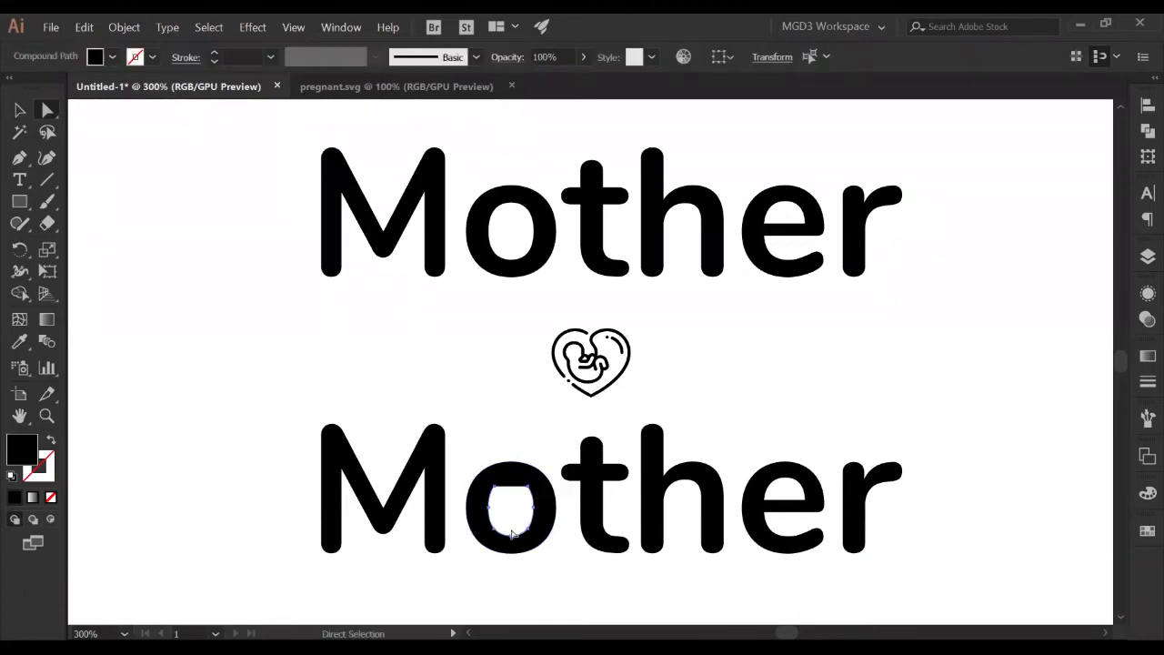
key(Delete)
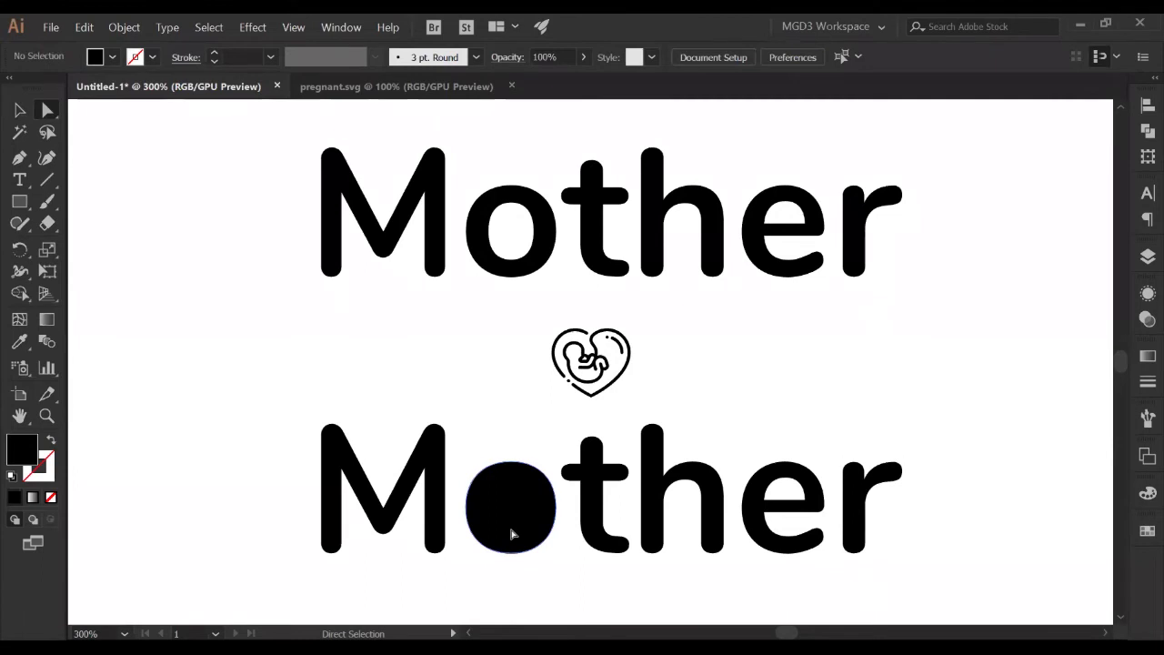
key(ctrl+z)
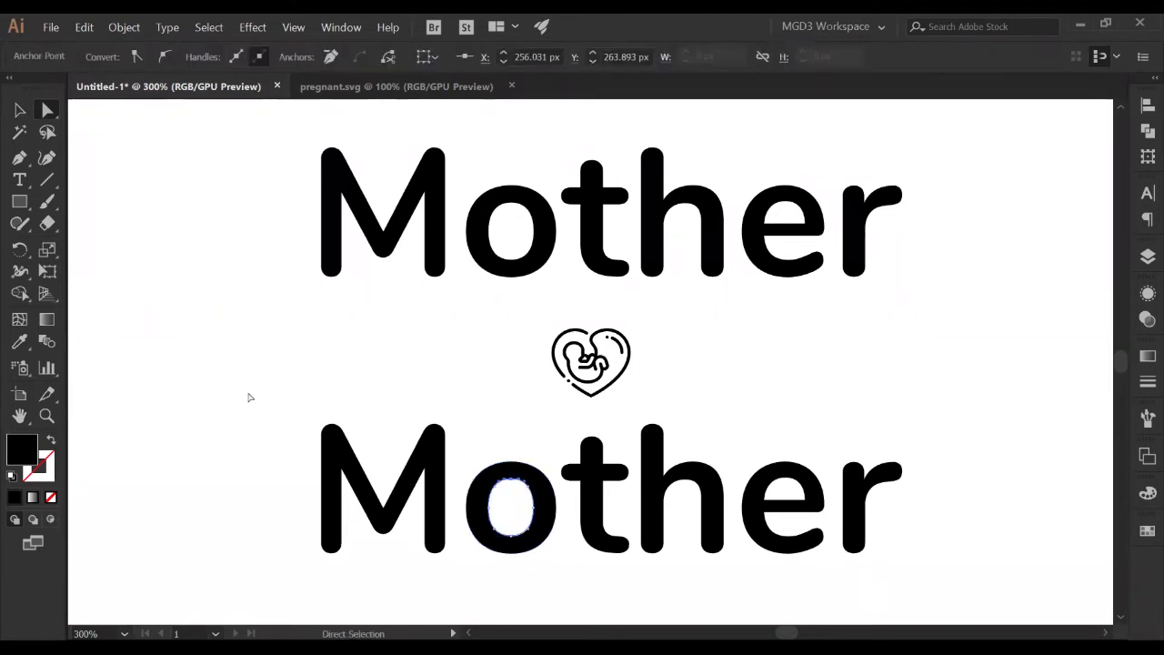
click(250, 397)
Step: Ungroup the outlined "Mother" copy below the heart icon so each letter can be selected individually
click(20, 111)
click(447, 474)
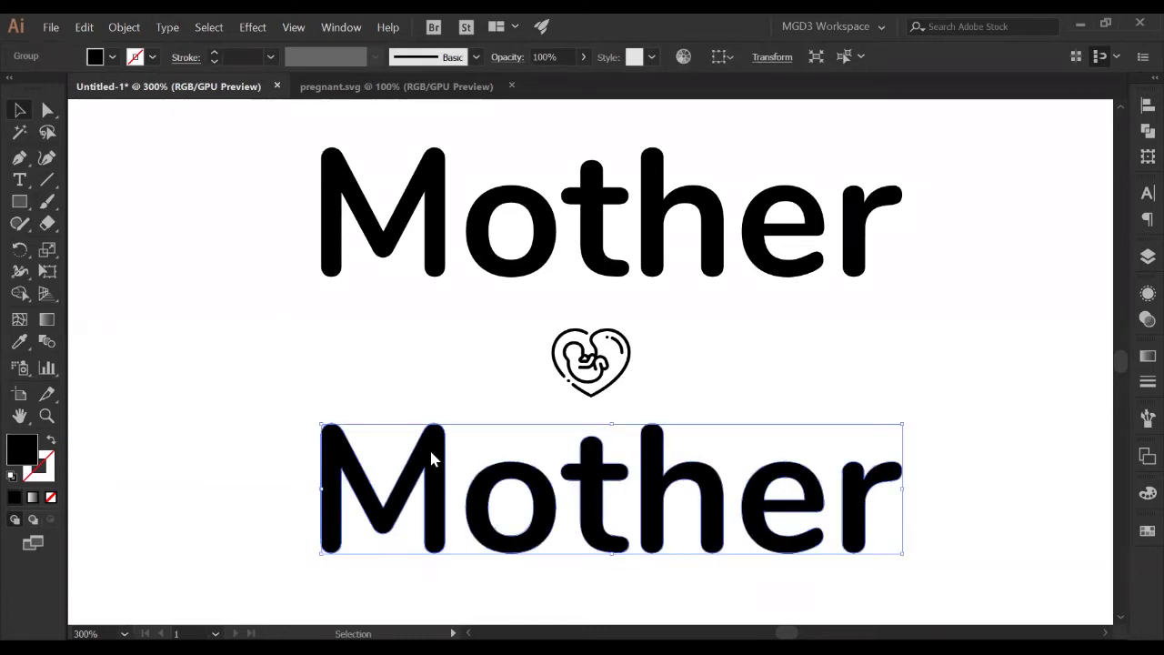
right_click(434, 455)
click(472, 324)
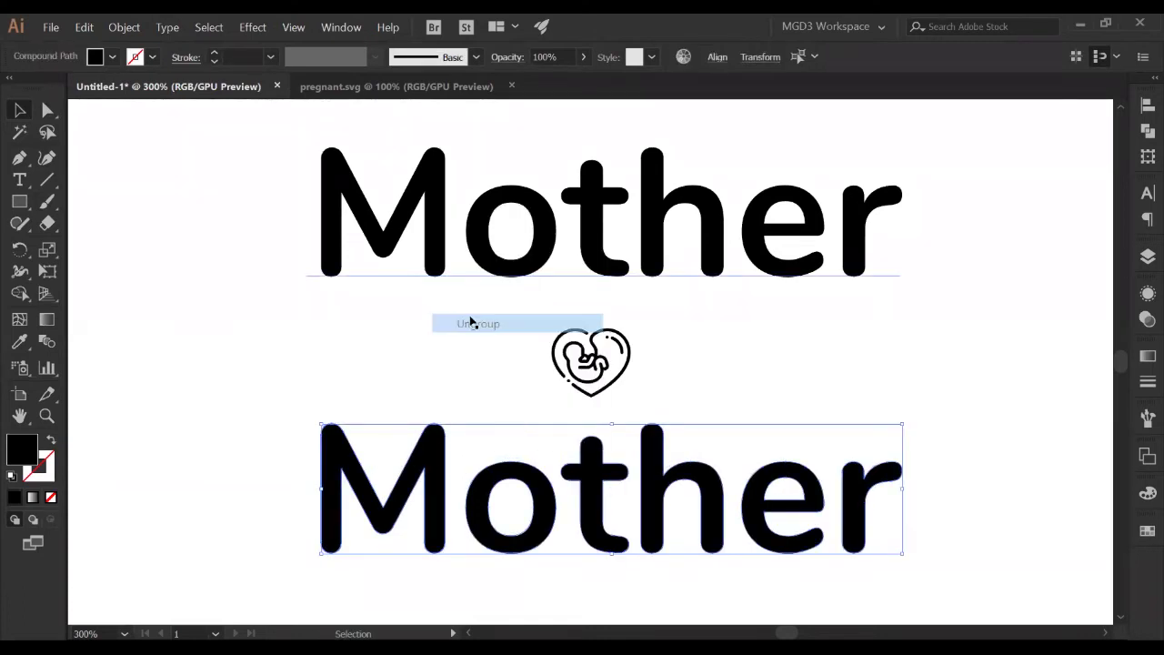
click(221, 325)
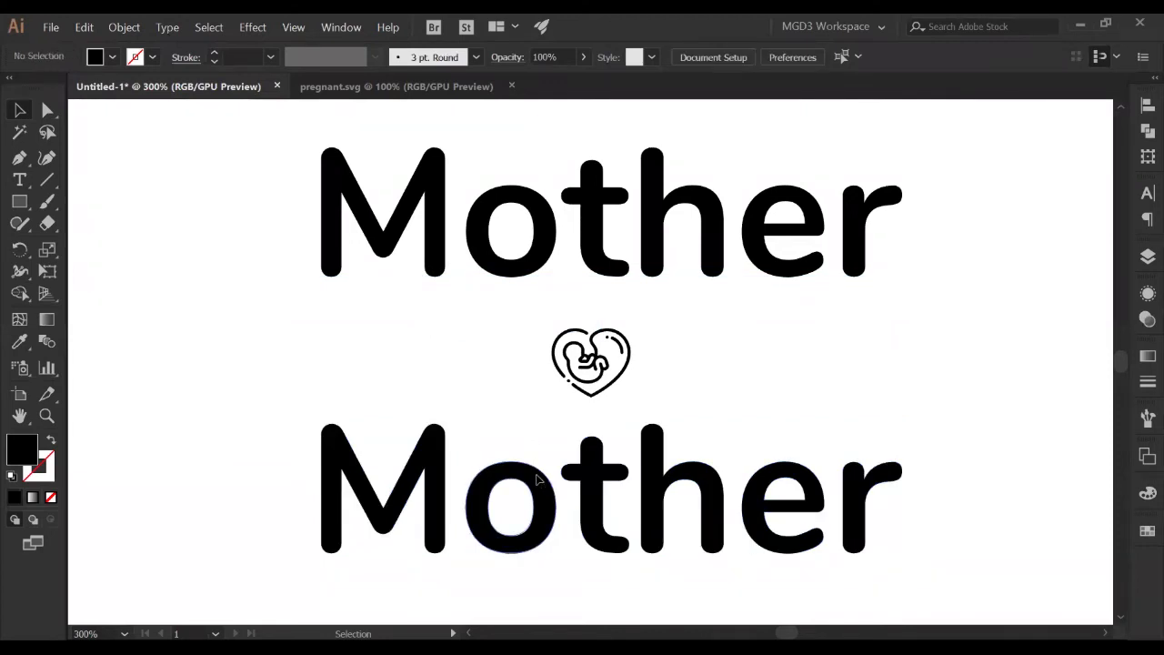
click(537, 477)
click(614, 474)
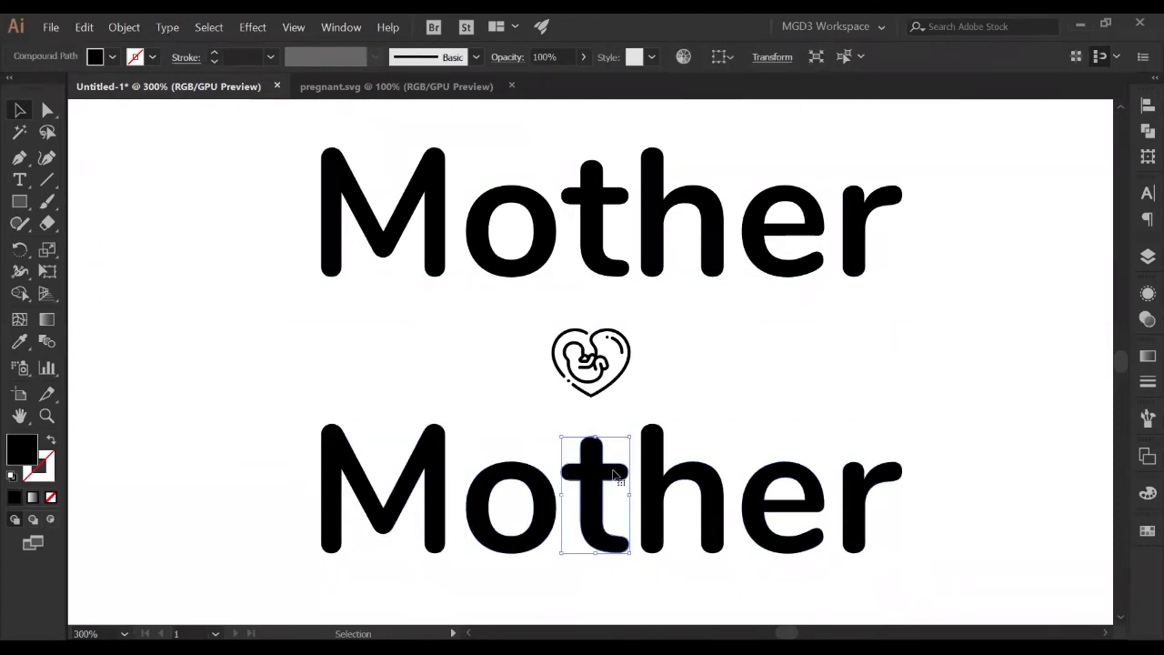
click(724, 398)
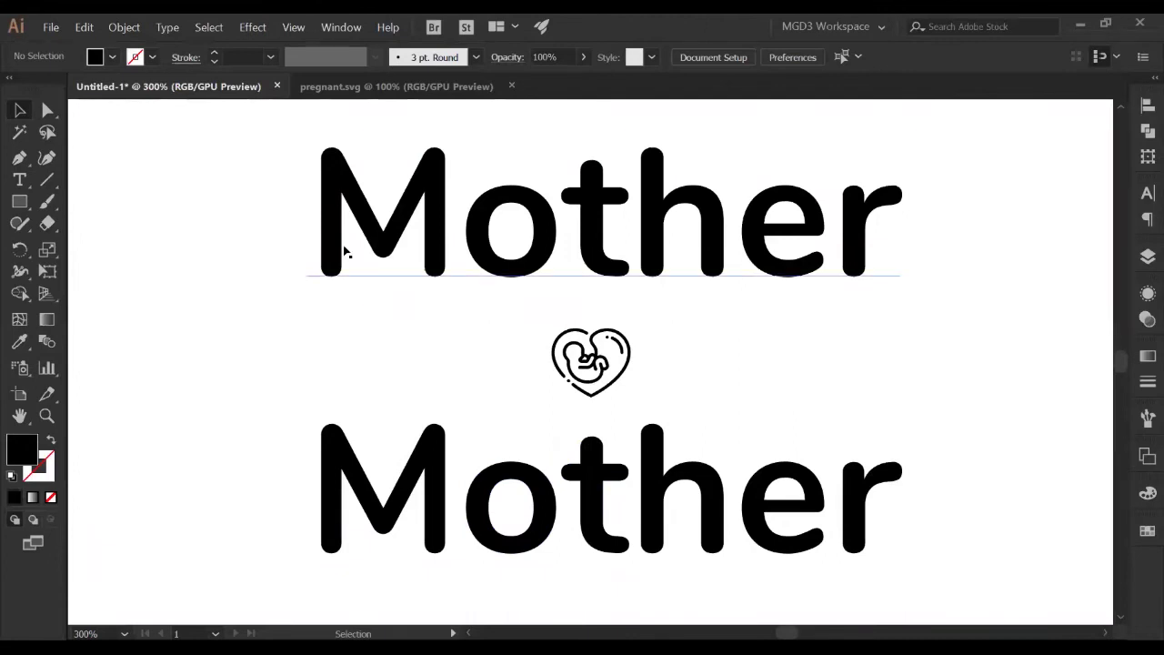
Step: Delete the inner counter path of the "o" in the lower "Mother" to make the letter a solid disc
click(48, 112)
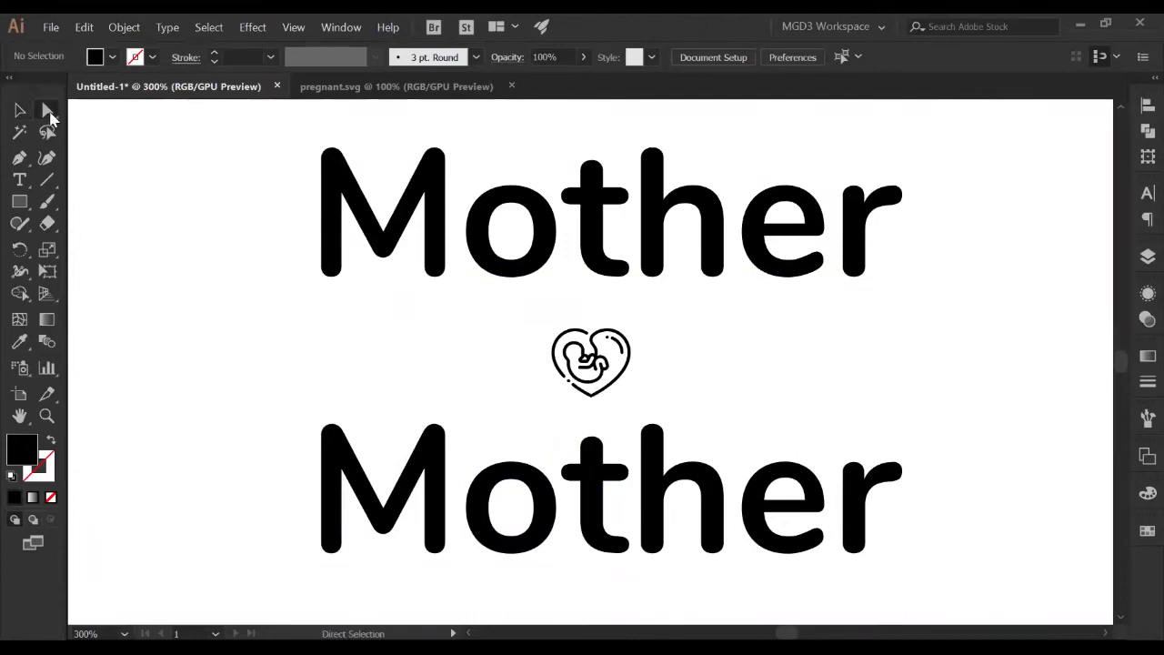
click(511, 484)
key(Delete)
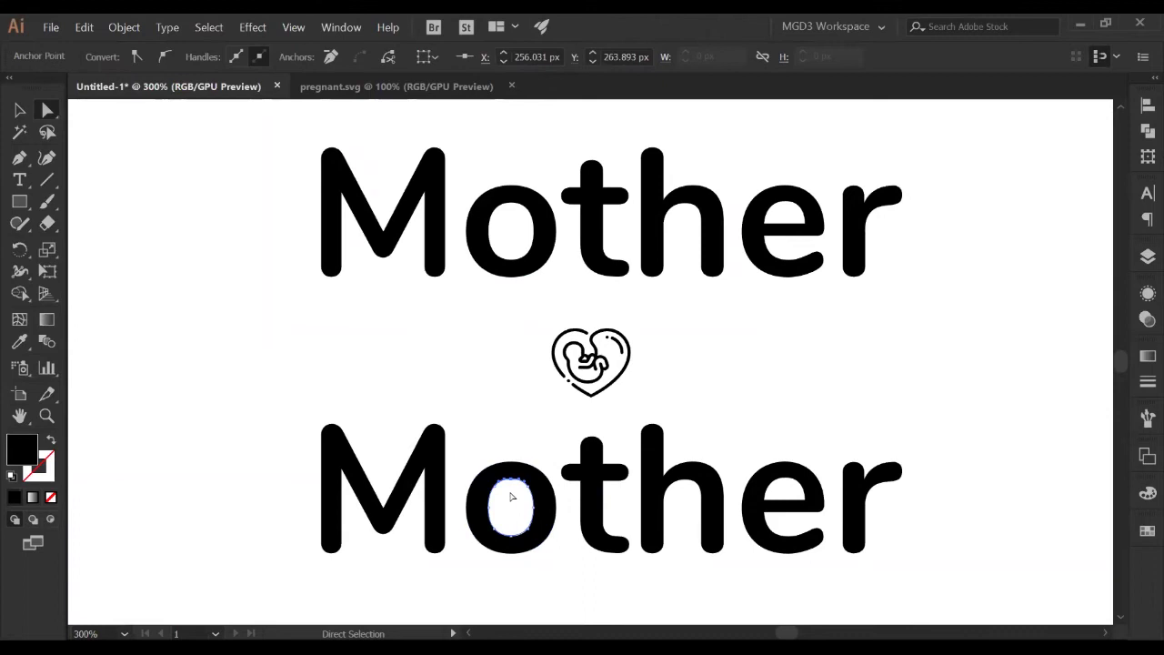
key(Delete)
click(502, 489)
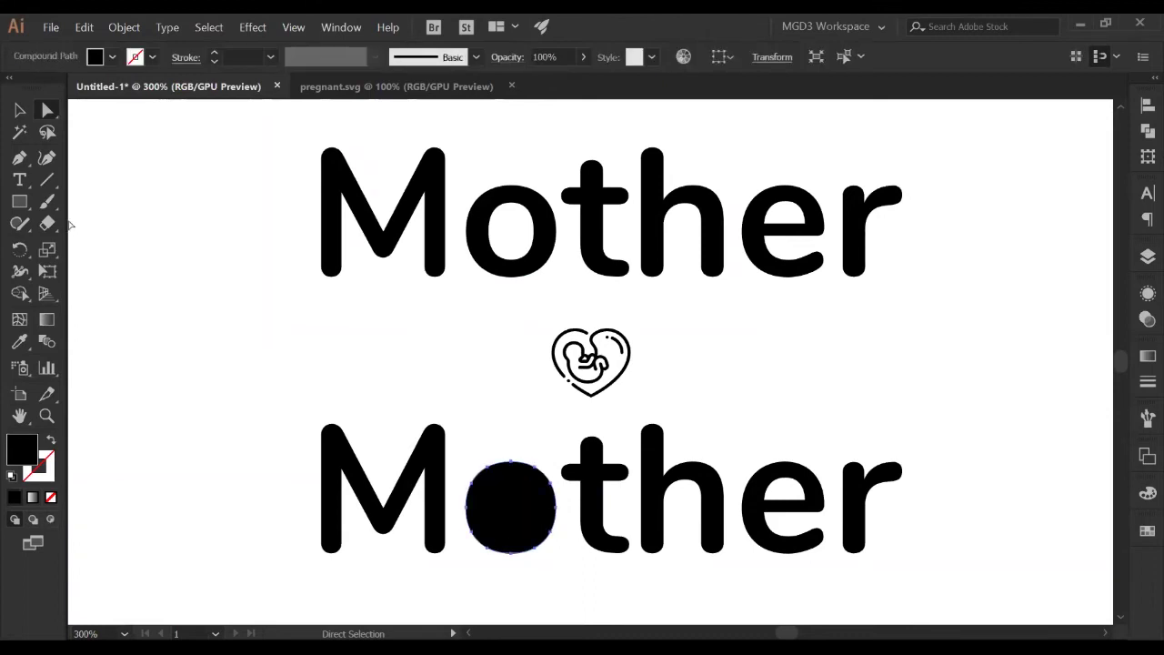
click(18, 108)
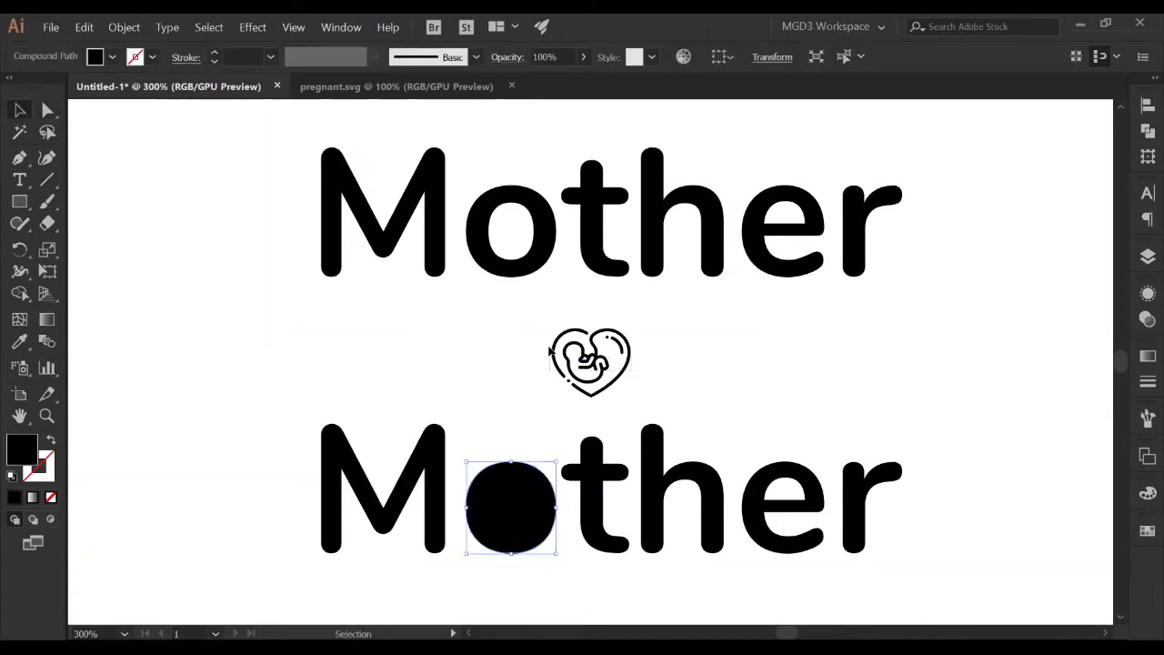
Step: Move the baby-in-heart icon beside the upper "Mother" text and place a duplicate between the two words
click(551, 352)
shift+click(611, 365)
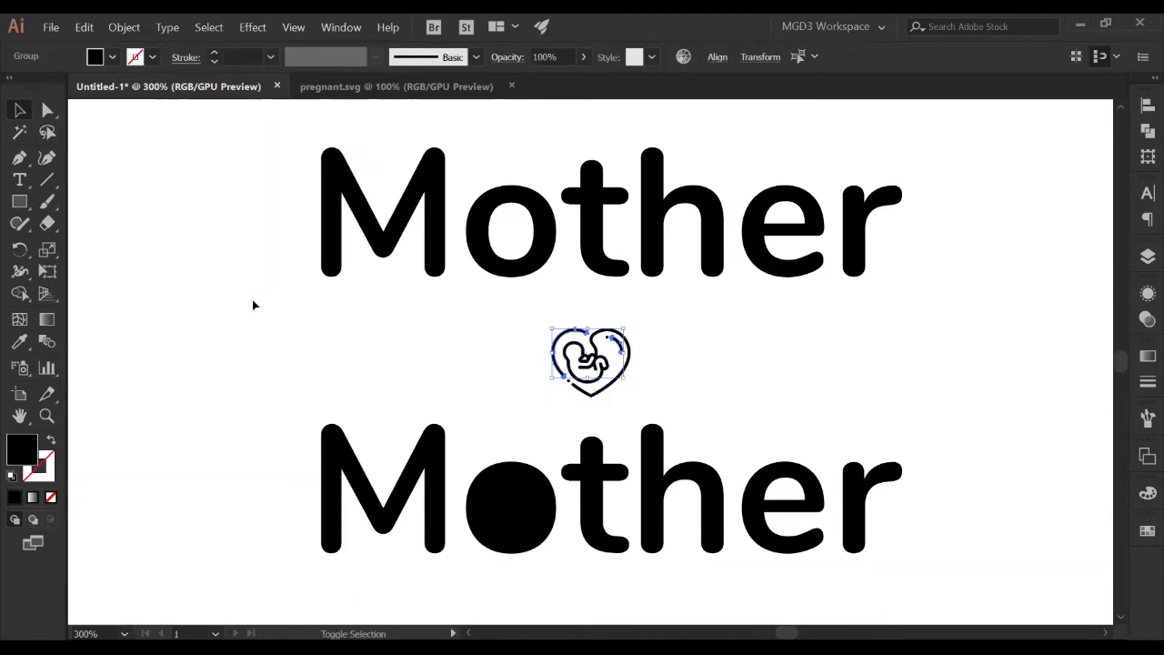
drag(254, 304, 672, 380)
click(673, 380)
click(549, 349)
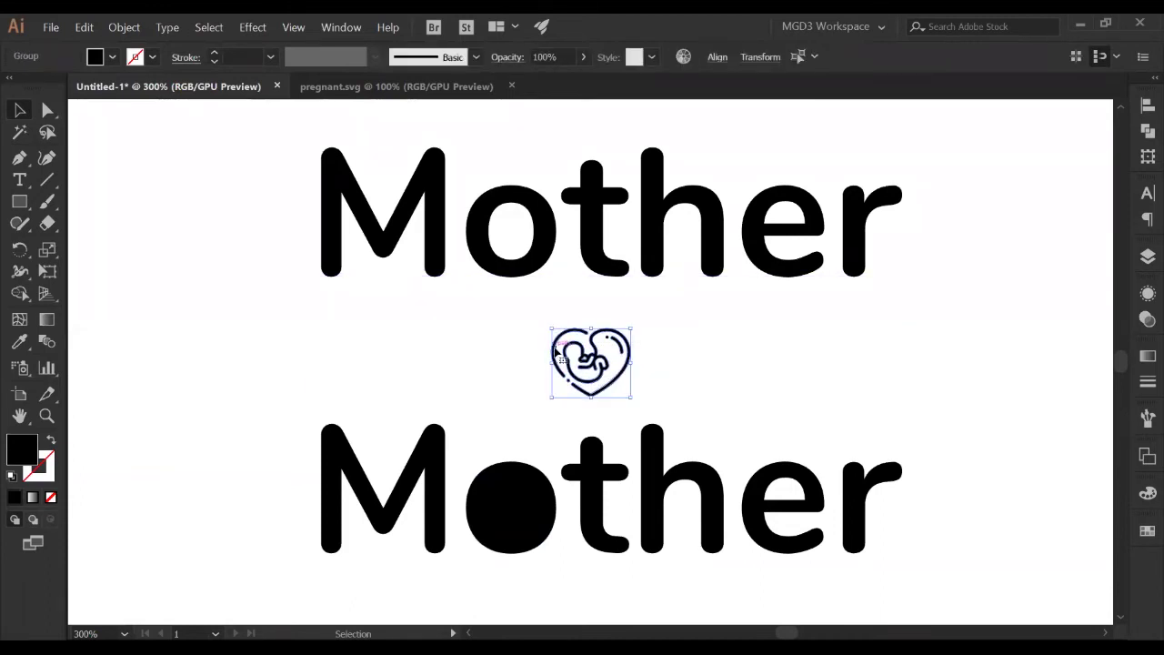
drag(582, 353, 395, 356)
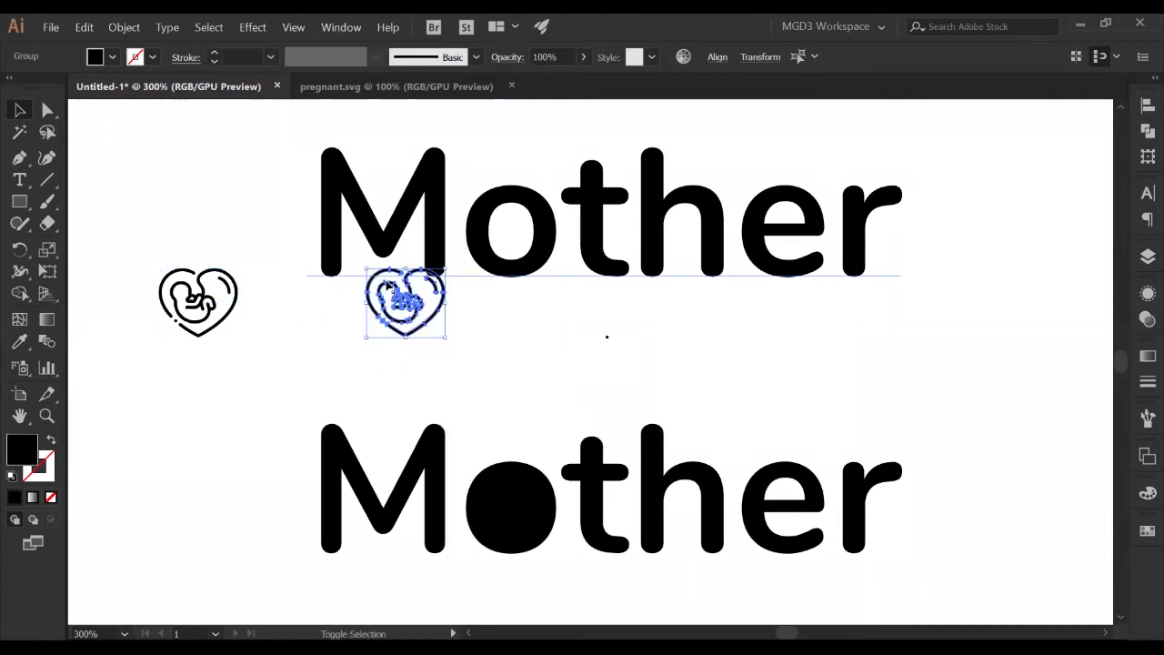
drag(425, 310, 445, 362)
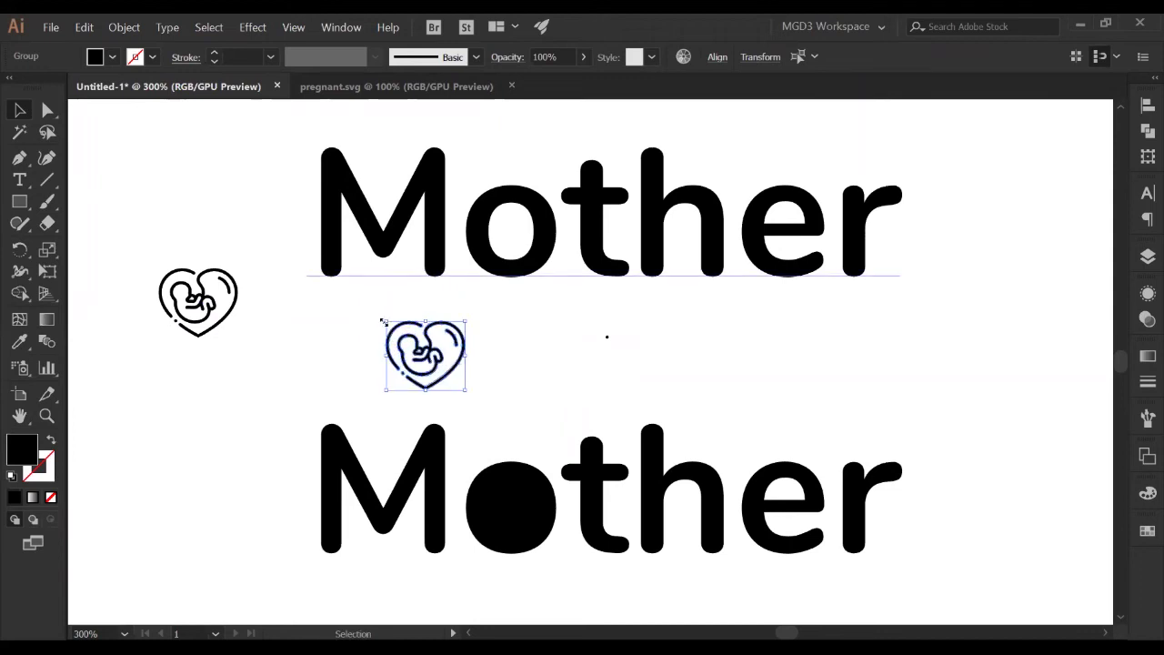
Step: Scale the duplicate heart icon down to fit within the "o" and fill it with cyan
drag(383, 322, 408, 340)
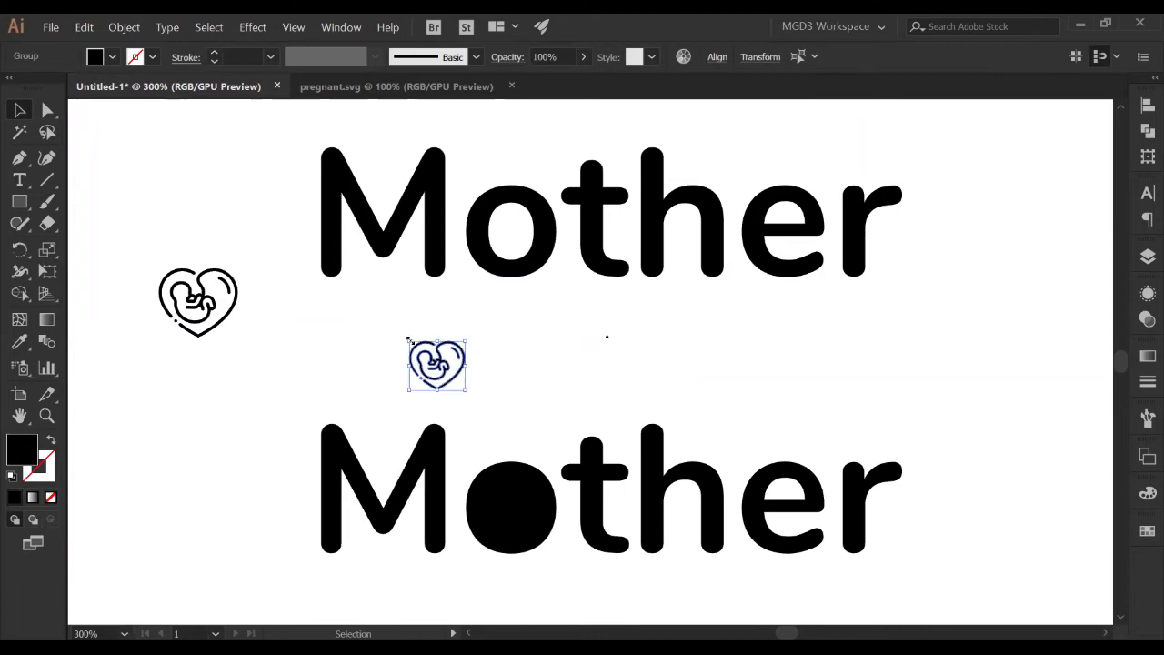
click(112, 58)
click(101, 87)
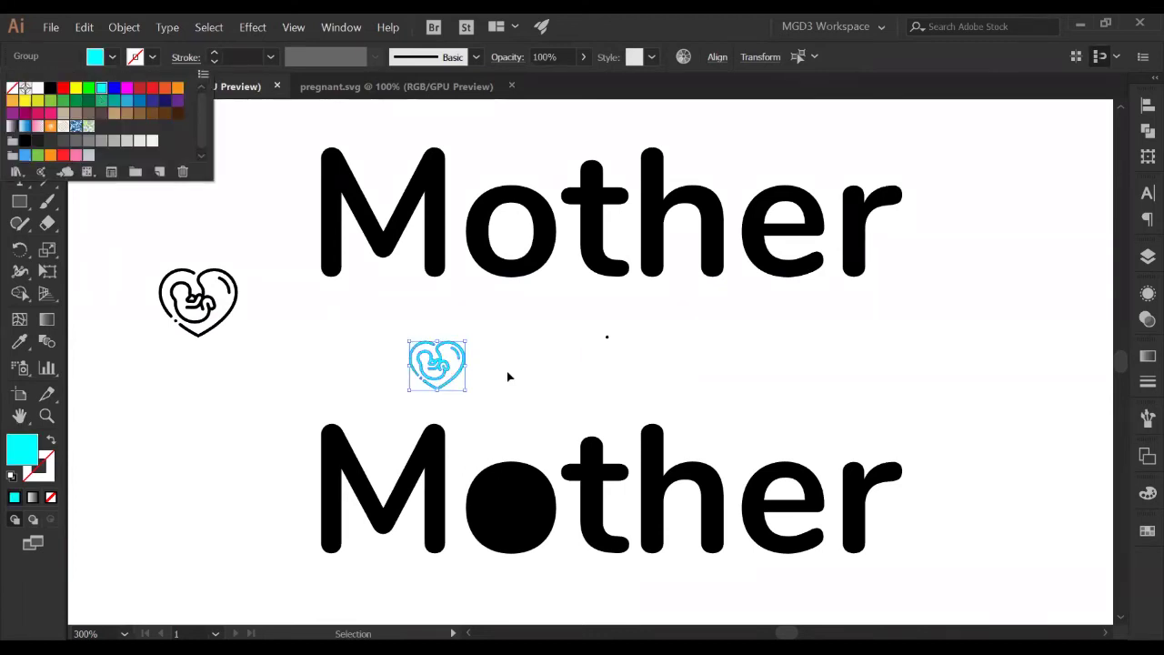
key(Escape)
Step: Place the cyan heart icon on the solid "o" of the lower "Mother" and nudge it to the disc's centre
drag(449, 371, 526, 509)
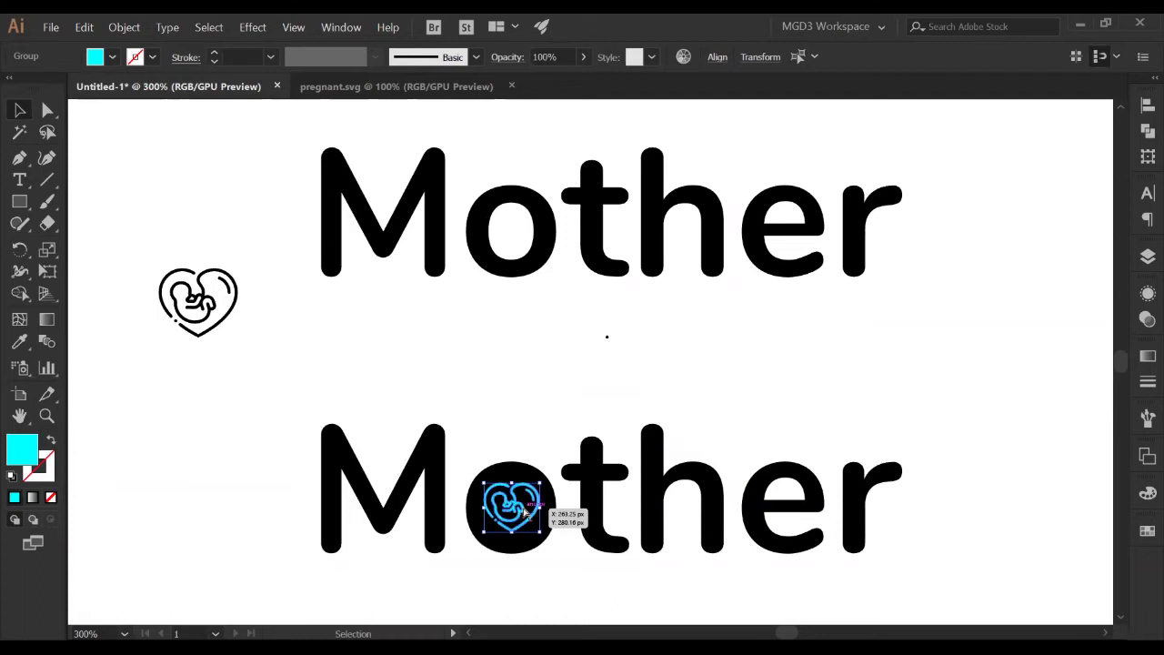
key(ctrl+plus)
drag(555, 397, 543, 404)
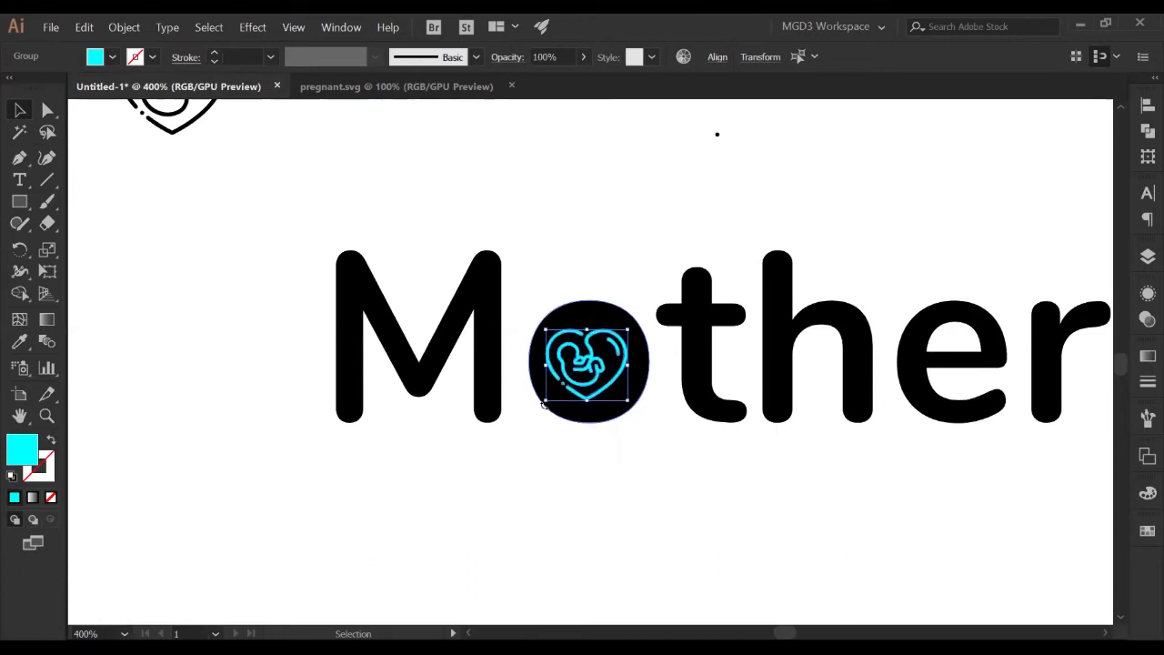
key(Right)
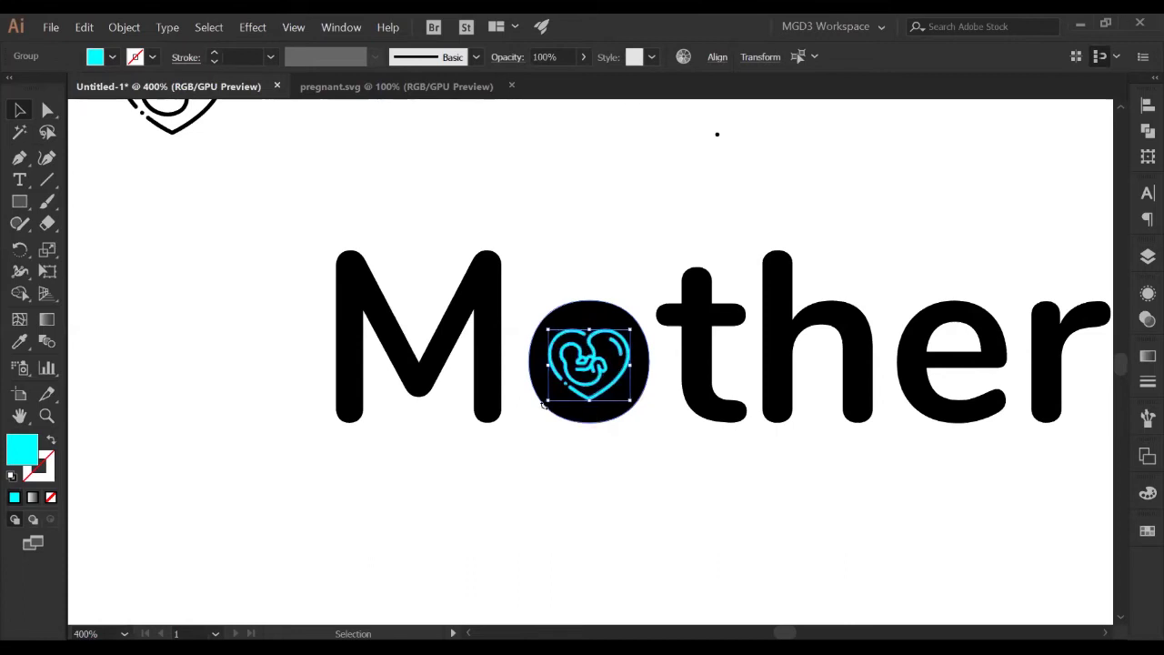
Step: Change the fill of the heart icon inside the "o" to white and deselect it
click(113, 57)
click(37, 87)
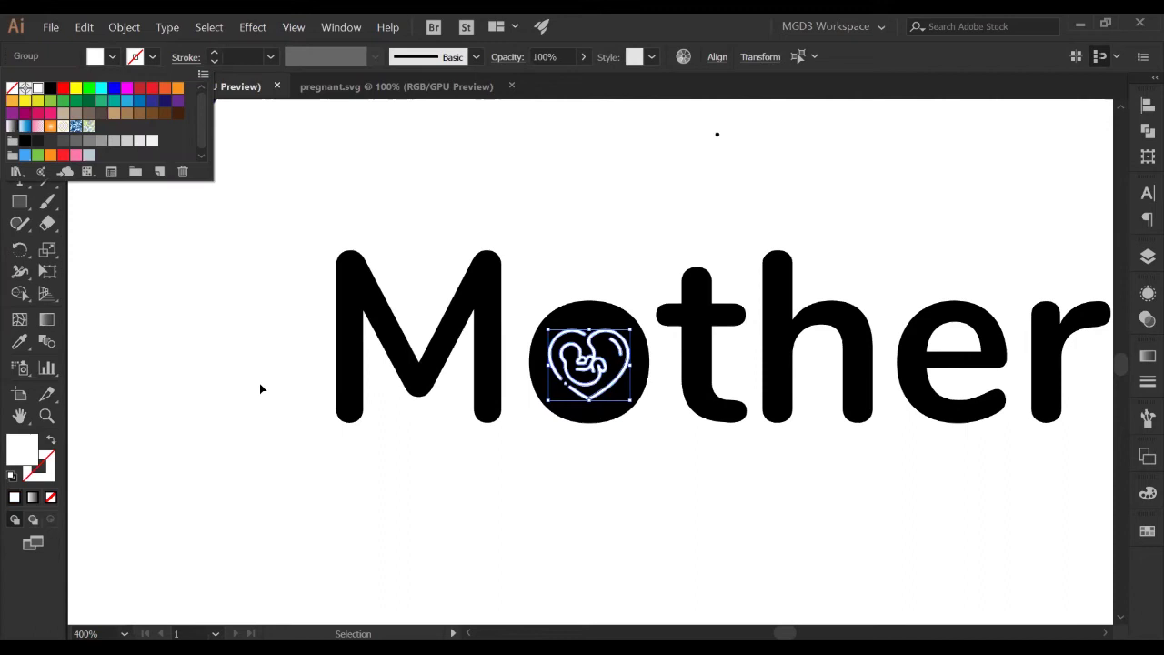
key(Escape)
key(ctrl+minus)
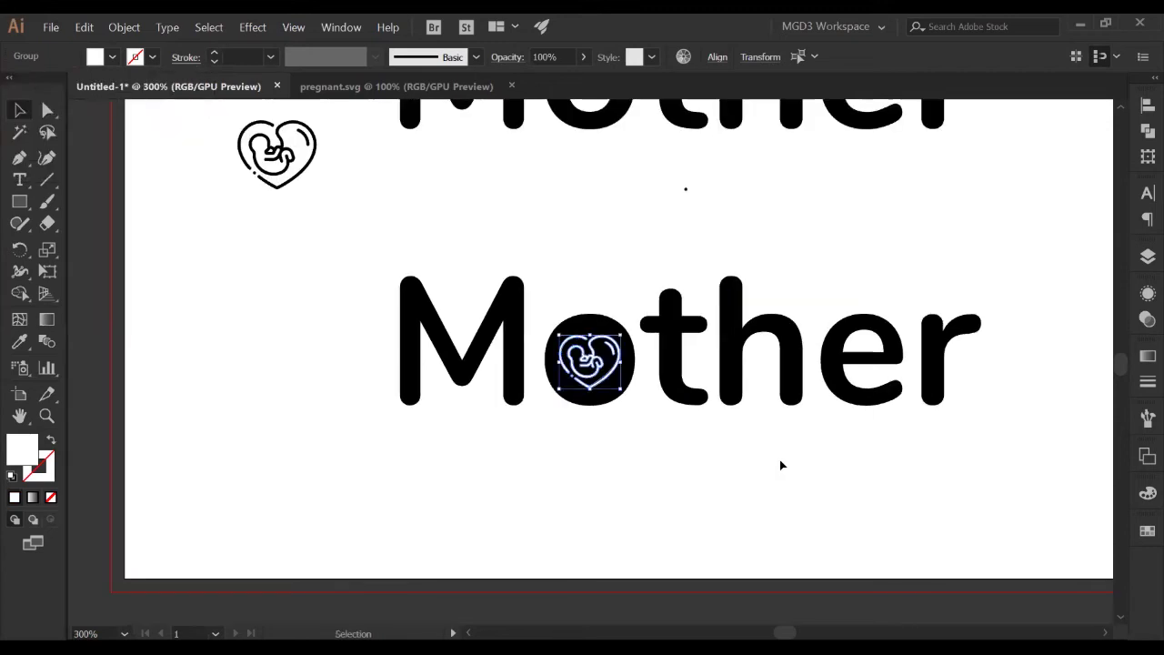
click(780, 464)
key(ctrl+plus)
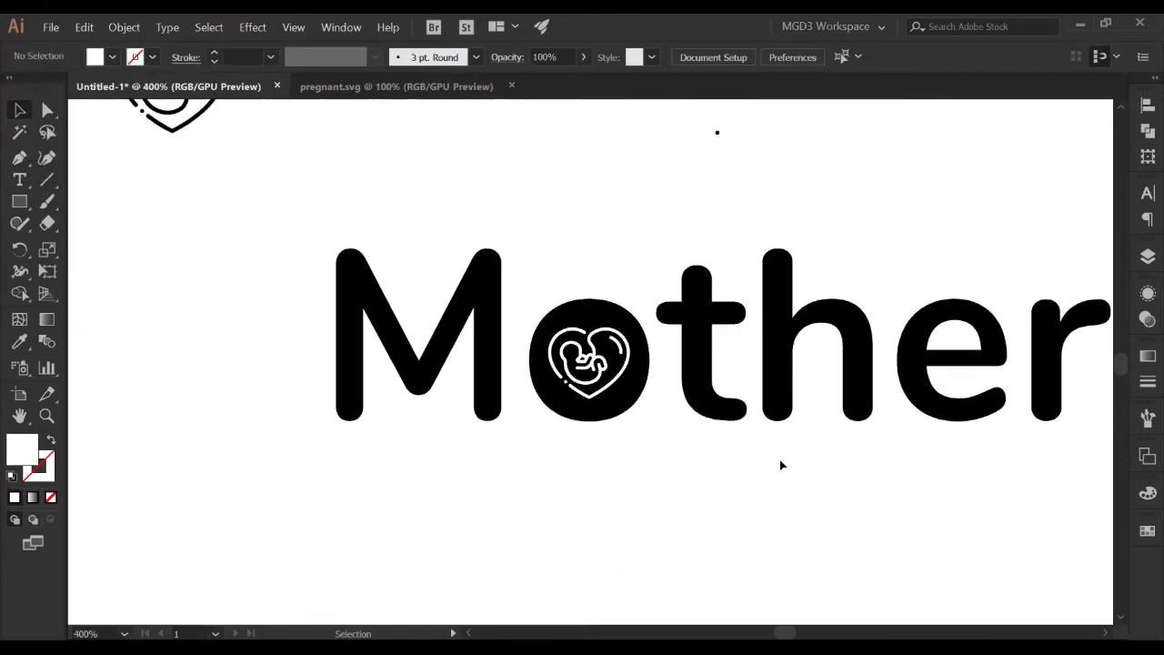
key(plus)
key(ctrl+plus)
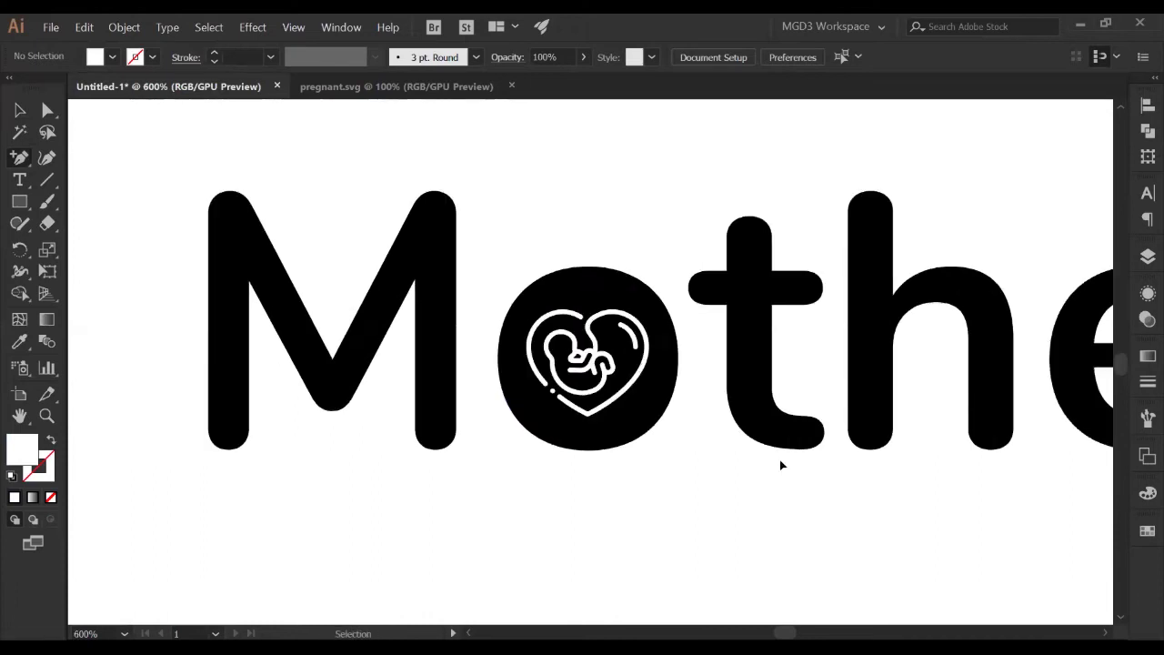
key(minus)
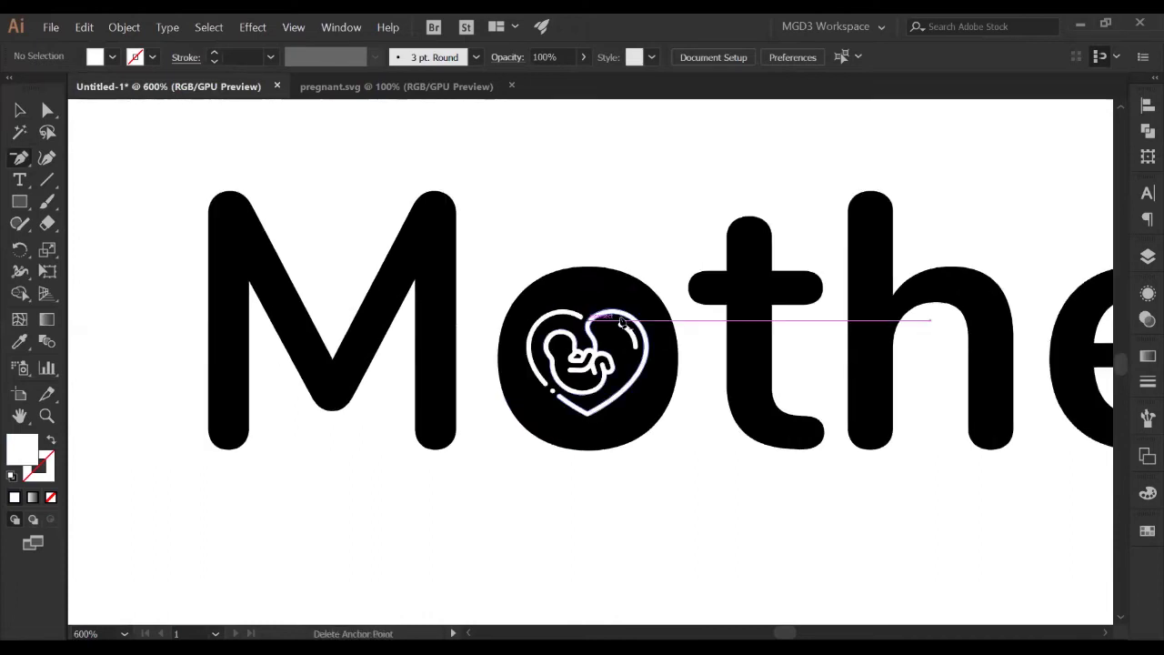
key(ctrl+minus)
key(ctrl+minus)
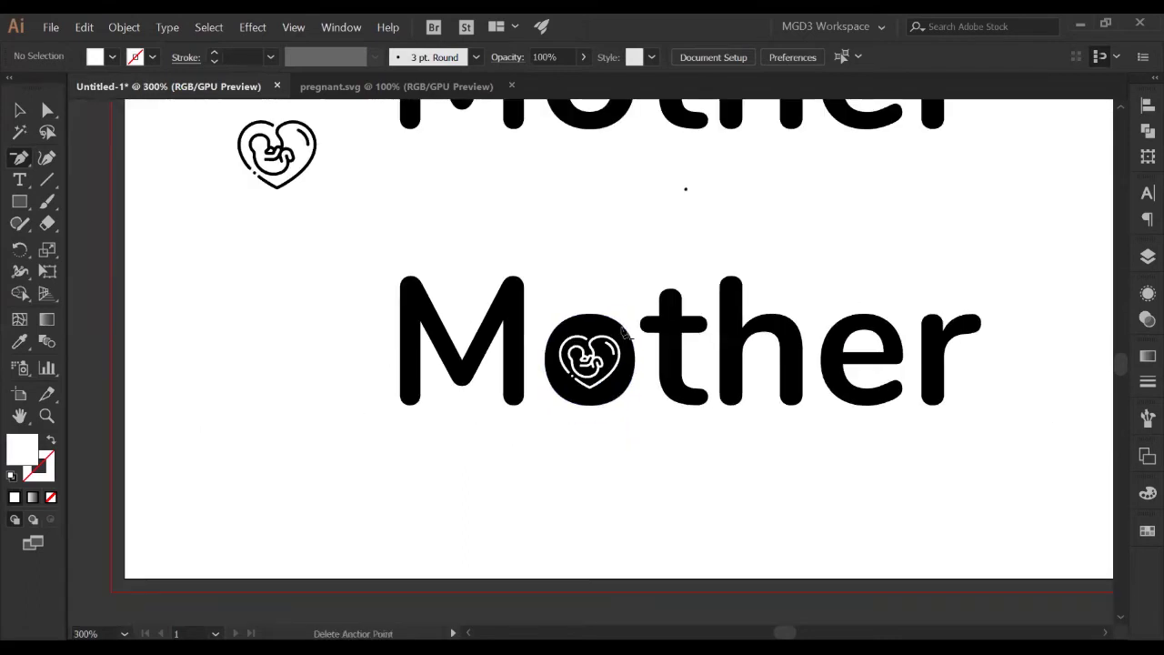
click(1003, 447)
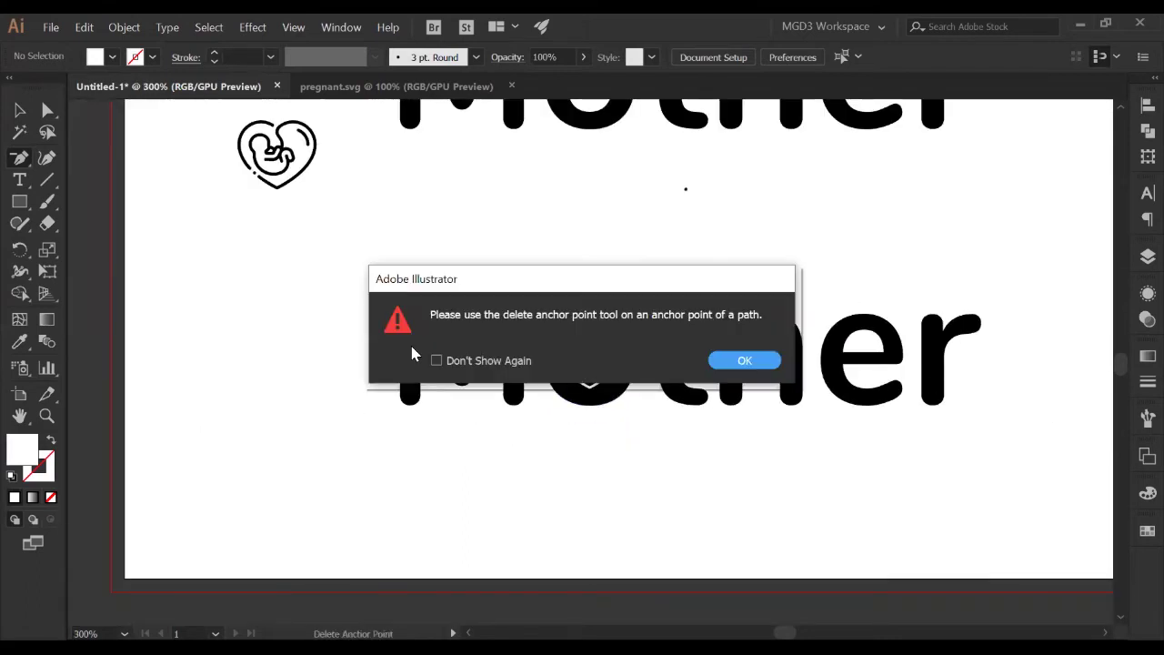
Step: Duplicate the lower "Mother" with its heart icon straight below the original and deselect the copy
click(760, 362)
key(v)
drag(926, 425, 355, 321)
key(ctrl+minus)
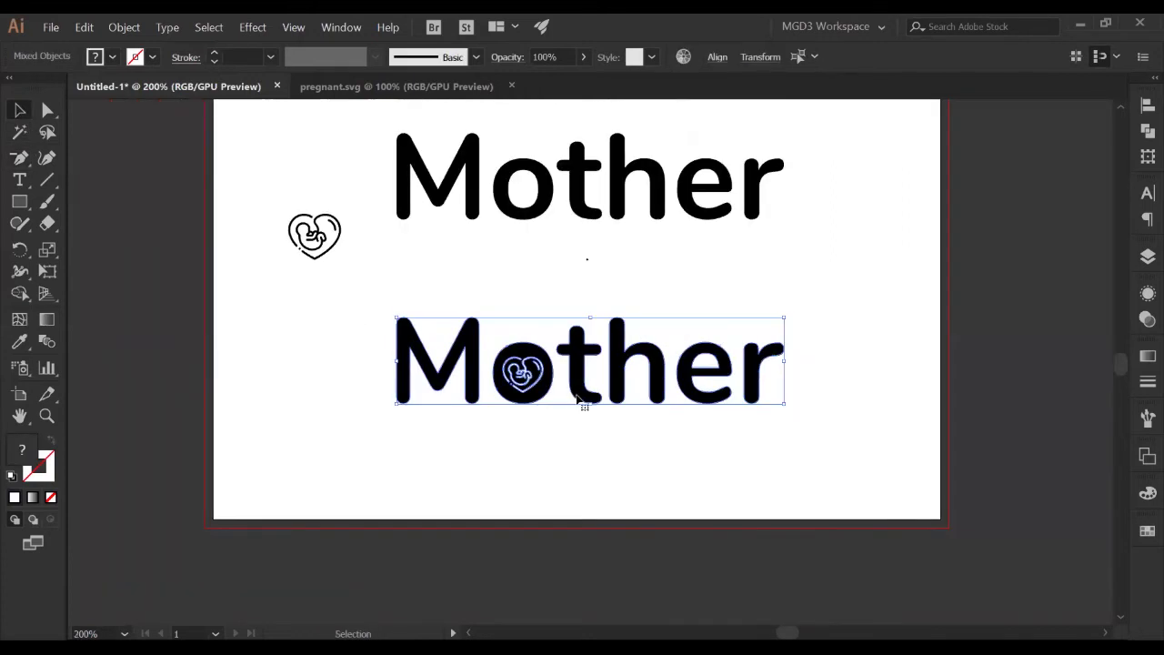
drag(575, 373, 544, 447)
click(538, 520)
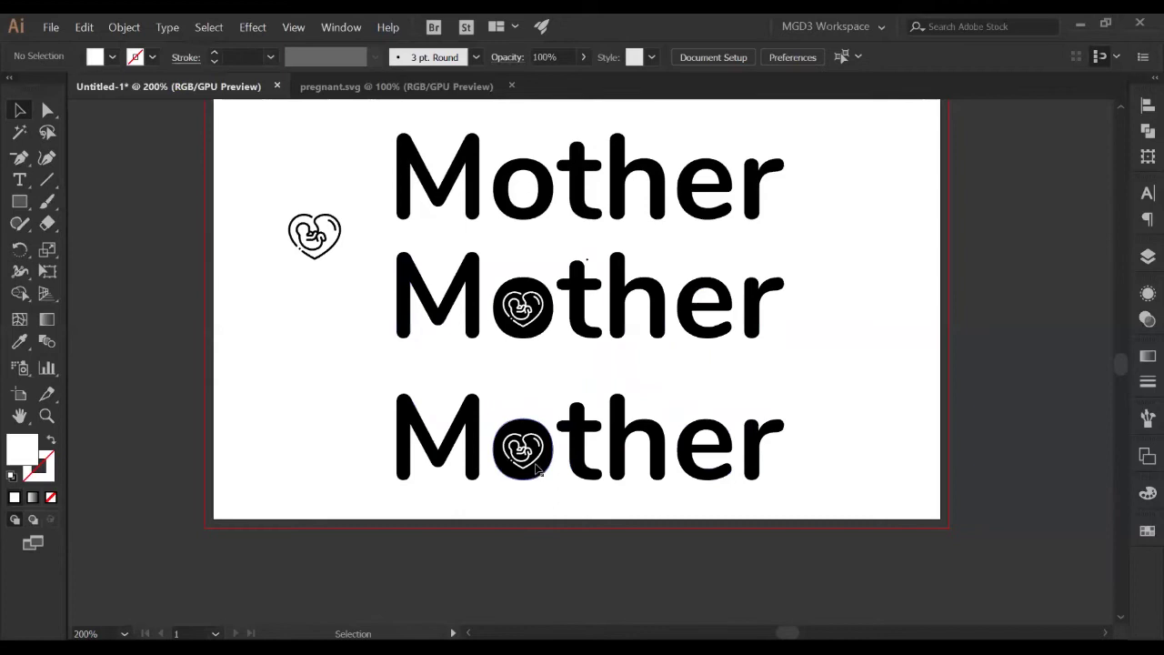
Step: Select all parts of the heart icon in the bottom "Mother" and enlarge it from its centre to about the width of the black disc
click(536, 462)
key(ctrl+minus)
key(ctrl+minus)
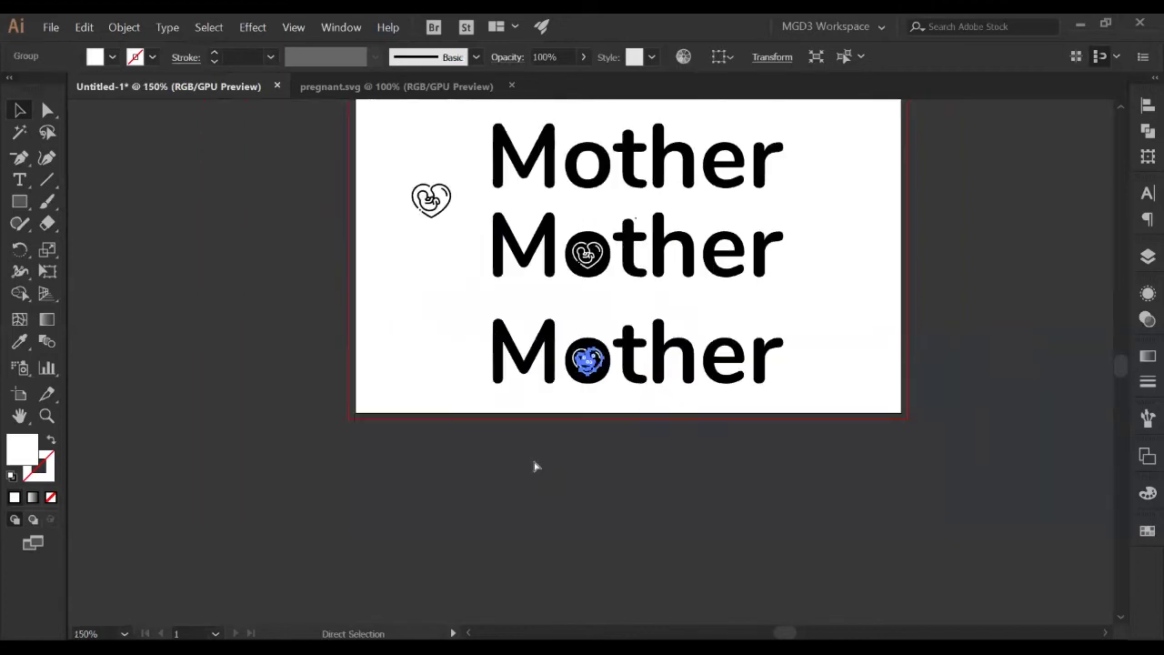
key(ctrl+plus)
key(ctrl+plus)
key(ctrl+plus)
key(ctrl+plus)
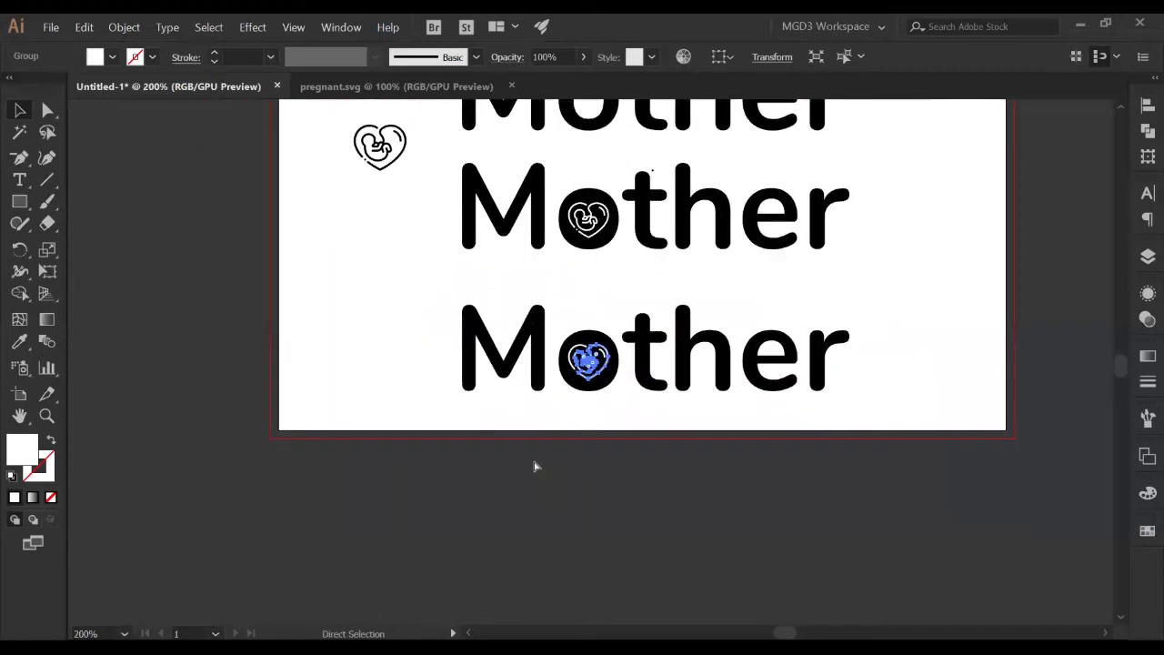
shift+click(543, 370)
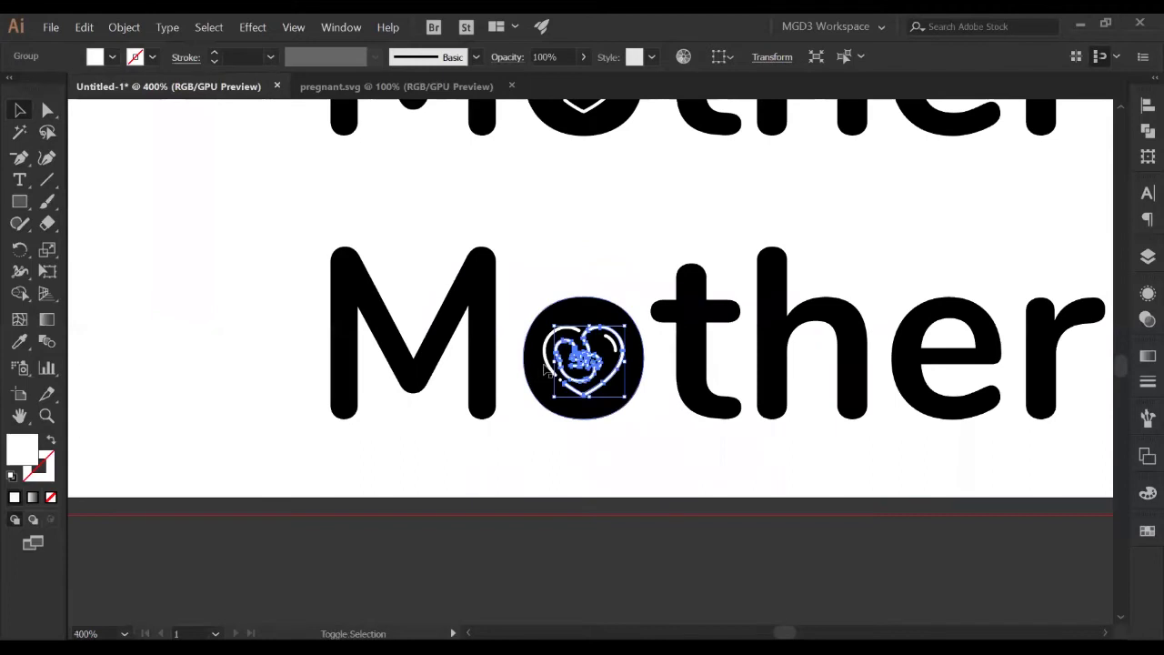
shift+click(546, 369)
drag(606, 447, 539, 289)
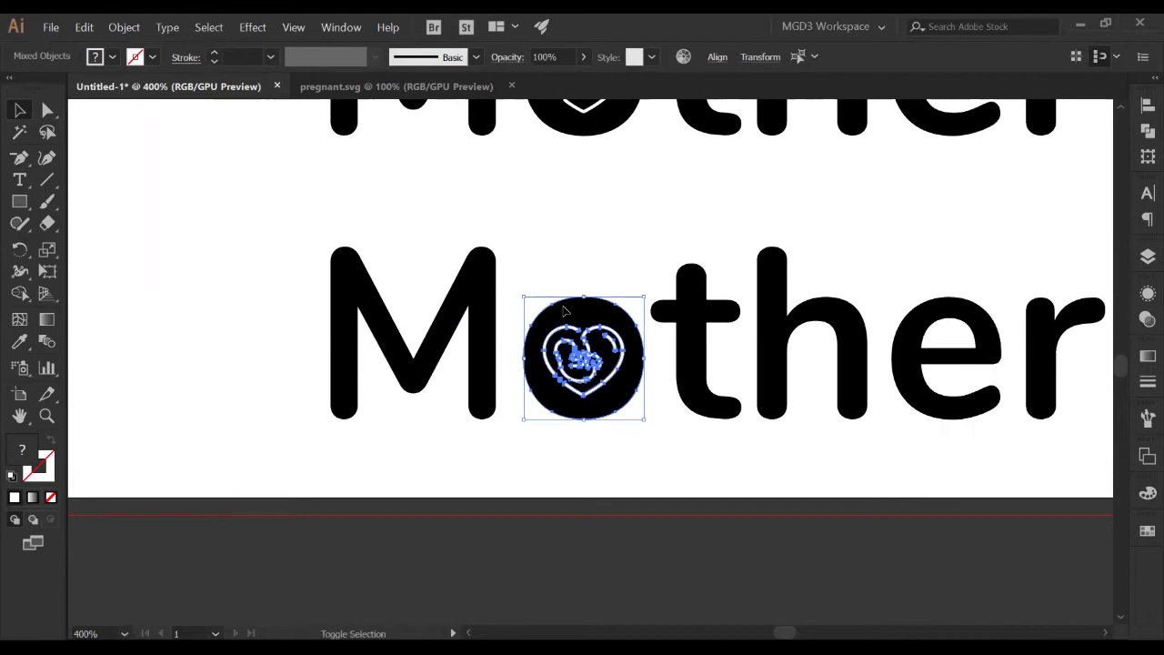
shift+click(563, 311)
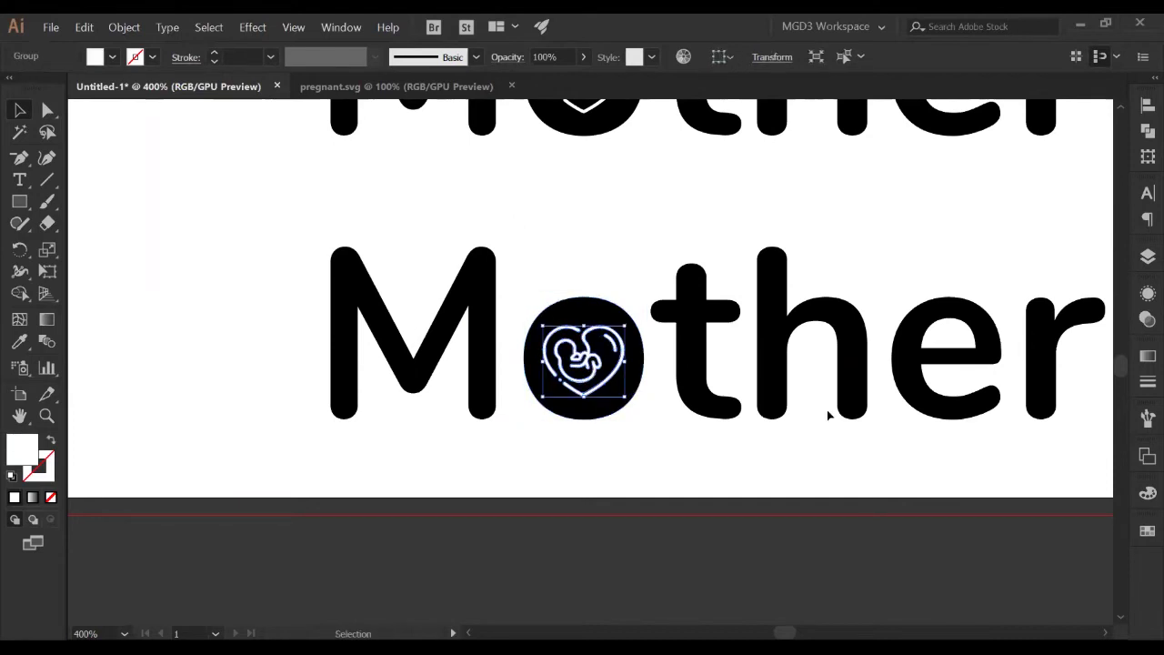
shift+click(583, 360)
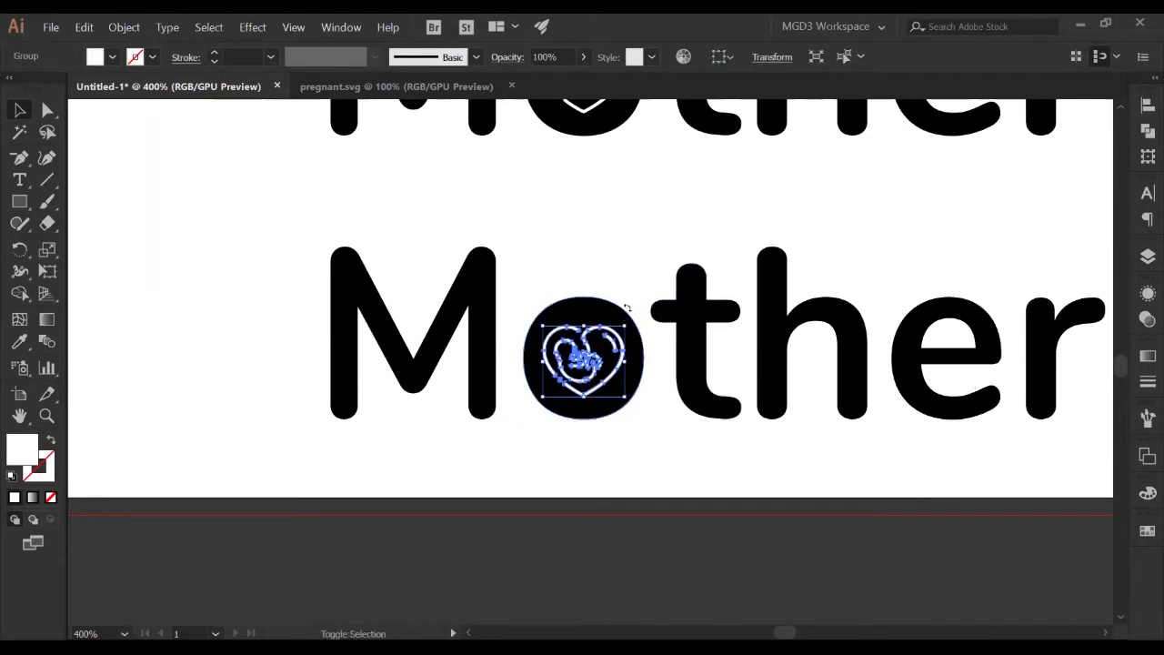
drag(624, 323, 643, 294)
click(626, 430)
Step: Delete the black disc behind the enlarged heart icon and recolour the icon black by sampling the letter "M" with the Eyedropper
click(622, 403)
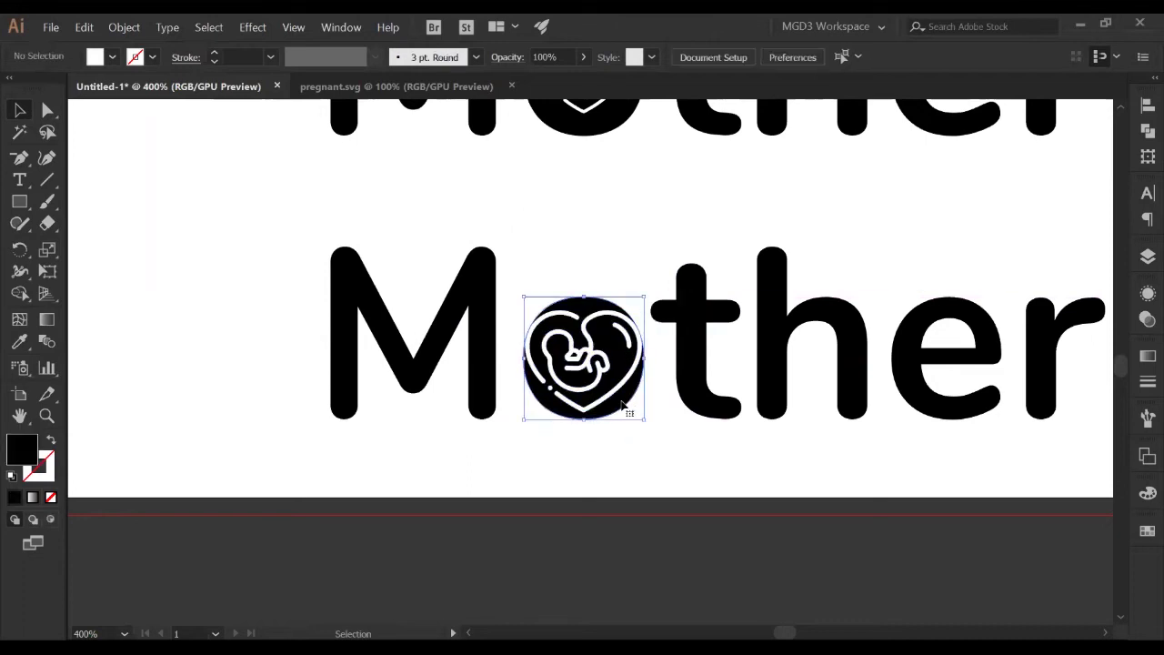
key(Delete)
drag(624, 408, 525, 301)
click(19, 341)
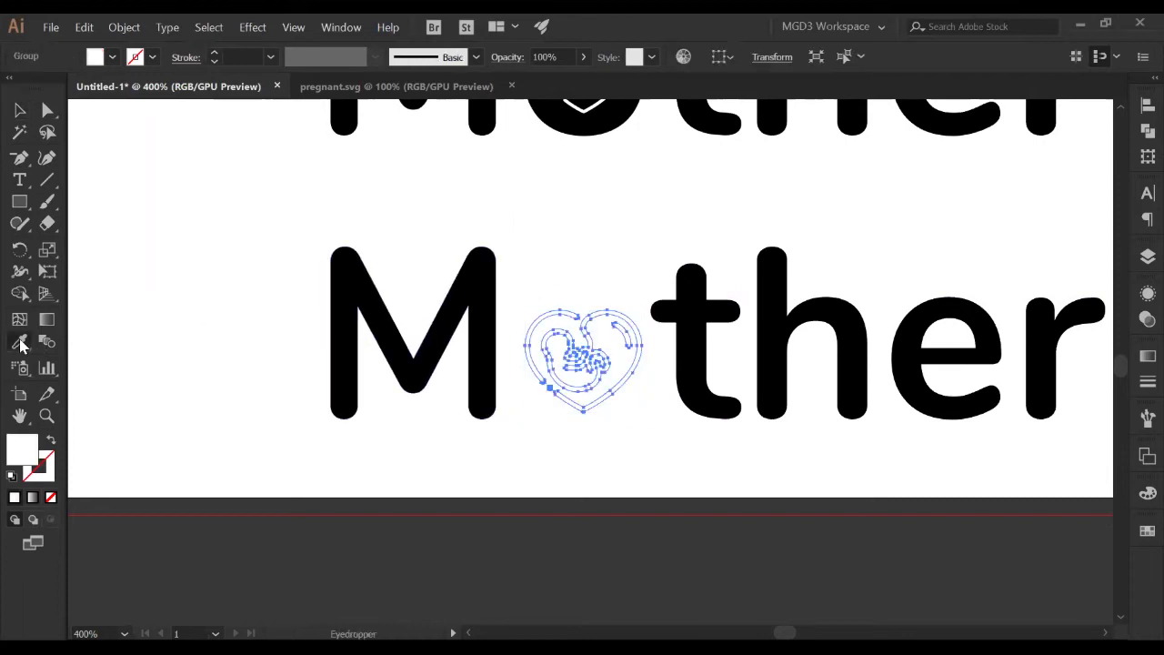
click(346, 309)
click(20, 110)
click(98, 177)
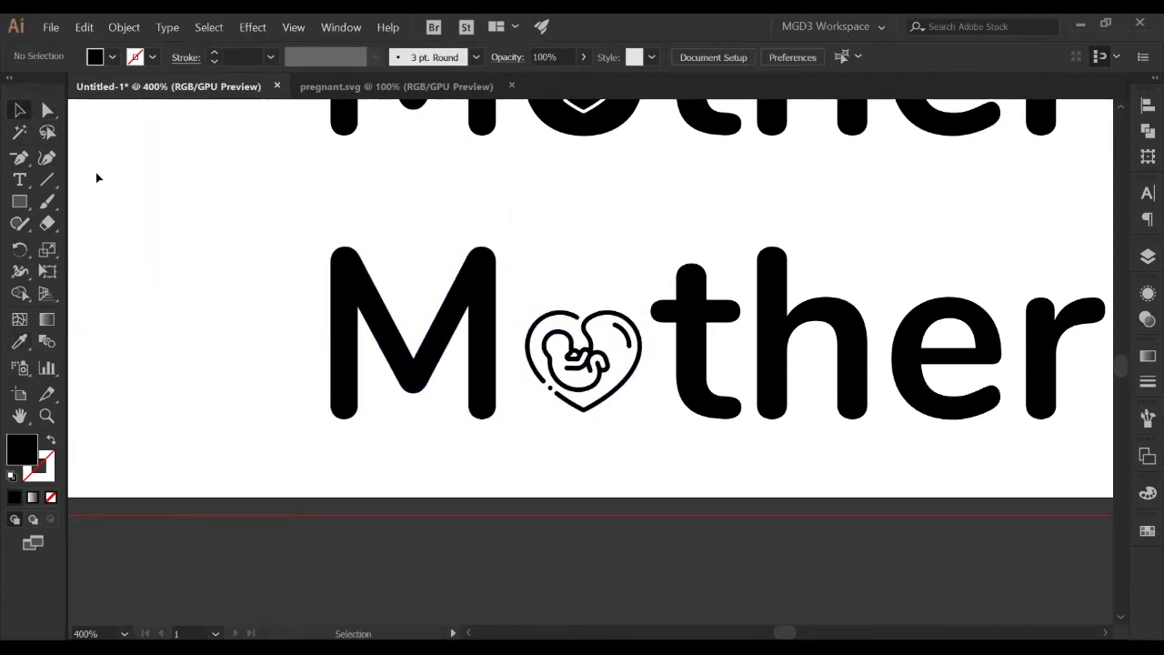
Step: Try to move the "M" of the bottom "Mother" slightly closer to the heart icon
key(ctrl+minus)
key(ctrl+minus)
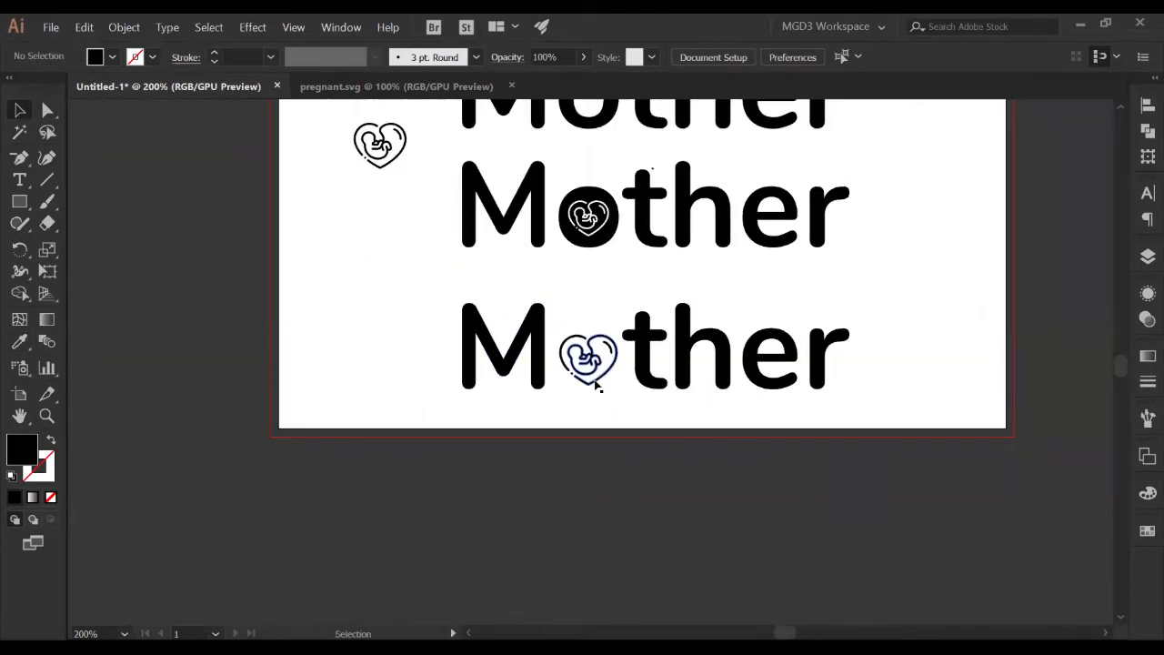
key(ctrl+plus)
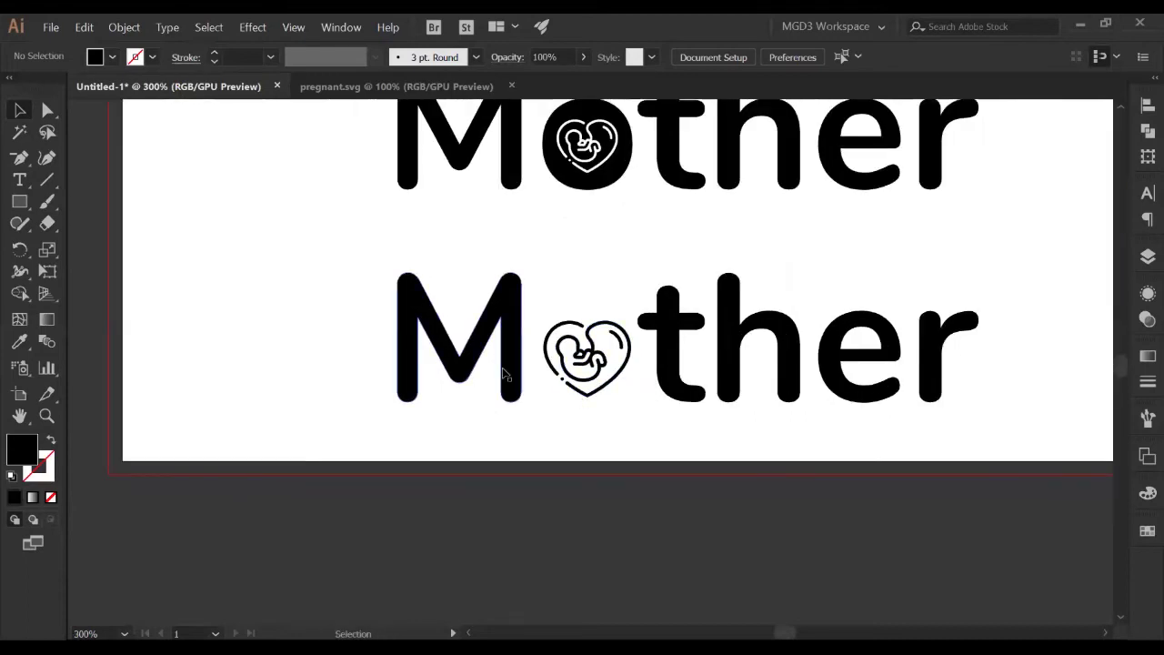
mouse_move(506, 375)
mouse_down()
mouse_move(530, 382)
mouse_move(516, 375)
mouse_up()
key(ctrl+z)
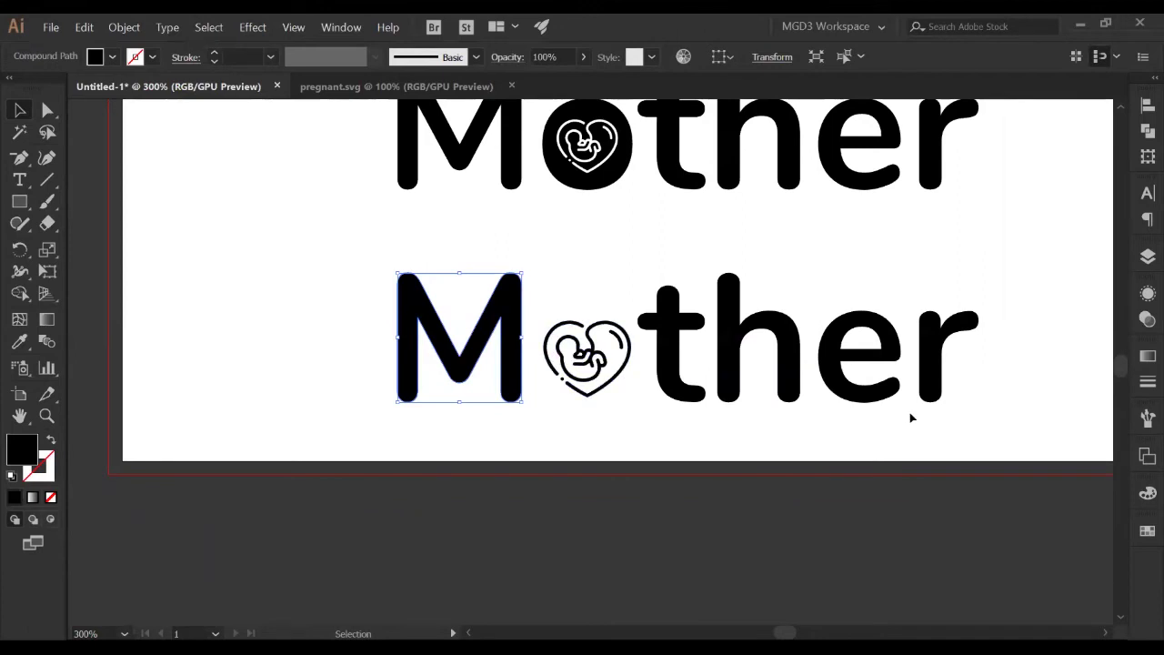
scroll(910, 414, down, 1)
click(980, 380)
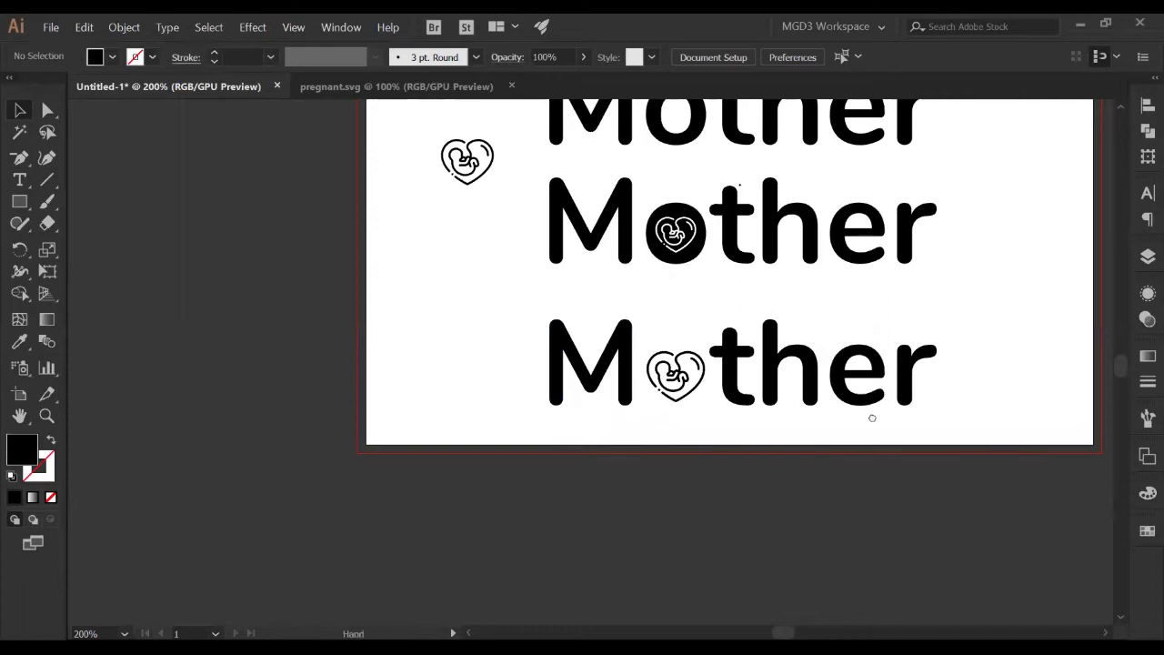
Step: Ungroup the heart icon in the bottom "Mother" and delete the small highlight arc inside the heart's upper right
scroll(873, 409, up, 2)
scroll(873, 409, right, 2)
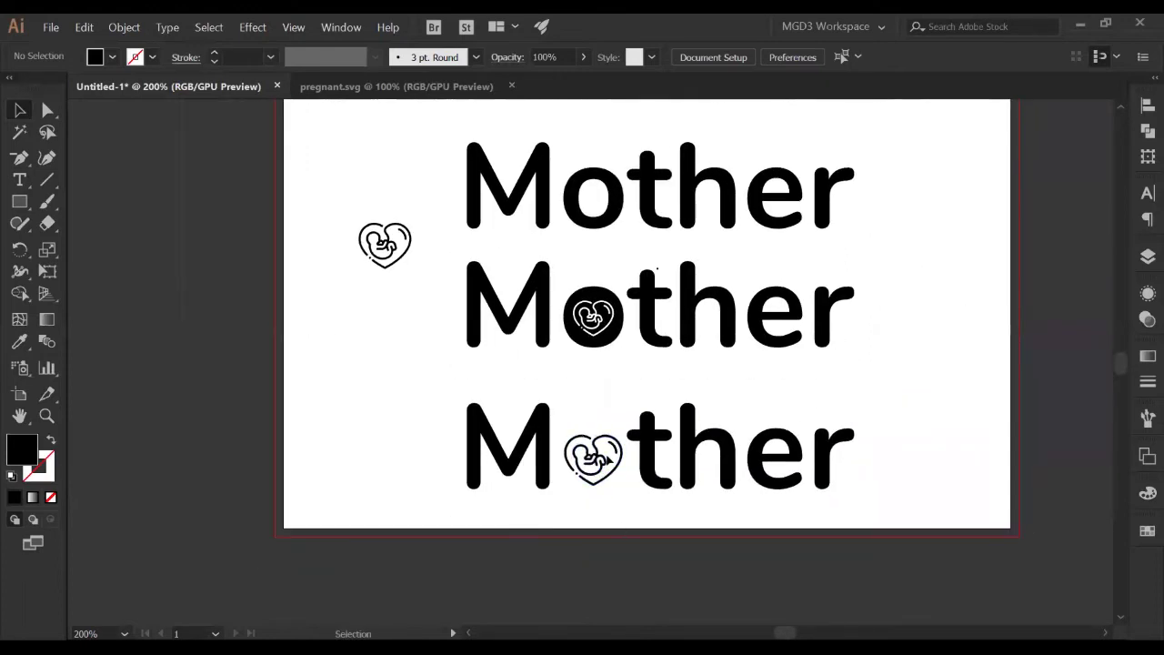
click(596, 462)
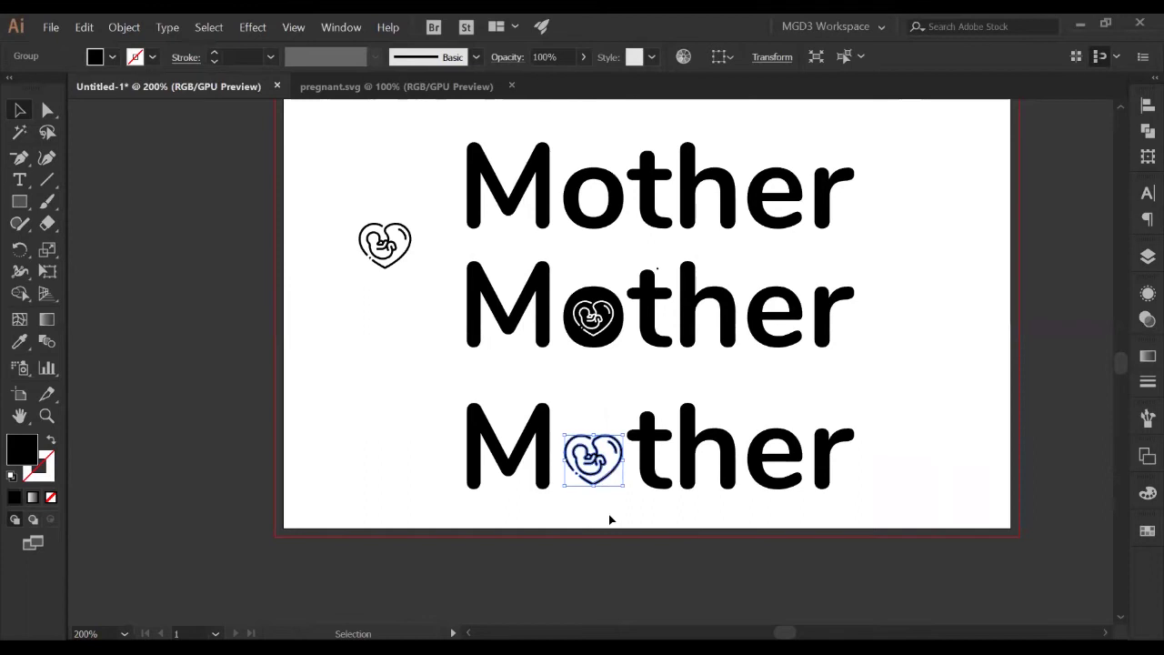
click(608, 513)
key(ctrl+plus)
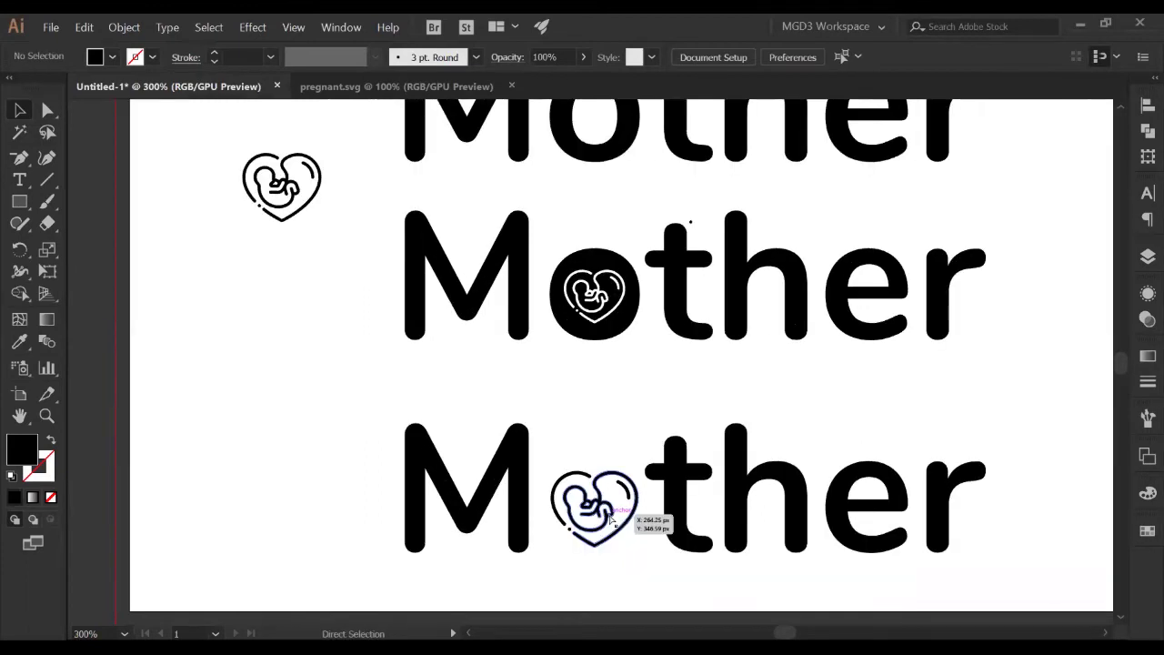
key(ctrl+plus)
scroll(606, 468, down, 4)
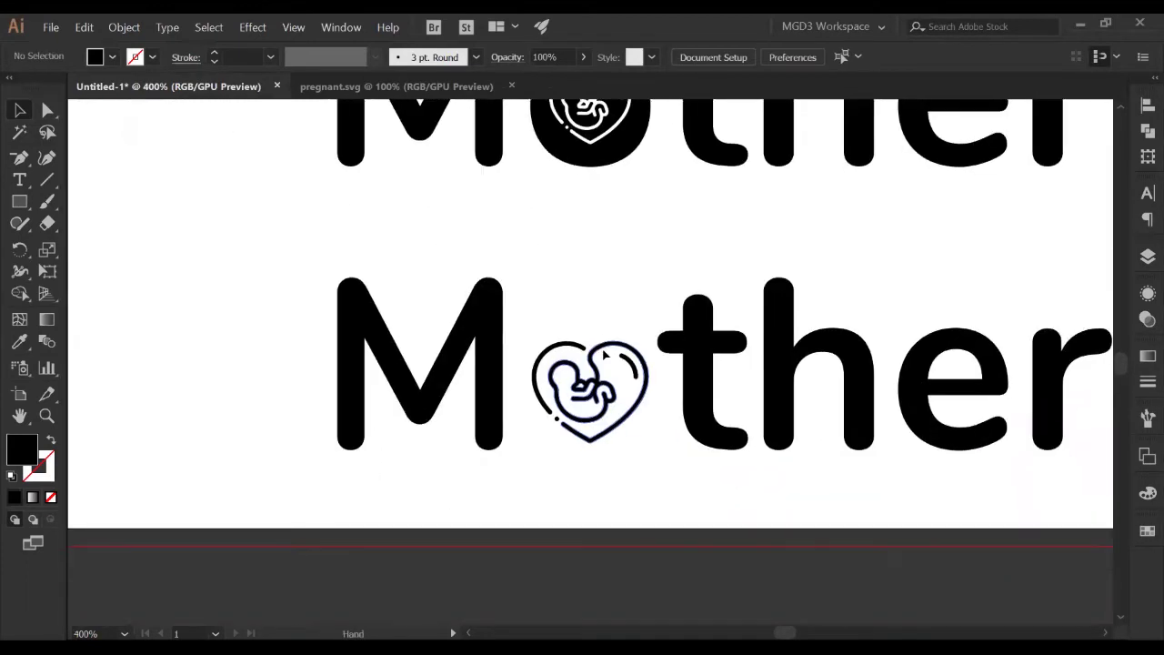
click(632, 371)
right_click(633, 373)
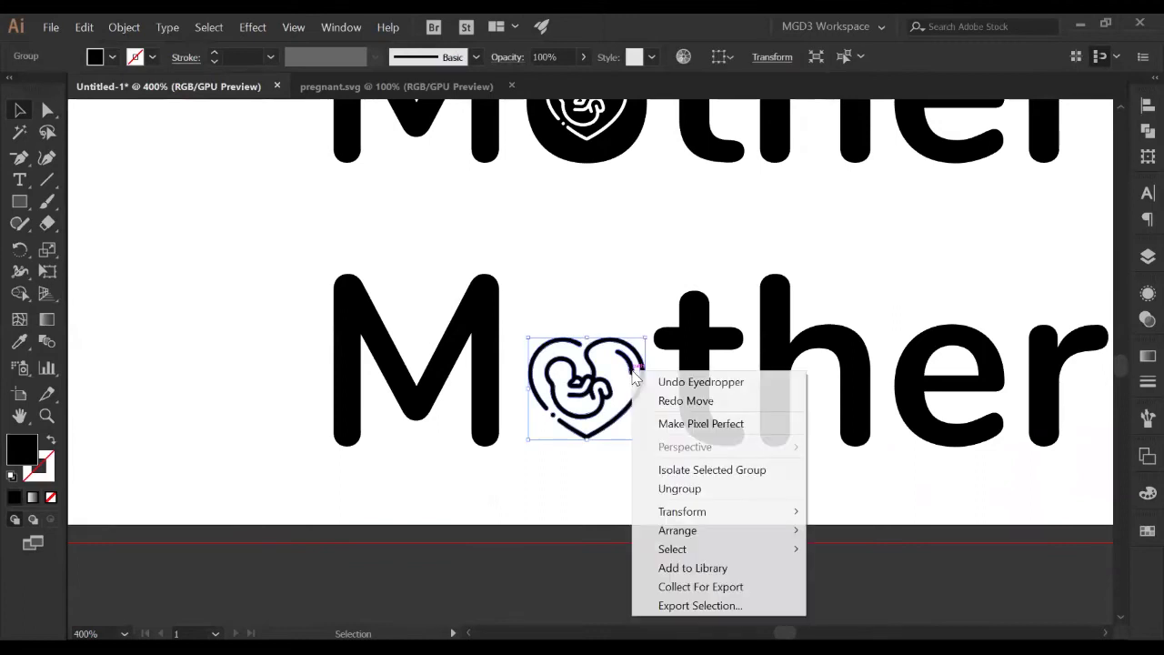
click(699, 489)
click(677, 456)
click(635, 365)
click(634, 416)
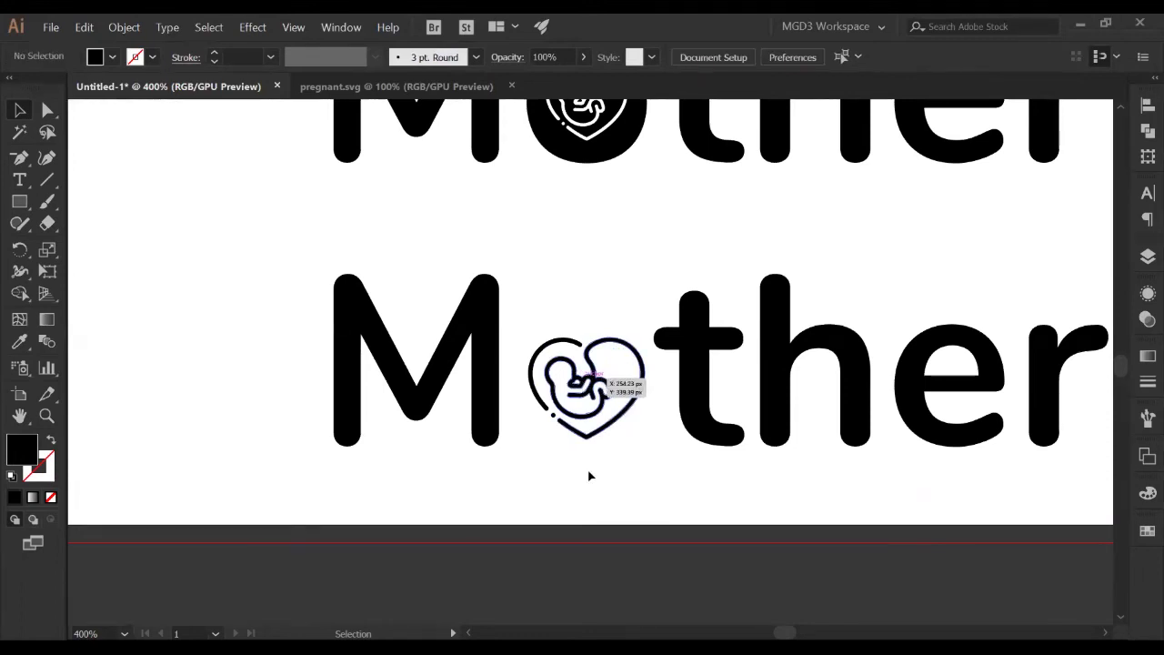
Step: Try to thicken all parts of the bottom heart icon with an Offset Path of 1 px and miter joins
click(641, 368)
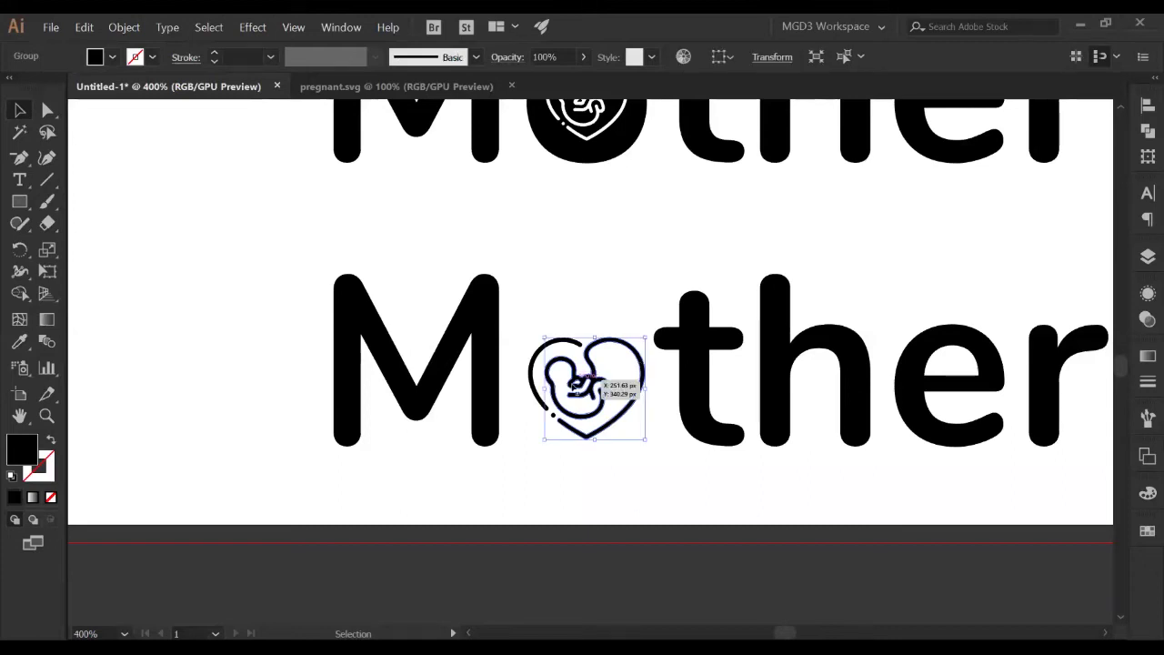
shift+click(553, 415)
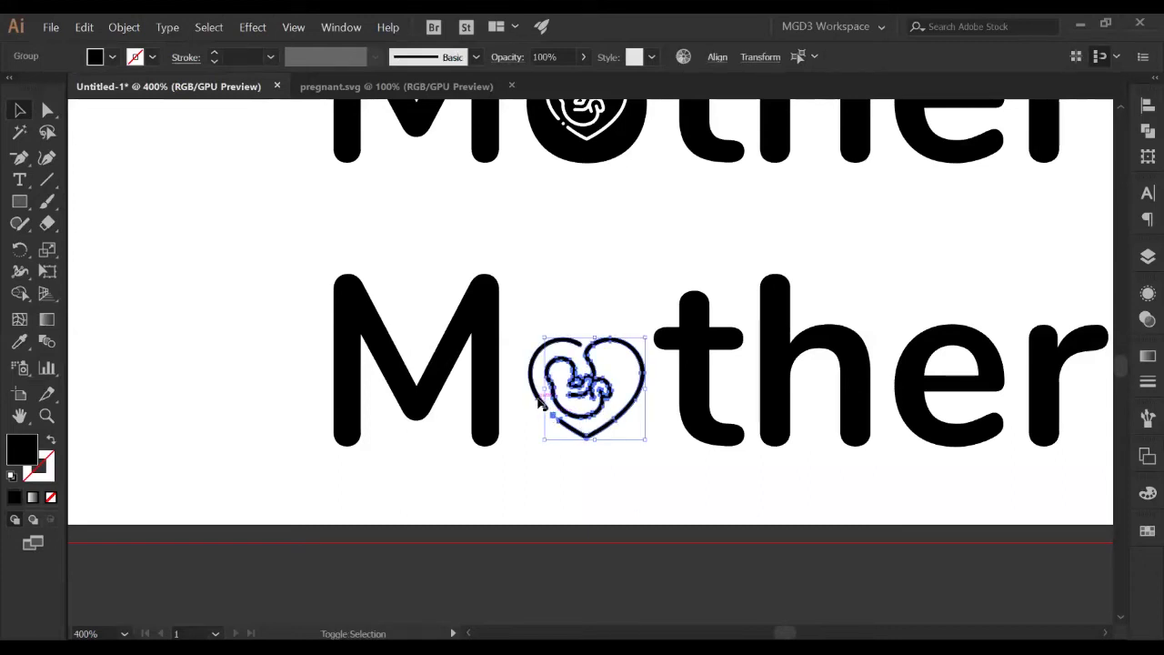
shift+click(545, 408)
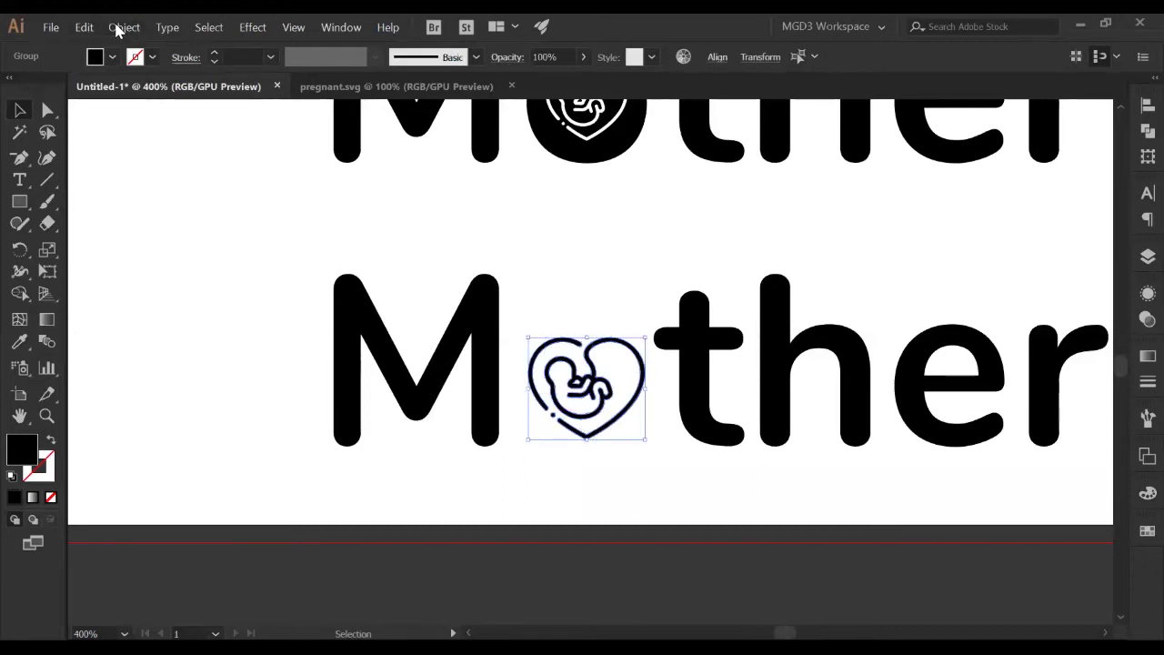
click(120, 27)
mouse_move(255, 386)
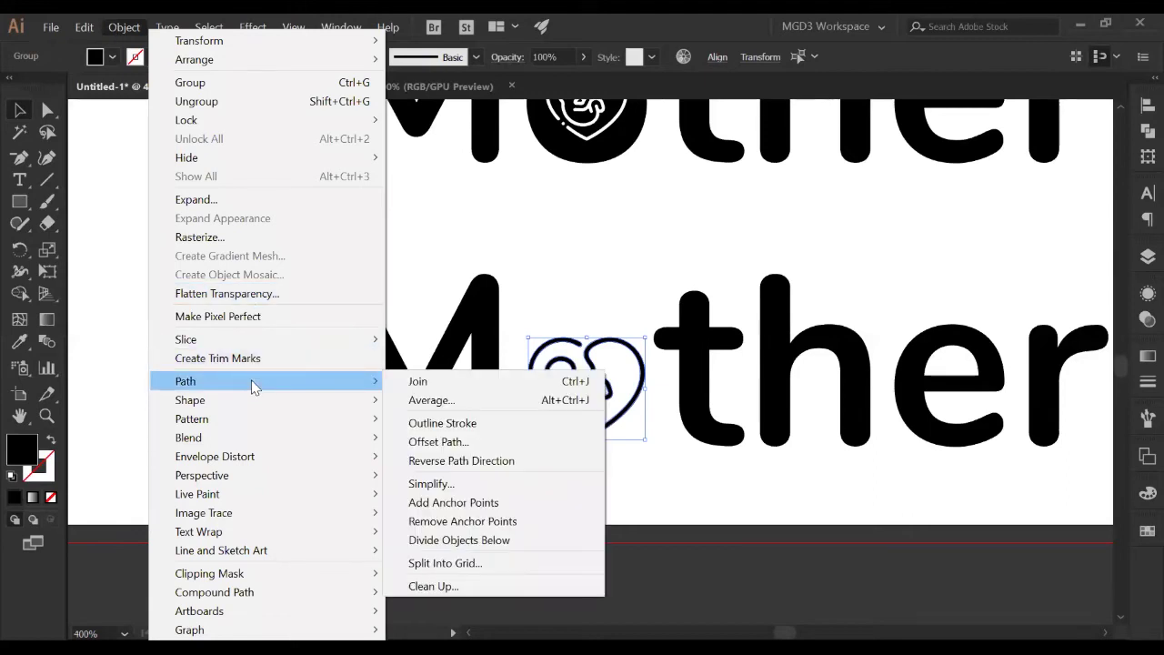
click(482, 442)
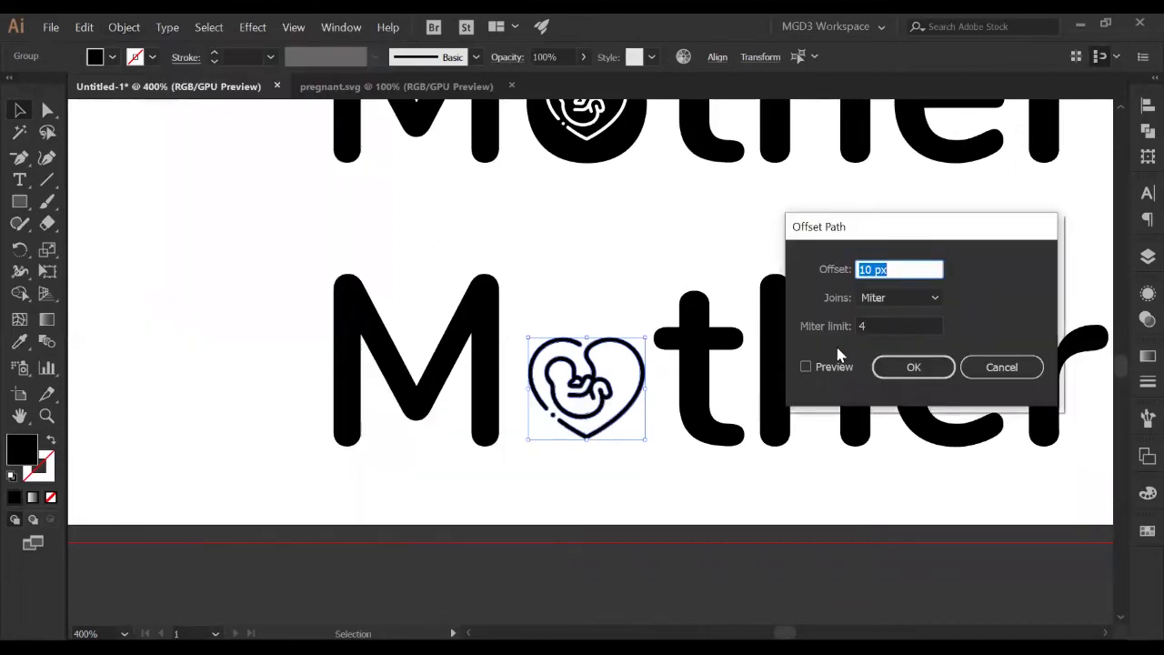
click(828, 368)
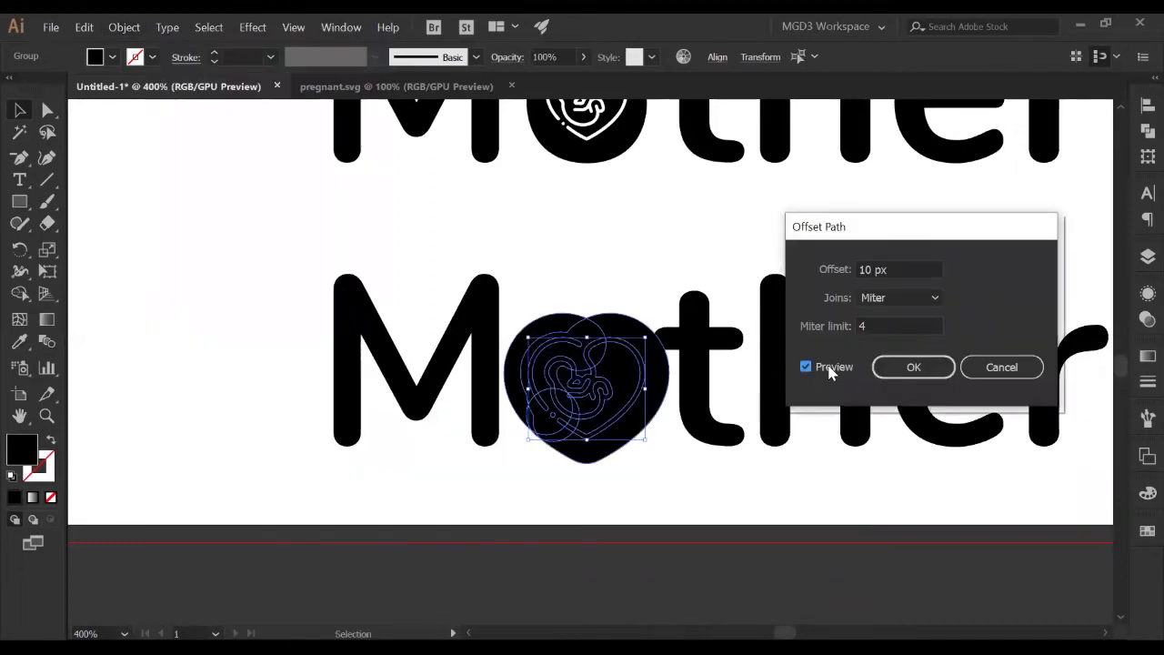
double_click(868, 269)
text(1)
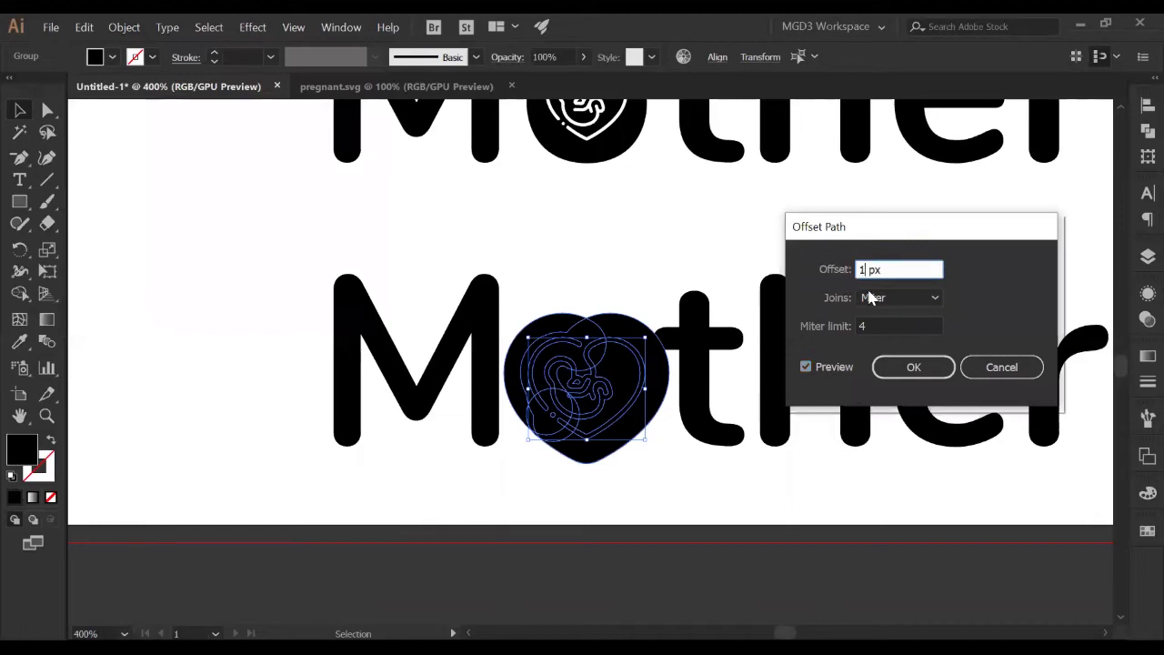
click(875, 326)
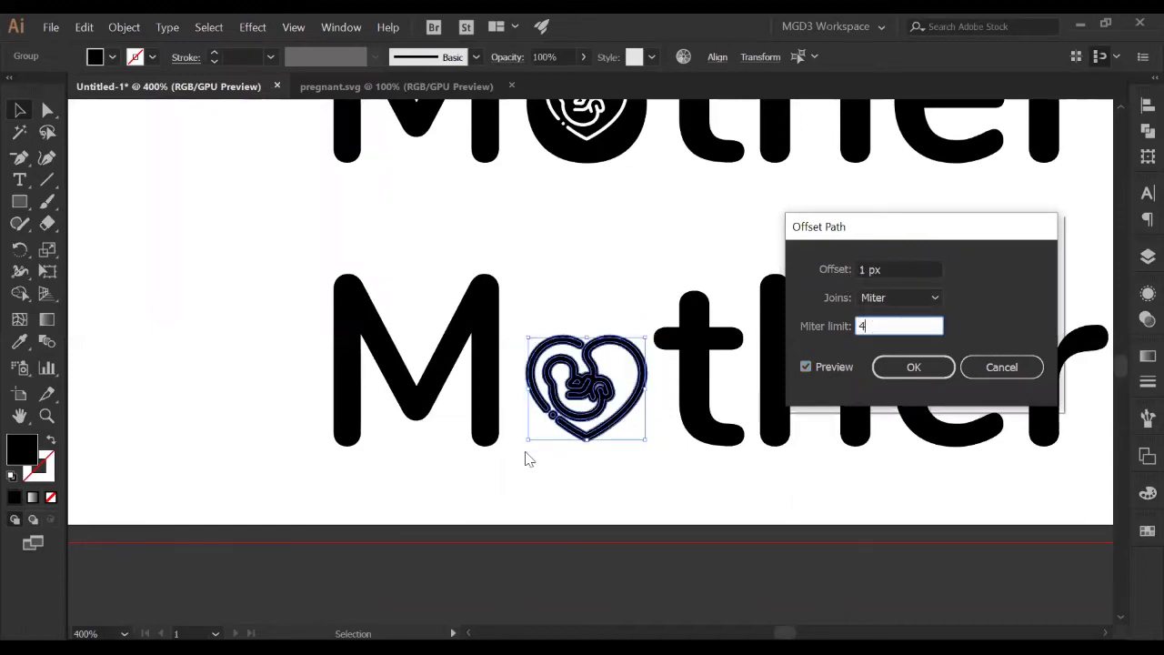
click(888, 375)
click(819, 483)
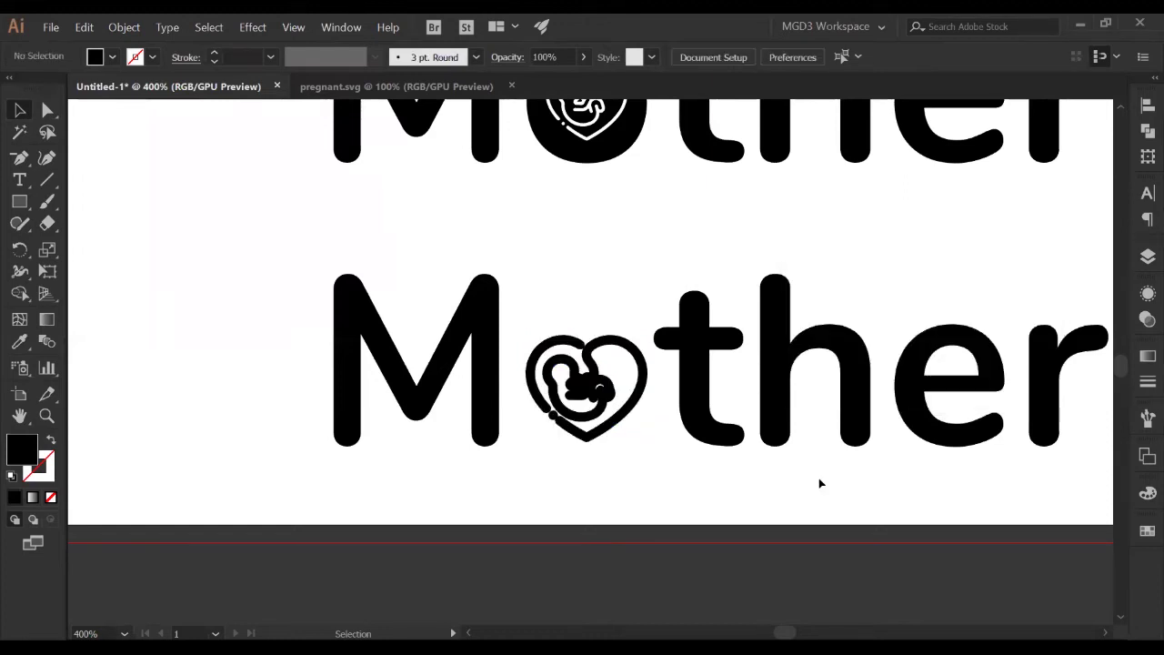
key(ctrl+z)
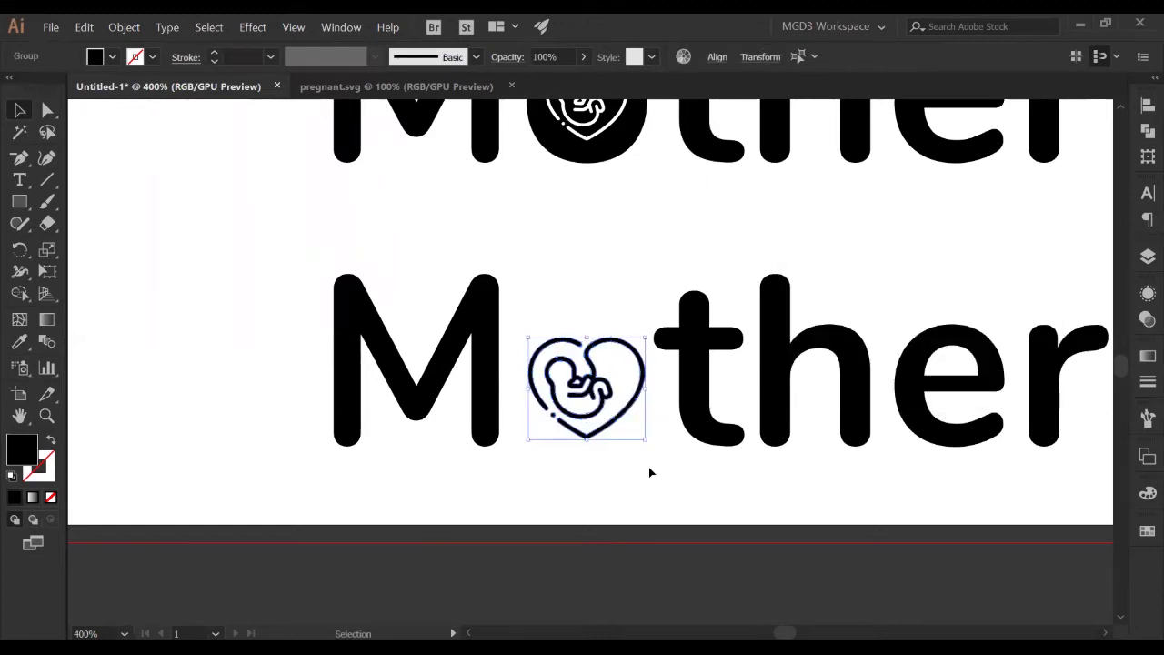
Step: Switch to the browser and close the Flaticon attribution notice and the pregnant icon's detail page
click(648, 471)
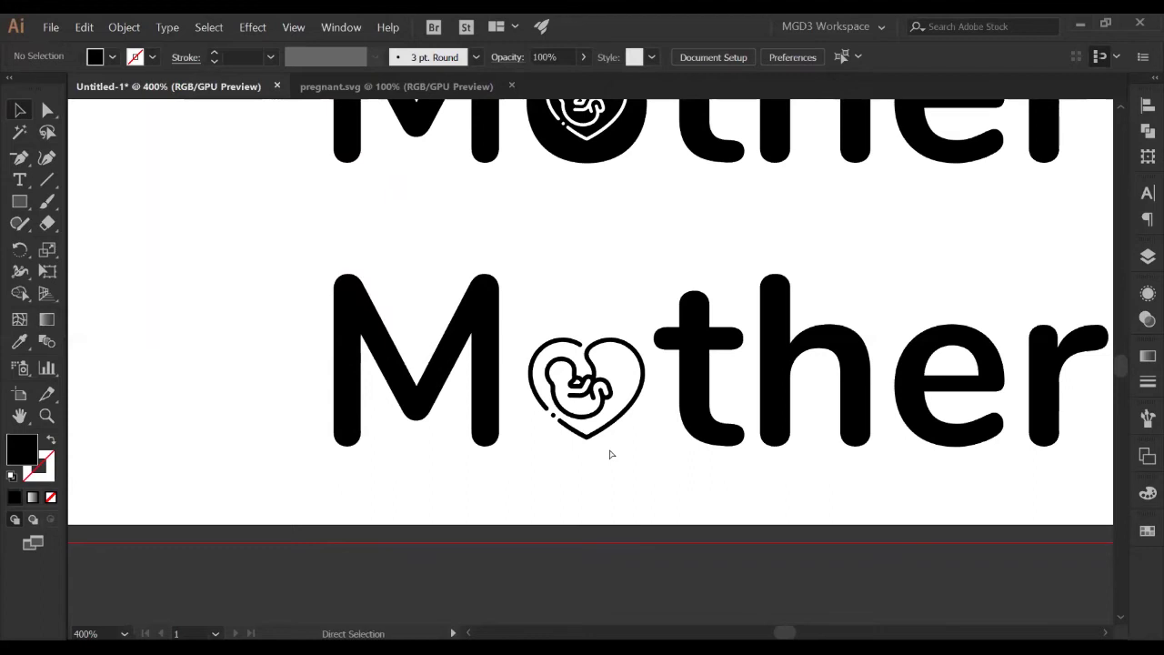
key(ctrl+minus)
drag(604, 451, 539, 547)
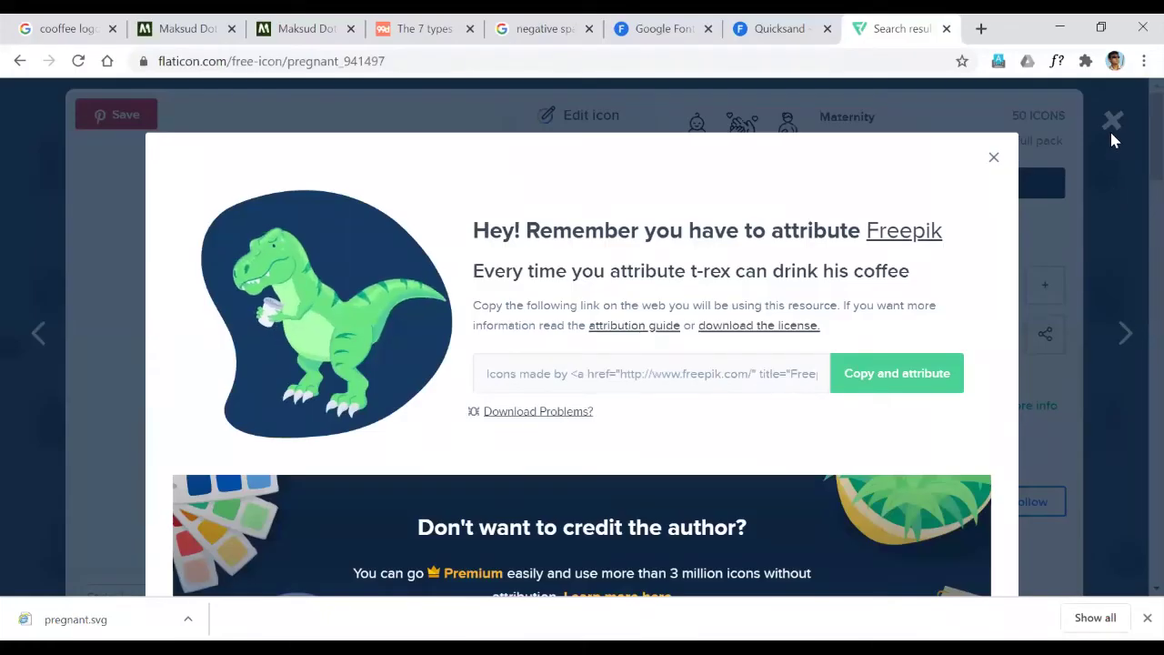
click(1047, 148)
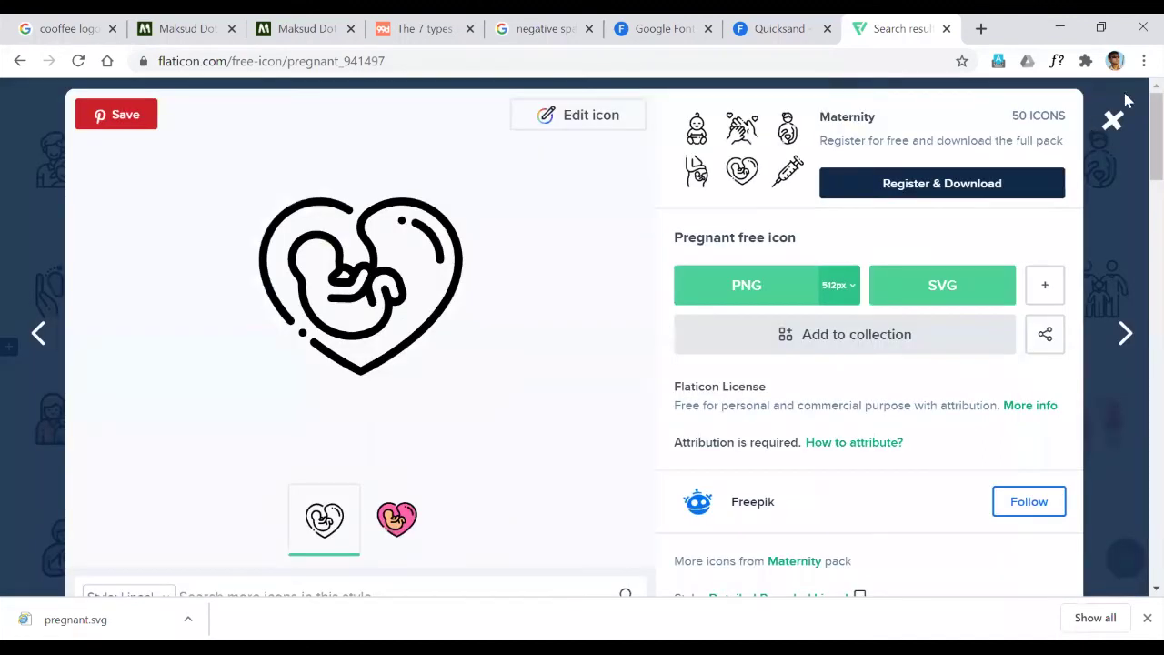
click(1111, 133)
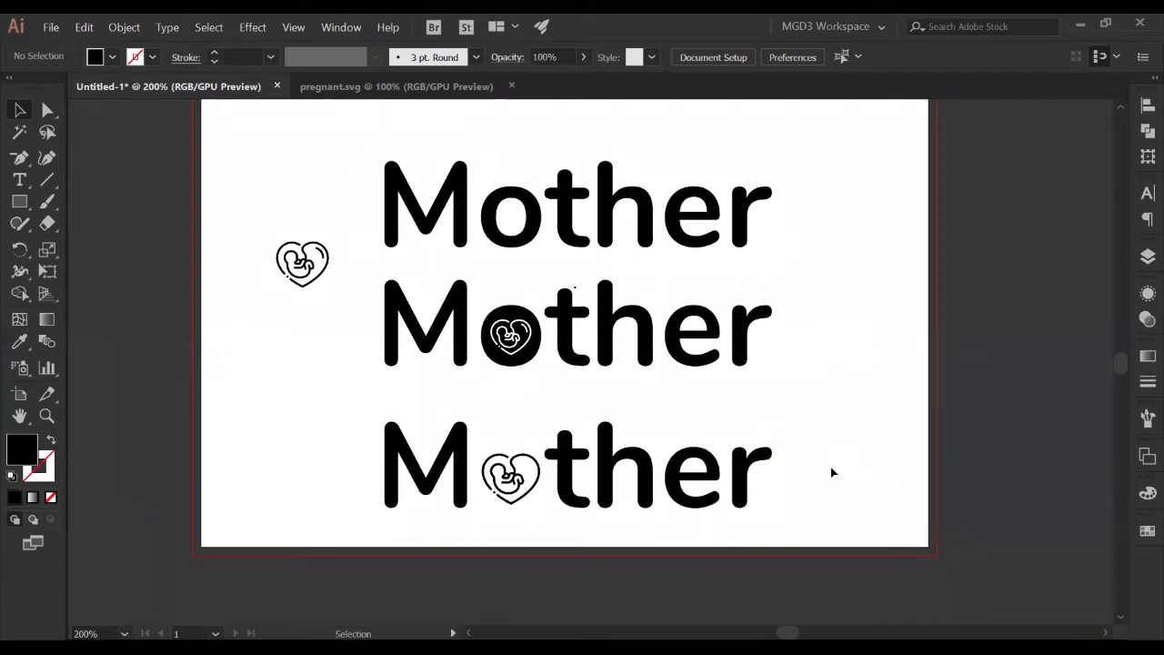
drag(825, 500, 237, 195)
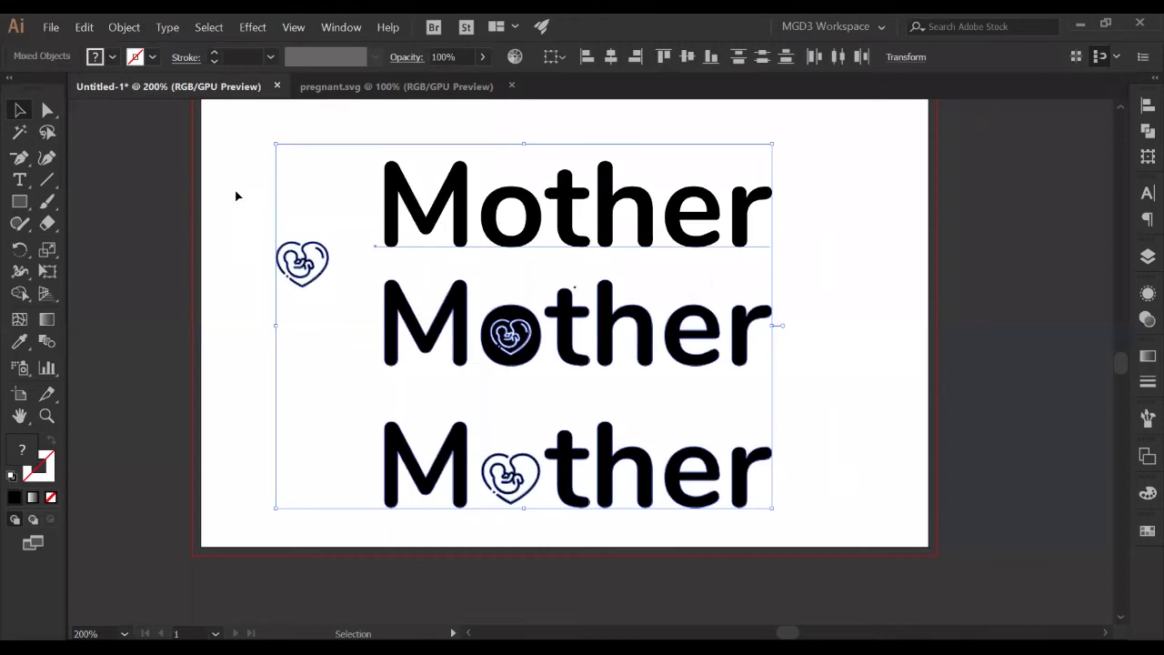
key(Delete)
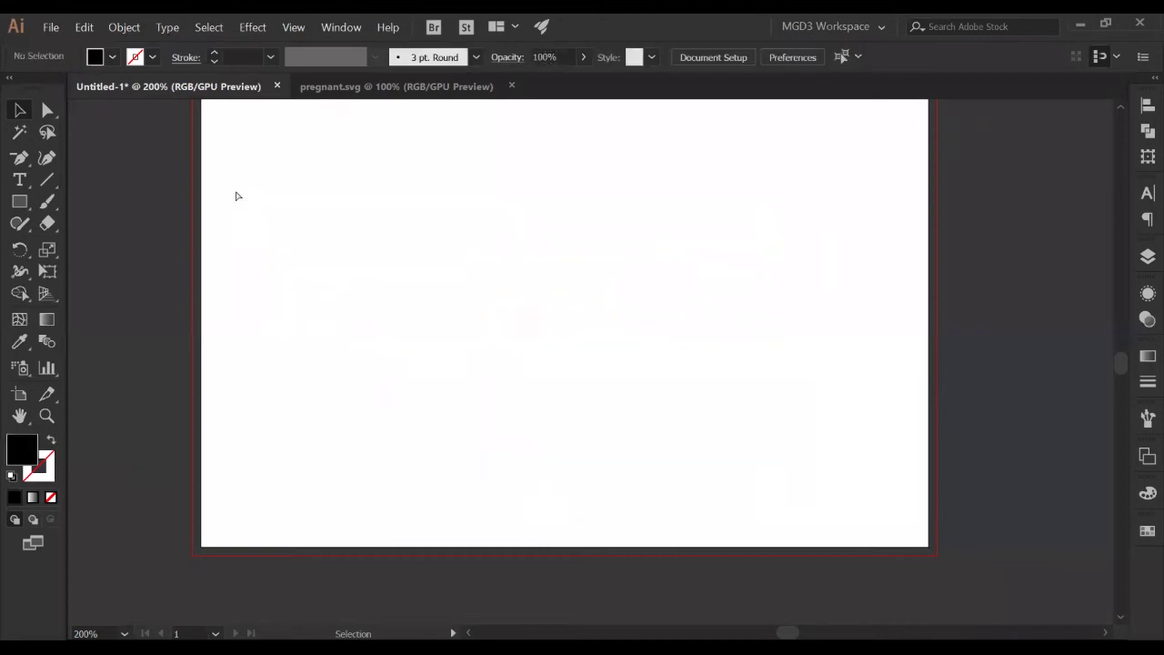
key(ctrl+z)
Step: Delete the two lower Mother logo versions and the separate heart icon, keeping only the uppermost Mother text
click(863, 212)
click(671, 238)
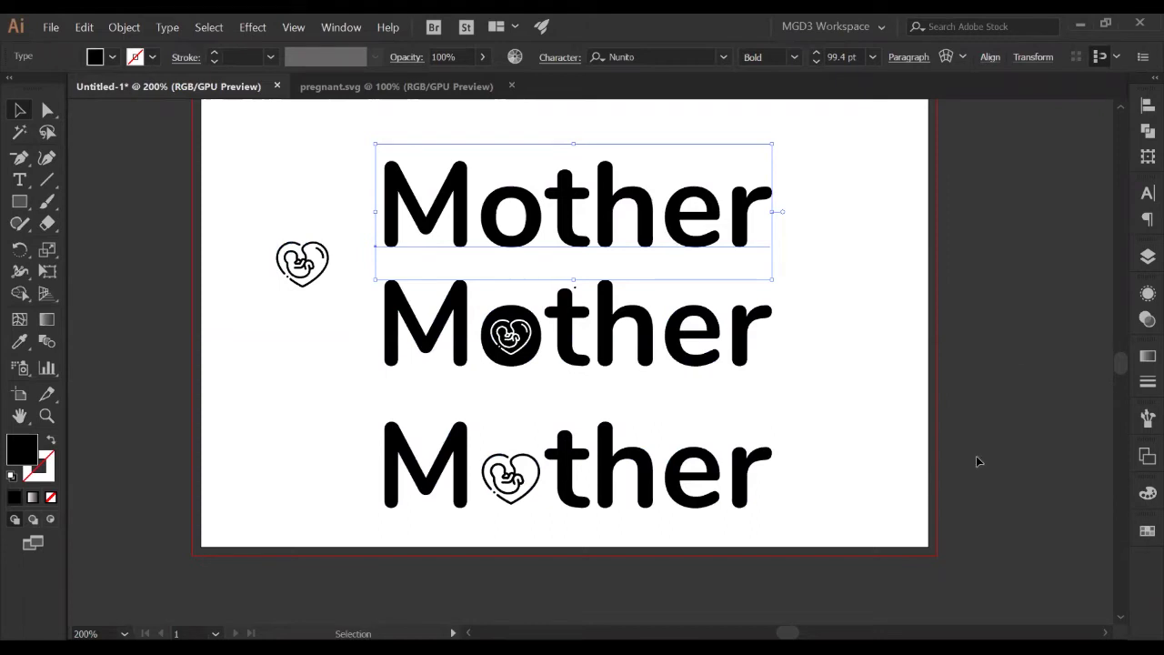
click(856, 528)
drag(856, 529, 370, 325)
key(Delete)
drag(211, 194, 321, 300)
key(Delete)
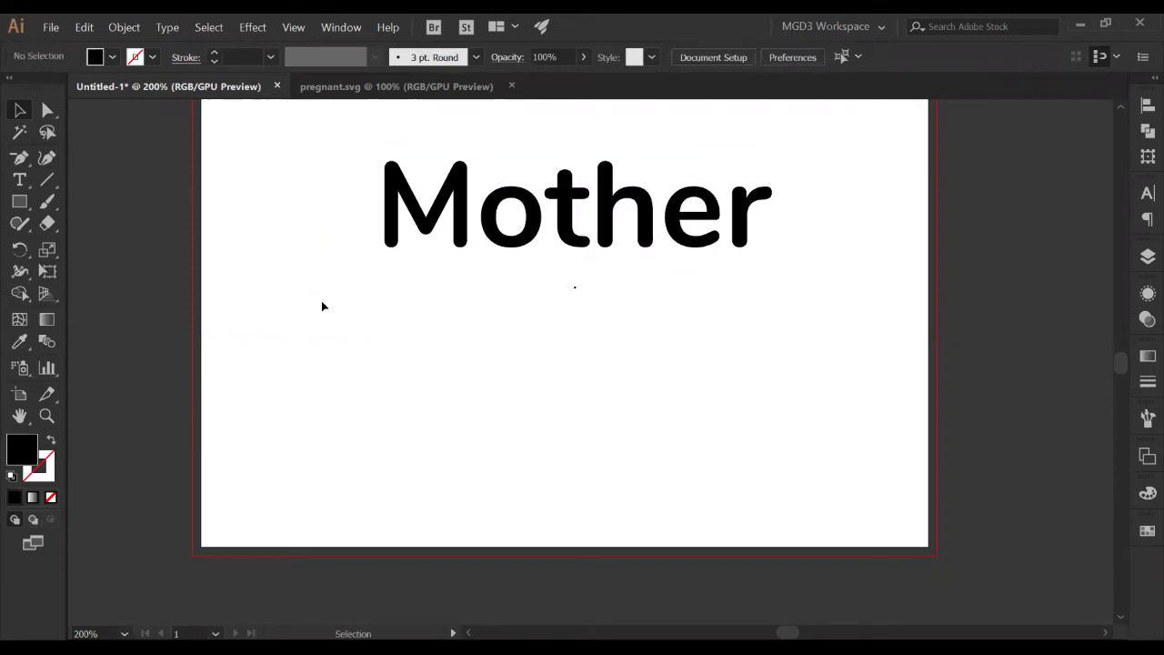
Step: Move the Mother text straight down to the middle of the artboard
click(444, 241)
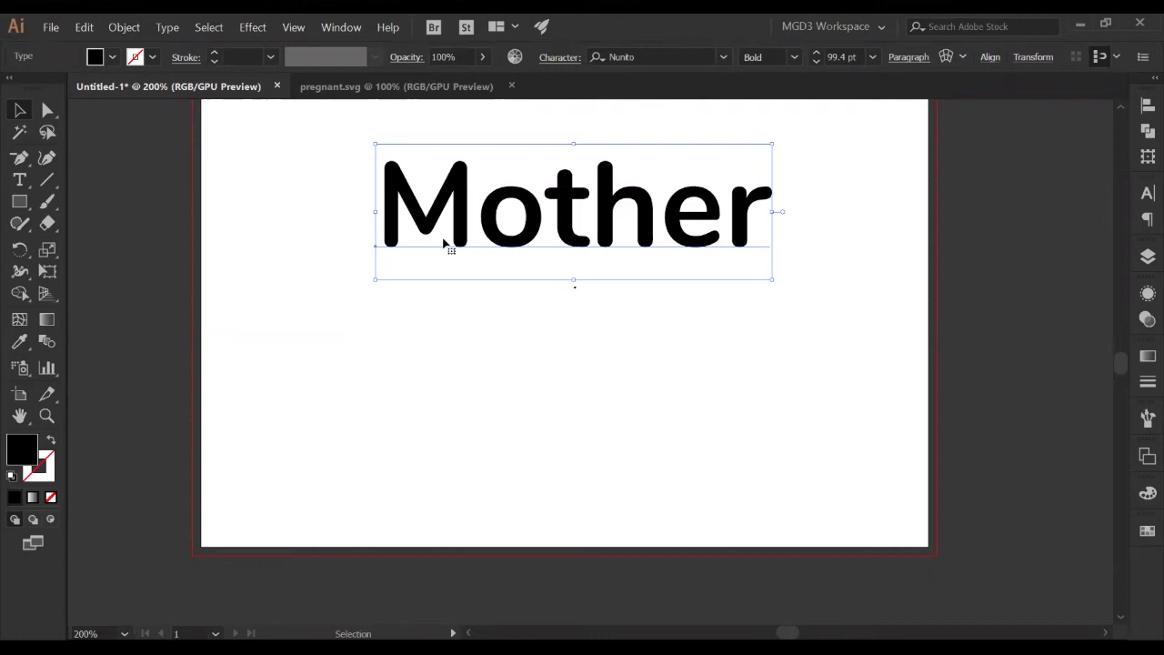
drag(443, 242, 445, 341)
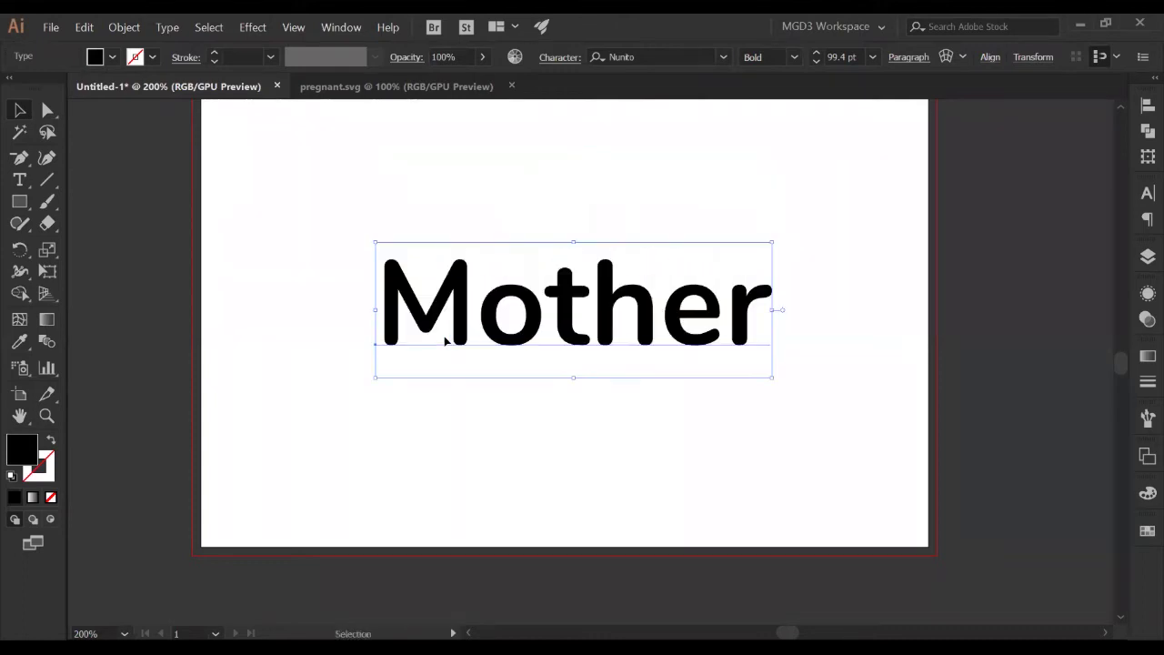
key(space)
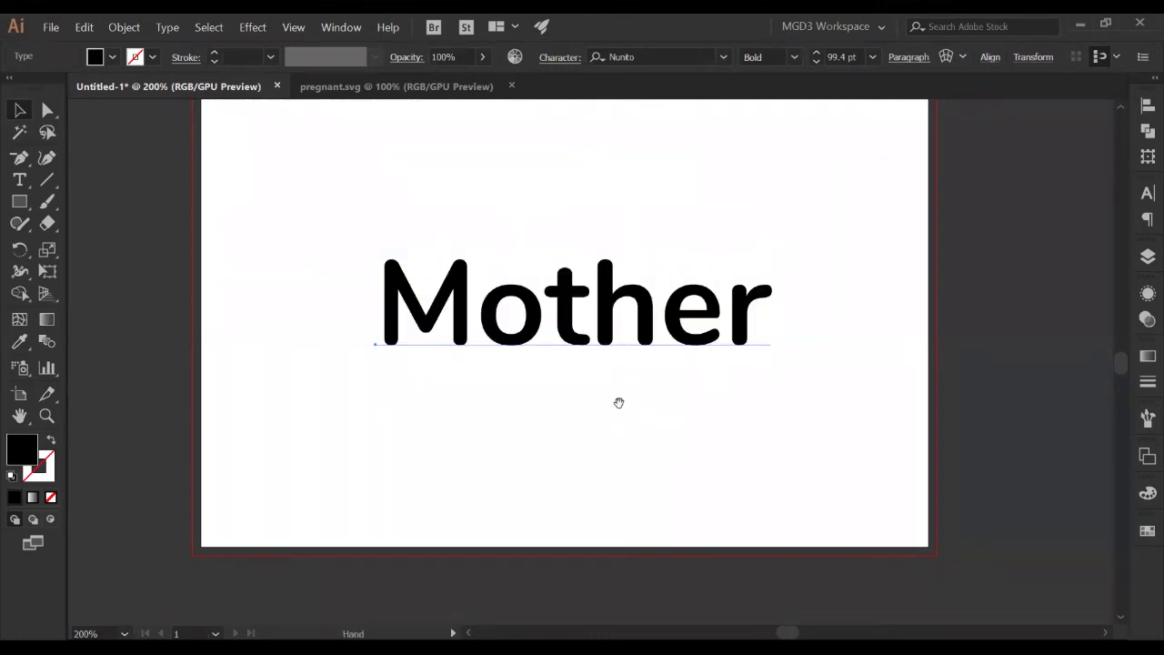
key(space)
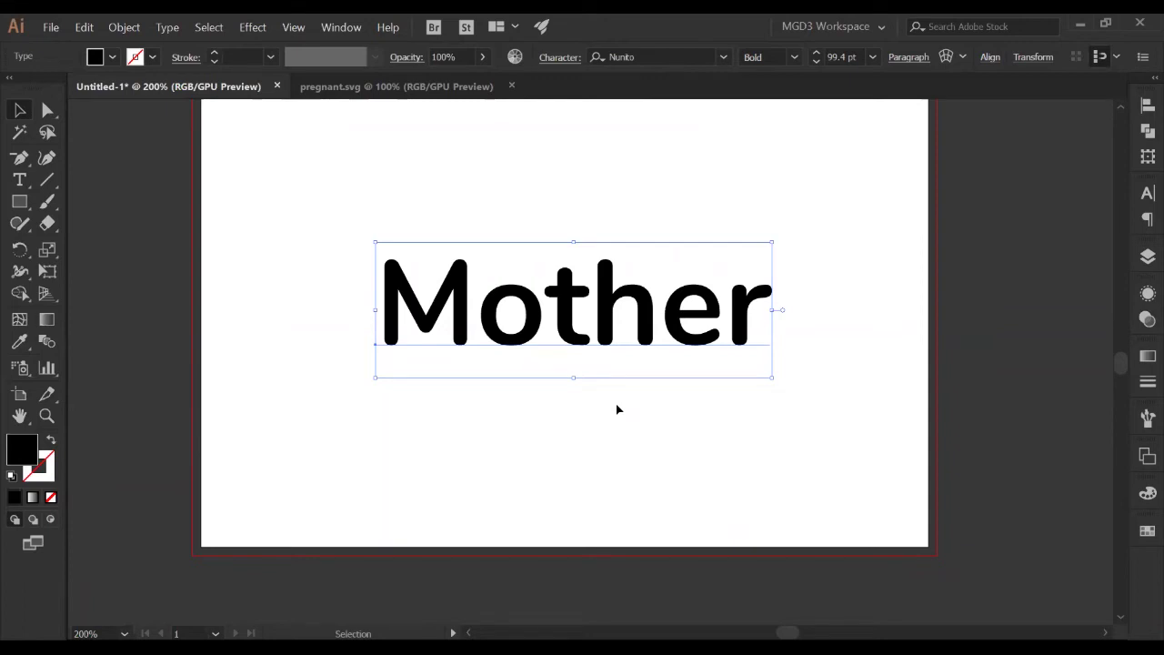
mouse_move(1124, 375)
mouse_down()
mouse_move(1125, 364)
mouse_move(1125, 376)
mouse_up()
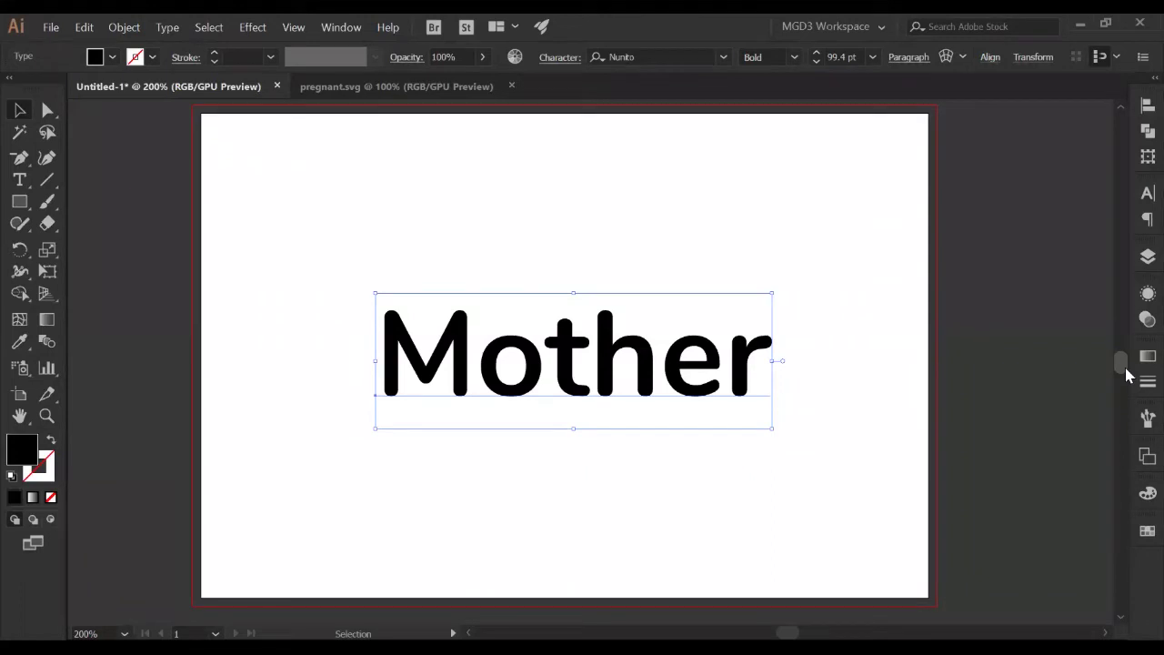
Step: Replace the word Mother with HIDDEN and shift the text sideways to recentre it on the artboard
double_click(645, 363)
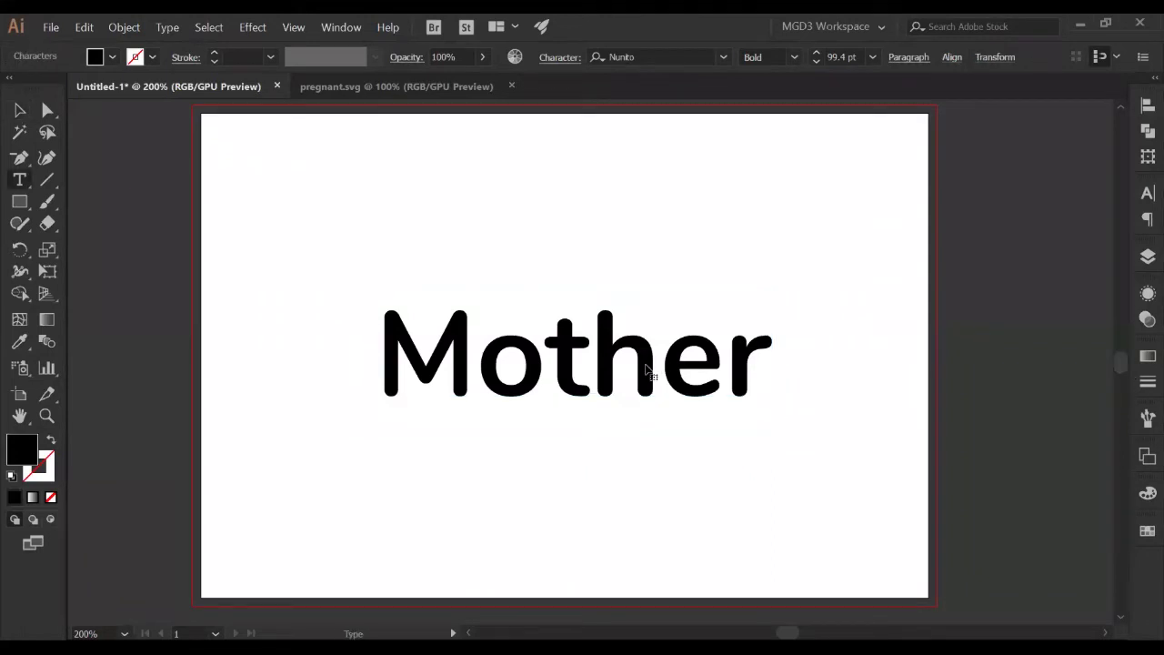
key(ctrl+a)
text(HI)
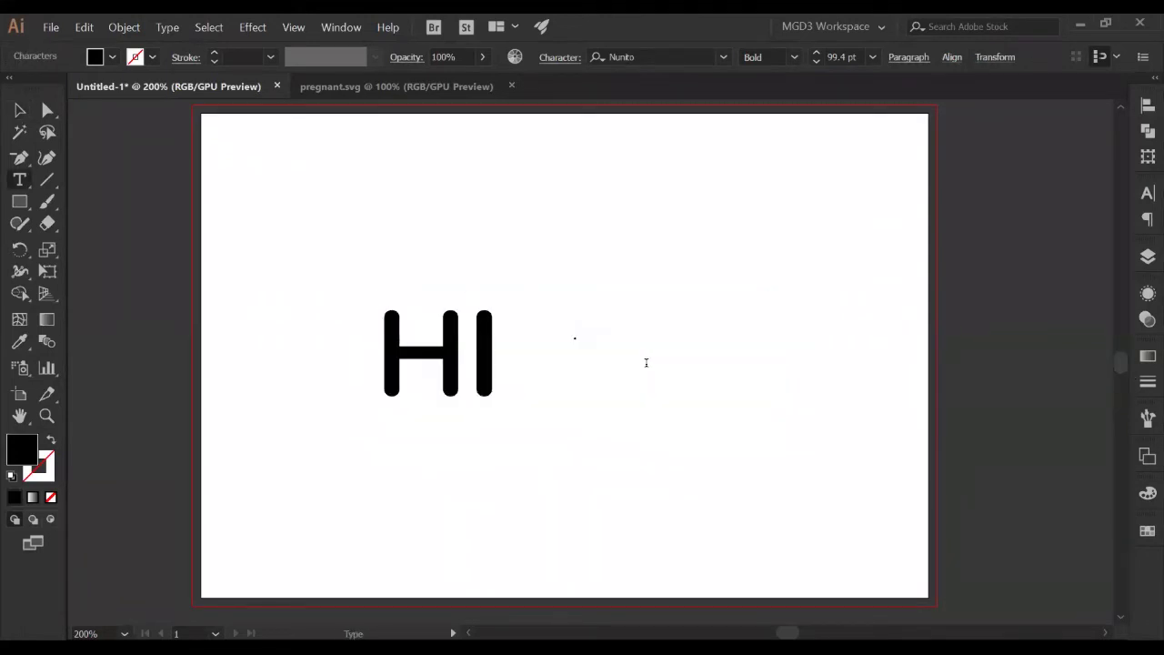
text(DDEN)
key(Escape)
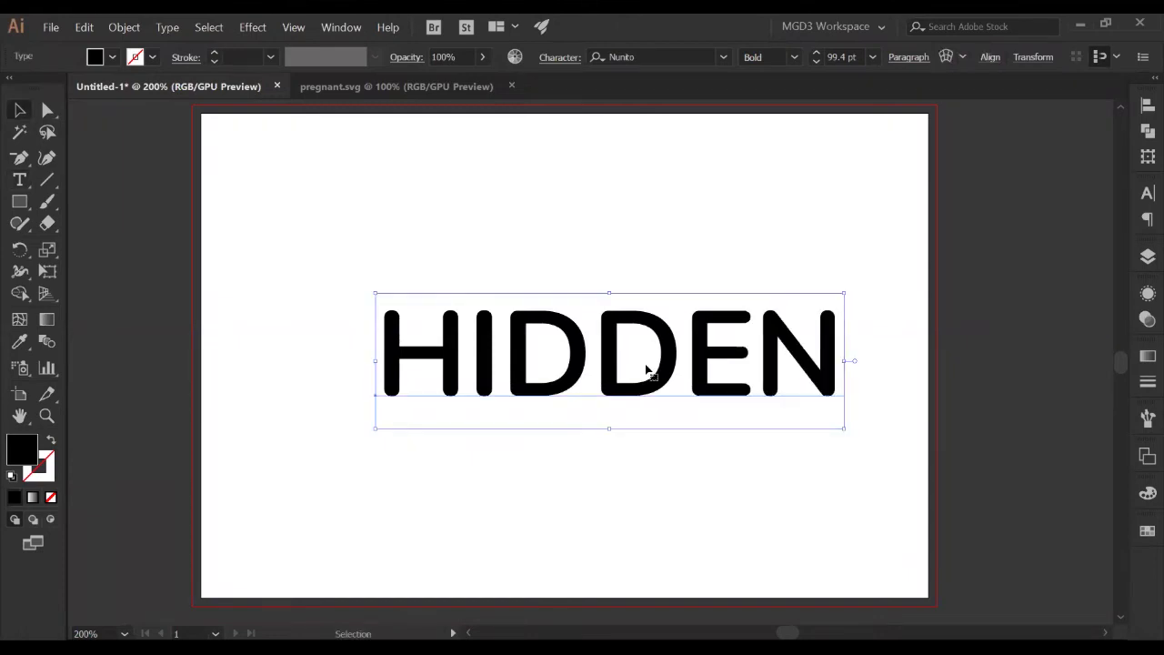
drag(645, 368, 610, 368)
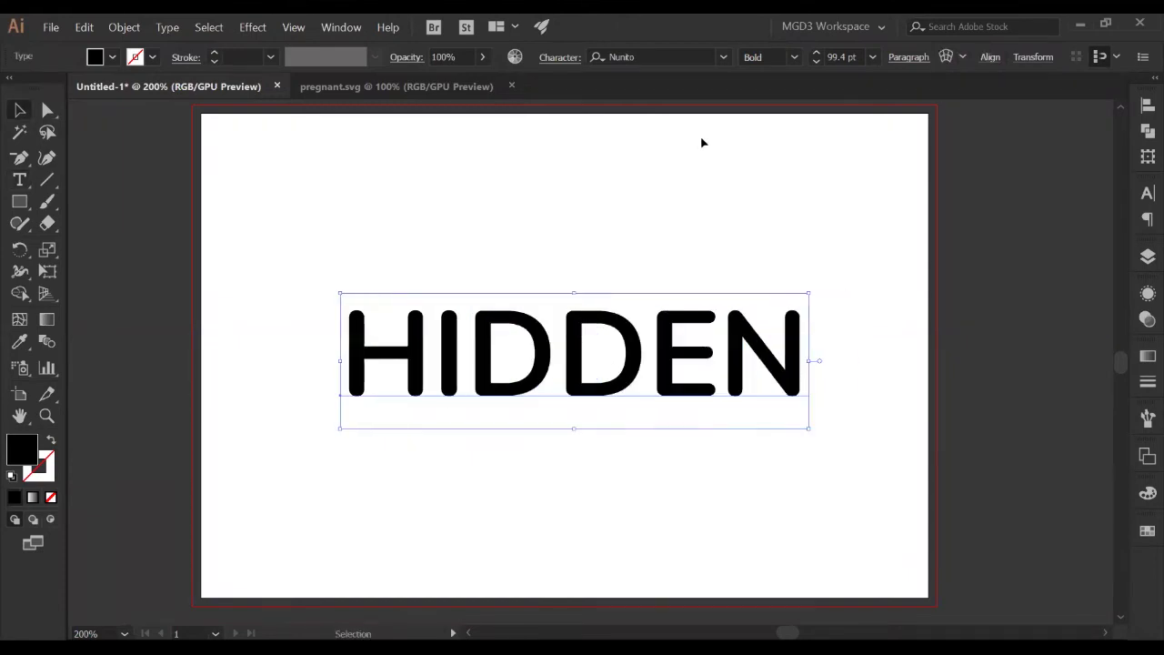
Step: Change the HIDDEN text's font to Nunito Sans and deselect it
click(723, 57)
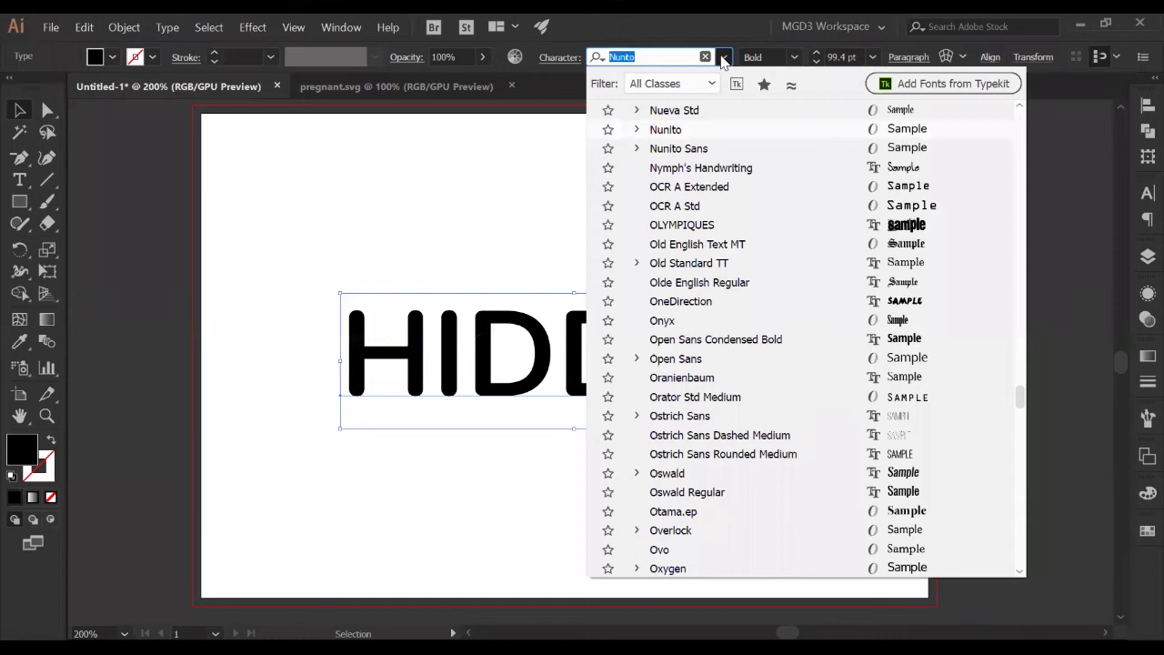
click(727, 148)
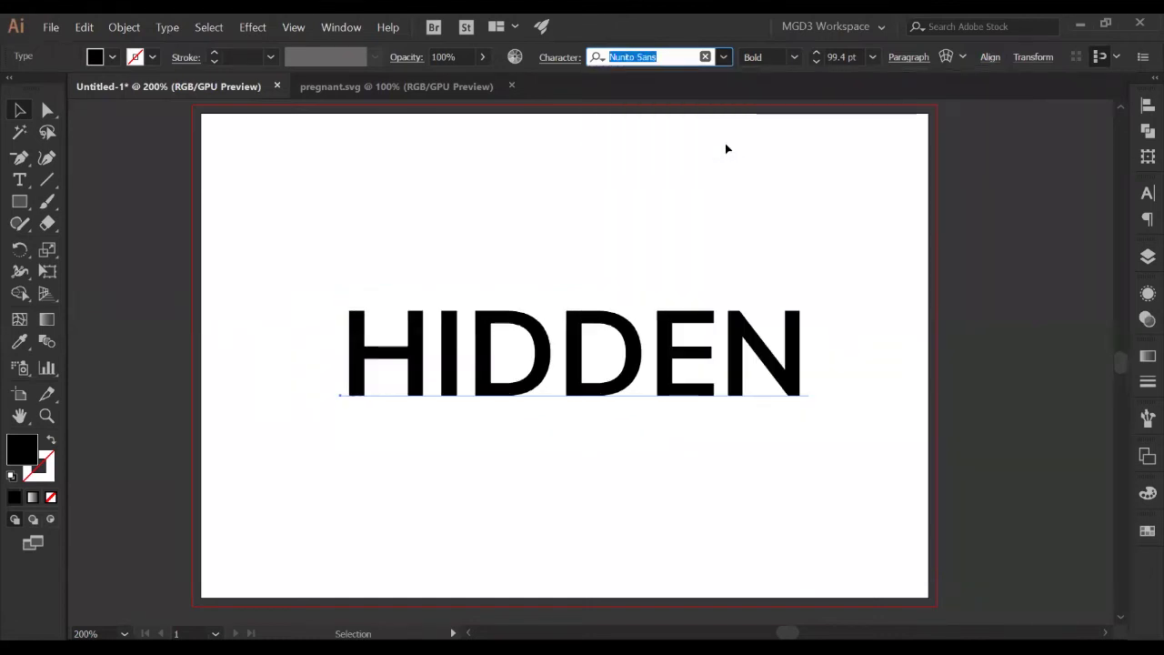
click(641, 518)
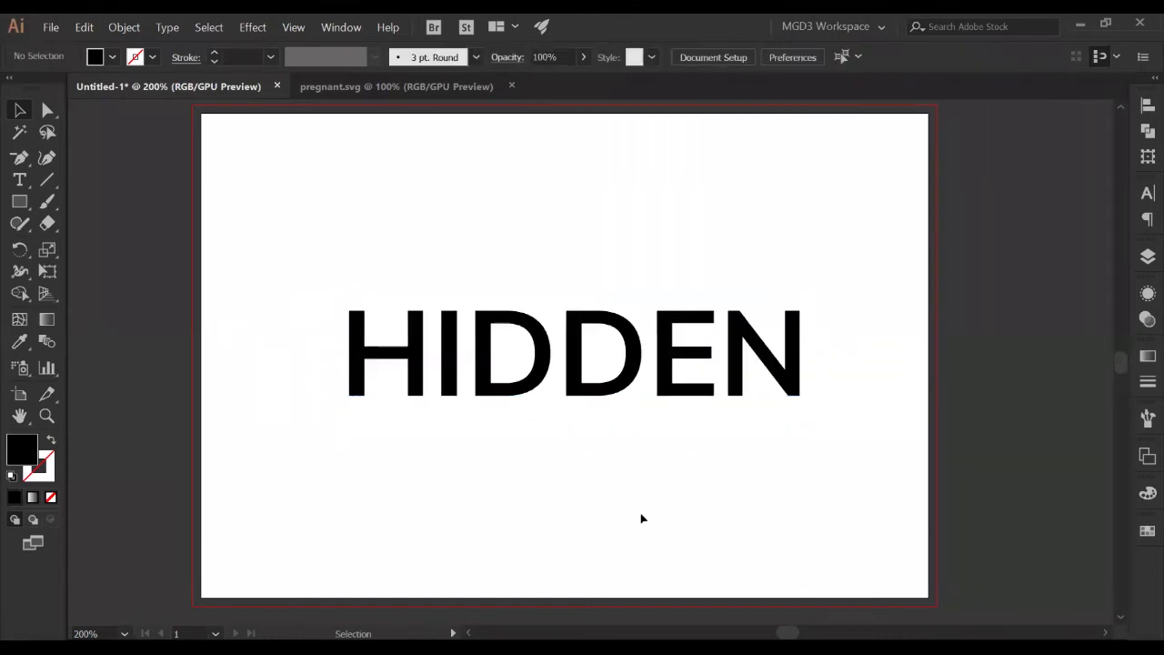
Step: Remove the letter I from HIDDEN so the text reads HDDEN, and leave text editing
double_click(440, 387)
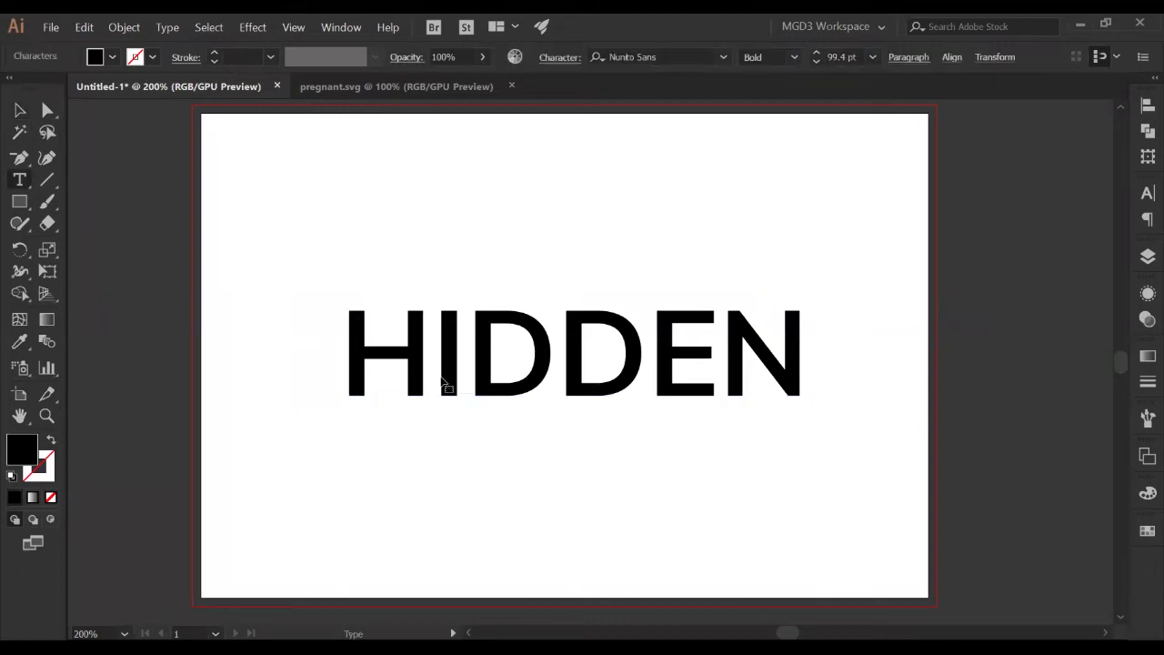
key(shift+Right)
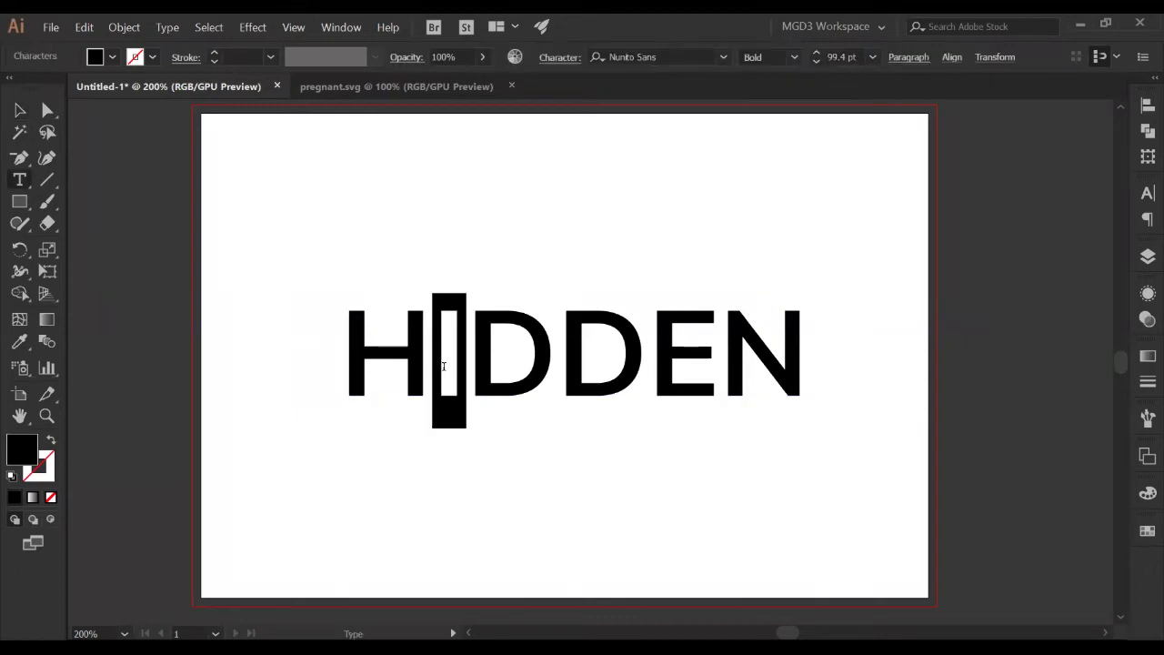
key(BackSpace)
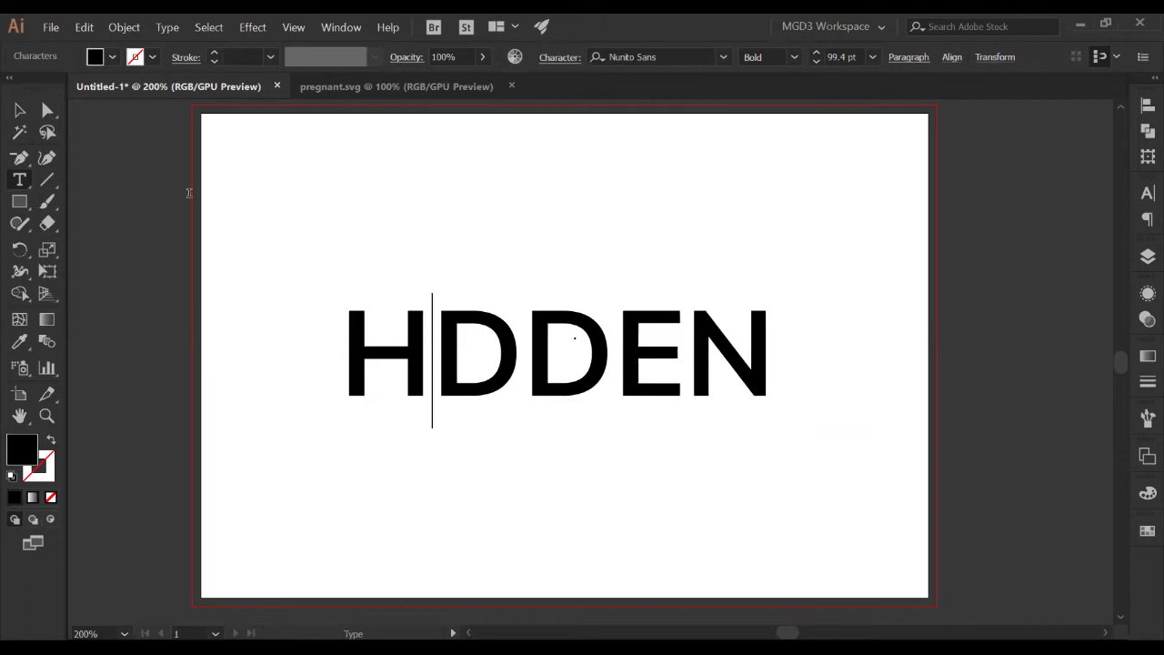
click(19, 110)
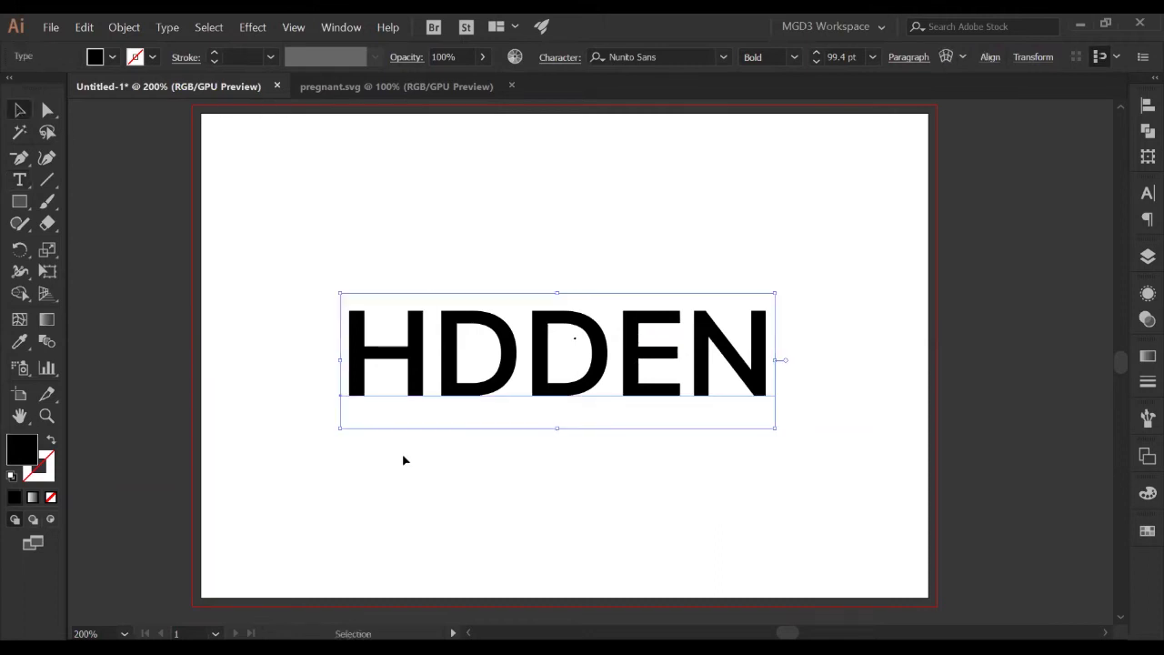
click(437, 285)
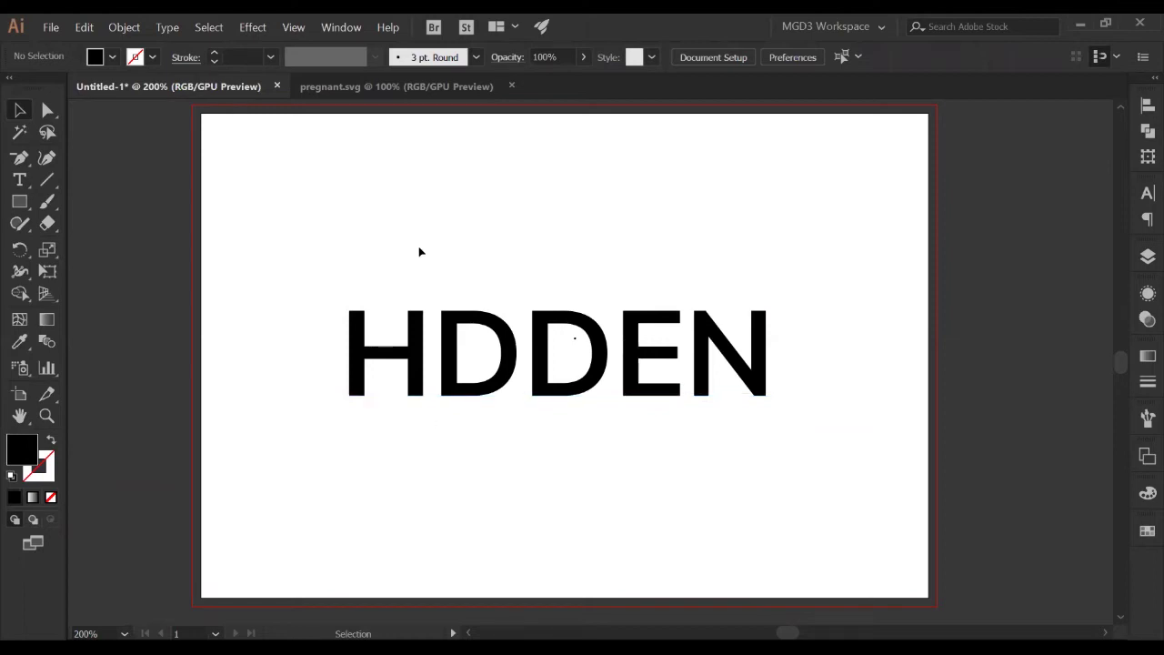
Step: Move the HDDEN text to the upper part of the artboard and place a duplicate of it below
key(ctrl+equal)
key(ctrl+equal)
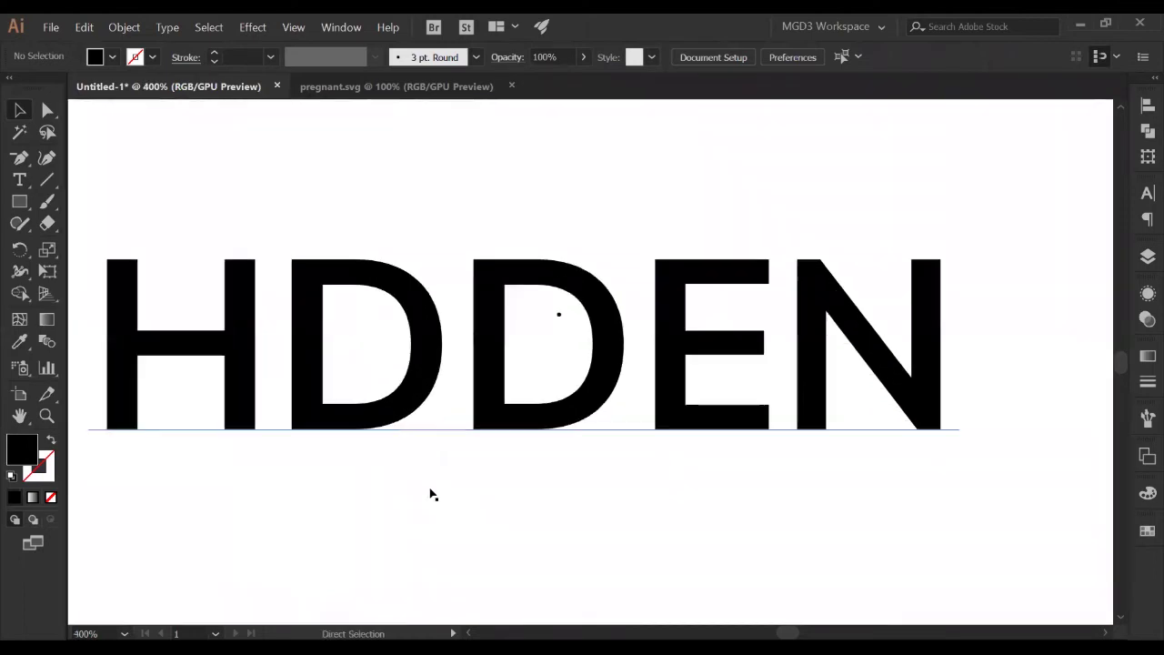
drag(429, 487, 563, 533)
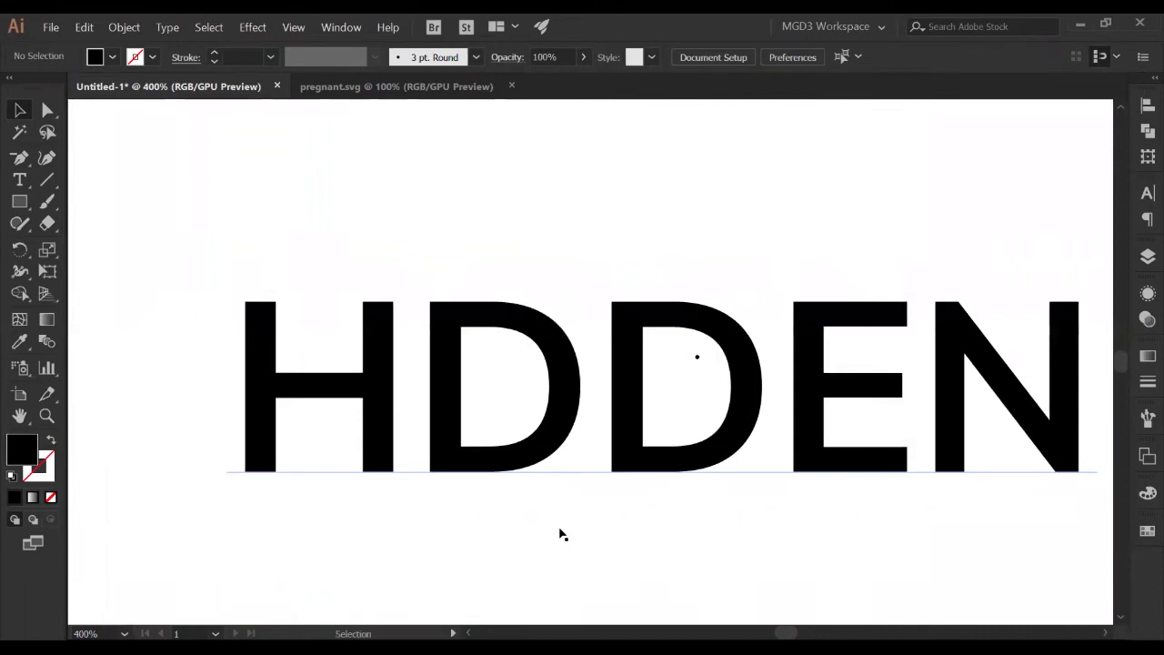
key(ctrl+minus)
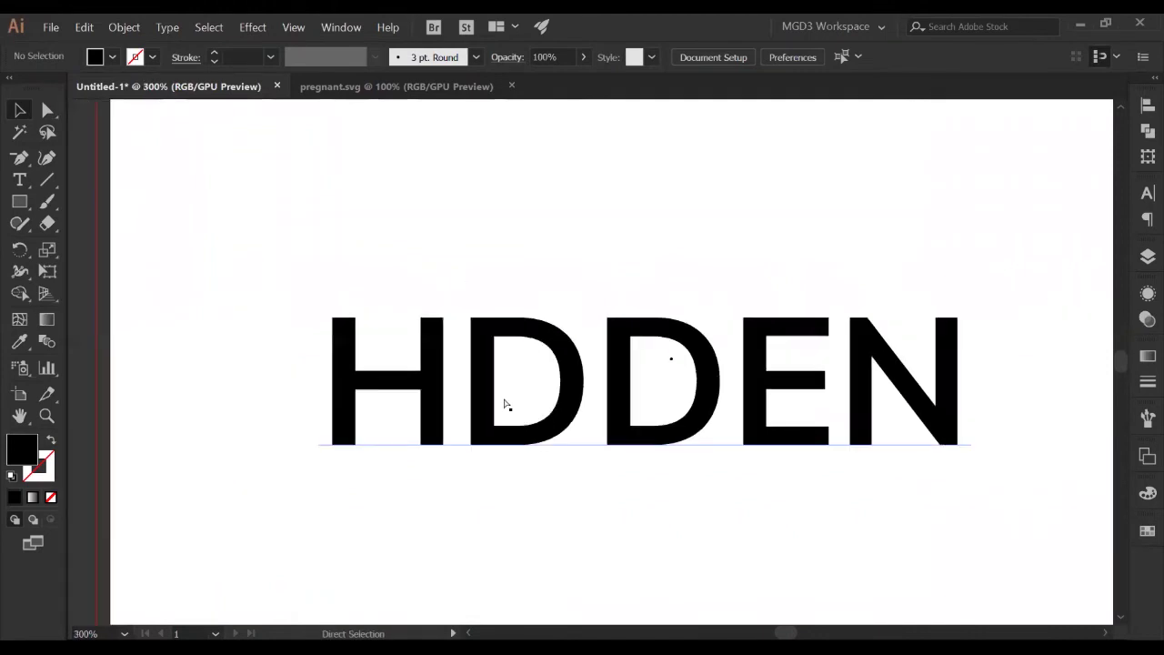
key(ctrl+minus)
drag(504, 403, 491, 251)
drag(535, 375, 544, 414)
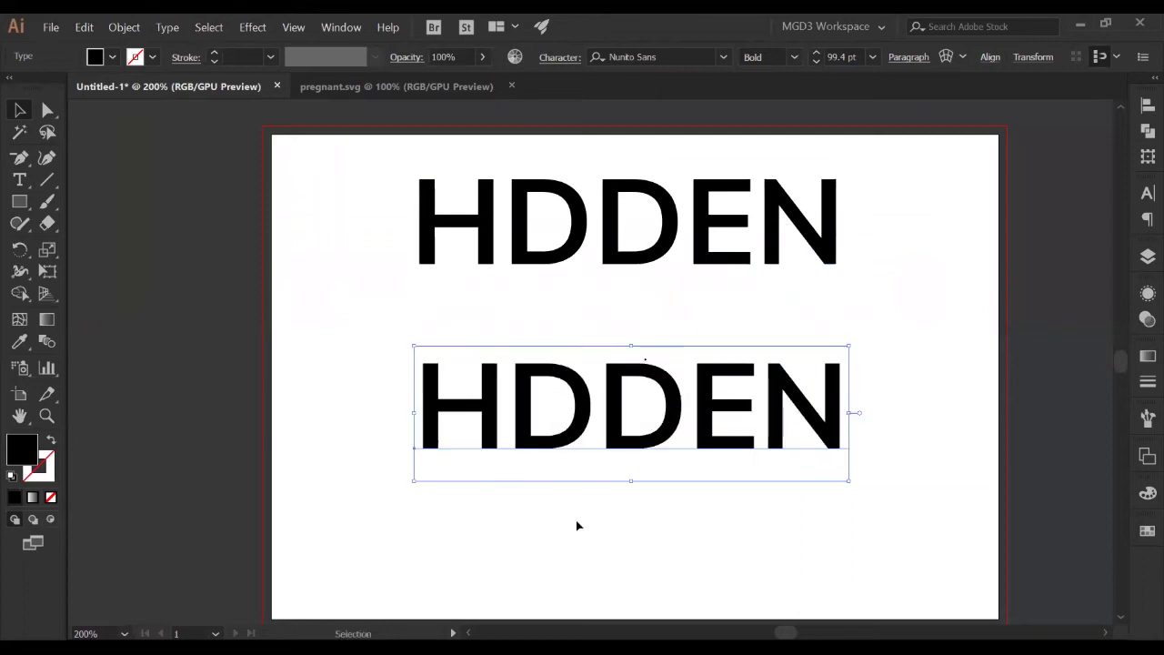
click(501, 496)
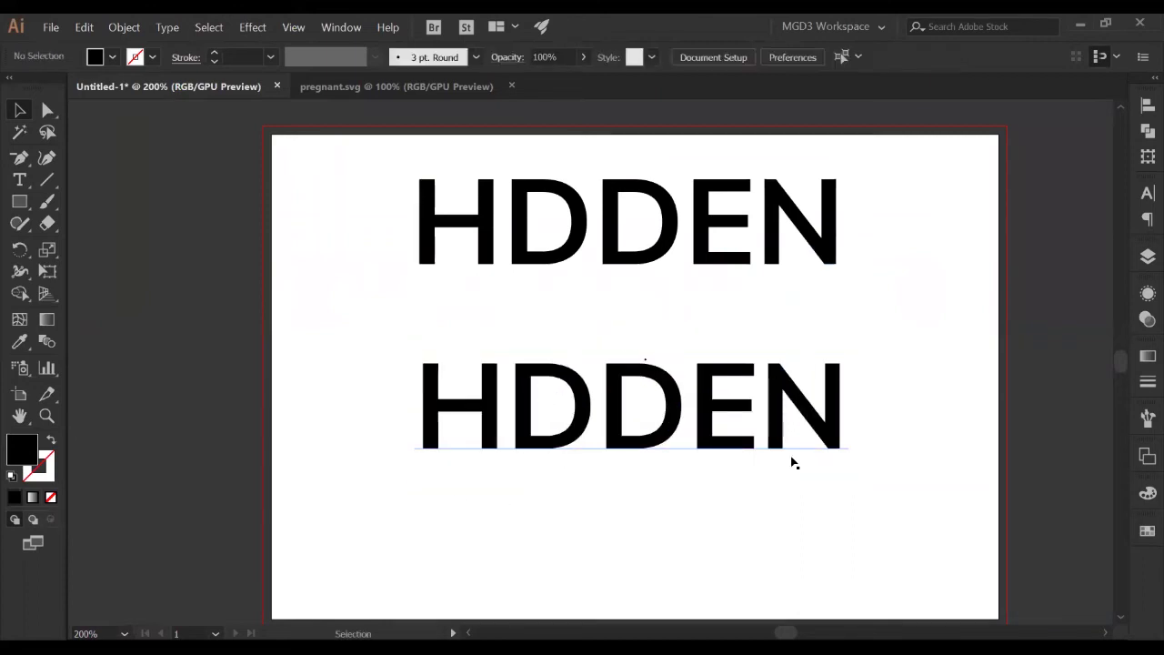
Step: Convert the lower HDDEN text copy to outlines and deselect it
key(ctrl+equal)
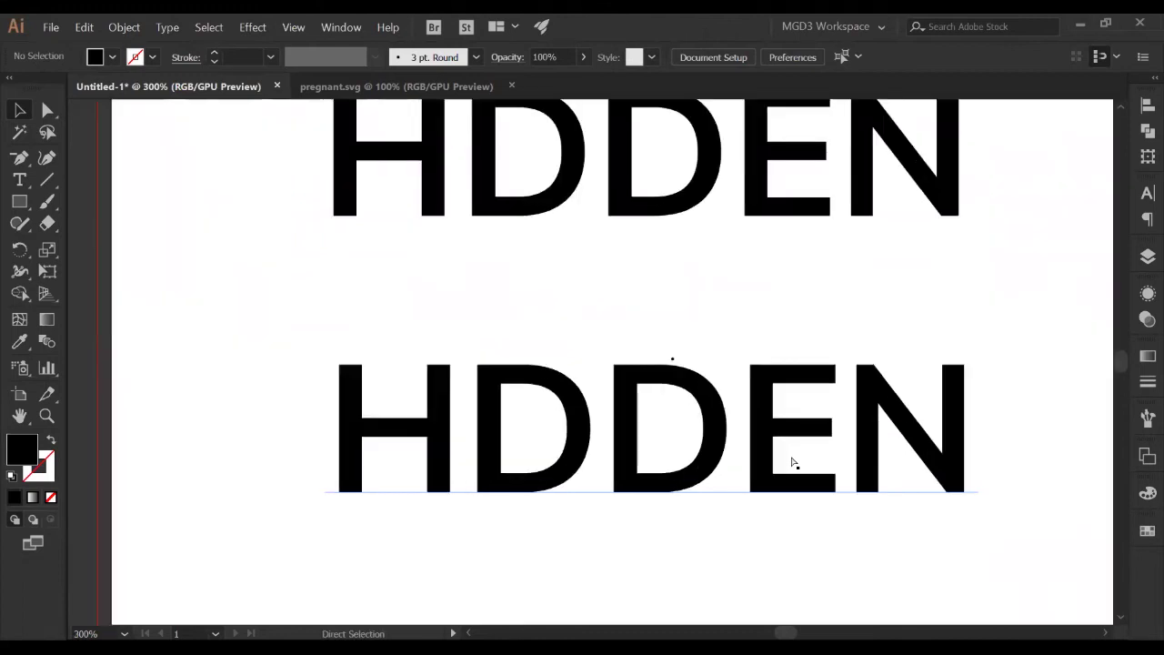
key(ctrl+equal)
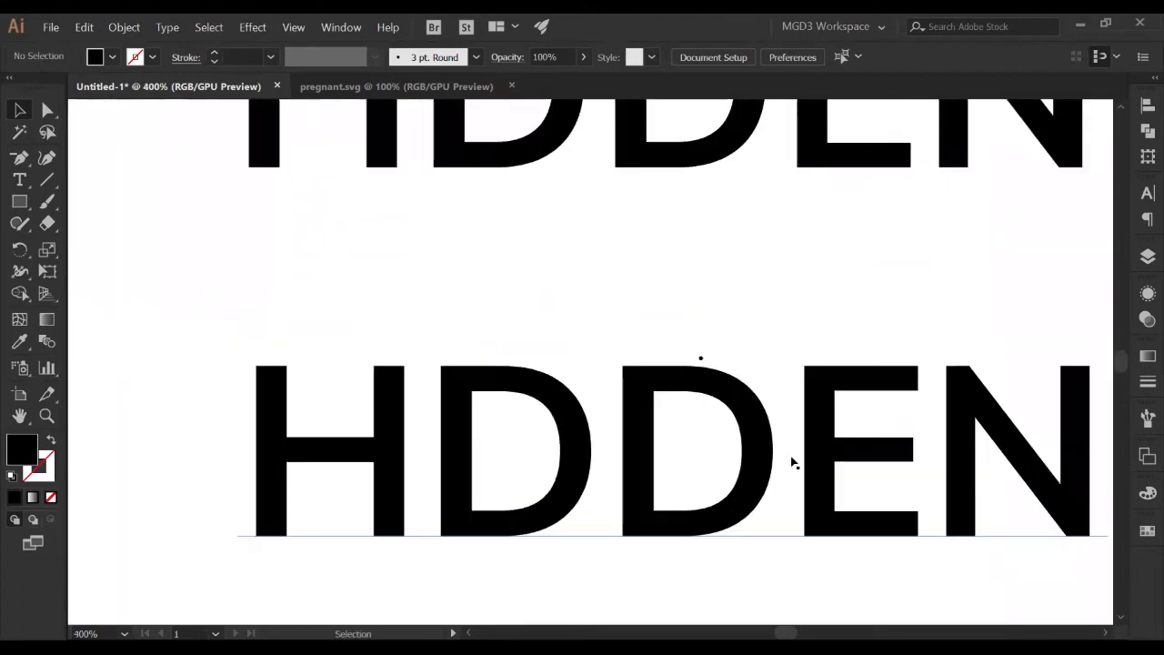
click(674, 474)
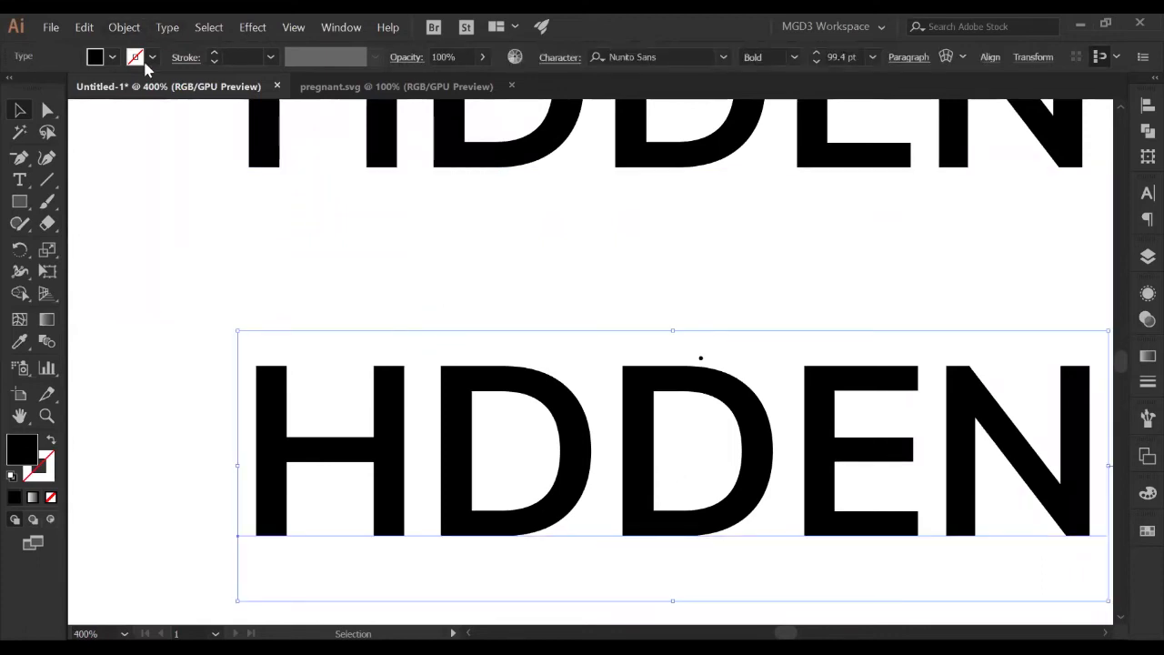
click(128, 28)
mouse_move(173, 29)
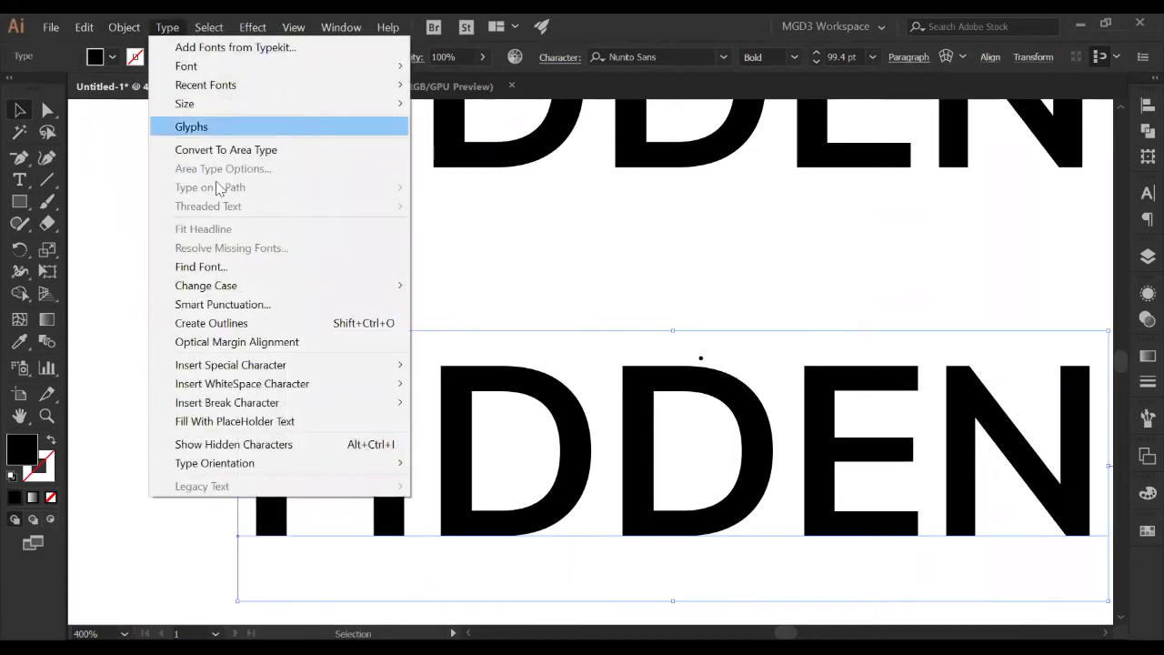
click(258, 324)
click(399, 281)
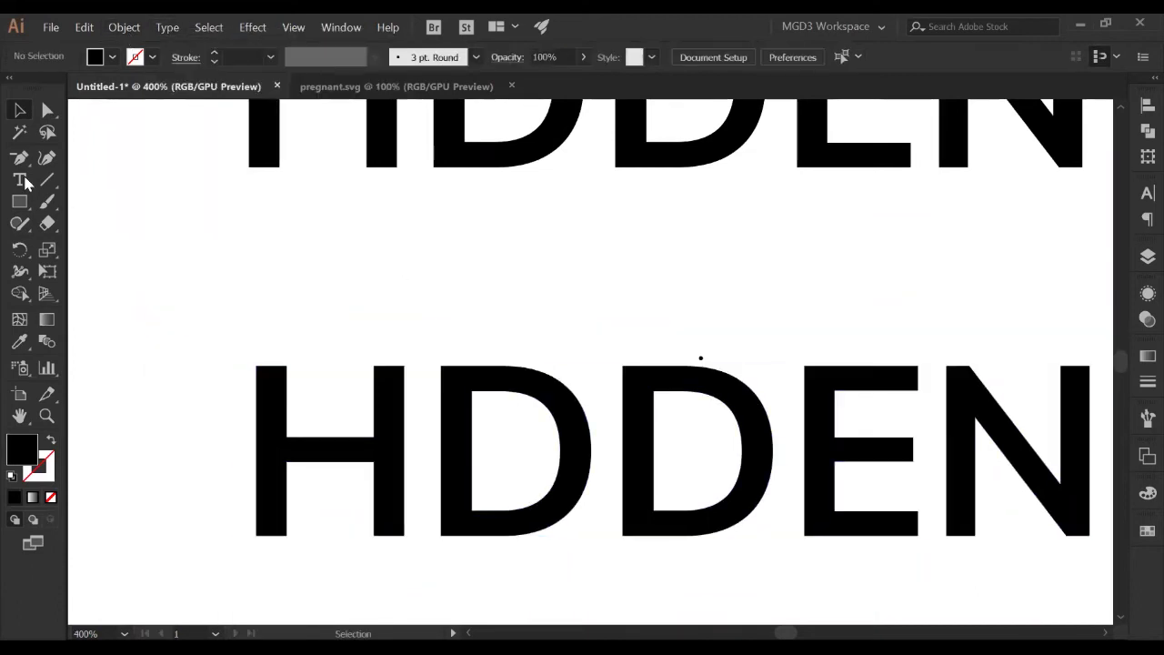
Step: Draw a small black circle above the gap between the H and first D of the outlined HDDEN lettering
click(24, 204)
drag(27, 207, 106, 250)
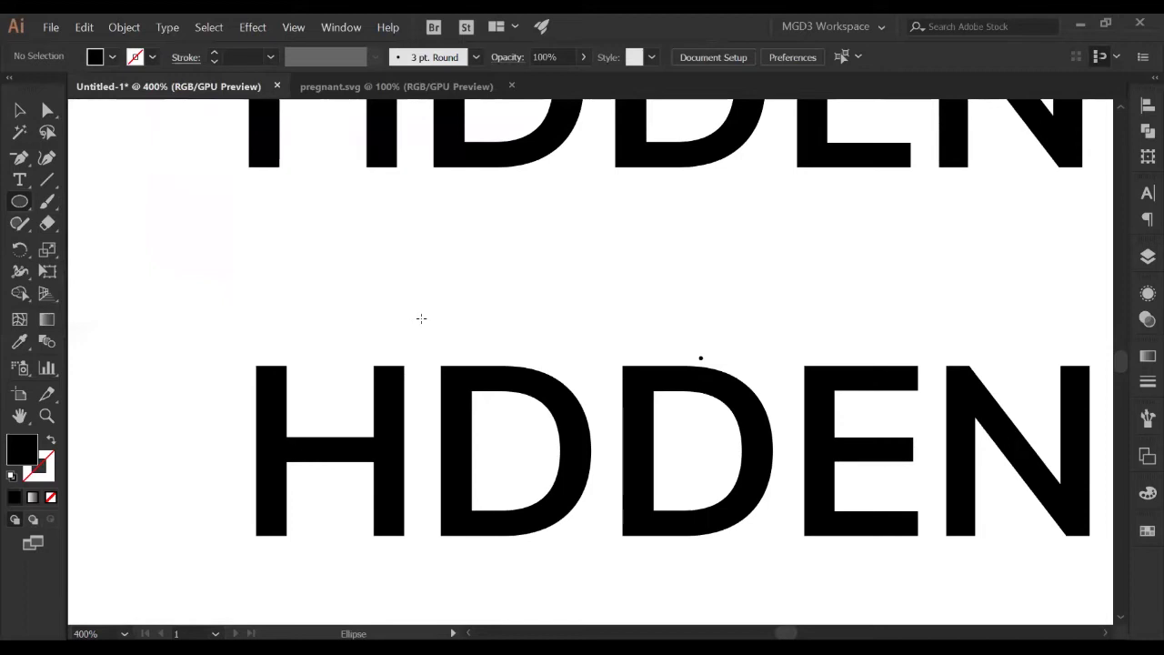
mouse_move(421, 318)
mouse_down()
mouse_move(441, 339)
mouse_move(428, 341)
mouse_up()
key(v)
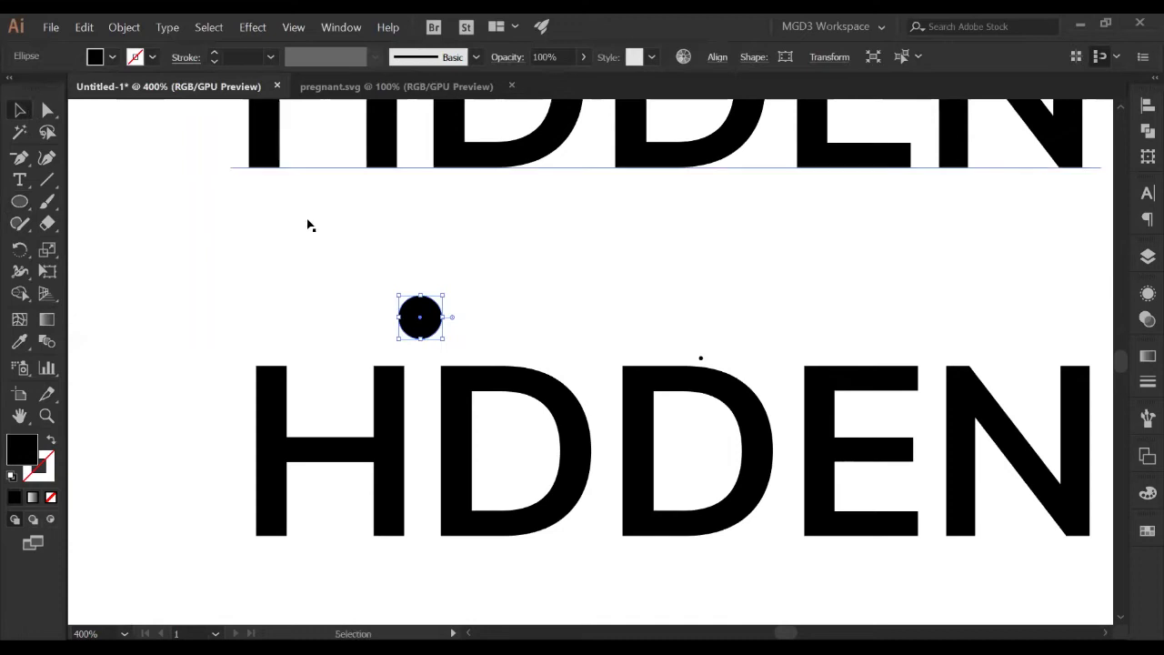
click(307, 225)
click(441, 332)
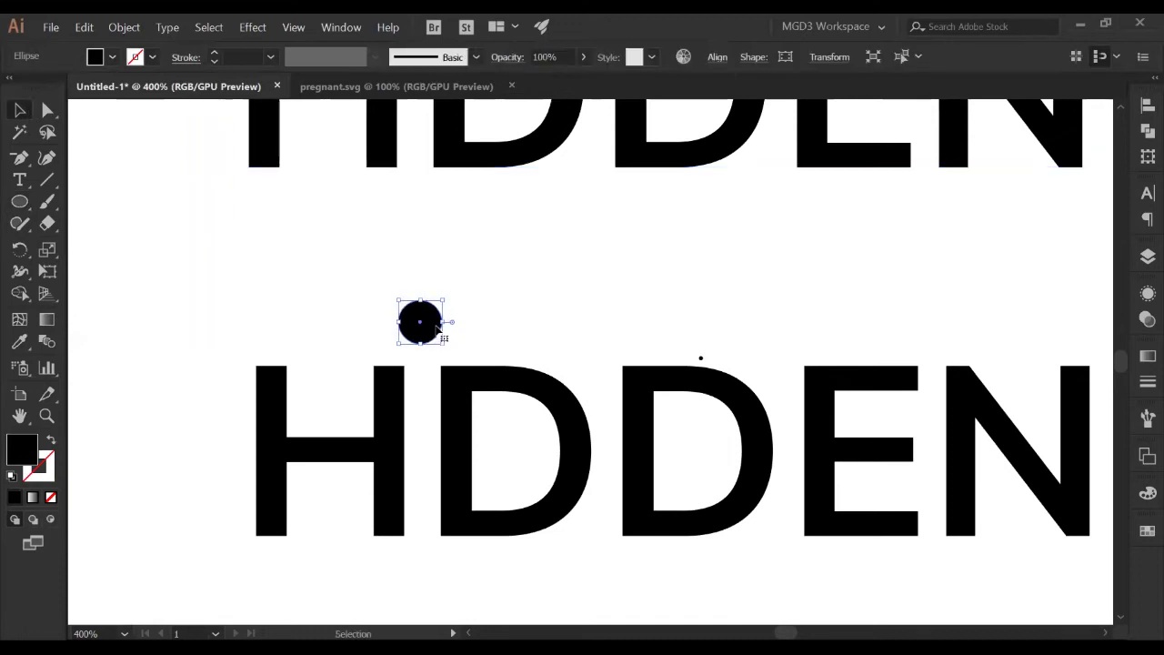
Step: Duplicate the outlined HDDEN lettering together with its dot, place the copy directly below, and deselect it
key(ctrl+minus)
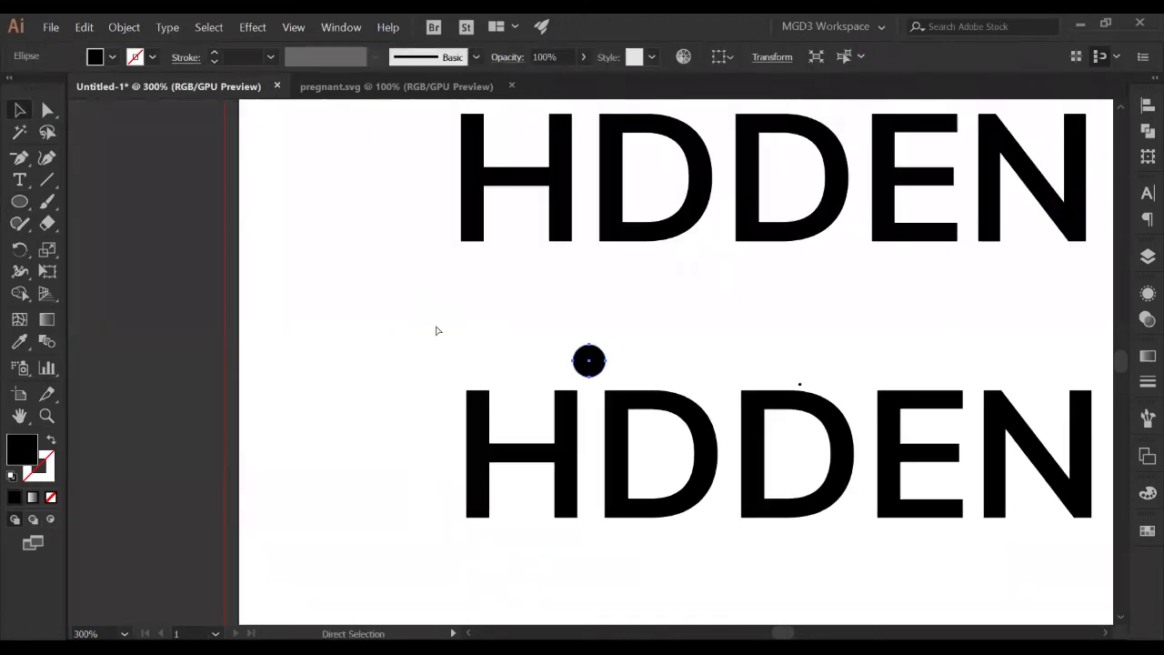
key(ctrl+minus)
key(ctrl+minus)
click(871, 476)
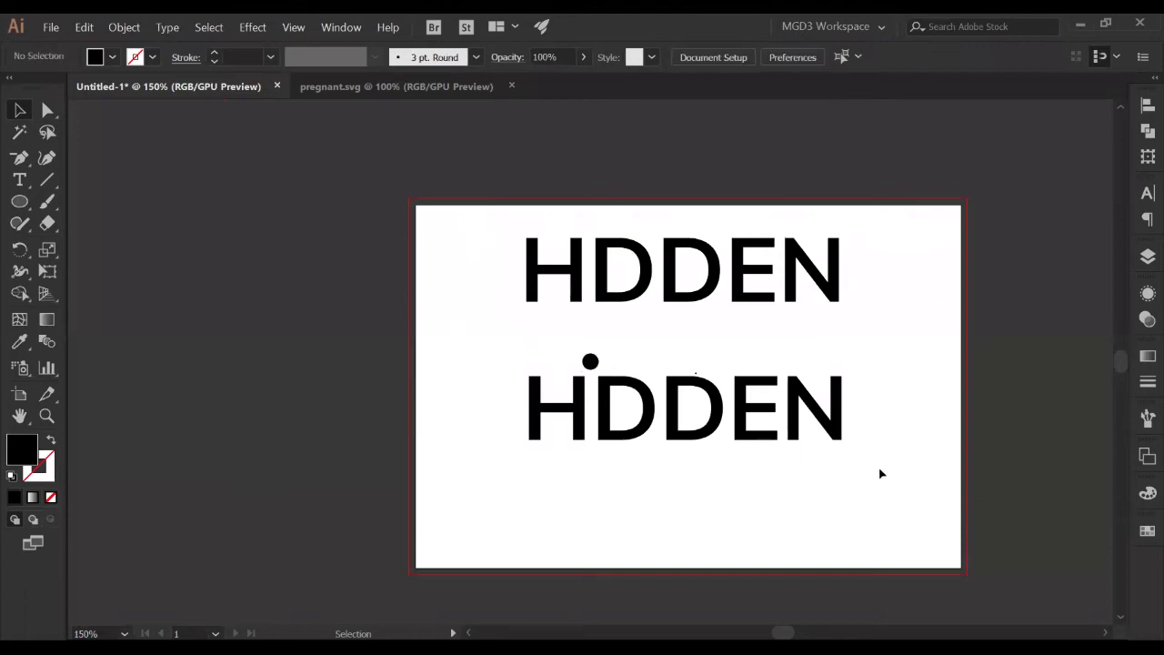
drag(878, 471, 466, 361)
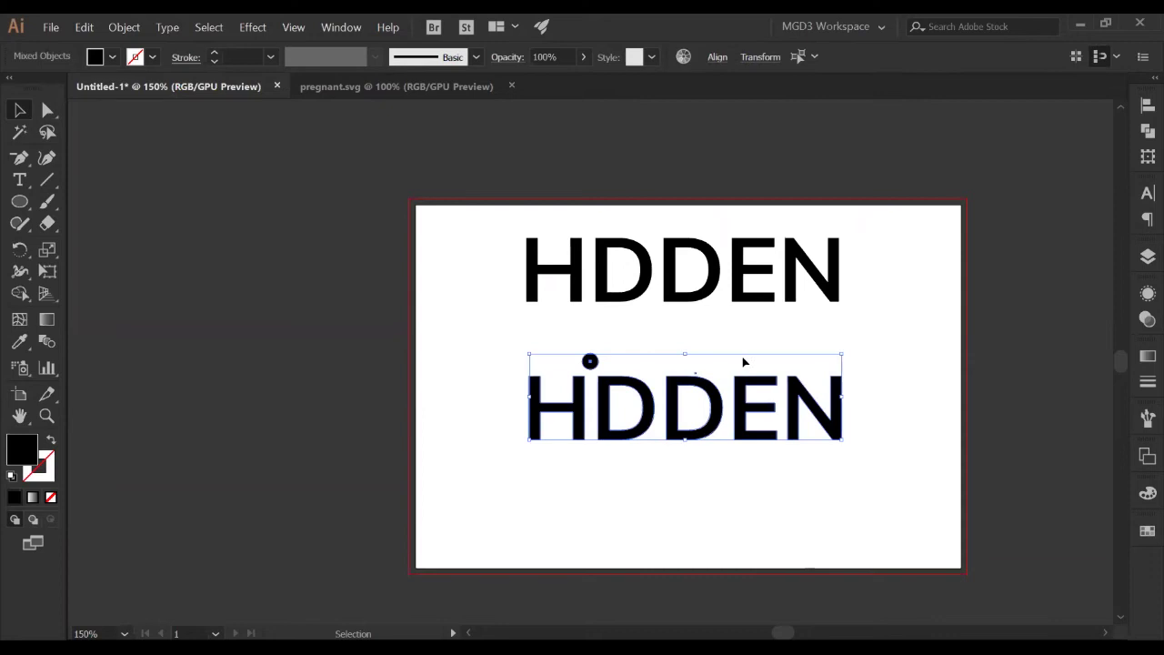
drag(706, 414, 700, 509)
click(883, 470)
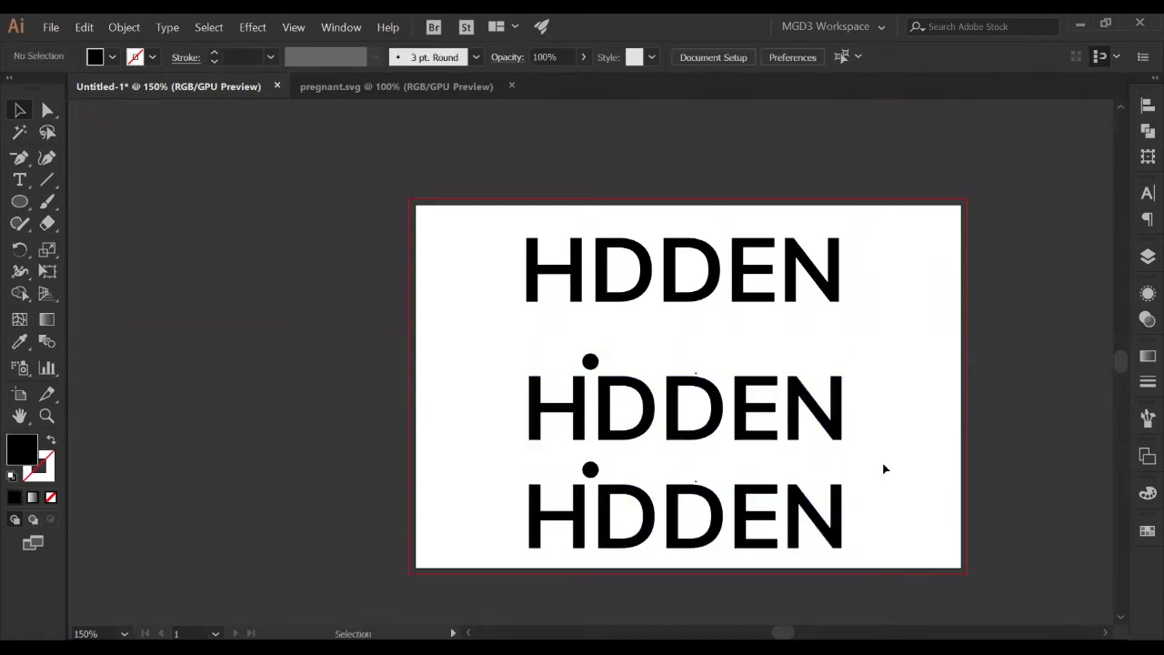
Step: Delete the round dot above the lowest HDDEN copy
key(ctrl+plus)
key(ctrl+plus)
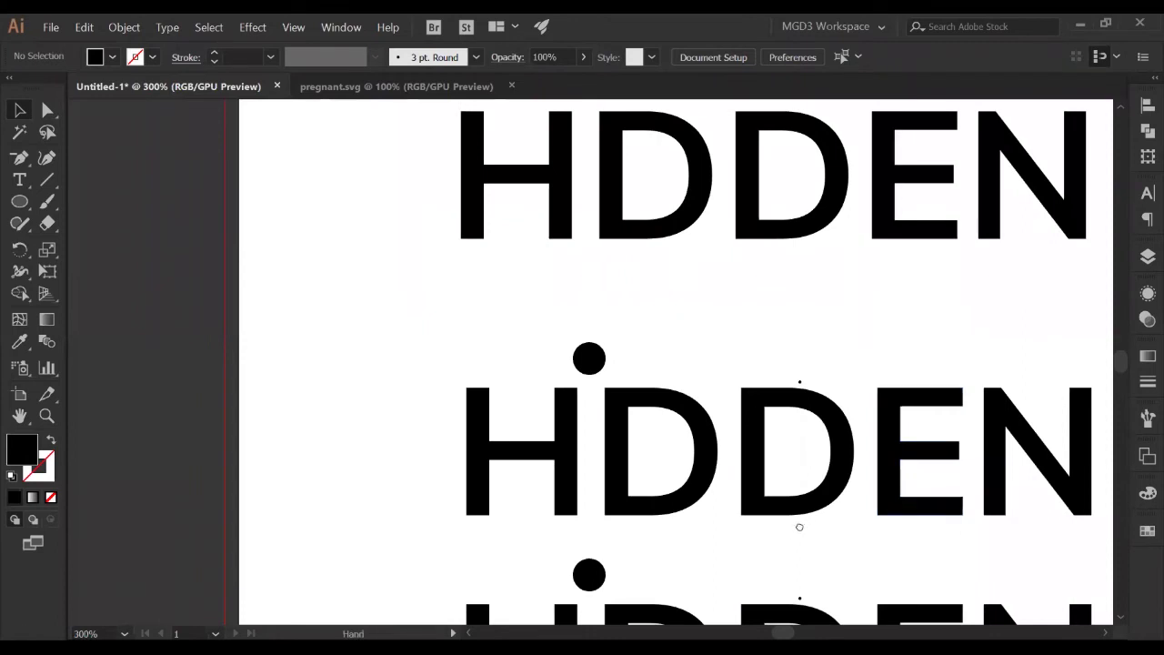
scroll(588, 326, down, 5)
click(538, 330)
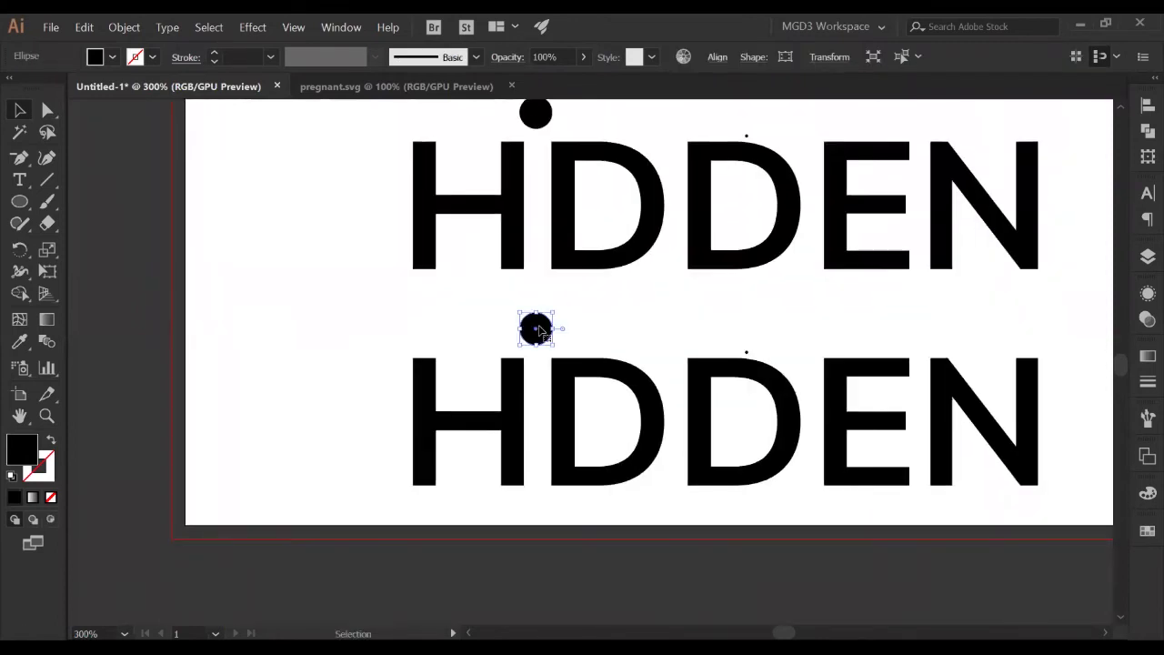
key(Delete)
Step: Draw a small filled corner piece with a concave curve at the top of the lowest H's right stem using the Pen tool
key(ctrl+equal)
key(ctrl+equal)
key(ctrl+equal)
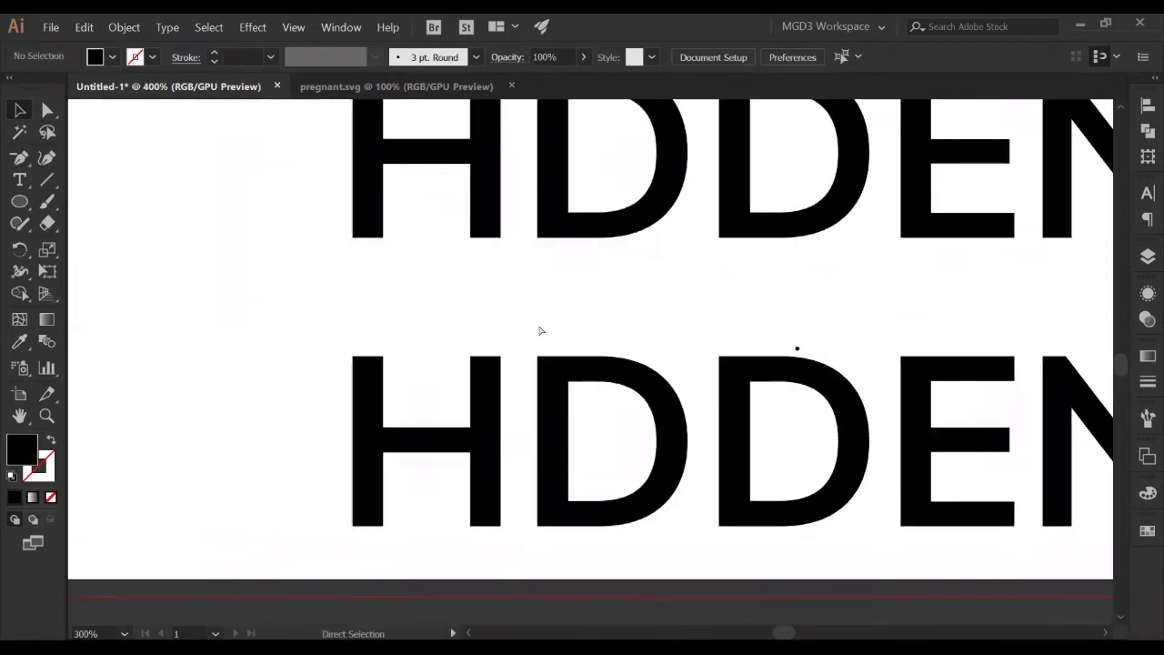
click(19, 157)
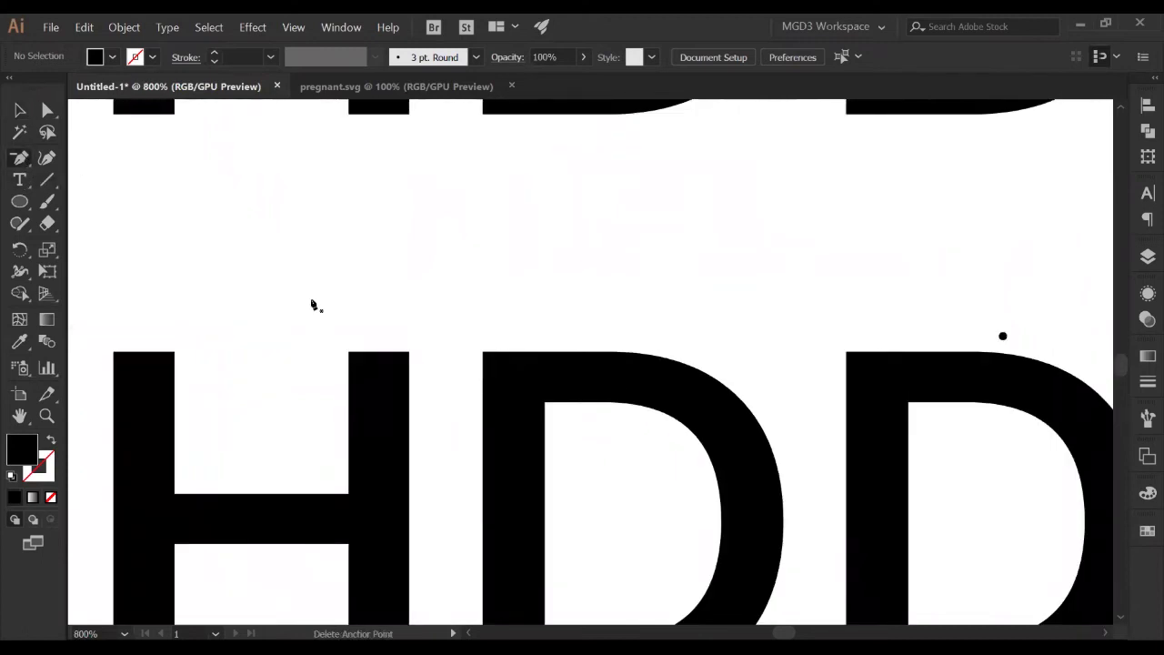
click(410, 382)
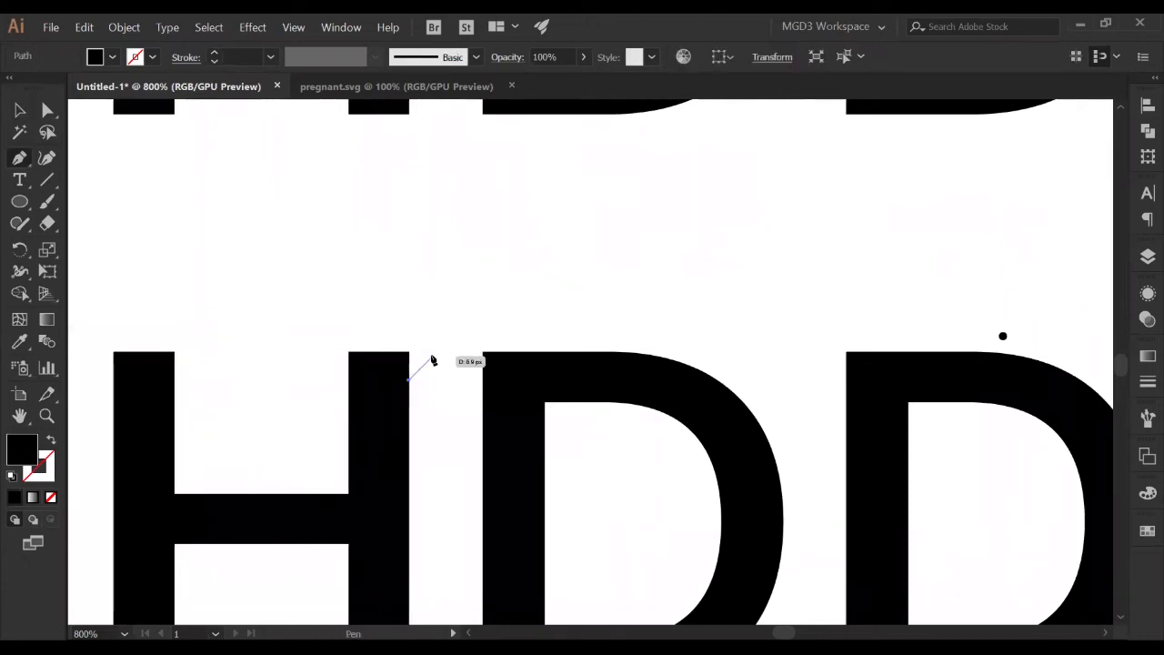
drag(431, 355, 409, 384)
click(410, 384)
click(19, 112)
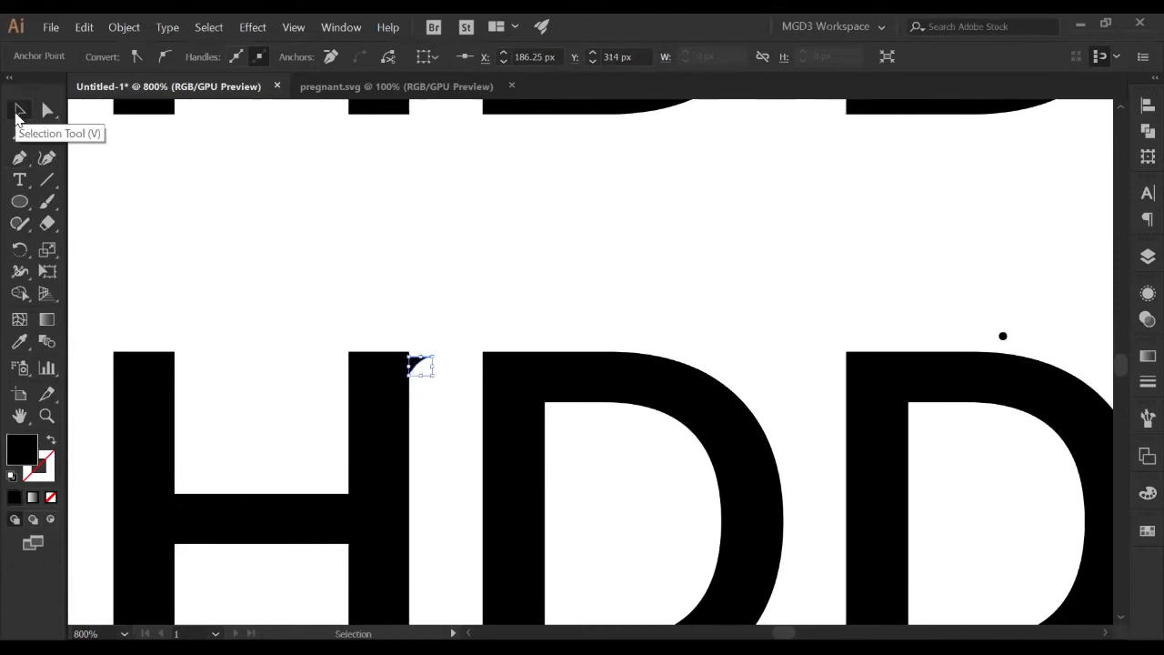
click(278, 151)
Step: Duplicate the corner piece beside the first D's top-left corner and reflect the copy across the vertical axis
key(a)
key(ctrl+=)
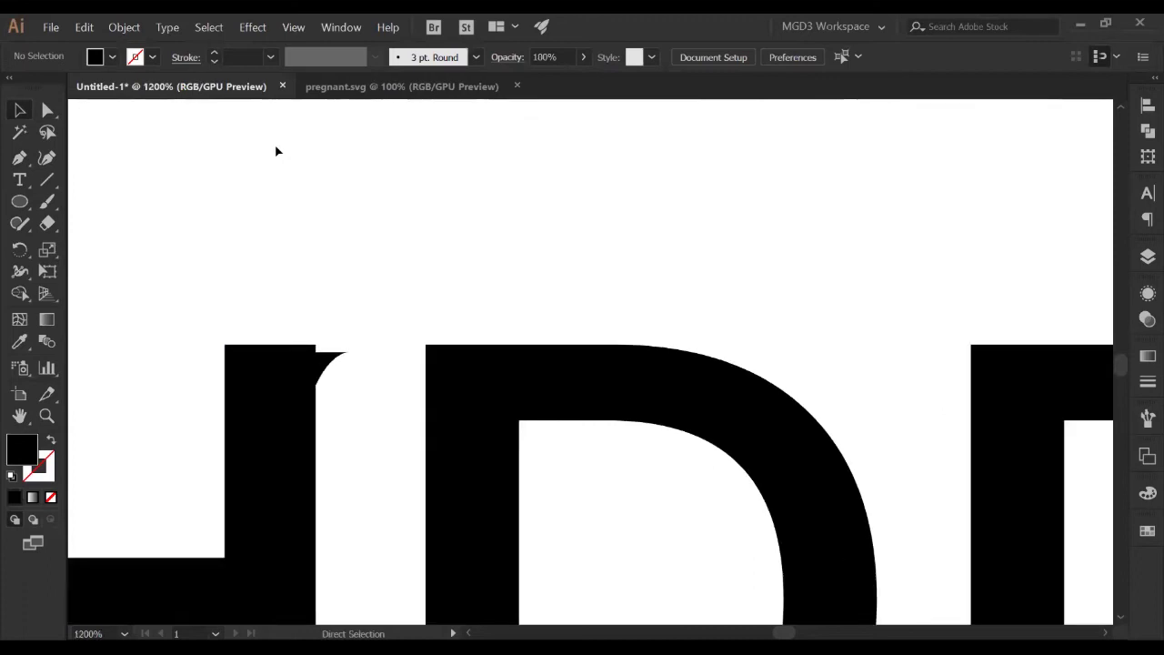
key(ctrl+=)
drag(231, 368, 342, 368)
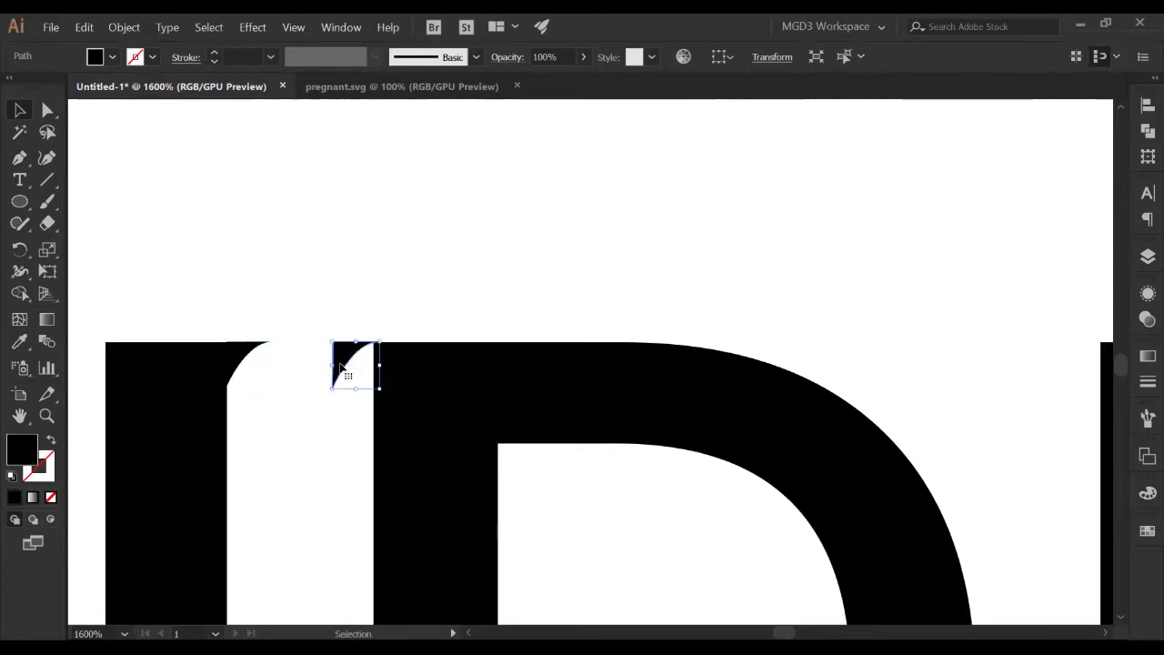
right_click(341, 368)
mouse_move(423, 278)
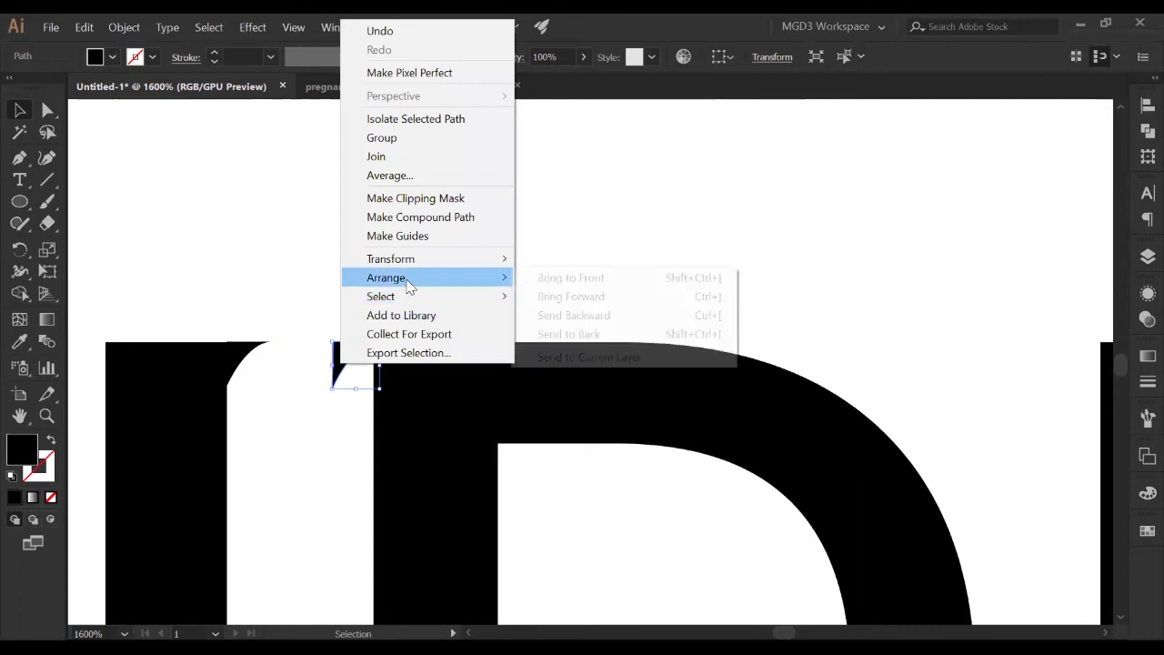
mouse_move(418, 257)
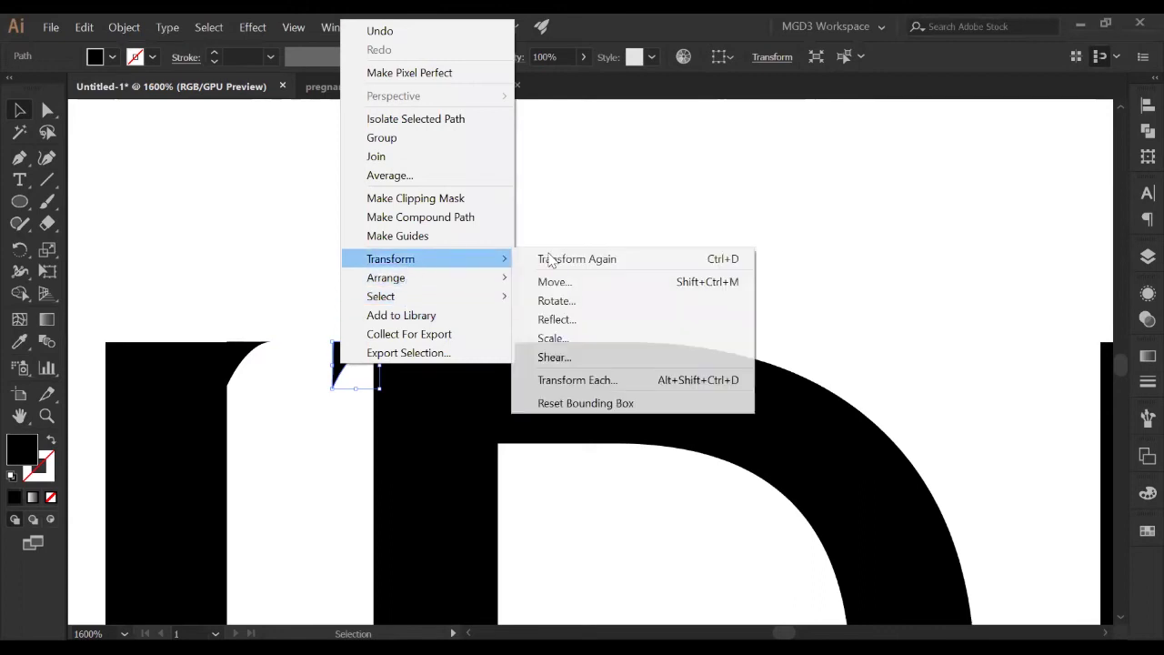
click(592, 327)
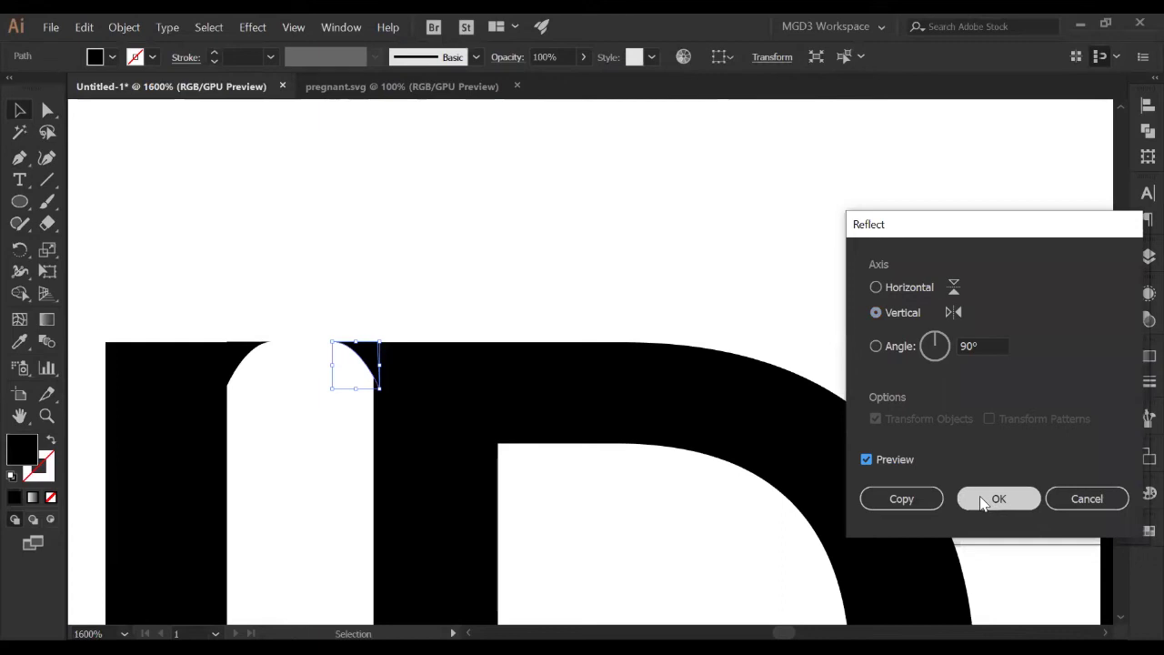
click(997, 498)
click(701, 304)
Step: Inspect how the two corner pieces fit against the tops of the H and first D
key(ctrl+plus)
key(ctrl+plus)
key(ctrl+plus)
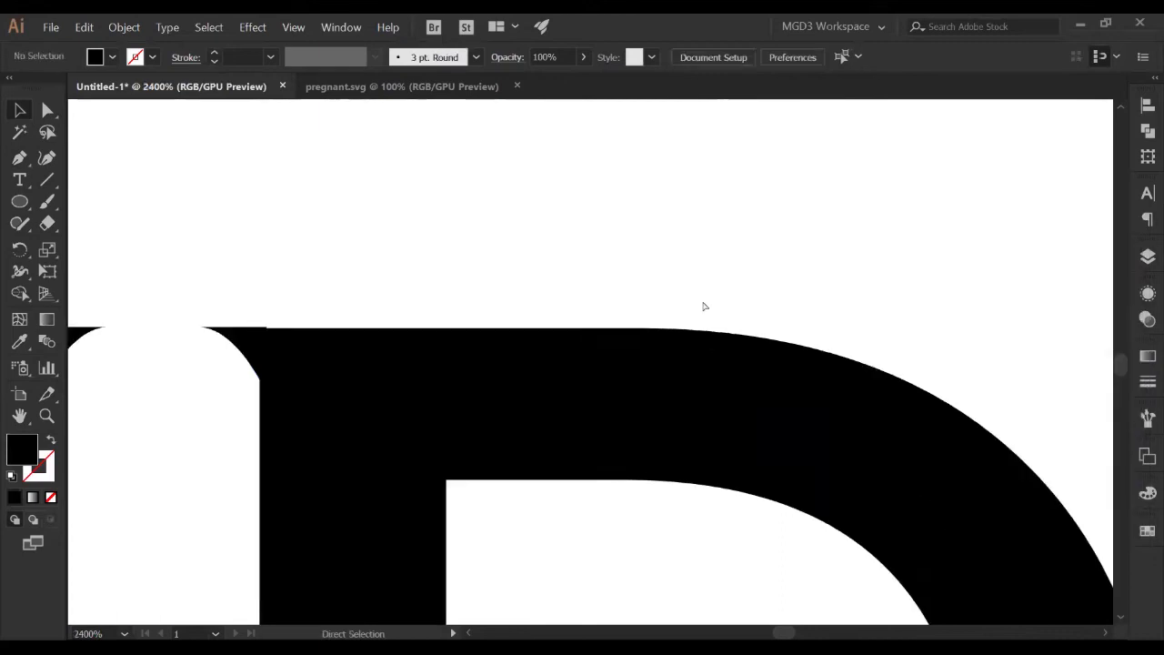
key(ctrl+minus)
key(ctrl+minus)
key(ctrl+minus)
key(ctrl+minus)
key(ctrl+minus)
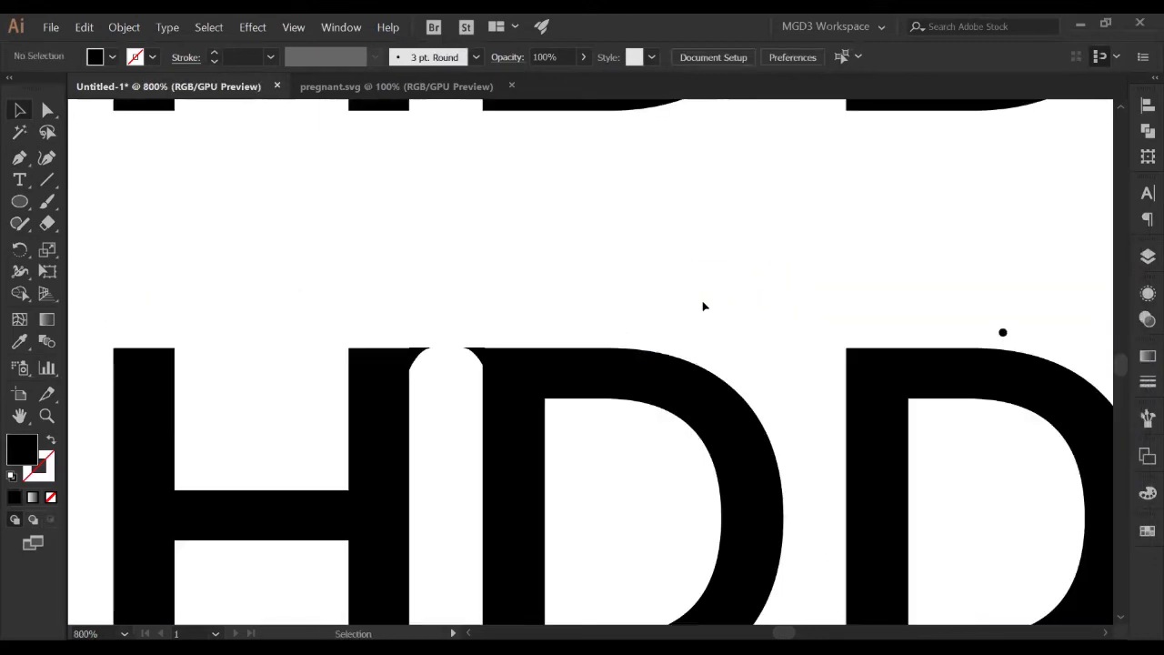
key(ctrl+minus)
key(ctrl+minus)
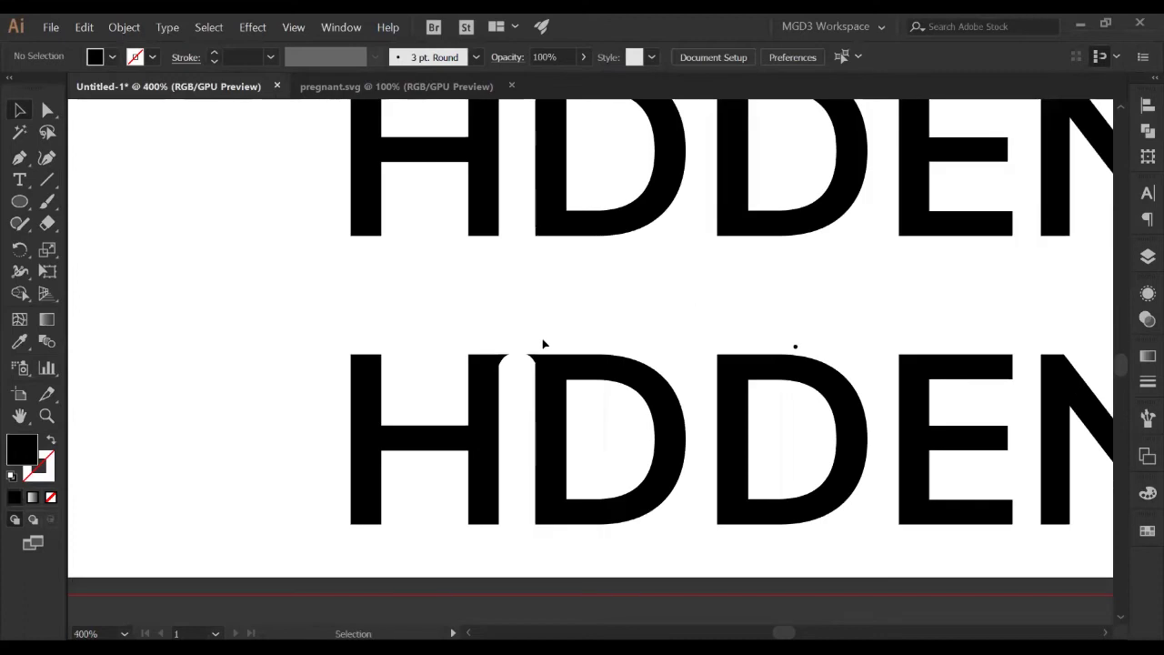
Step: Duplicate both corner pieces straight down to the base of the gap between the H and first D
click(505, 360)
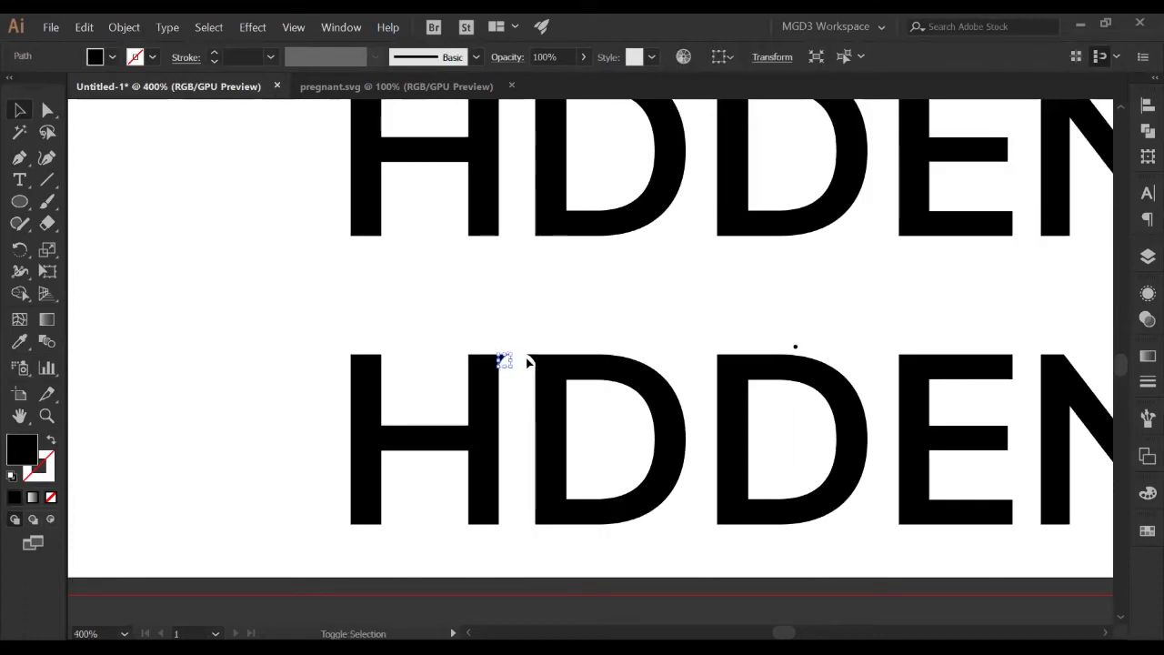
shift+click(532, 361)
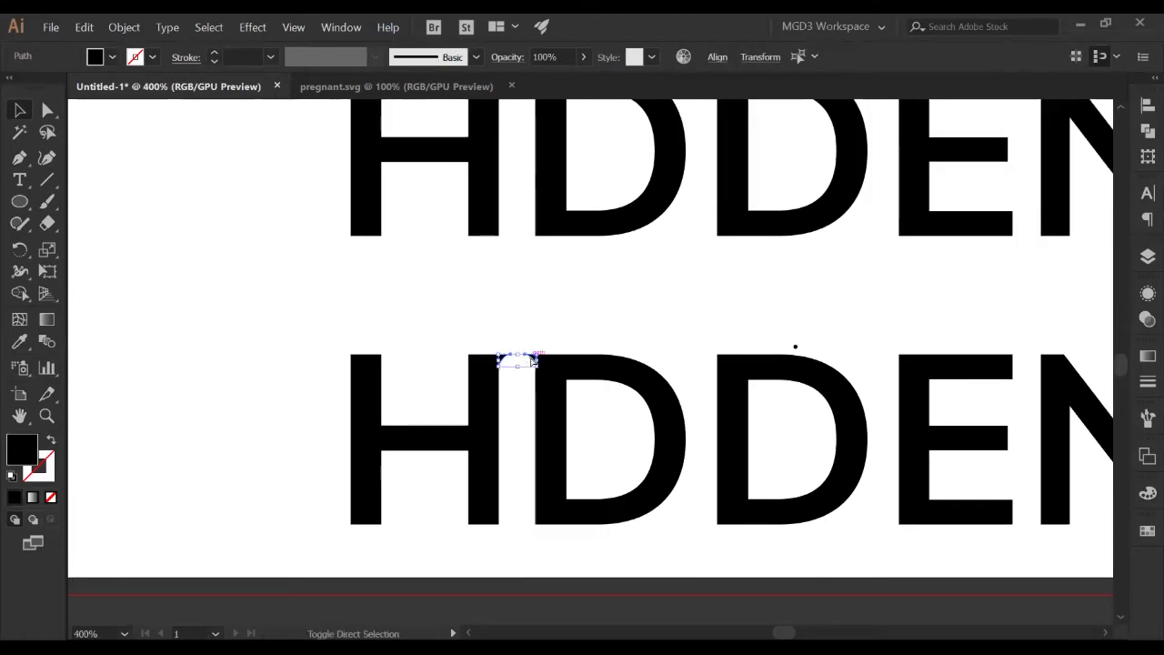
key(alt+shift+Down)
key(alt+shift+Down)
key(alt+shift+Down)
key(alt+shift+Down)
key(alt+shift+Down)
key(alt+shift+Down)
key(alt+shift+Down)
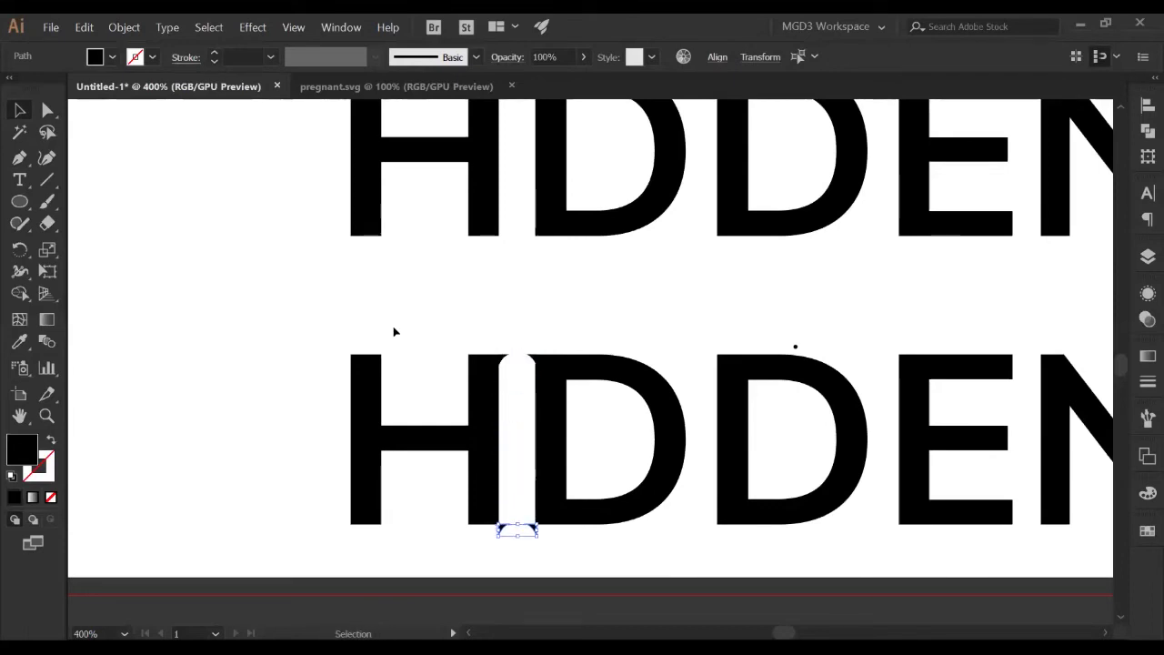
Step: Reflect the lower pair of corner pieces across the horizontal axis, seat them within the gap's base, and deselect them
right_click(510, 535)
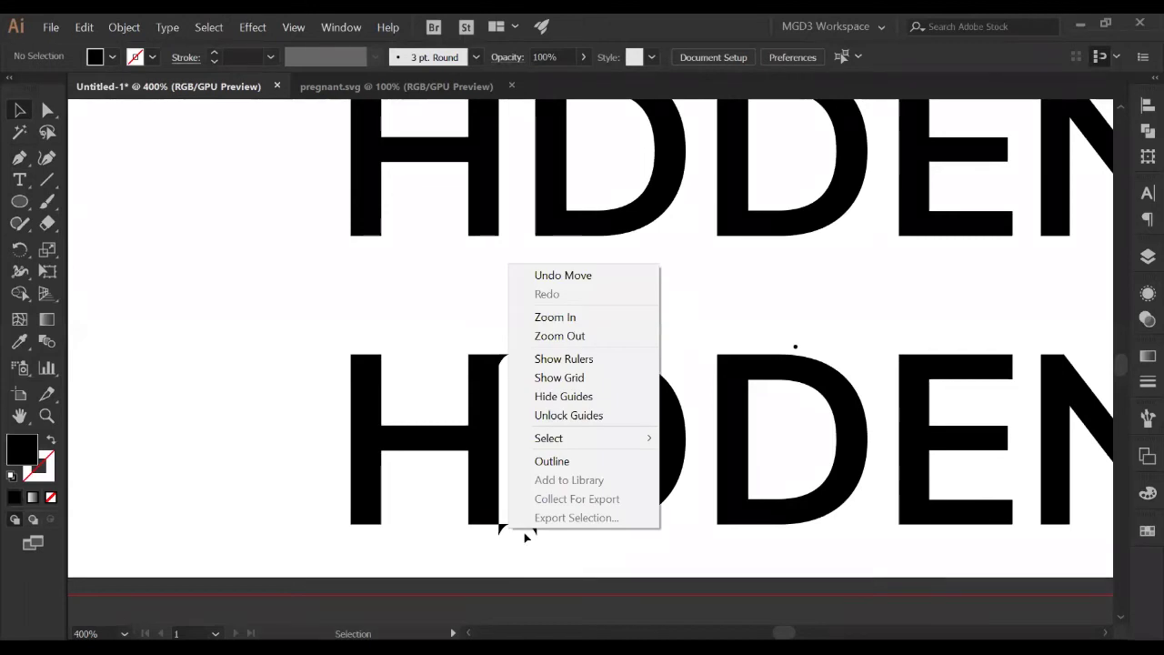
click(532, 533)
drag(551, 543, 502, 529)
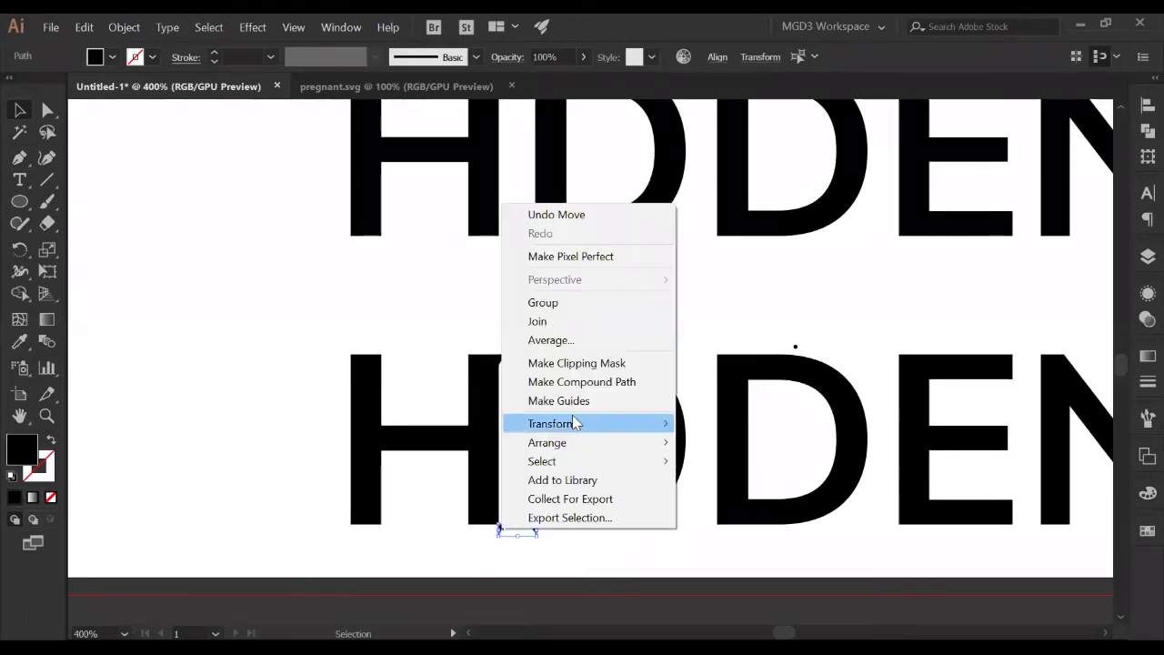
mouse_move(571, 422)
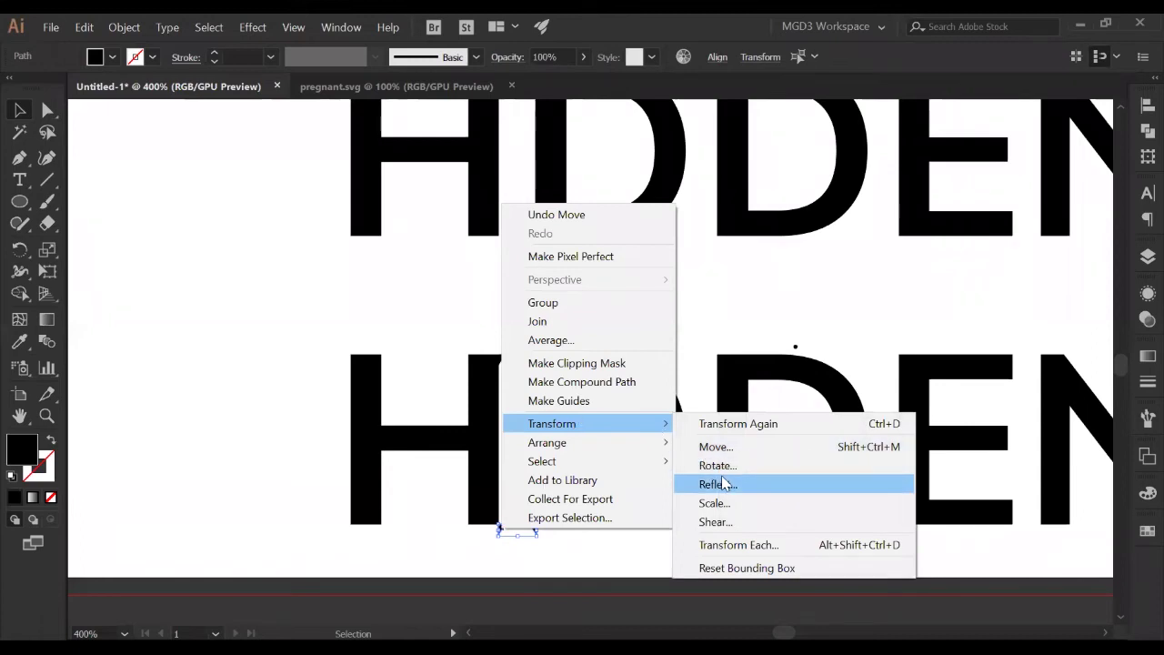
click(720, 483)
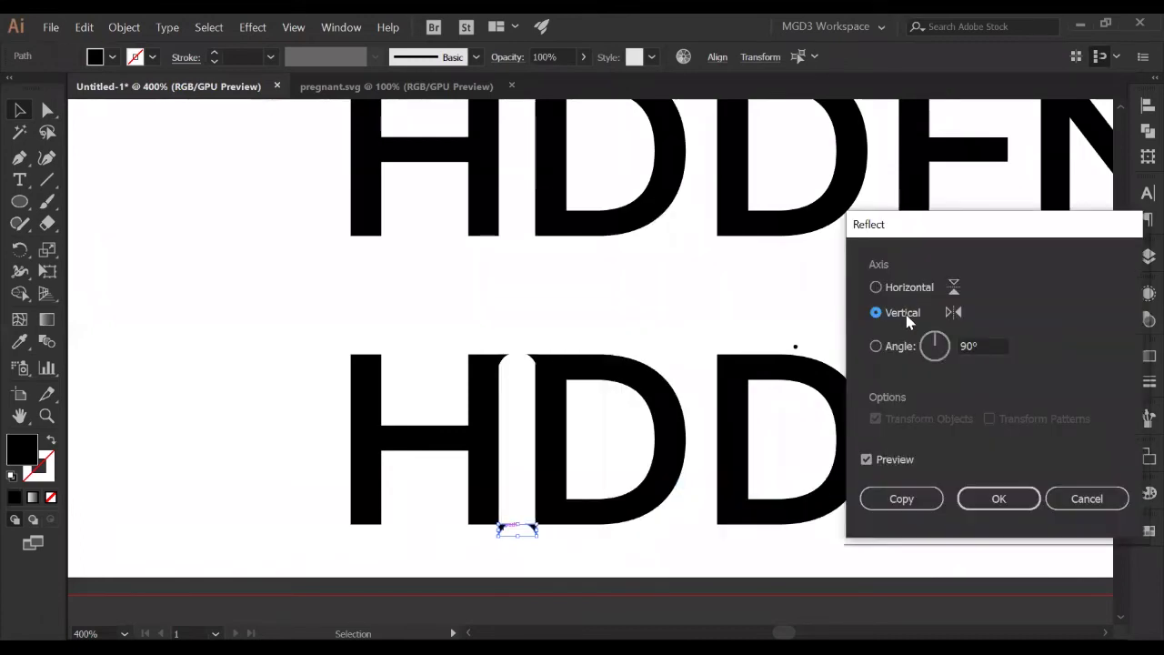
click(911, 291)
click(980, 493)
click(982, 495)
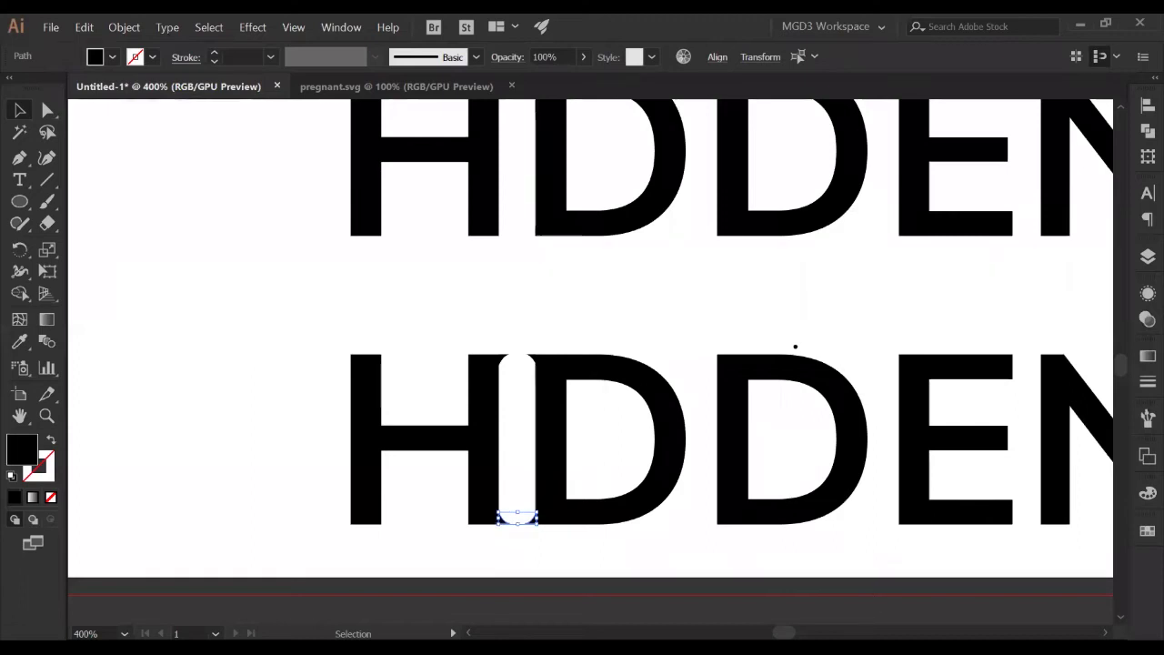
click(707, 562)
Step: Review the bottom HDDEN wordmark with its rounded gap against the dotted variation above it
key(ctrl+minus)
key(ctrl+minus)
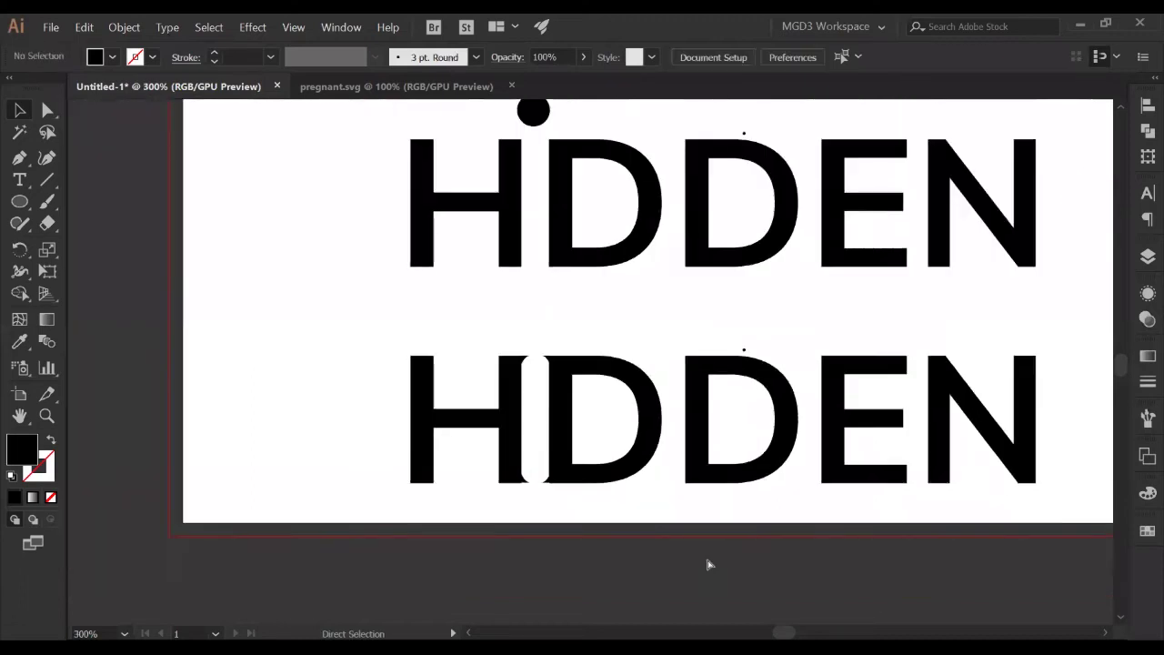
key(space)
drag(862, 450, 818, 440)
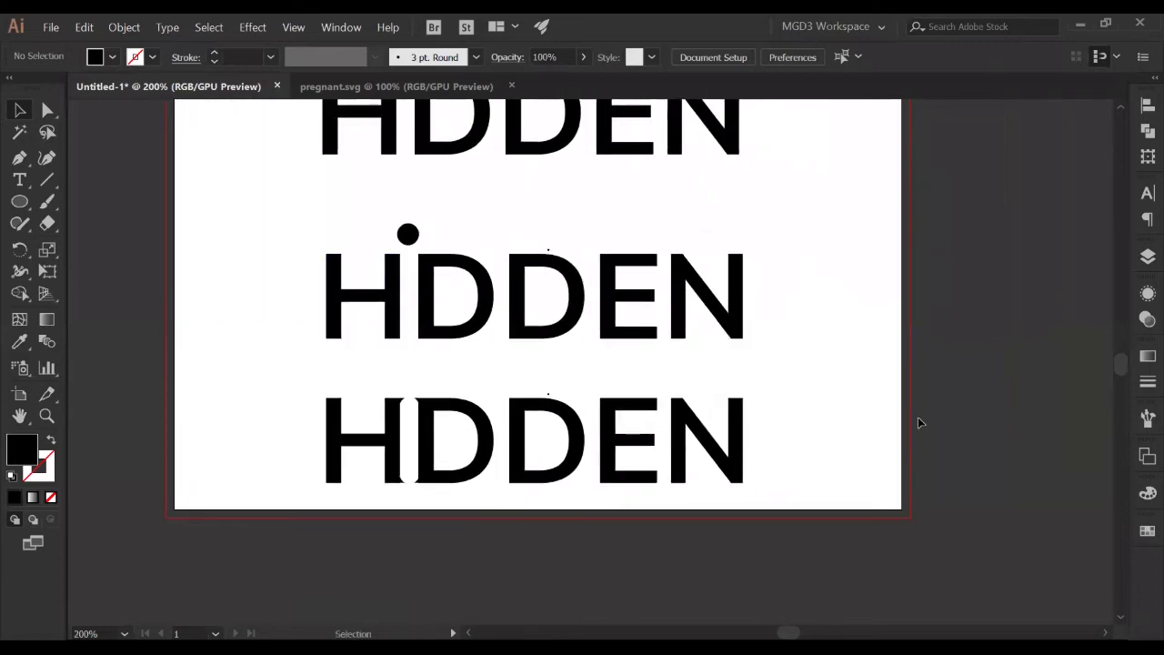
drag(476, 504, 272, 425)
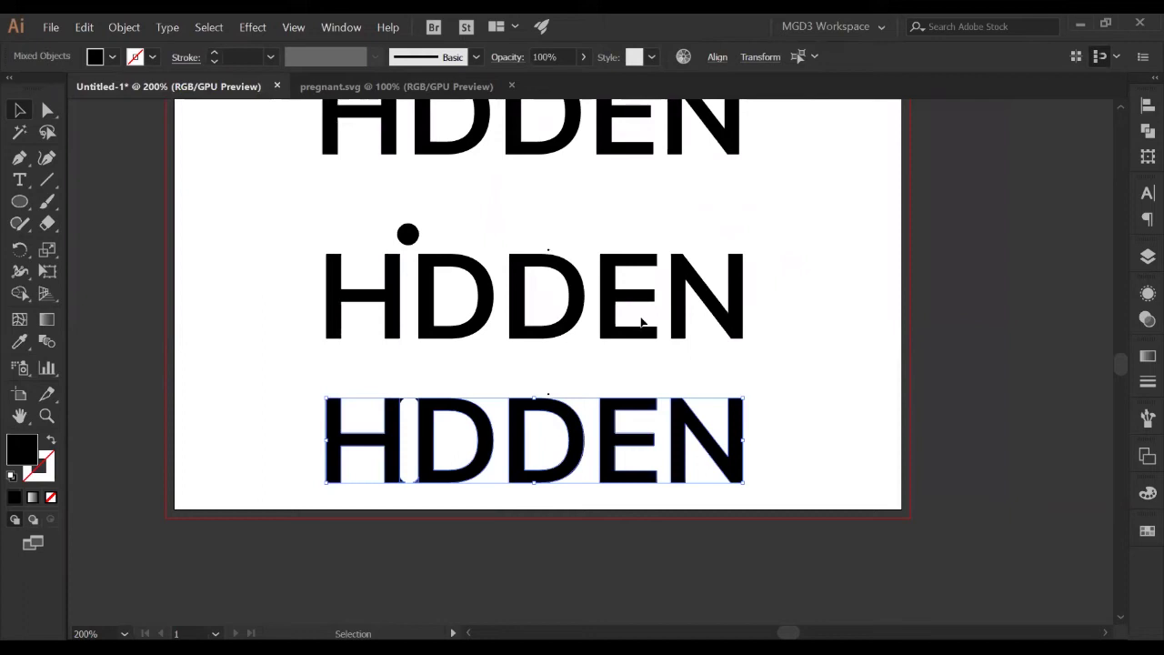
click(809, 494)
drag(809, 492, 239, 367)
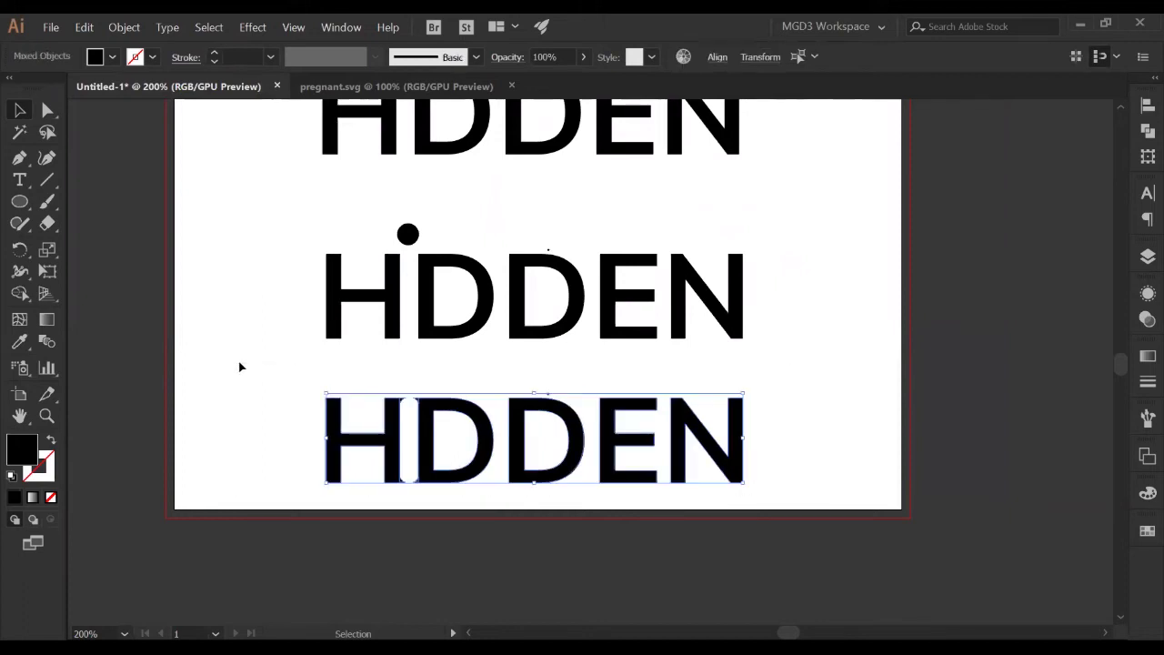
click(821, 412)
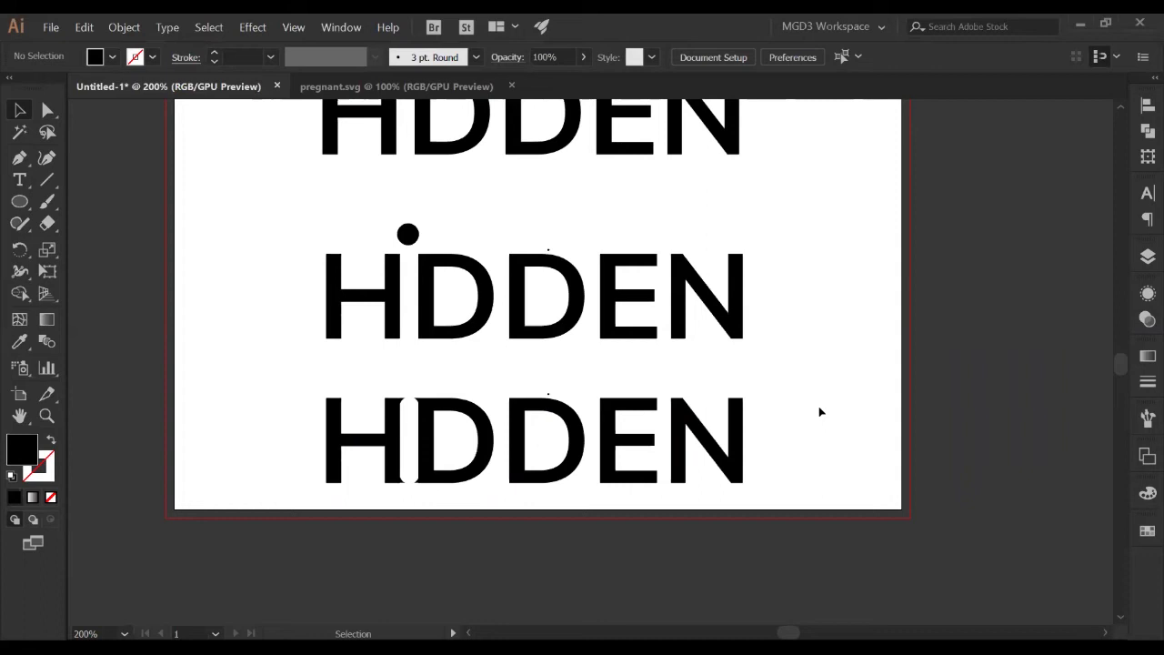
Step: Delete the dotted and rounded-gap HDDEN variations from the lower part of the artboard
drag(773, 491, 226, 374)
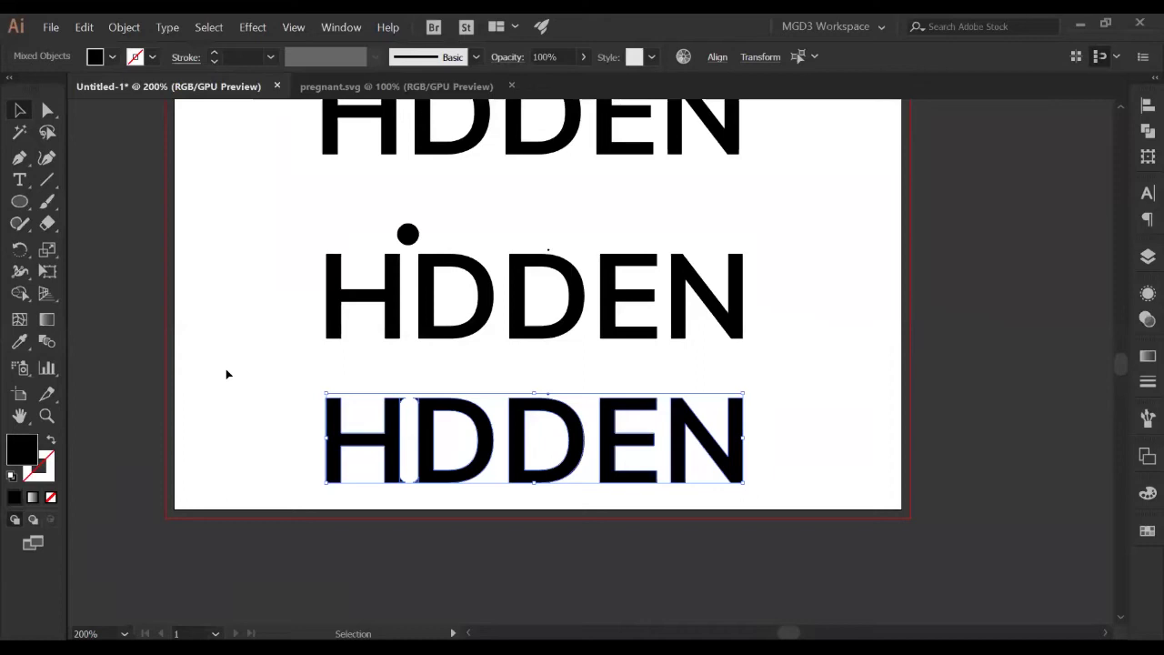
key(ctrl+minus)
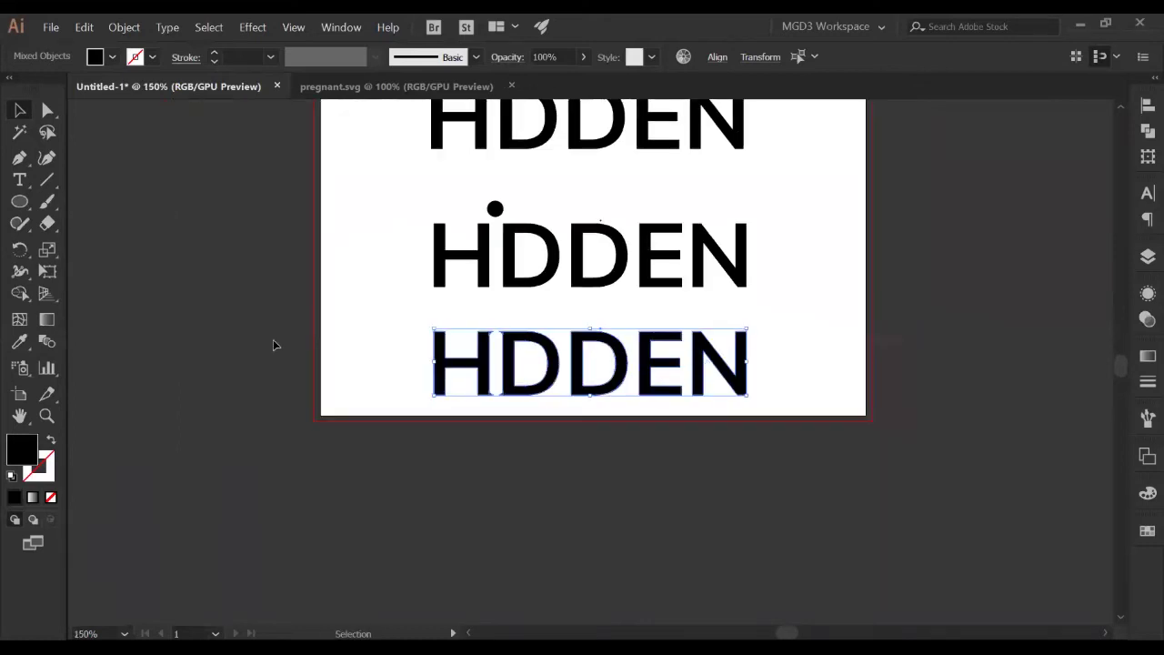
drag(823, 395, 386, 209)
key(Delete)
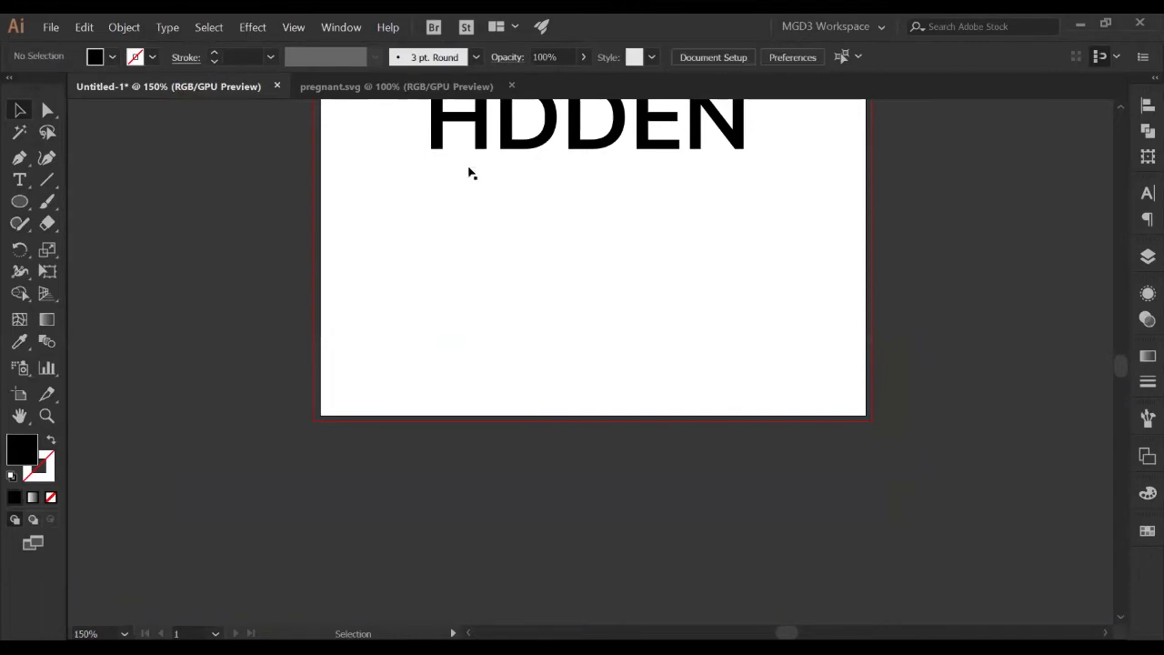
Step: Insert a lowercase i after the H in the remaining HDDEN text and move the word to the artboard's middle
key(t)
double_click(500, 157)
click(499, 155)
text(I)
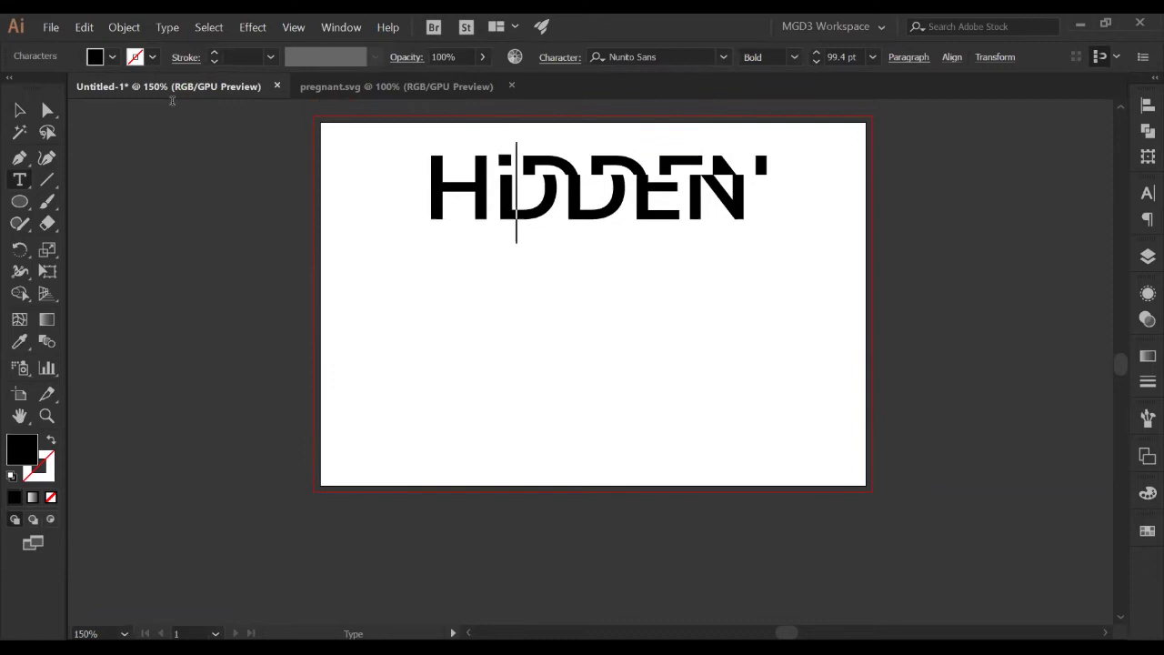
click(19, 117)
drag(660, 217, 650, 316)
Step: Replace the whole wordmark text with "girl", center the word on the artboard, and deselect it
double_click(573, 298)
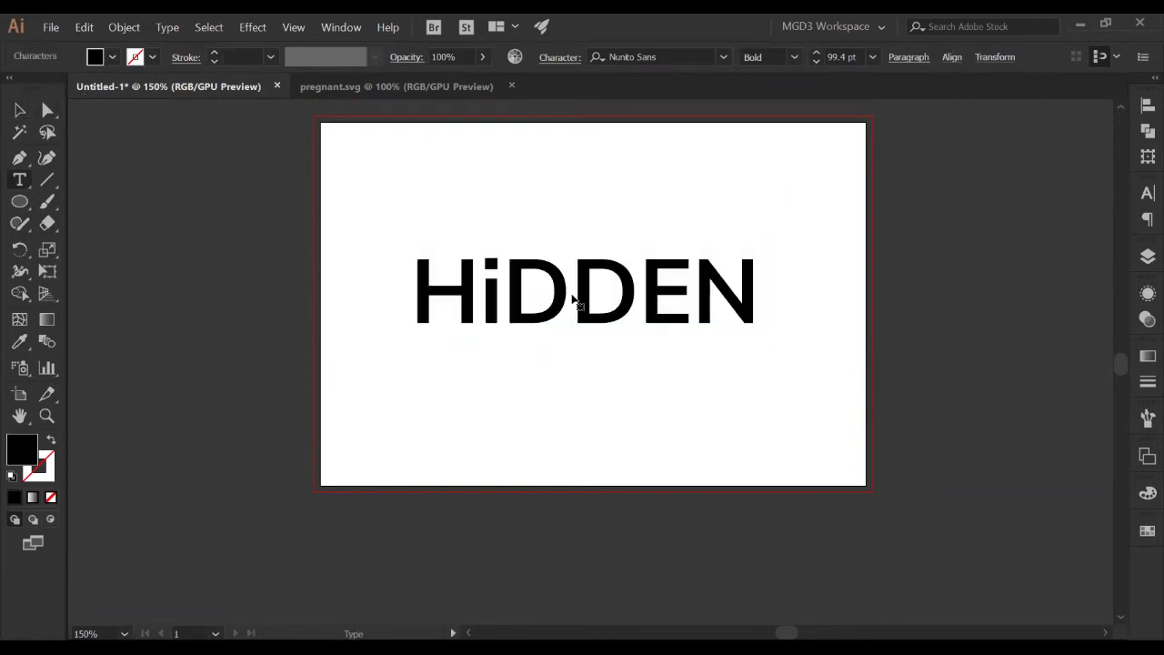
key(ctrl+a)
text(gir)
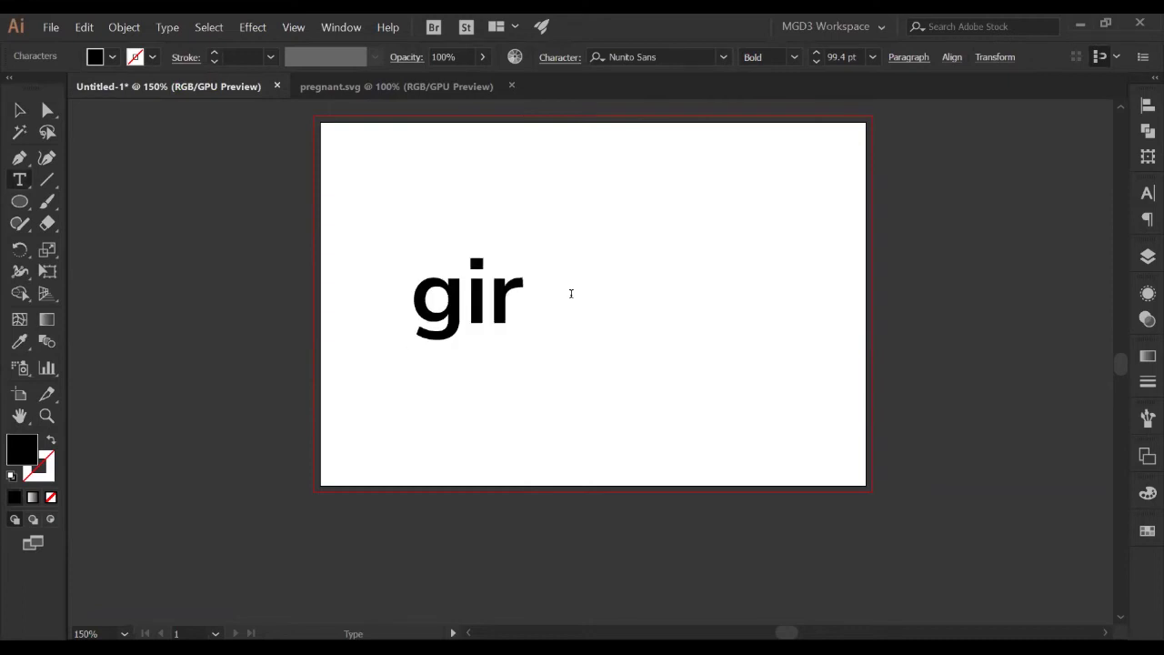
text(l)
key(Escape)
drag(512, 323, 677, 339)
click(599, 382)
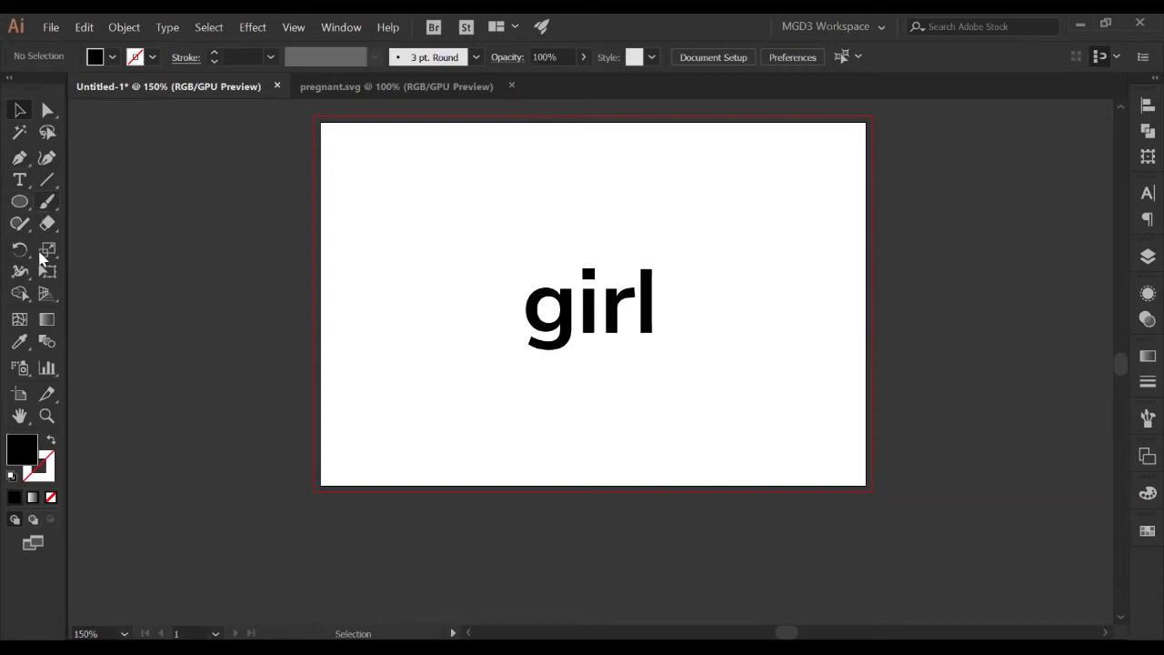
Step: Paint a loose circle and a curved tail forming a stylized g at the artboard's upper left, and stretch the tail downward
click(43, 209)
mouse_move(399, 262)
mouse_down()
mouse_move(362, 234)
mouse_move(391, 190)
mouse_move(436, 217)
mouse_move(396, 261)
mouse_up()
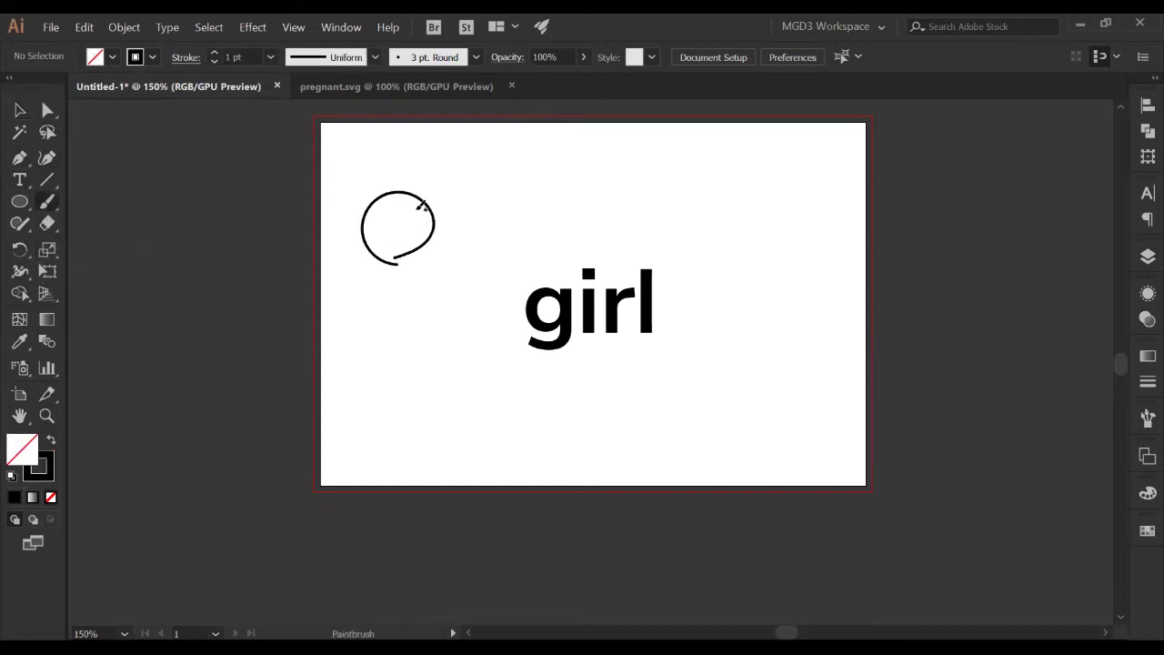
mouse_move(411, 198)
mouse_down()
mouse_move(454, 171)
mouse_move(467, 203)
mouse_move(456, 276)
mouse_up()
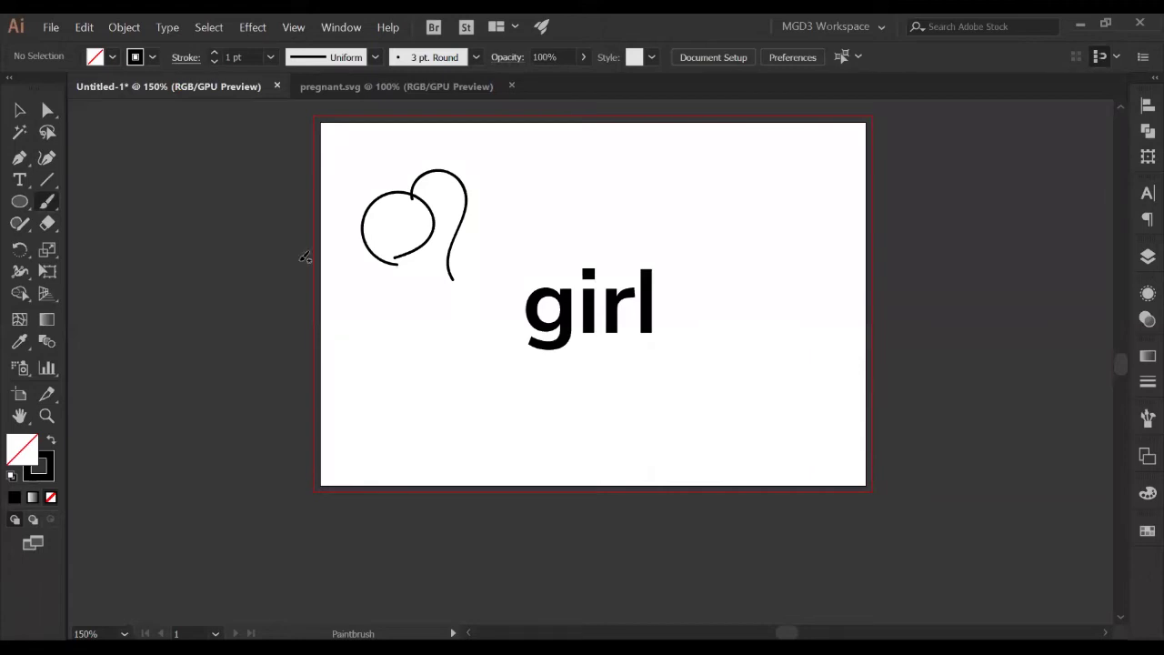
click(19, 110)
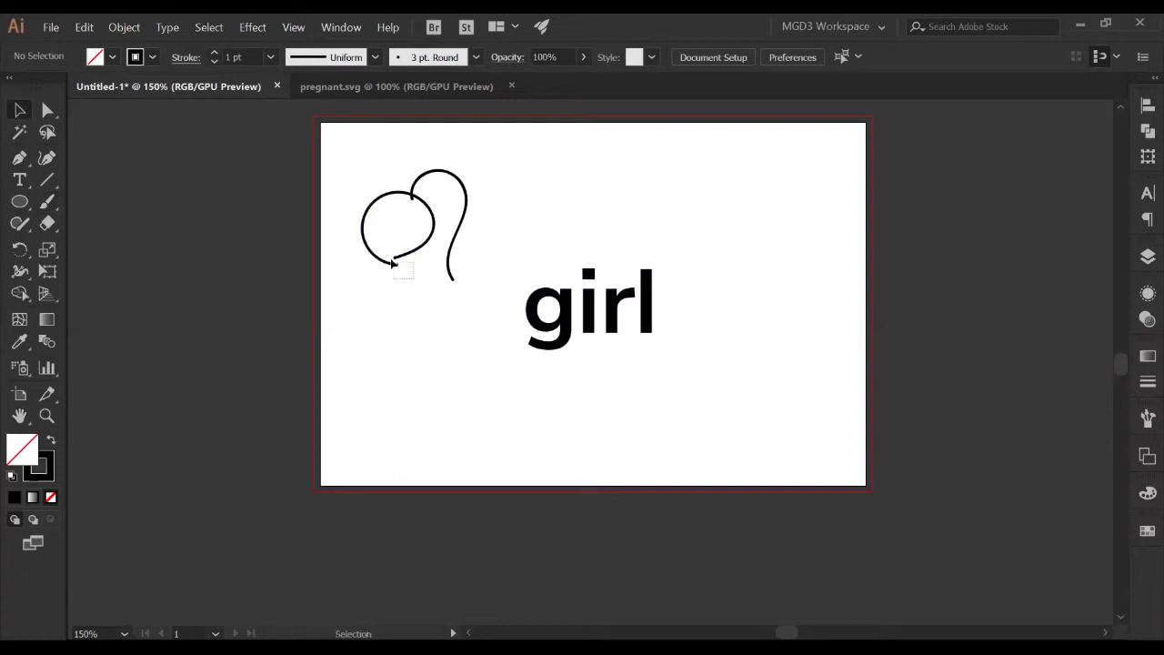
click(373, 252)
click(452, 275)
mouse_move(436, 281)
mouse_down()
mouse_move(436, 312)
mouse_move(460, 343)
mouse_move(371, 225)
mouse_up()
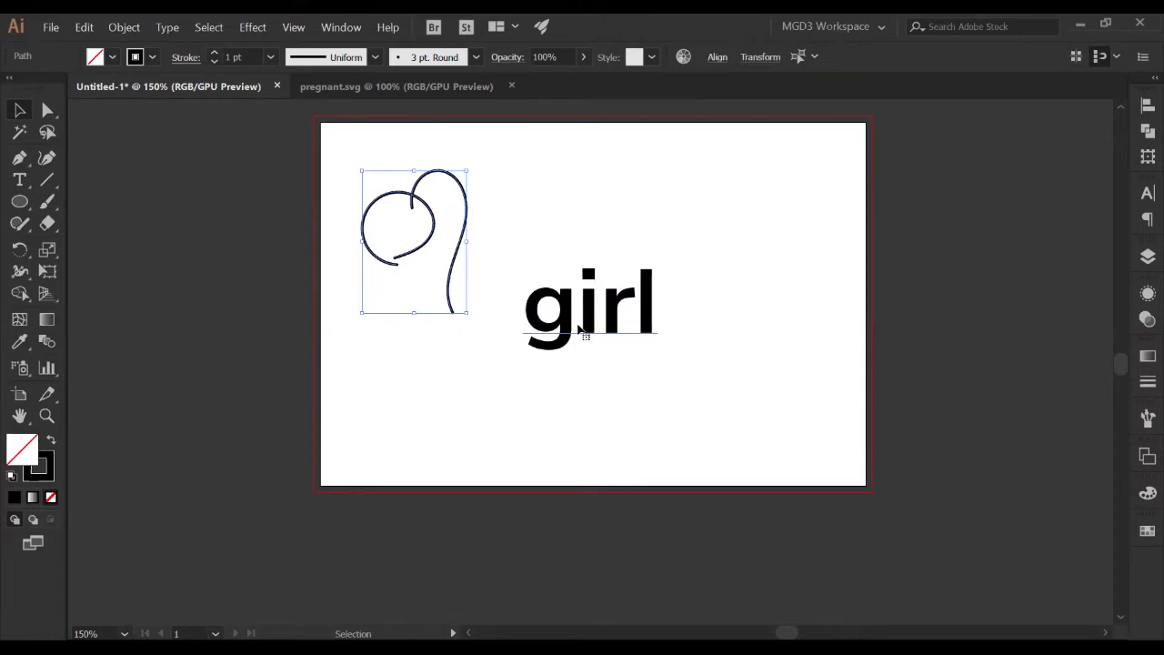
Step: Remove the g from the word "girl"
key(t)
drag(547, 333, 514, 331)
key(BackSpace)
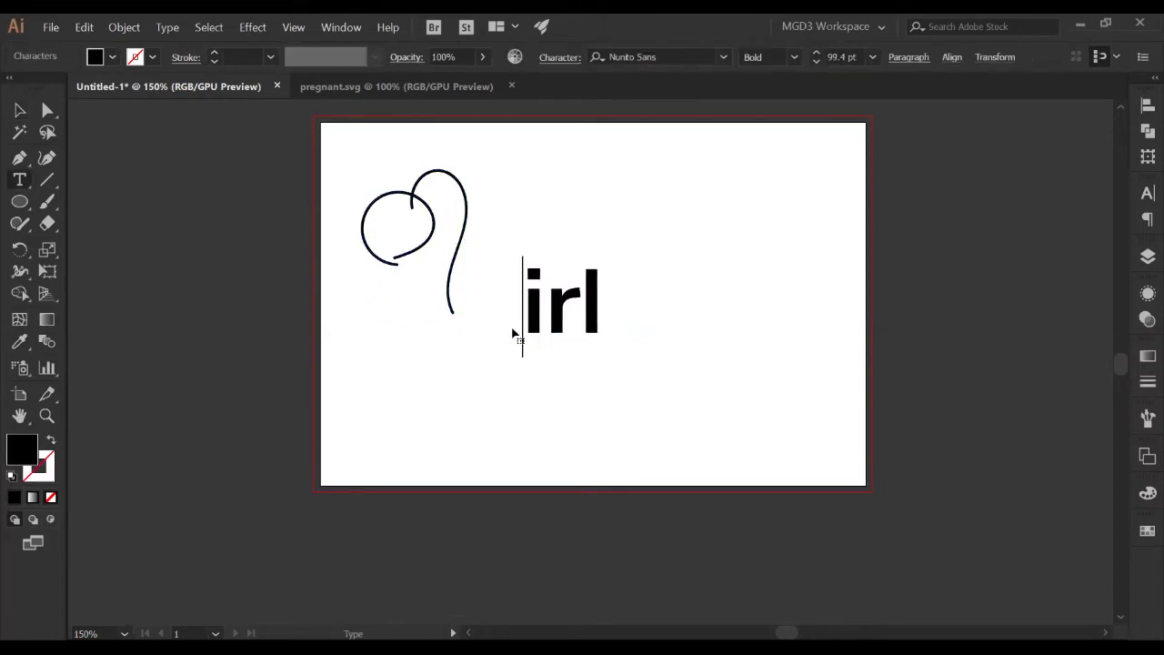
Step: Place the remaining "irl" text next to the painted g and enlarge it to about 160.13 pt
click(20, 110)
drag(533, 292, 489, 215)
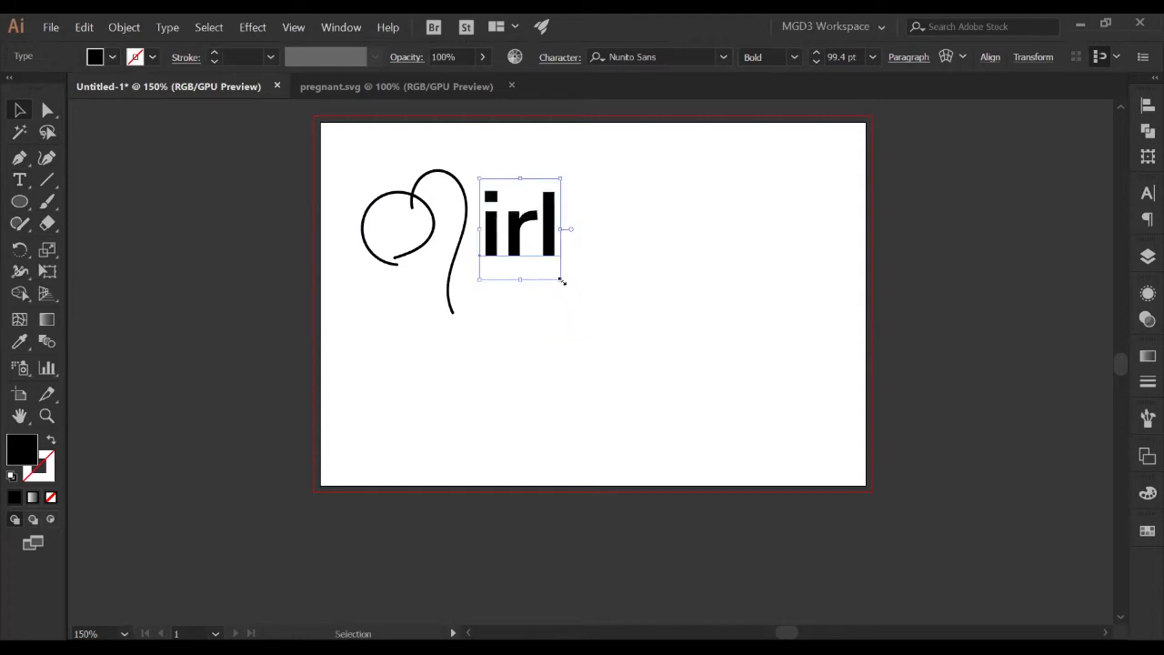
drag(560, 284, 609, 342)
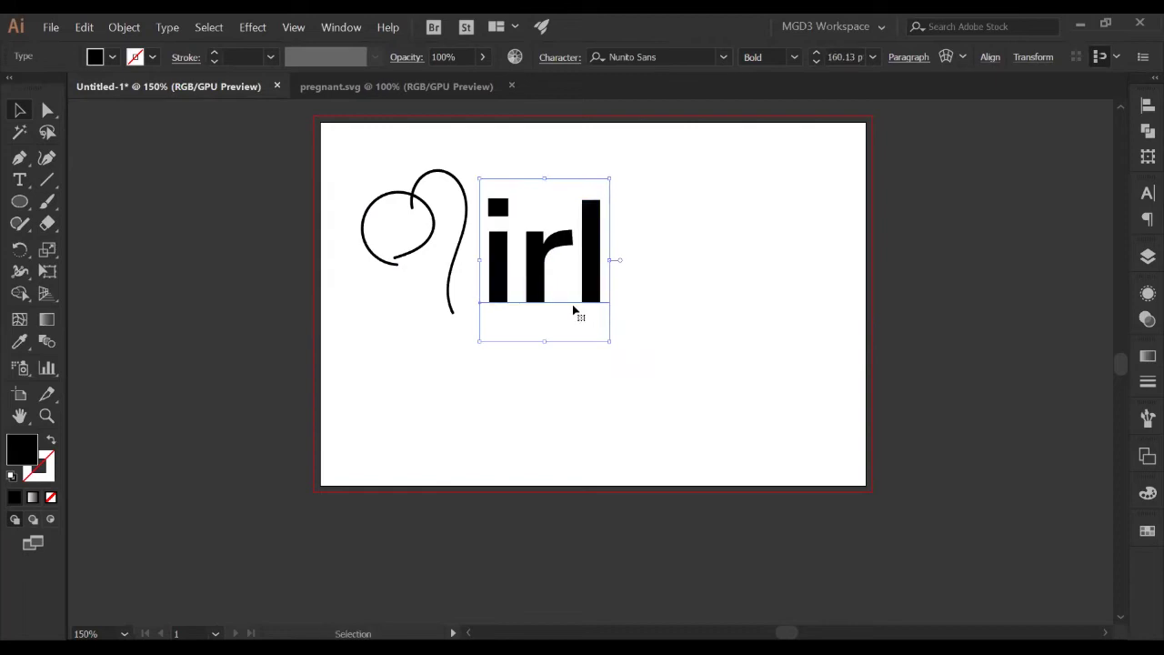
drag(561, 301, 563, 295)
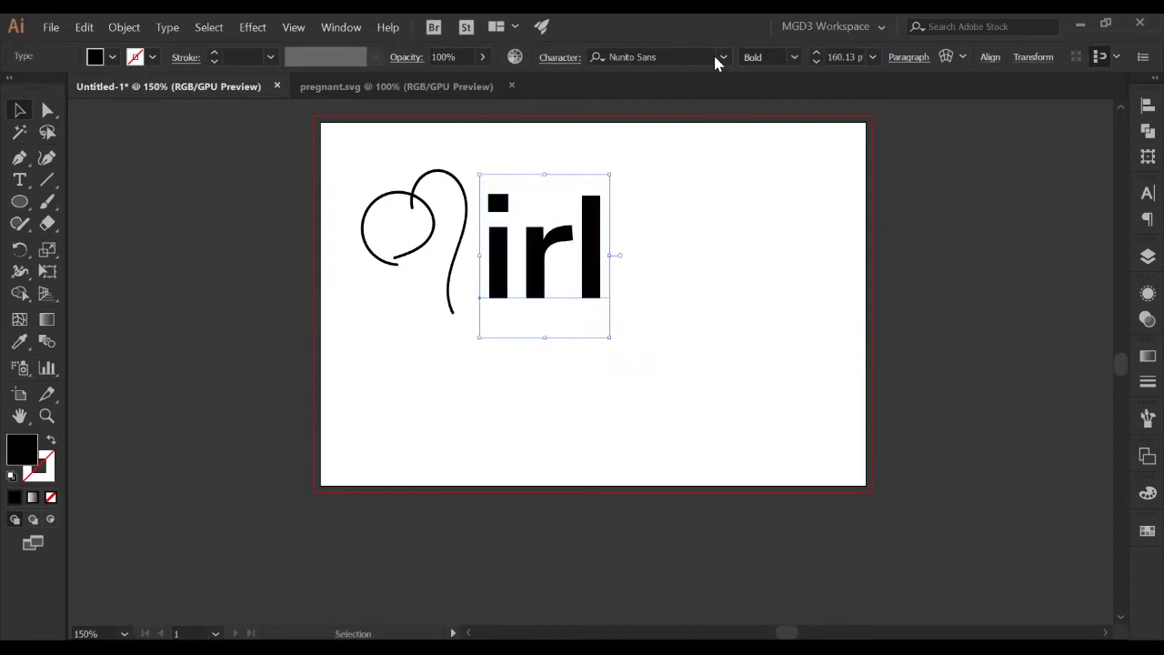
Step: Set the font style of the "irl" text to Nunito Sans ExtraLight and deselect it
click(764, 55)
text(Regular)
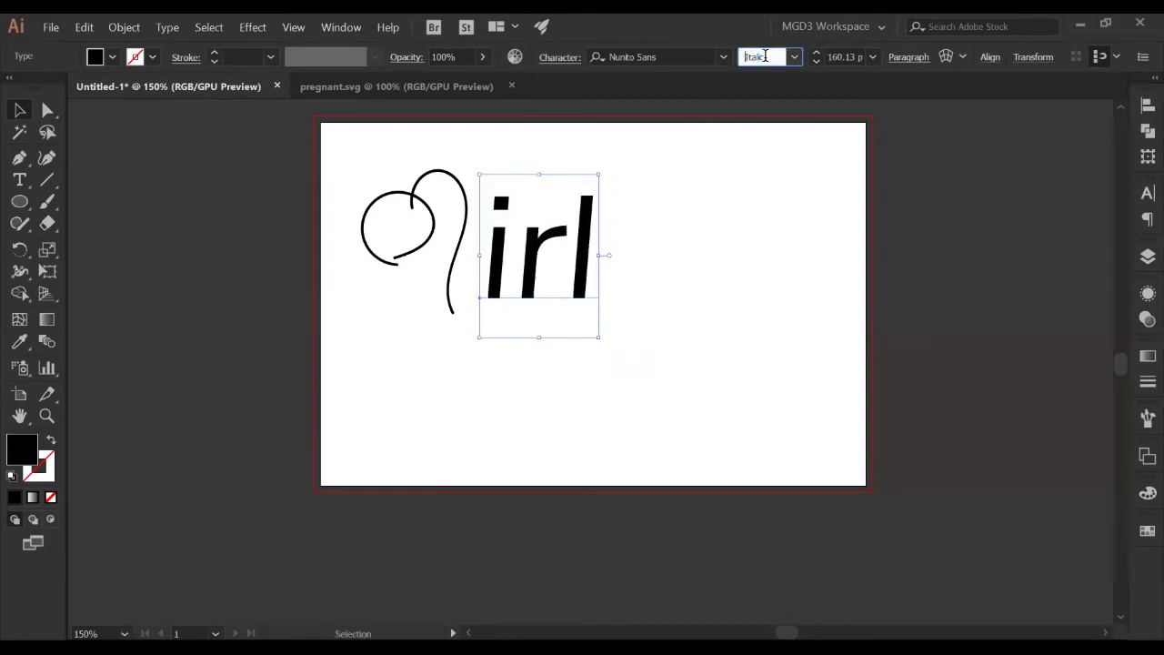
key(Up)
key(Up)
key(Up)
key(Up)
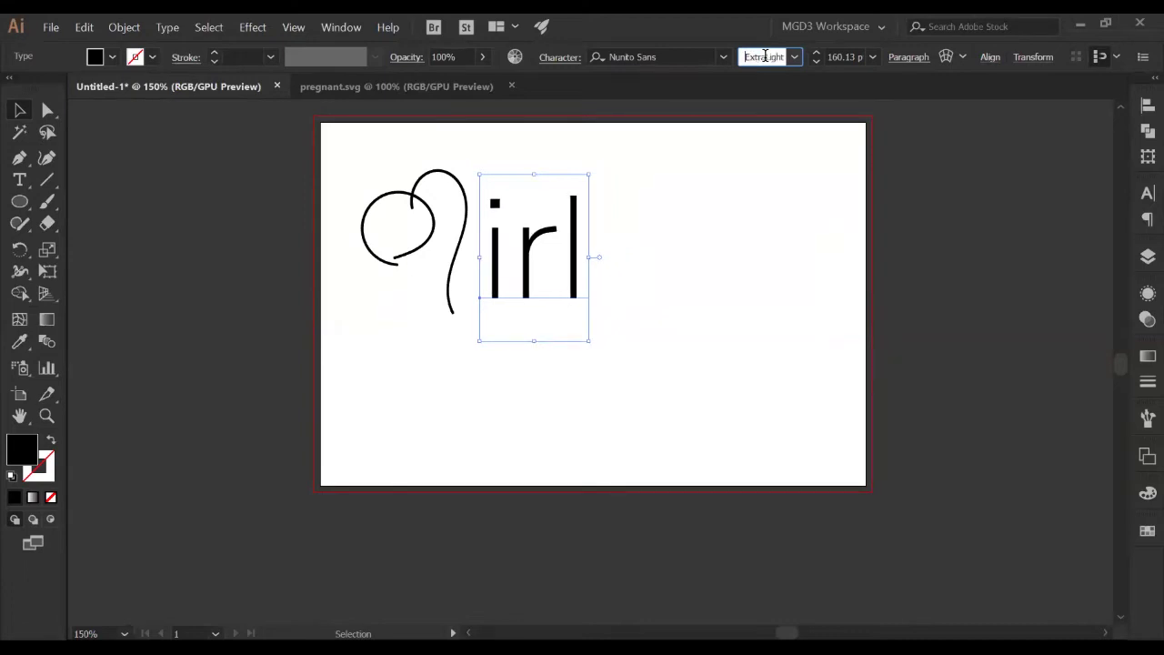
key(Down)
key(Down)
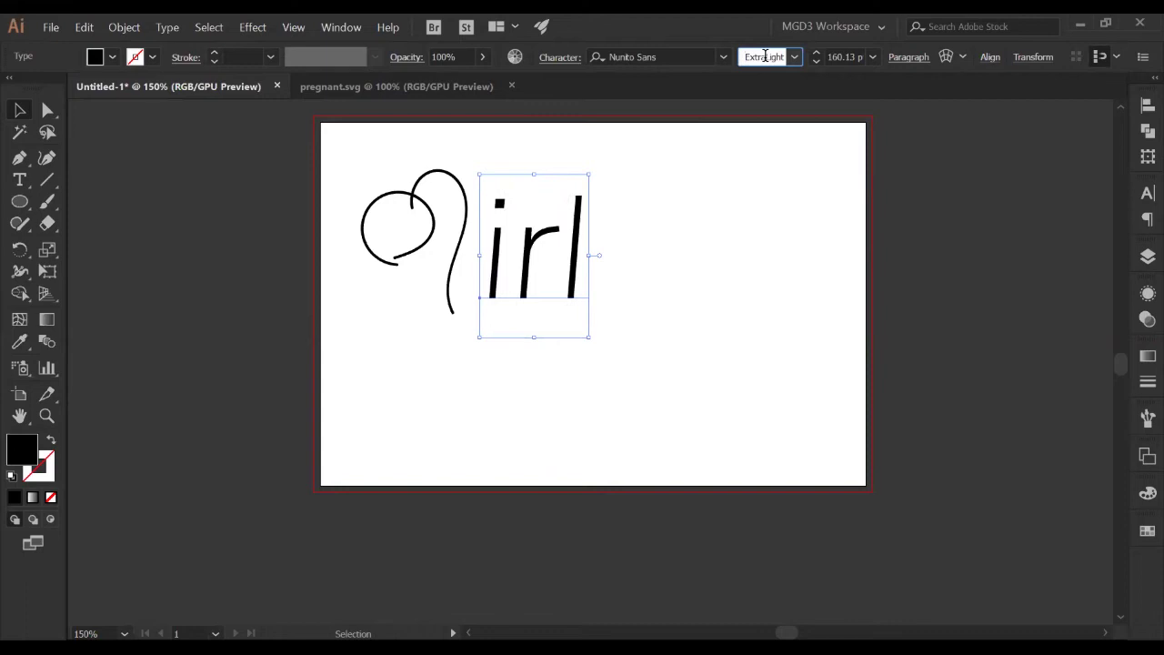
key(Up)
click(561, 400)
Step: Set the painted g's stroke weight to 2 pt and deselect it
click(417, 225)
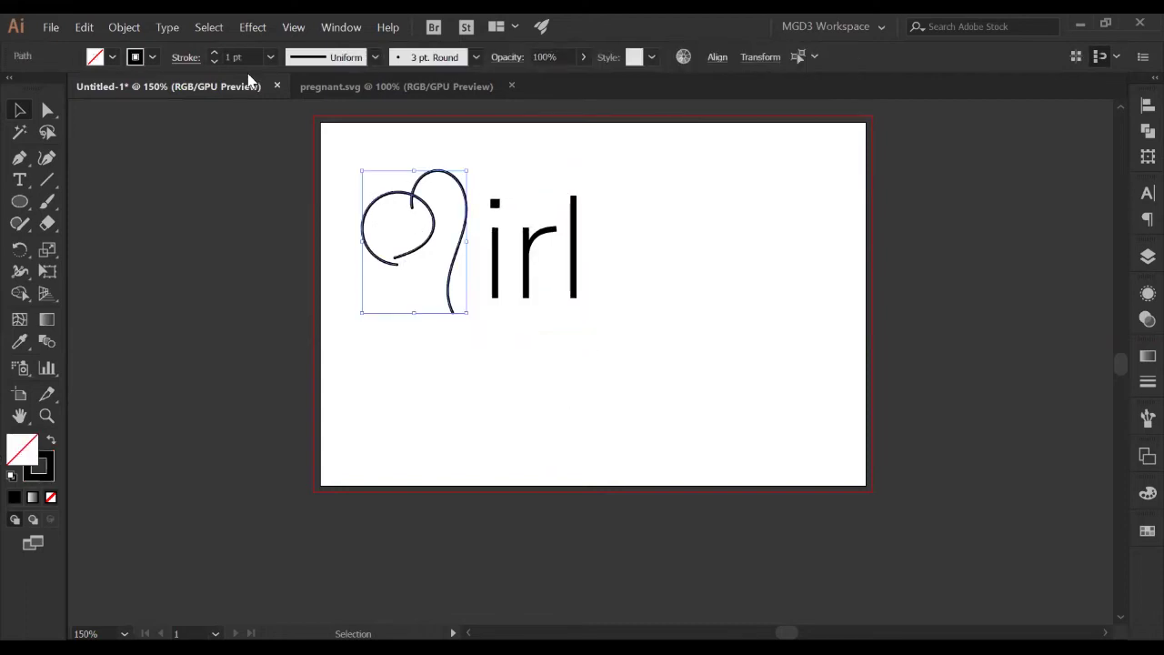
click(255, 57)
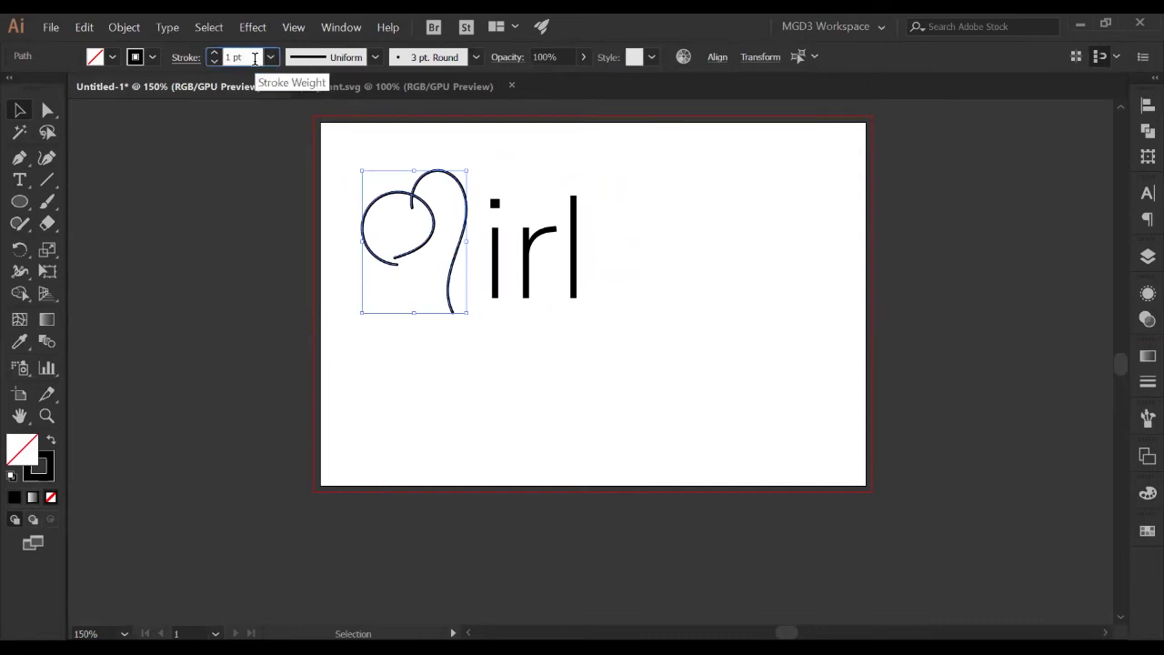
key(Up)
click(620, 314)
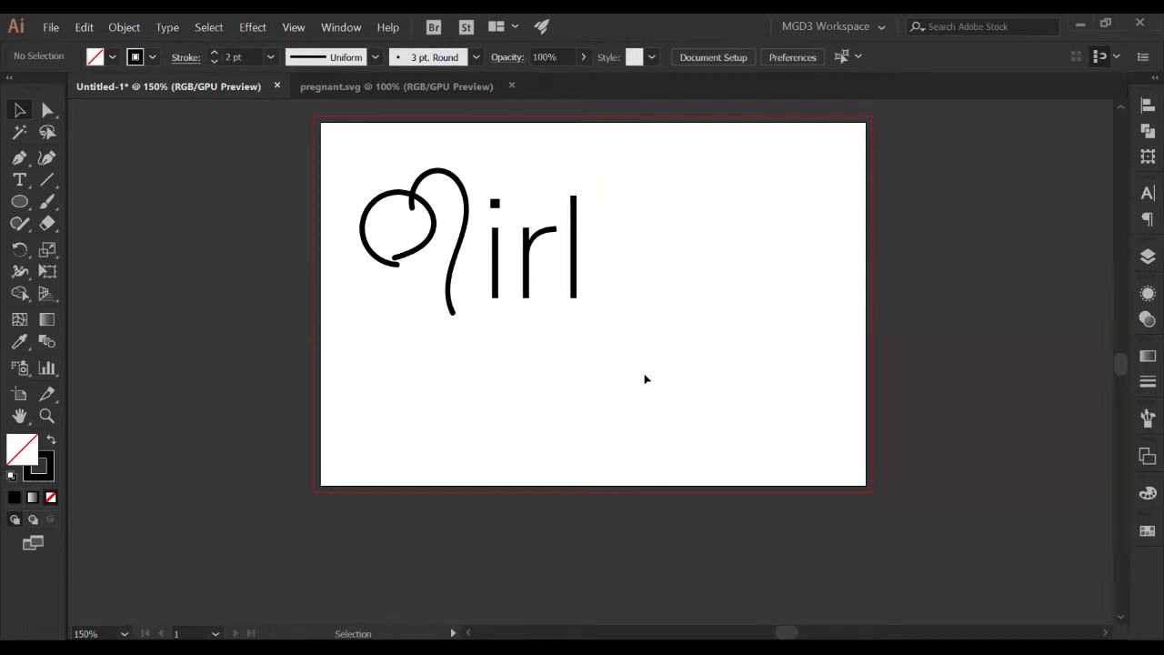
Step: Delete the painted g strokes beside the "irl" text
drag(599, 306, 323, 210)
click(414, 382)
drag(451, 322, 328, 148)
key(Delete)
Step: Replace the "irl" text with "coffee" and move the word to the middle of the artboard
click(523, 273)
double_click(524, 274)
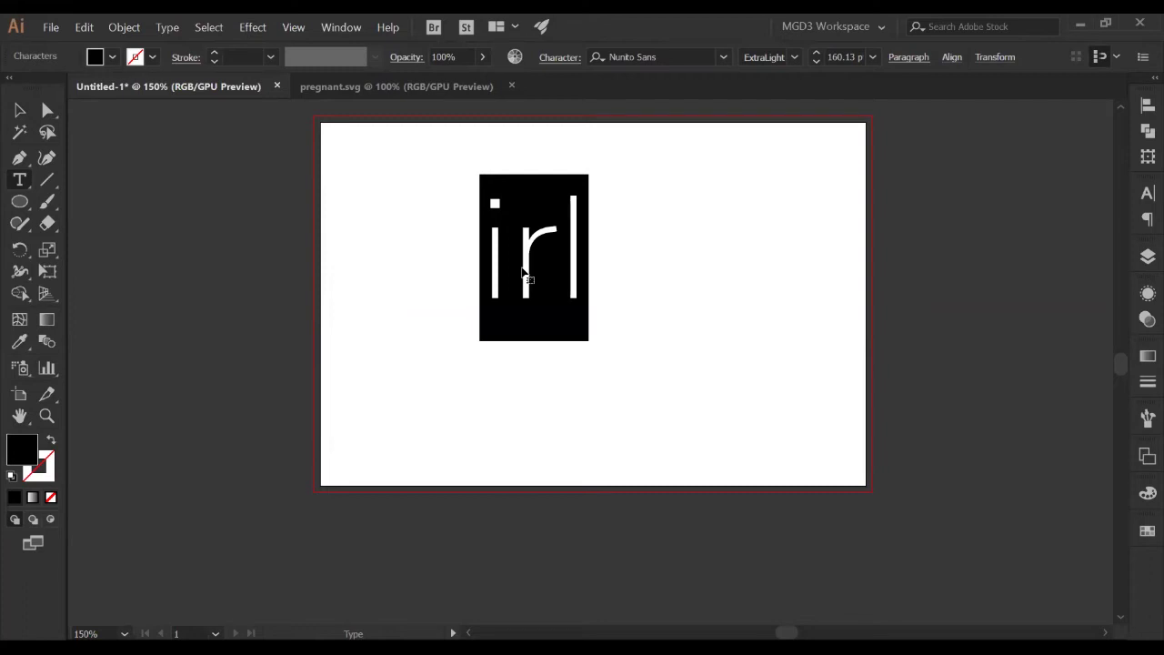
text(COffee)
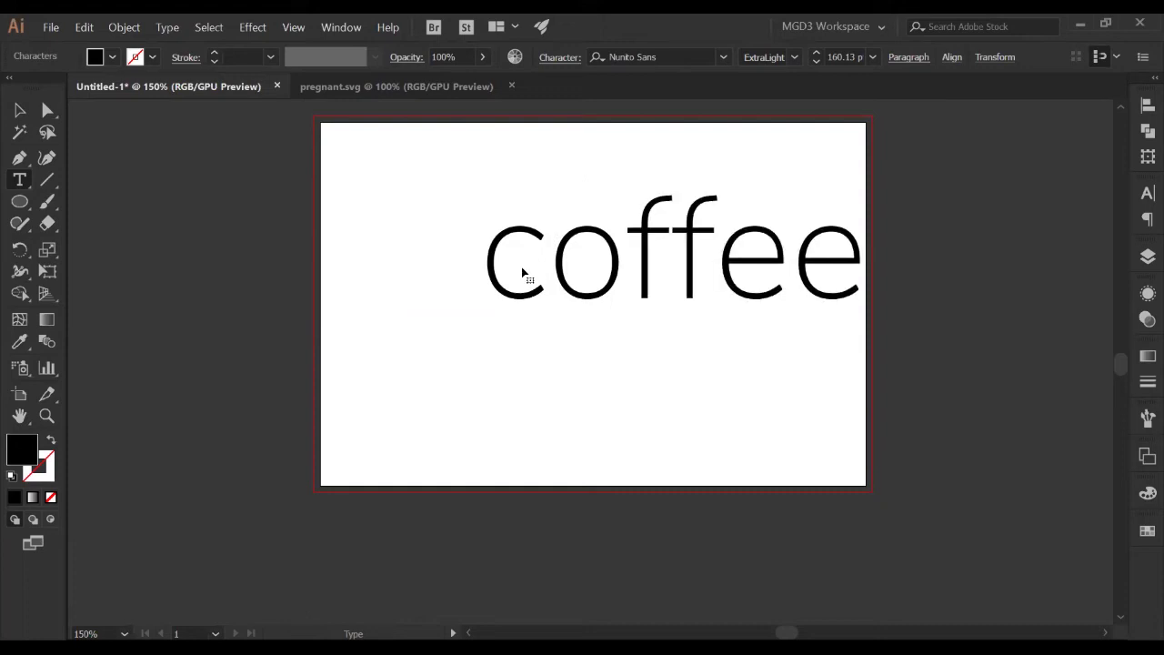
key(Escape)
drag(600, 289, 525, 336)
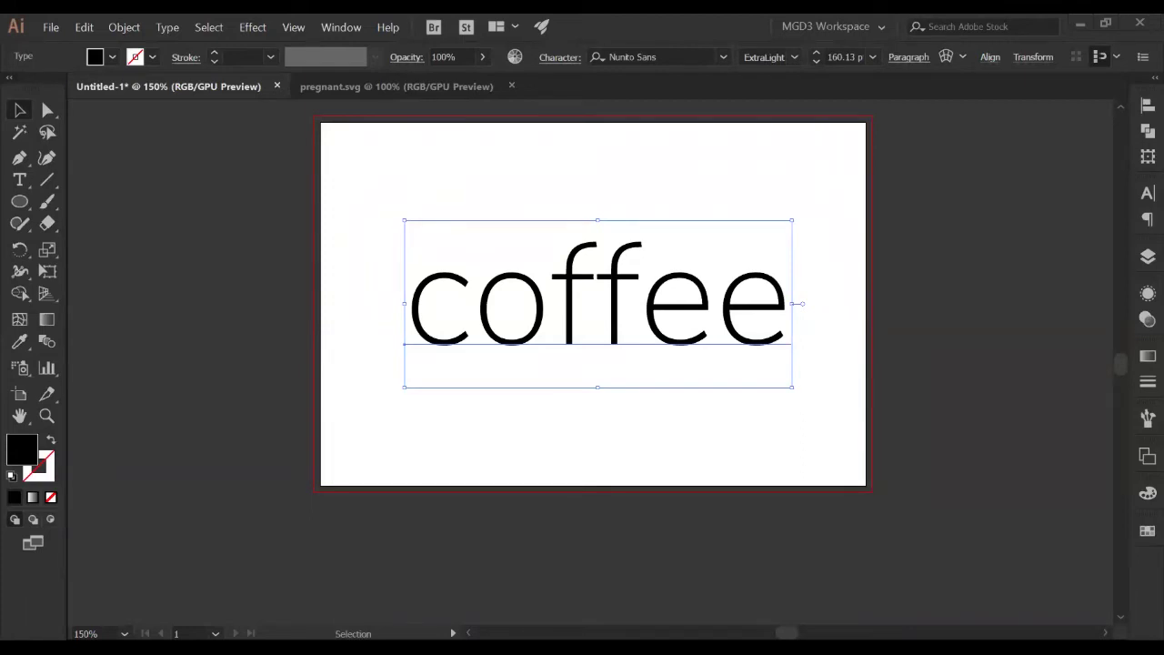
Step: Switch to the Flaticon results in the browser and examine the first page of coffee icons for shapes that could suit the wordmark
key(alt+Tab)
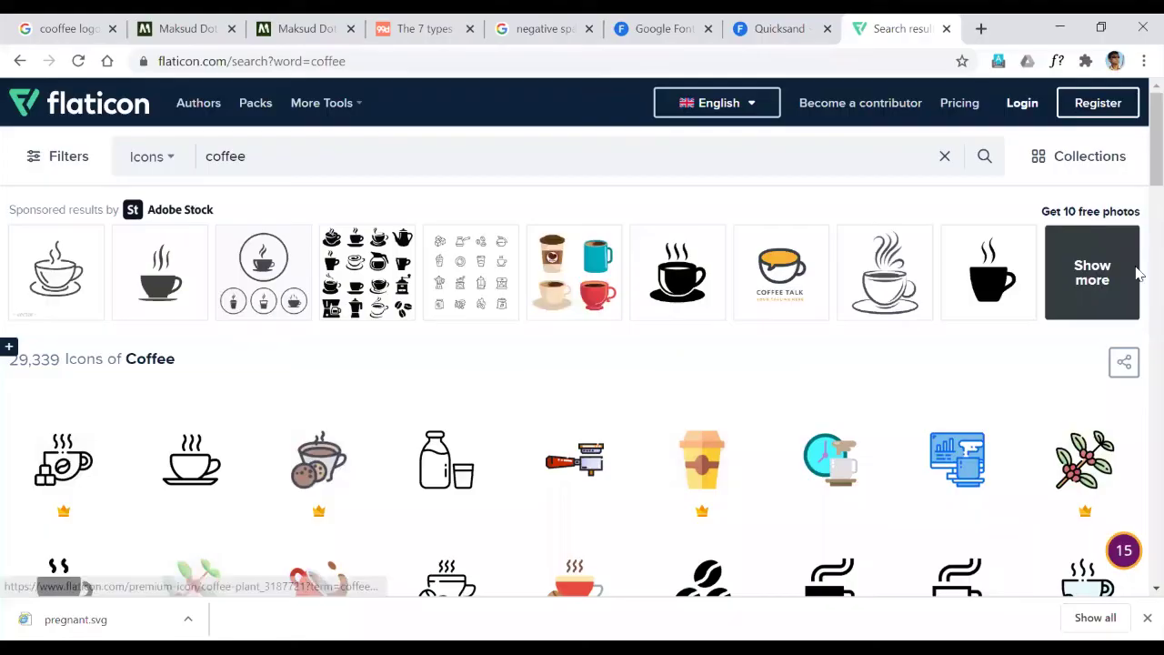
scroll(1137, 205, down, 1)
scroll(1137, 204, down, 1)
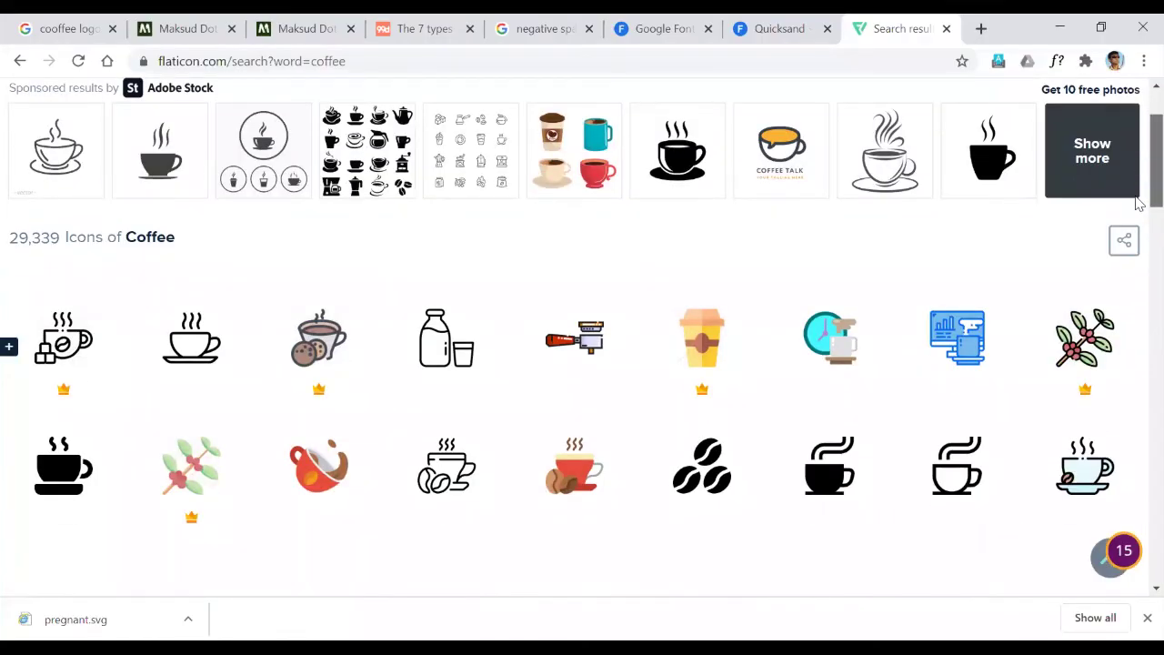
scroll(1137, 204, down, 2)
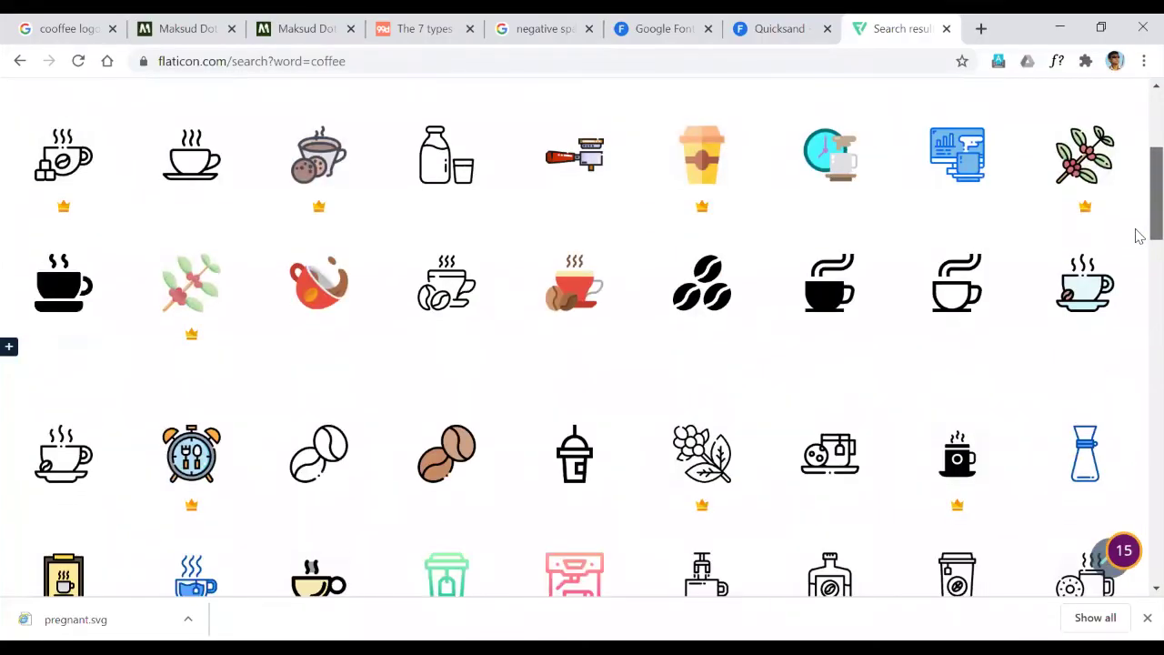
scroll(1136, 241, down, 2)
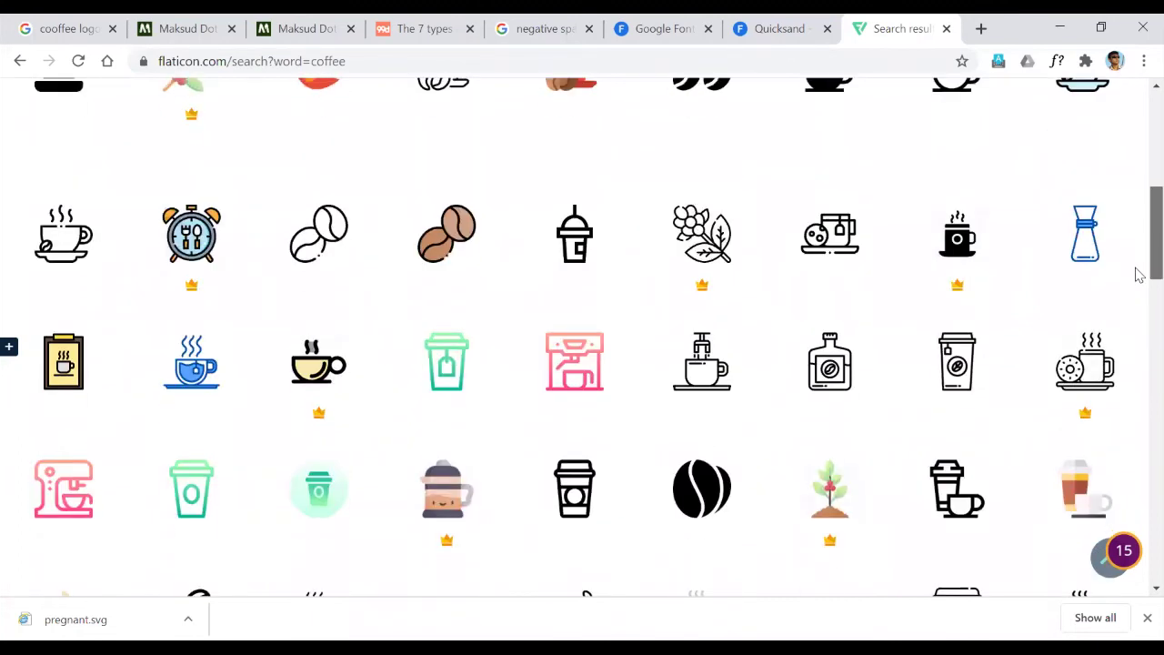
scroll(1139, 275, down, 2)
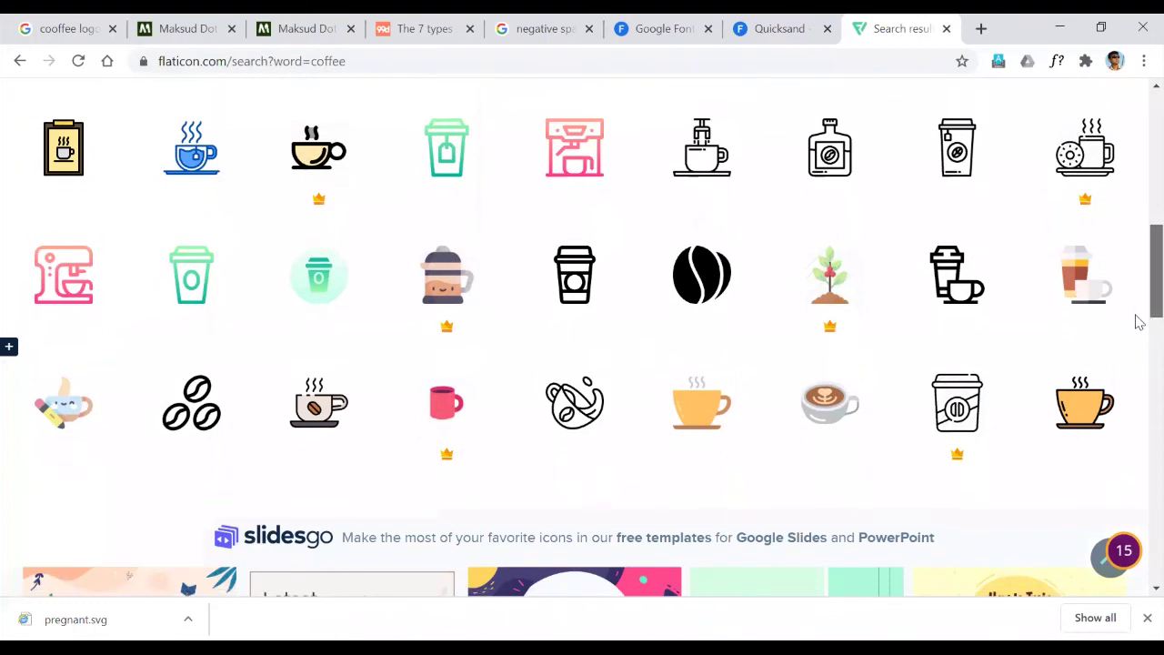
scroll(1139, 321, down, 1)
scroll(1136, 313, up, 3)
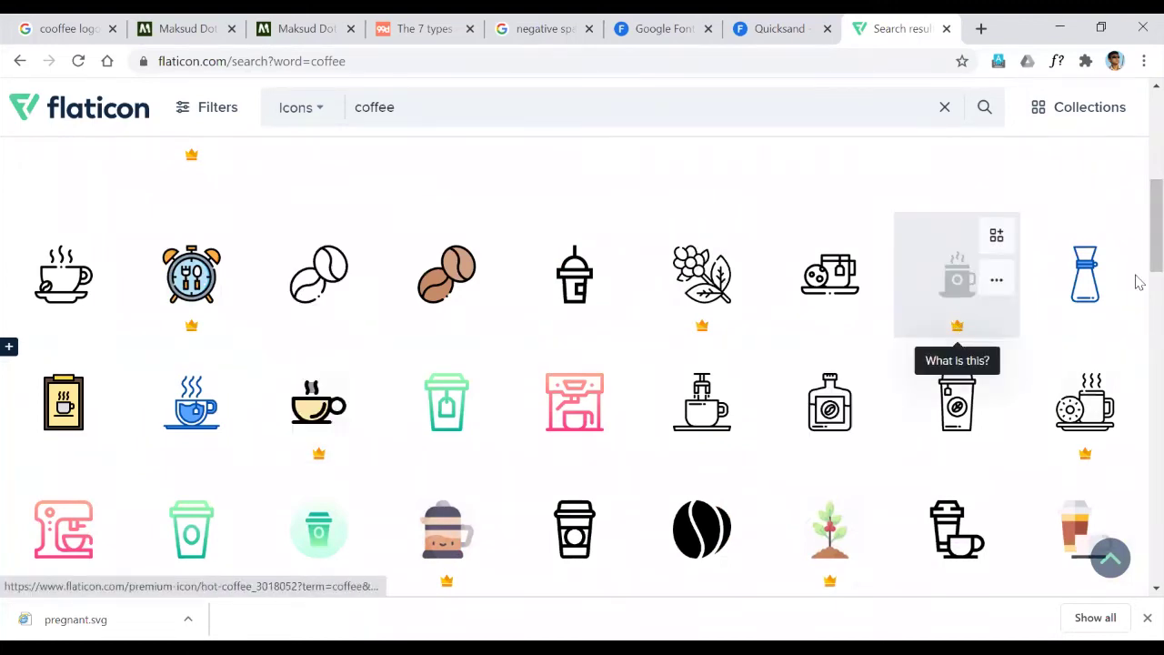
scroll(1137, 245, up, 2)
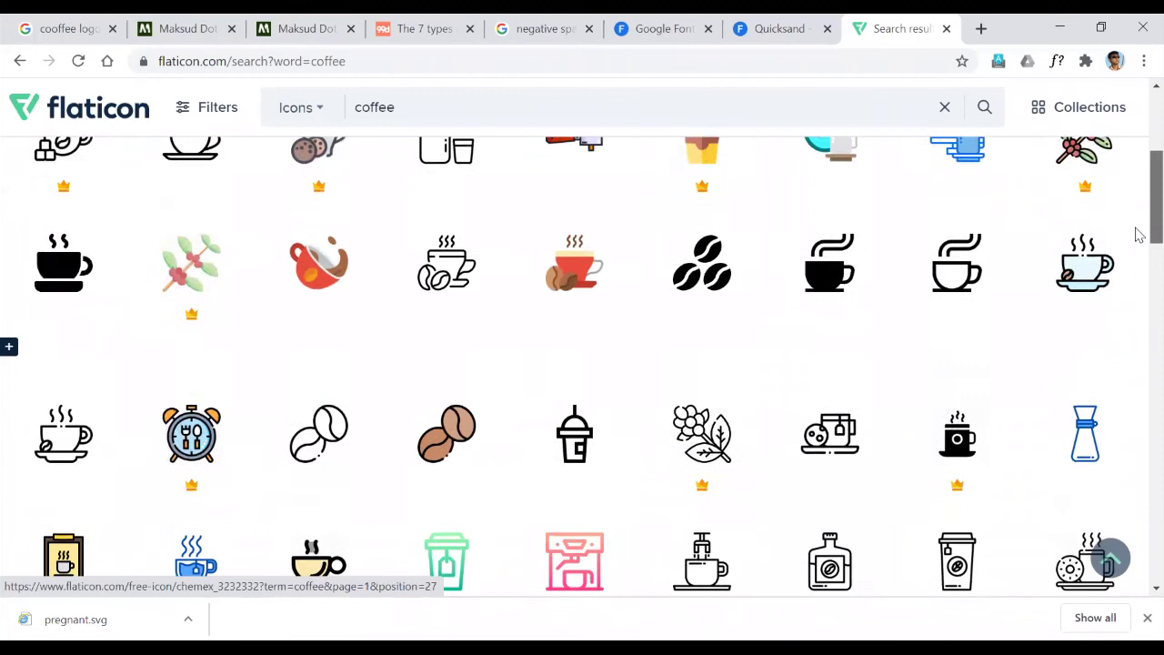
scroll(1137, 227, up, 1)
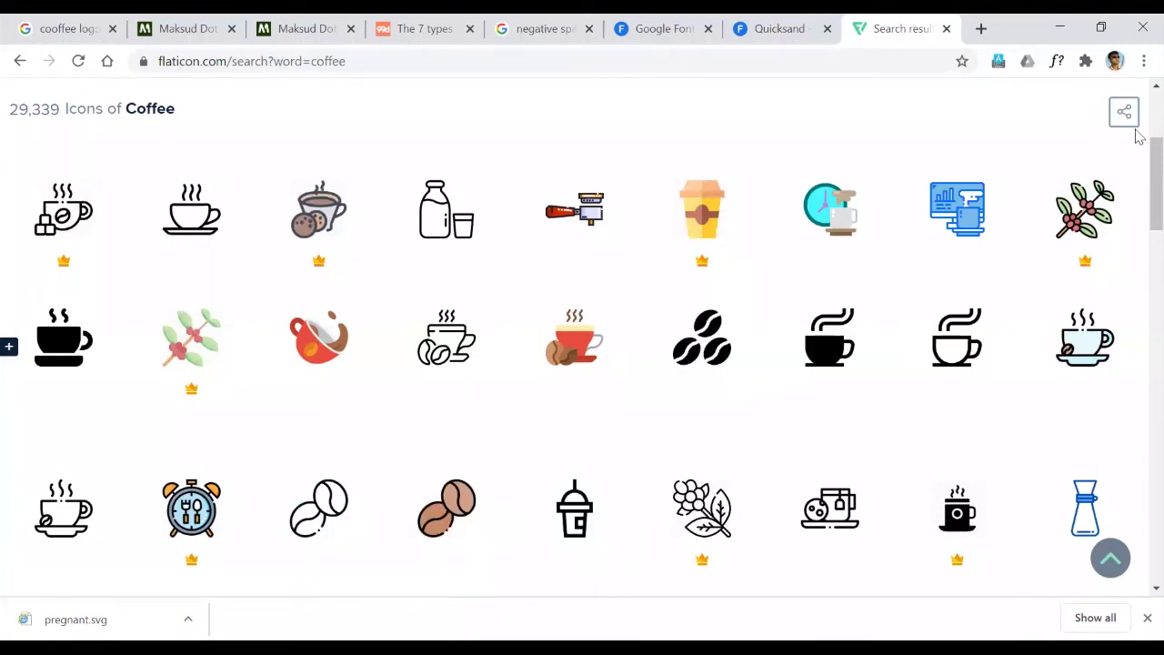
scroll(1135, 168, down, 2)
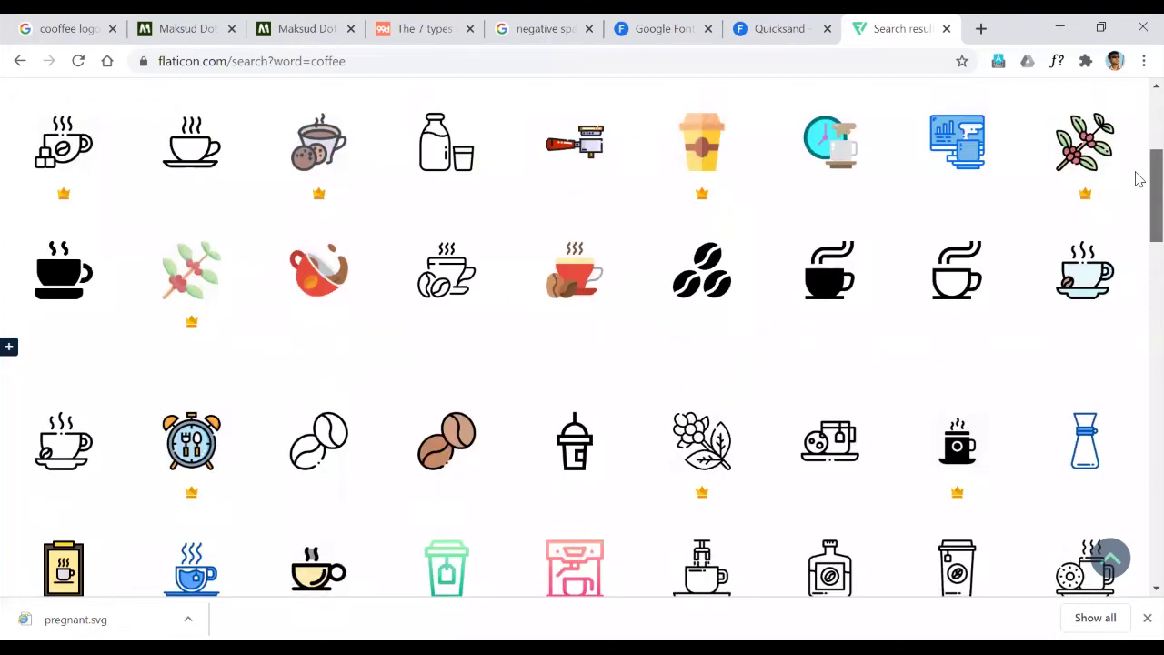
scroll(1137, 180, down, 2)
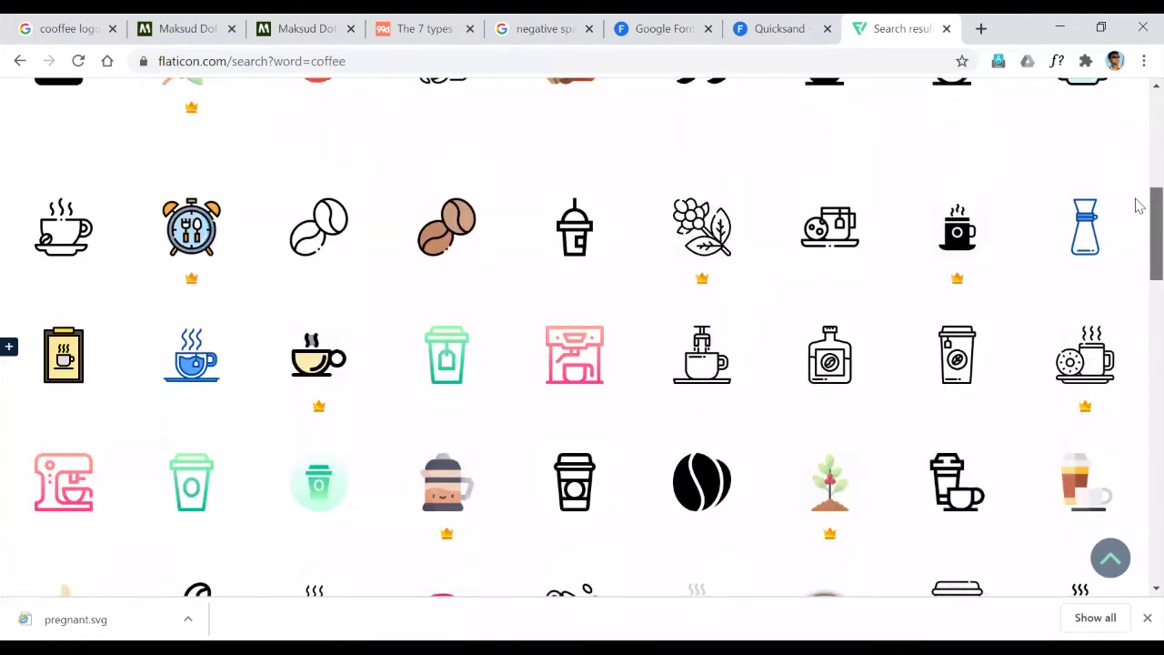
scroll(1137, 234, down, 2)
scroll(1138, 246, down, 1)
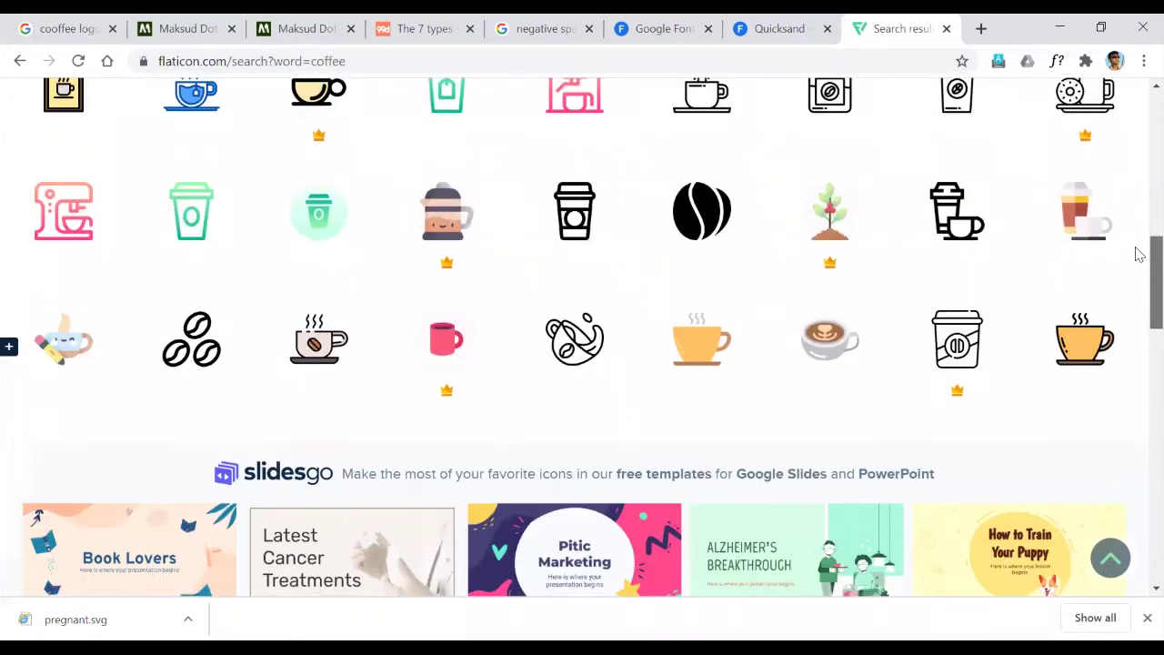
scroll(1137, 254, down, 1)
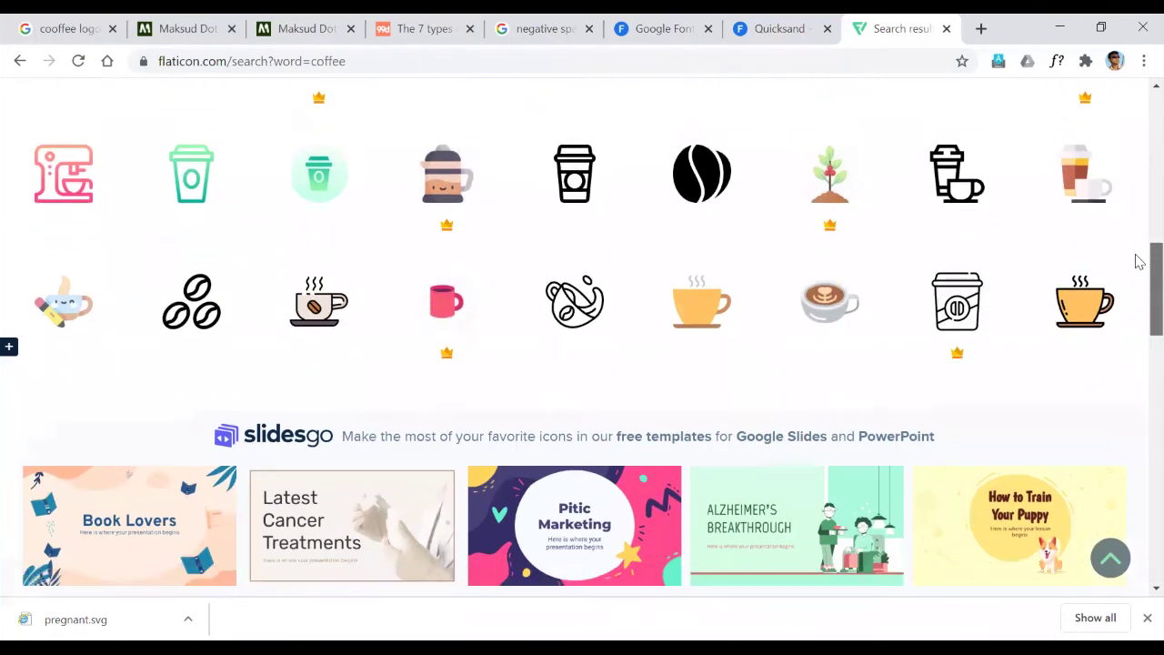
scroll(1136, 238, up, 4)
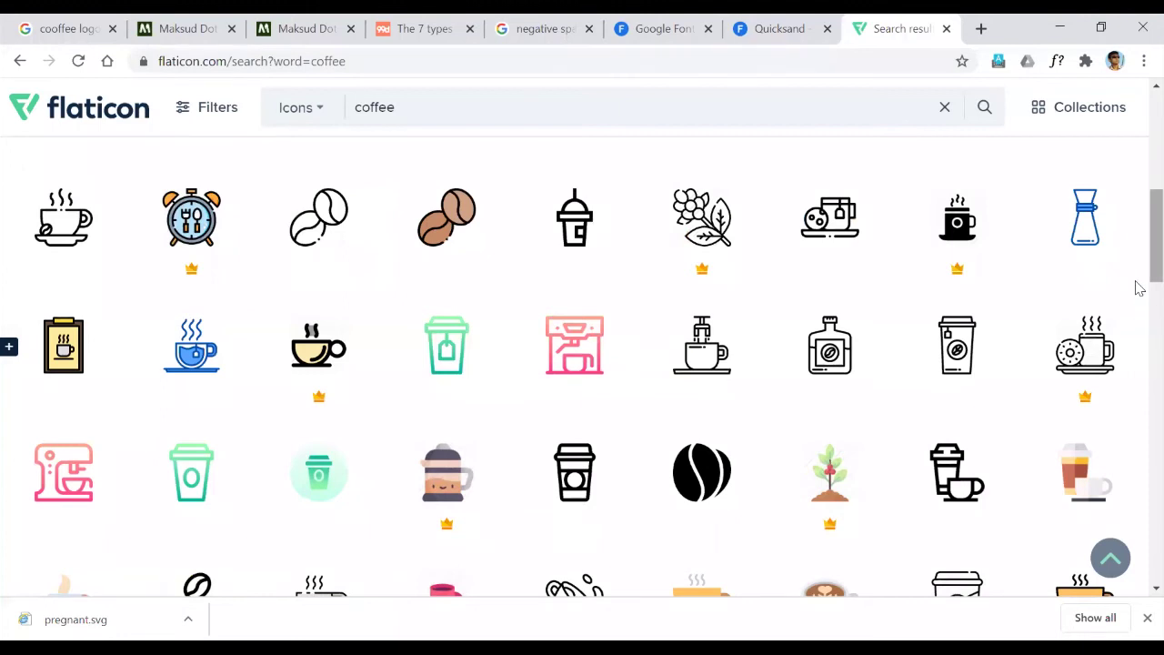
drag(1139, 264, 1136, 461)
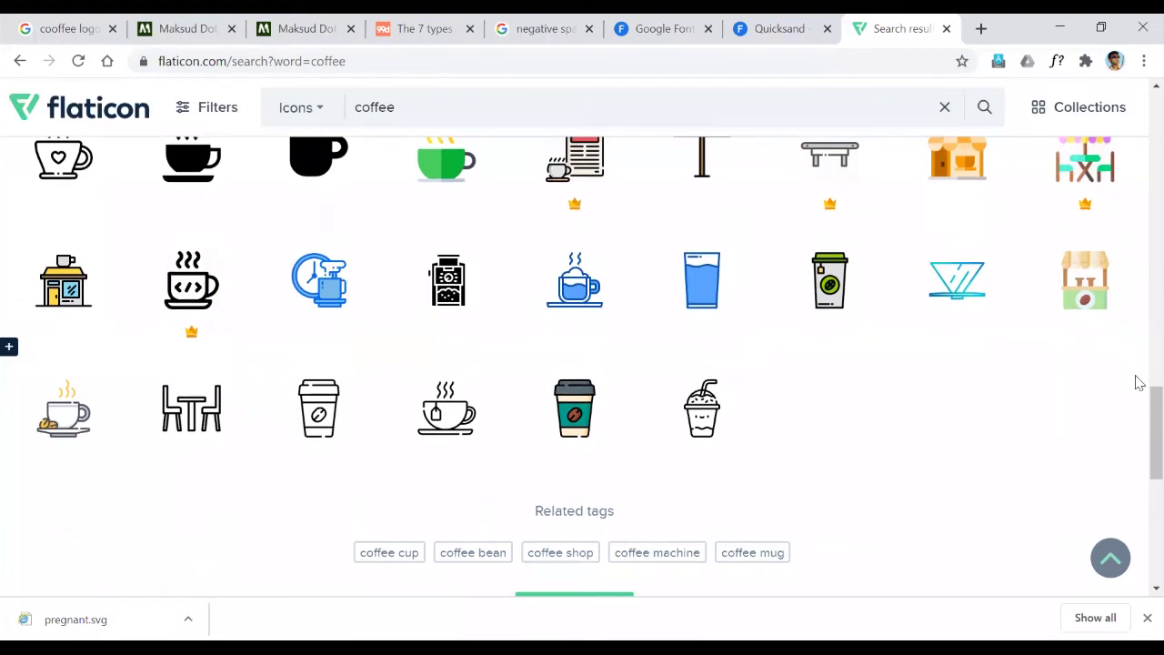
scroll(1136, 437, down, 2)
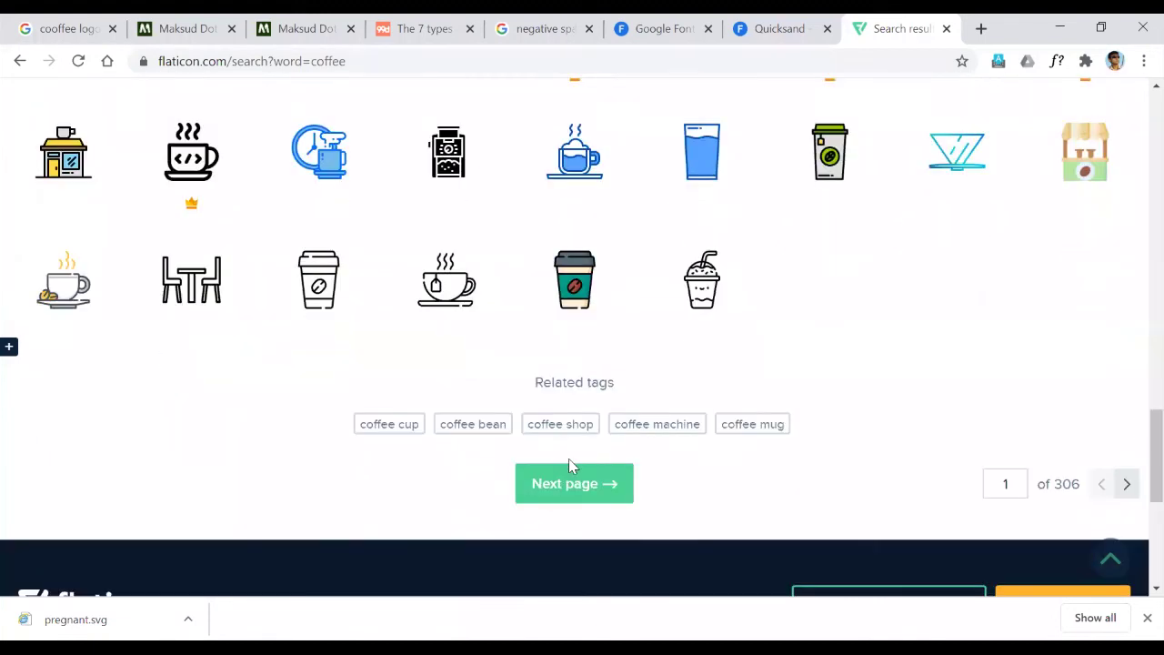
Step: Open the second page of coffee icon results and examine the cup, bean and steam shapes for letter ideas
click(568, 486)
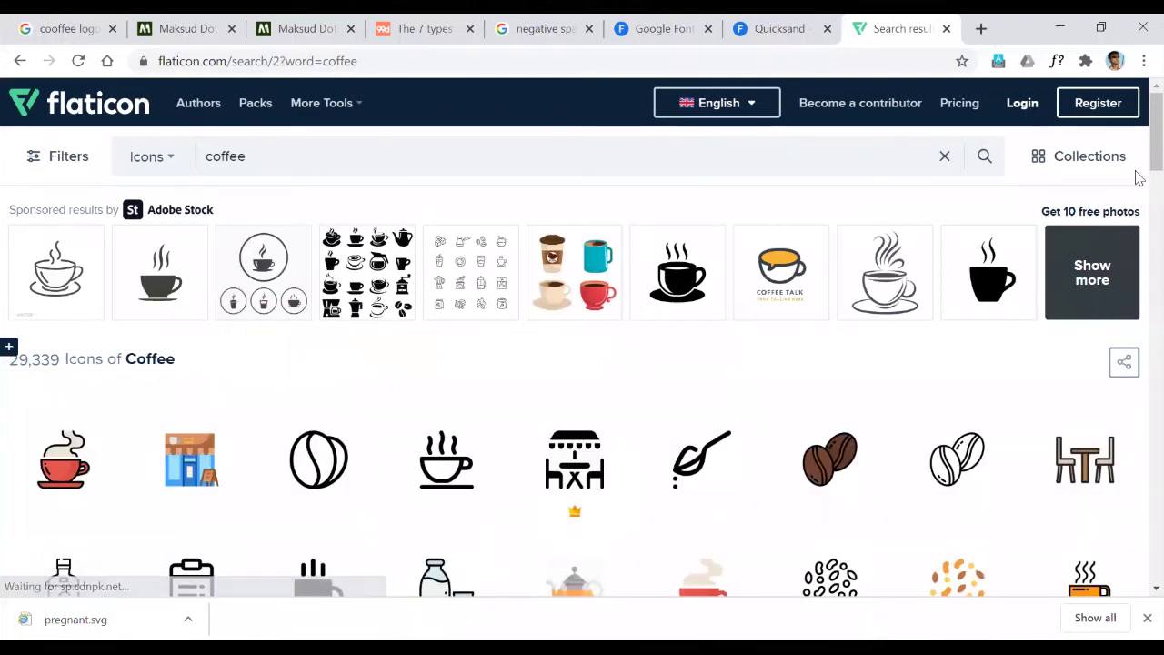
scroll(1137, 164, down, 2)
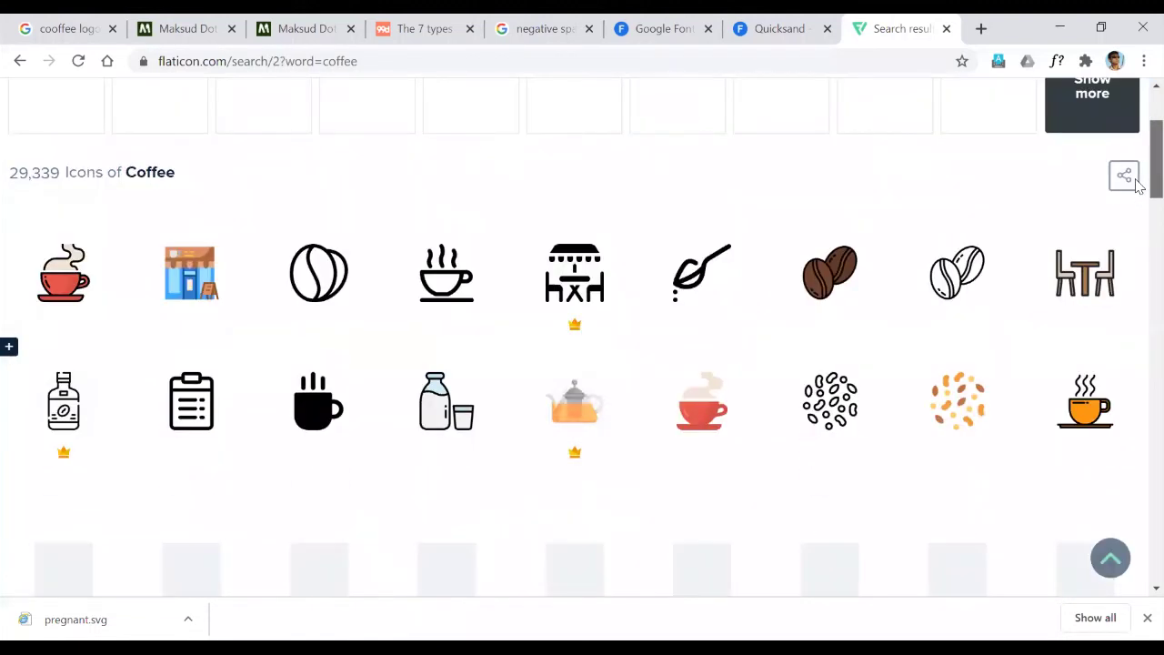
scroll(1136, 186, down, 2)
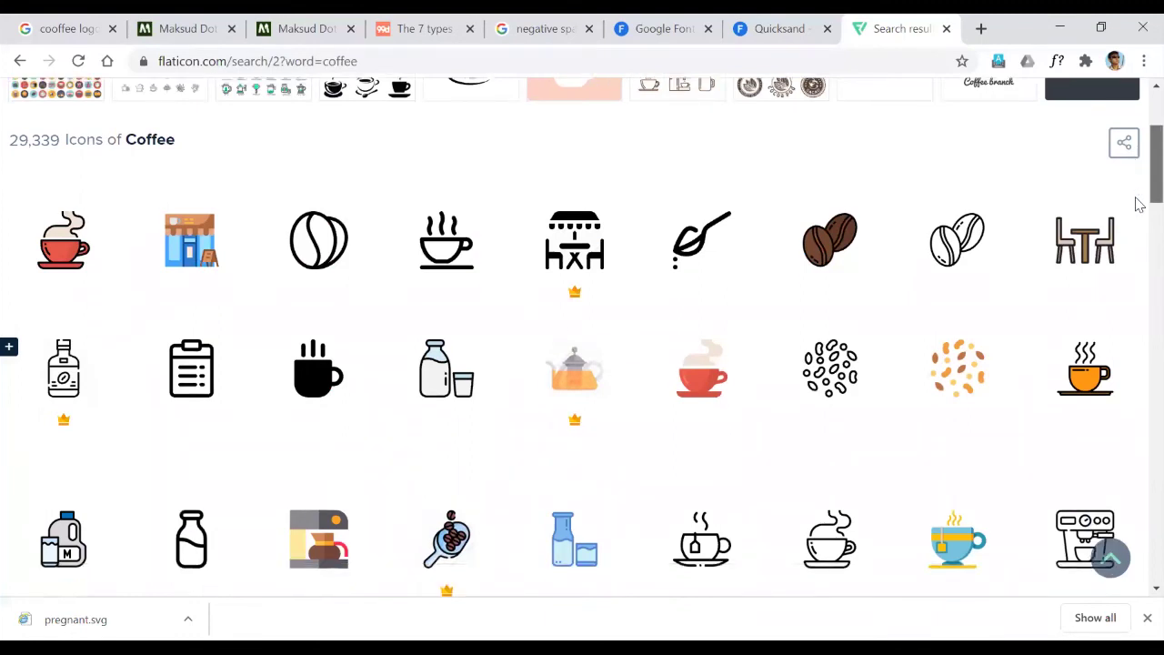
scroll(1137, 223, down, 2)
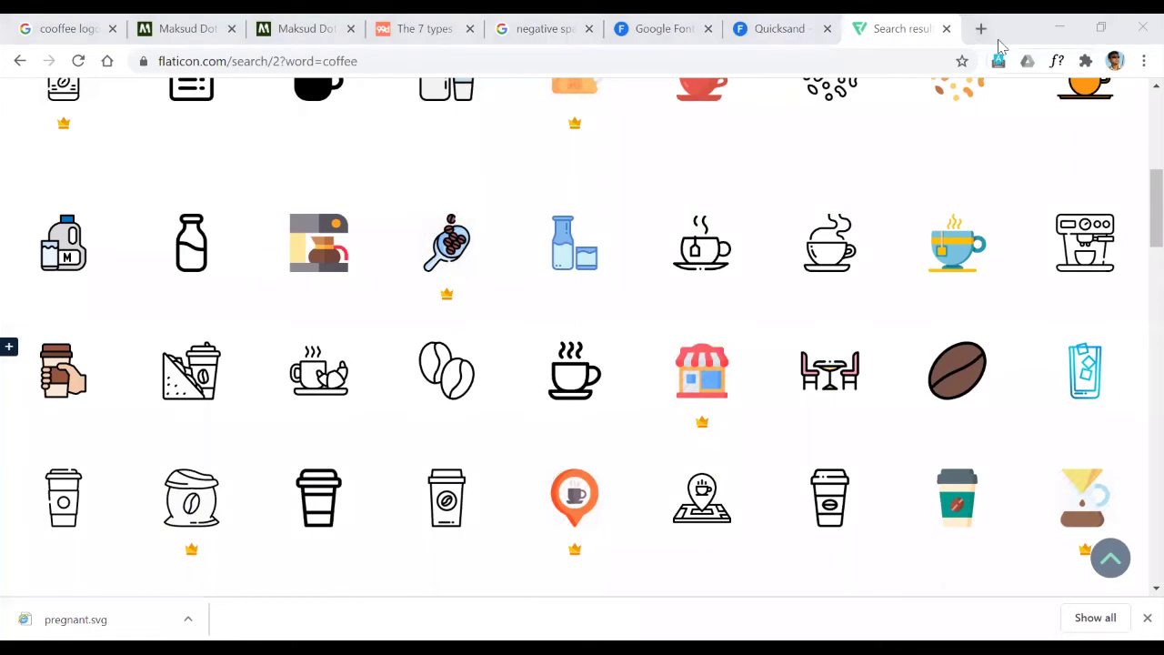
drag(1137, 187, 1139, 170)
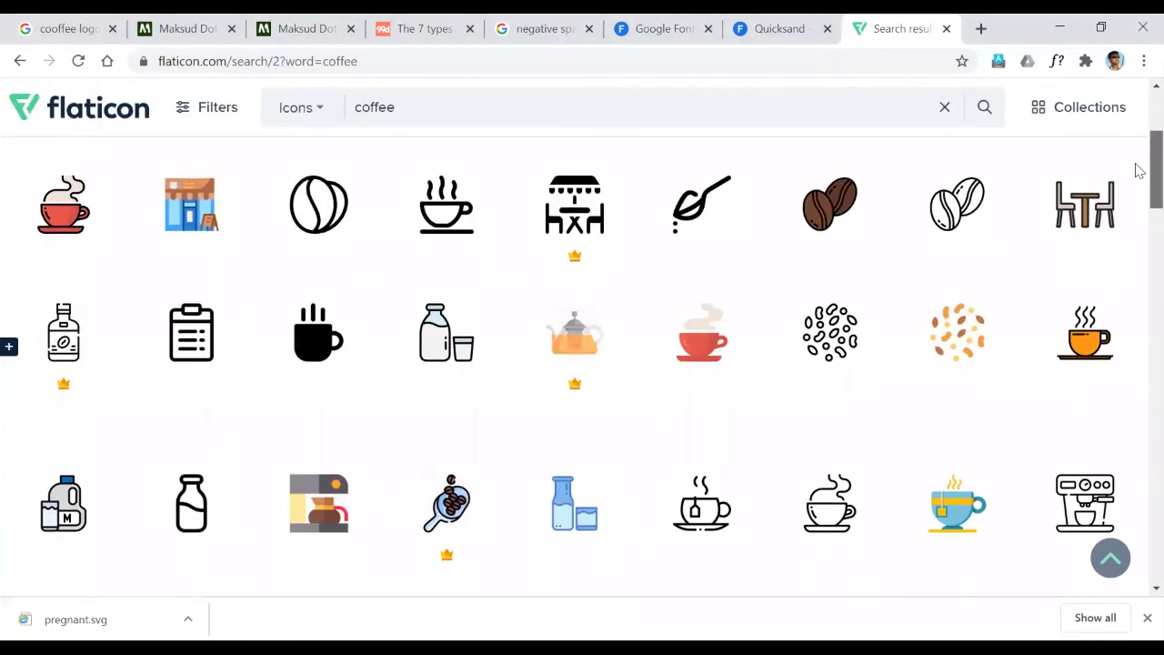
mouse_move(712, 357)
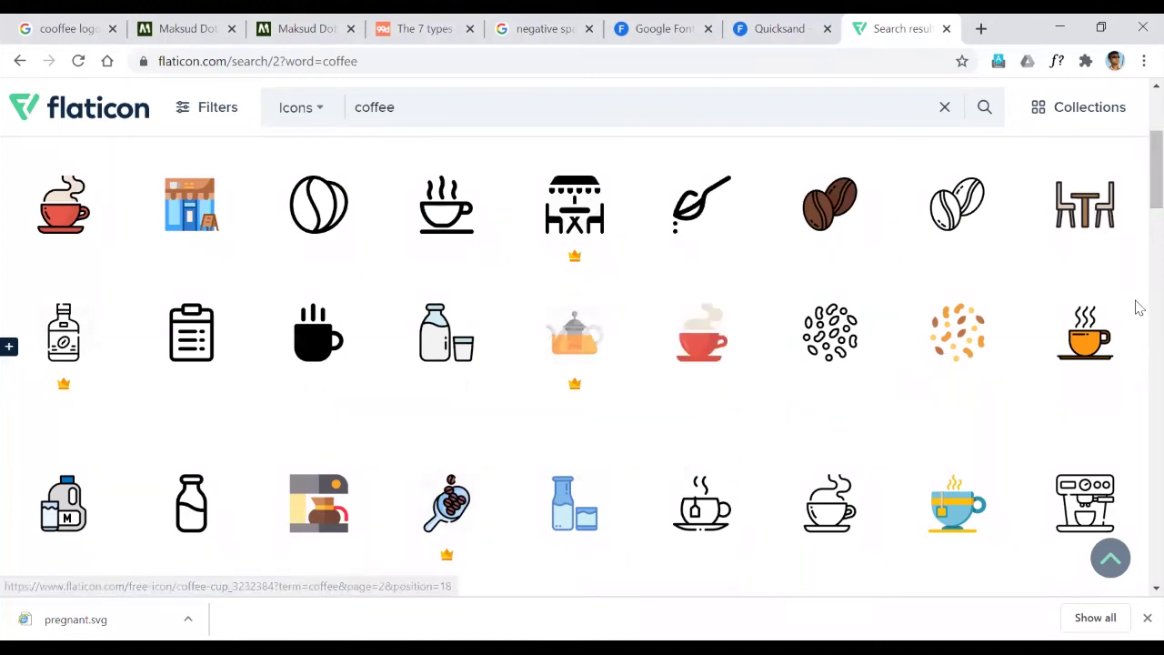
drag(1135, 196, 1138, 283)
scroll(1138, 283, down, 2)
scroll(1139, 296, down, 1)
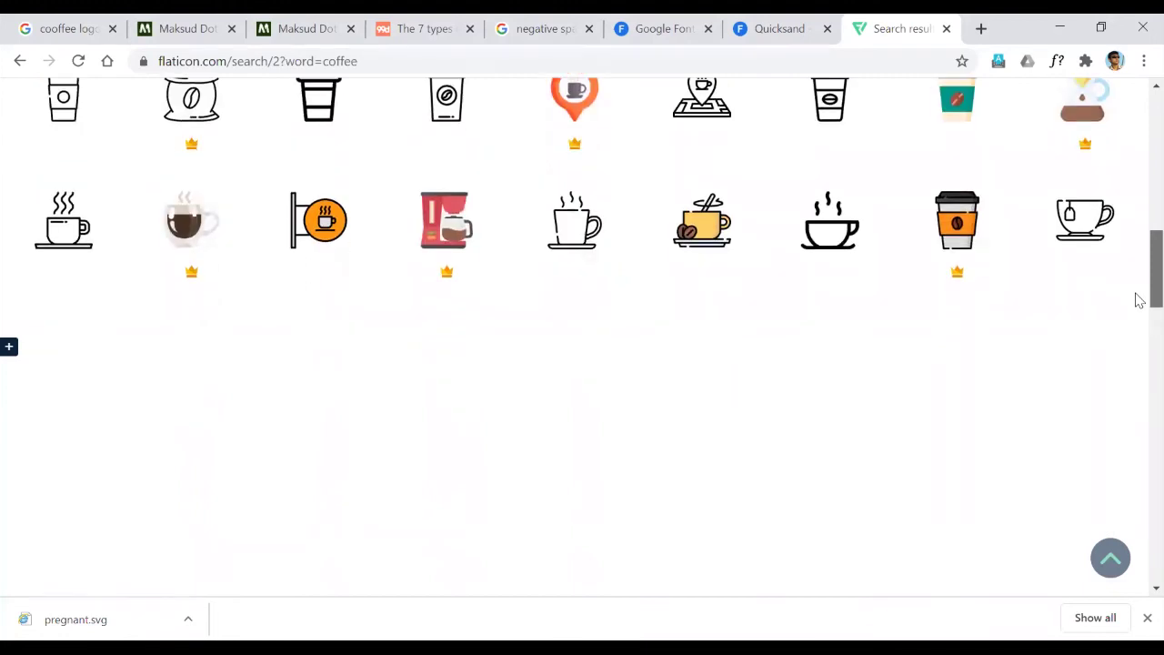
scroll(1138, 299, up, 1)
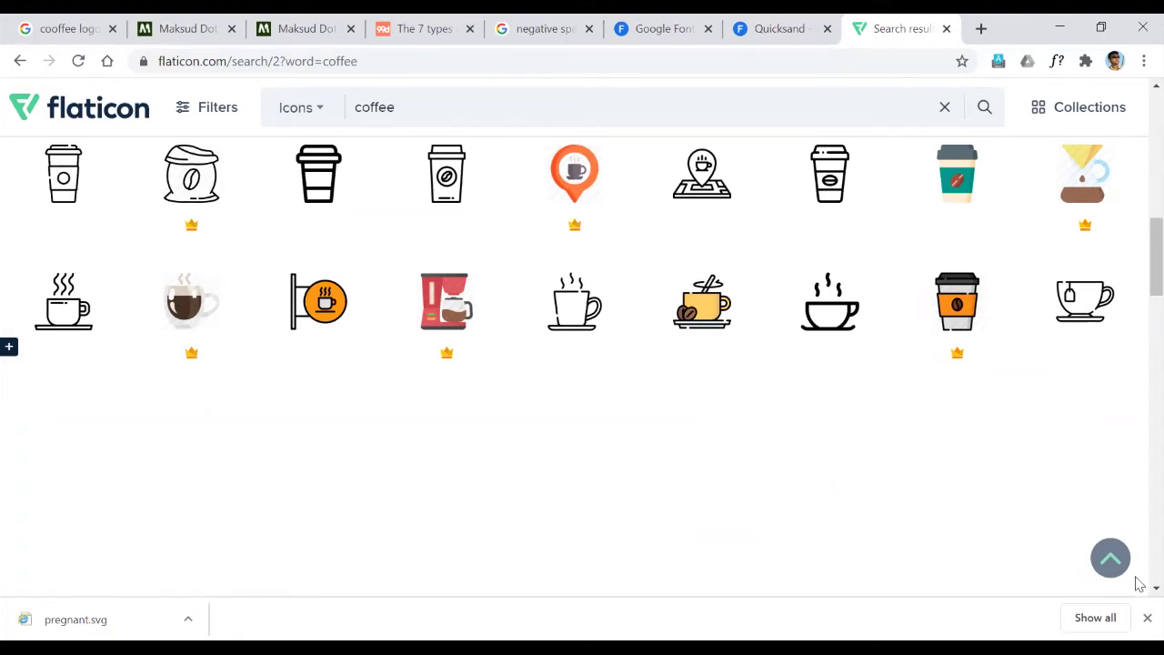
scroll(1137, 591, down, 1)
scroll(1137, 593, down, 5)
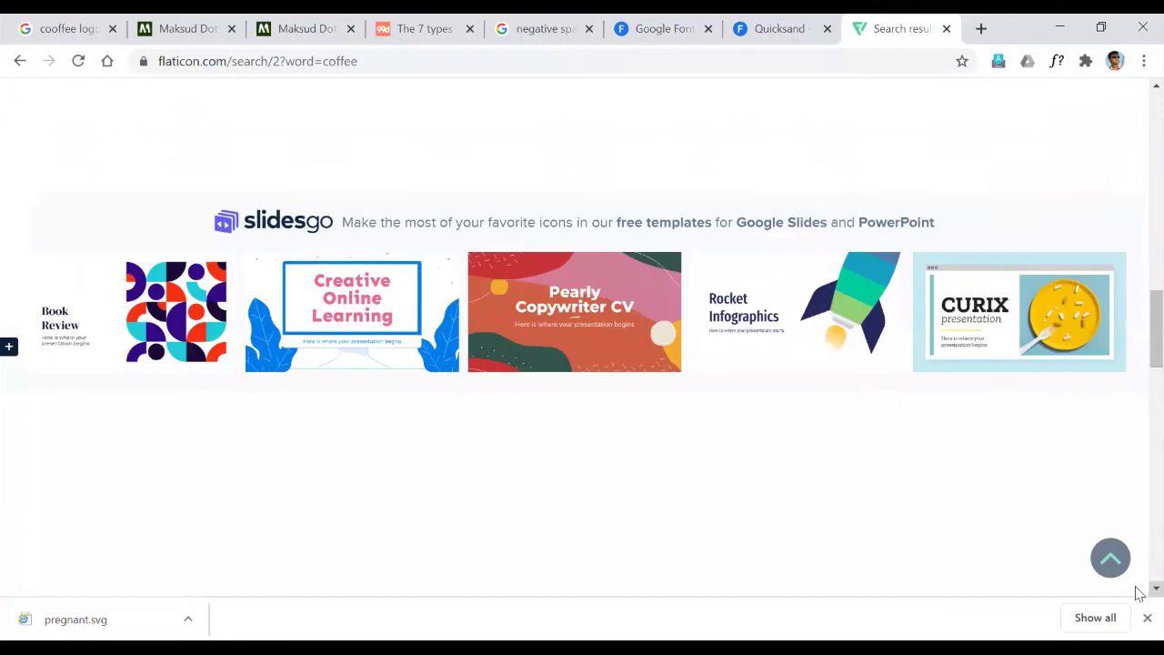
scroll(805, 181, down, 2)
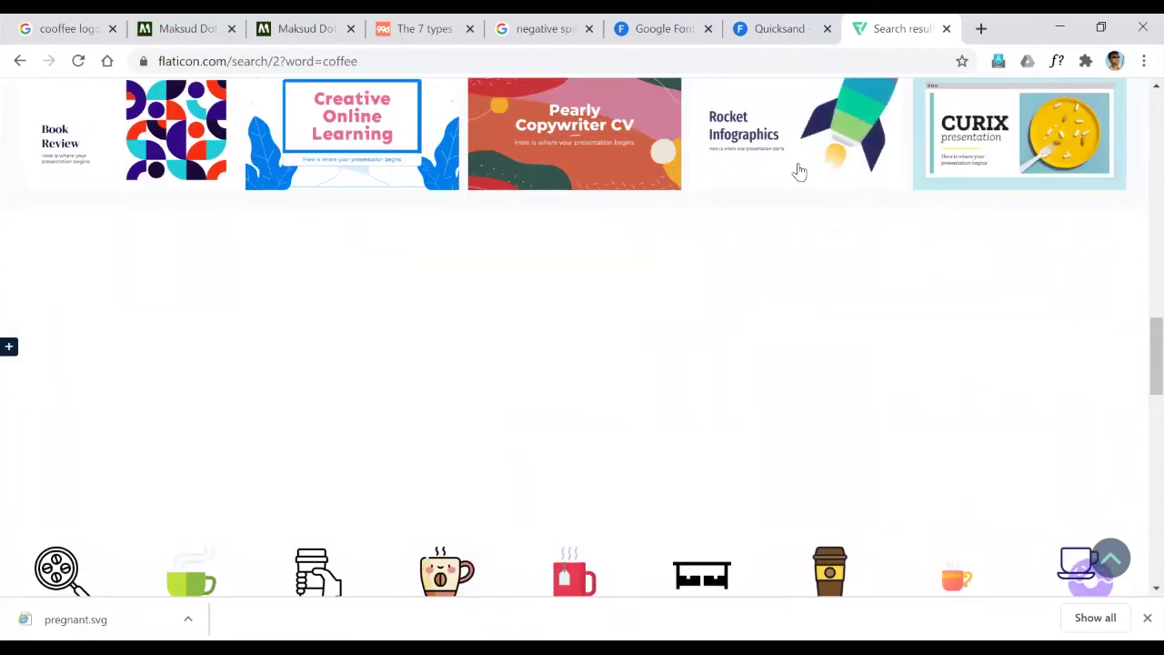
scroll(1137, 596, down, 2)
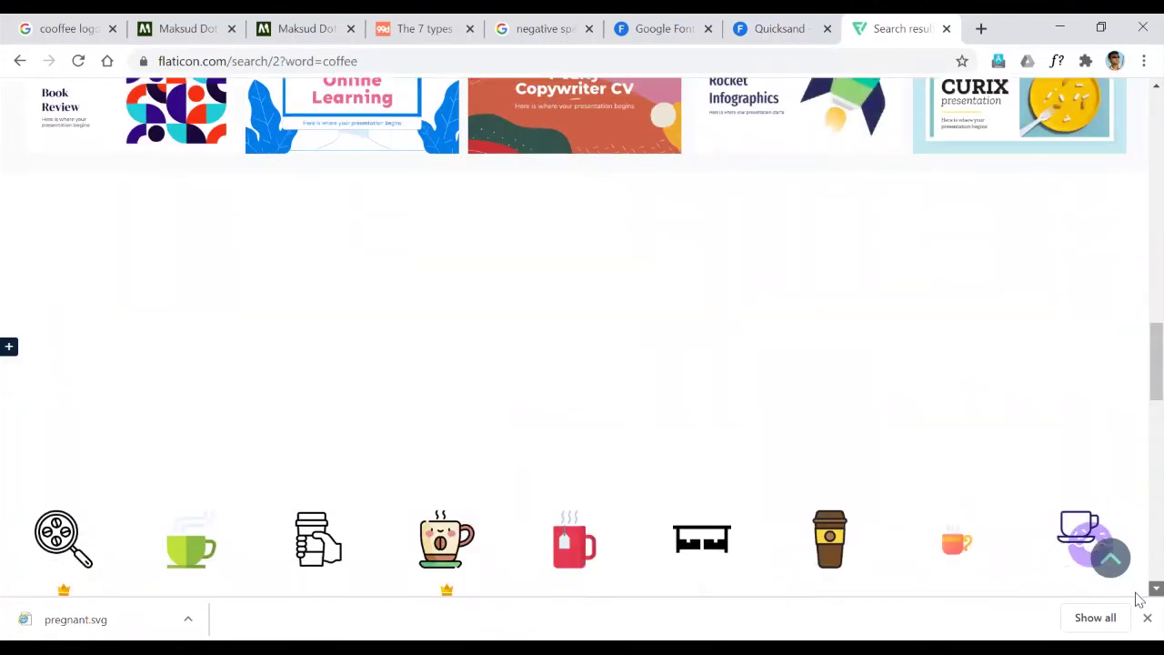
scroll(1137, 598, down, 2)
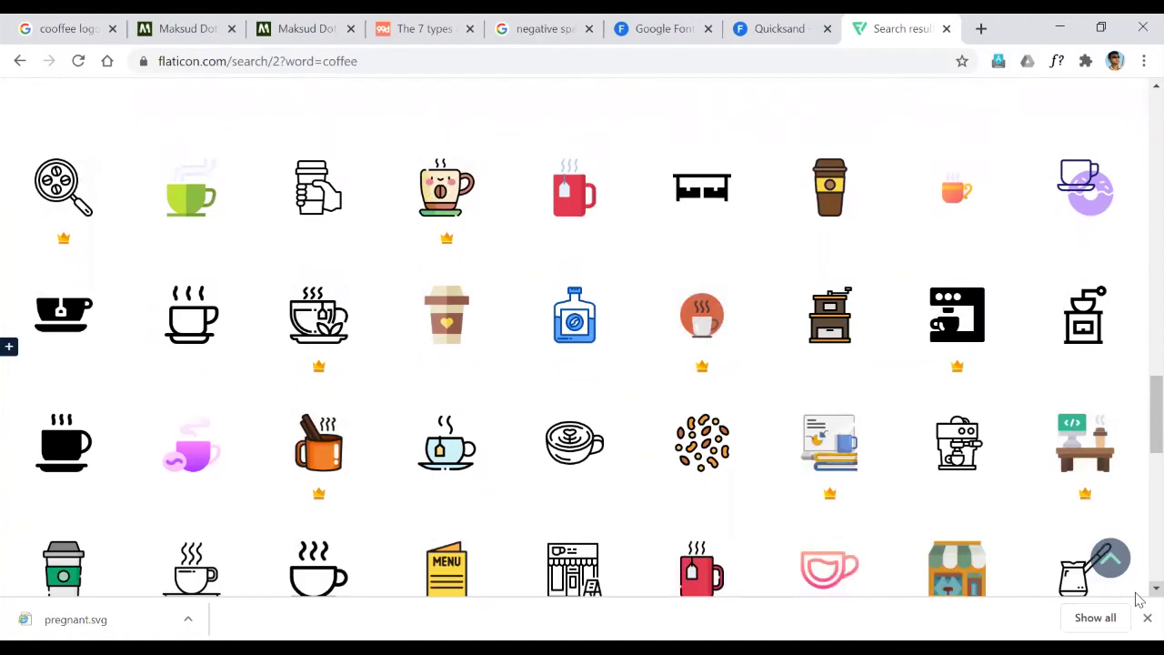
scroll(1136, 598, down, 4)
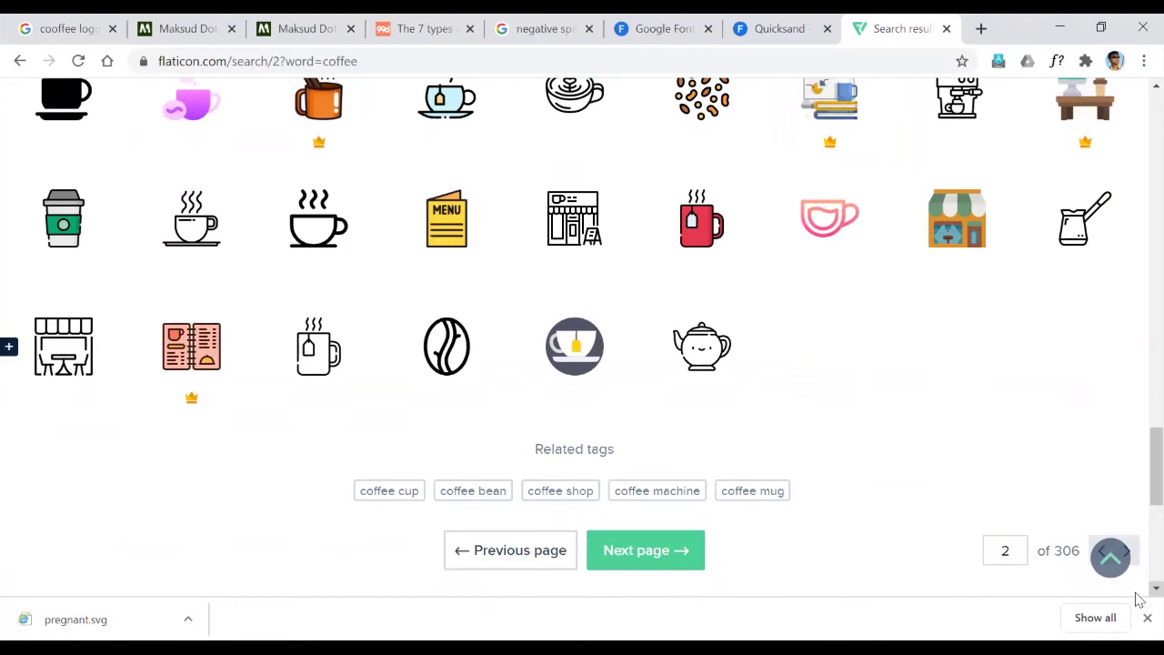
scroll(1137, 190, up, 10)
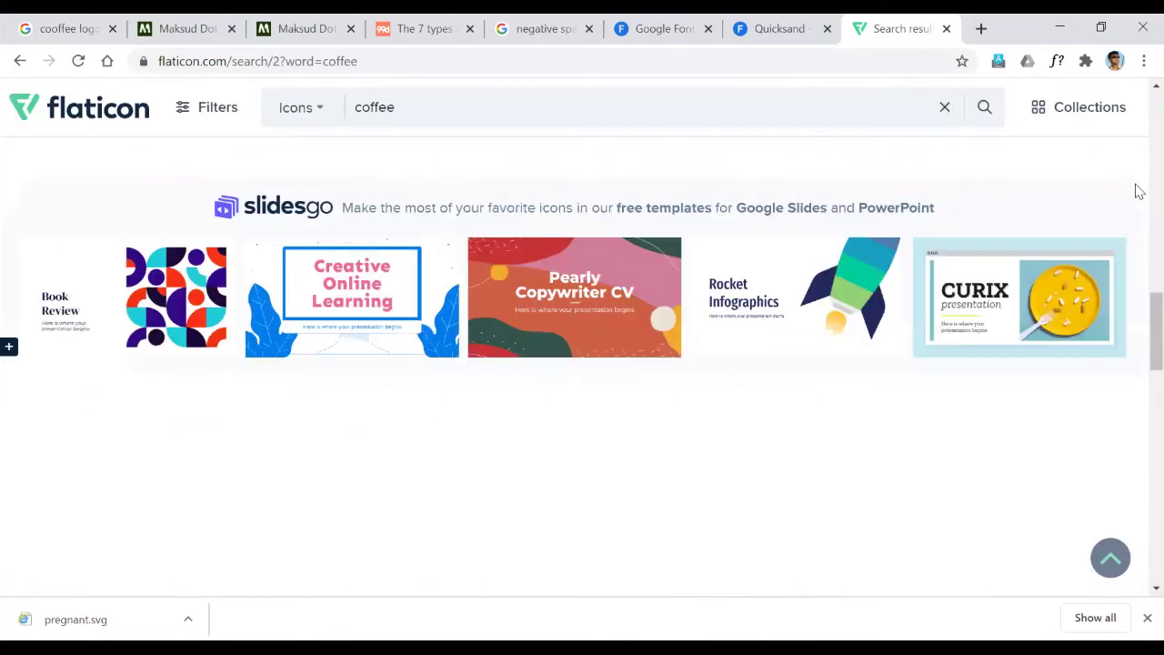
scroll(1136, 189, up, 3)
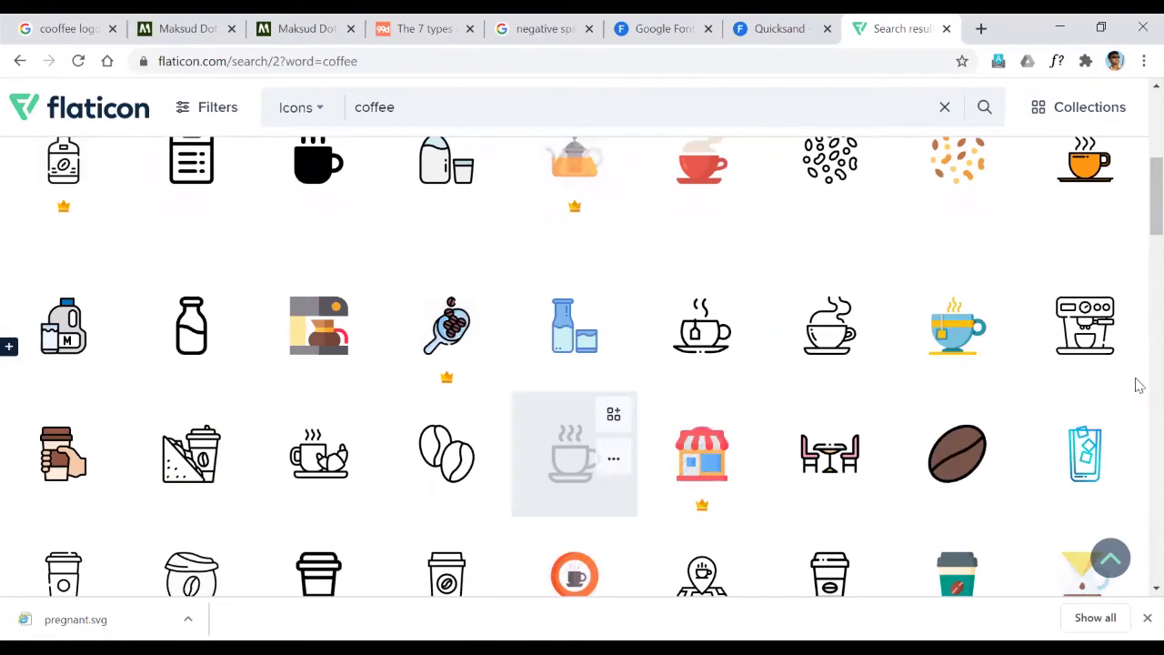
scroll(1137, 592, down, 2)
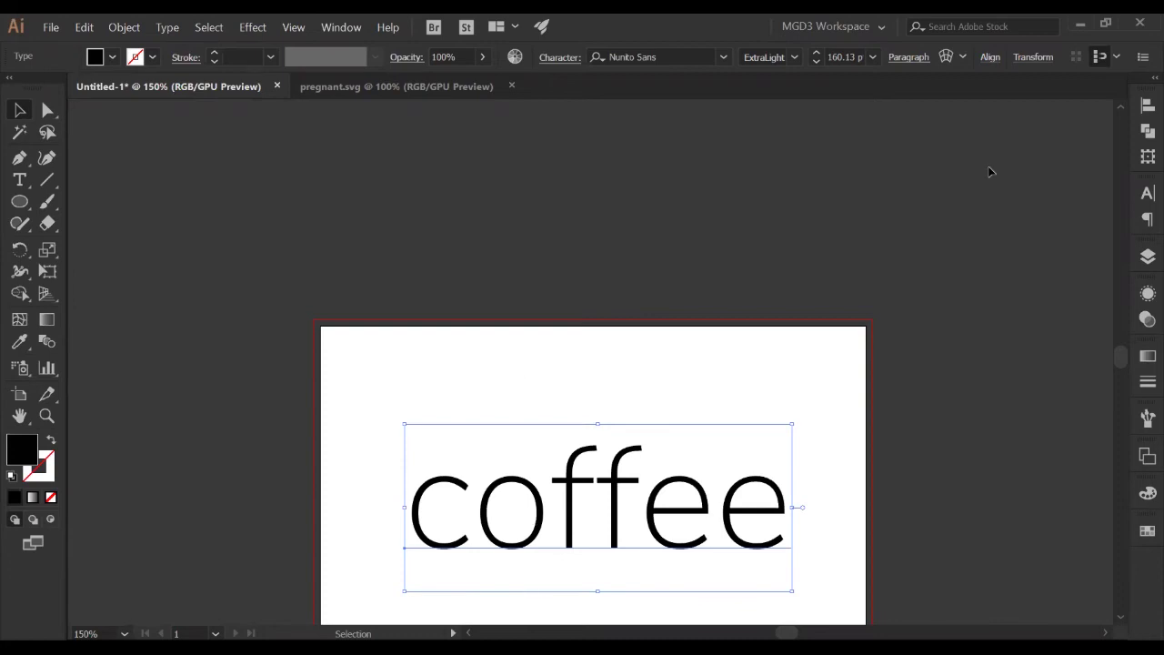
key(ctrl+shift+a)
drag(1117, 353, 1120, 367)
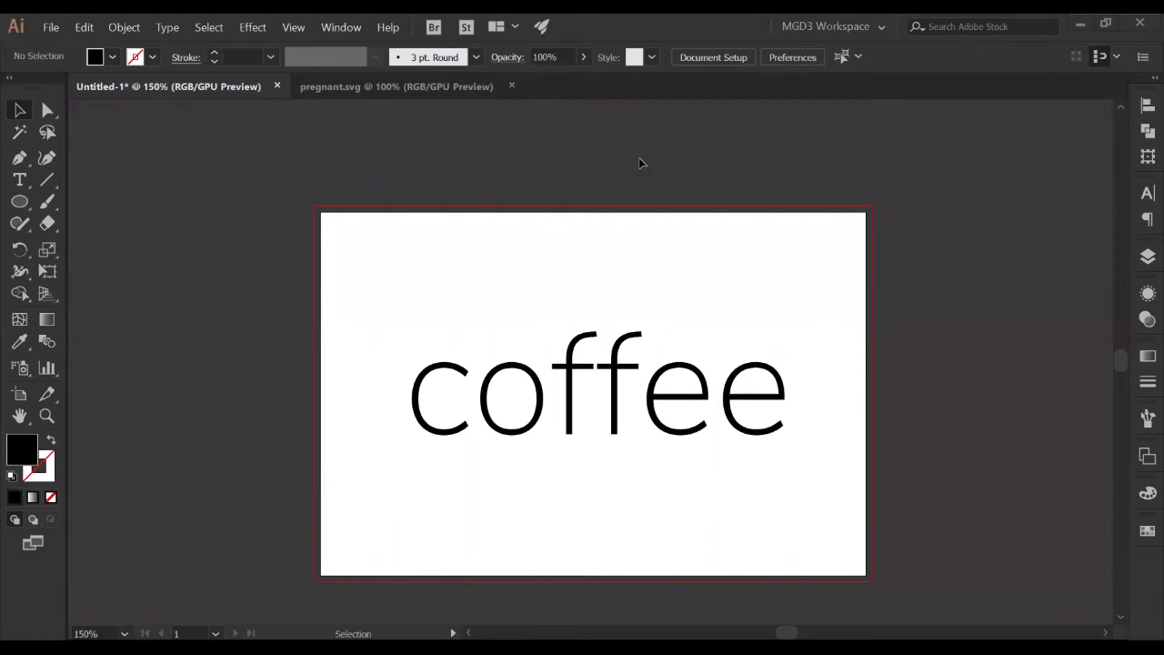
click(769, 368)
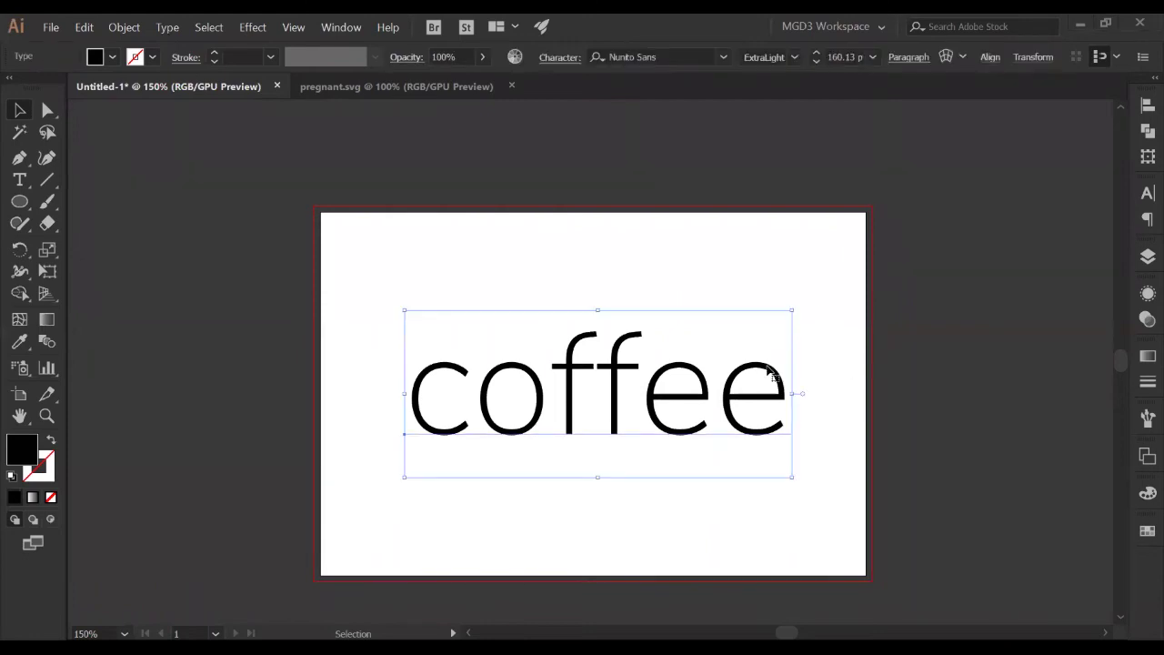
click(788, 224)
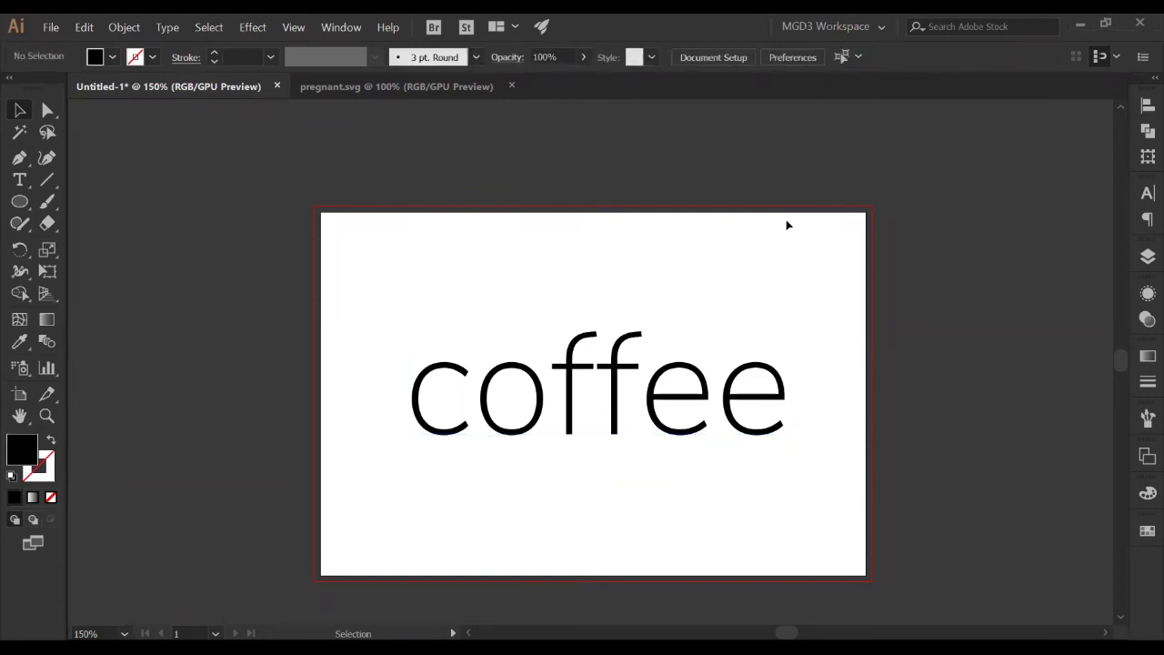
click(510, 389)
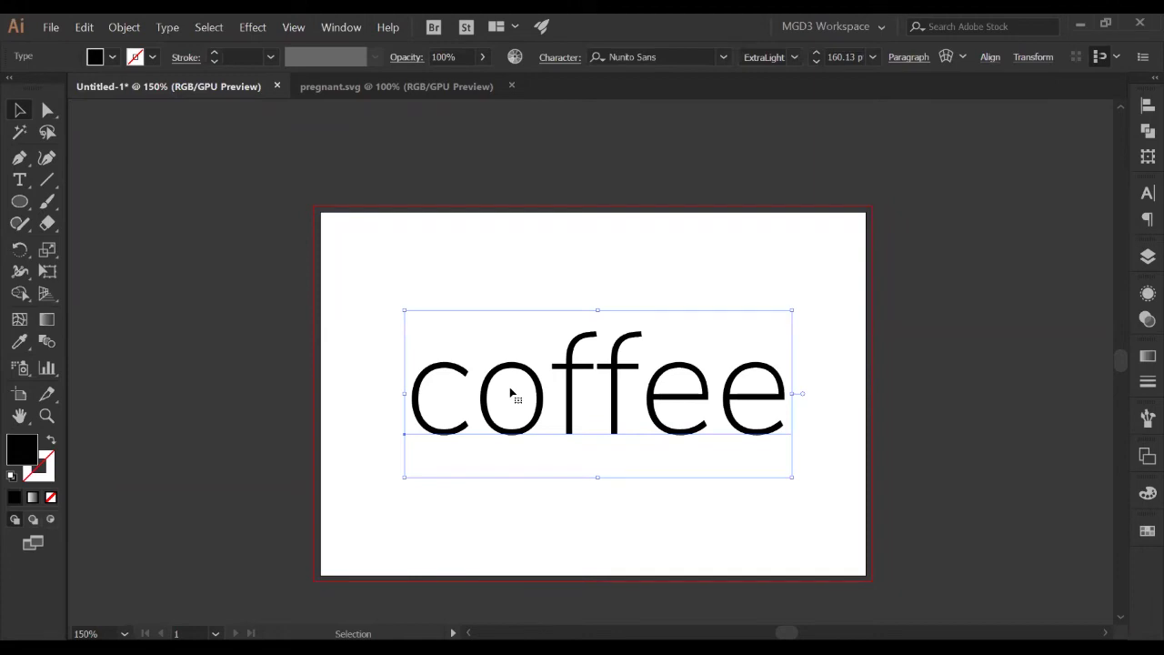
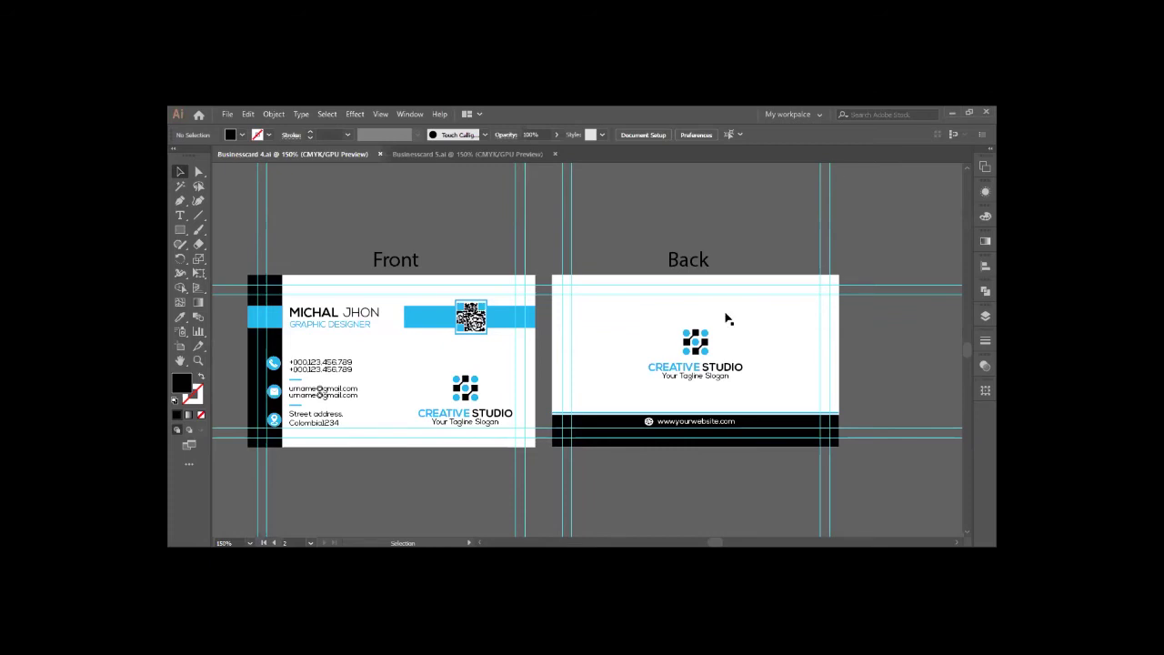
Step: Lock the front card's black side strip and white background shape behind the contact details
click(464, 391)
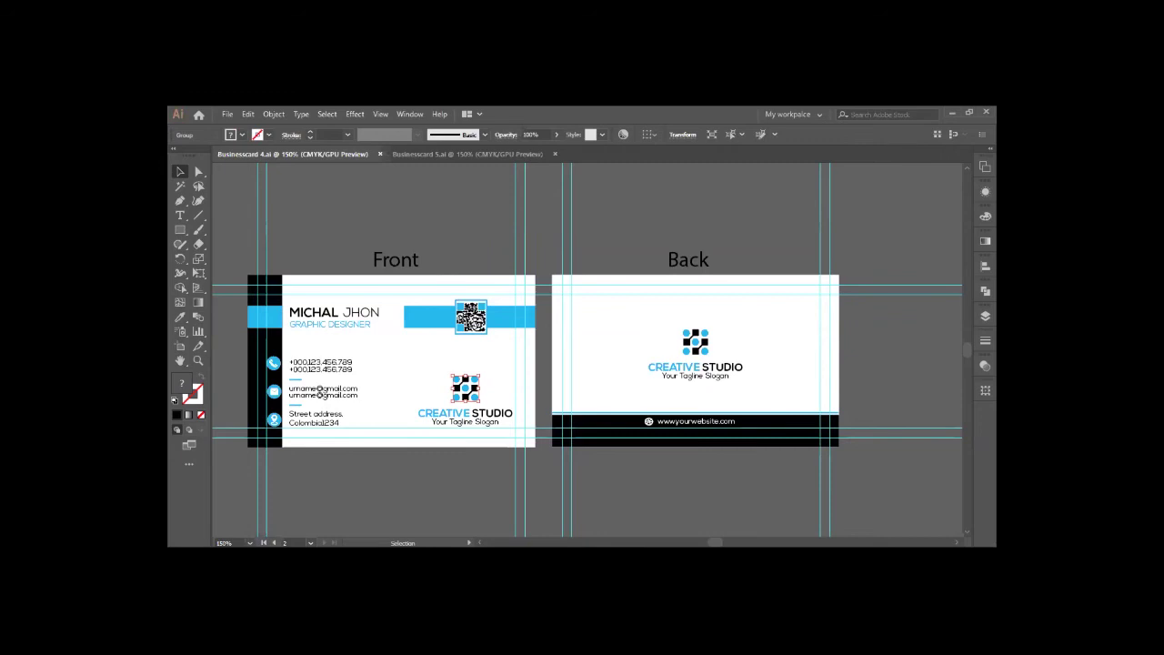
drag(257, 350, 430, 462)
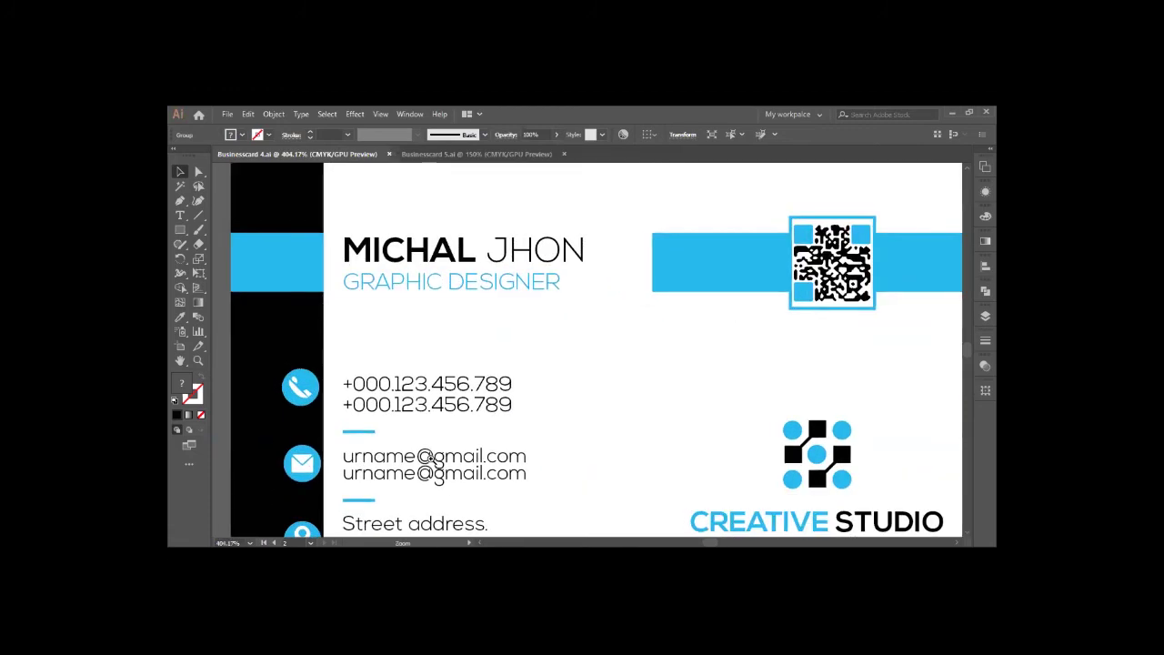
key(v)
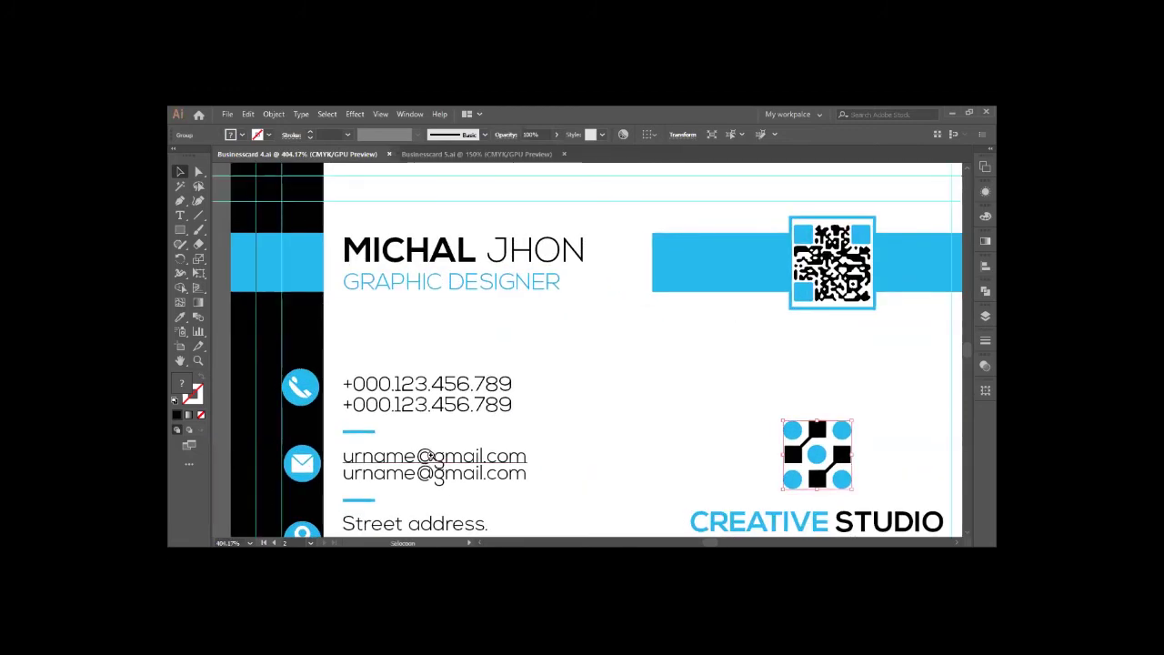
ctrl+click(331, 403)
drag(502, 434, 471, 315)
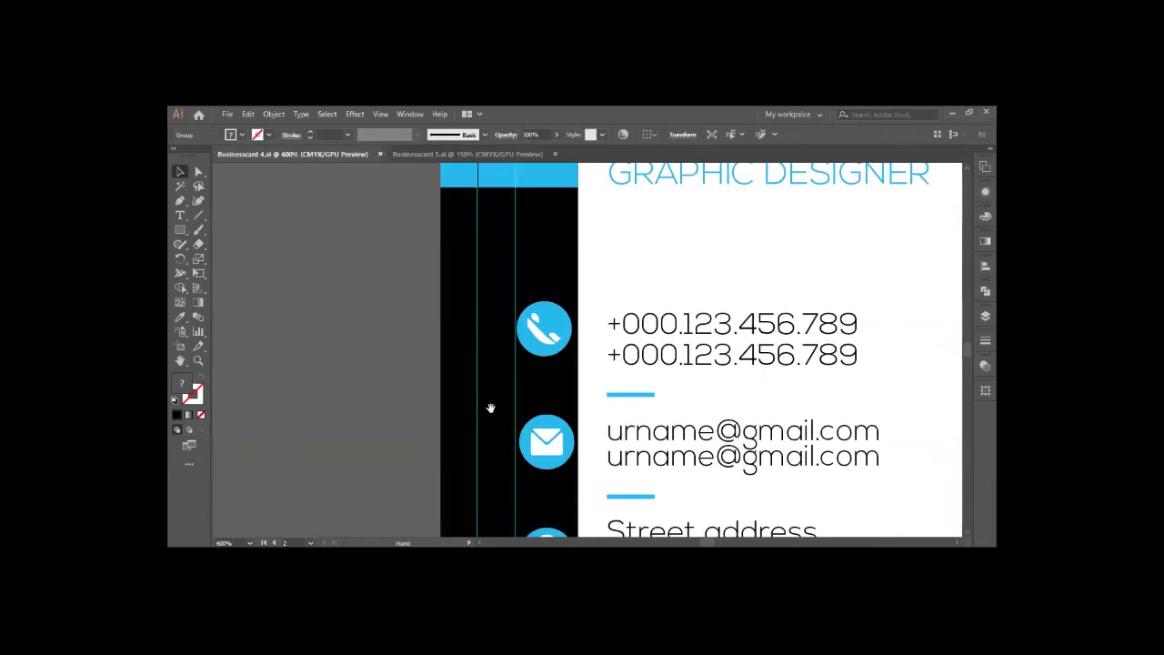
drag(491, 417, 493, 418)
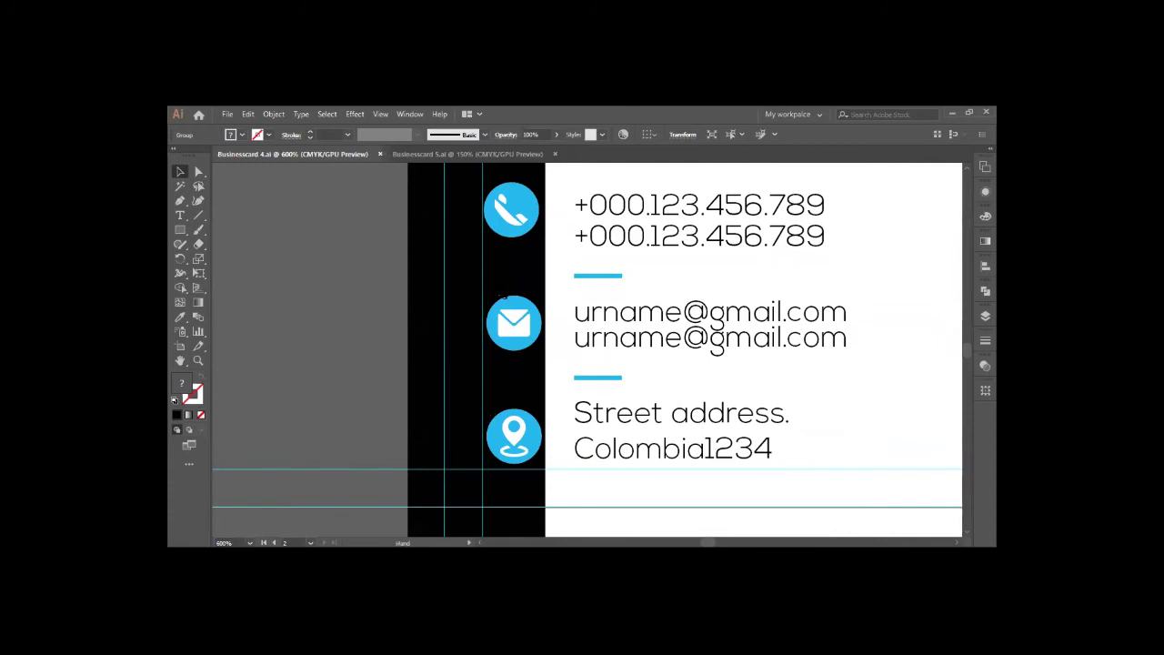
click(425, 321)
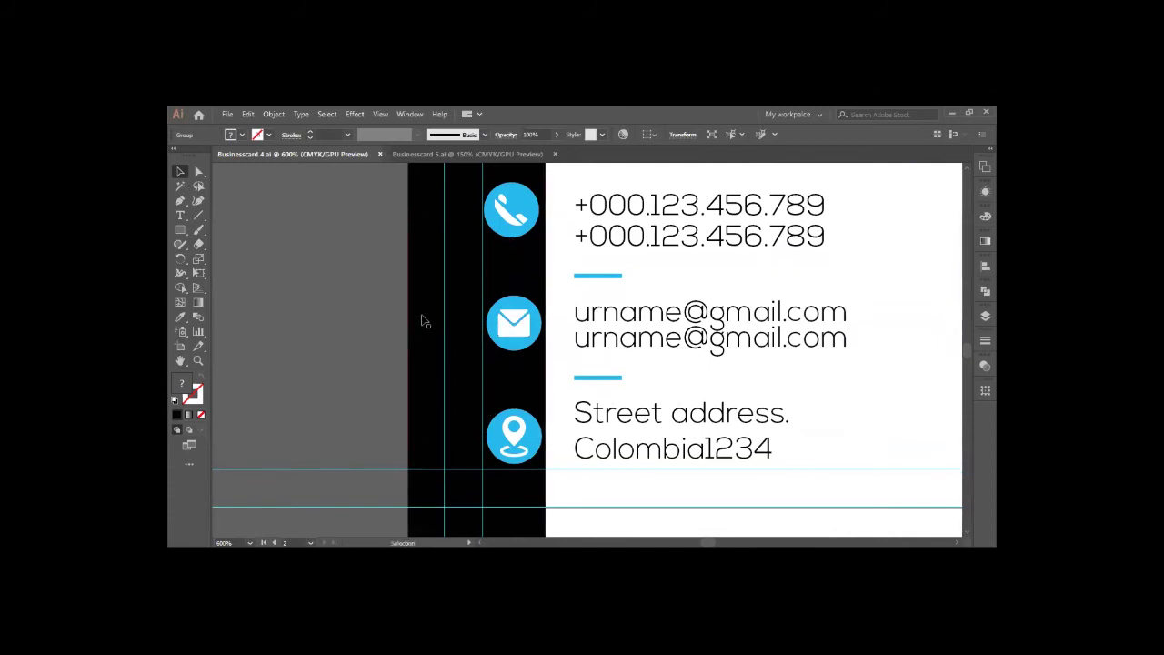
key(a)
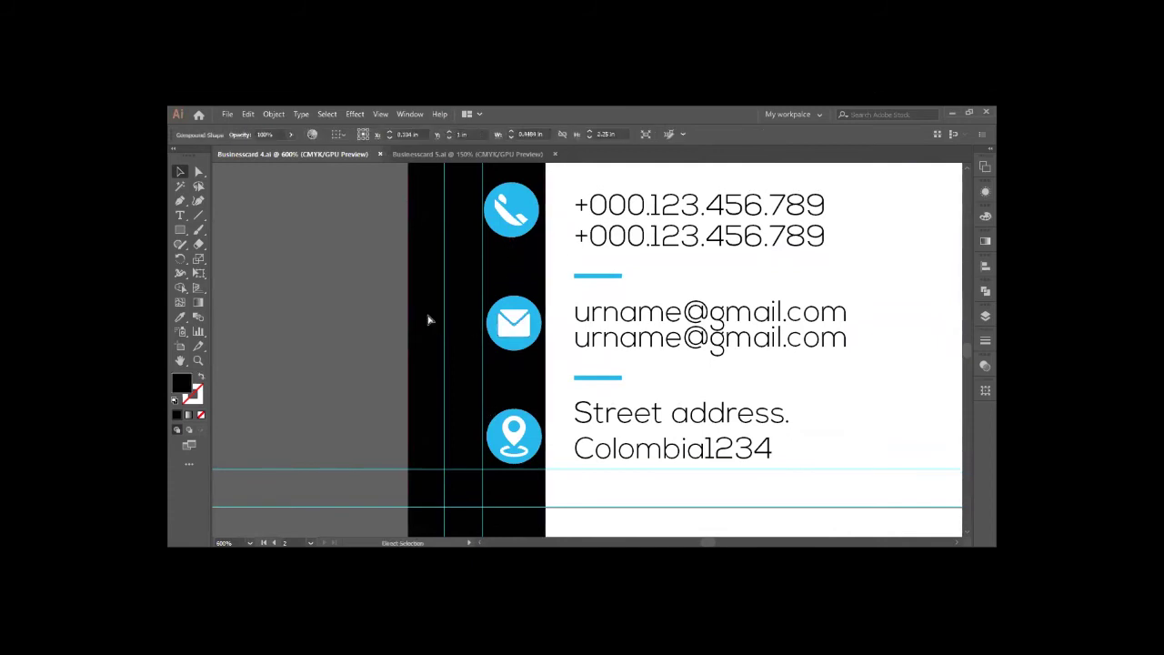
key(ctrl+shift+a)
drag(548, 215, 516, 265)
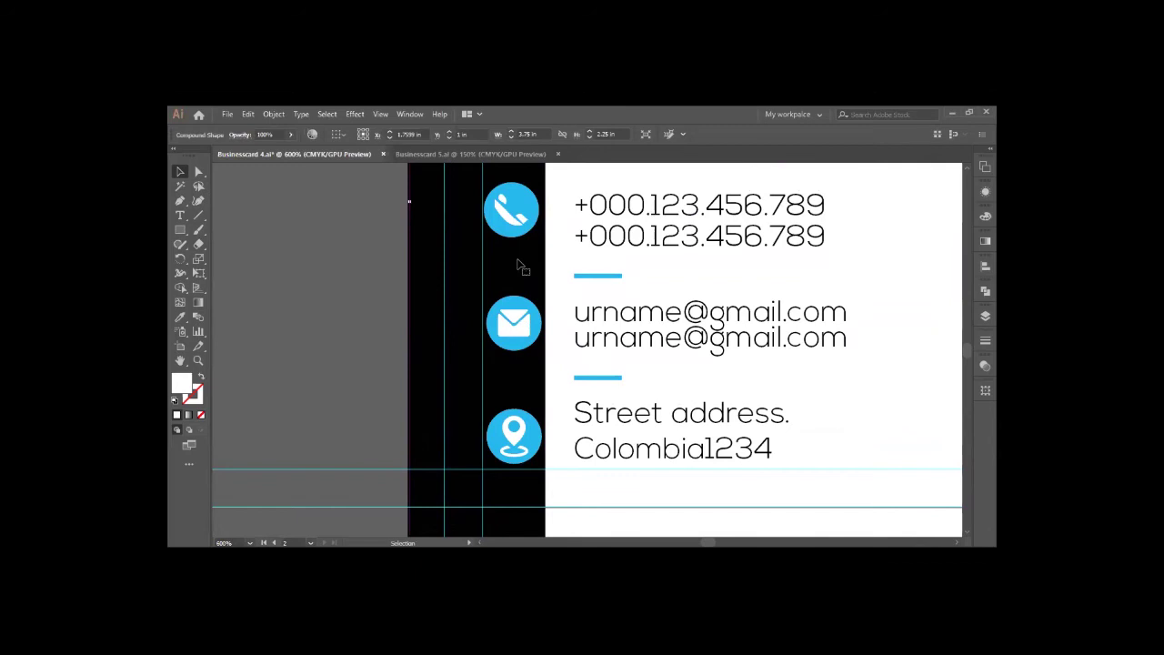
key(ctrl+shift+a)
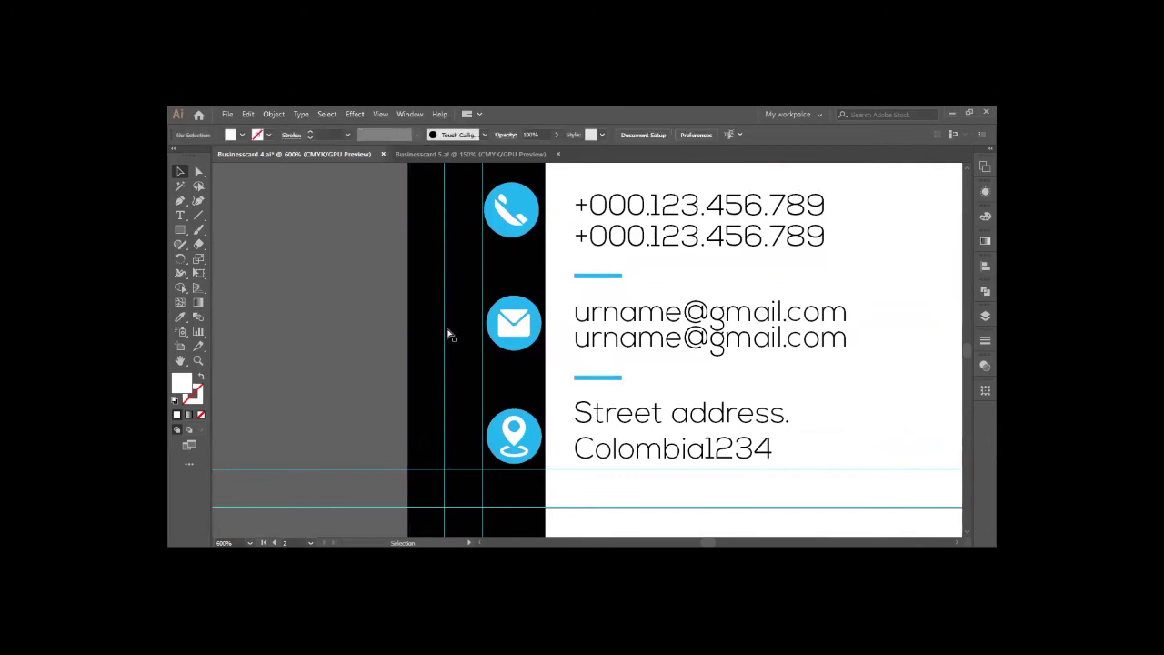
click(455, 333)
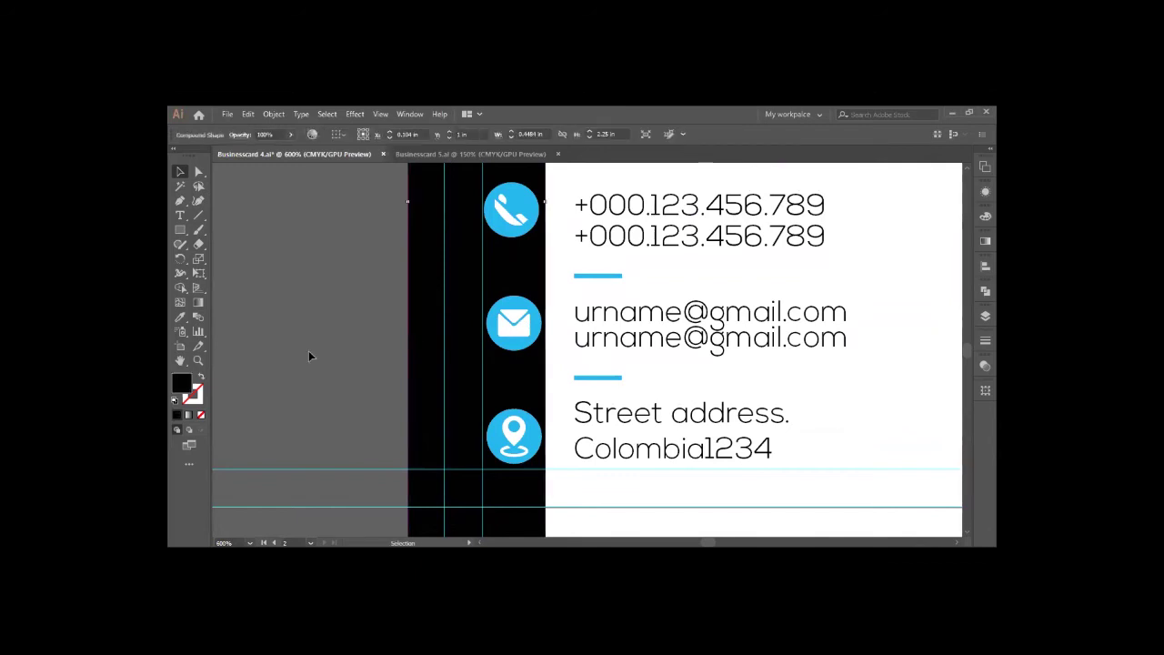
key(ctrl+shift+a)
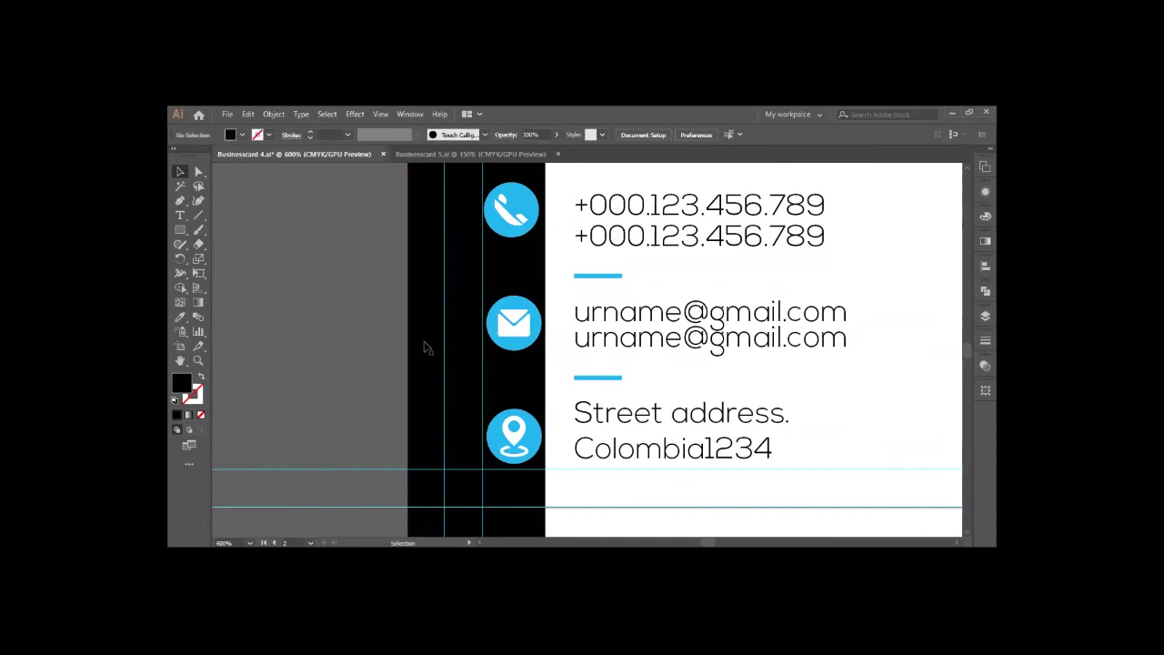
click(425, 347)
click(421, 351)
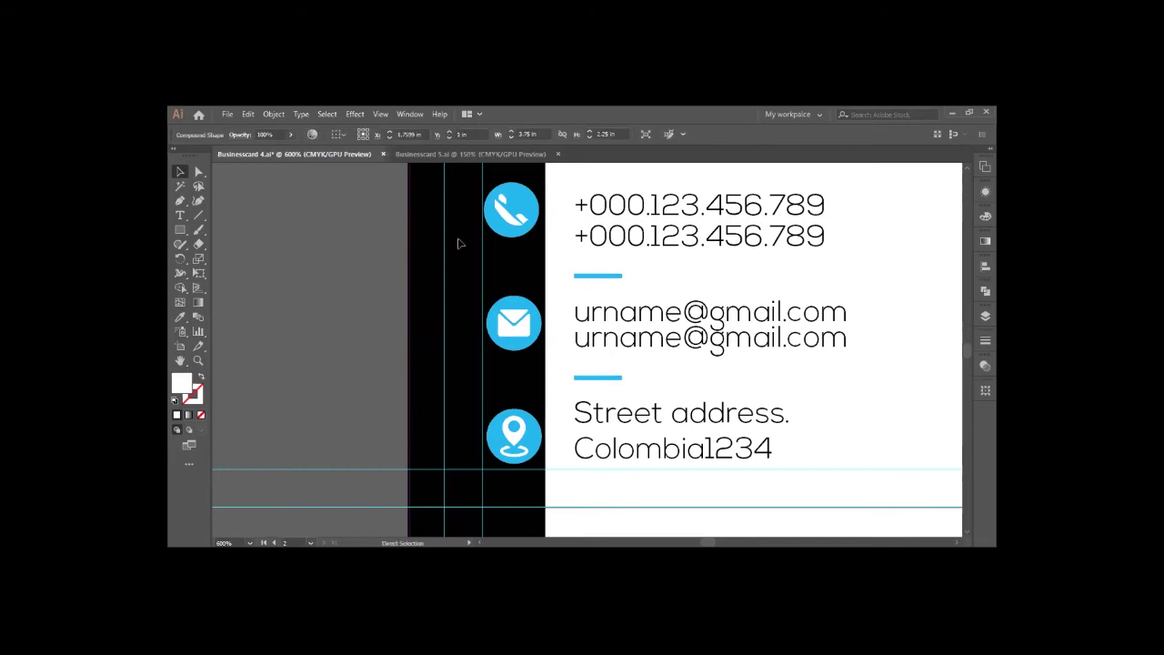
key(ctrl+shift+a)
Step: Align the phone, mail and location icons to their common horizontal centre and save the business card file
drag(472, 201, 536, 459)
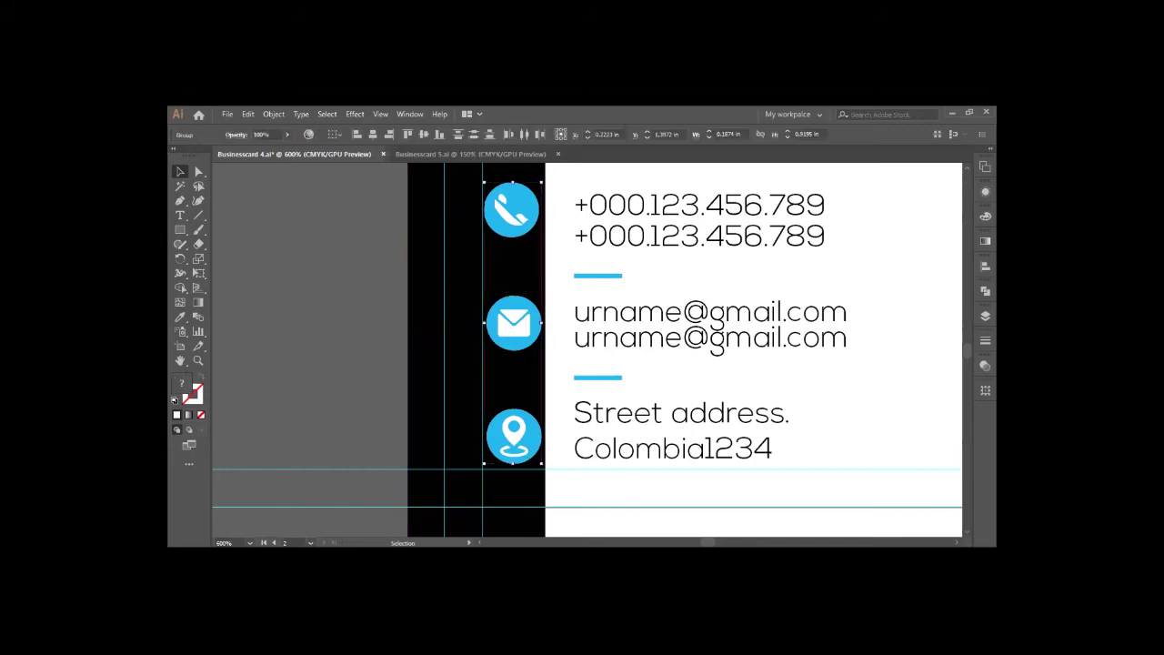
click(984, 266)
click(865, 292)
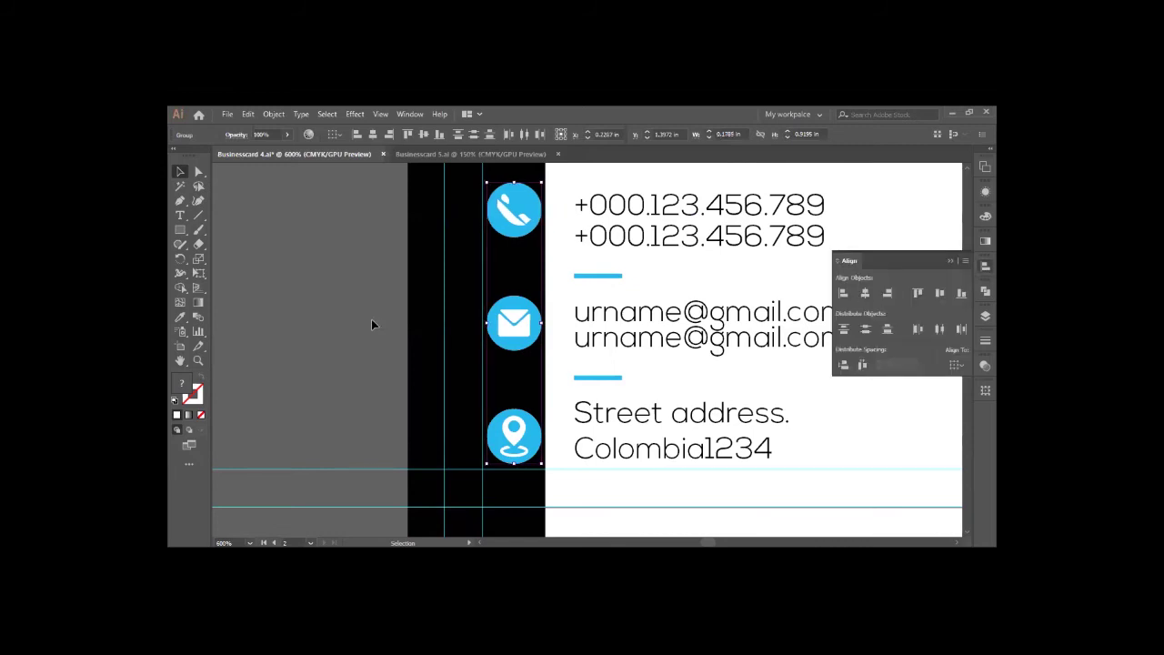
click(406, 346)
key(ctrl+s)
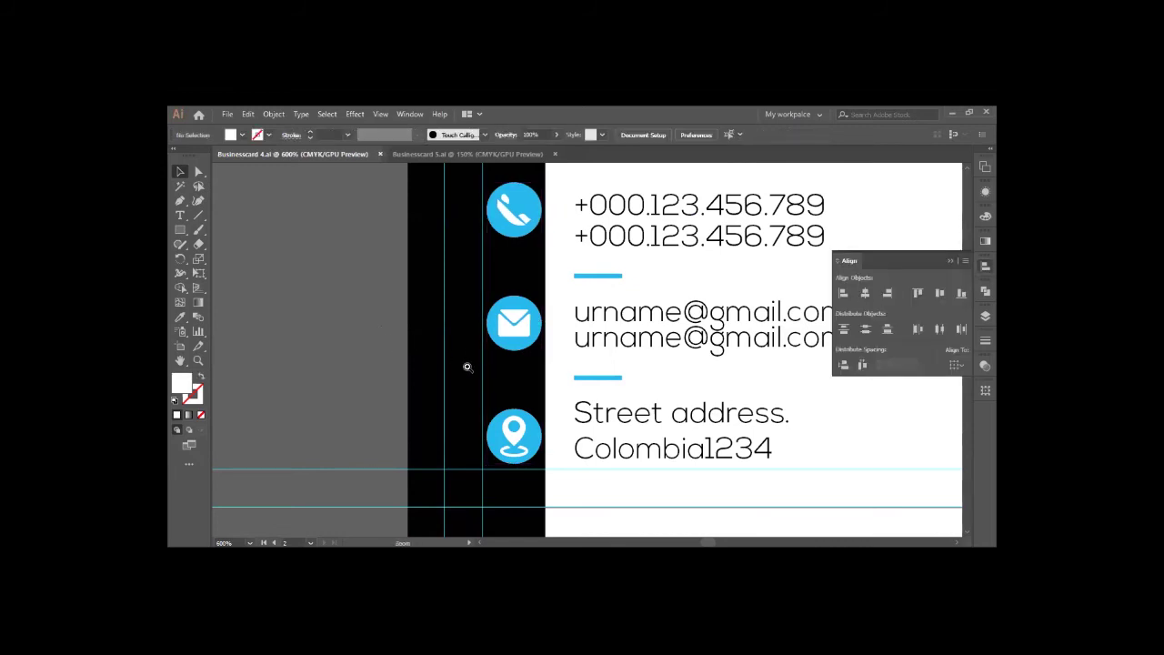
Step: Examine both card sides and the front's address text for its placement against the lower margin guides
scroll(509, 380, down, 2)
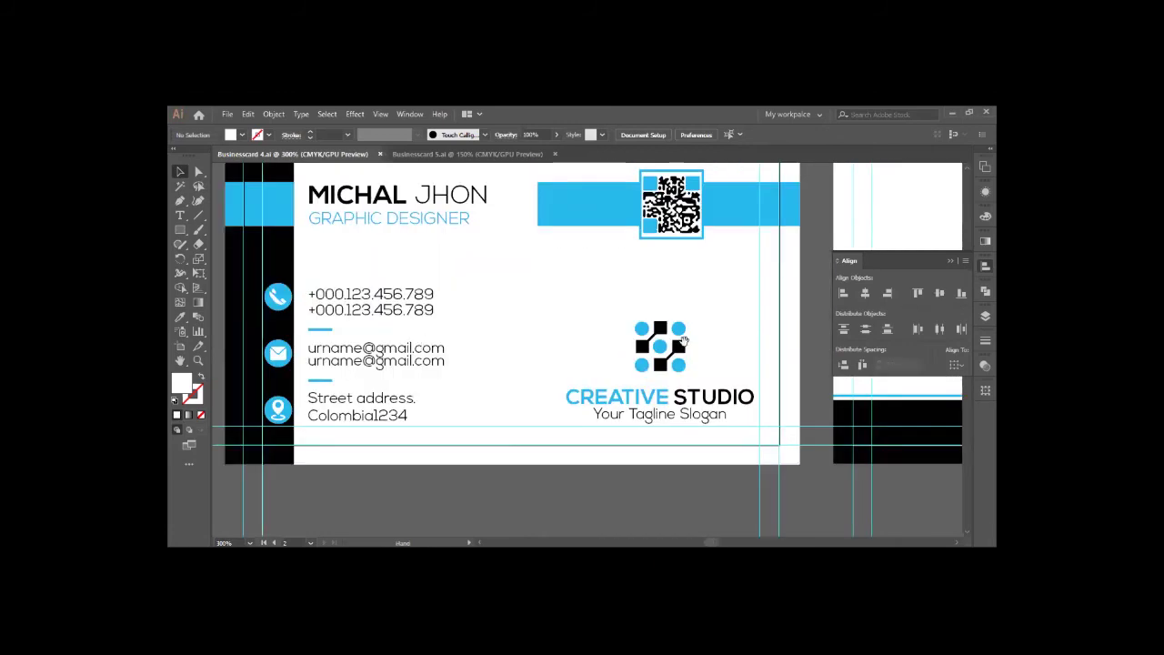
scroll(394, 351, up, 1)
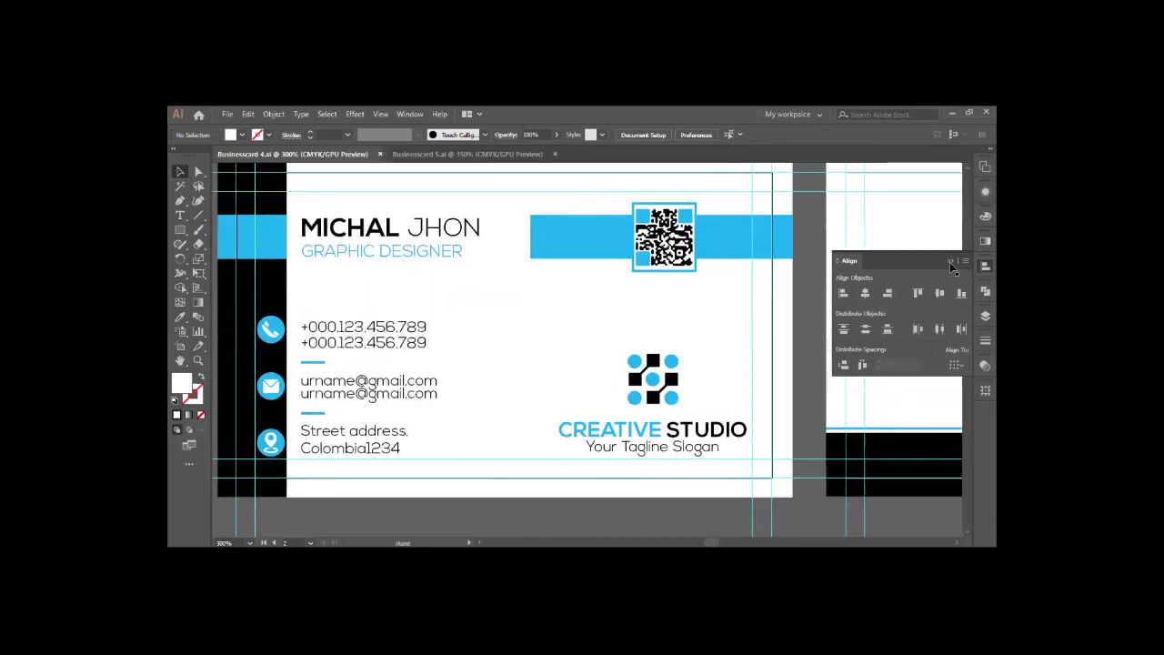
scroll(829, 323, down, 2)
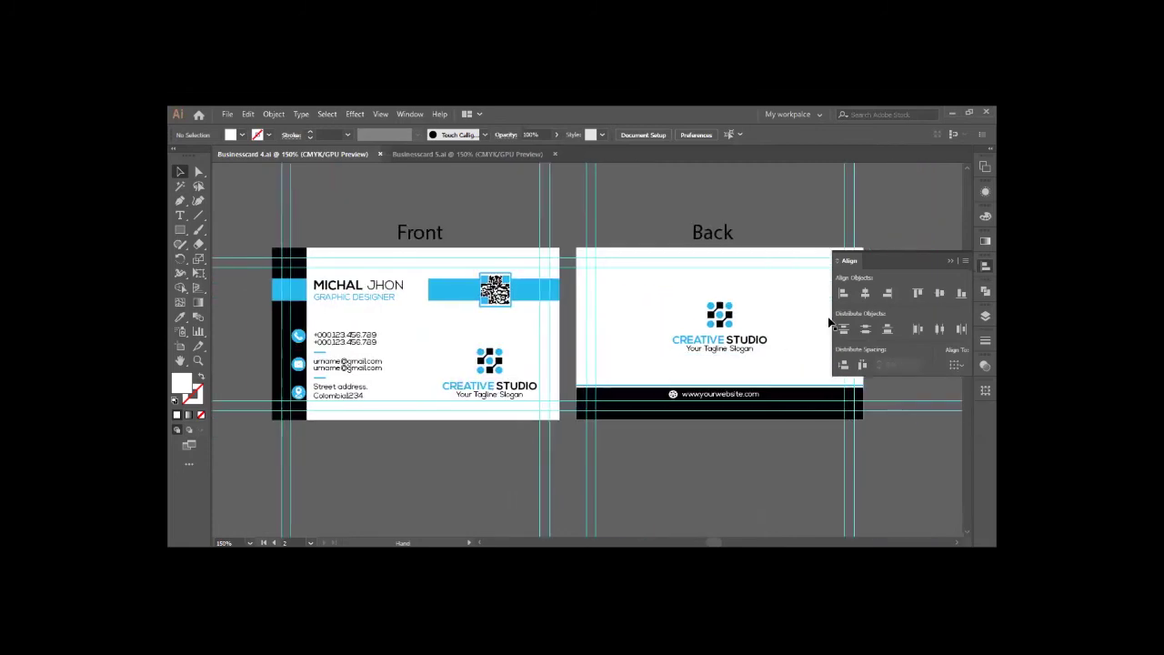
click(829, 323)
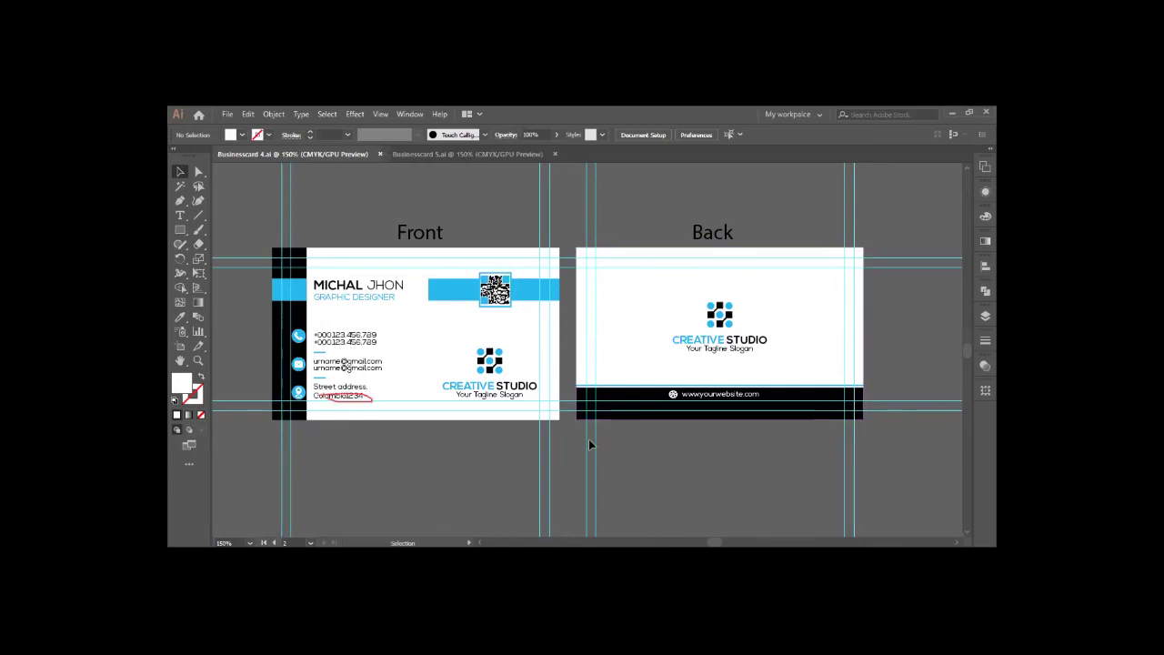
key(z)
click(390, 427)
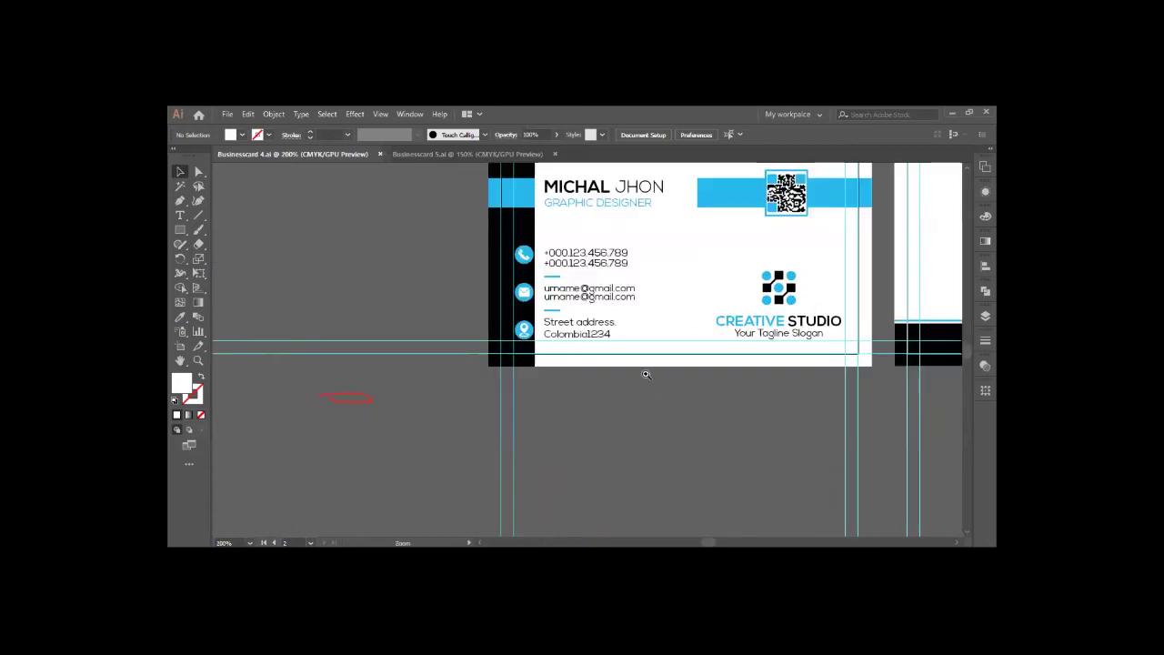
click(556, 430)
scroll(555, 429, up, 3)
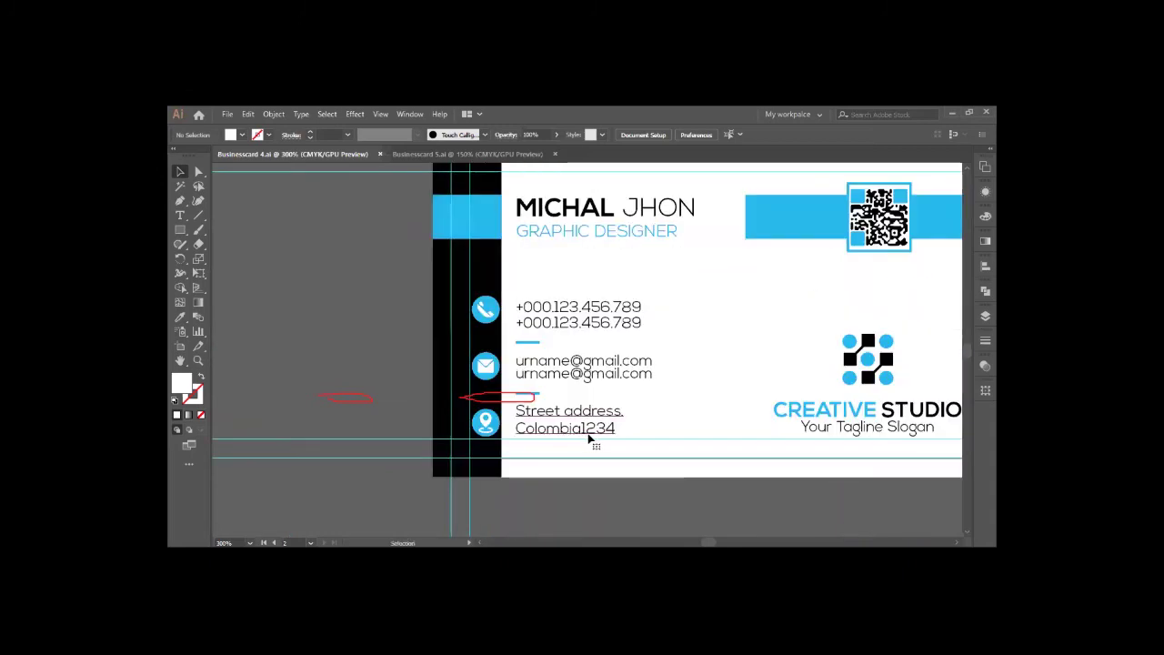
click(590, 439)
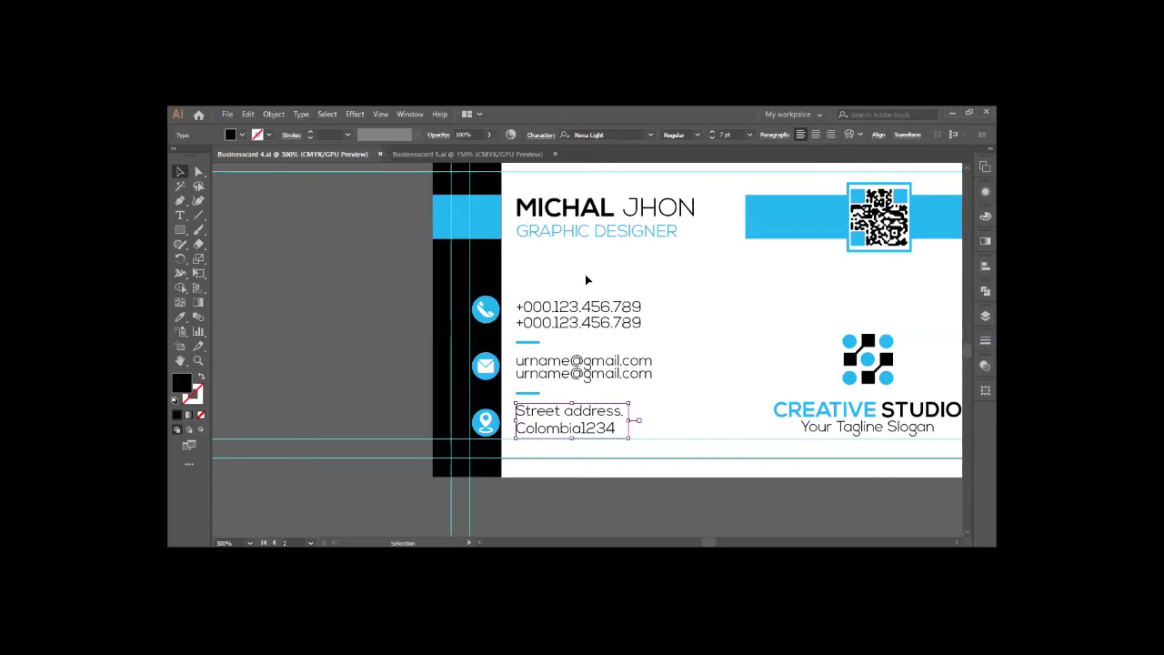
click(585, 278)
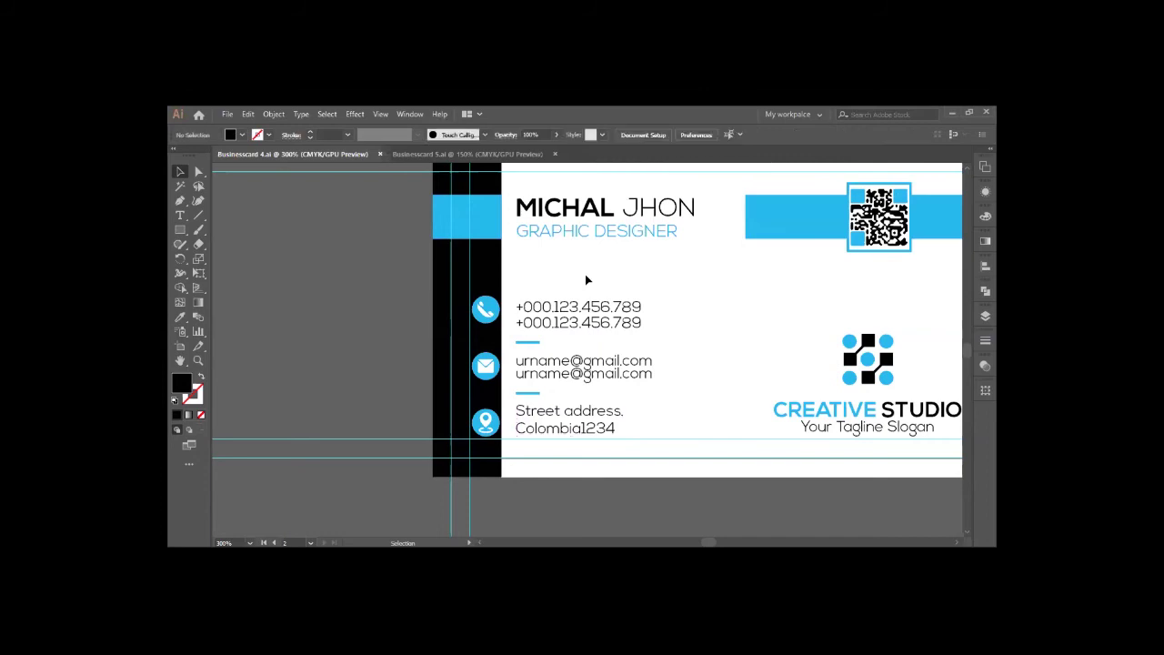
Step: Centre the phone icon and the two phone number lines vertically on each other
drag(658, 296, 503, 312)
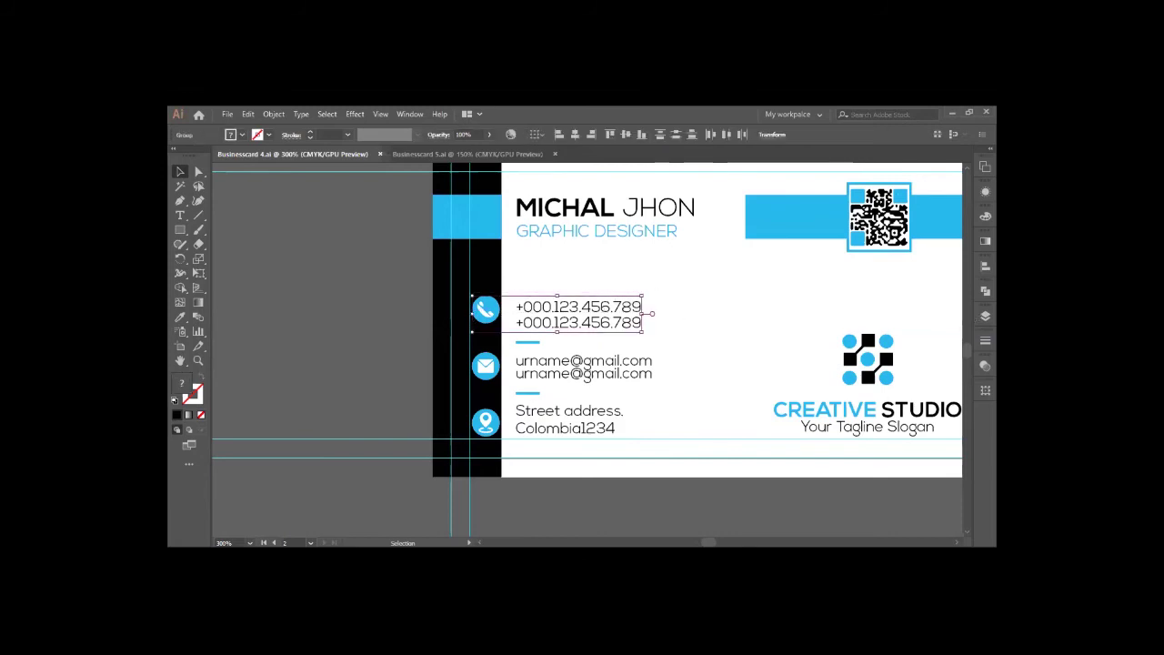
click(985, 266)
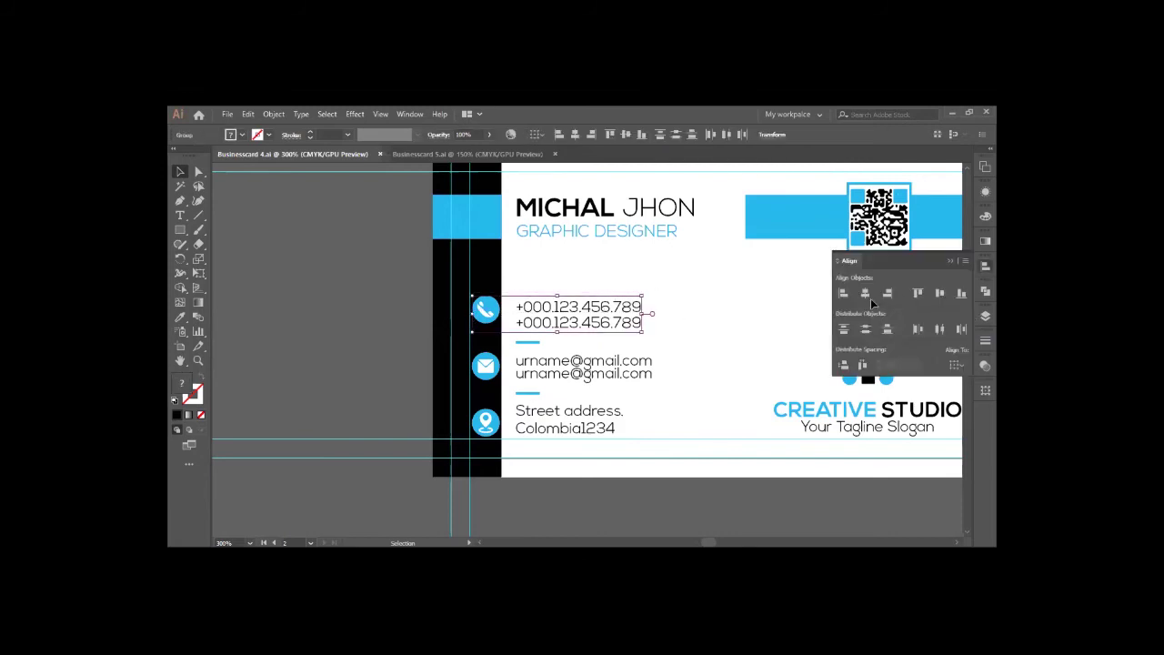
click(865, 293)
key(ctrl+z)
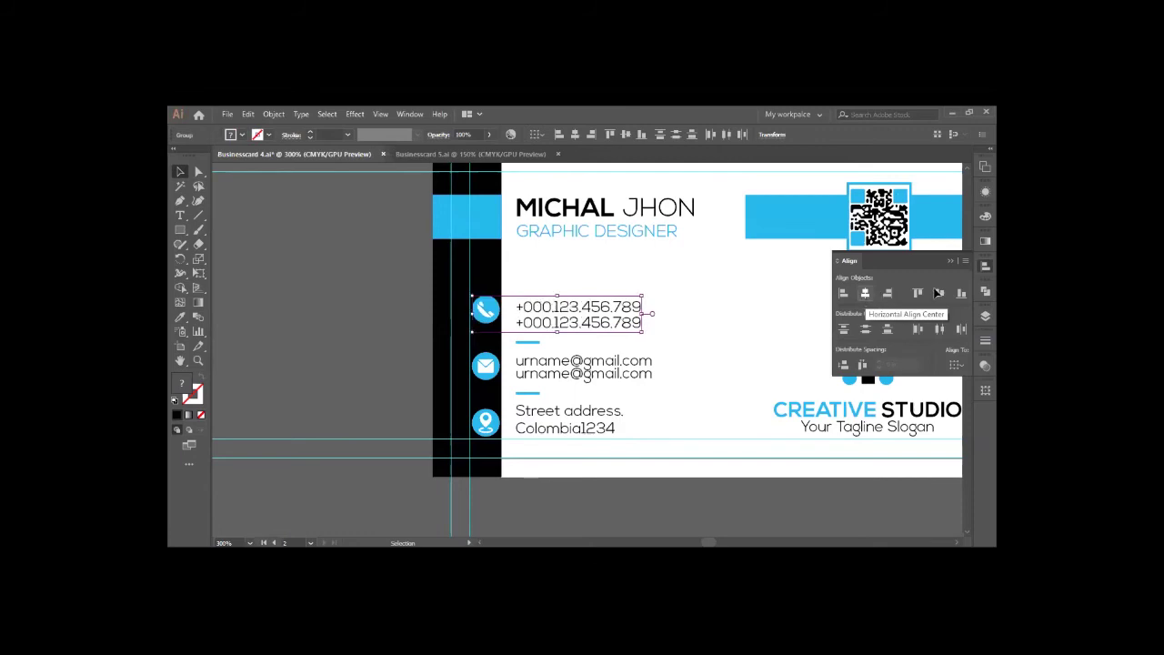
click(937, 293)
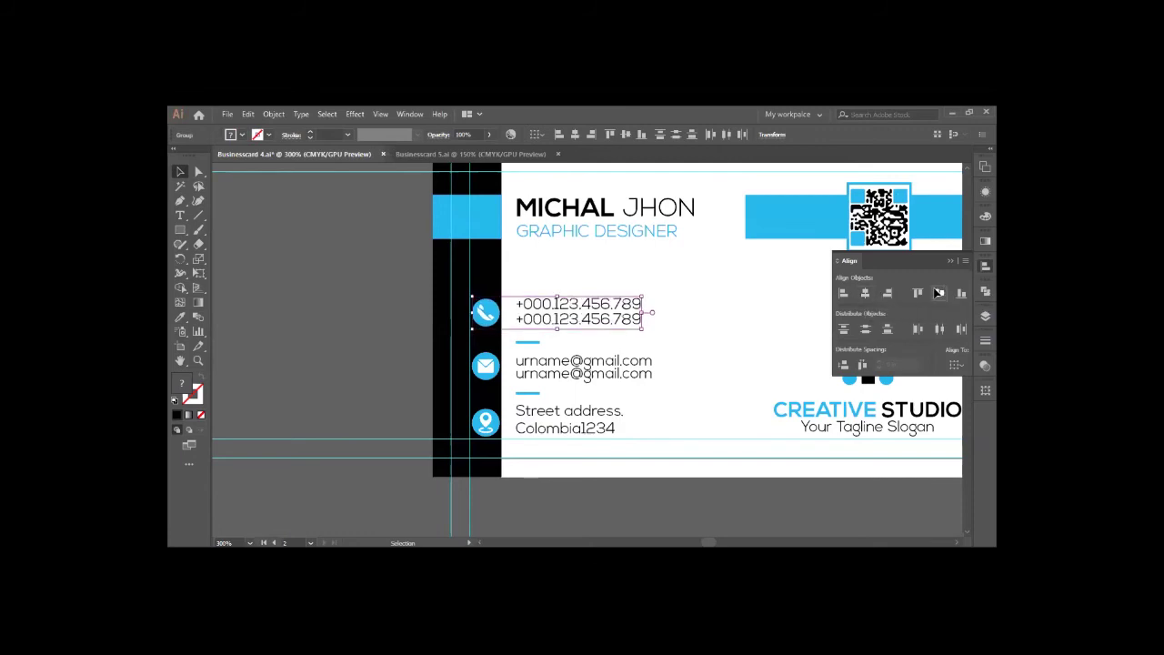
click(309, 369)
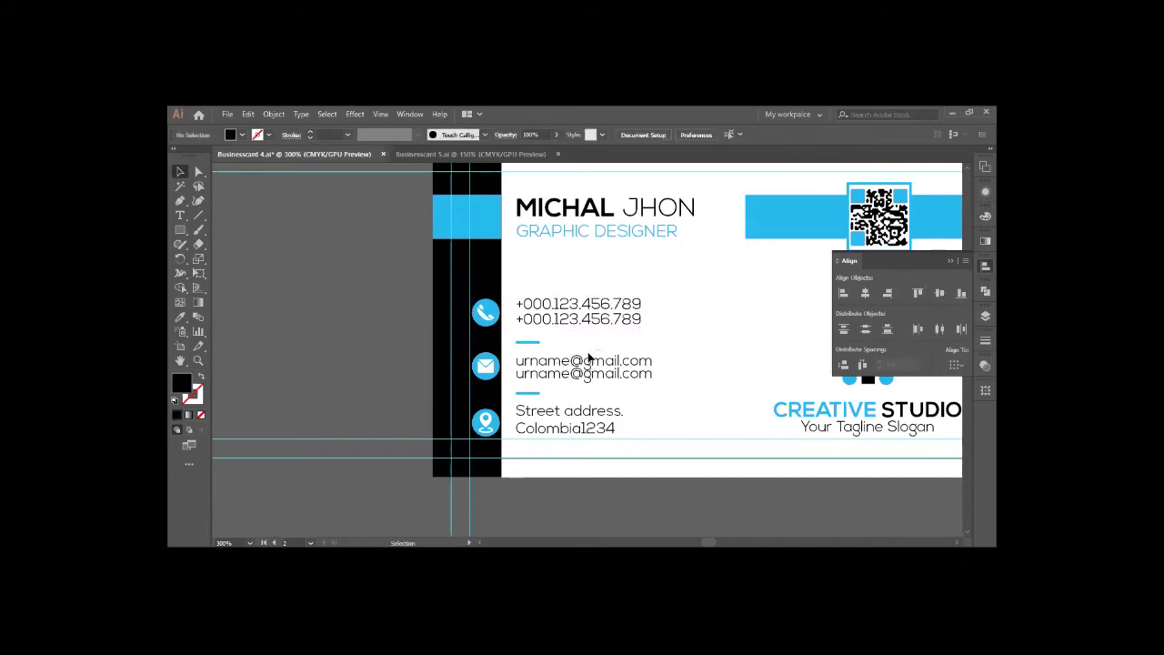
Step: Centre the mail icon vertically with the e-mail lines, and the location icon with the address text
click(535, 371)
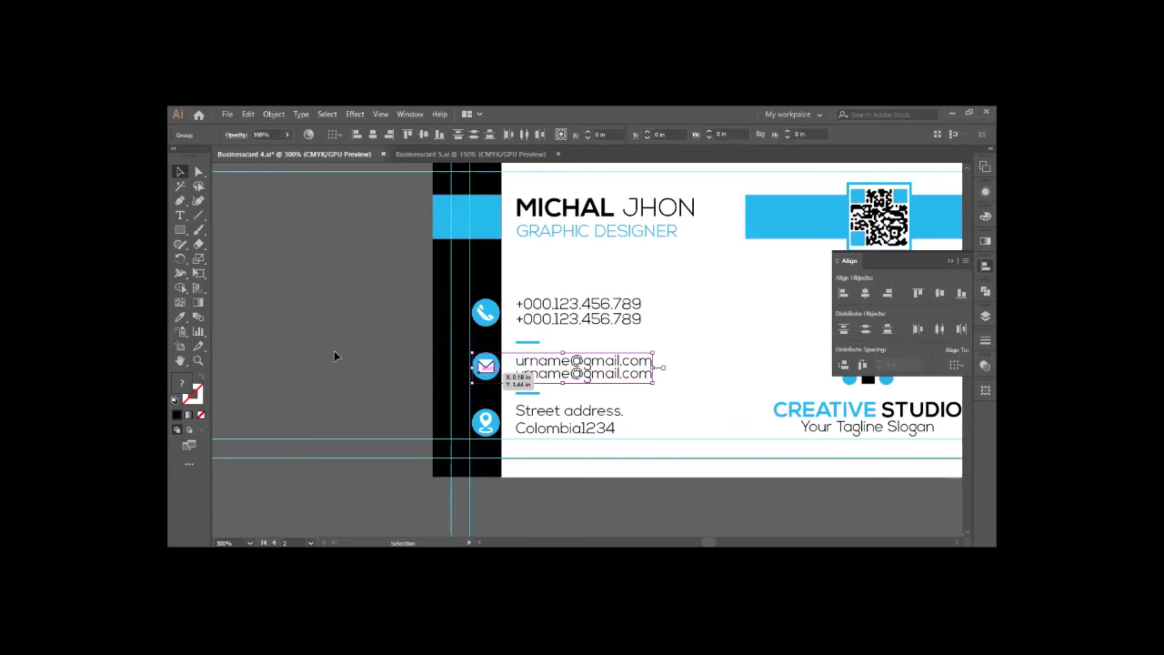
key(ctrl+shift+a)
click(568, 417)
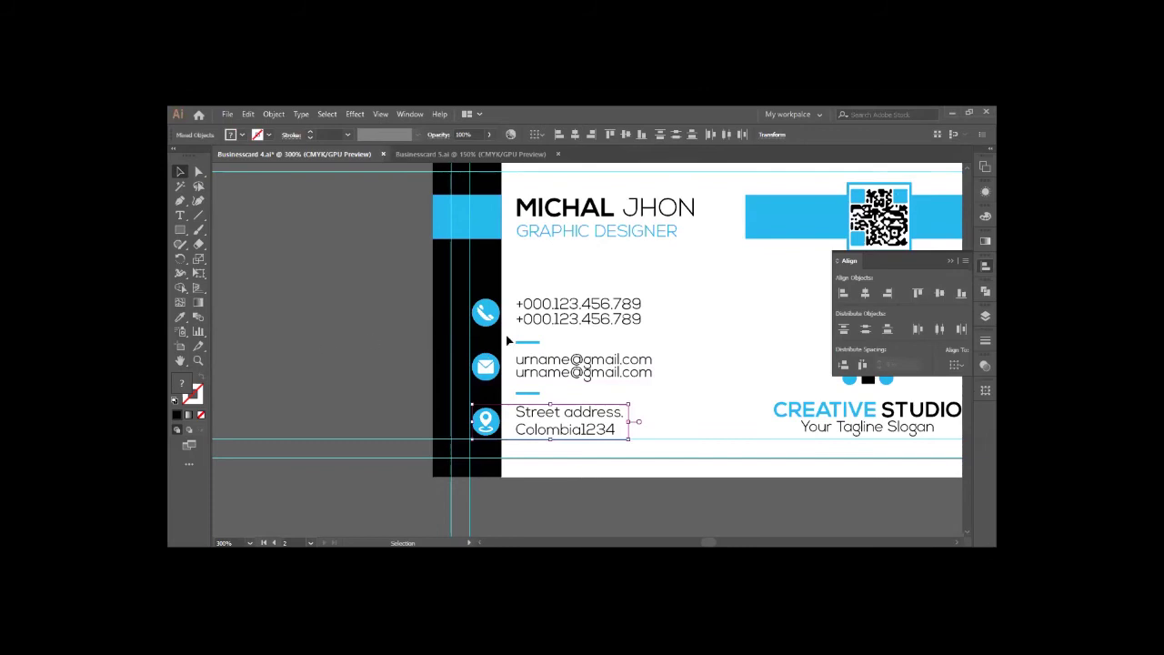
key(ctrl+shift+a)
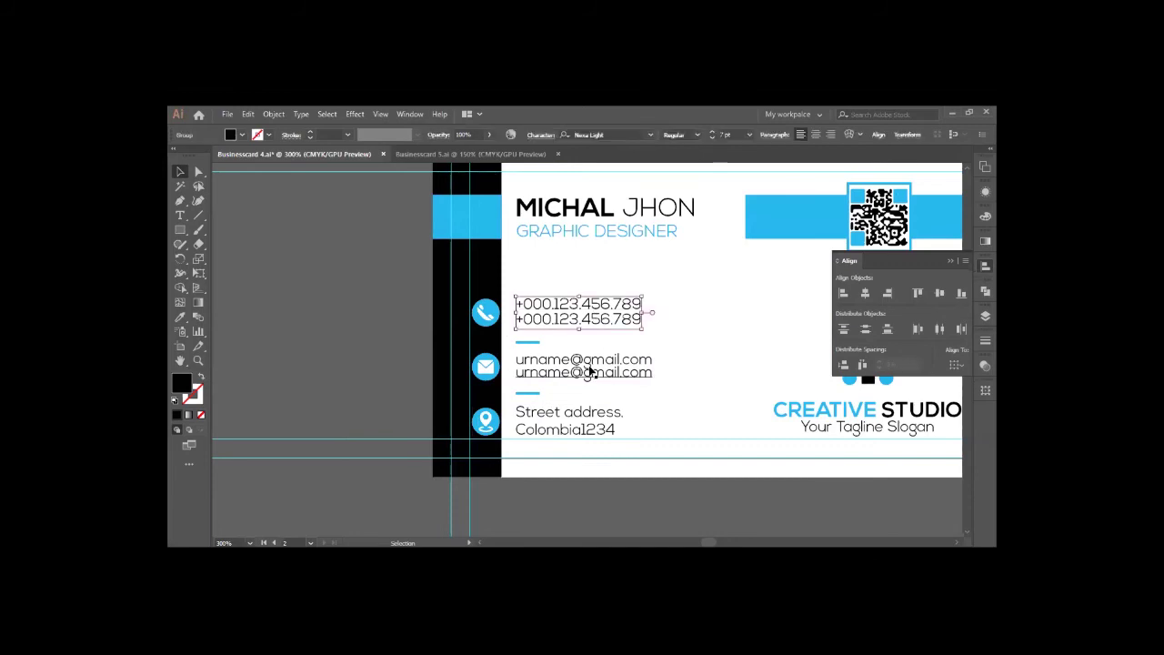
shift+click(588, 371)
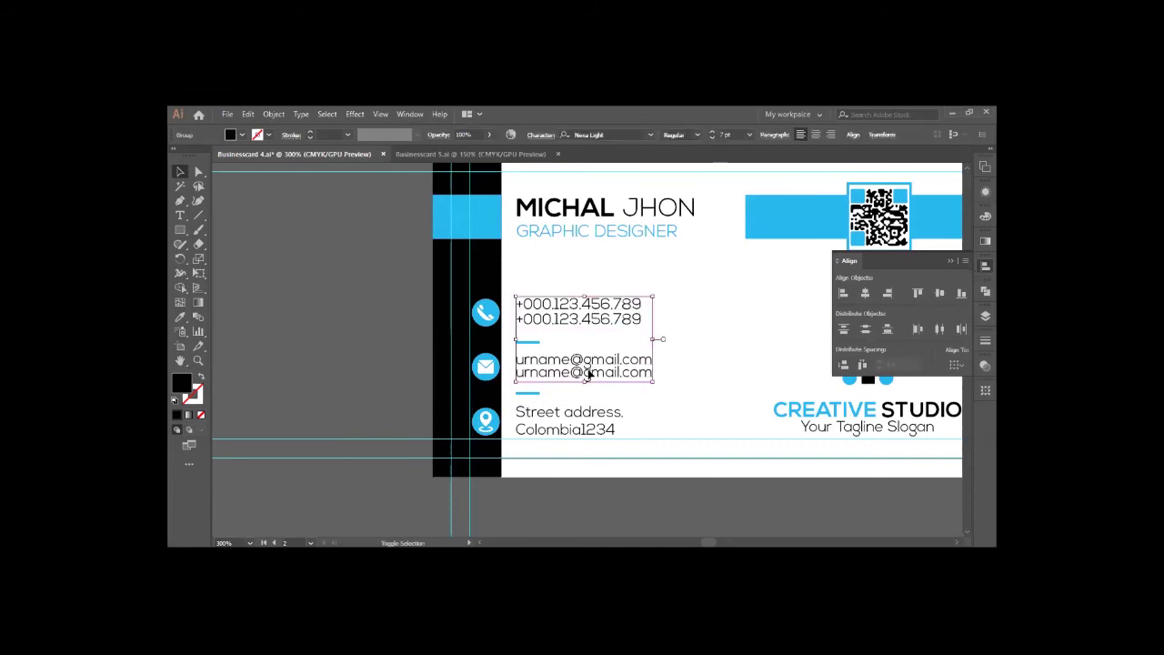
shift+click(568, 421)
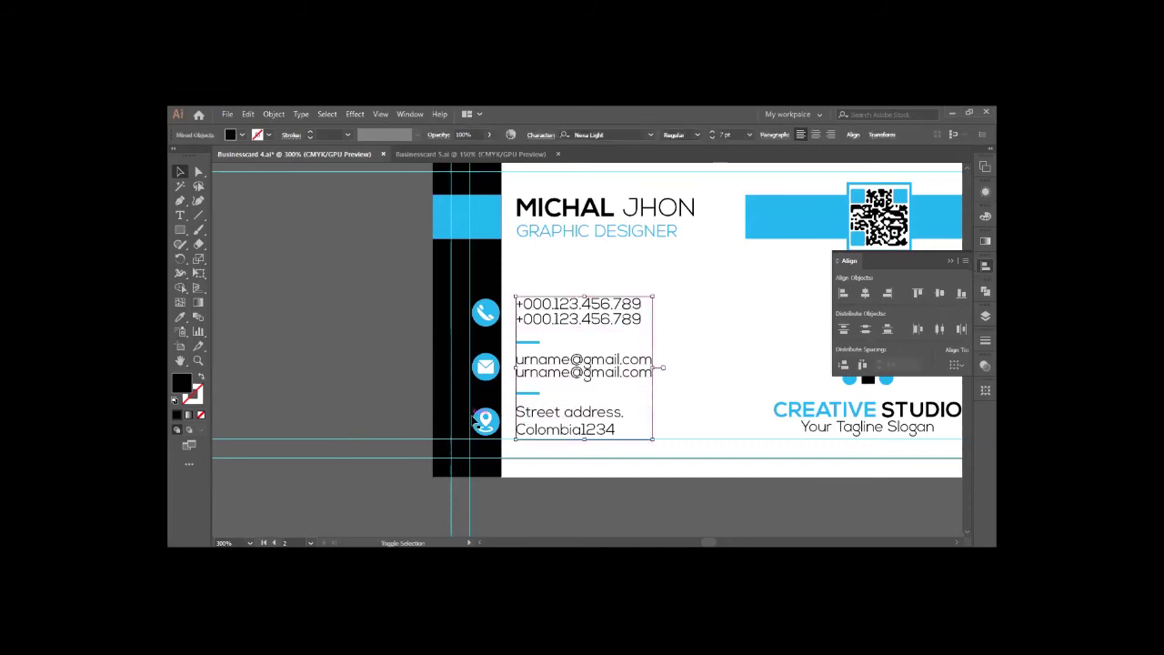
click(313, 357)
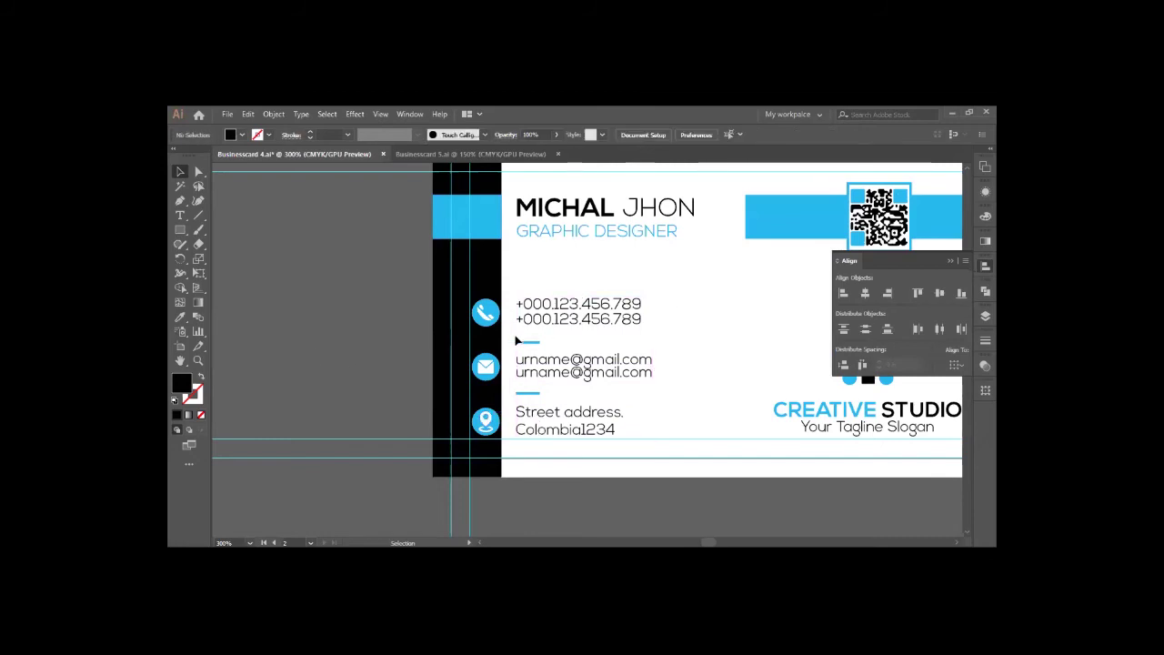
drag(463, 290, 623, 438)
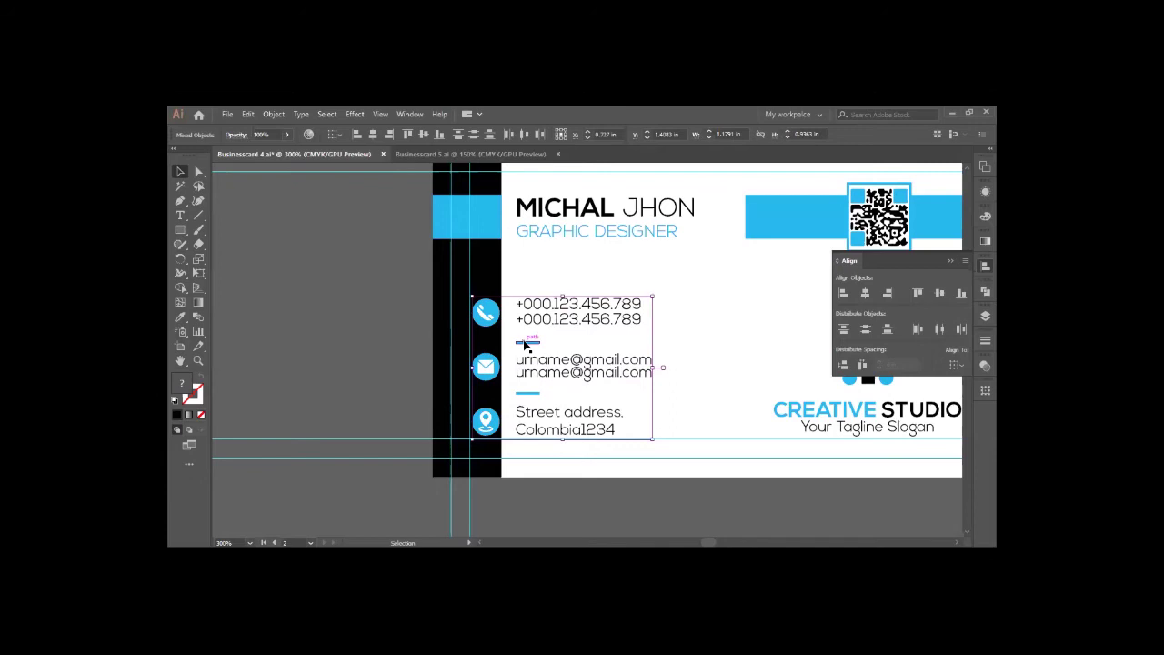
click(406, 344)
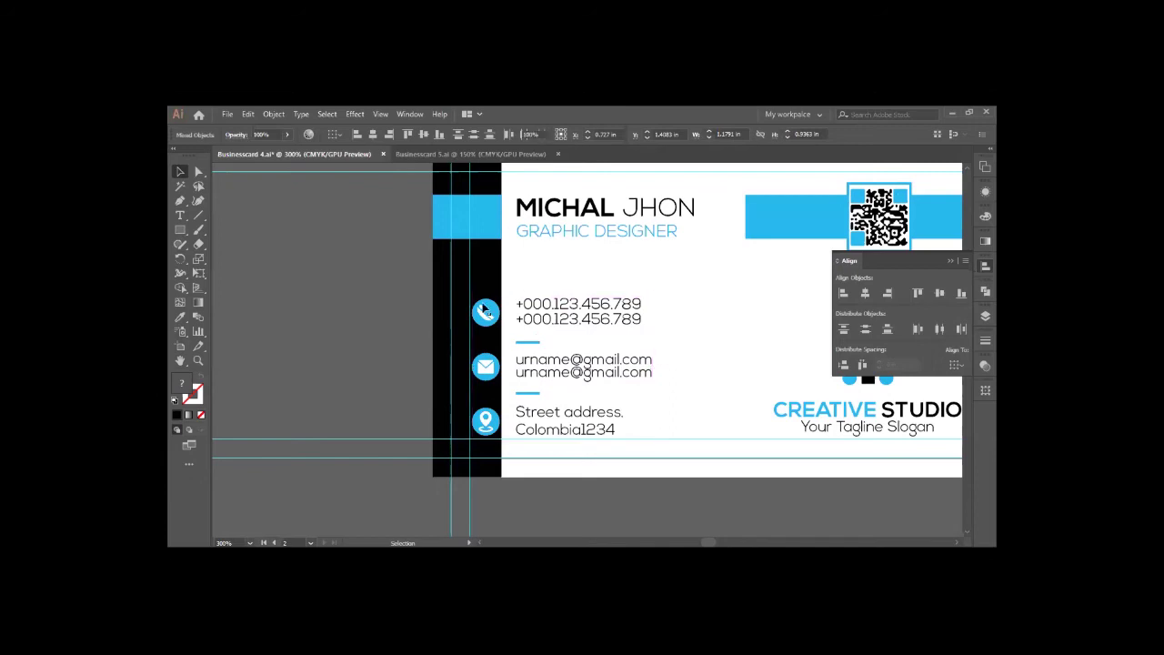
Step: Select the whole contact block of icons, text and divider dashes and nudge it down toward the inner lower margin guide
drag(462, 284, 631, 431)
key(ctrl+space)
click(620, 415)
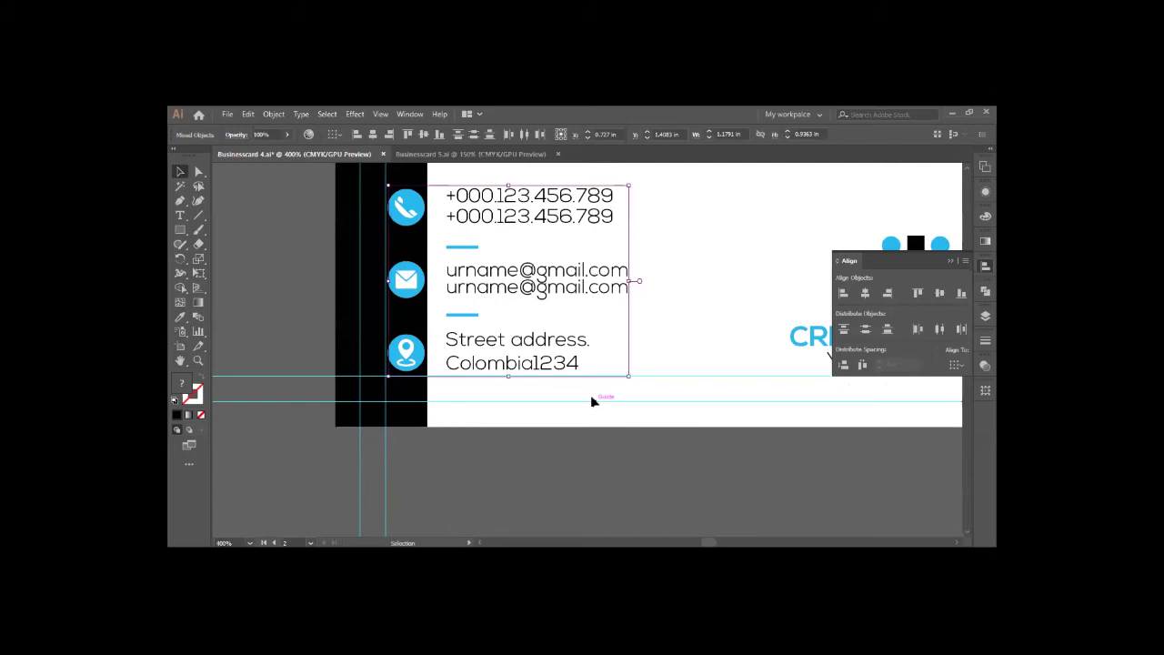
key(Down)
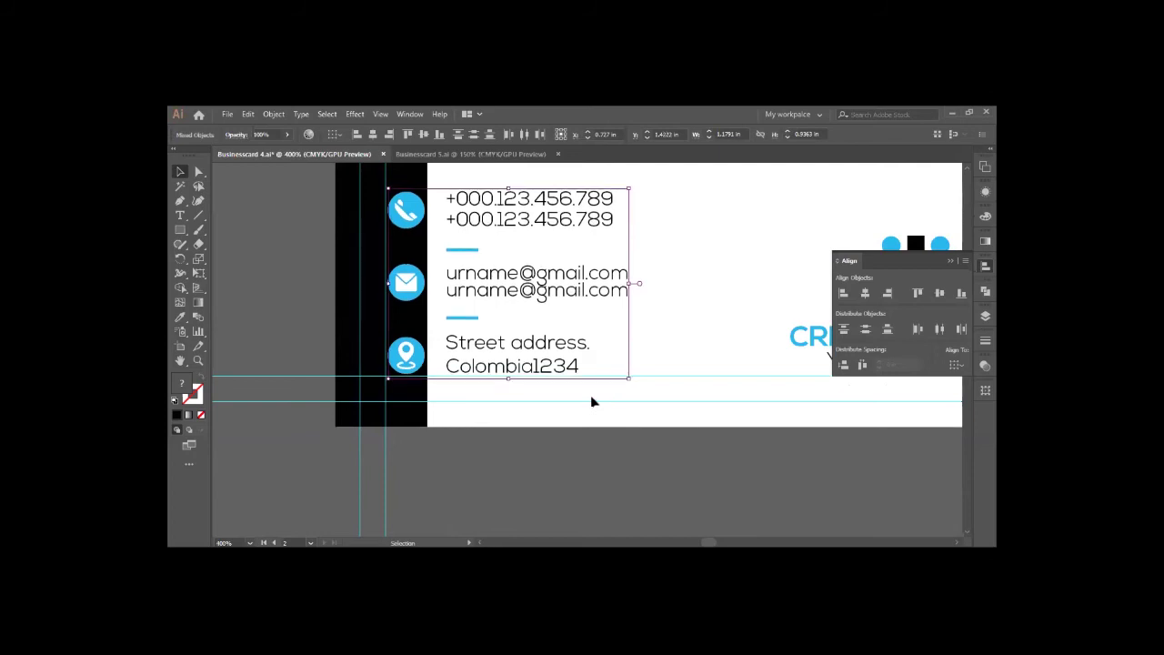
key(Down)
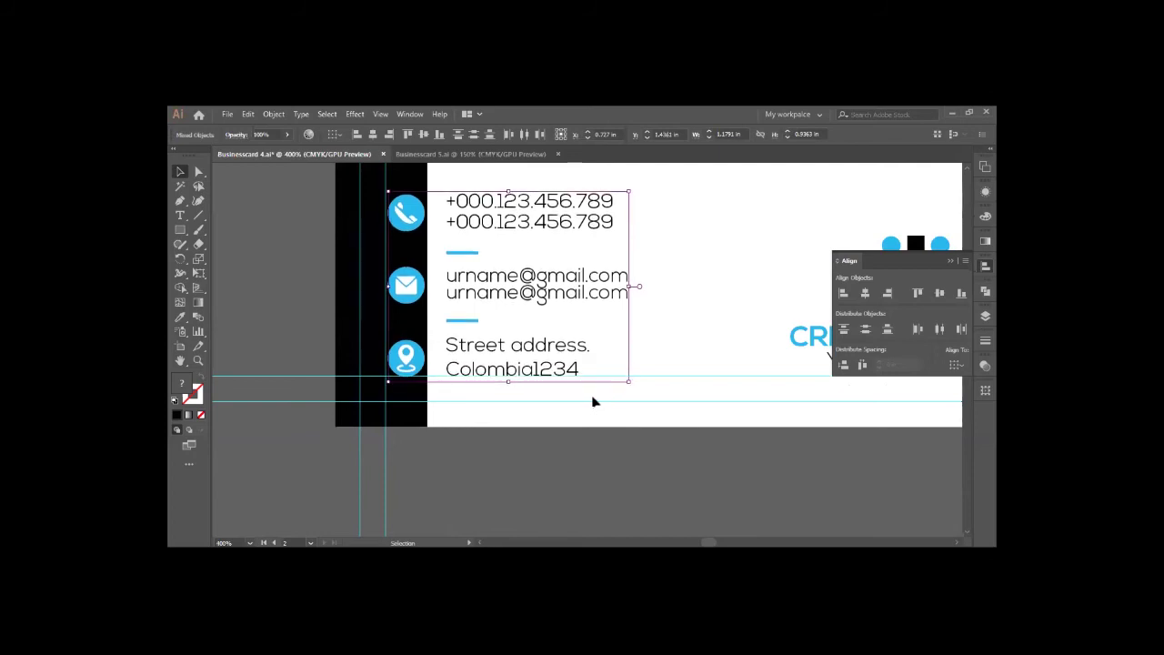
key(Down)
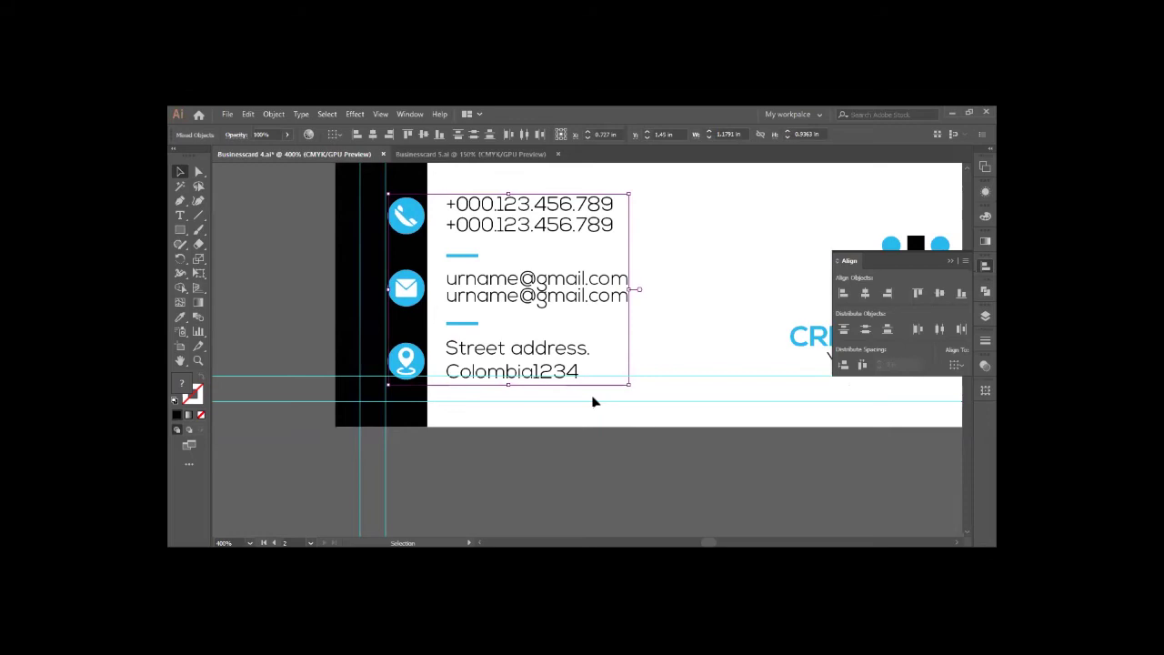
key(Up)
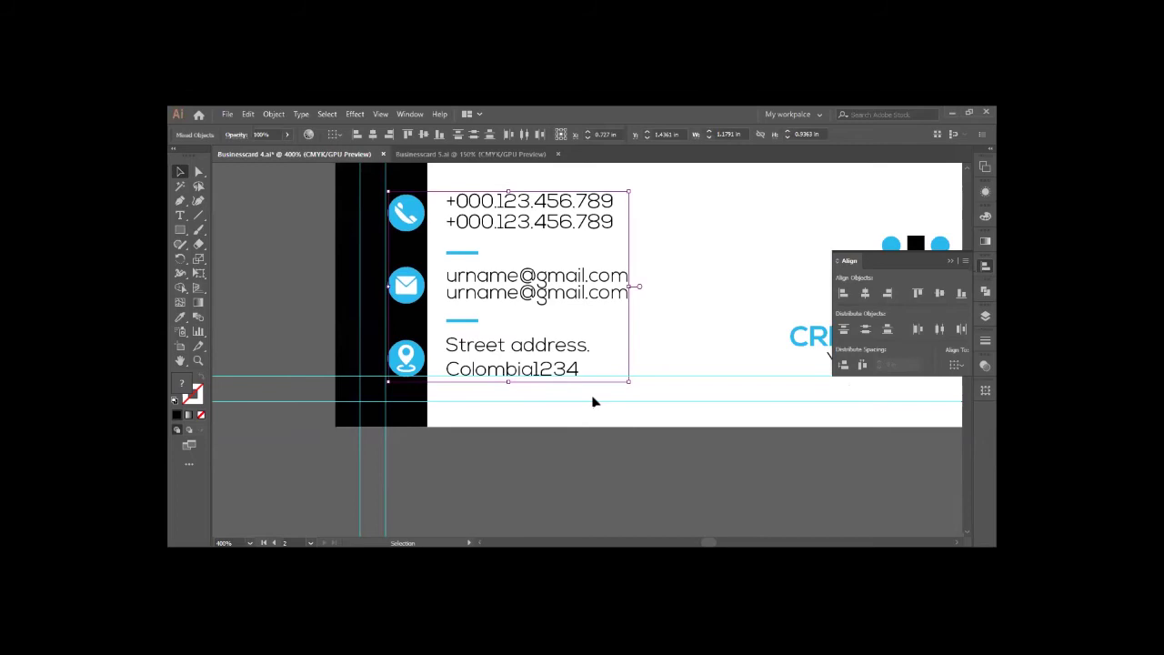
Step: Fine-position the contact block so the location icon's edges touch the inner left and inner lower margin guides
key(ctrl+space)
drag(473, 379, 519, 415)
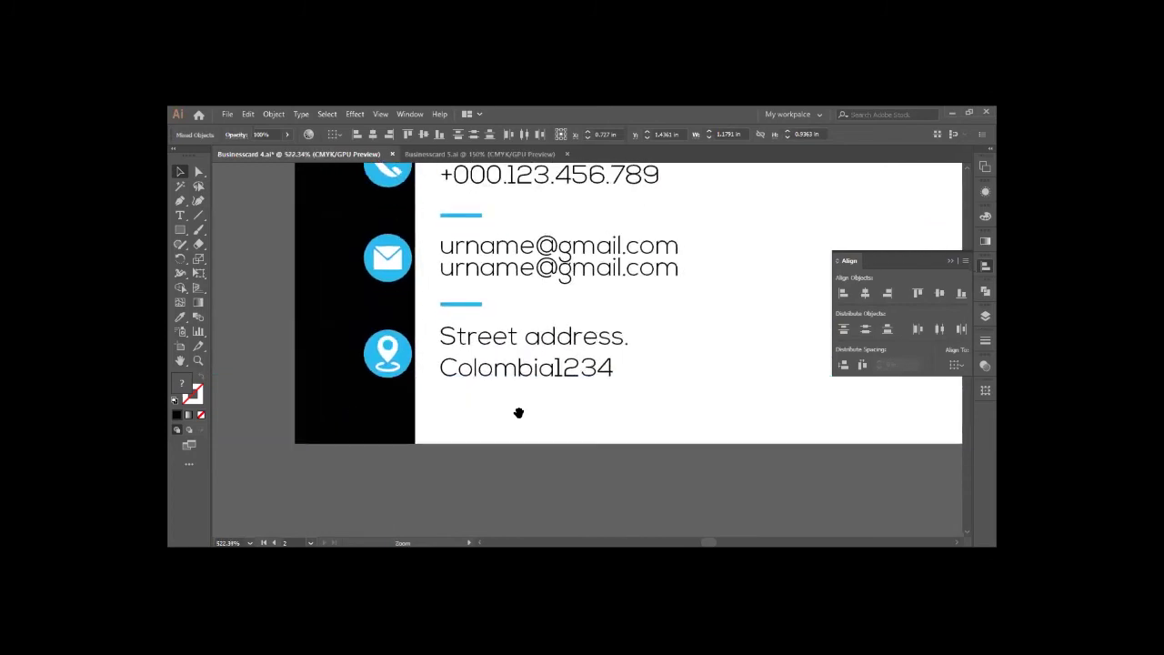
scroll(526, 414, up, 2)
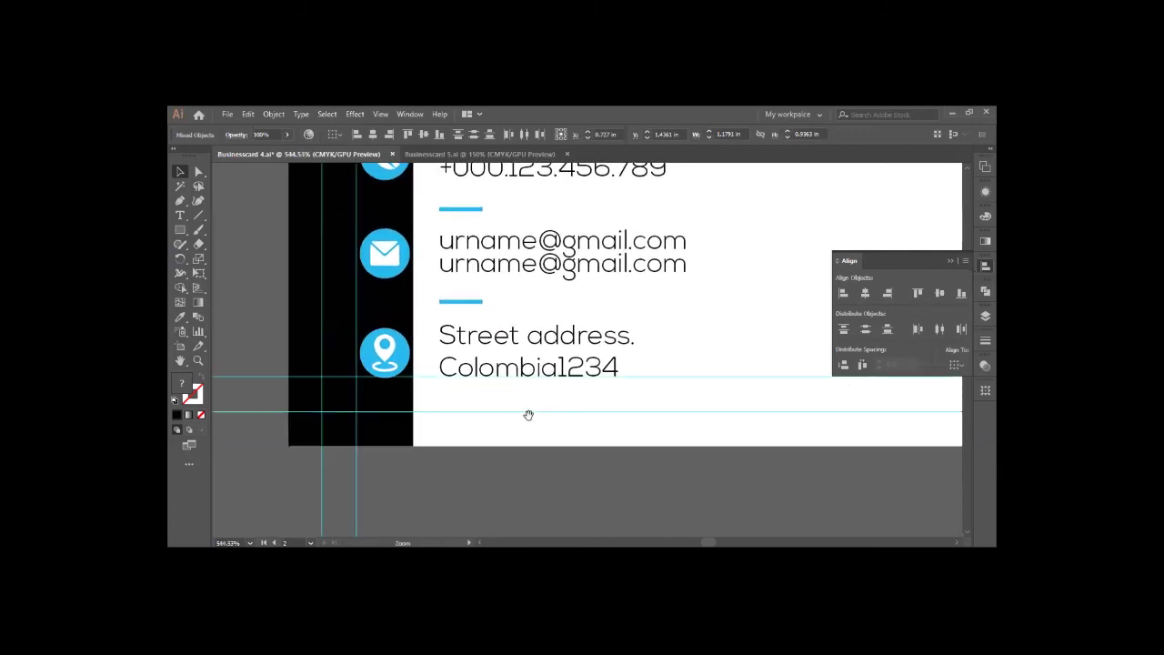
scroll(525, 415, up, 1)
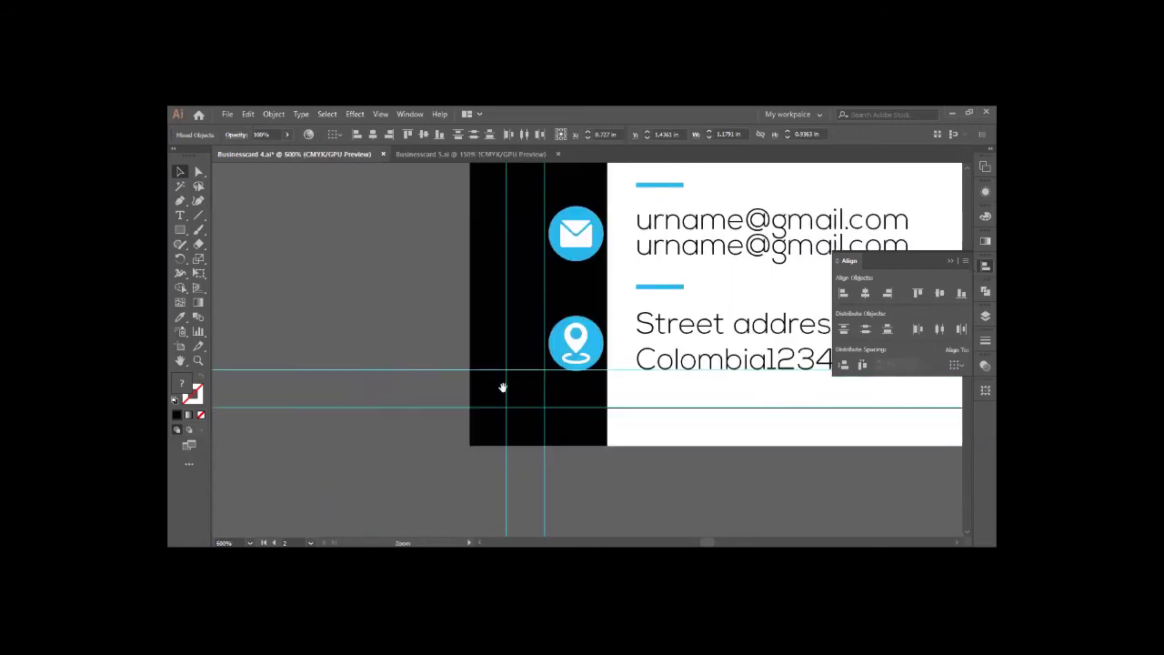
scroll(627, 363, up, 1)
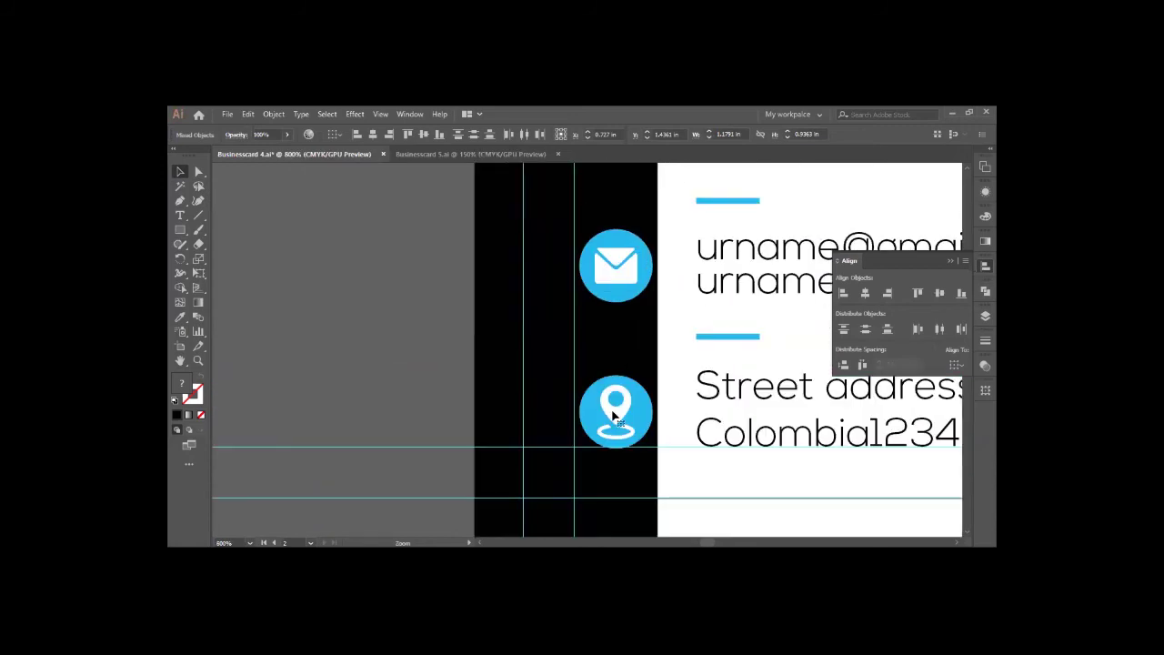
scroll(623, 482, up, 1)
drag(566, 398, 564, 393)
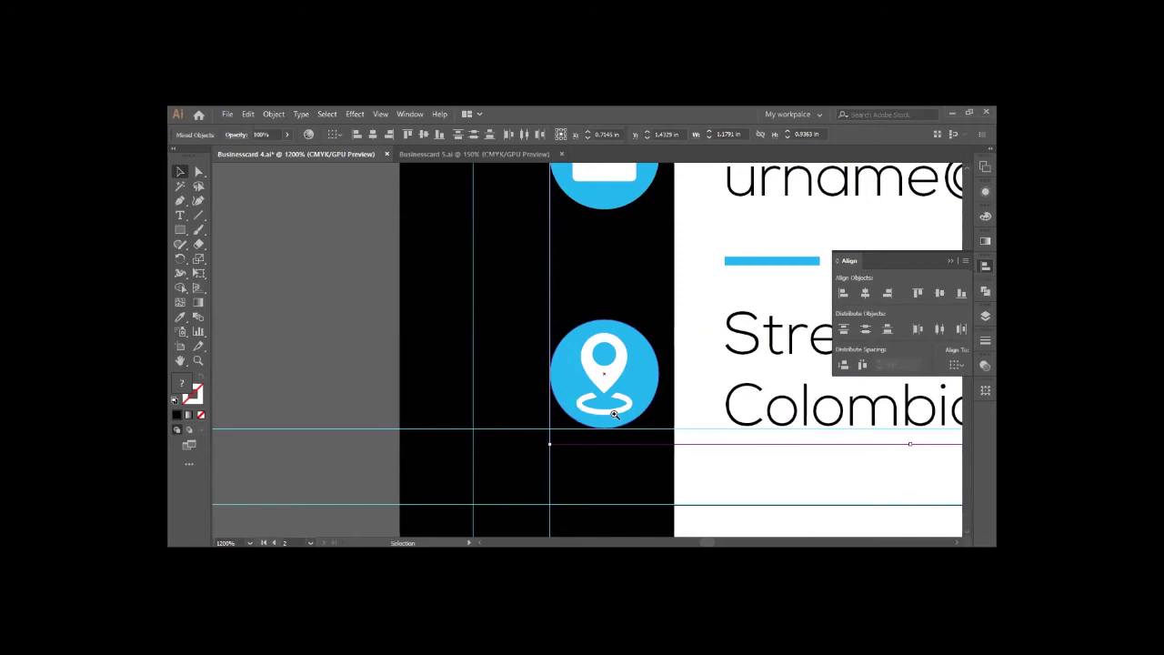
Step: Inspect the location icon's edges against the inner margin guides up close, and the contact block's placement on the whole front card
click(614, 415)
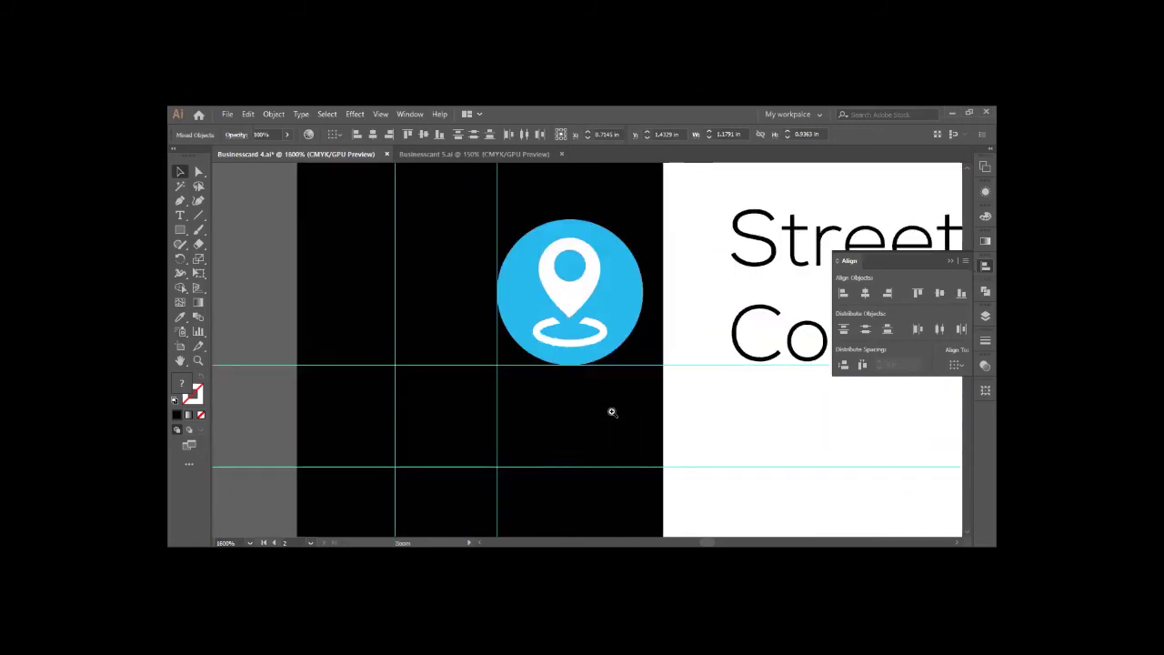
alt+click(564, 375)
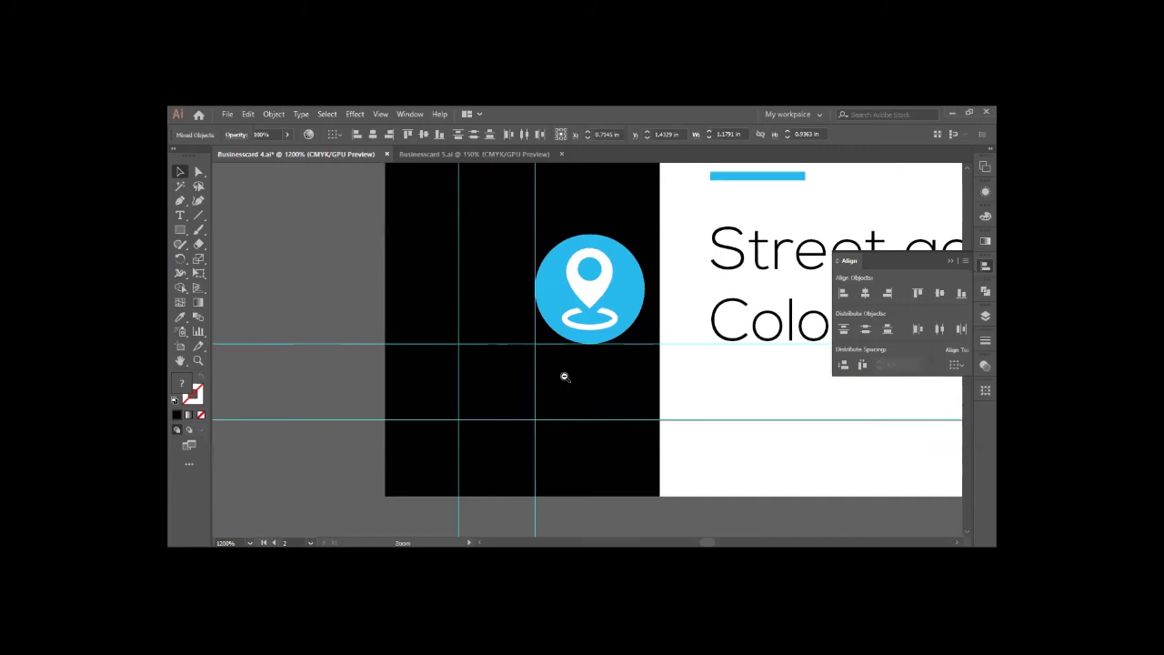
alt+click(563, 376)
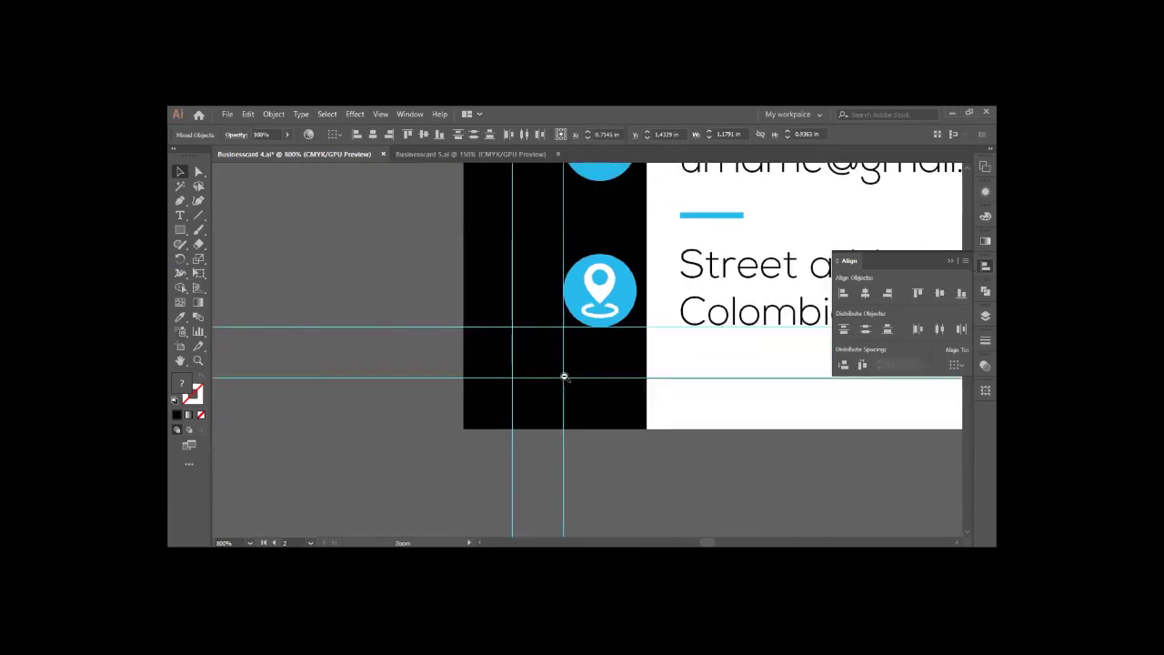
alt+click(564, 376)
alt+click(564, 375)
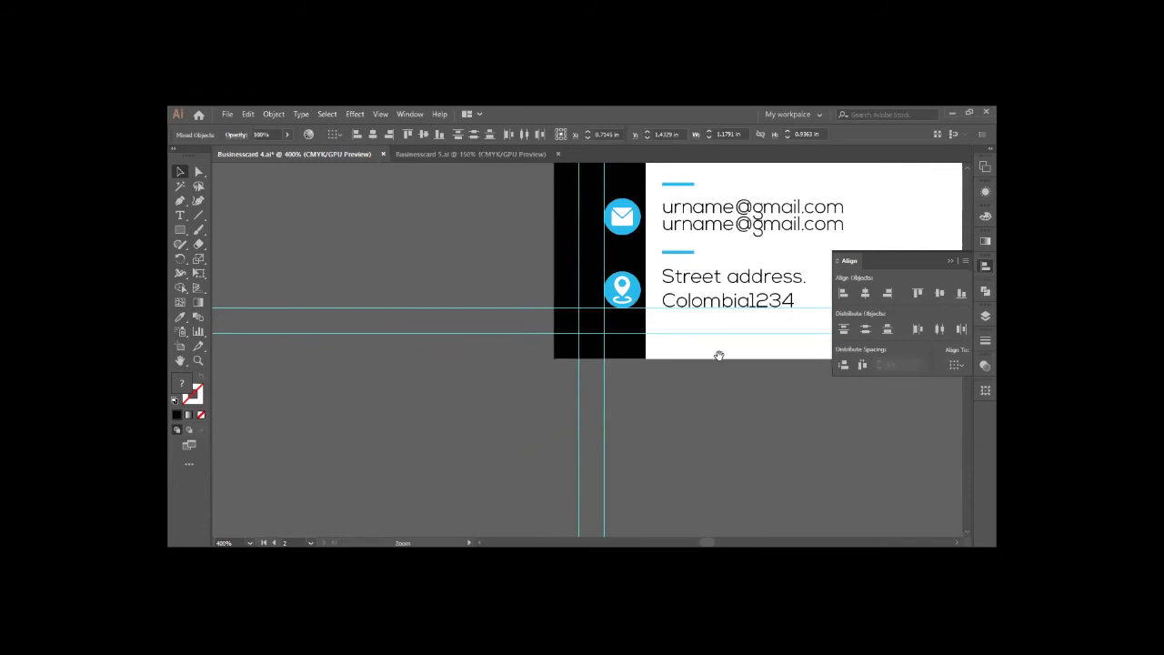
drag(597, 505, 575, 533)
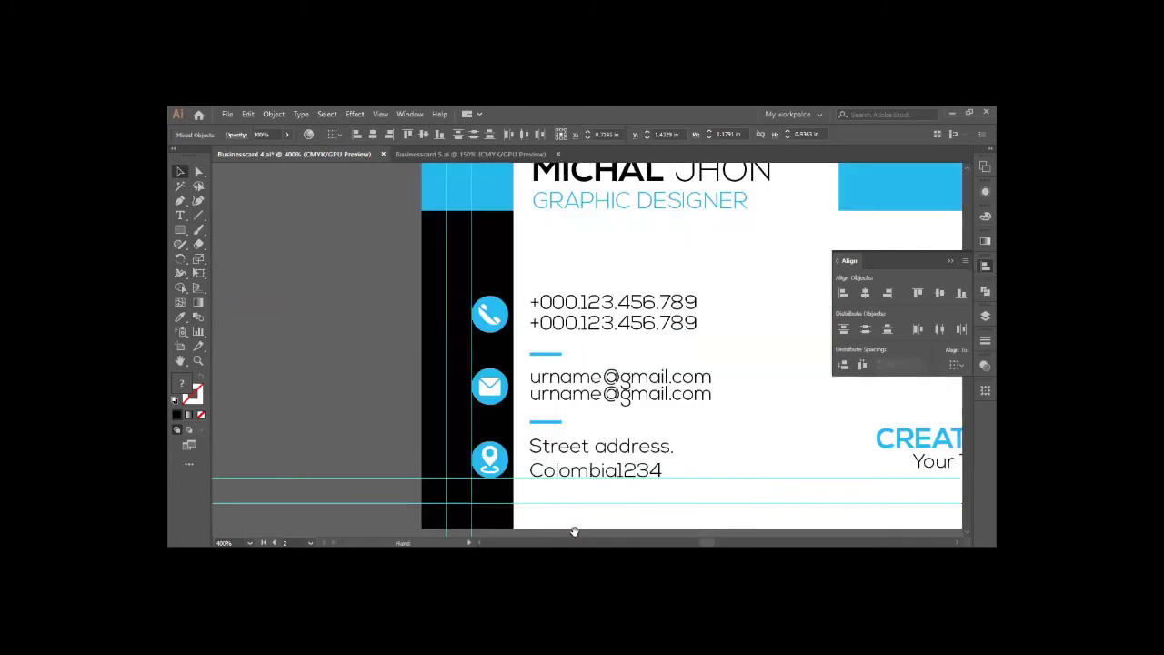
alt+click(564, 462)
alt+click(564, 462)
scroll(563, 469, down, 1)
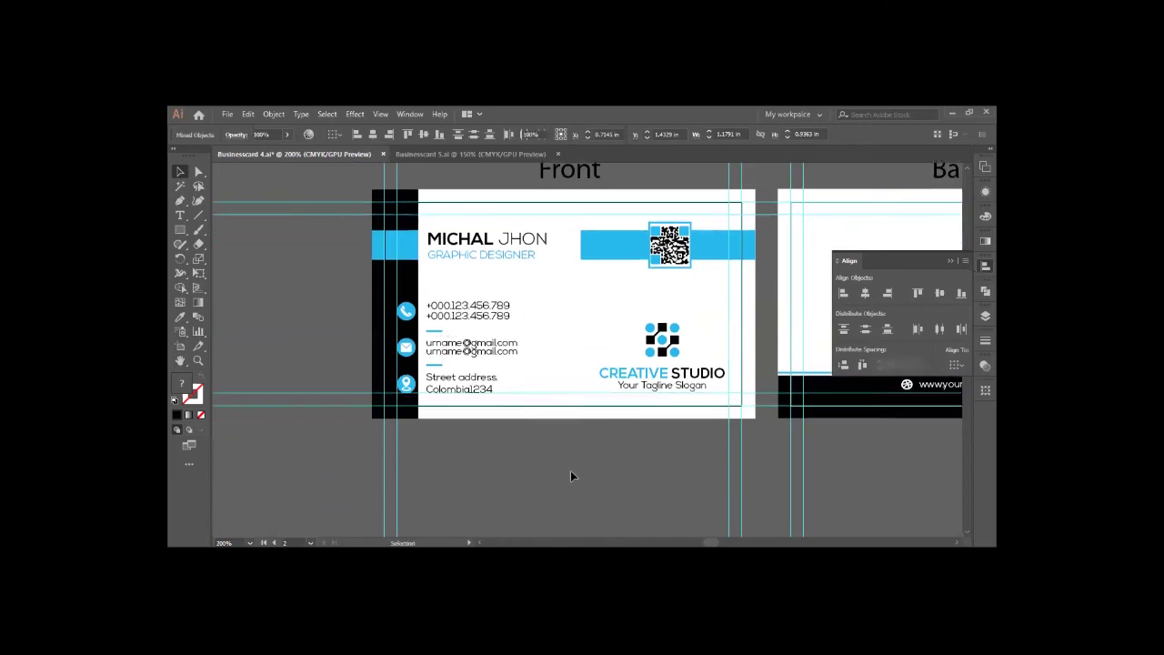
click(573, 475)
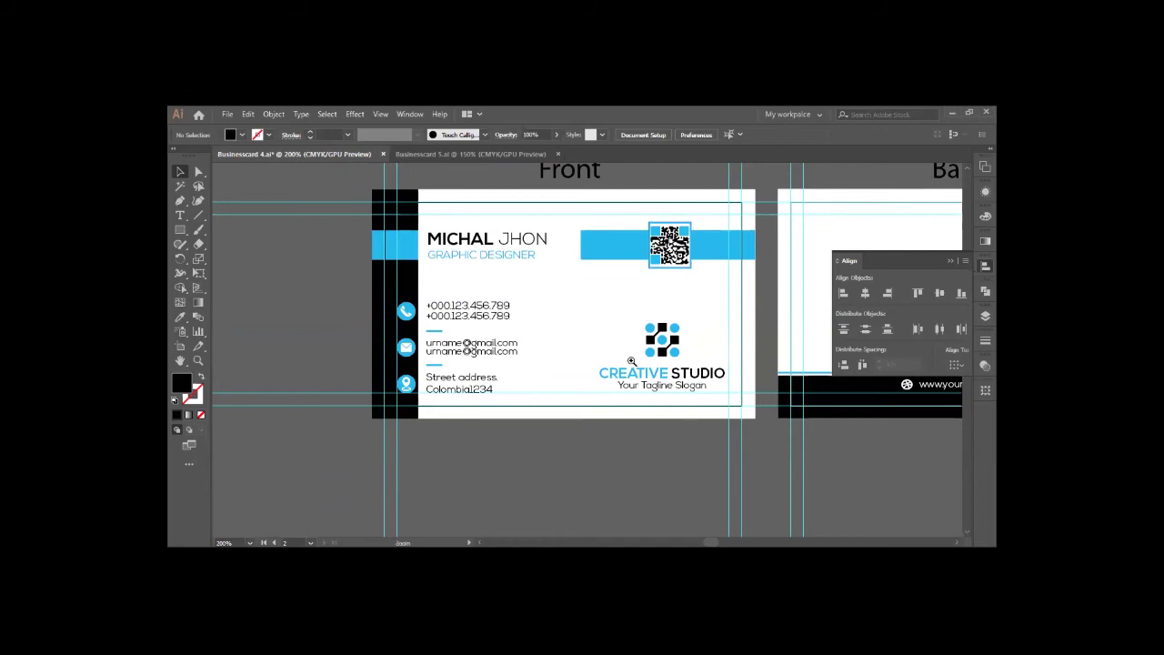
Step: Examine the QR code's spacing above and below inside its blue frame on the front card
key(ctrl+equal)
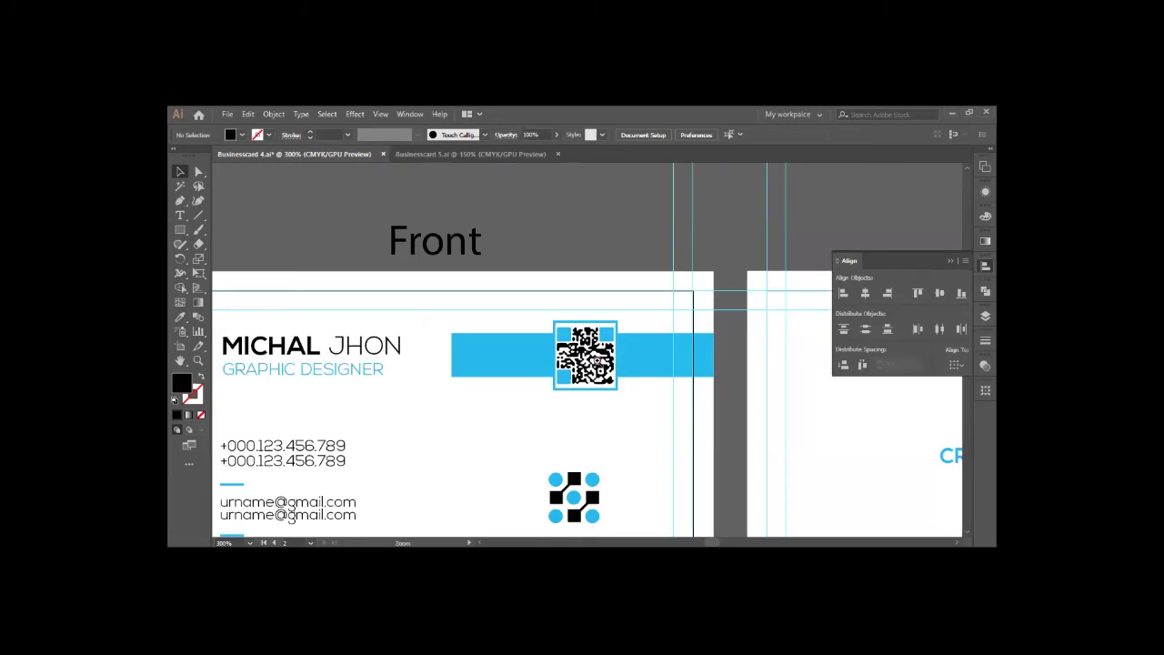
key(ctrl+equal)
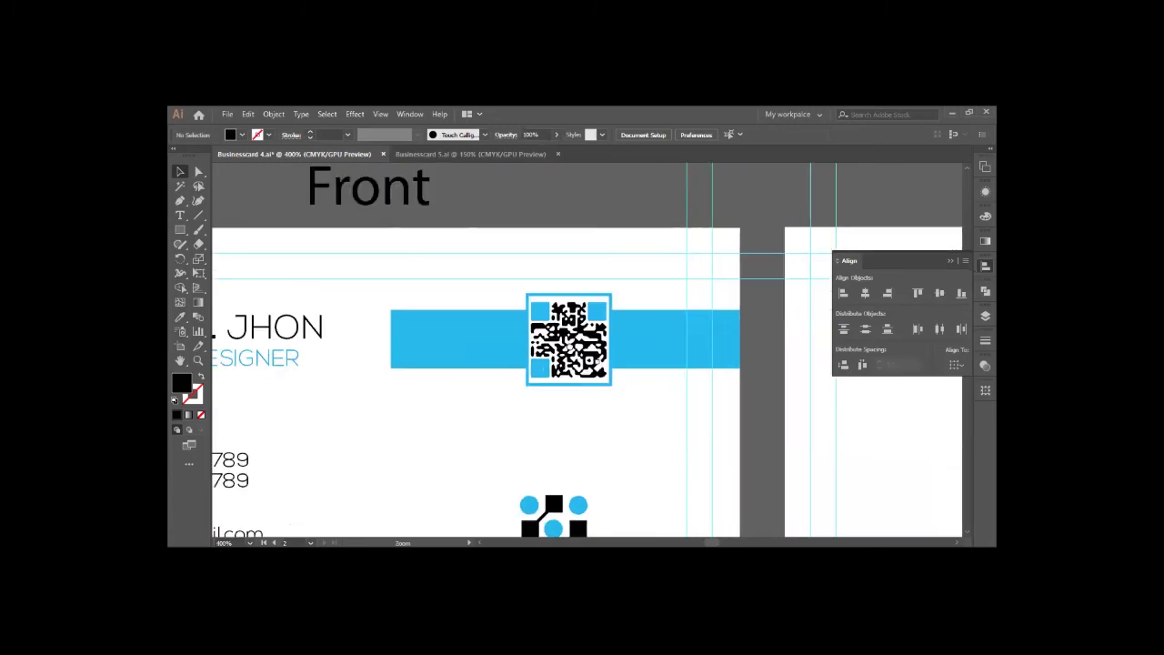
key(ctrl+equal)
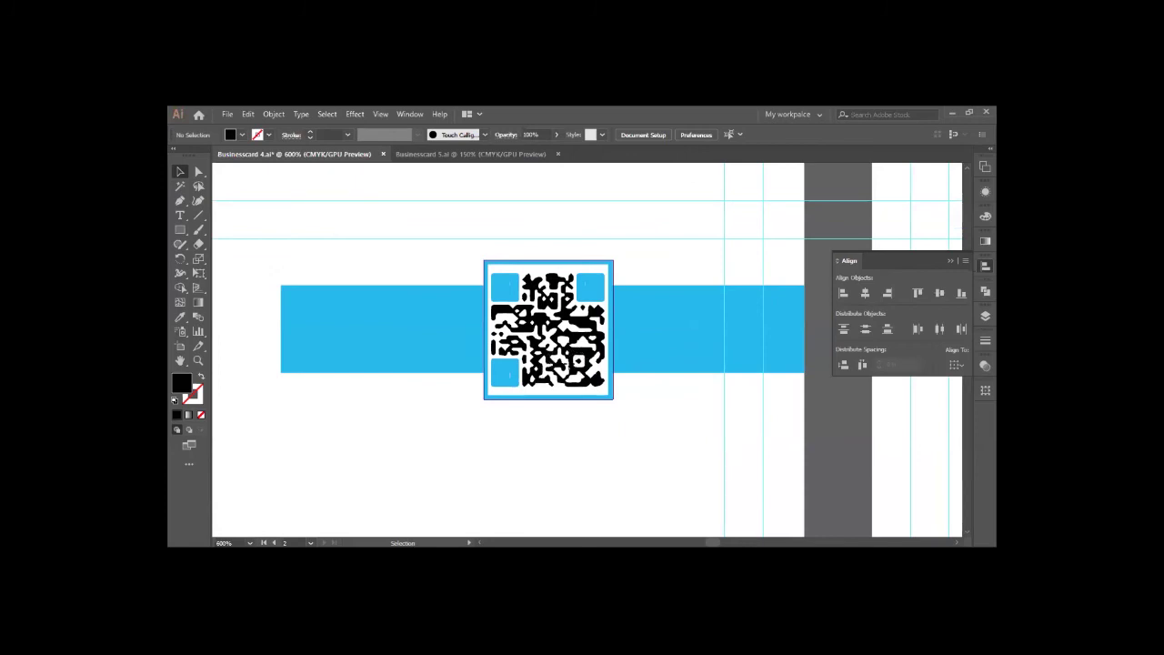
click(573, 373)
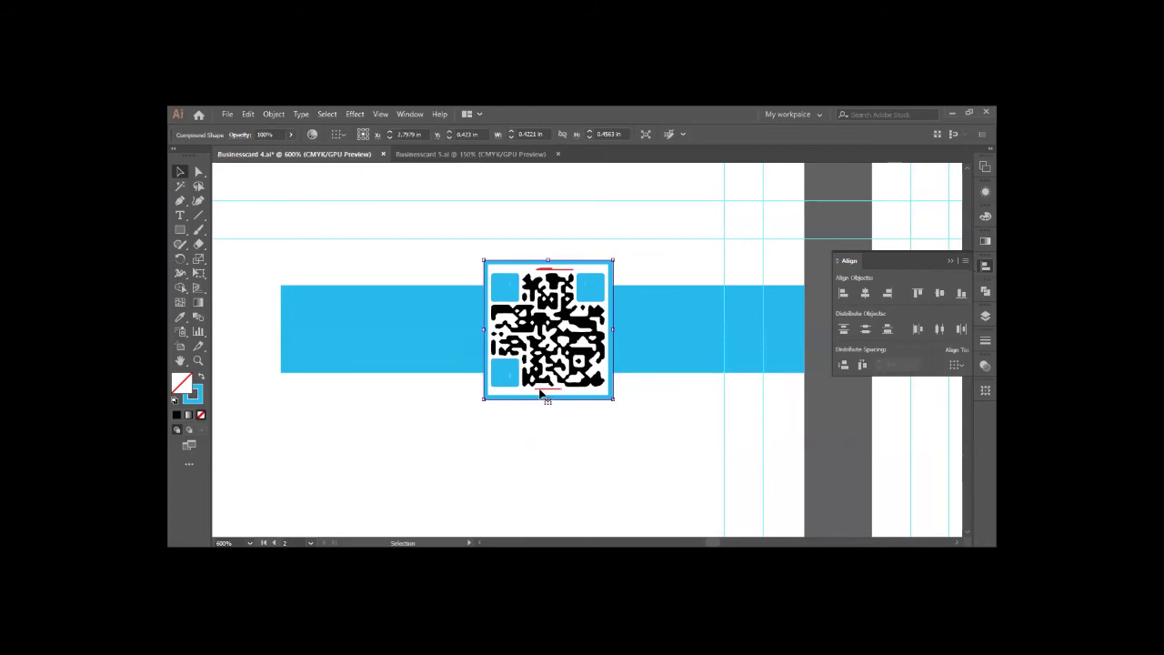
click(537, 436)
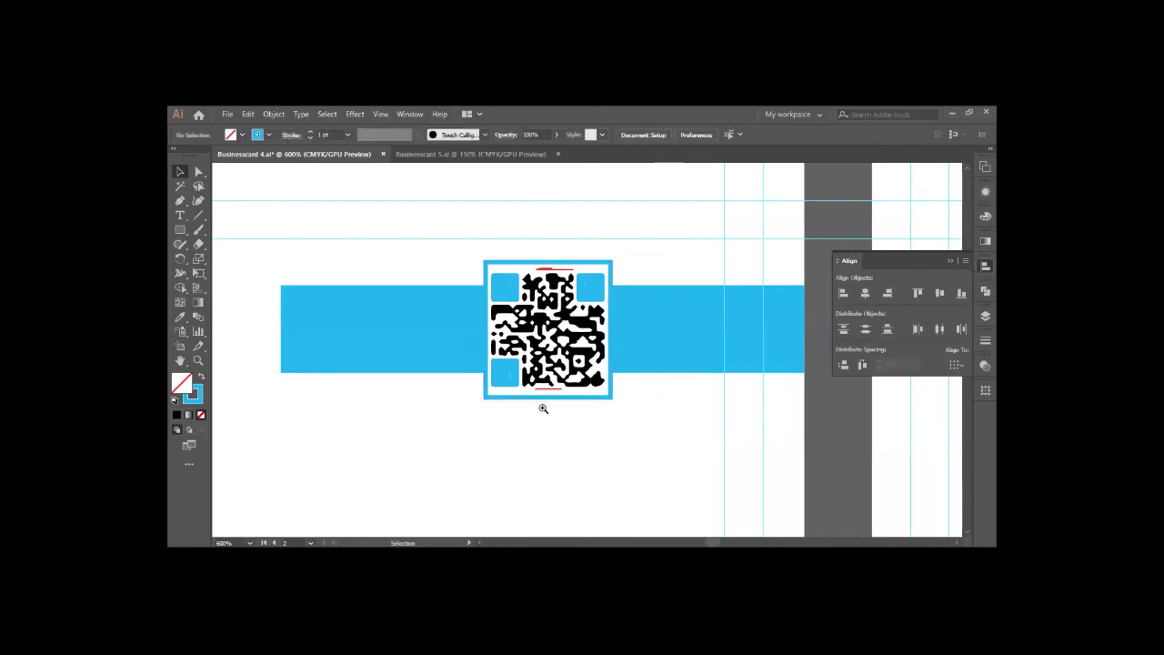
scroll(543, 408, up, 2)
drag(554, 354, 523, 454)
Step: Move the blue frame off the QR code to check that they are separate objects, and undo the move
click(536, 329)
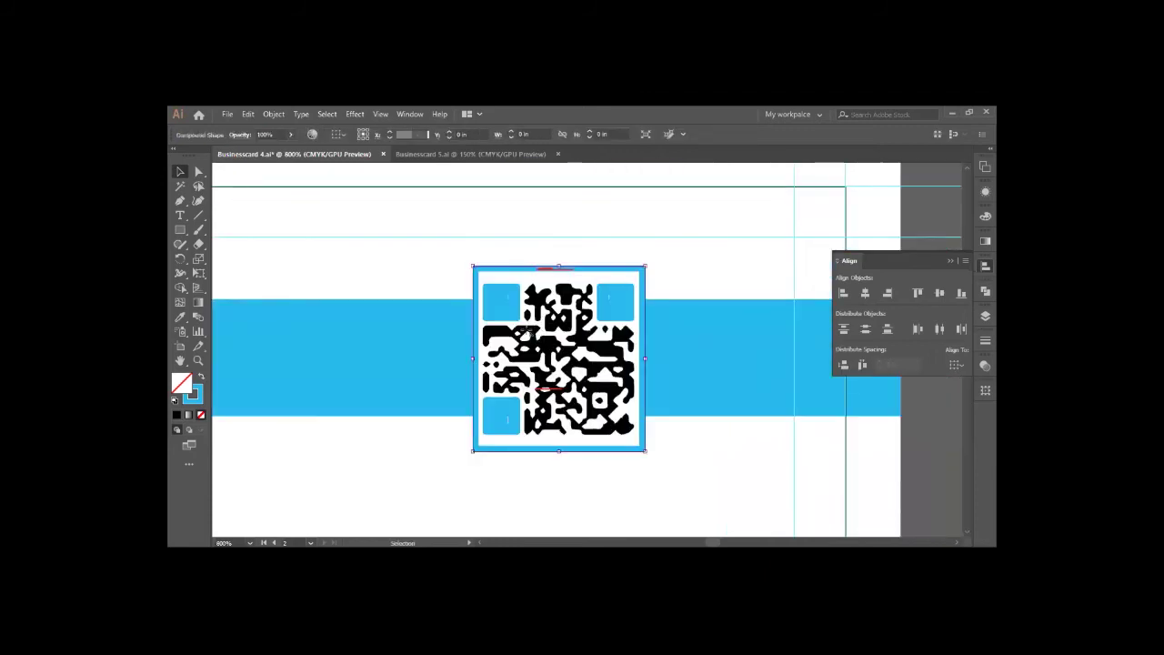
drag(500, 337, 411, 351)
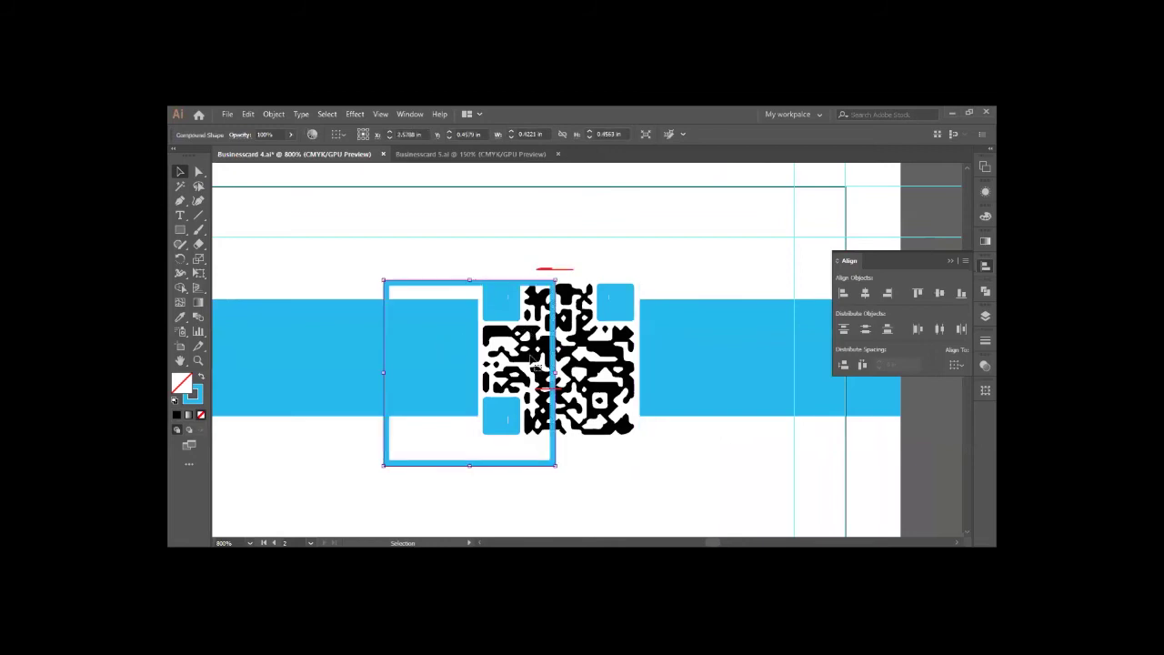
click(601, 371)
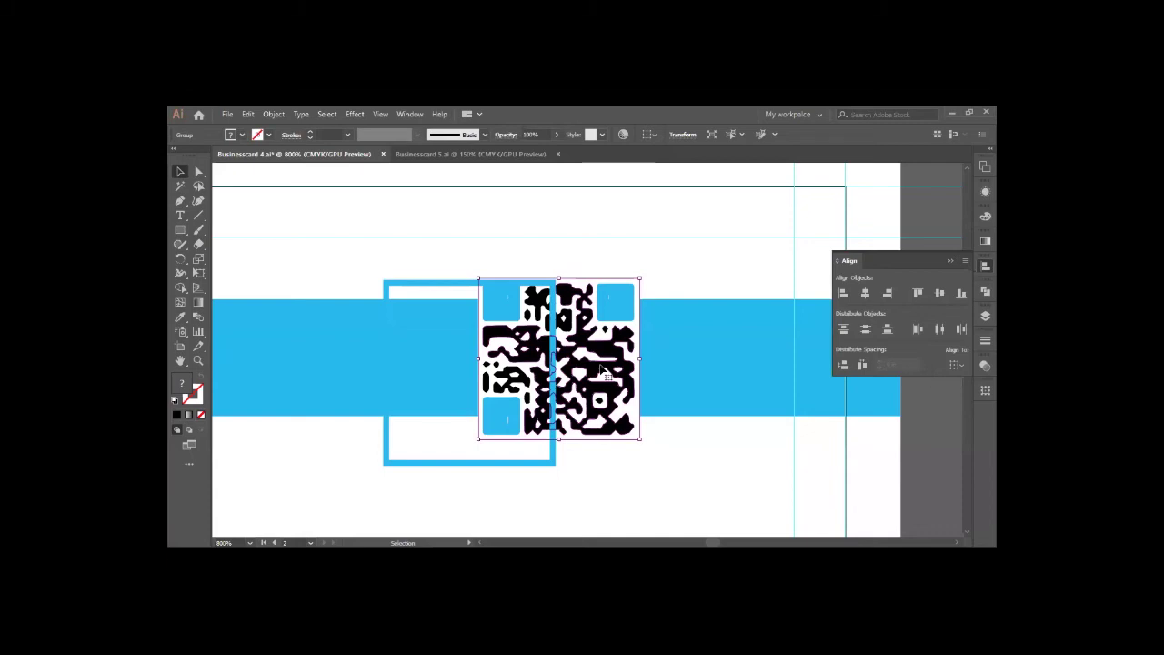
key(ctrl+z)
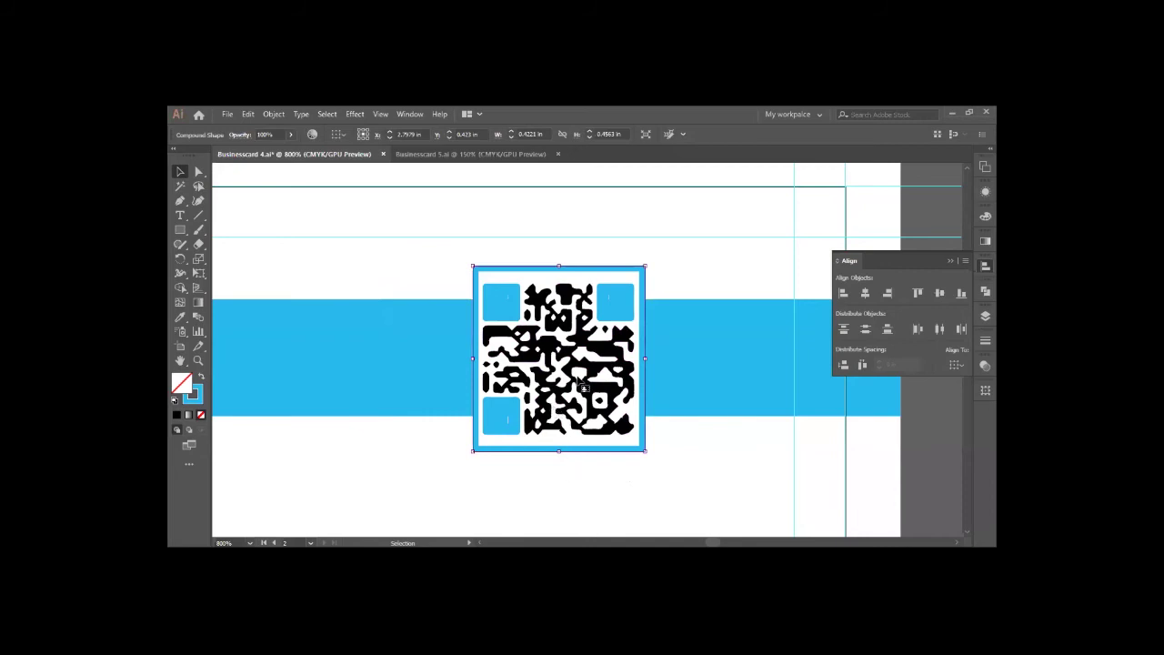
Step: Select the QR code group together with its blue frame in Outline view, and return to the colour preview
key(a)
key(ctrl+y)
key(v)
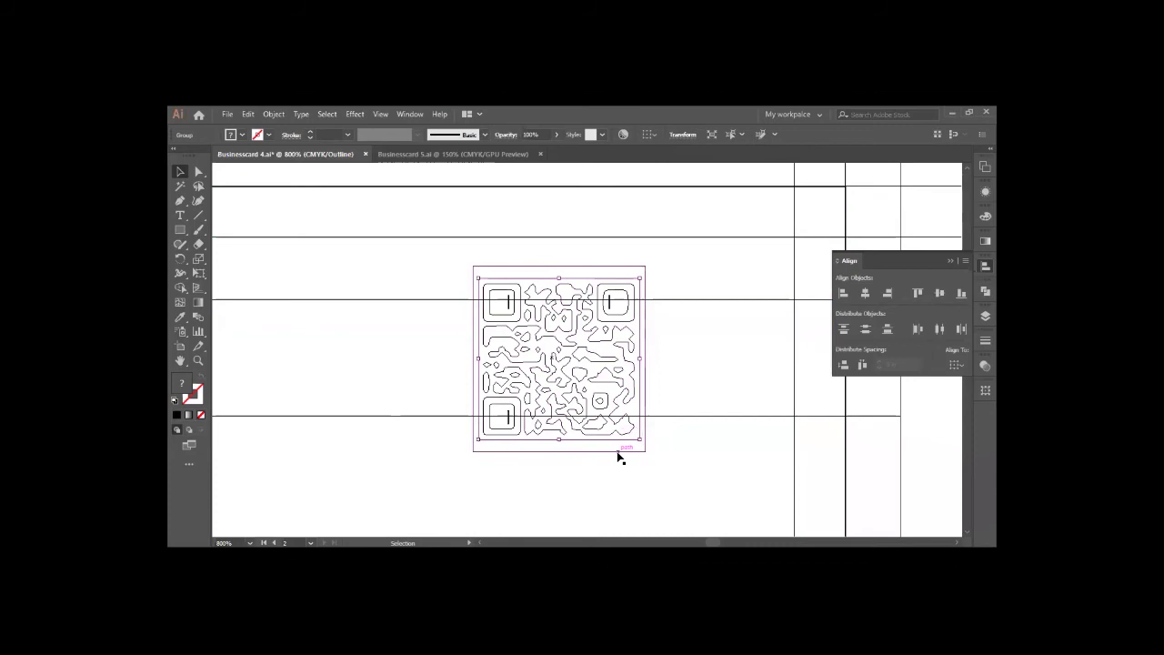
key(a)
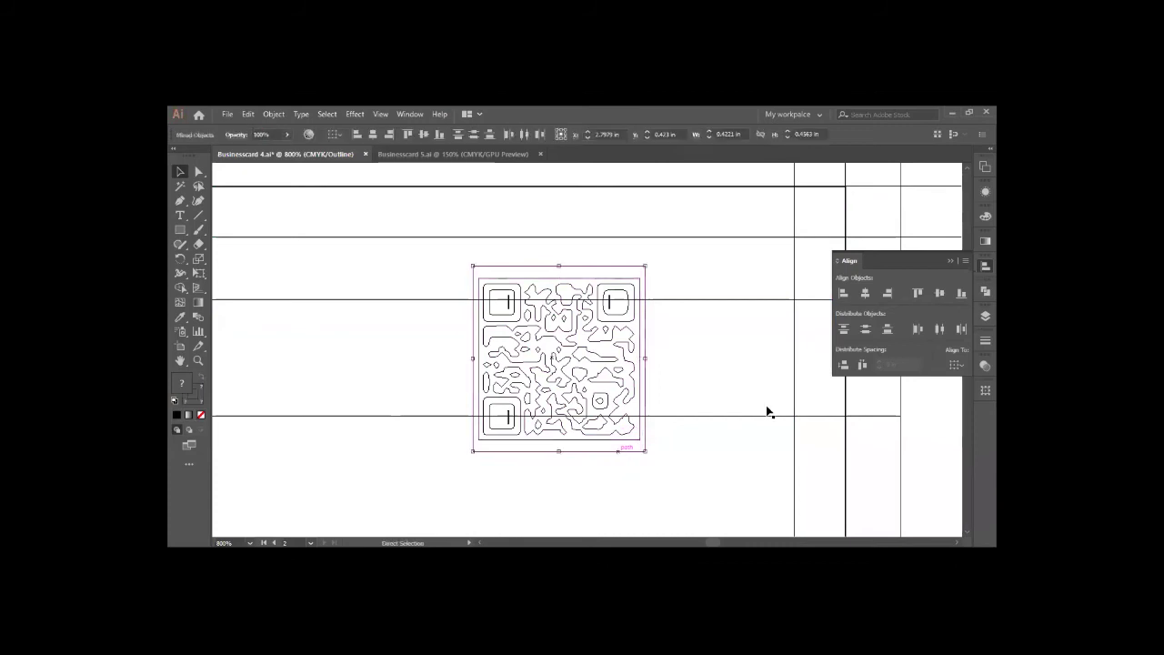
key(ctrl+y)
key(v)
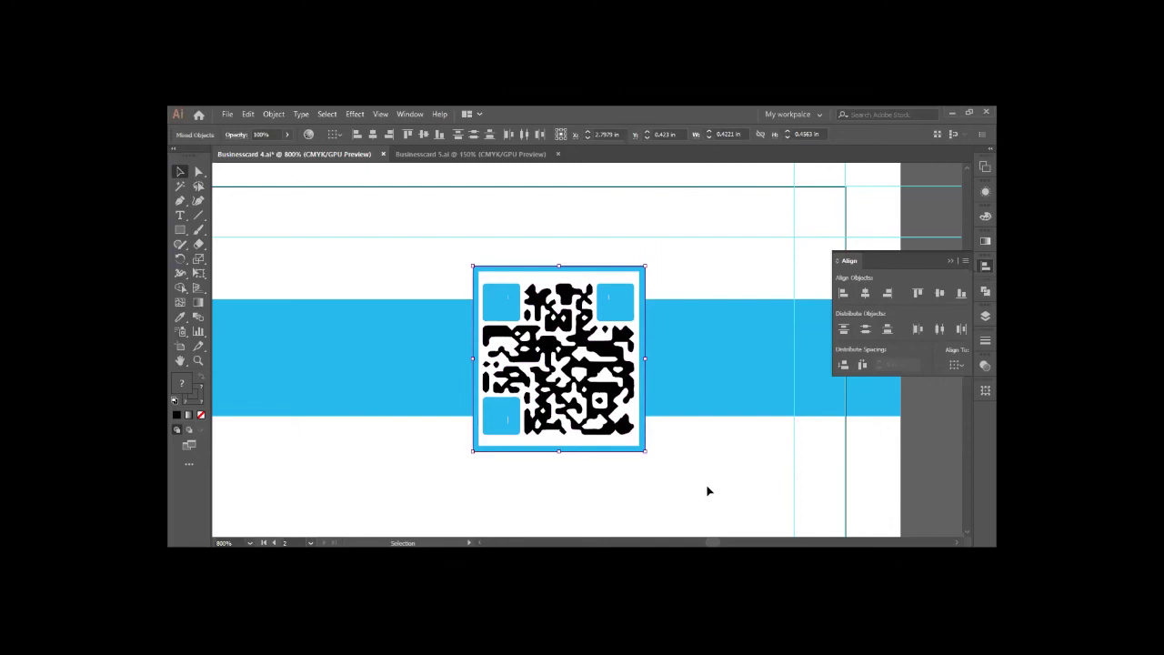
Step: Try reducing the blue QR frame's height evenly from top and bottom to about 0.42 in, and undo the resize
key(ctrl+shift+a)
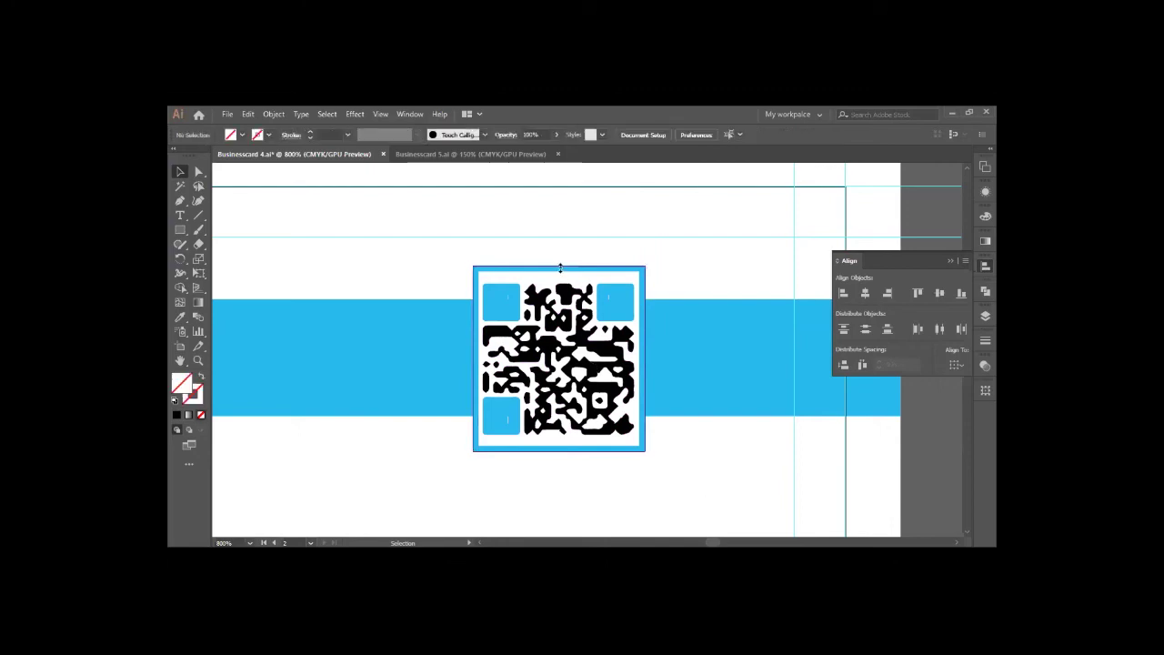
drag(559, 267, 559, 272)
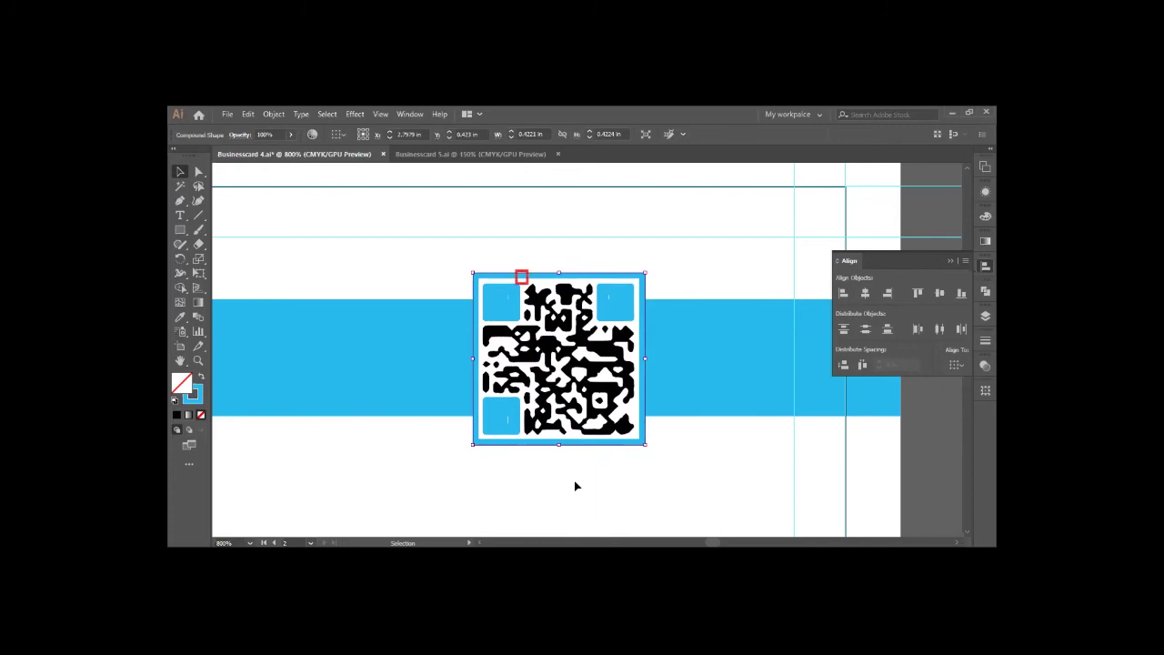
key(a)
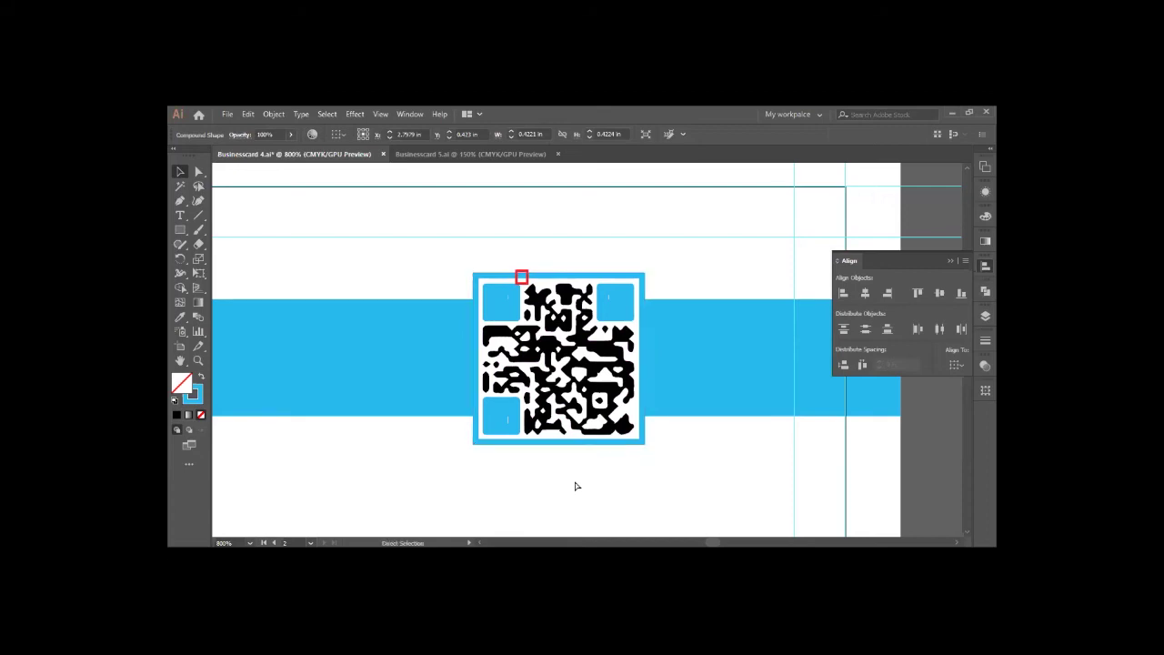
key(v)
key(ctrl+z)
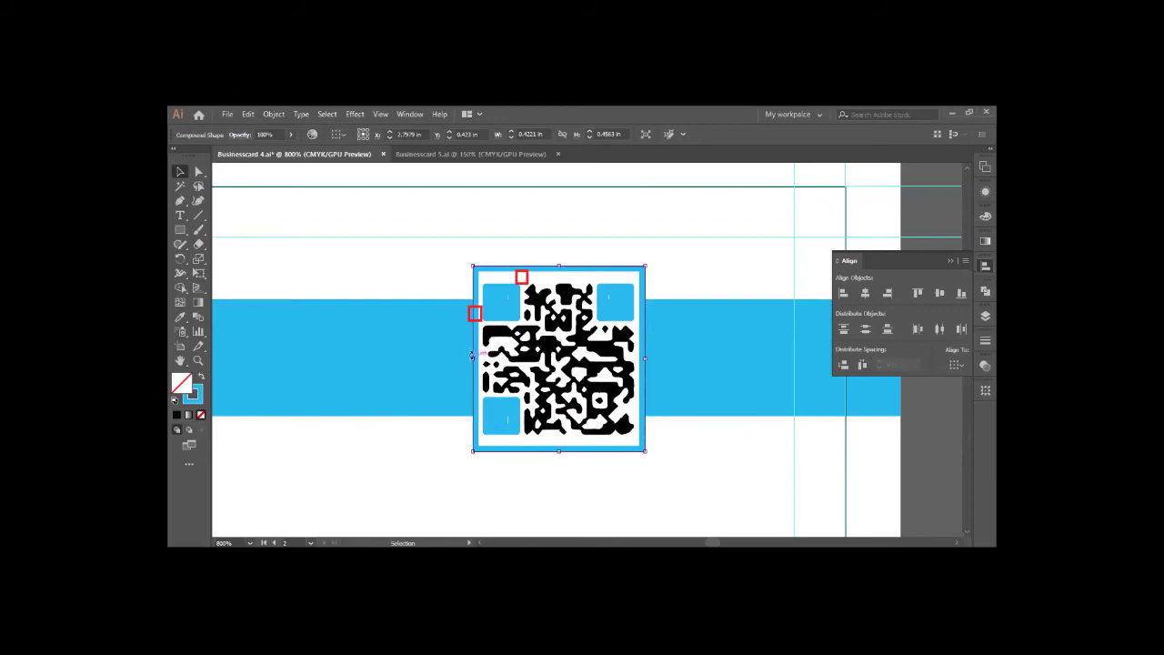
Step: Try widening the blue QR frame evenly on both sides to about 0.45 in, inspect its edges over the band, and undo it
drag(471, 359, 466, 358)
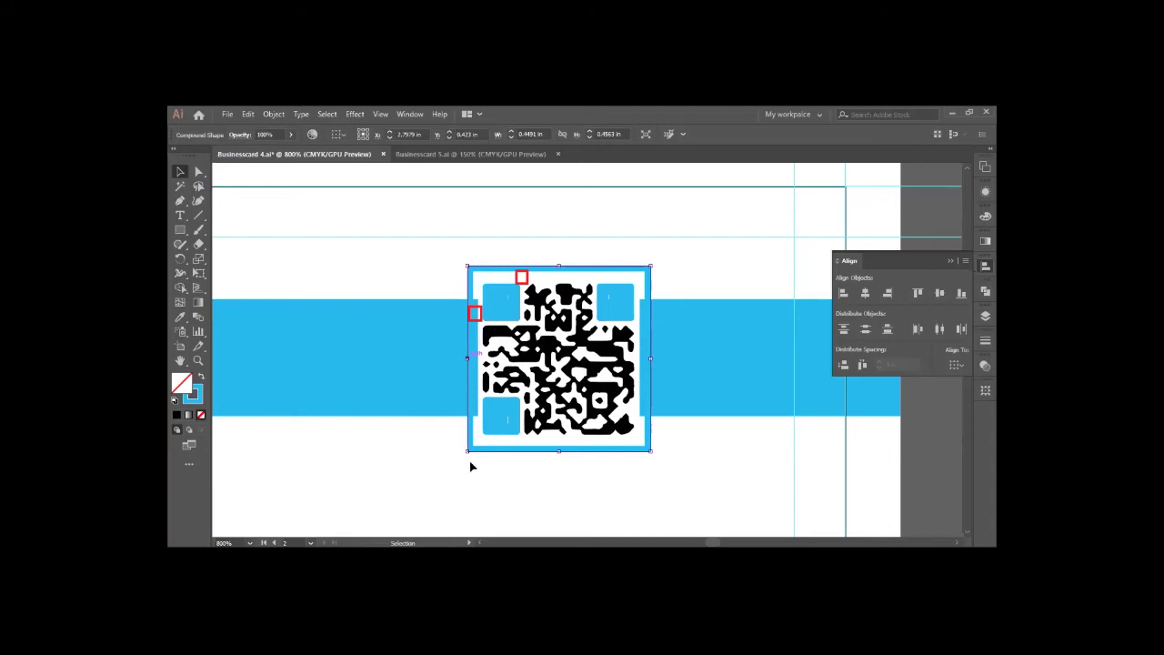
key(ctrl+plus)
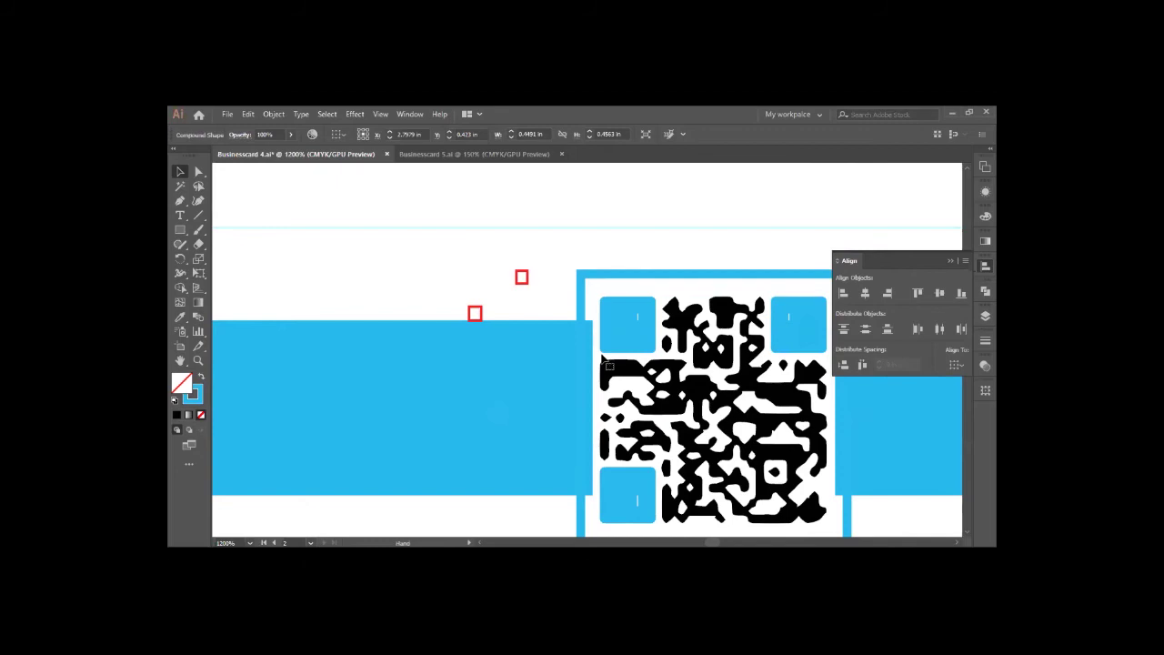
click(602, 355)
key(ctrl+space)
ctrl+alt+click(602, 354)
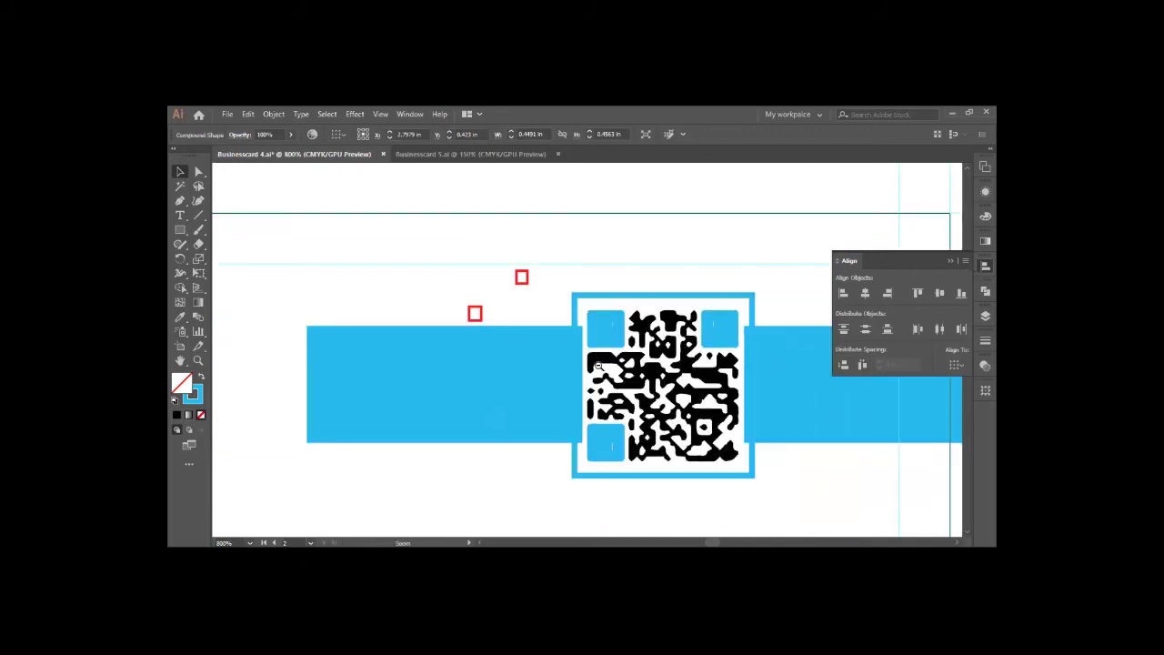
click(687, 435)
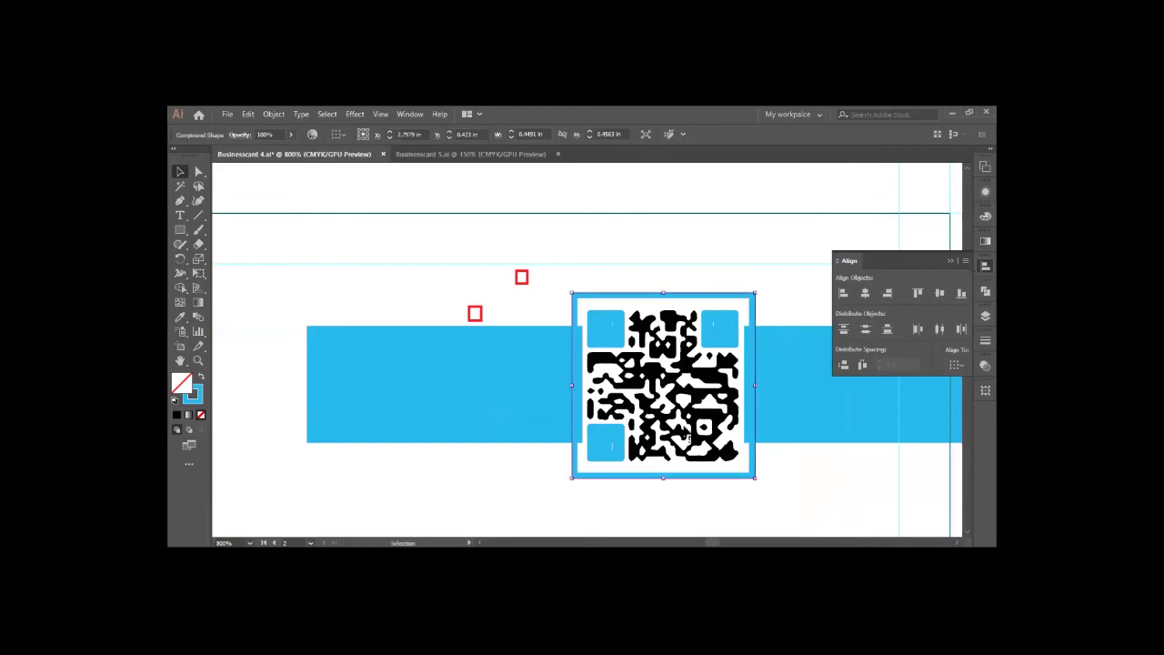
click(677, 504)
key(ctrl+z)
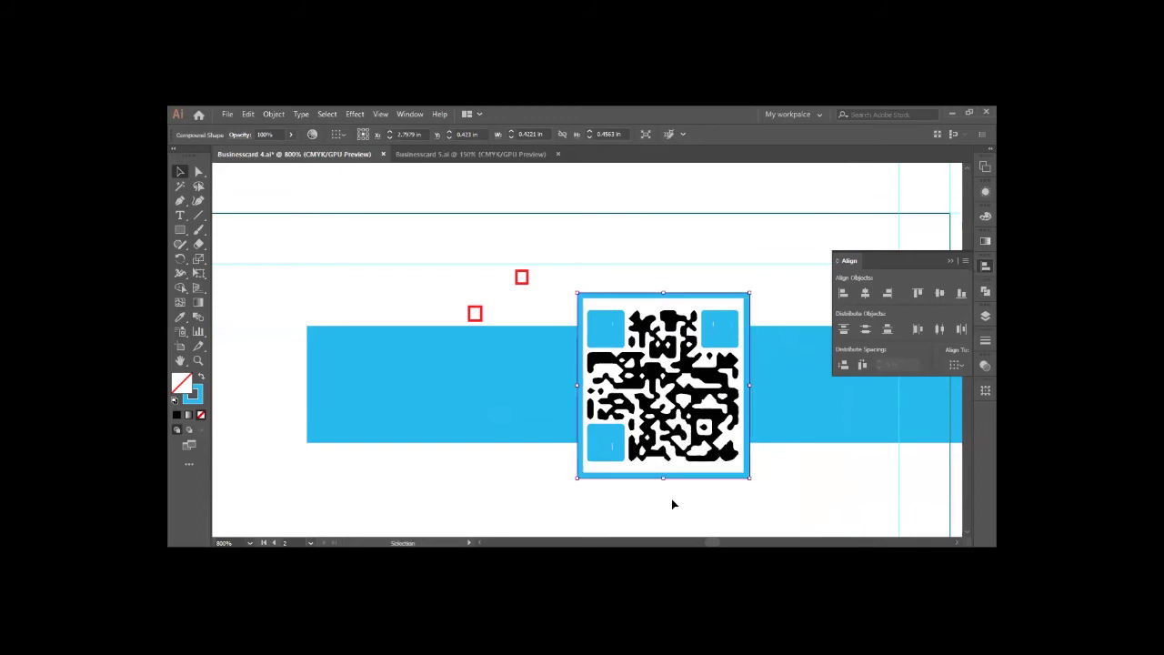
Step: Review the whole front card, try widening the blue QR frame evenly to about 0.47 in, and undo the resize
click(463, 482)
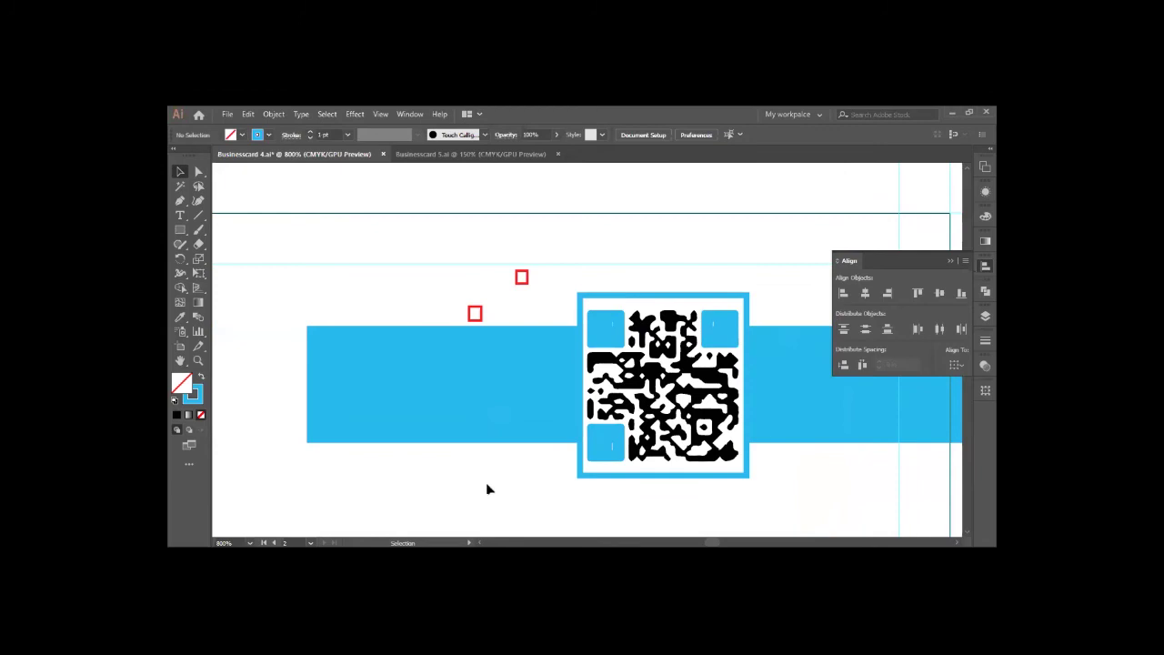
key(ctrl+0)
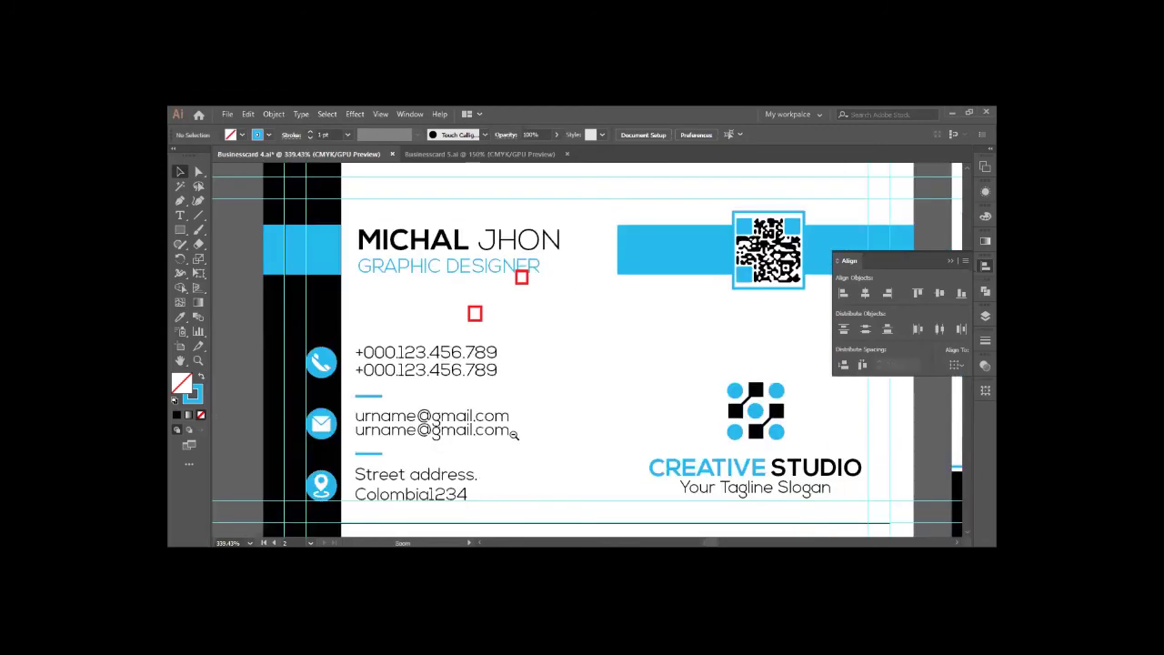
key(ctrl+minus)
key(ctrl+minus)
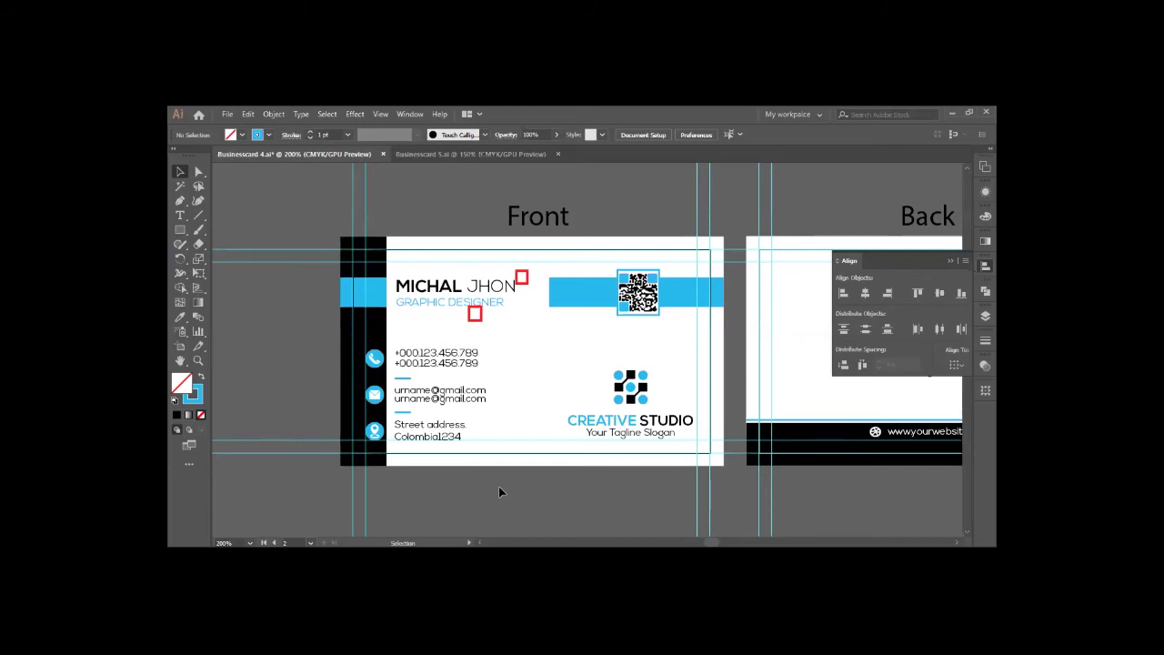
key(ctrl+space)
click(608, 340)
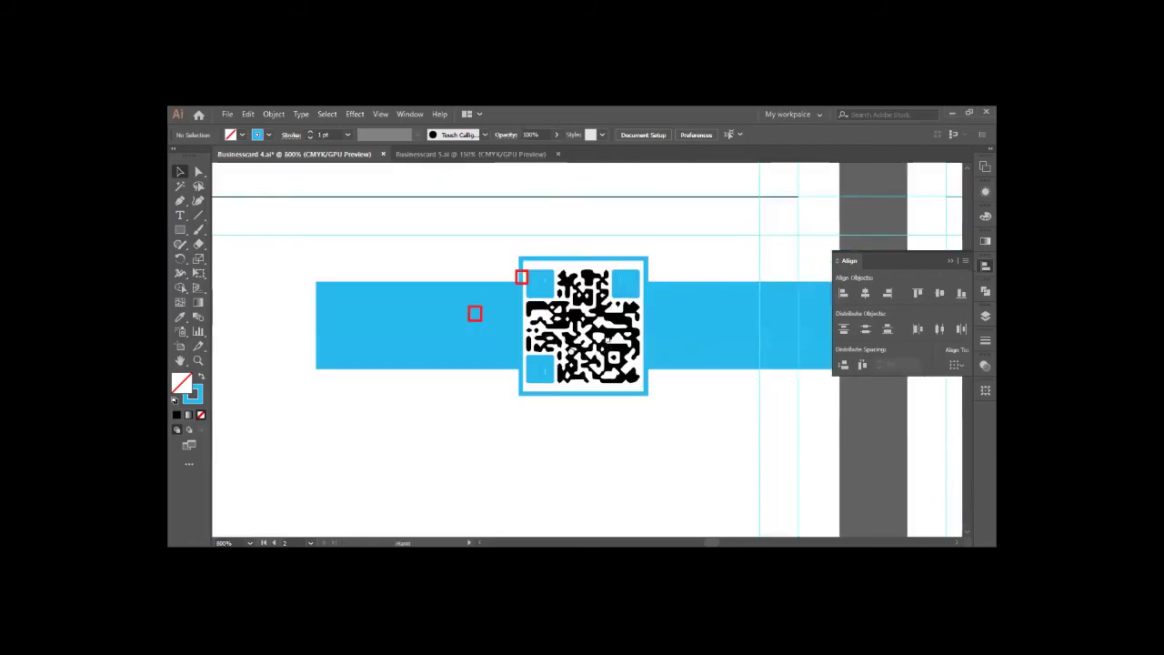
click(558, 400)
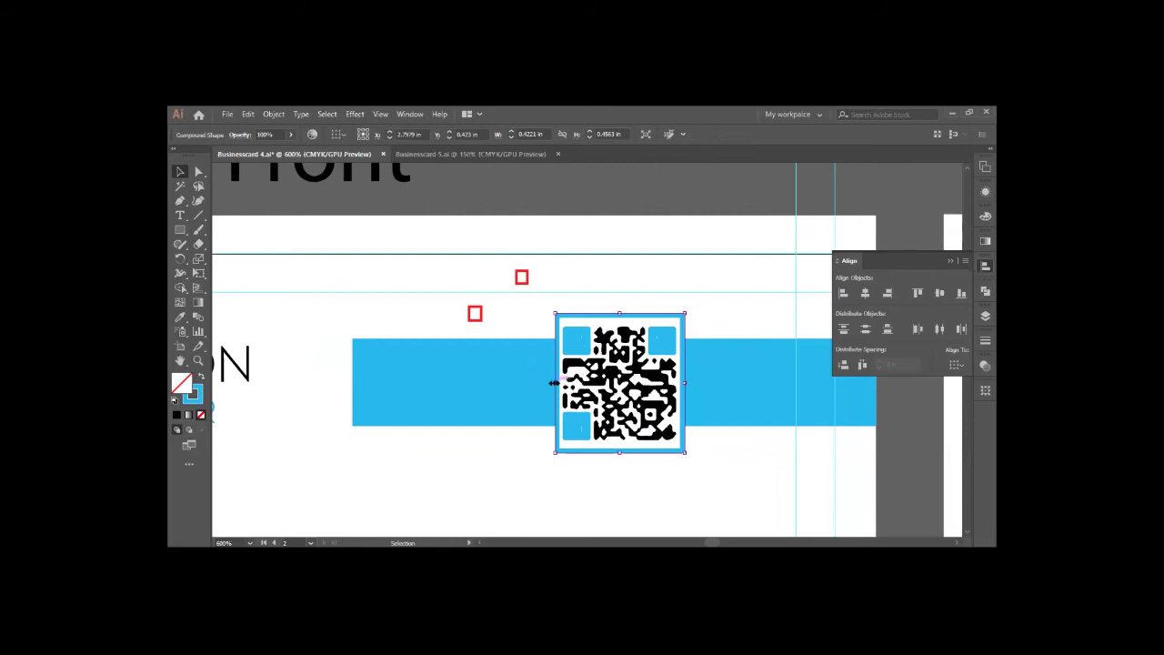
drag(553, 383, 565, 367)
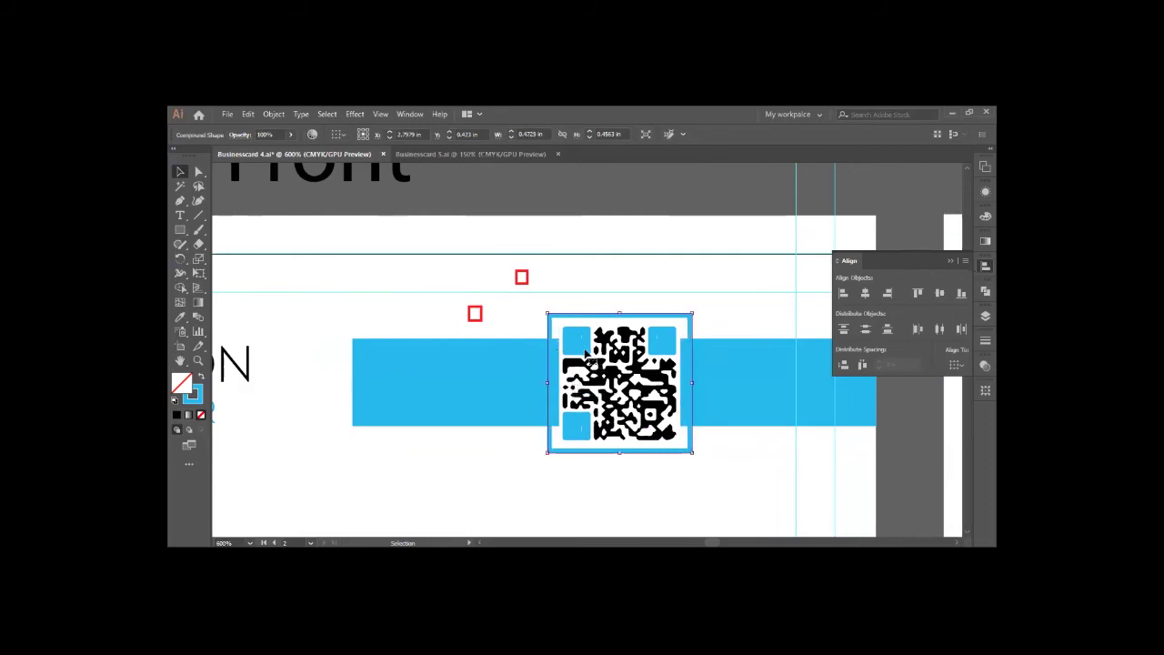
key(ctrl+plus)
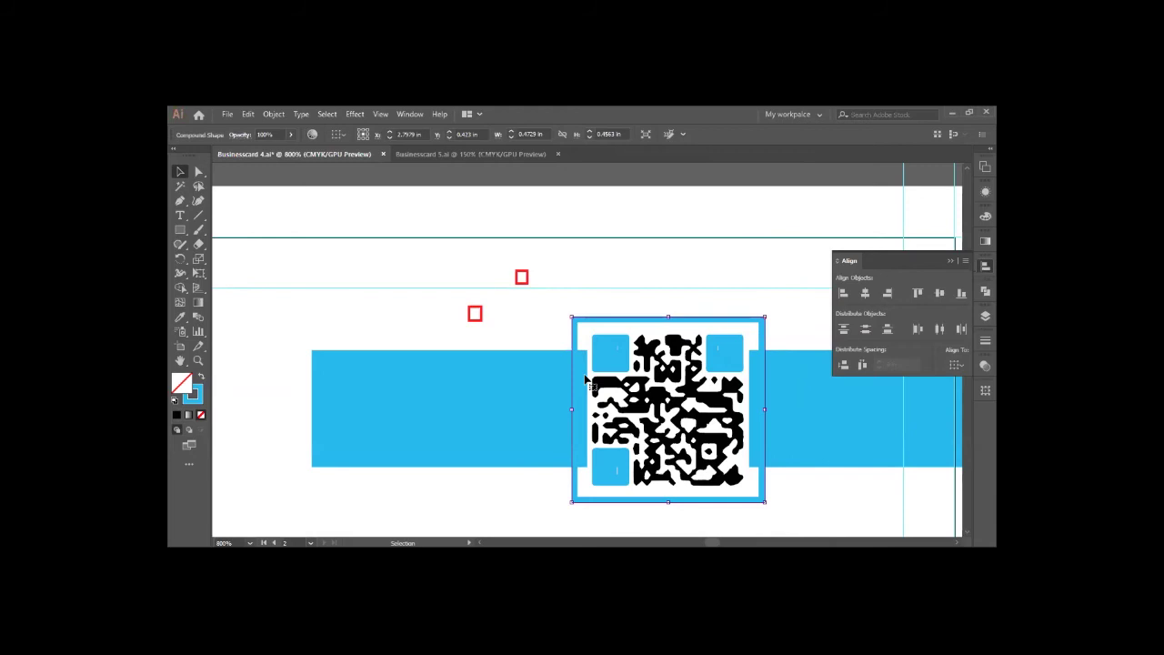
key(ctrl+z)
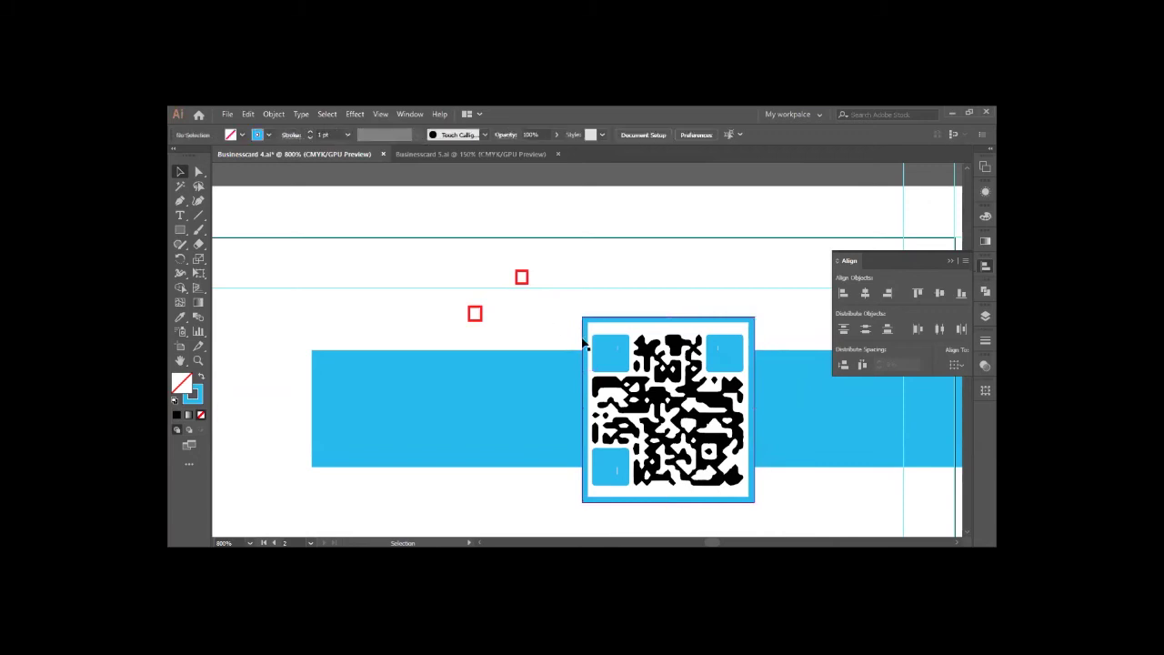
Step: Give the blue QR frame a white fill while keeping its blue stroke
click(585, 344)
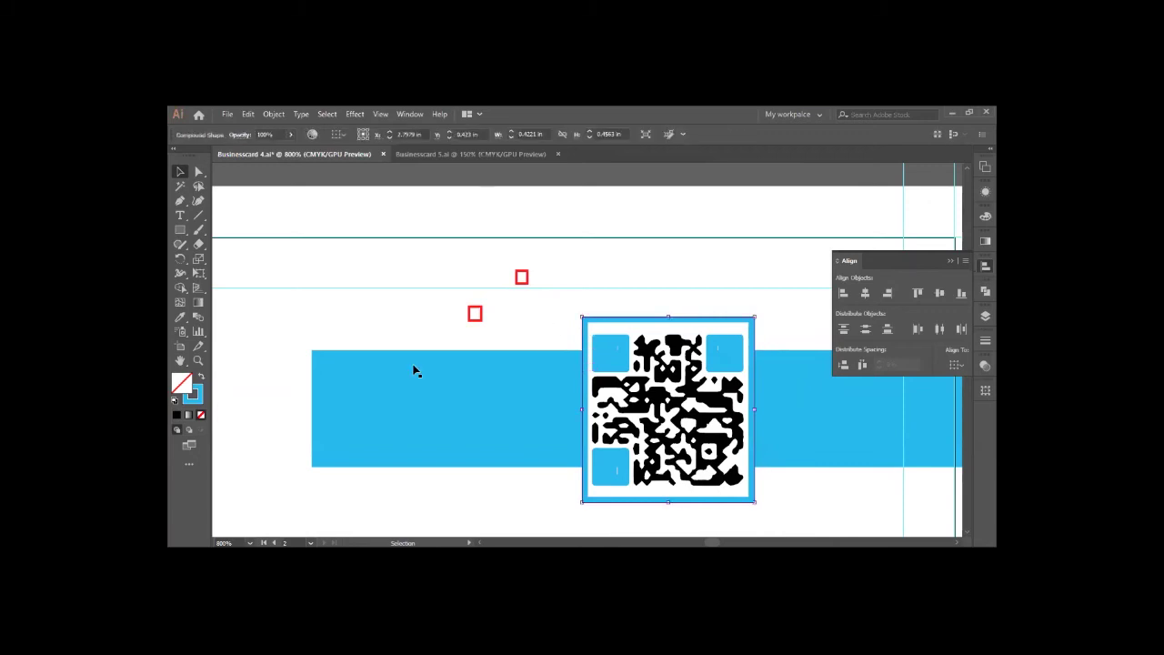
click(201, 378)
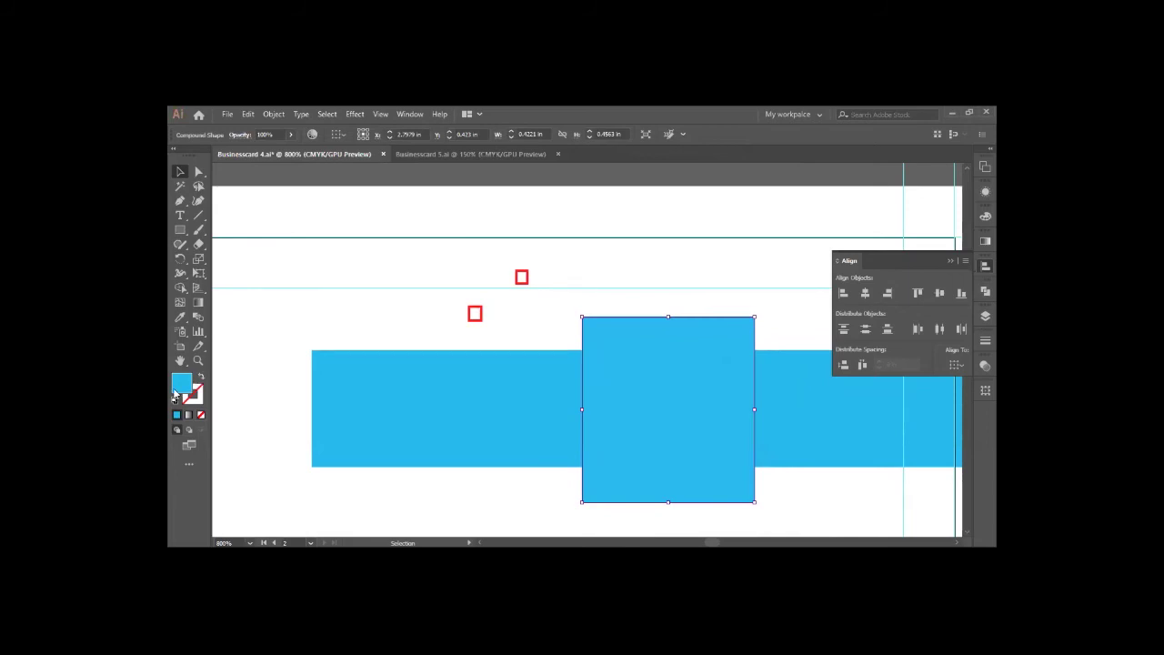
key(shift+x)
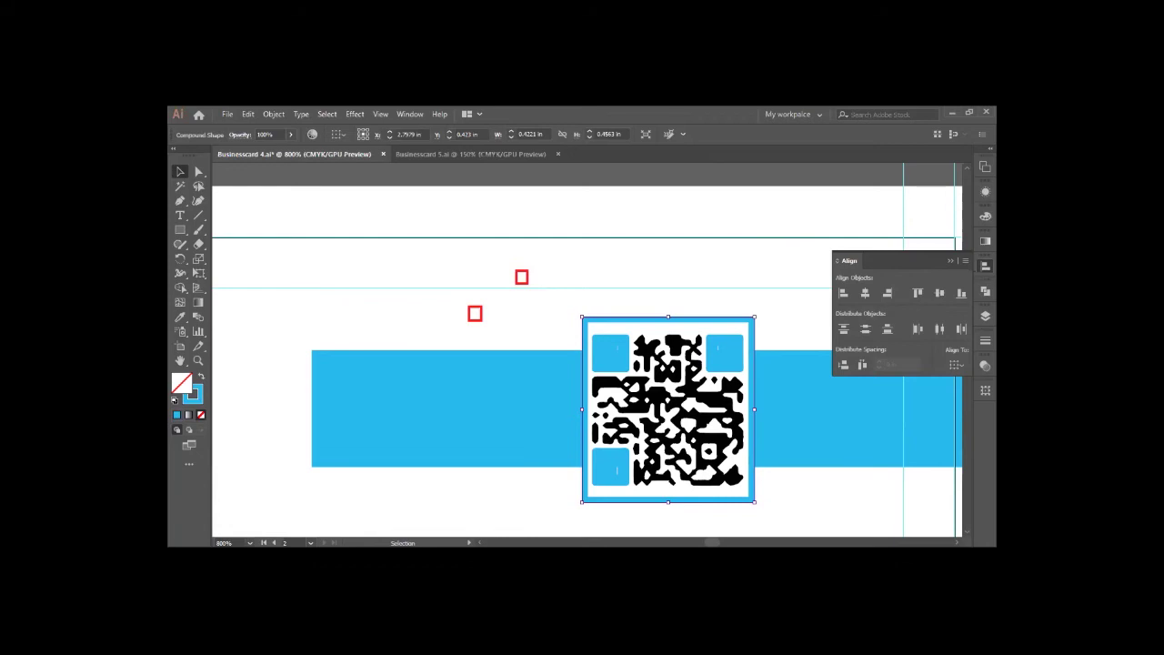
key(F6)
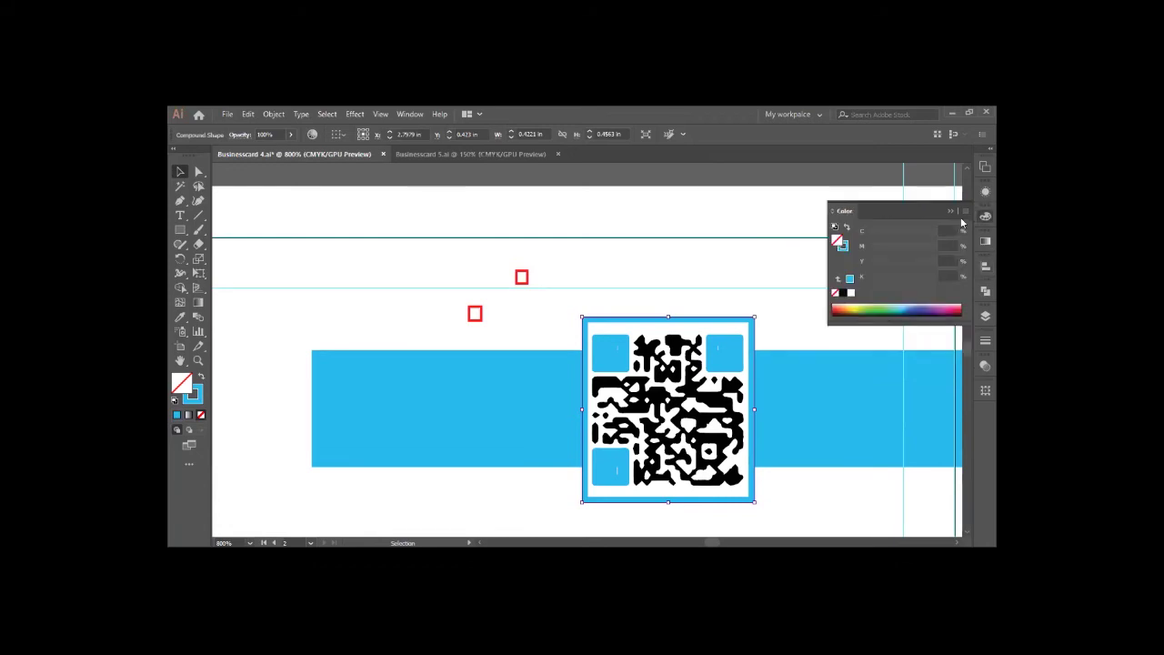
click(851, 293)
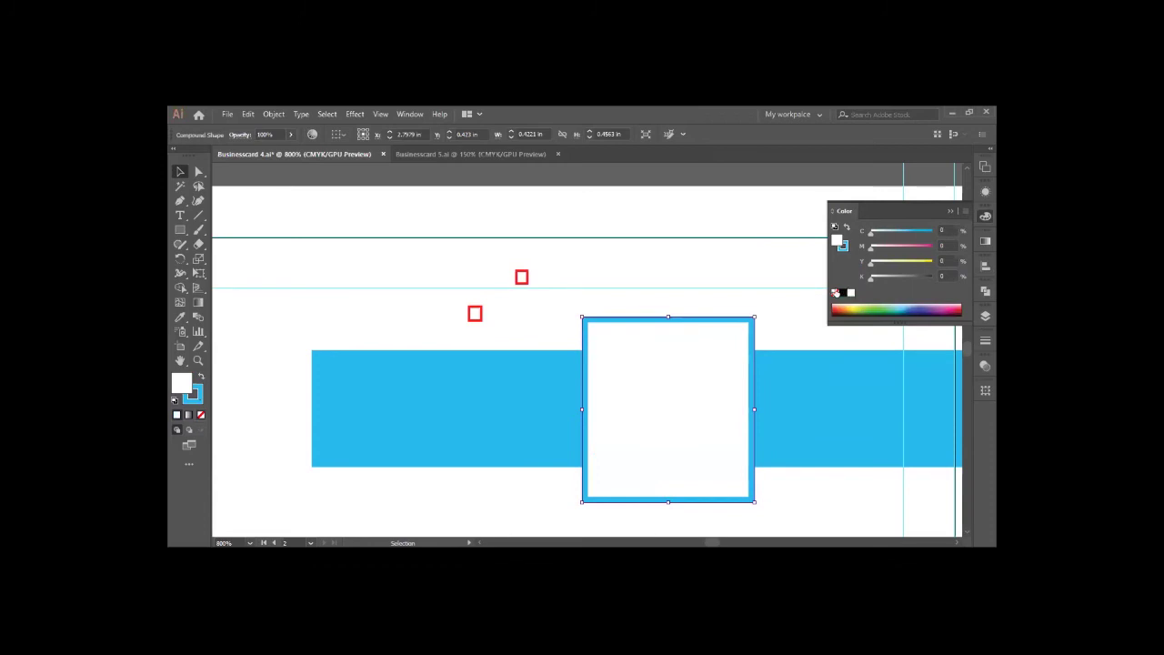
Step: Select the QR code group in Outline view, bring it in front of the white-filled frame, and return to the colour preview
key(a)
key(ctrl+y)
key(v)
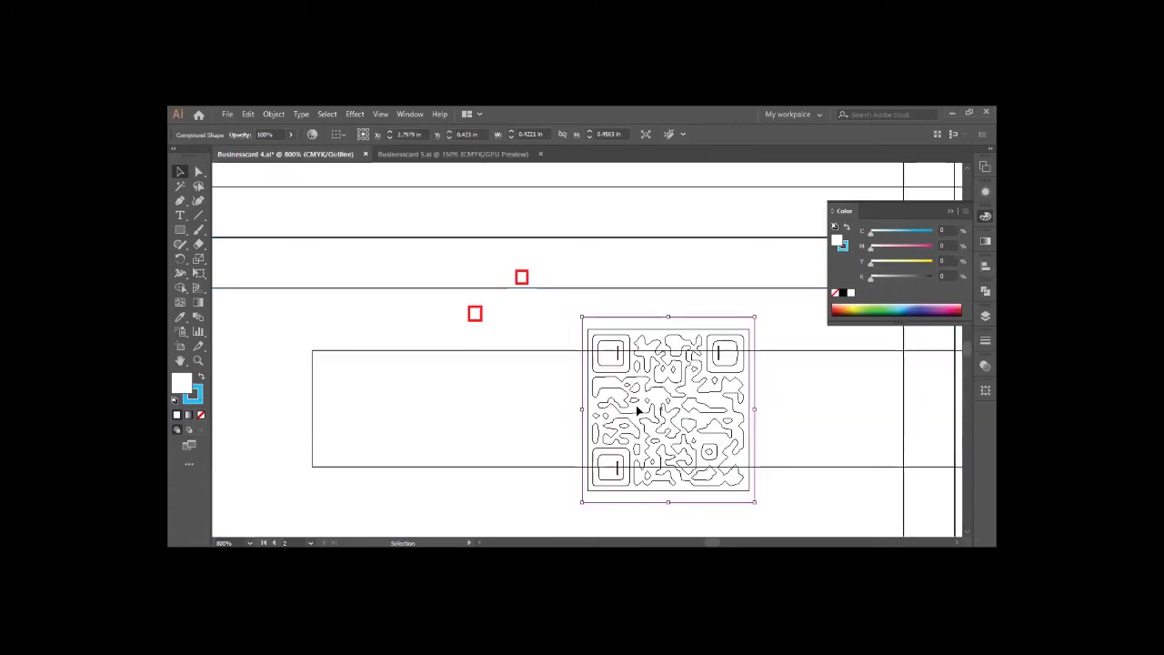
click(624, 400)
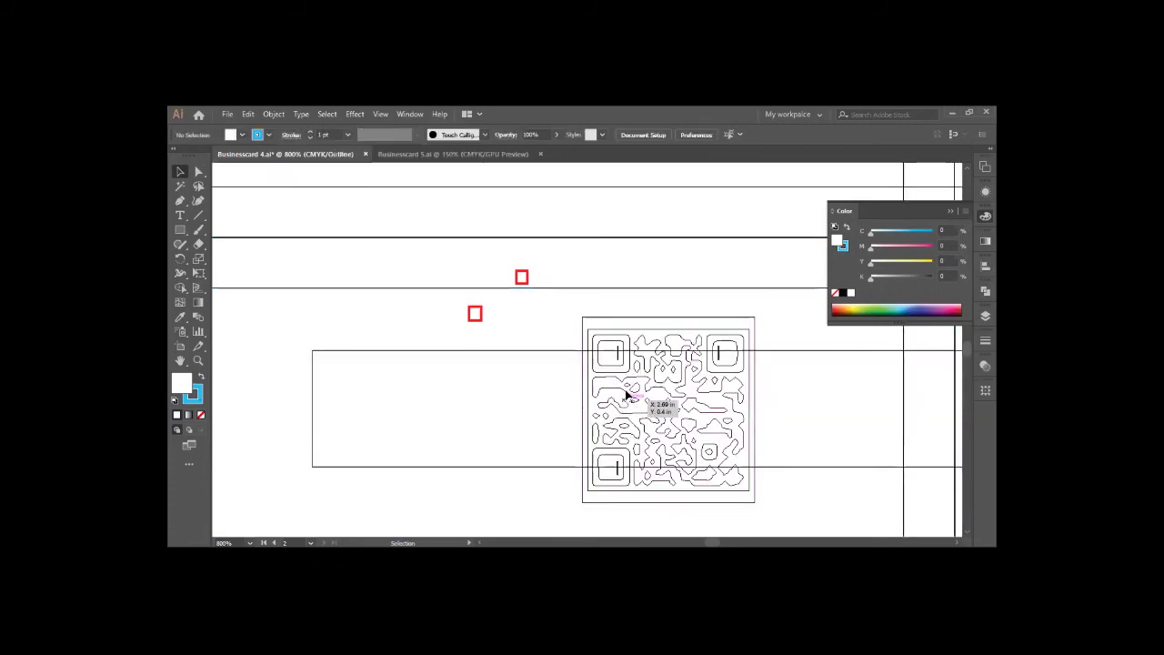
key(a)
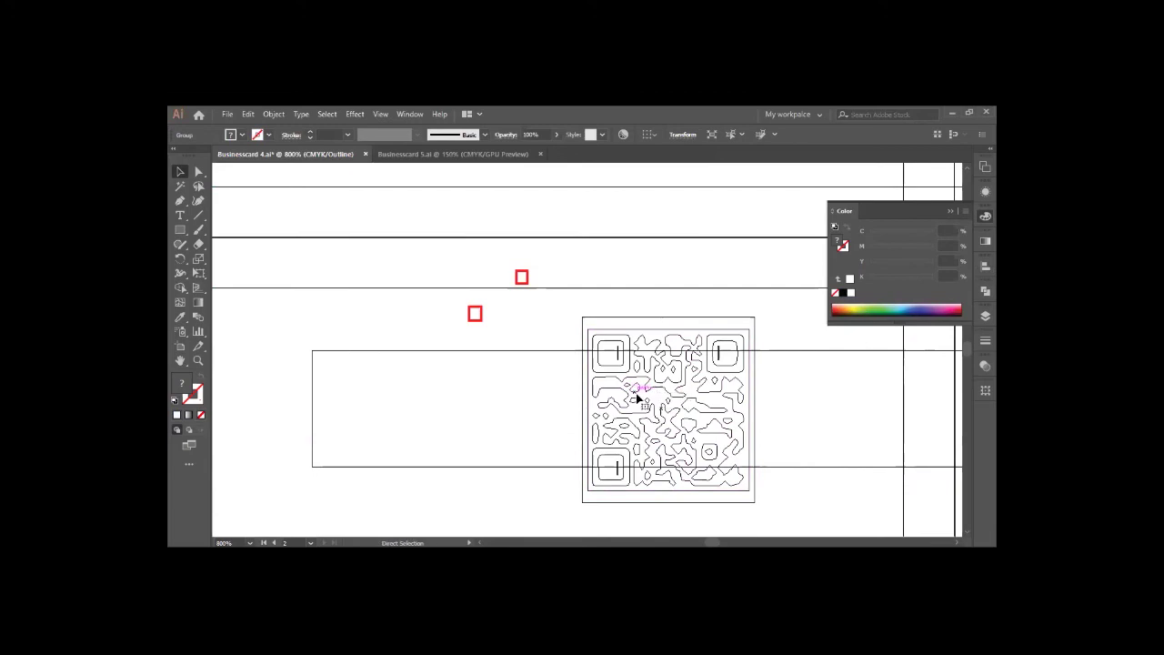
key(ctrl+y)
key(v)
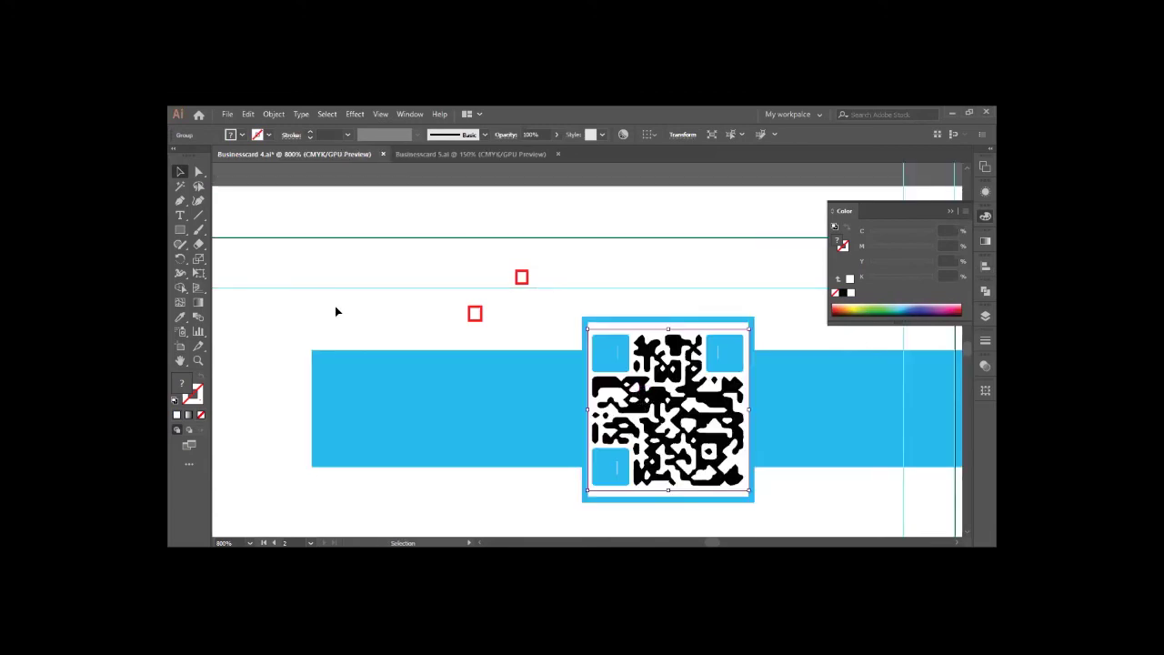
click(334, 312)
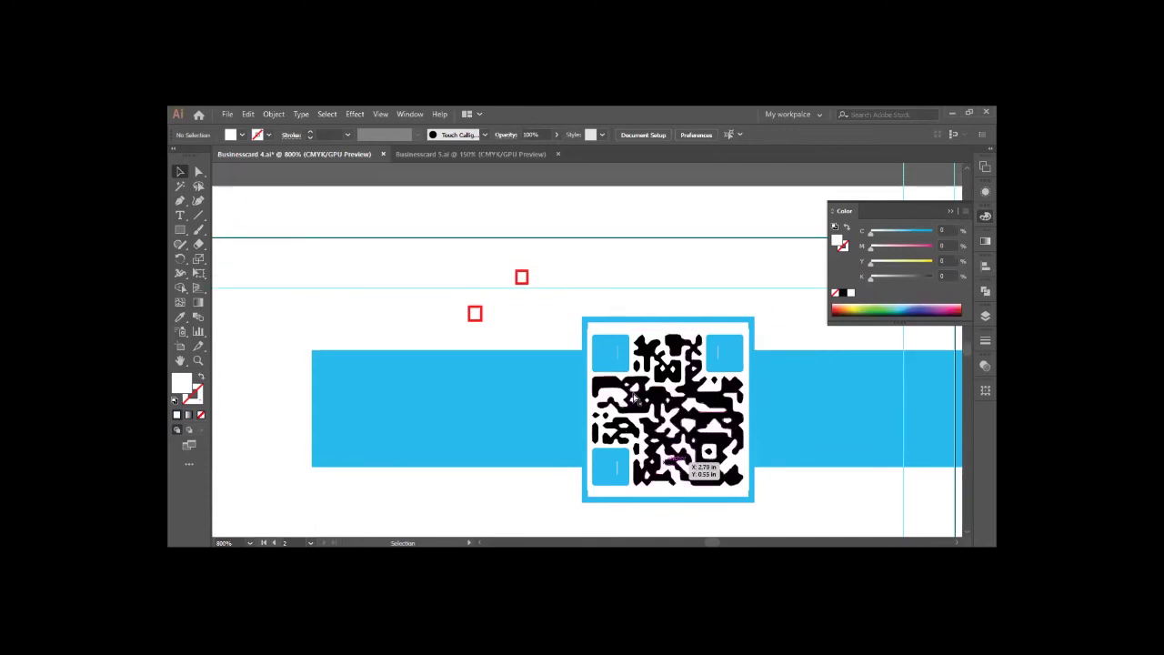
Step: Examine the gap between the QR code's upper-left corner and the blue frame up close
key(z)
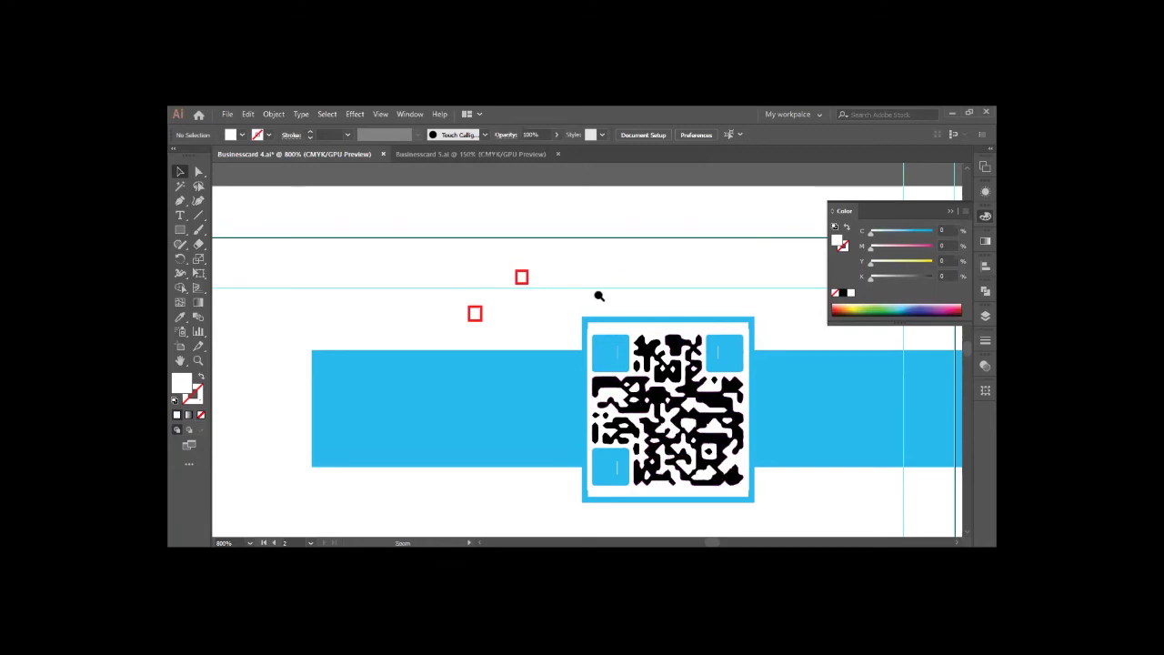
click(599, 295)
click(600, 355)
click(587, 350)
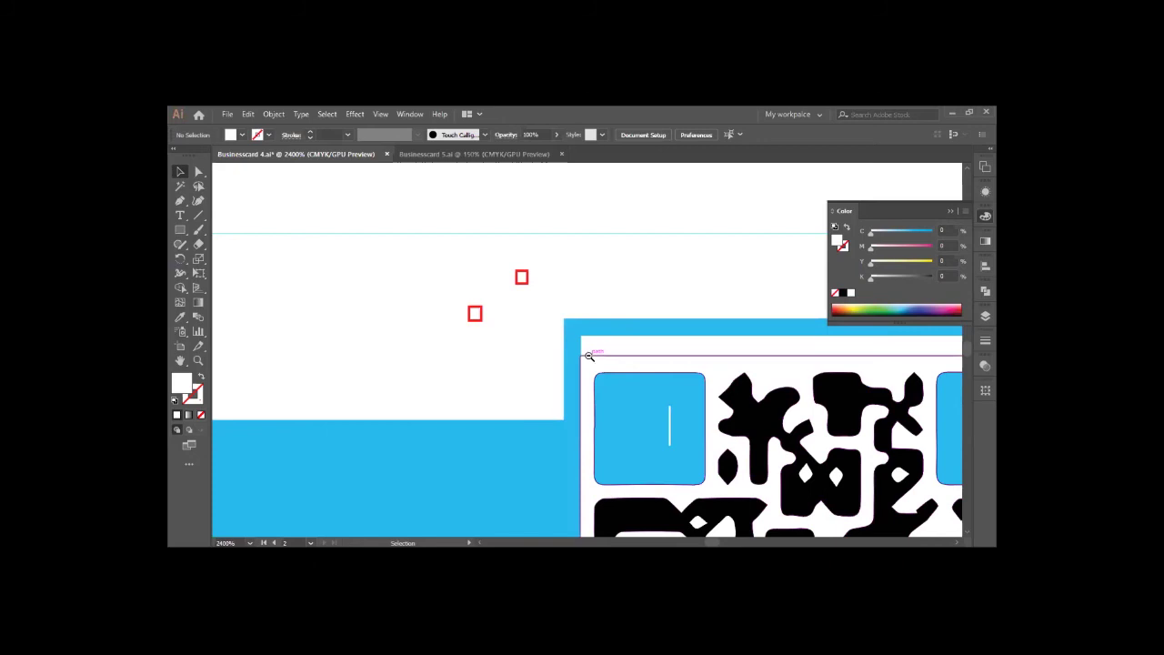
ctrl+alt+click(589, 355)
ctrl+alt+click(589, 355)
ctrl+alt+click(589, 356)
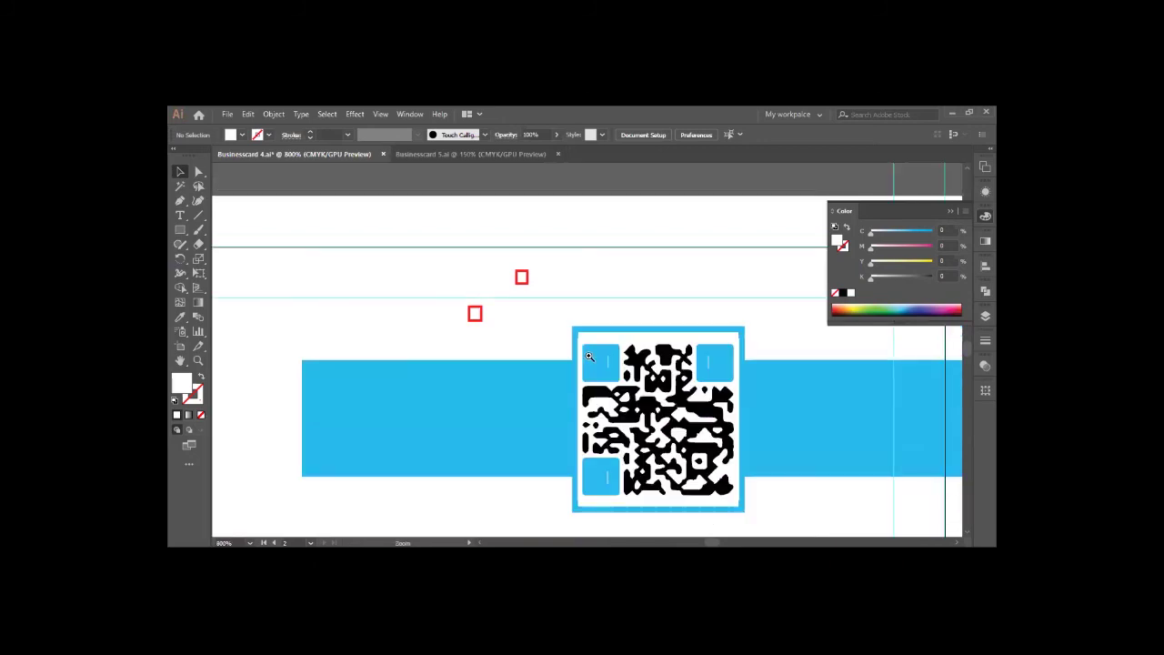
ctrl+alt+click(590, 355)
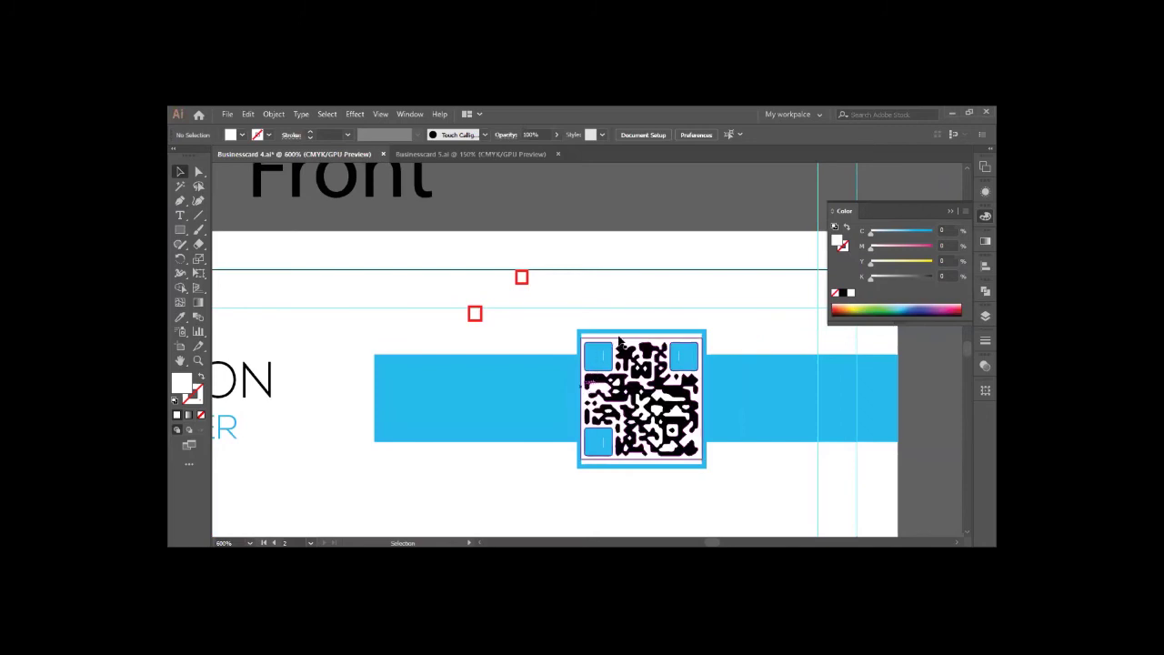
Step: Widen the white-filled blue frame slightly and evenly on both sides of the QR code to balance its spacing
click(628, 342)
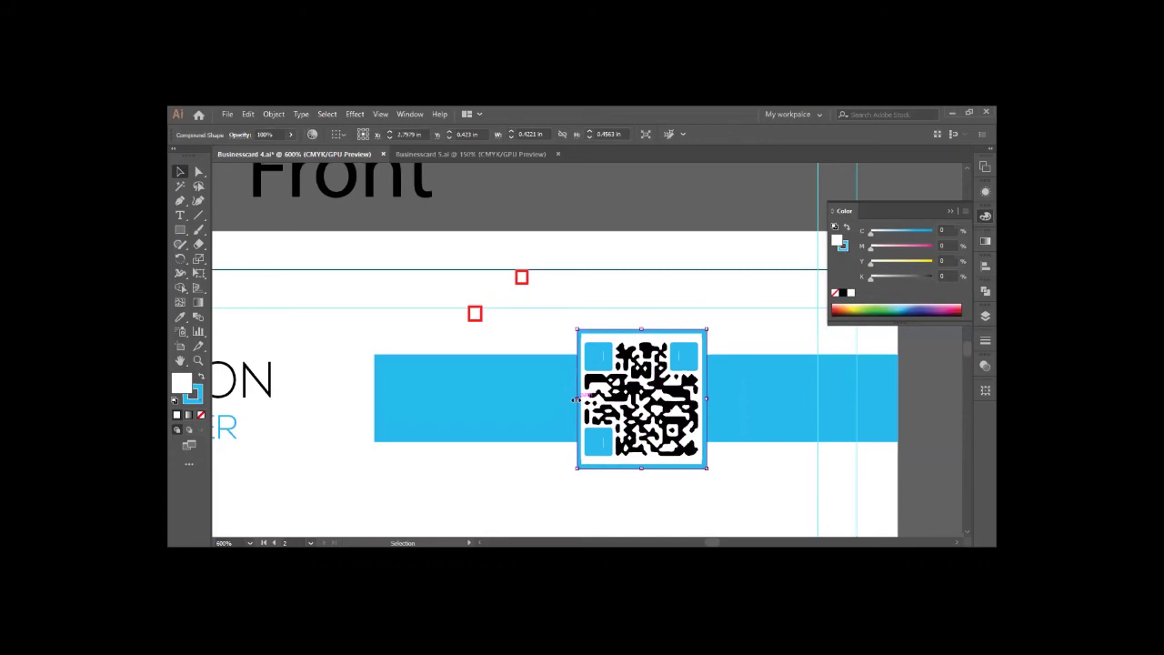
drag(575, 399, 573, 398)
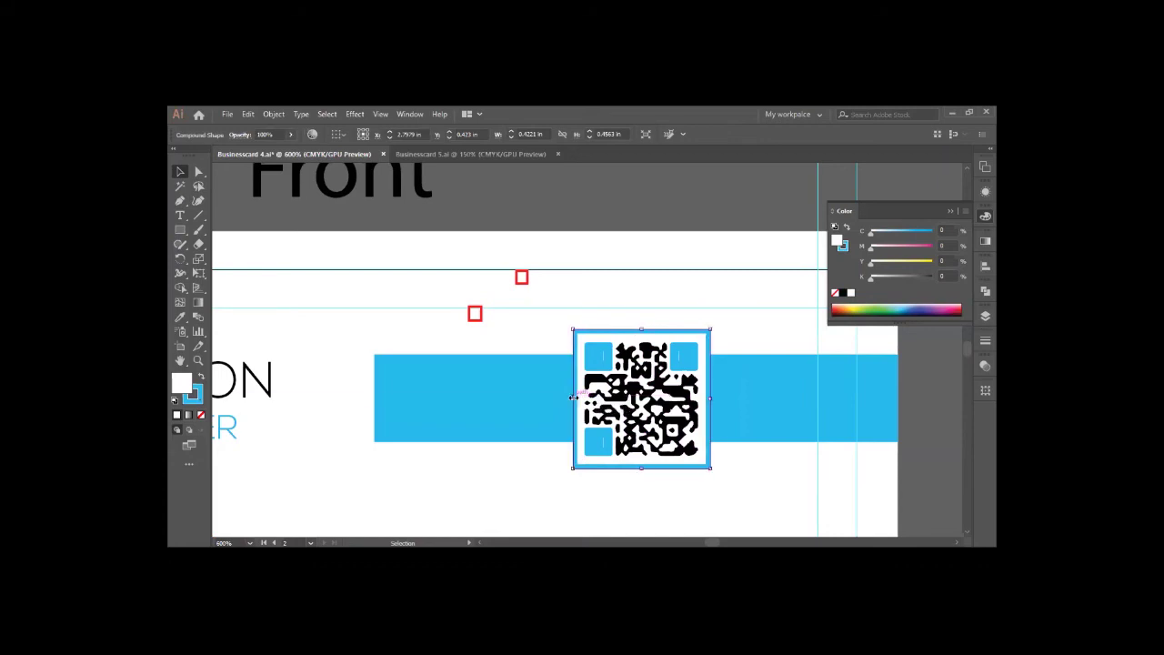
click(512, 484)
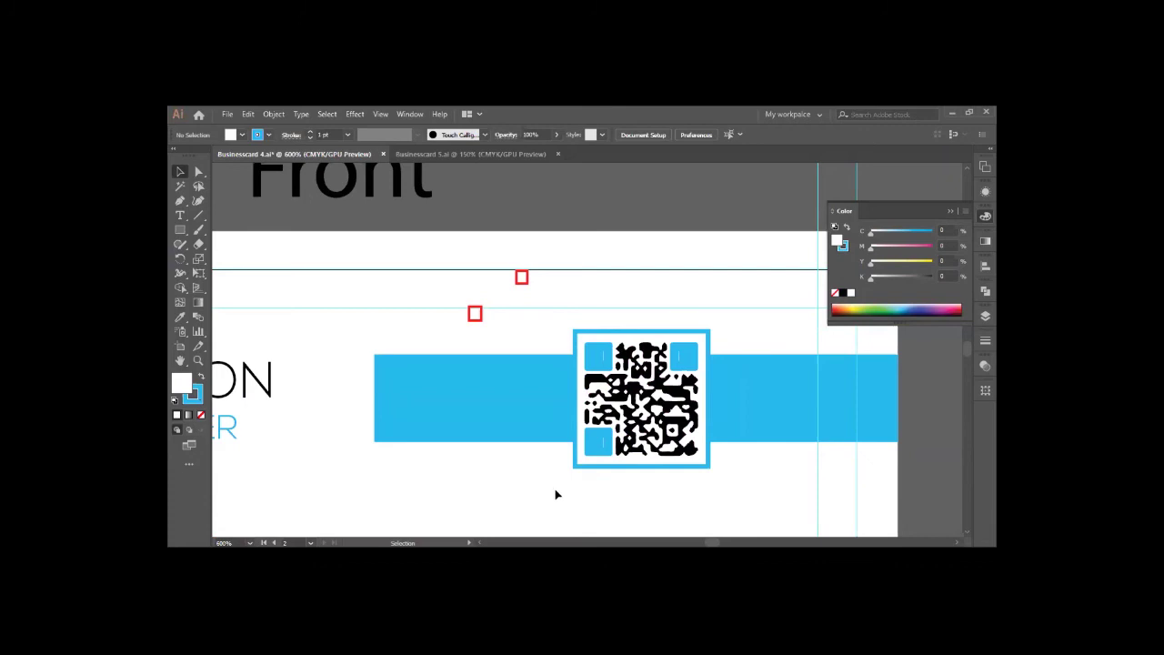
key(ctrl+space)
ctrl+alt+click(574, 474)
ctrl+alt+click(595, 458)
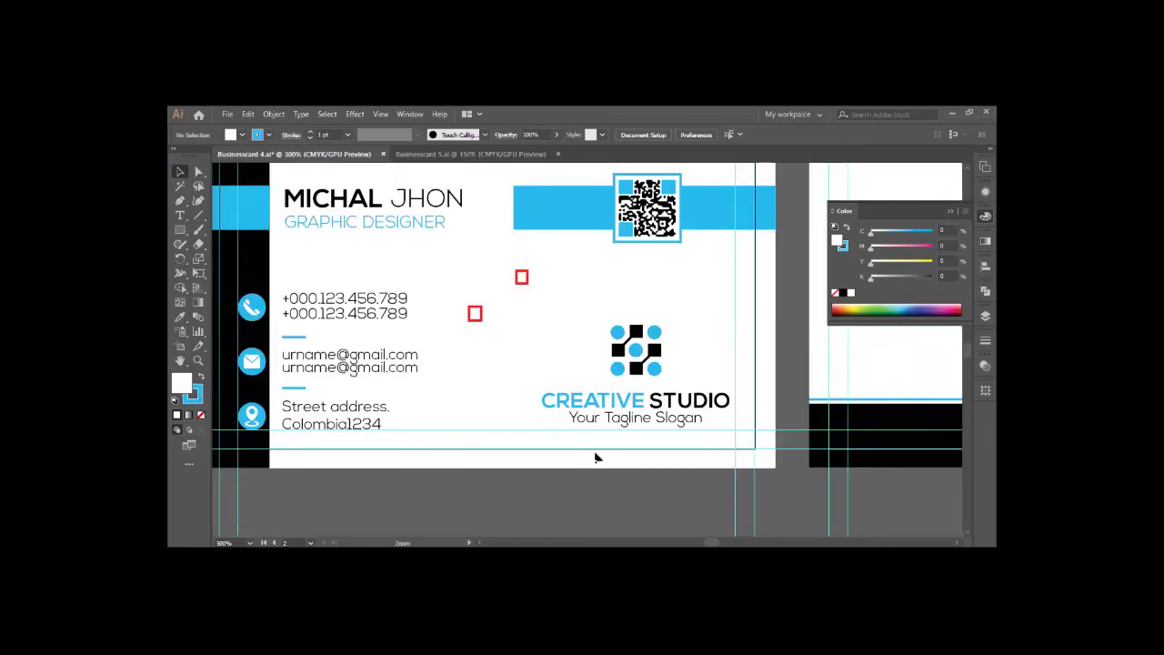
Step: Save the corrected business card file with the whole front side in view
ctrl+alt+click(594, 458)
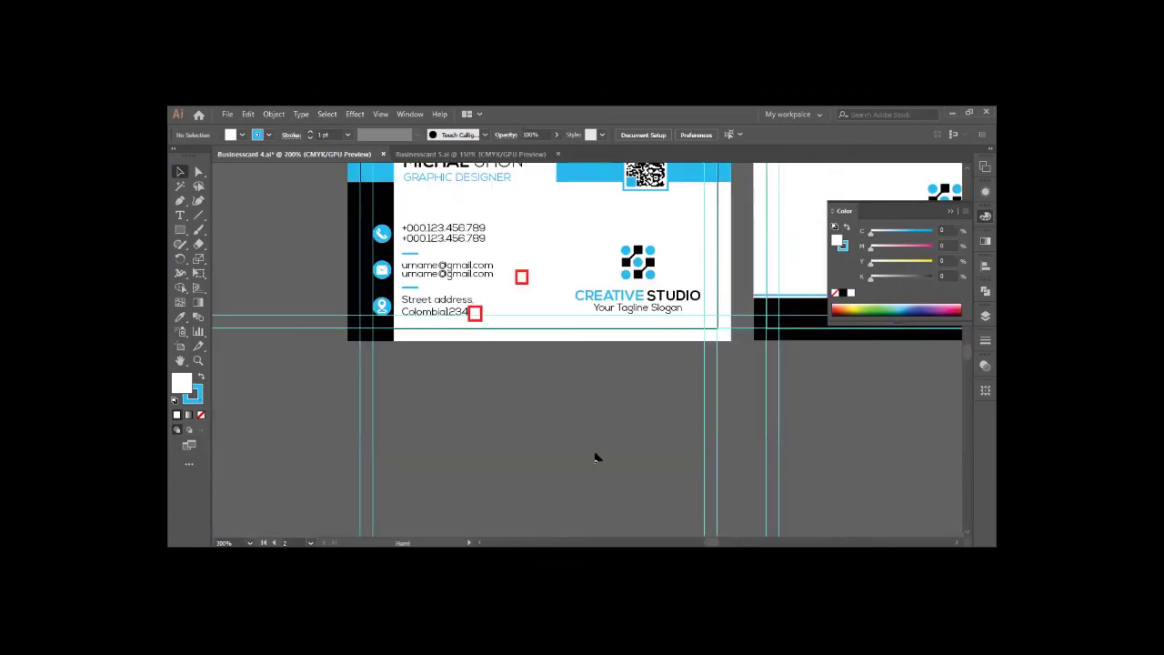
drag(658, 321, 597, 458)
key(ctrl+s)
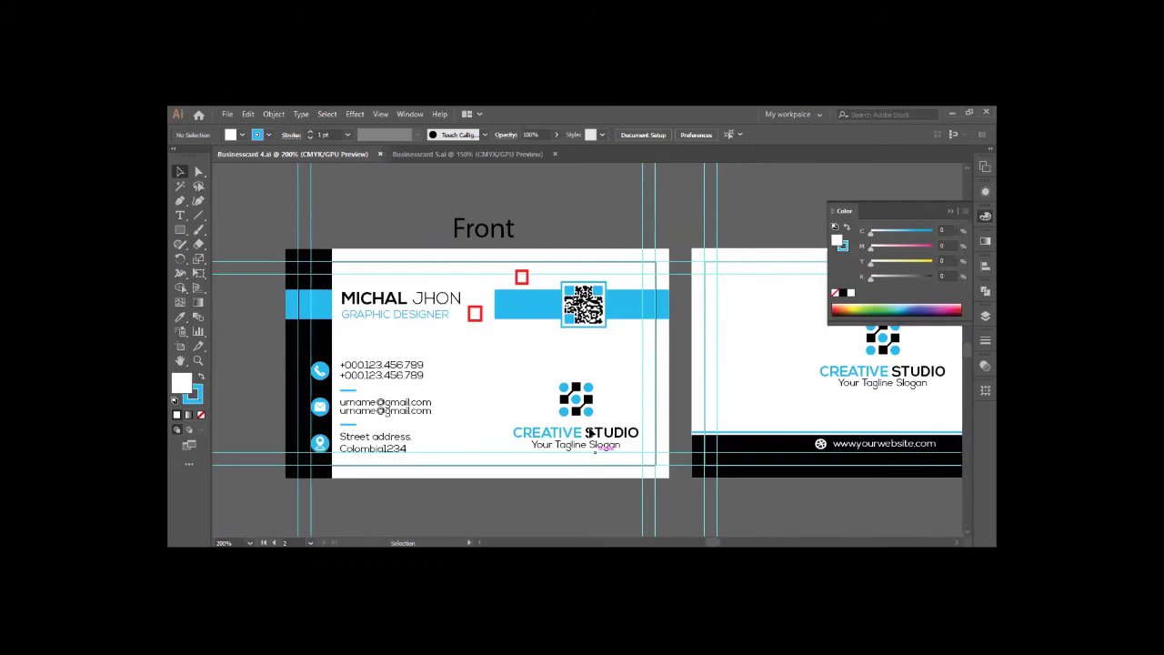
click(573, 399)
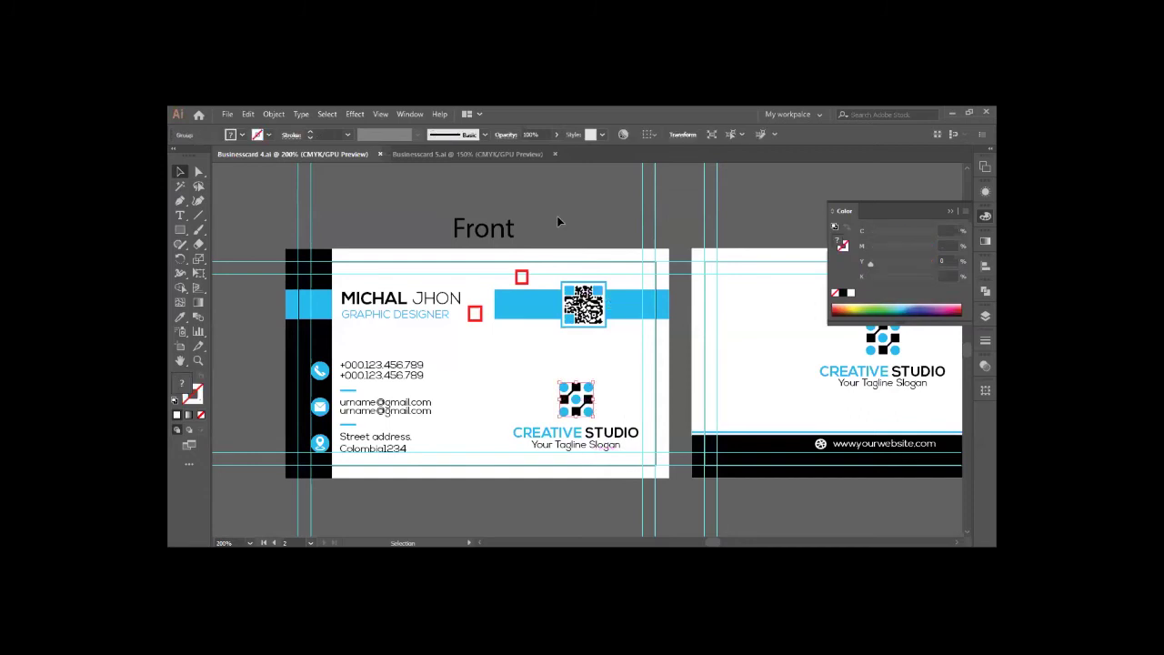
click(558, 218)
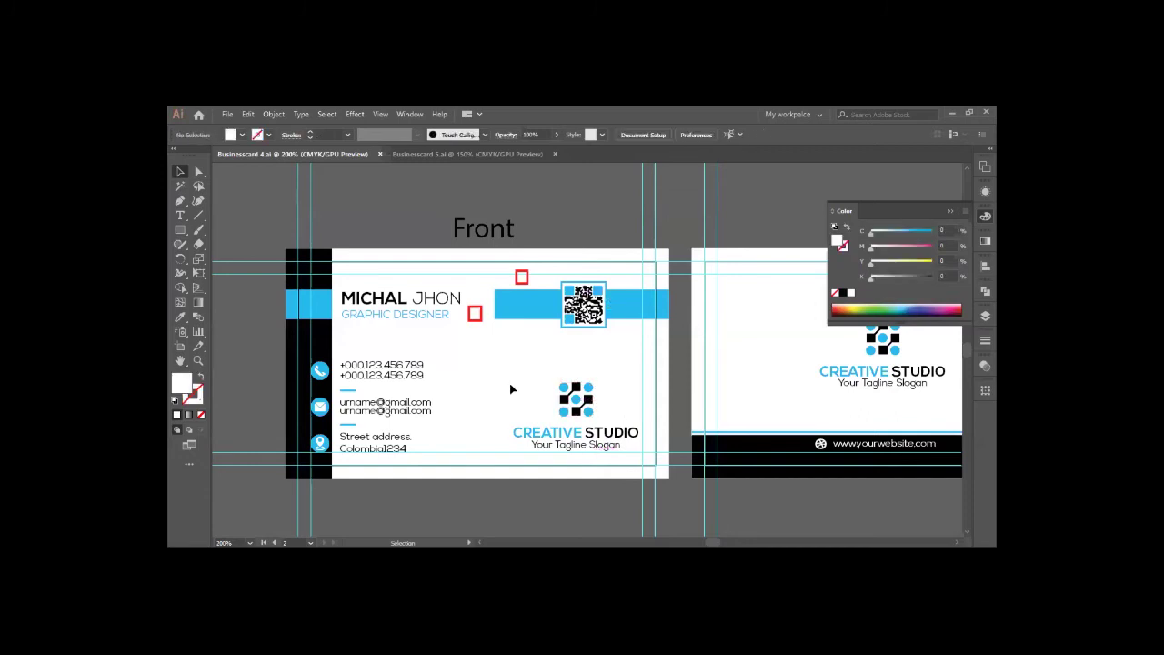
Step: Group the QR code's blue-stroked frame and artwork on the front side, then clear the selection
key(ctrl+space)
click(581, 321)
drag(618, 314, 618, 457)
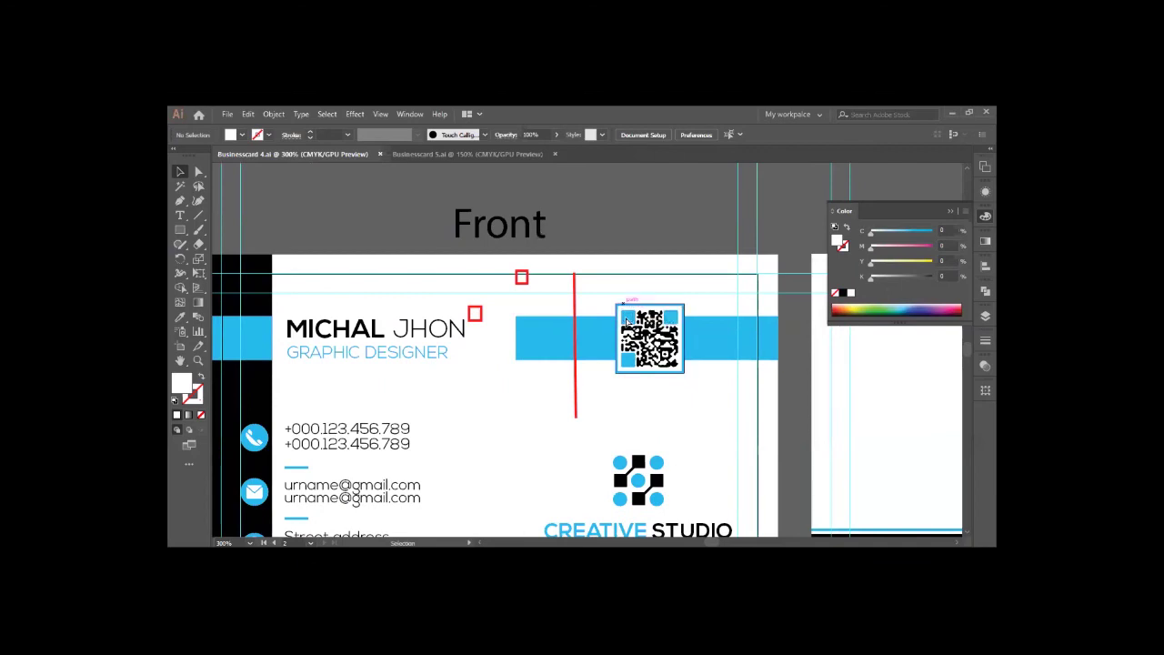
click(628, 323)
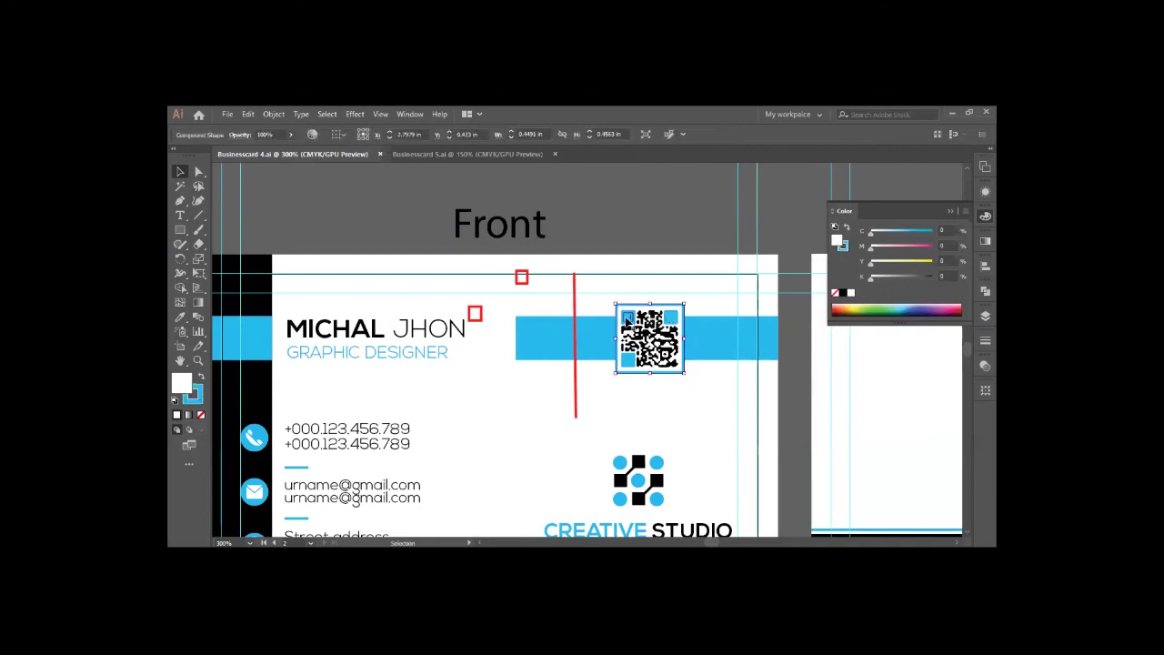
key(ctrl+g)
key(a)
key(v)
key(ctrl+shift+a)
scroll(642, 495, down, 2)
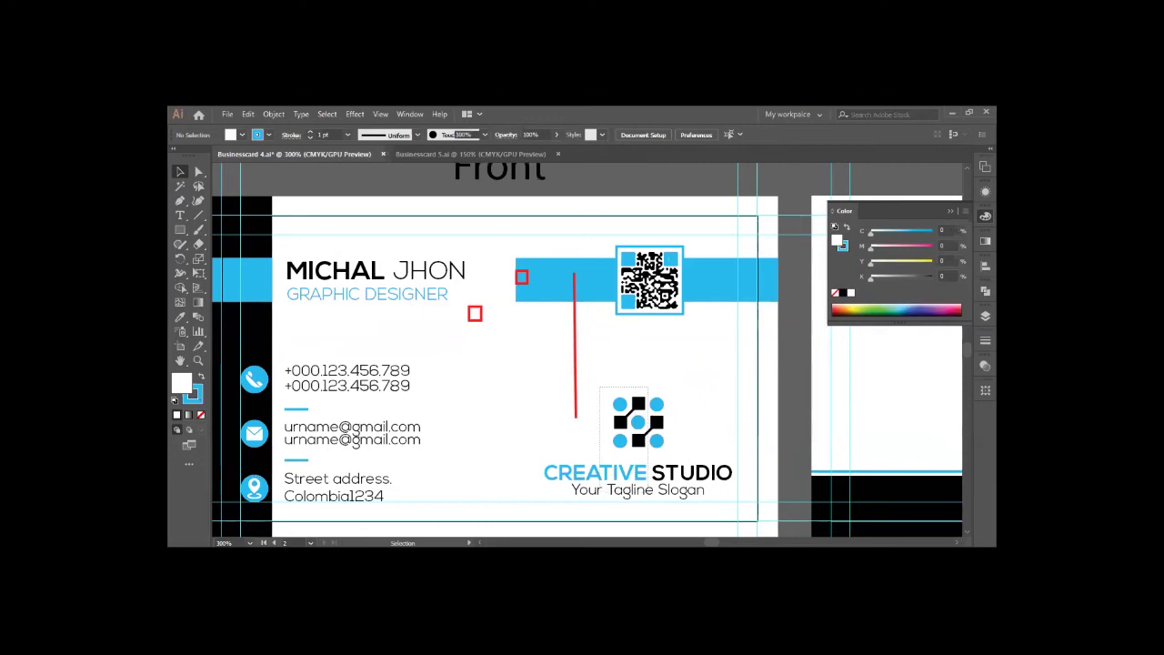
Step: Align the QR code and the Creative Studio logo block on their horizontal centres and save the file
click(638, 404)
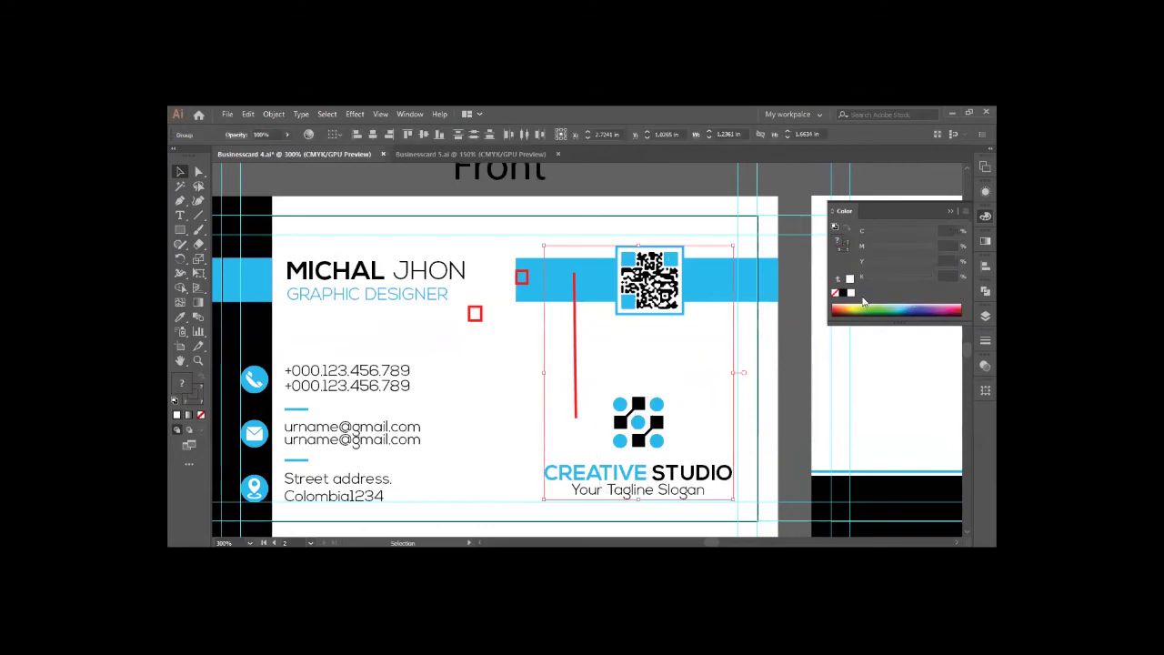
key(shift+F7)
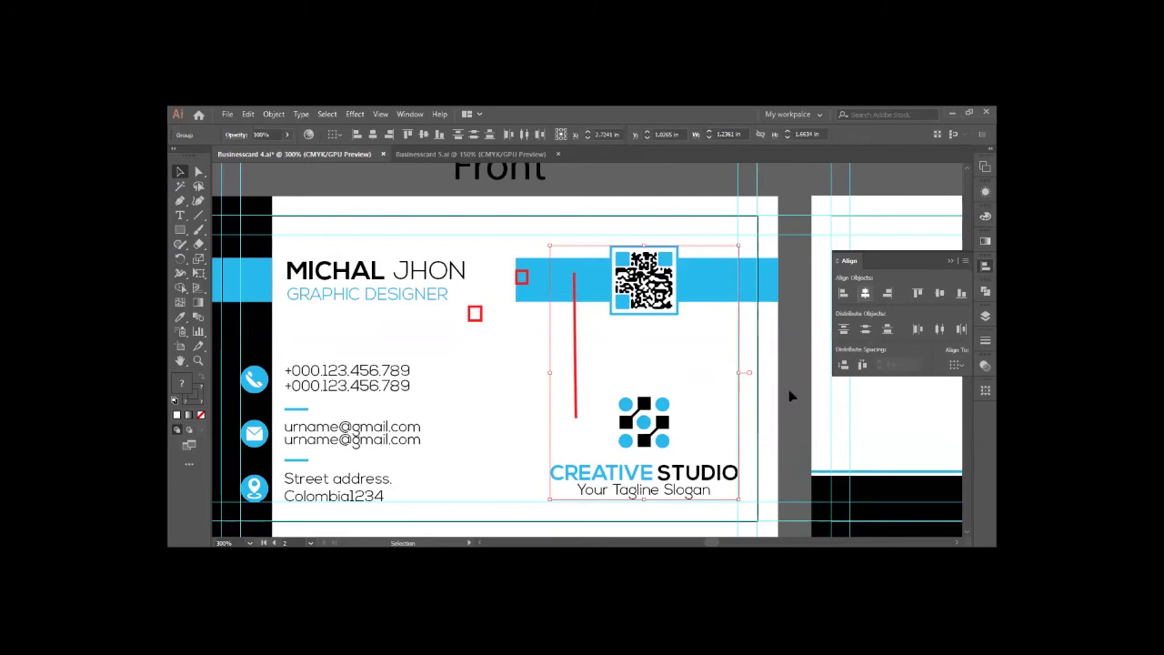
click(574, 381)
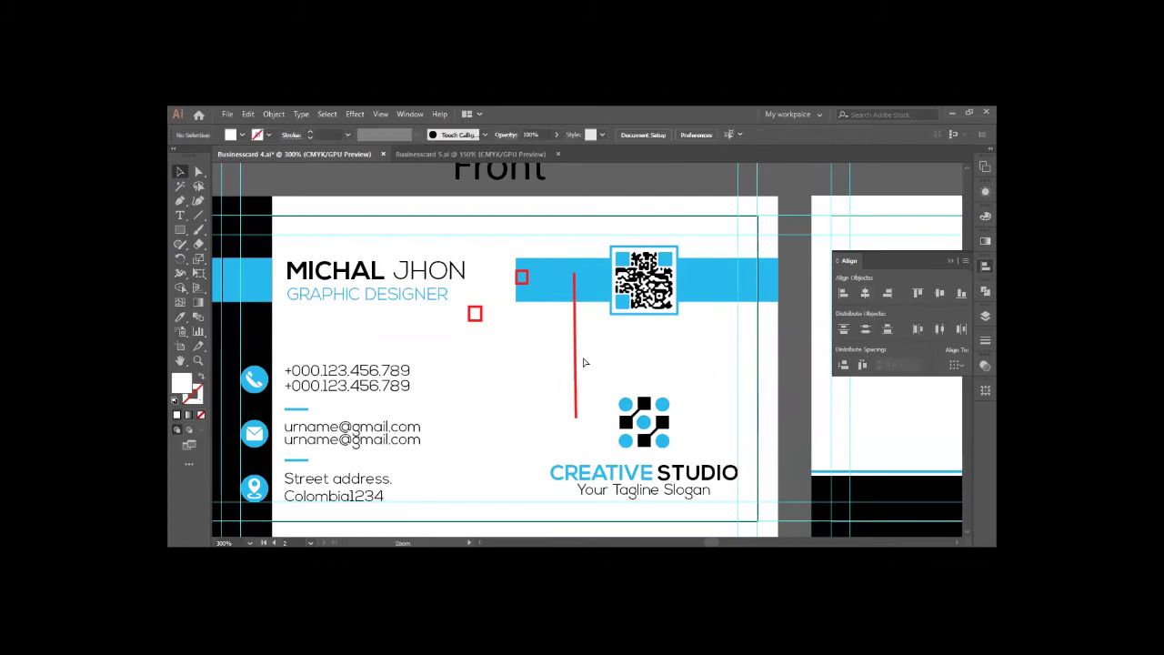
key(ctrl+minus)
key(ctrl+minus)
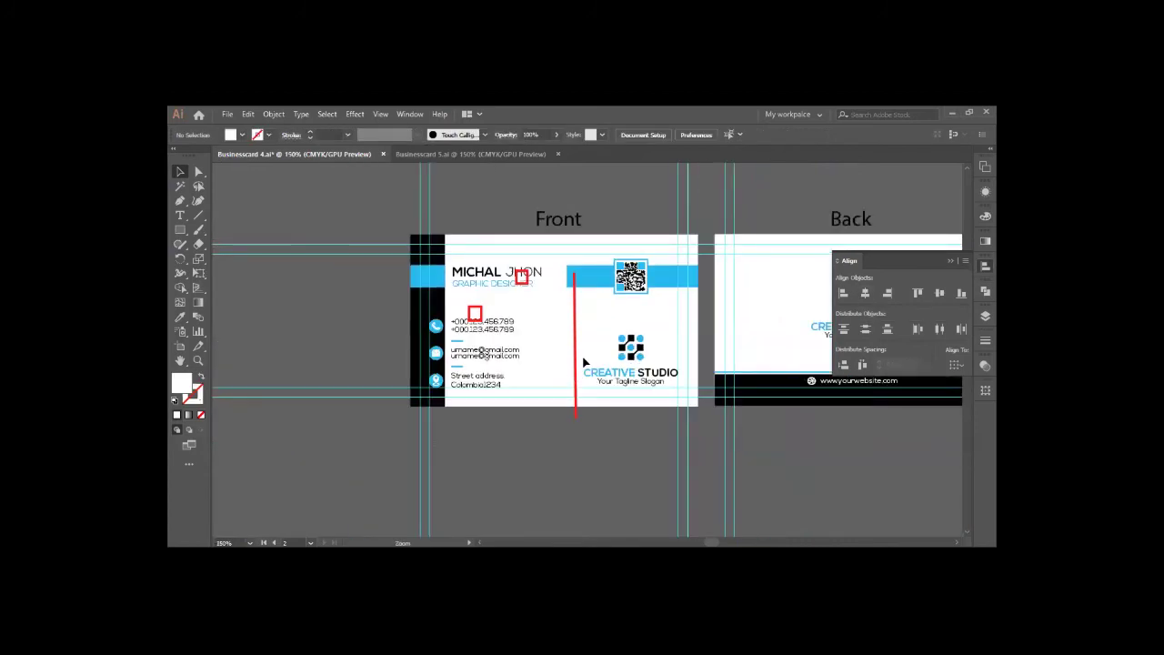
key(ctrl+s)
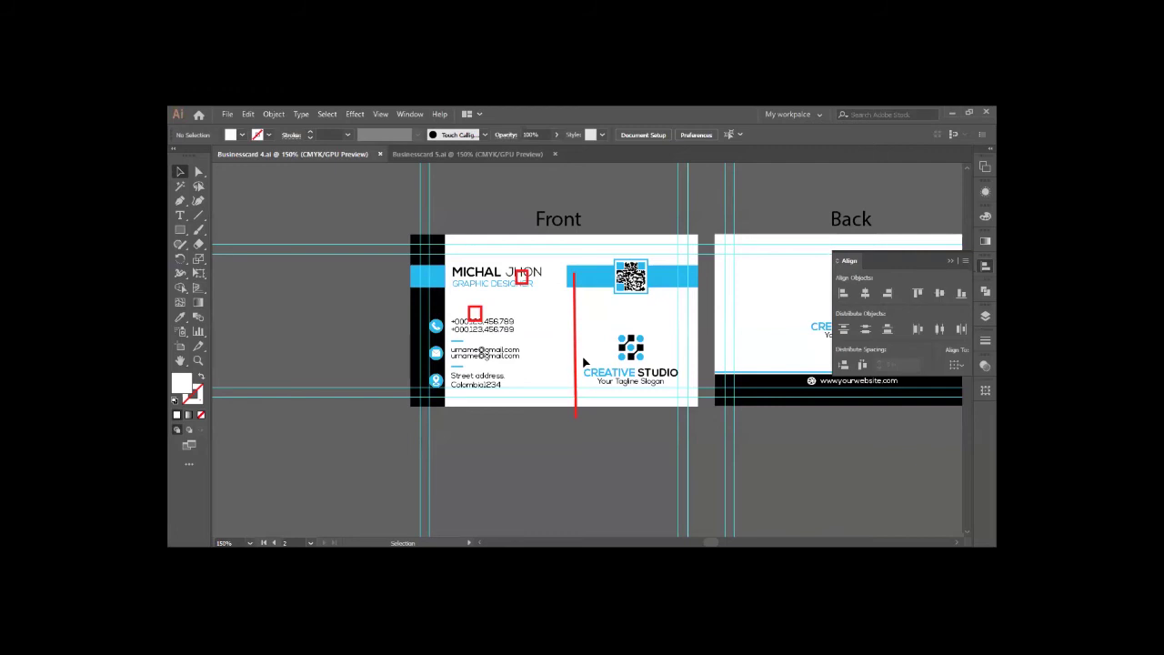
Step: Review the logo and website strip on the card's back side against the margin guides
drag(370, 424, 367, 425)
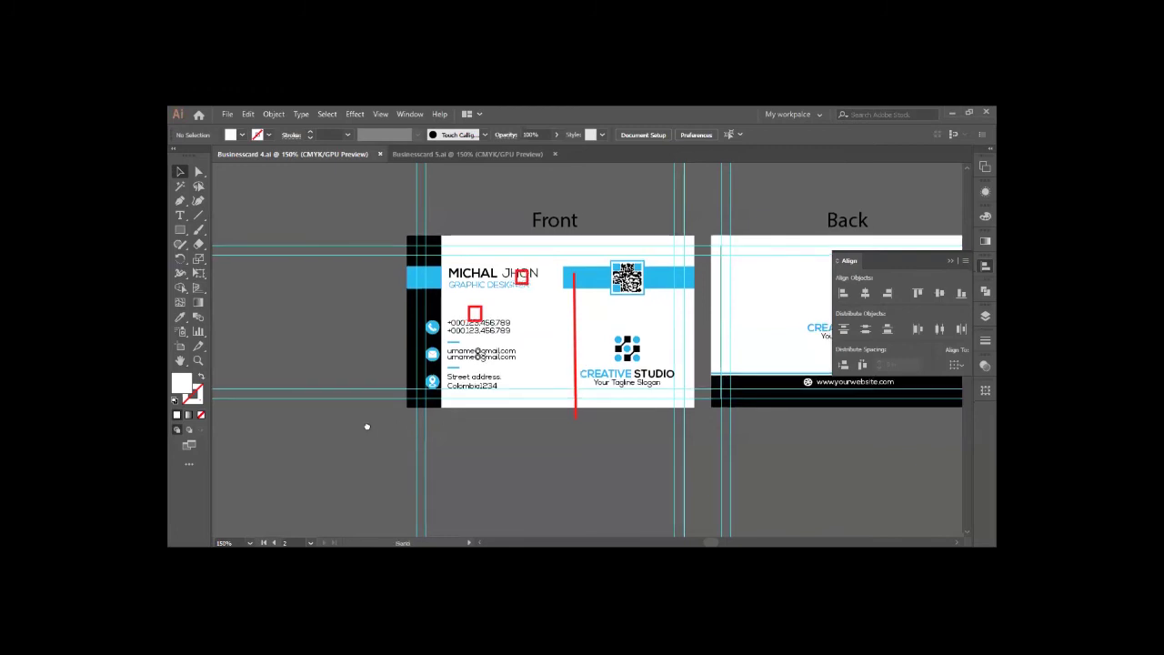
scroll(367, 426, right, 5)
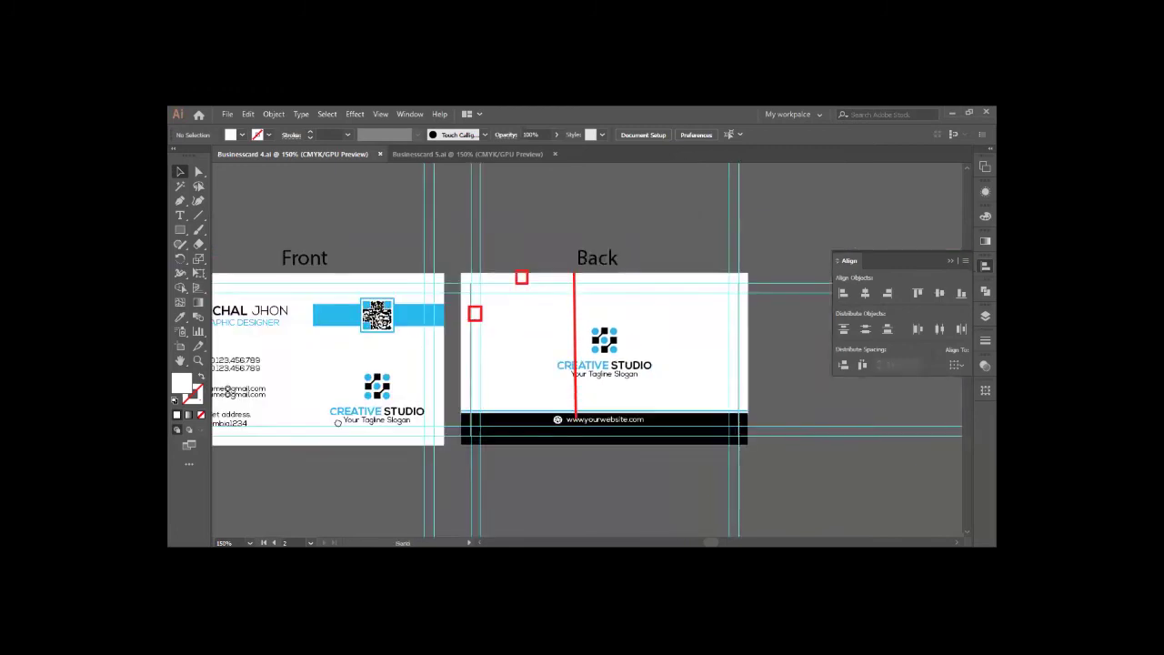
scroll(948, 263, left, 1)
click(948, 263)
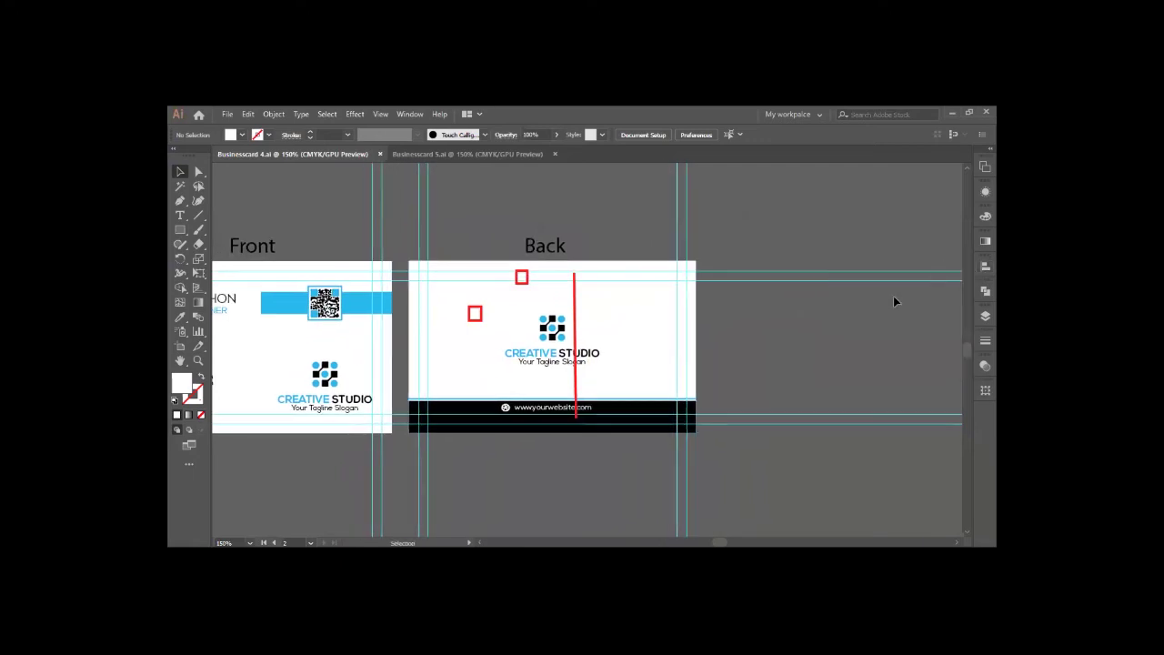
scroll(606, 337, up, 1)
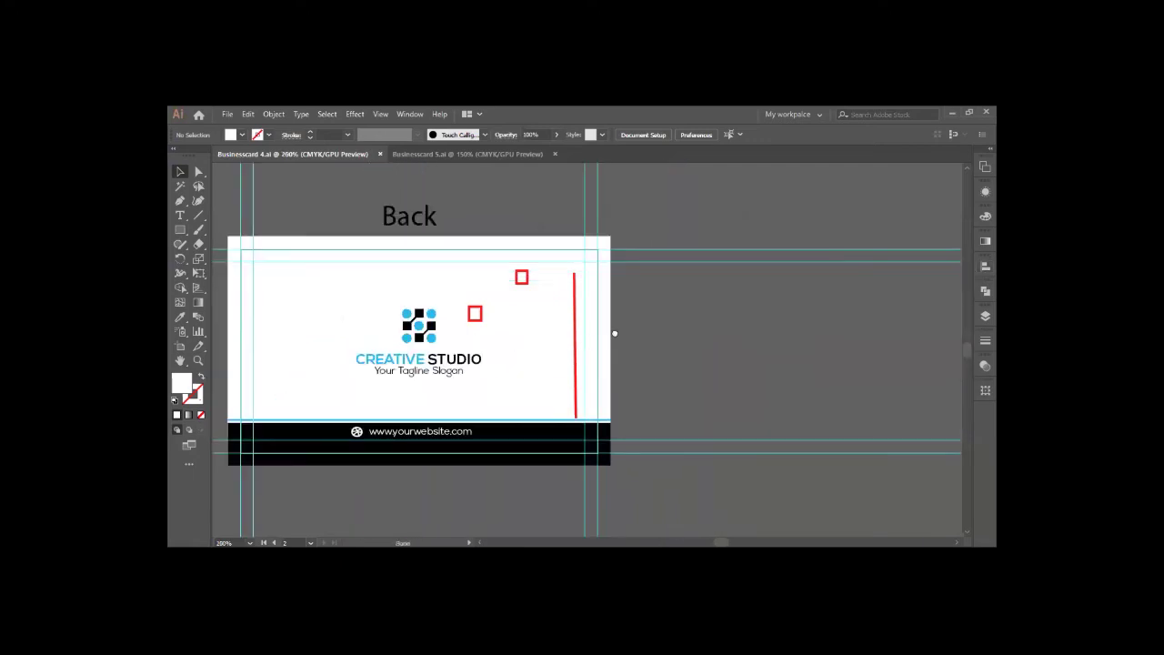
scroll(614, 333, left, 5)
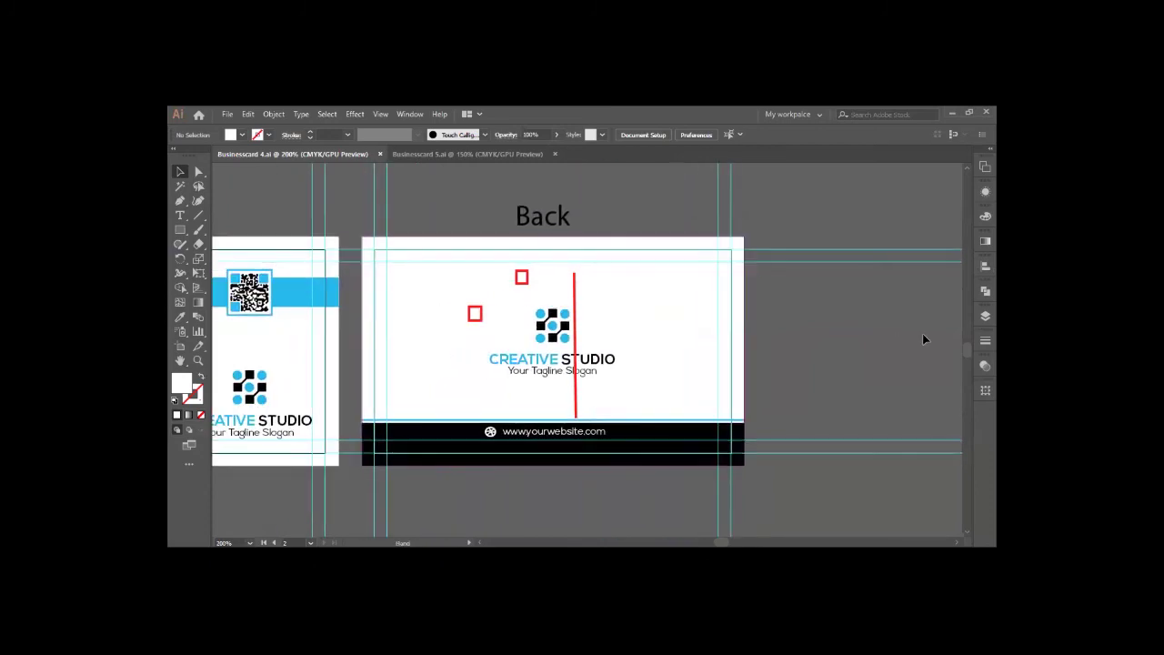
scroll(892, 343, down, 2)
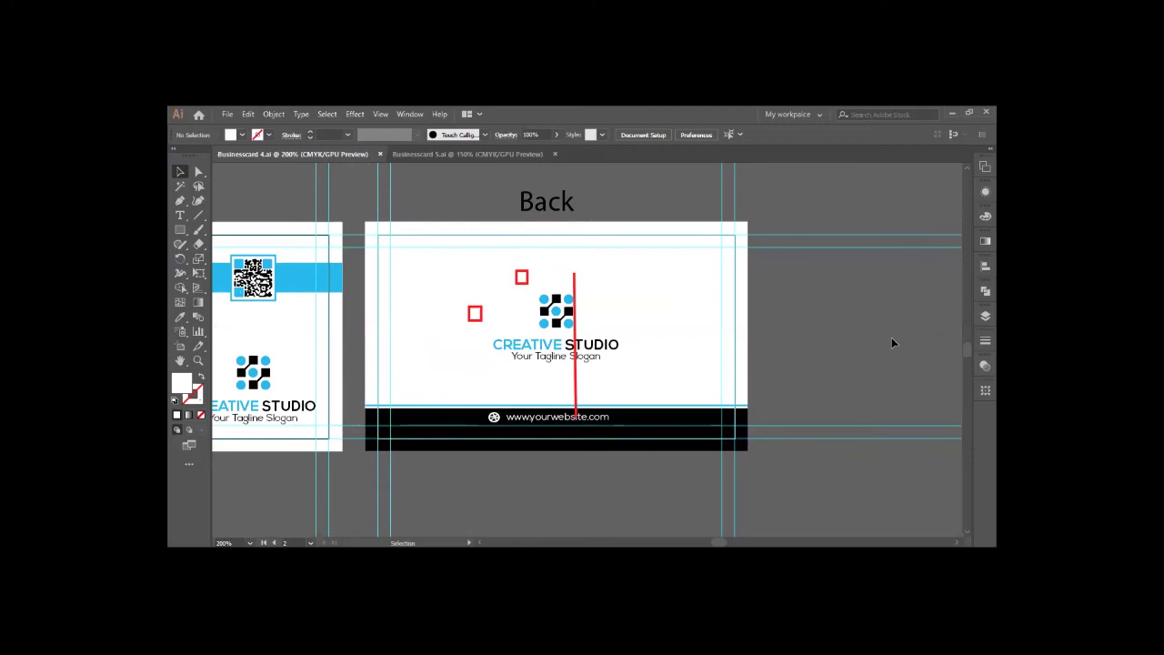
Step: Switch to the Businesscard 5 file and review the layout of its front and back sides
click(425, 160)
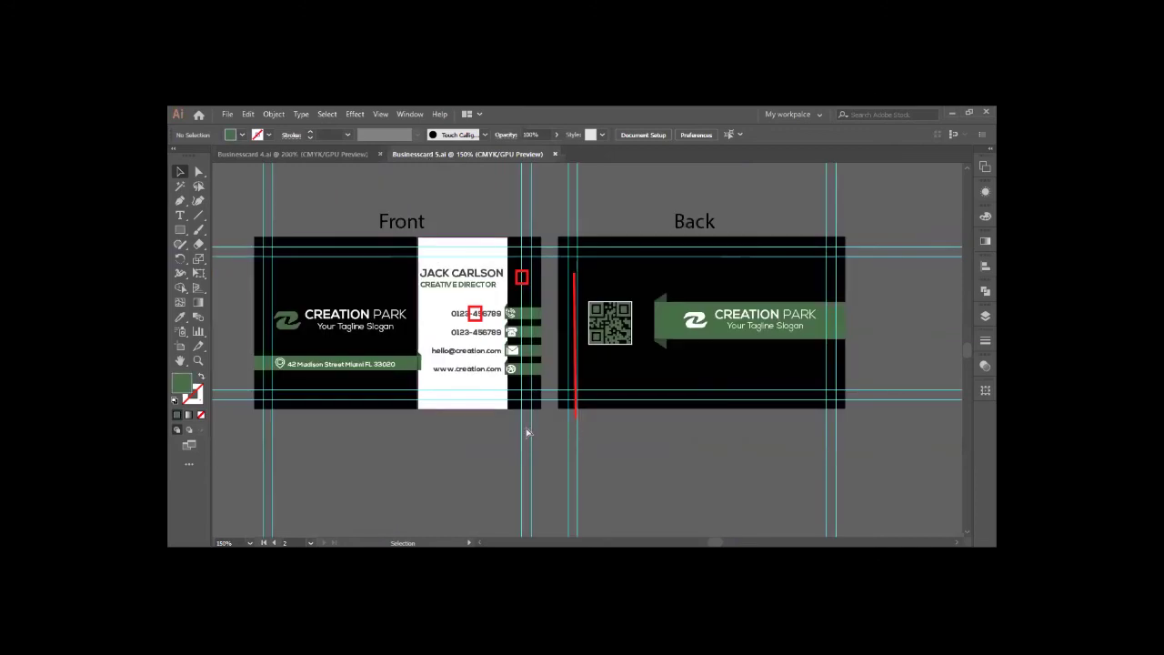
key(z)
click(481, 408)
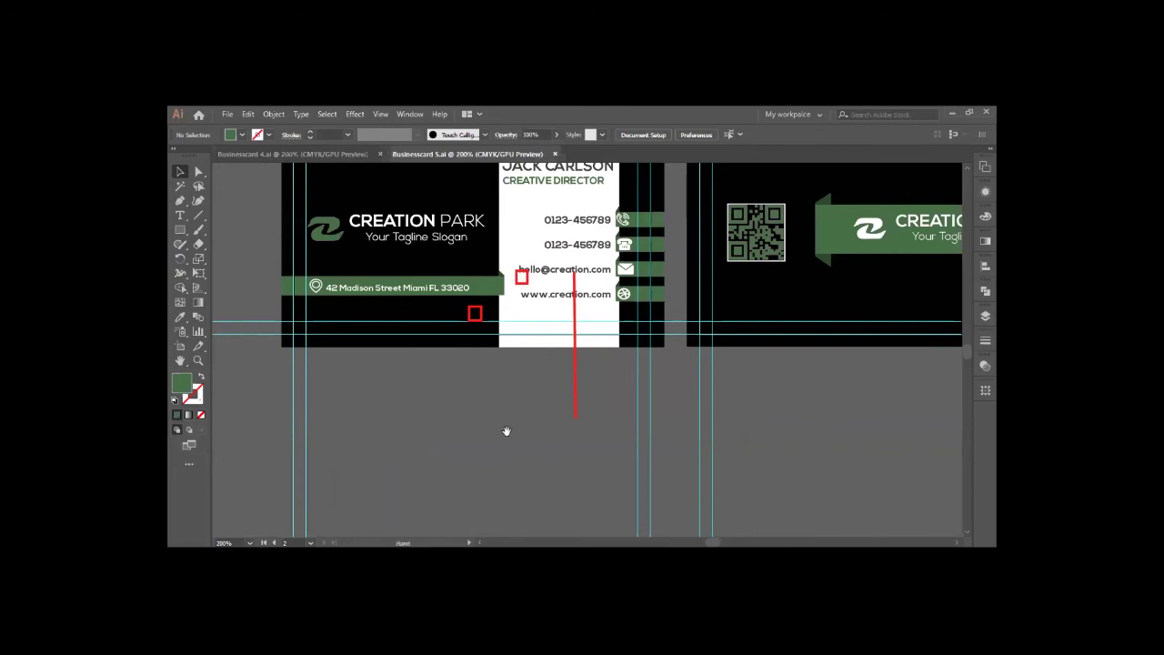
scroll(504, 433, up, 1)
scroll(505, 433, up, 2)
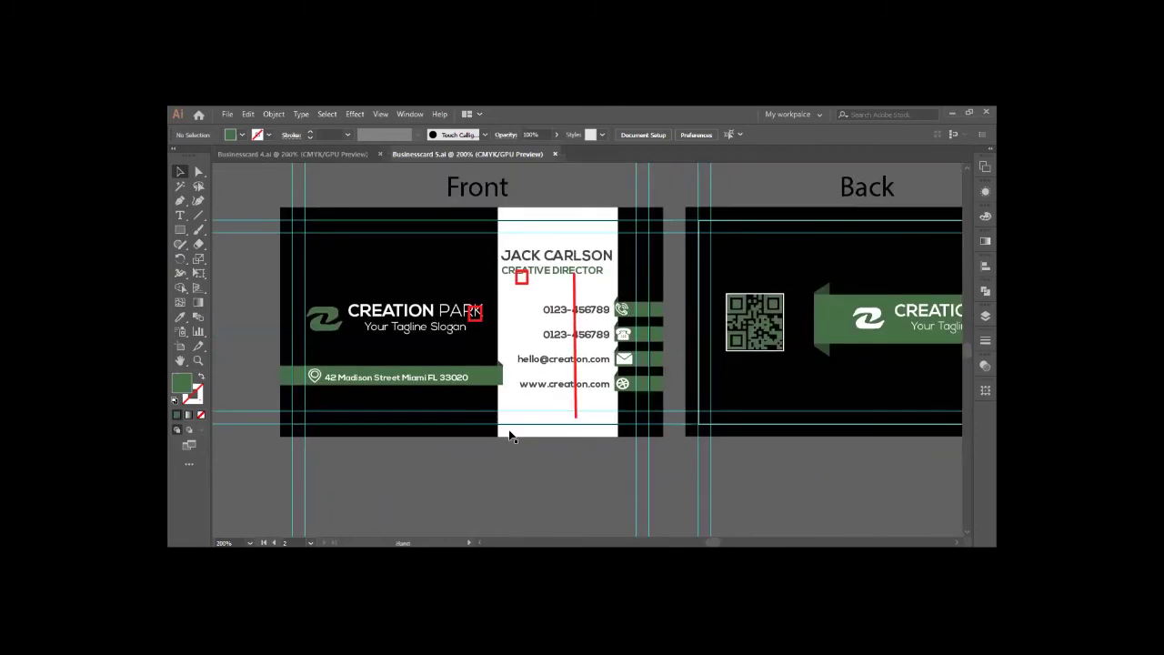
drag(512, 437, 521, 440)
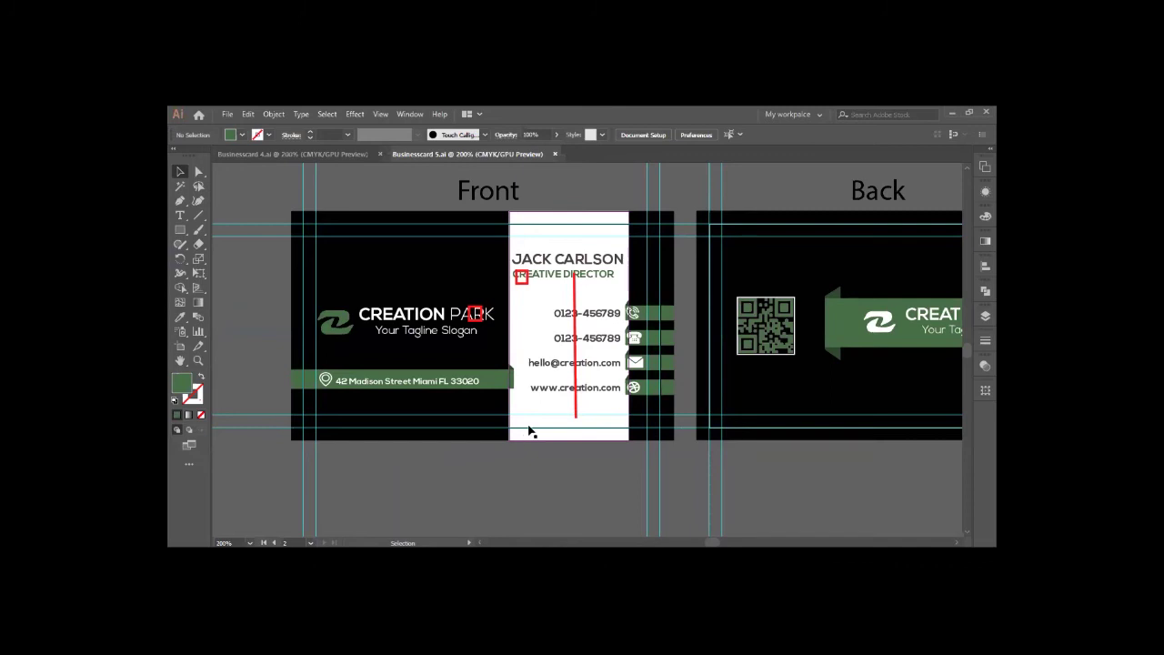
drag(670, 434, 634, 437)
drag(798, 412, 666, 435)
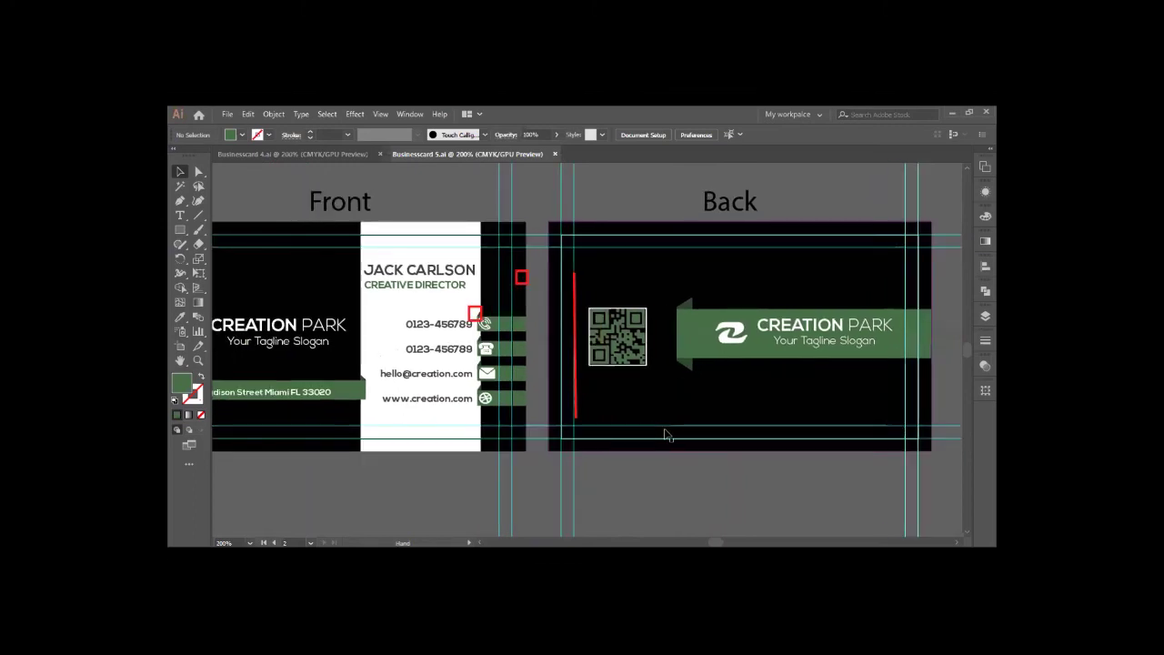
Step: Cut the thin white outline square around the QR code on the back side
click(688, 337)
scroll(716, 338, left, 2)
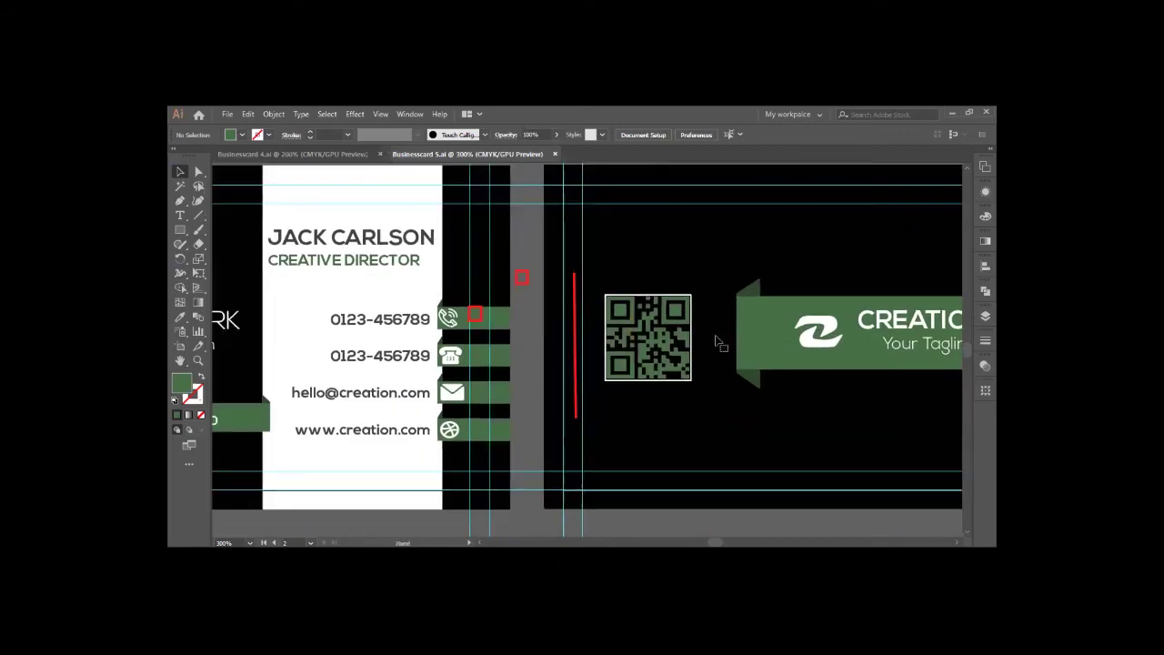
drag(716, 338, 738, 327)
click(714, 329)
key(ctrl+x)
key(ctrl+shift+a)
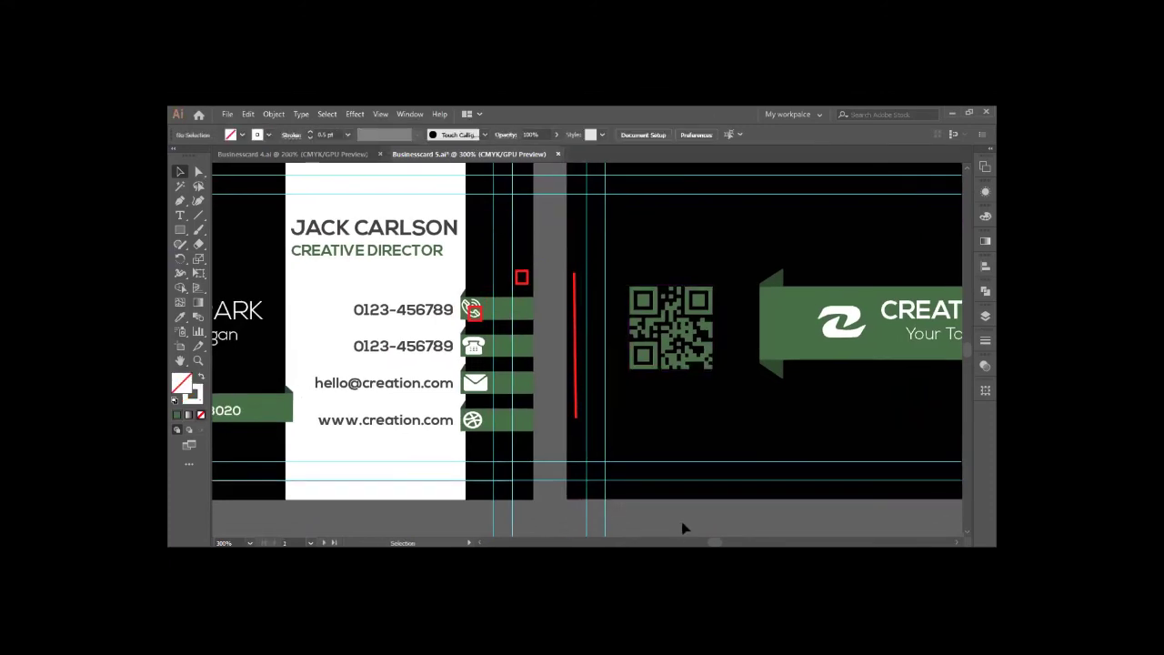
Step: Select the green QR code image on the back side and place a copy of it below the artboard
key(a)
key(v)
click(663, 368)
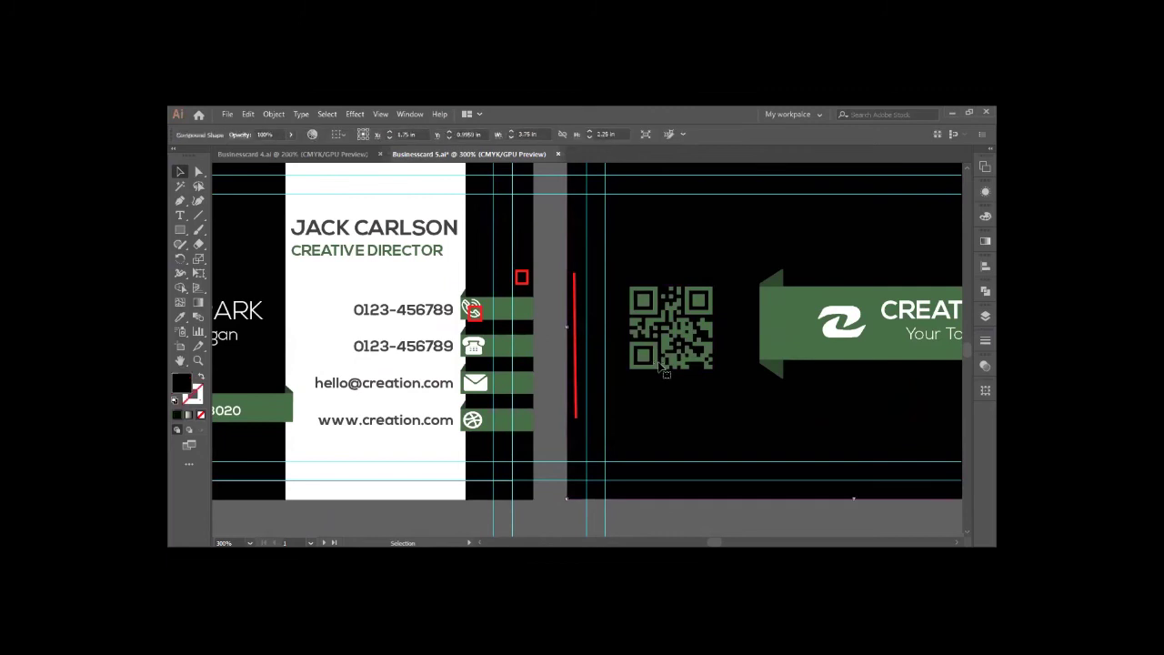
click(658, 329)
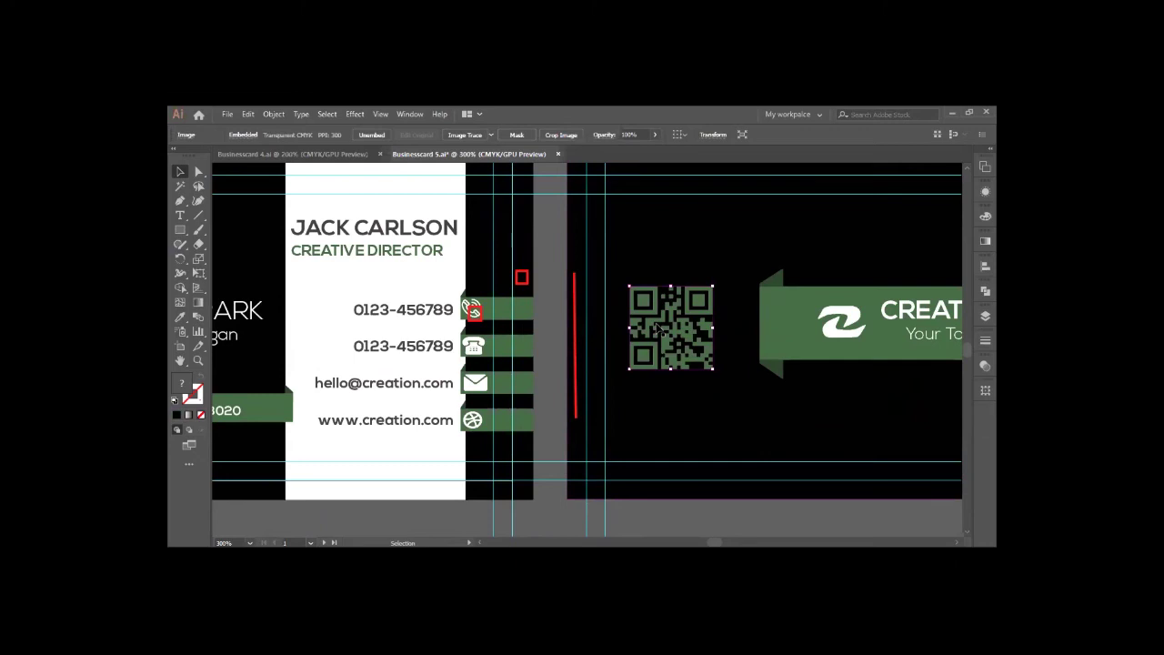
scroll(657, 327, down, 2)
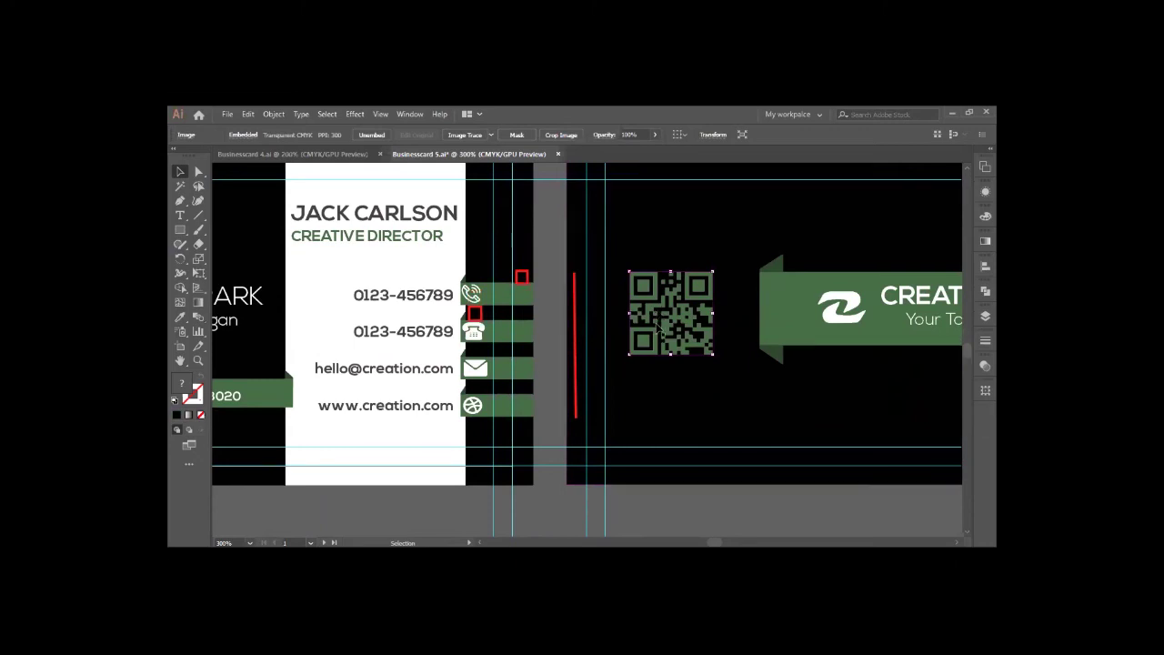
scroll(659, 329, down, 1)
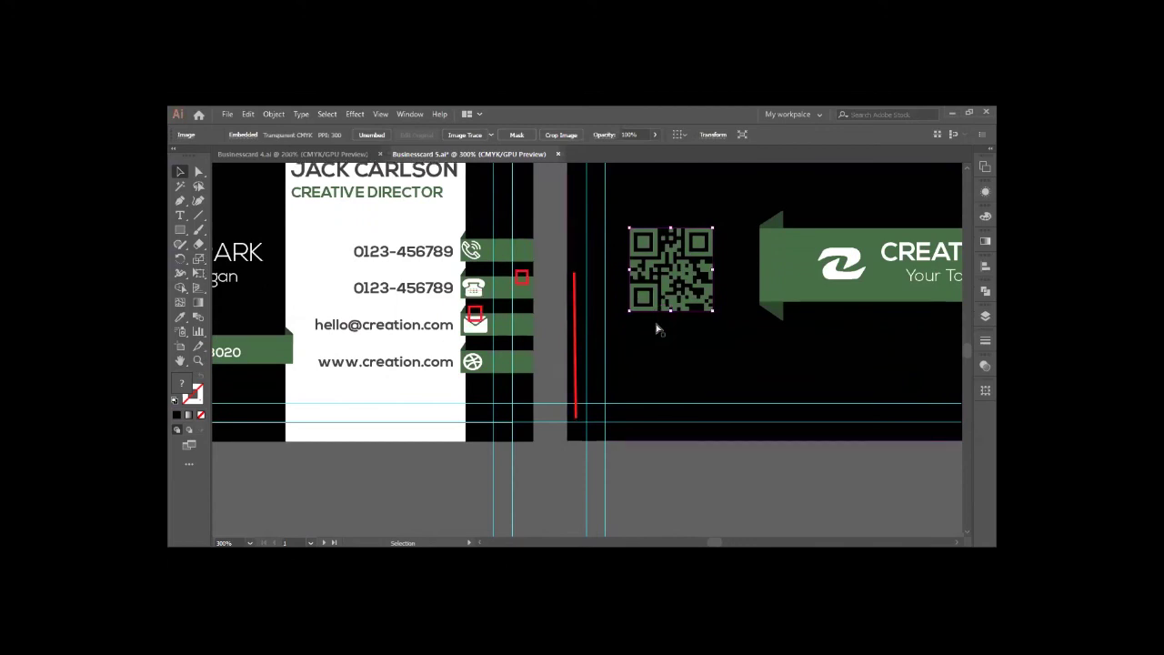
key(ctrl+minus)
drag(644, 303, 660, 446)
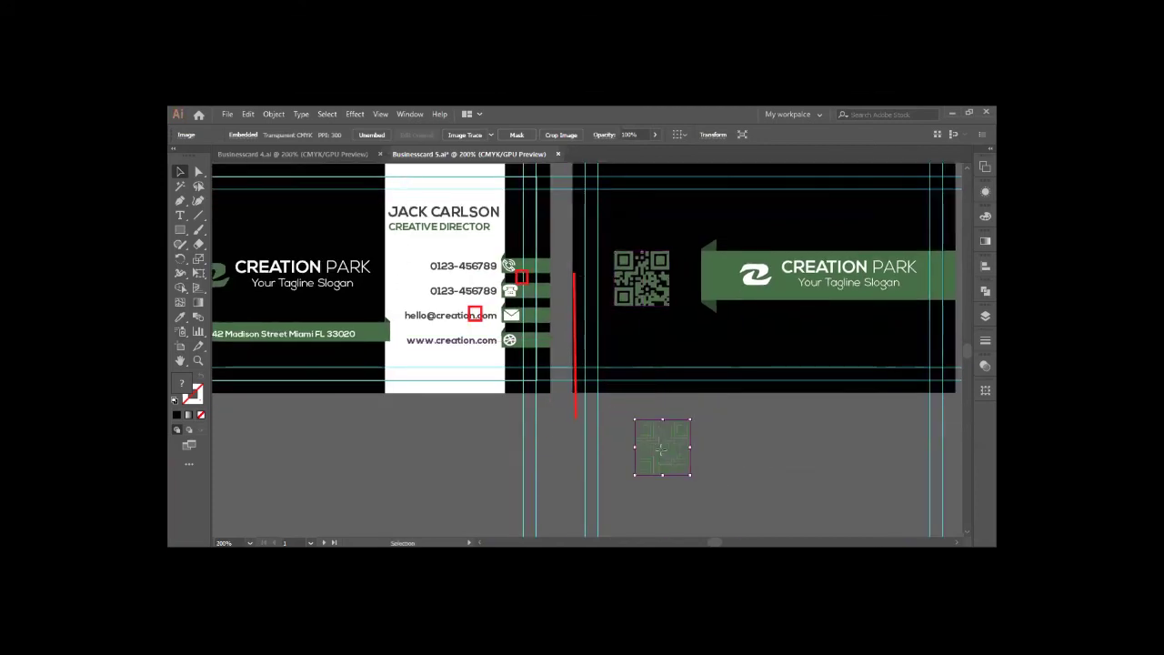
Step: Image Trace the copied QR code with the default preset and expand the tracing into paths
key(ctrl+shift+a)
click(662, 446)
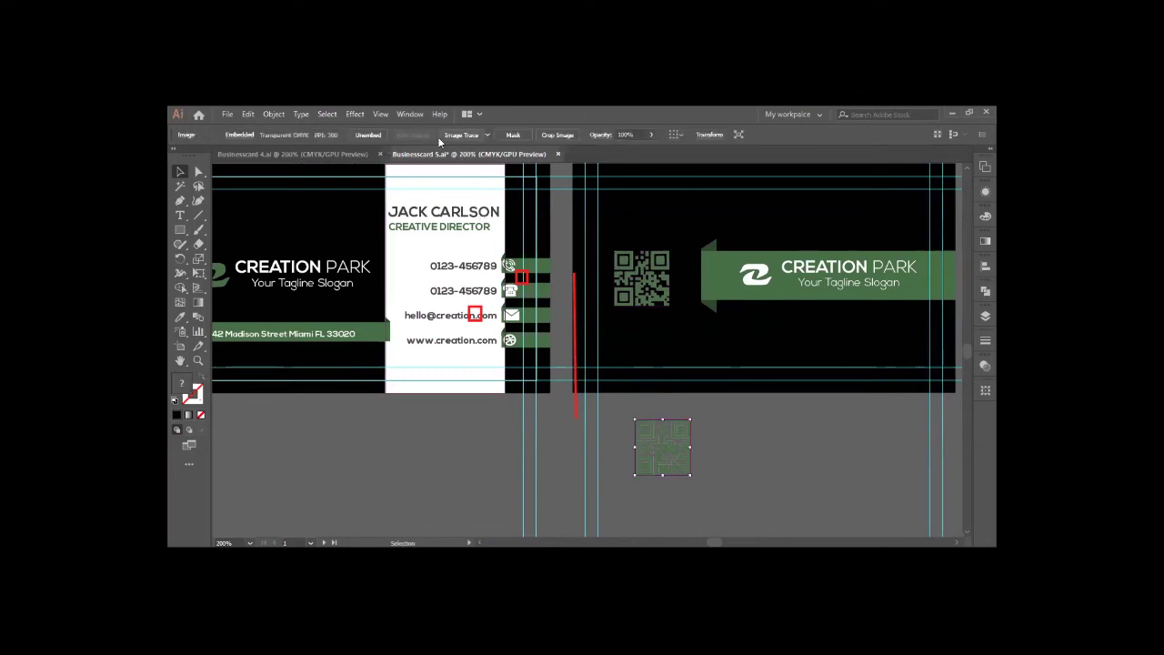
click(437, 136)
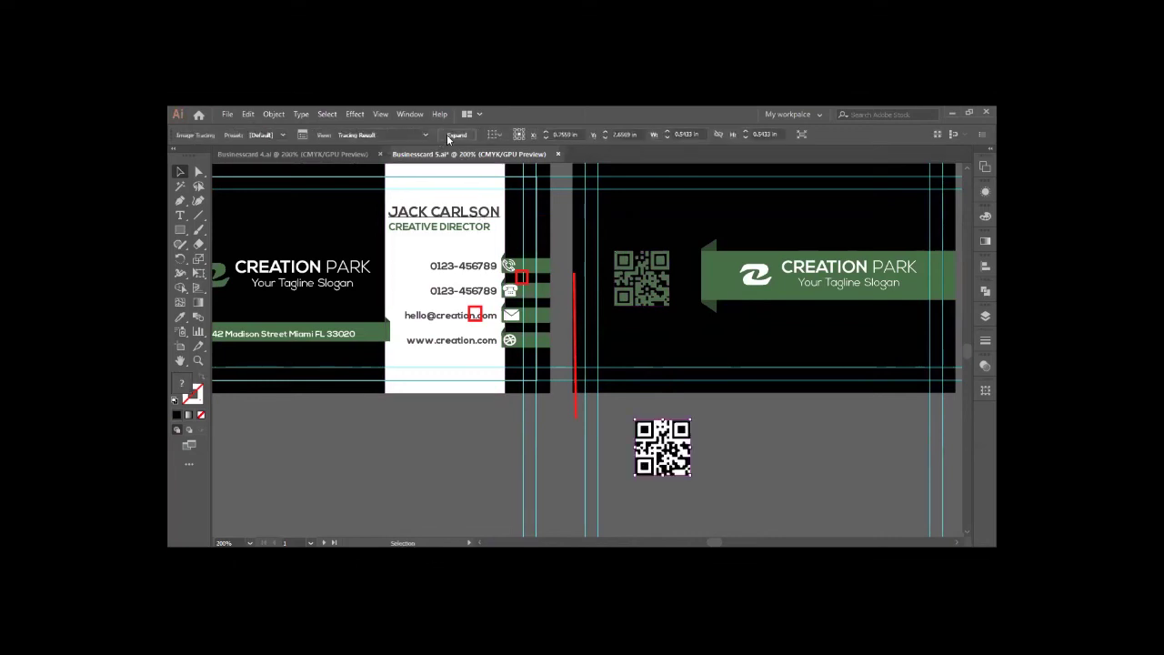
click(448, 136)
key(ctrl+shift+a)
Step: Ungroup the expanded black-and-white QR code artwork below the back artboard
click(662, 445)
right_click(660, 437)
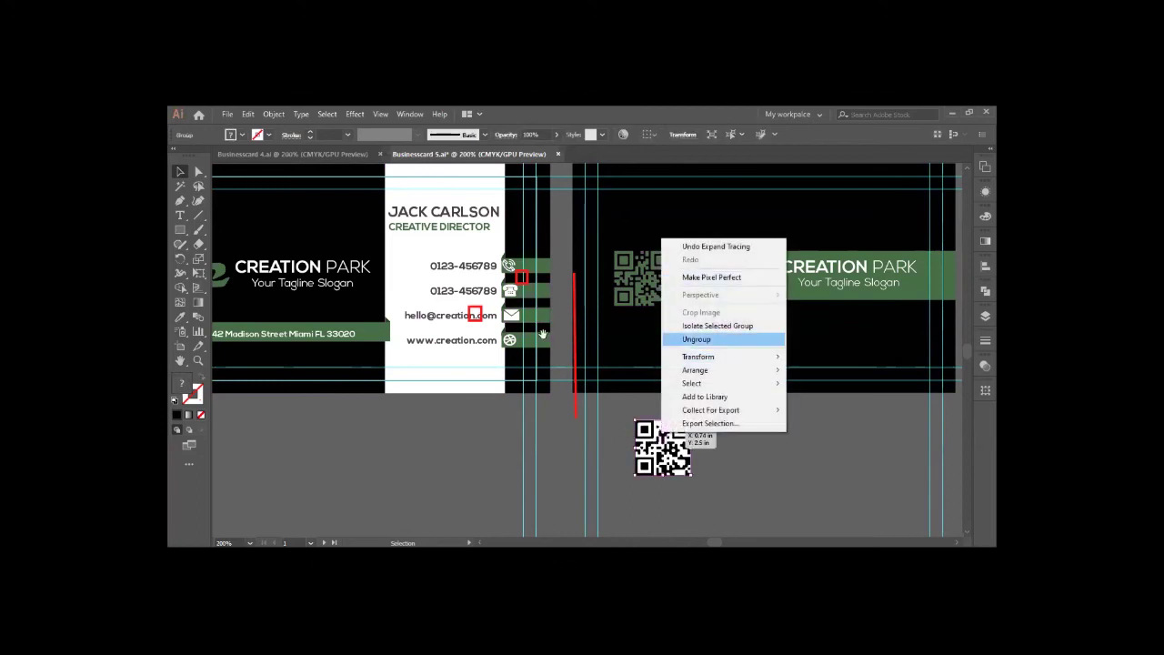
click(696, 339)
key(ctrl+shift+a)
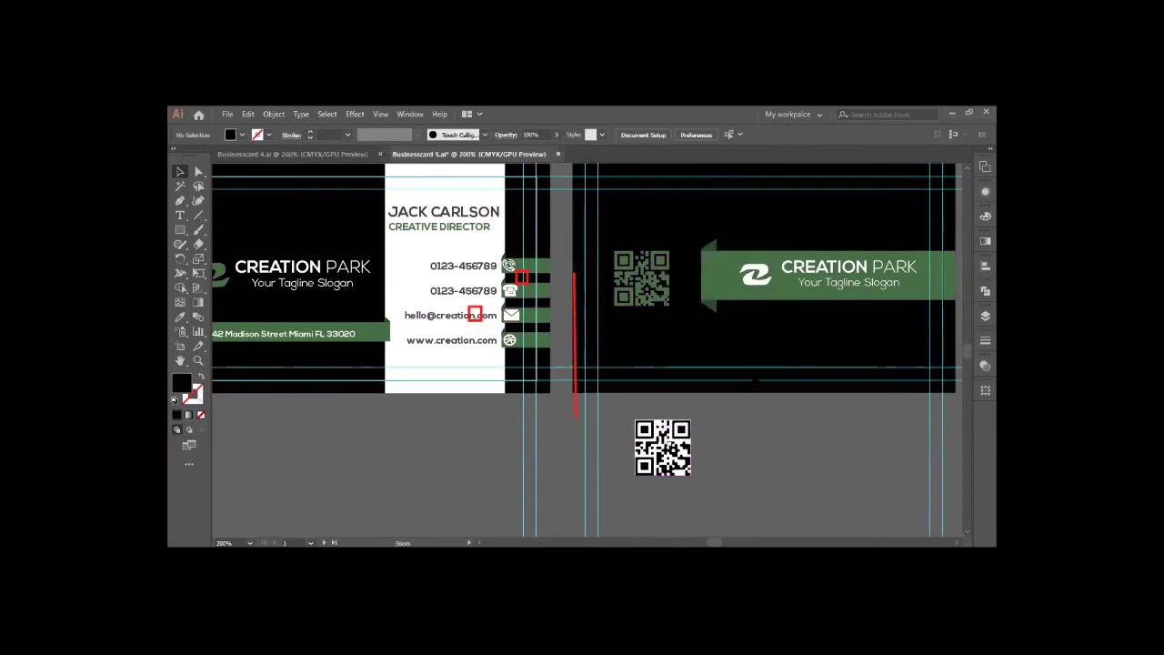
ctrl+click(666, 443)
ctrl+click(666, 444)
drag(541, 215, 794, 314)
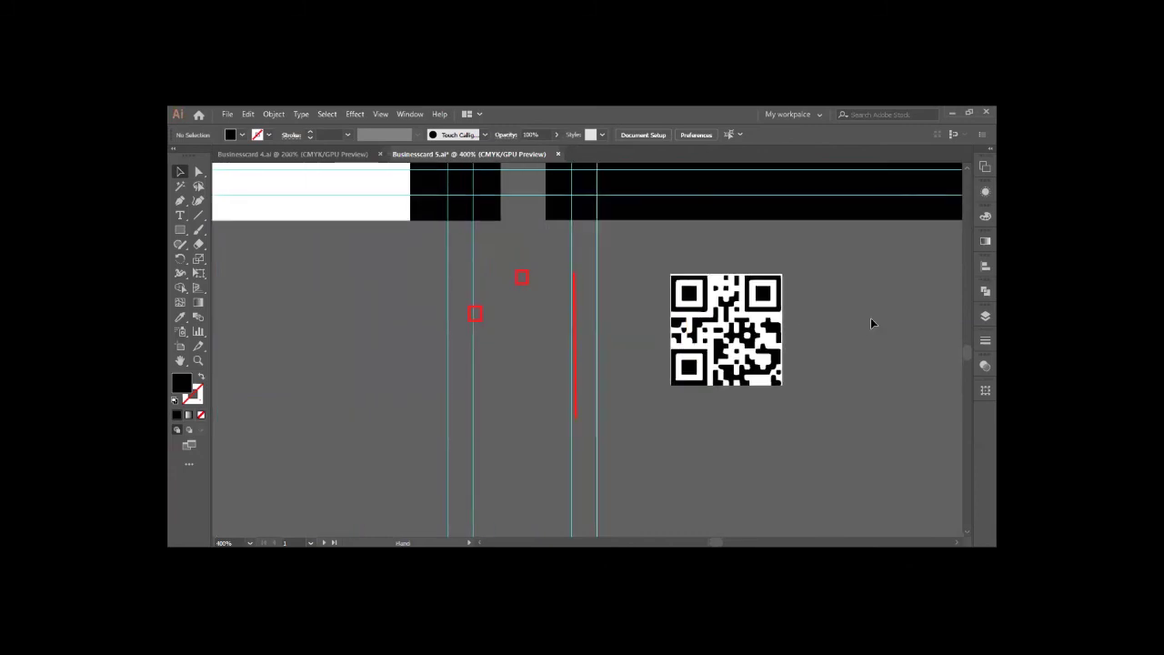
Step: Delete the white background shape from the ungrouped QR code artwork below the back artboard
drag(870, 317, 877, 313)
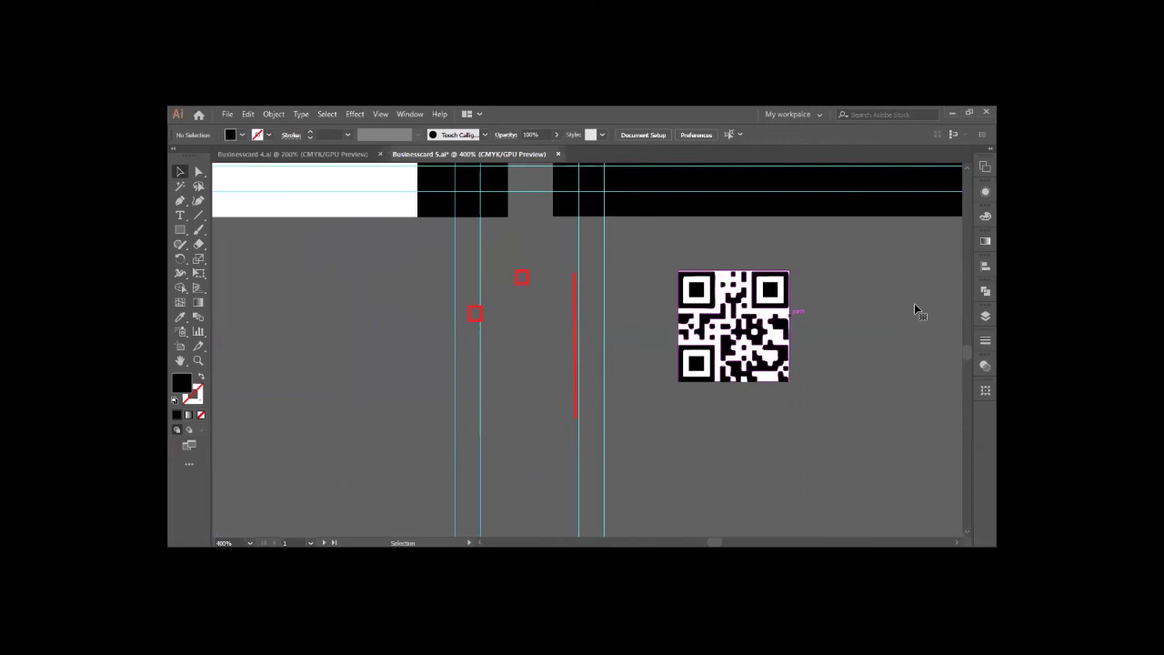
click(779, 312)
key(Delete)
click(718, 320)
click(707, 307)
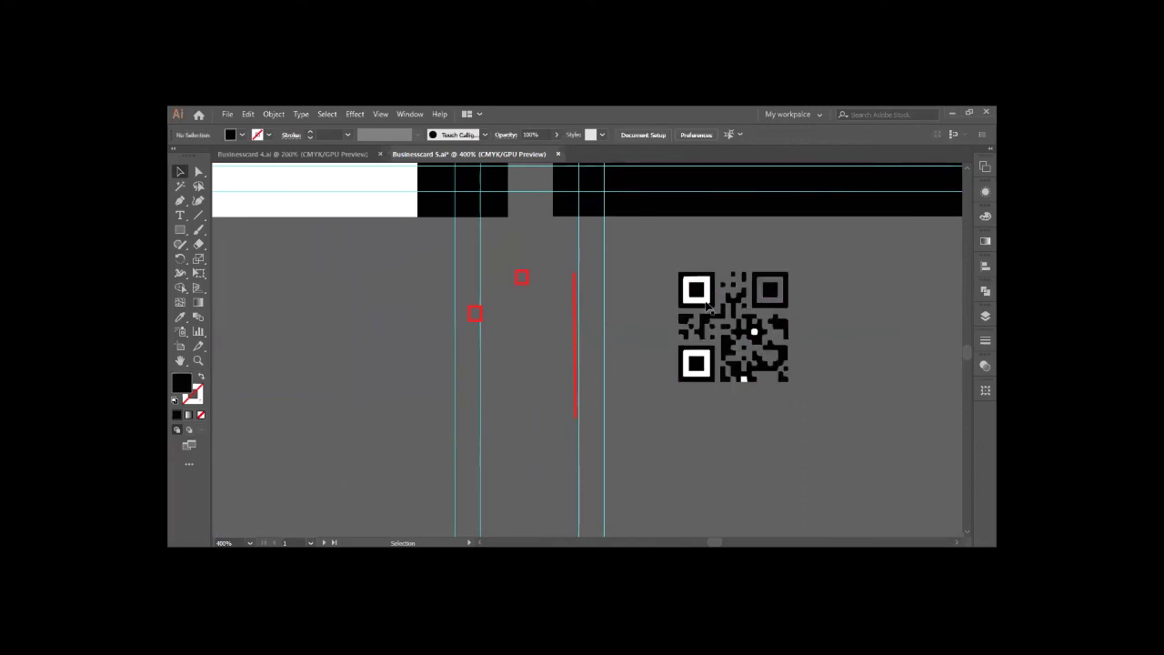
Step: Delete the remaining white shapes inside the QR code's corner squares and pattern, keeping only the black modules
click(707, 303)
key(Delete)
click(707, 368)
key(Delete)
click(755, 333)
key(Delete)
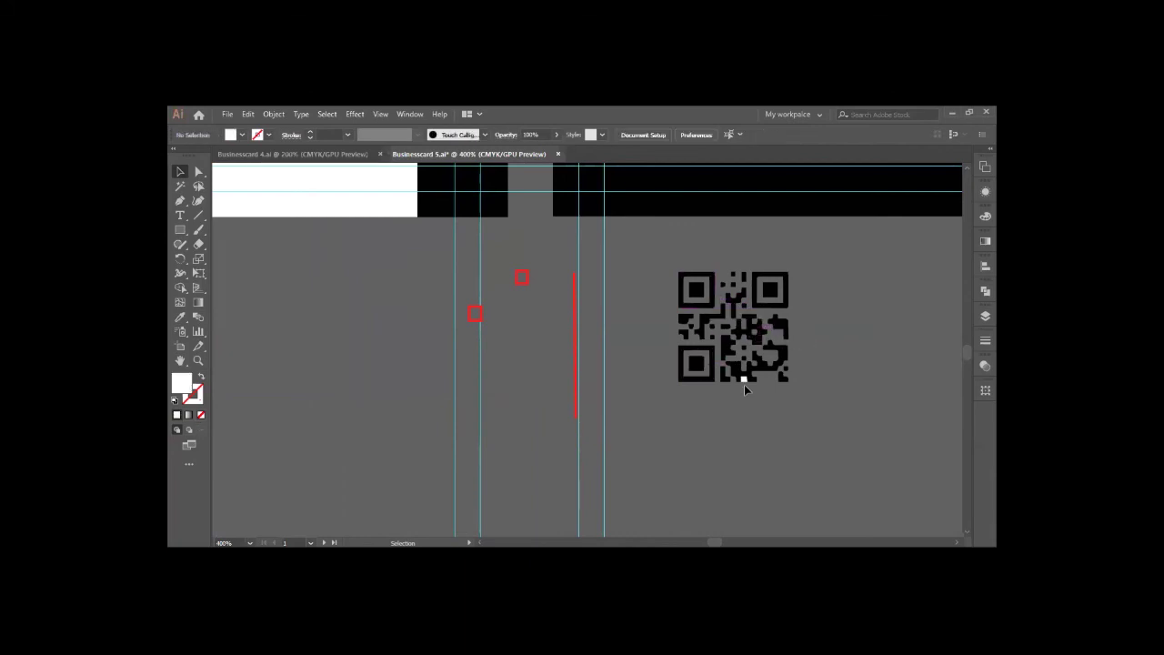
click(744, 380)
key(Delete)
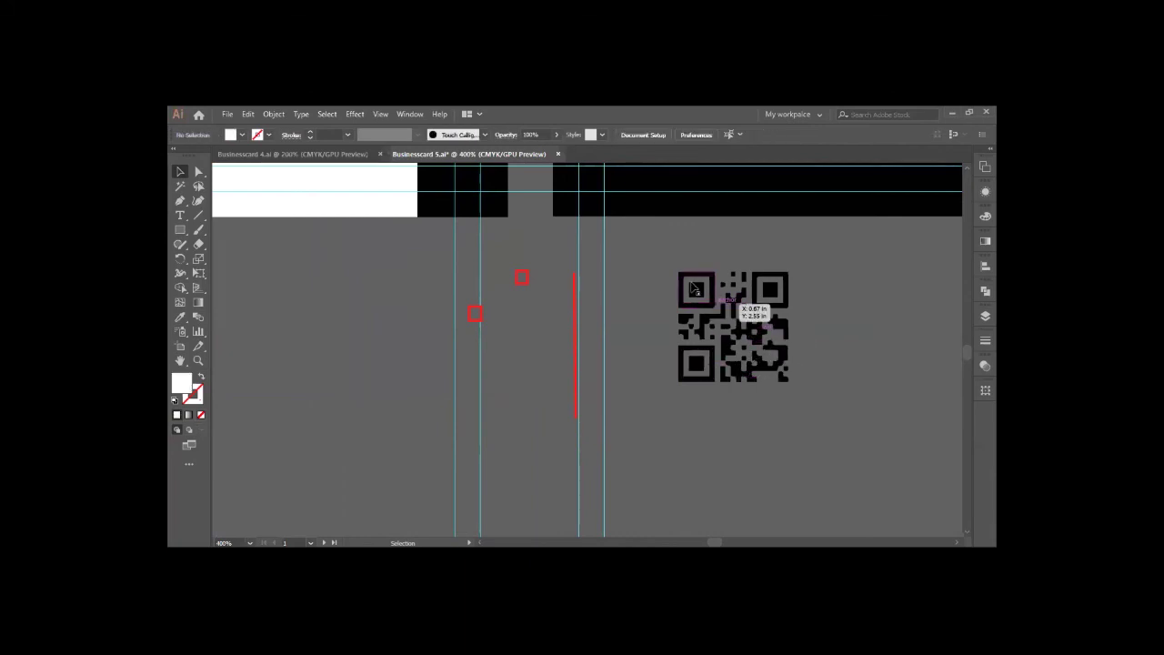
Step: Select all the remaining black QR code shapes and change their fill to white
drag(663, 289, 809, 404)
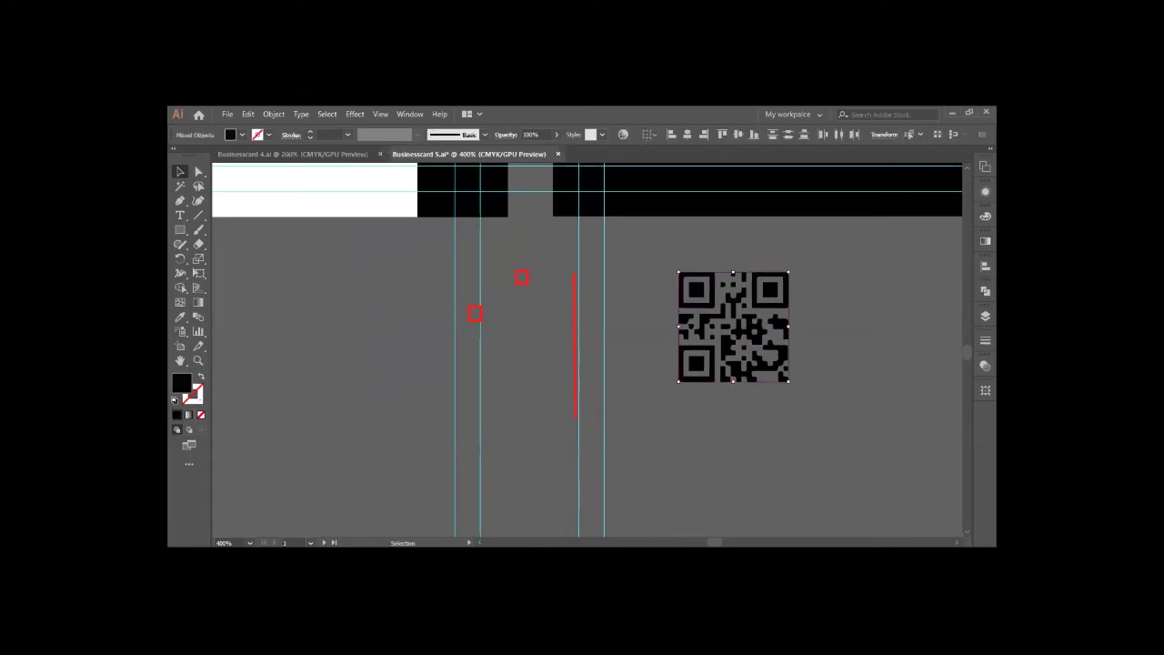
click(985, 216)
click(851, 292)
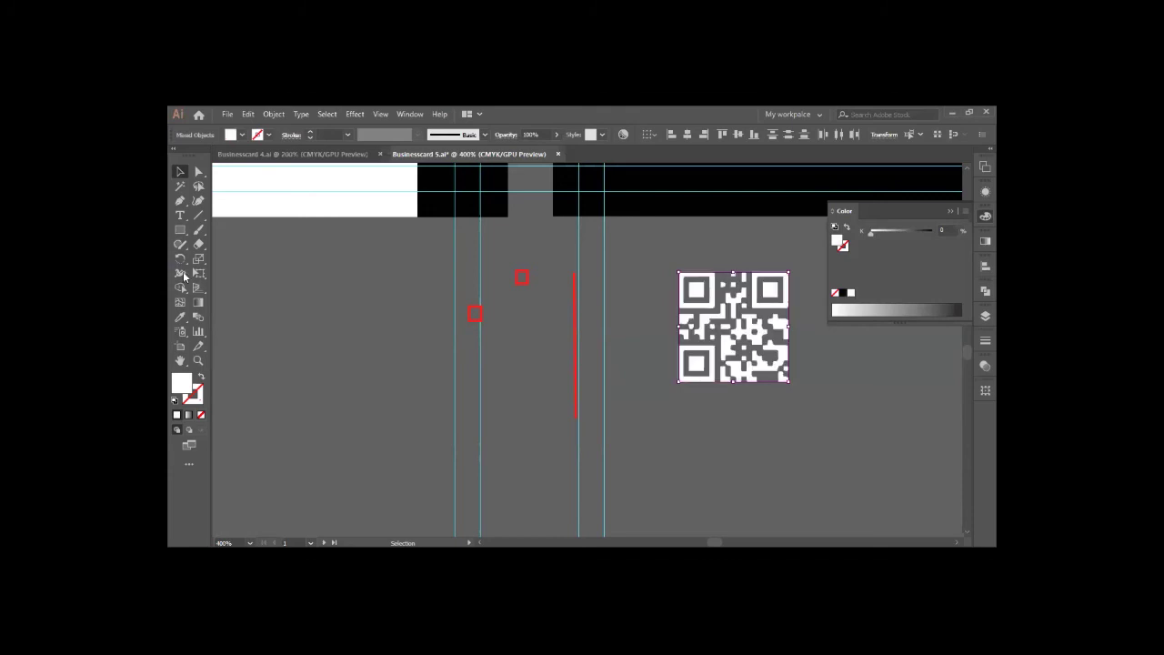
click(608, 273)
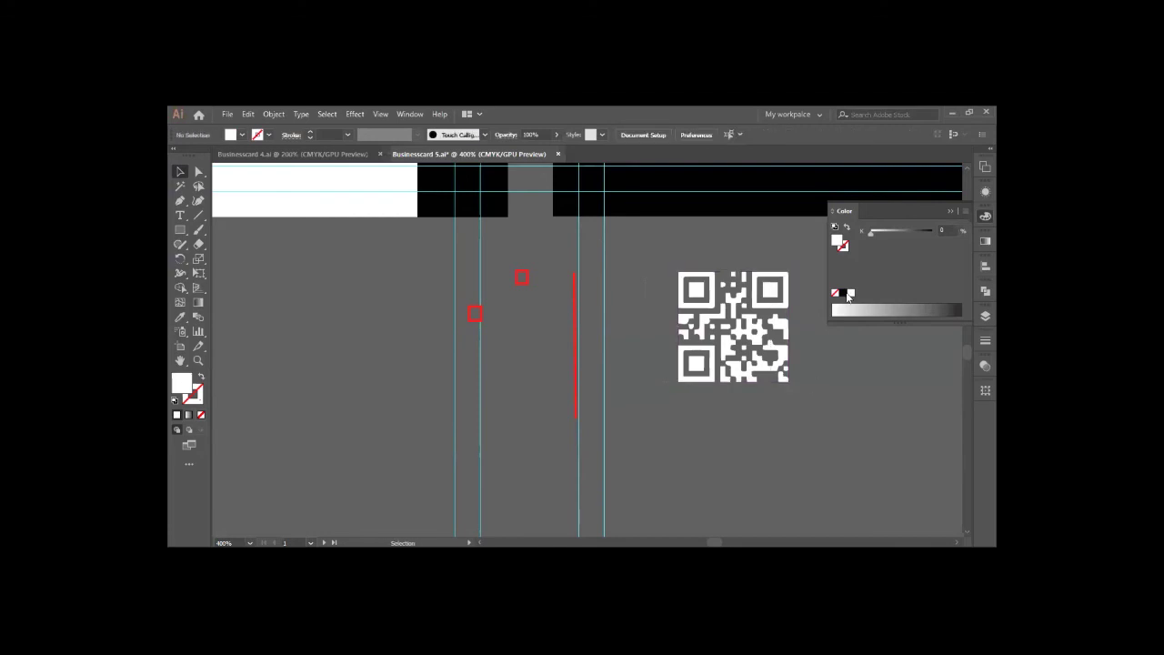
Step: Replace the green QR code on the back side with the grouped white one and restore the cut square outline around it
key(ctrl+minus)
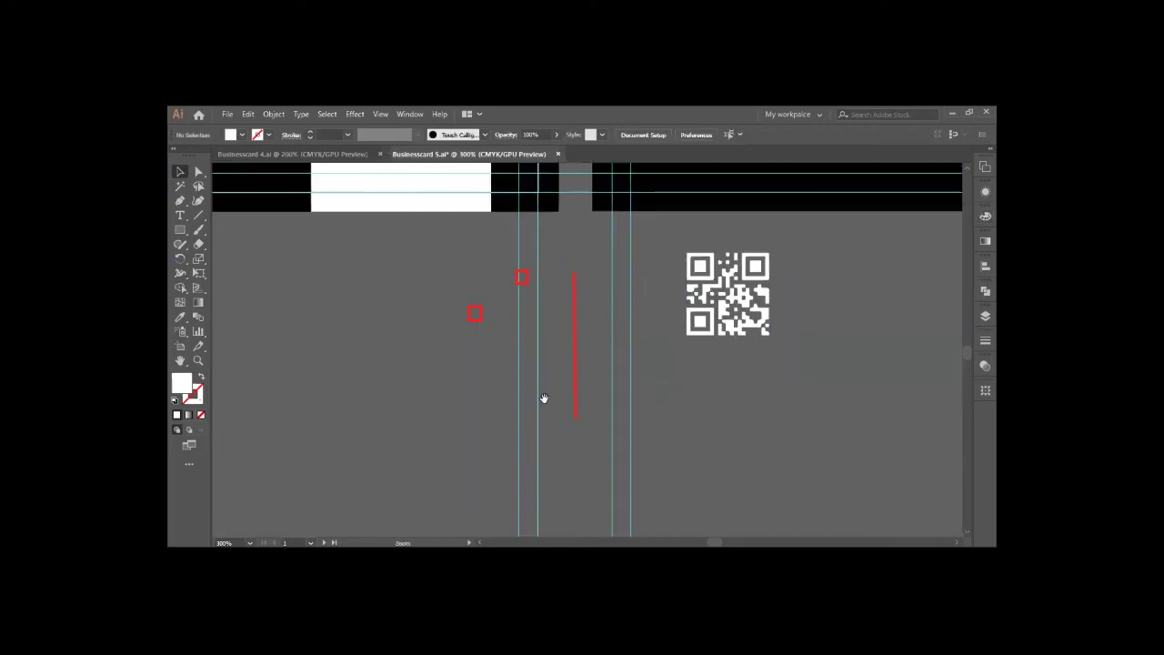
key(ctrl+minus)
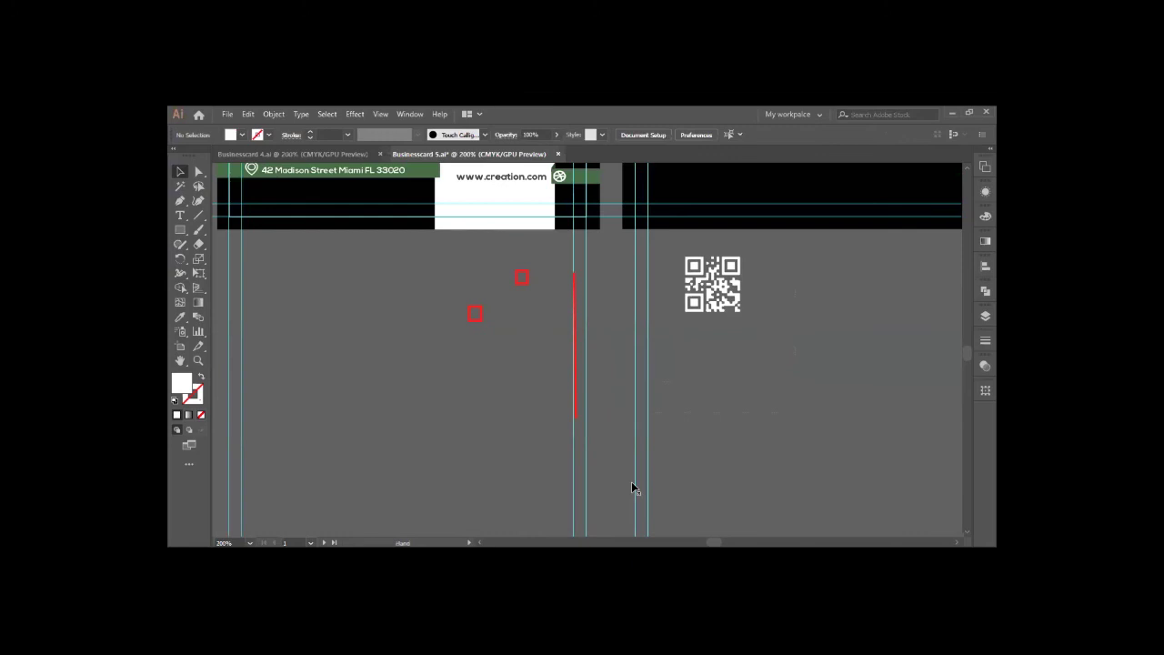
scroll(631, 481, up, 3)
scroll(631, 482, right, 1)
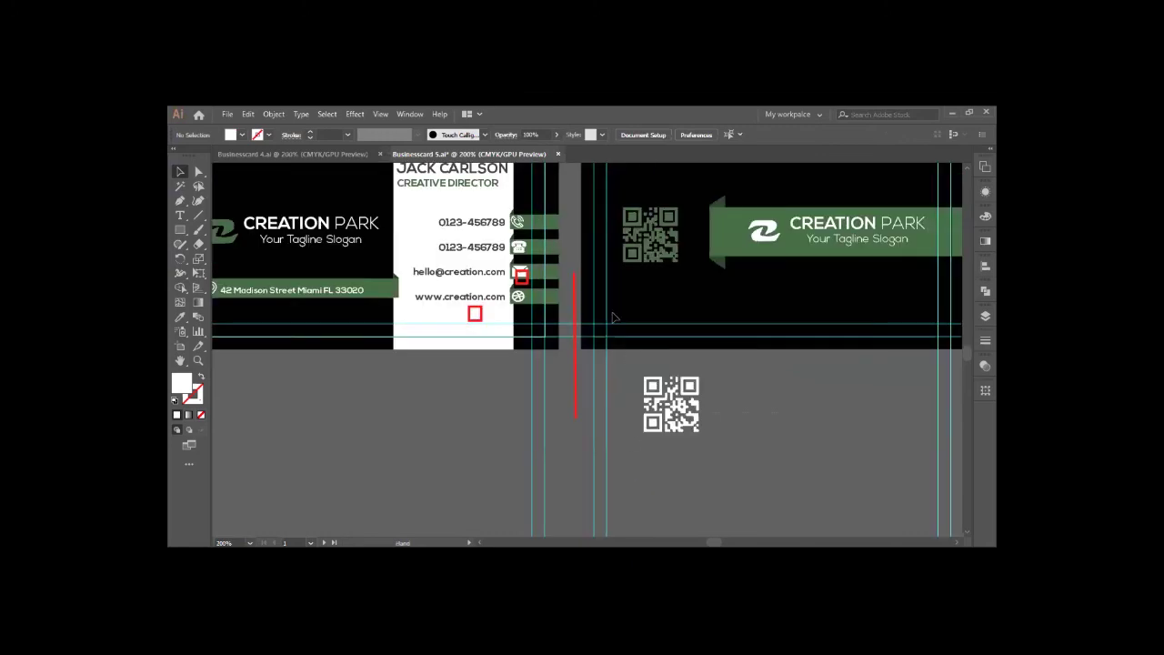
scroll(613, 318, up, 1)
scroll(615, 361, up, 1)
scroll(616, 361, right, 1)
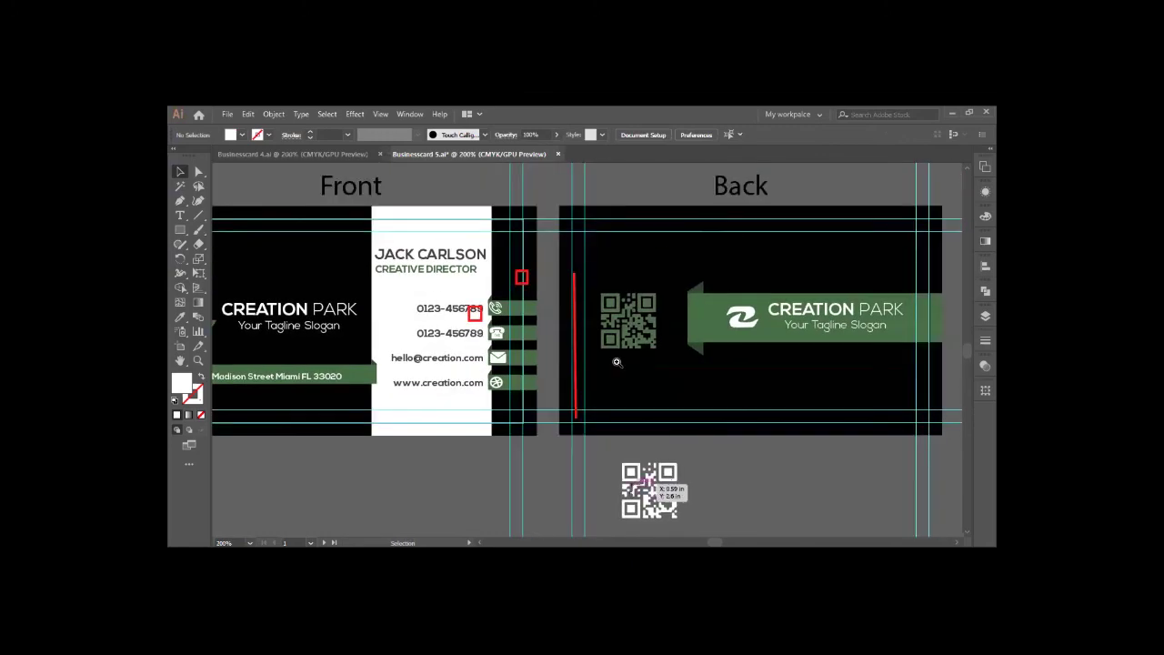
drag(616, 362, 616, 362)
click(594, 374)
click(606, 398)
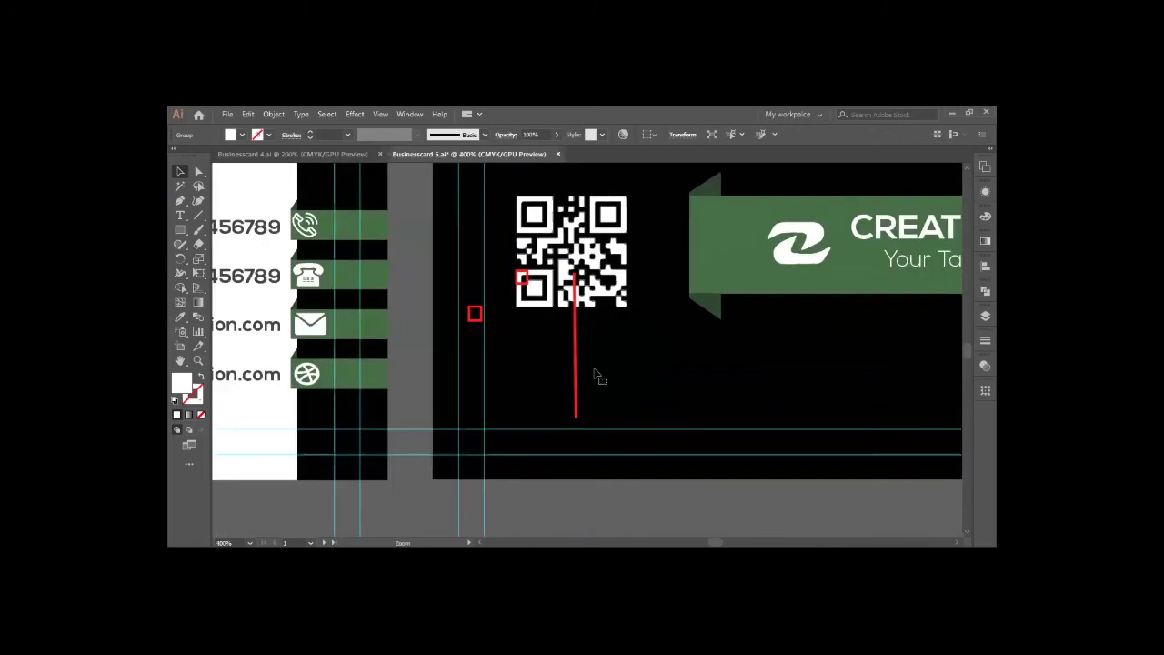
click(551, 271)
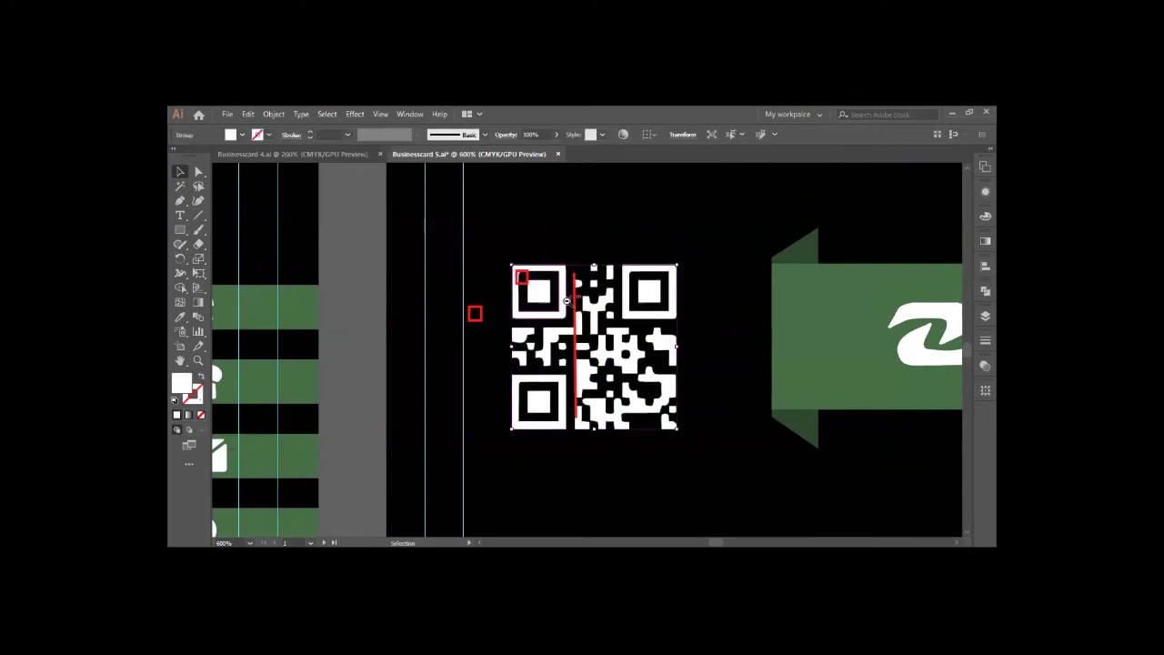
alt+click(631, 375)
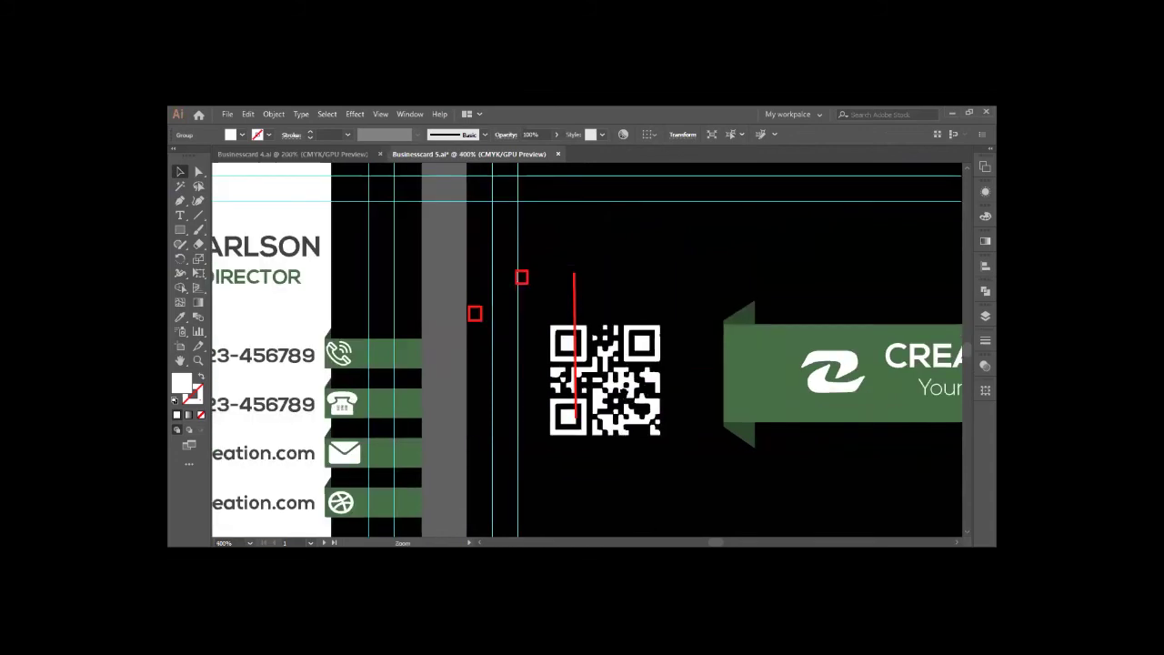
alt+click(624, 394)
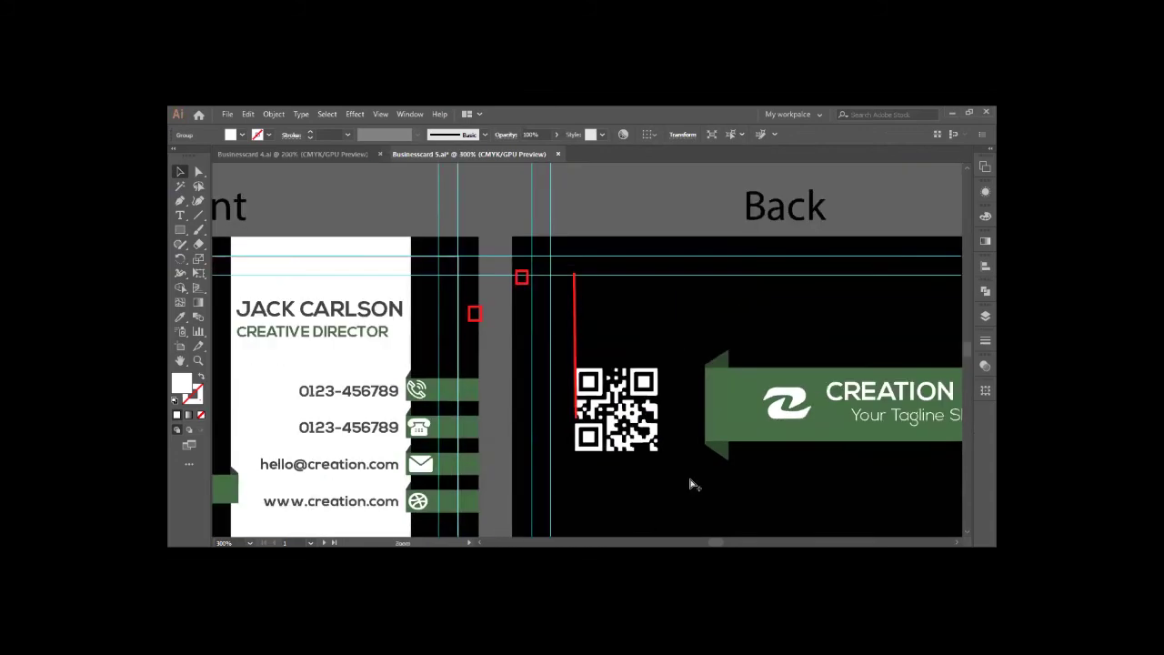
key(ctrl+minus)
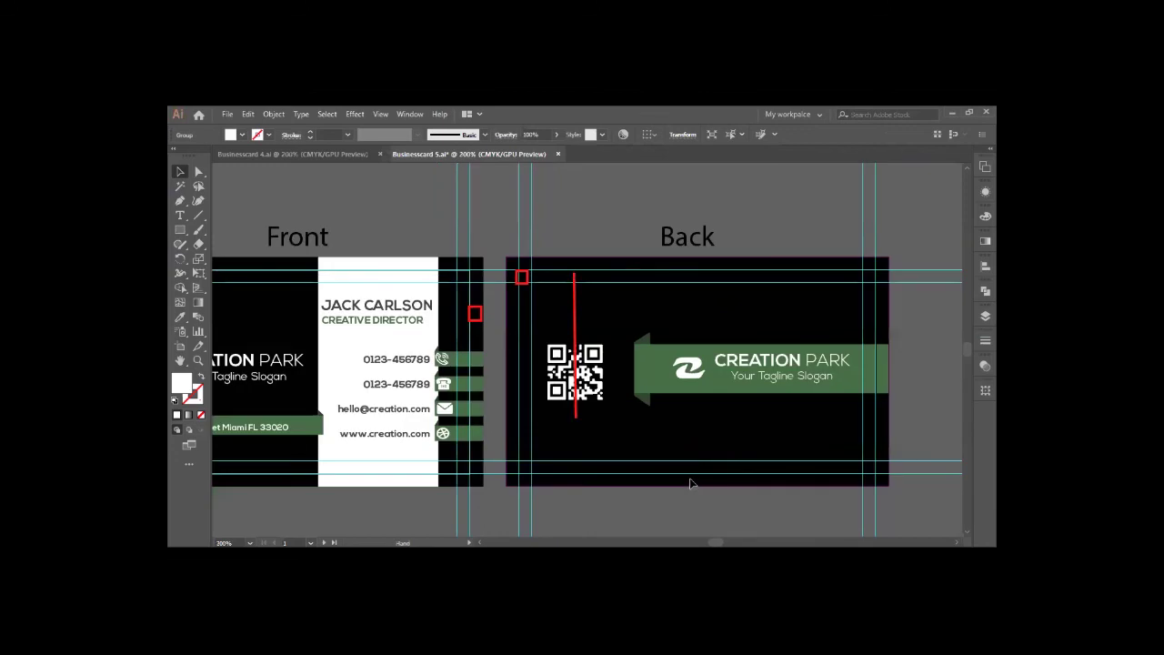
drag(689, 477, 766, 415)
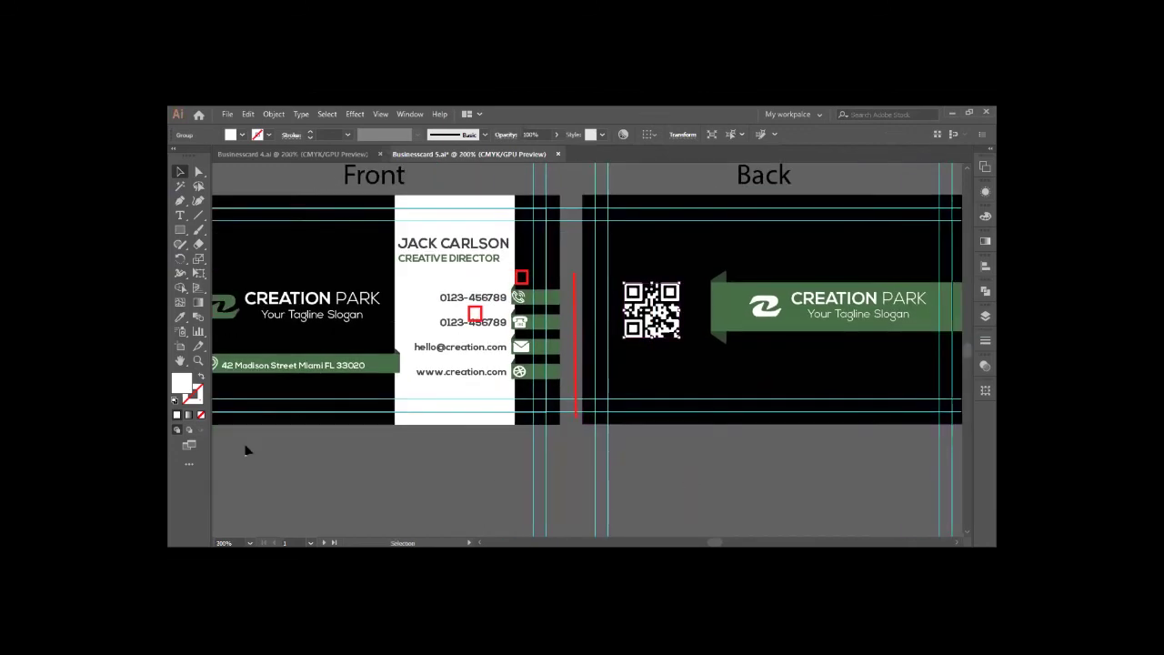
click(651, 309)
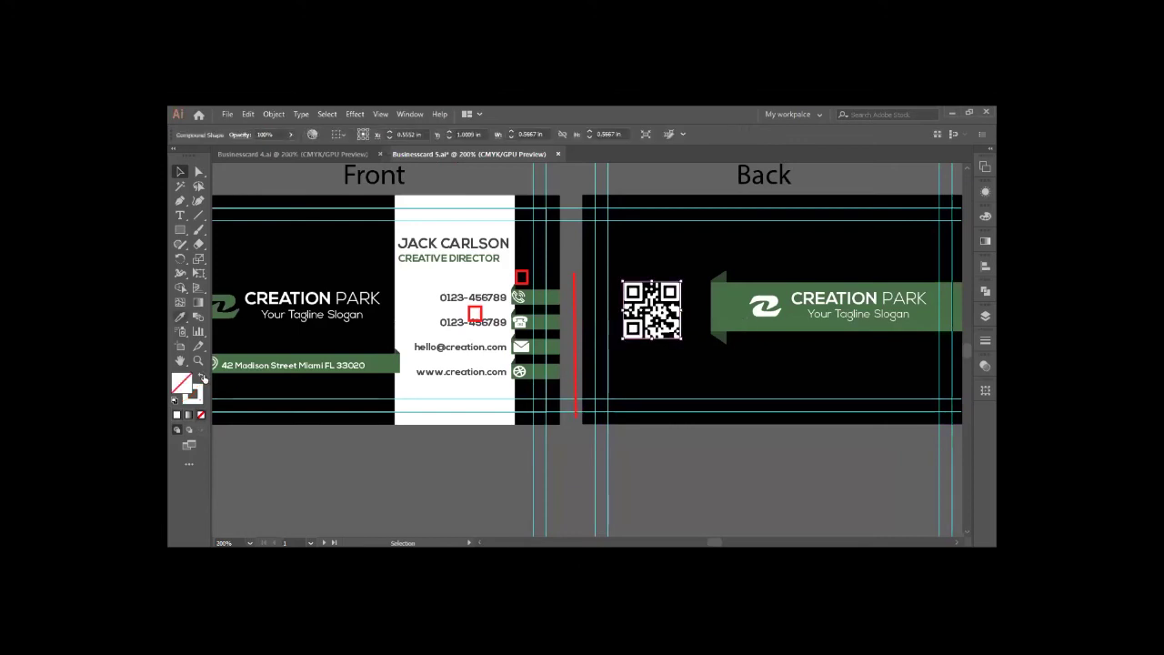
Step: Give the square outline around the QR code the ribbon's green as stroke with no fill, and save the document
key(i)
click(837, 310)
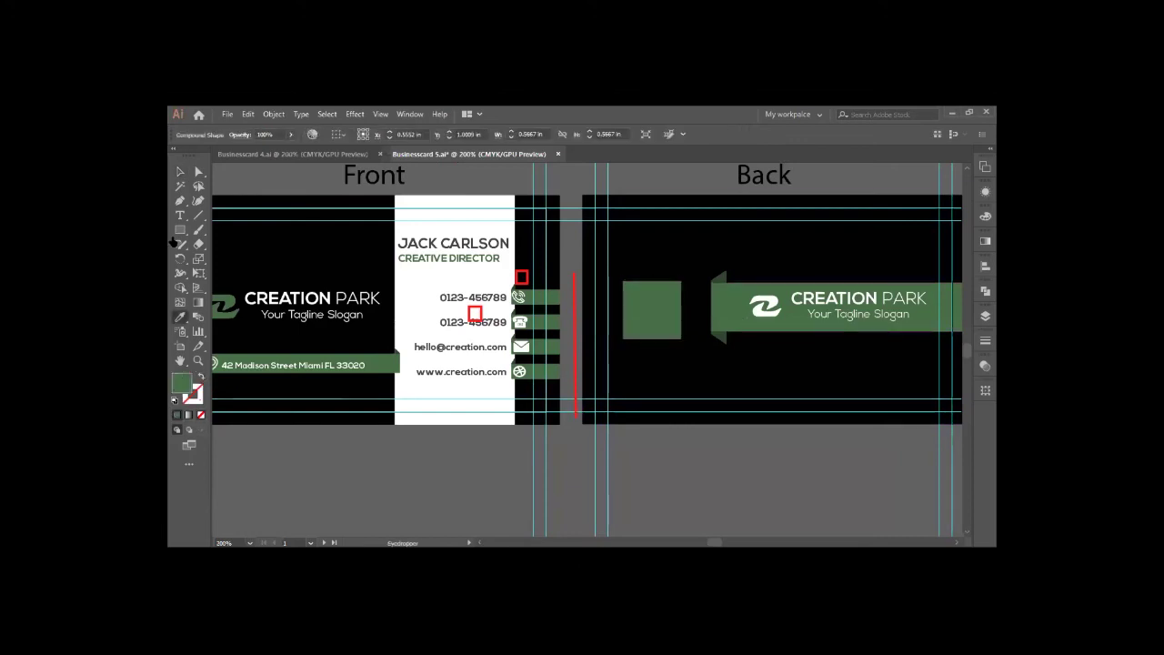
key(ctrl+z)
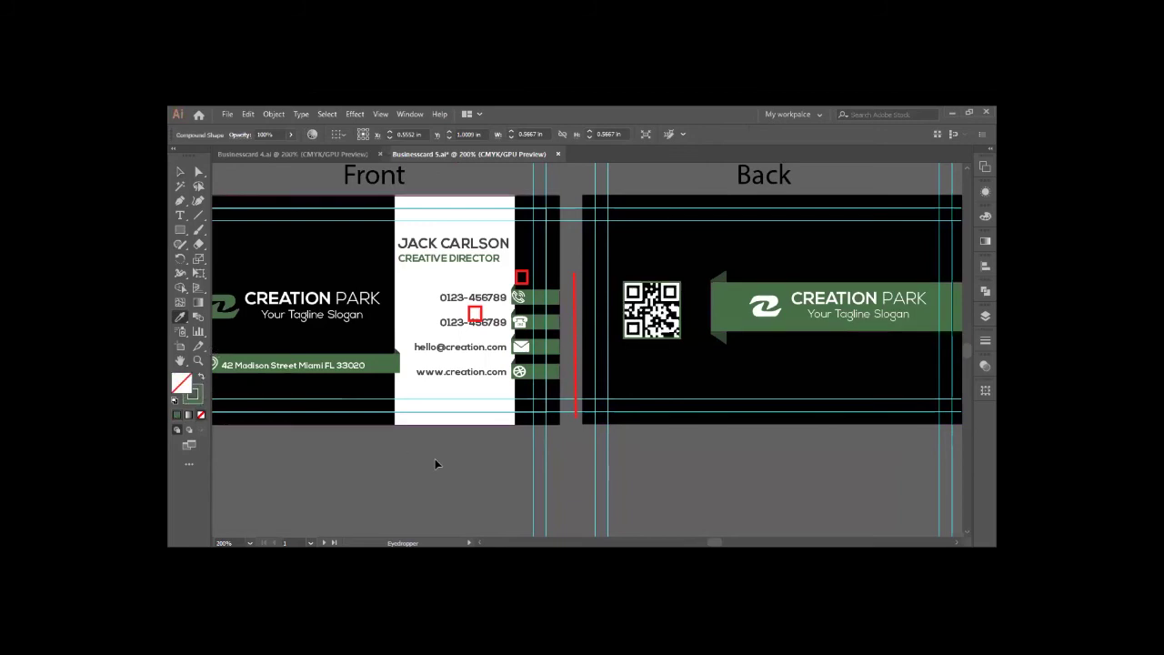
key(v)
click(436, 464)
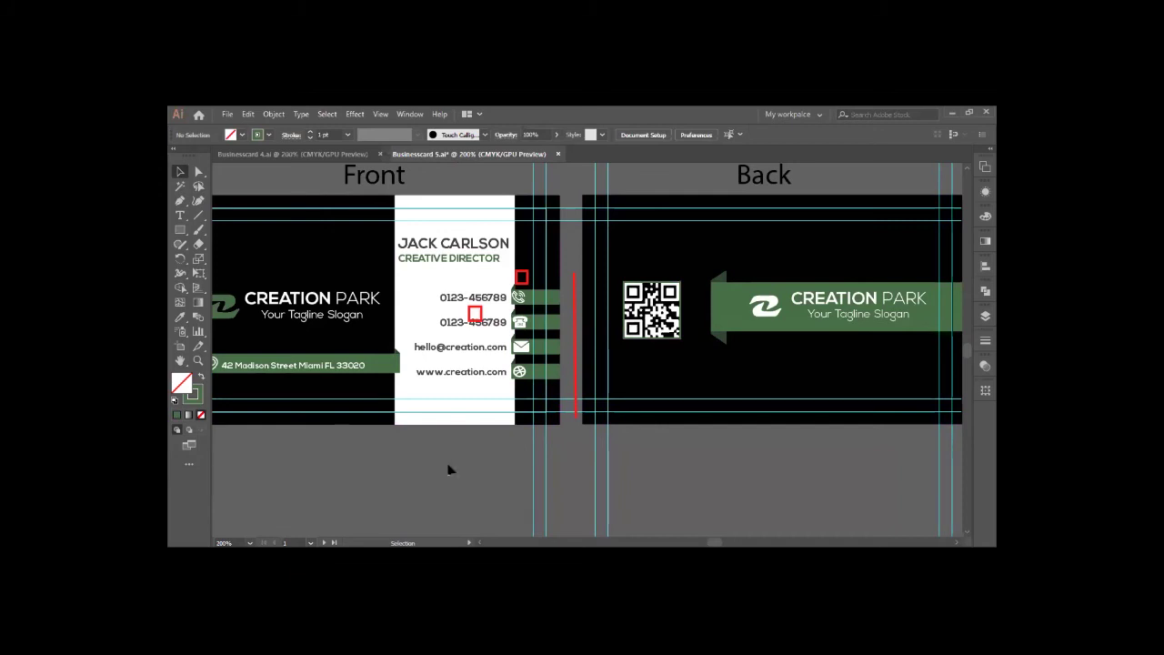
key(a)
key(v)
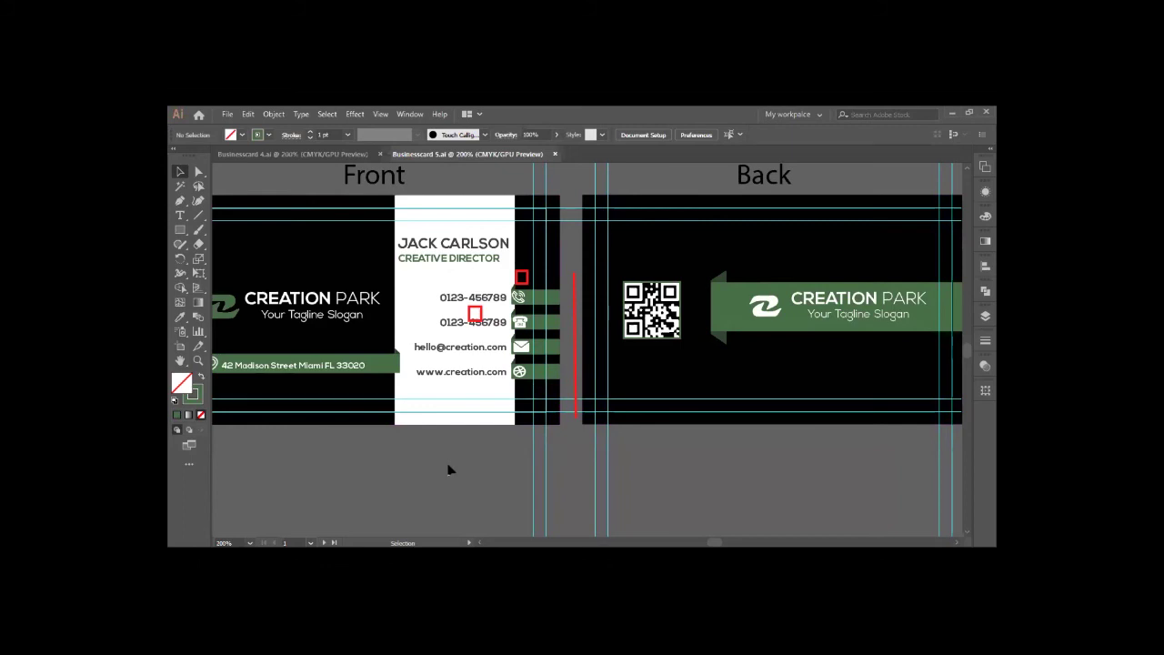
Step: Enlarge the green square outline evenly around the QR code's centre to about 0.64 in wide and high
key(z)
click(805, 427)
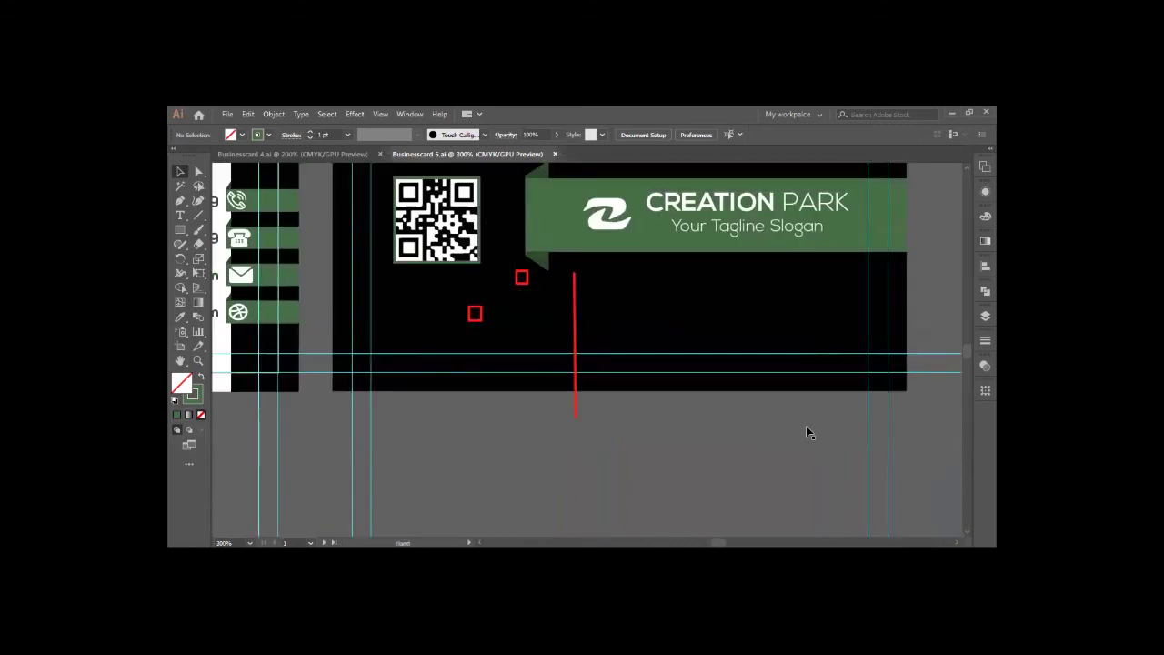
scroll(806, 428, up, 2)
scroll(805, 427, left, 4)
key(v)
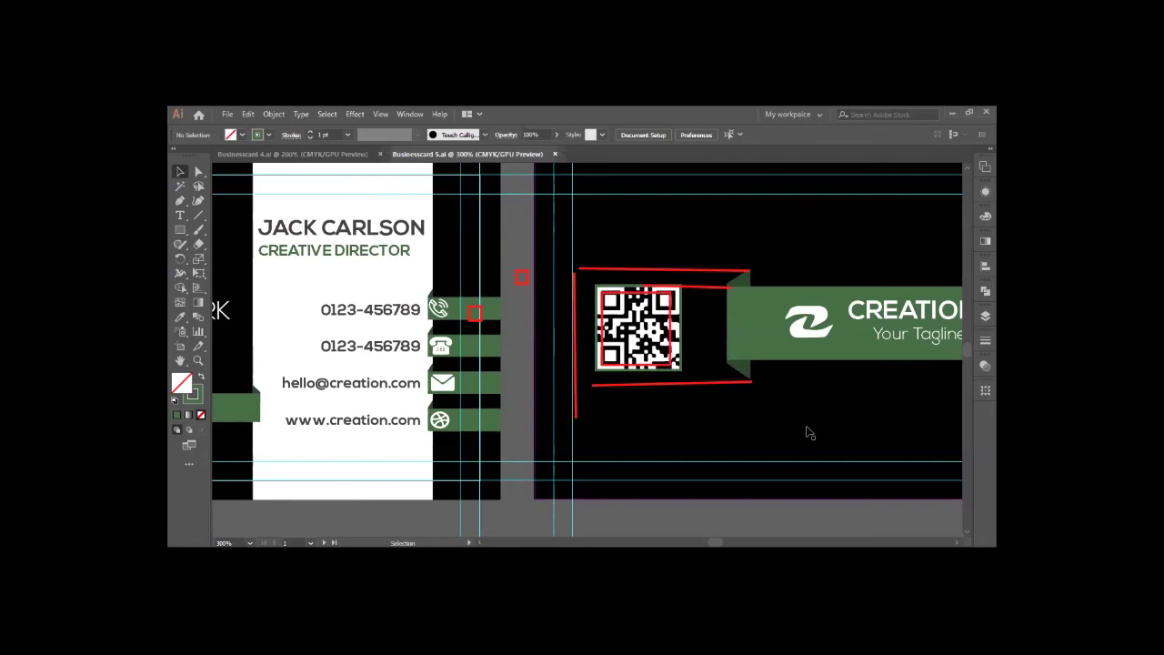
click(625, 340)
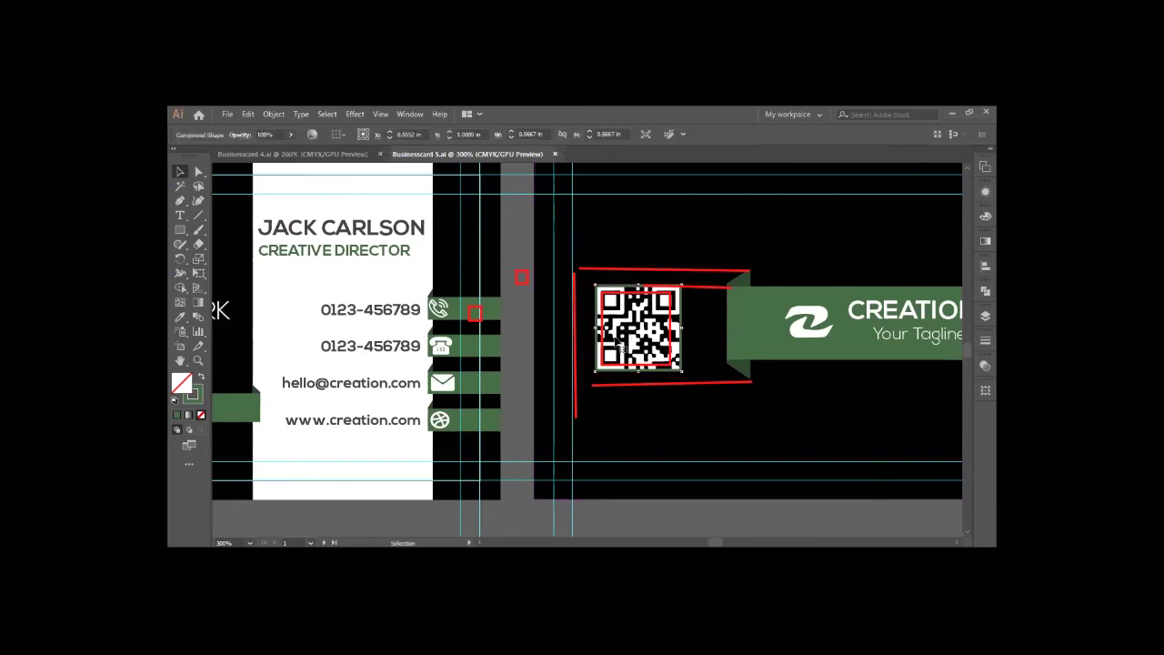
click(514, 524)
click(633, 356)
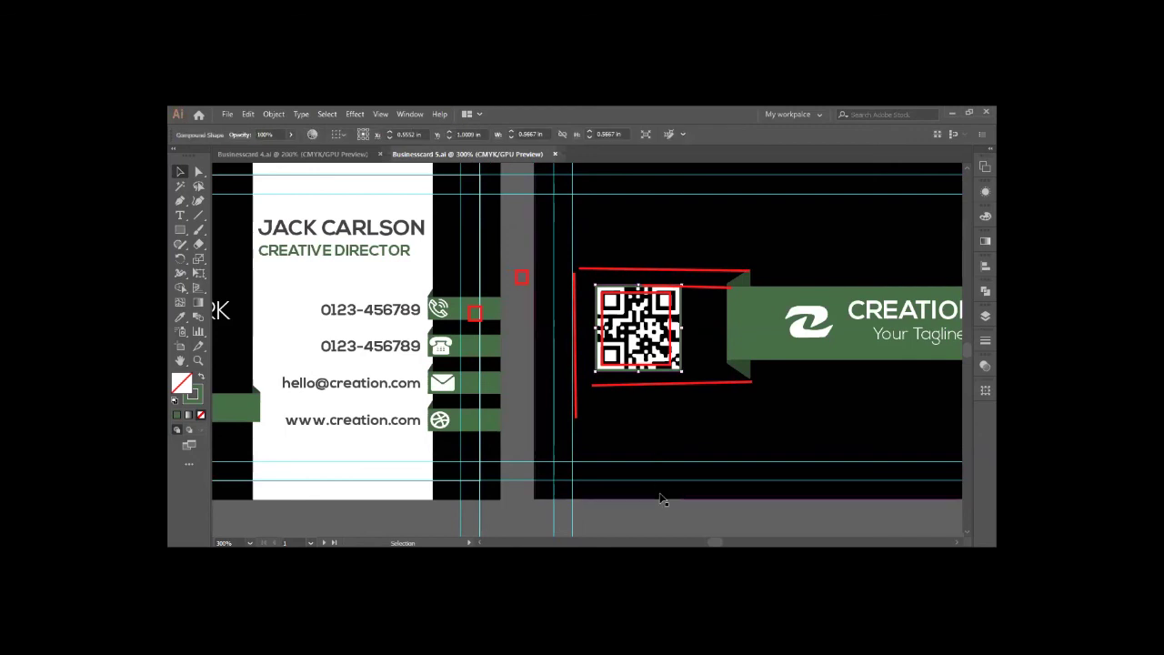
click(661, 499)
click(637, 327)
drag(686, 283, 693, 279)
click(639, 518)
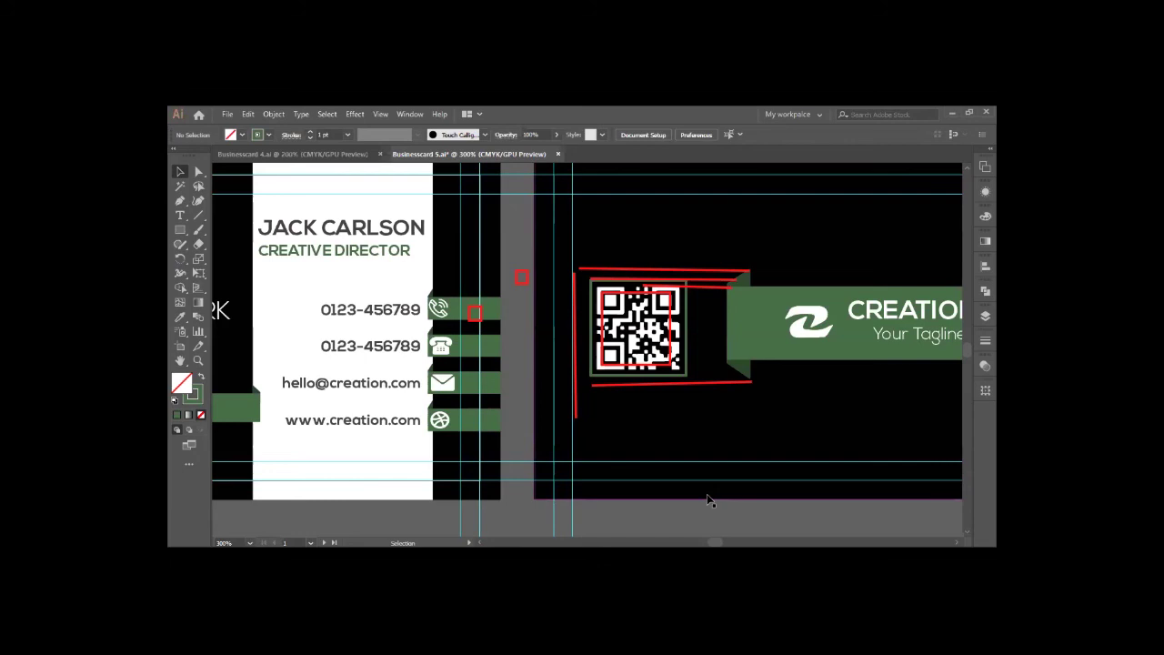
Step: Set the stroke weight of the green square outline to 0.5 pt and save the document
scroll(709, 500, down, 1)
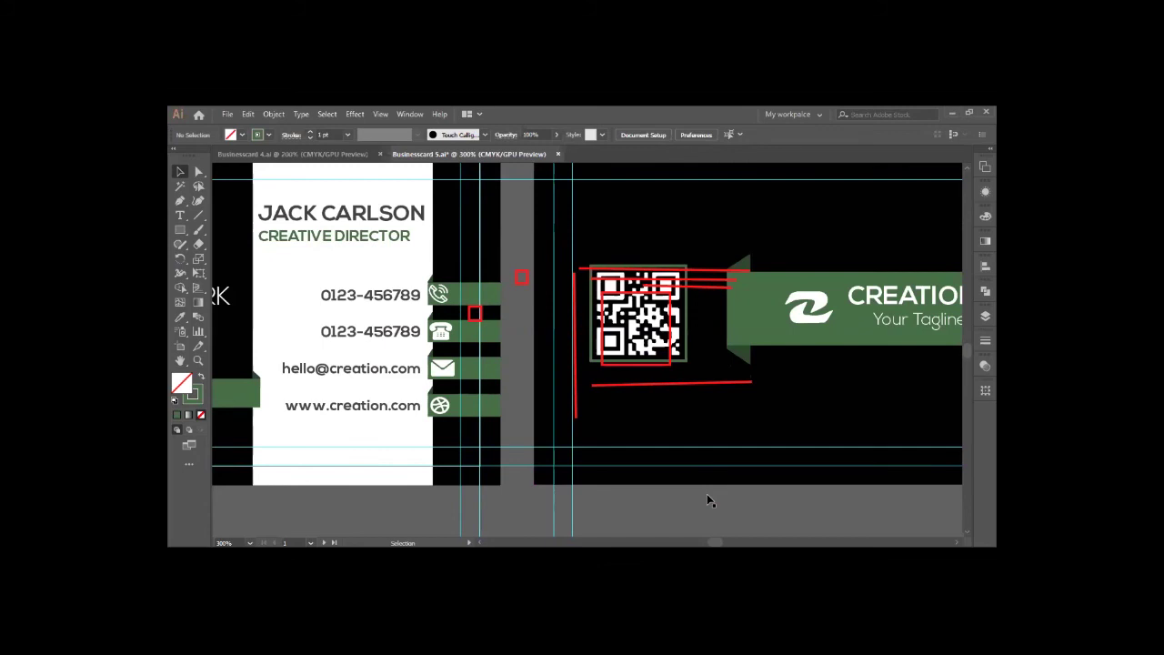
click(682, 329)
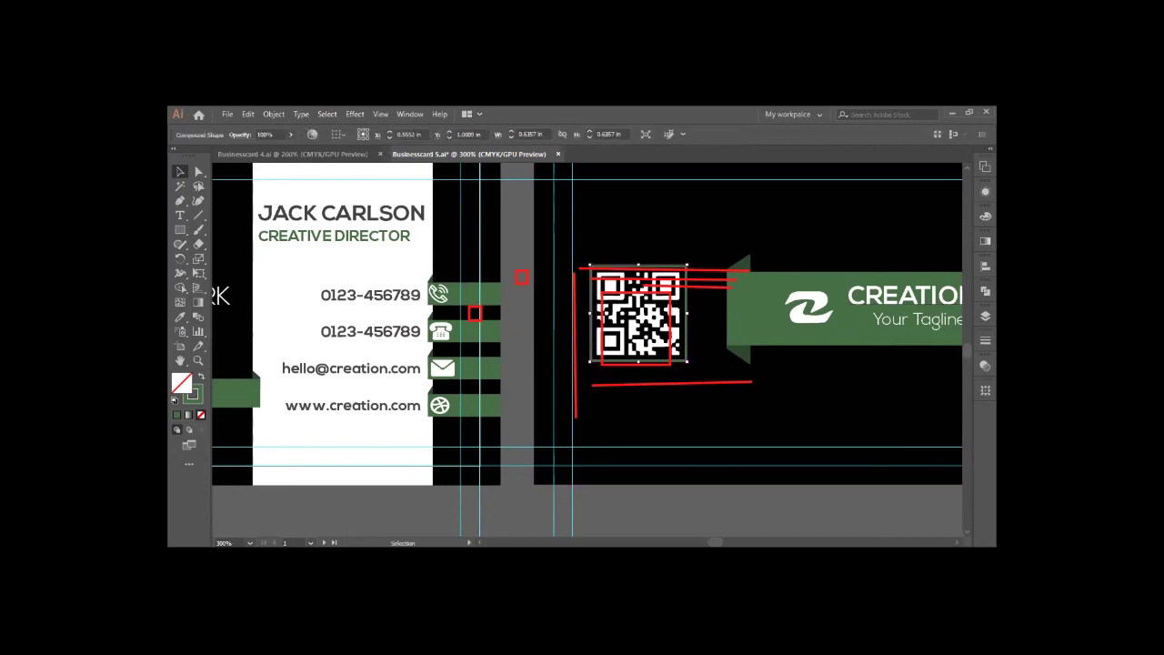
click(985, 339)
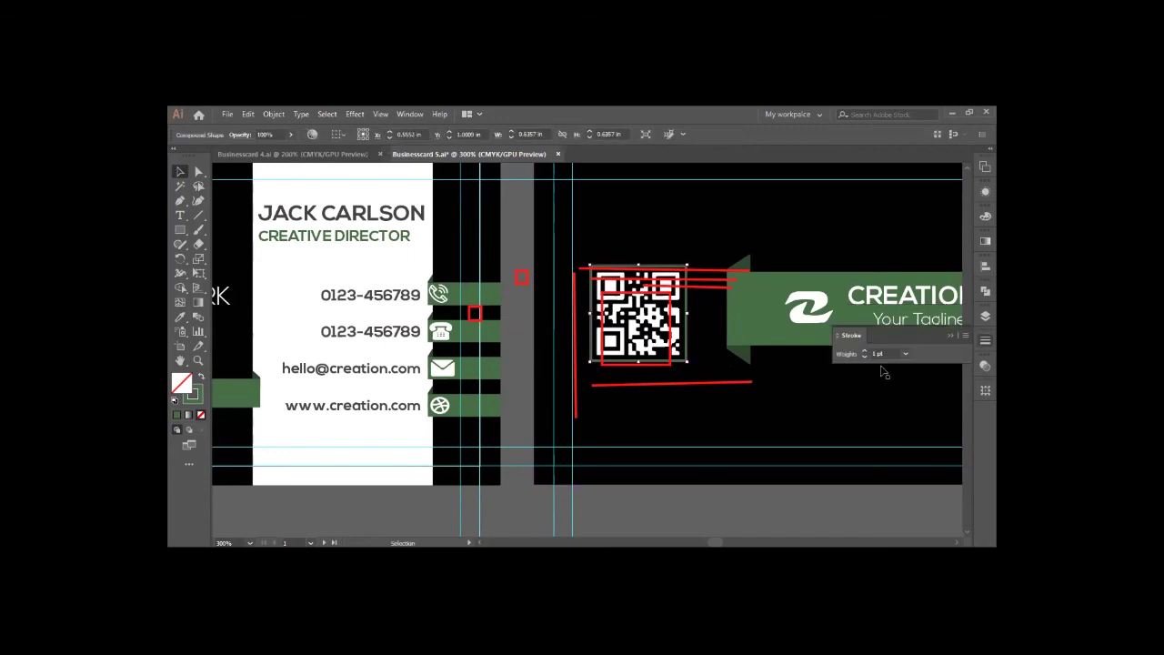
double_click(885, 355)
text(0.5)
key(Return)
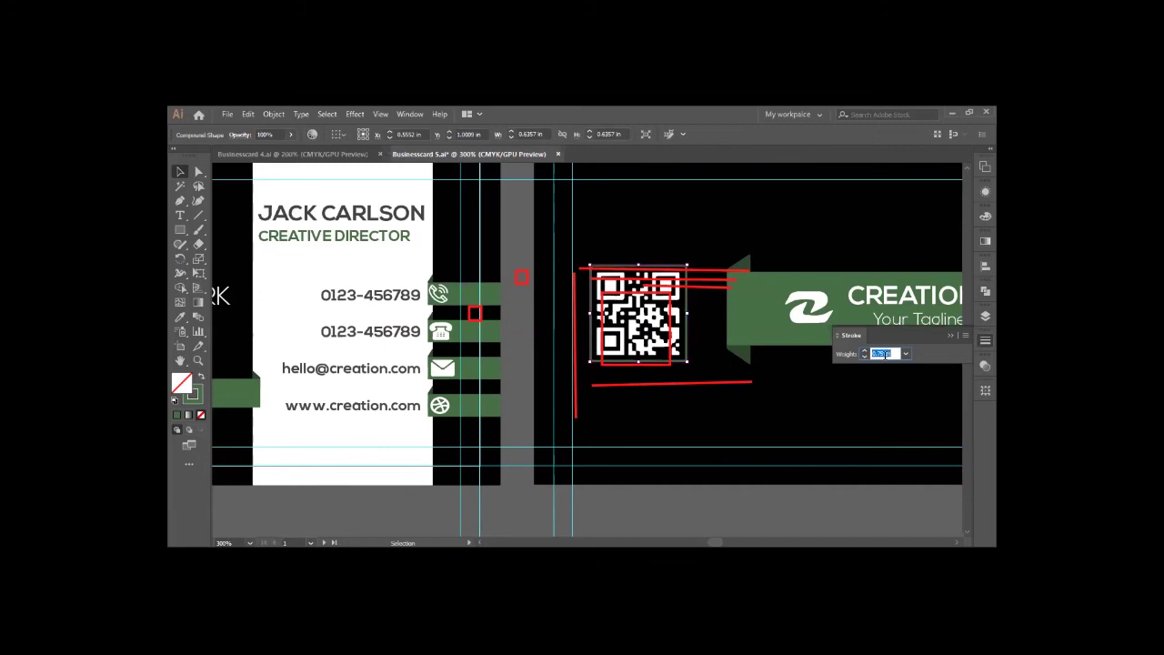
click(668, 515)
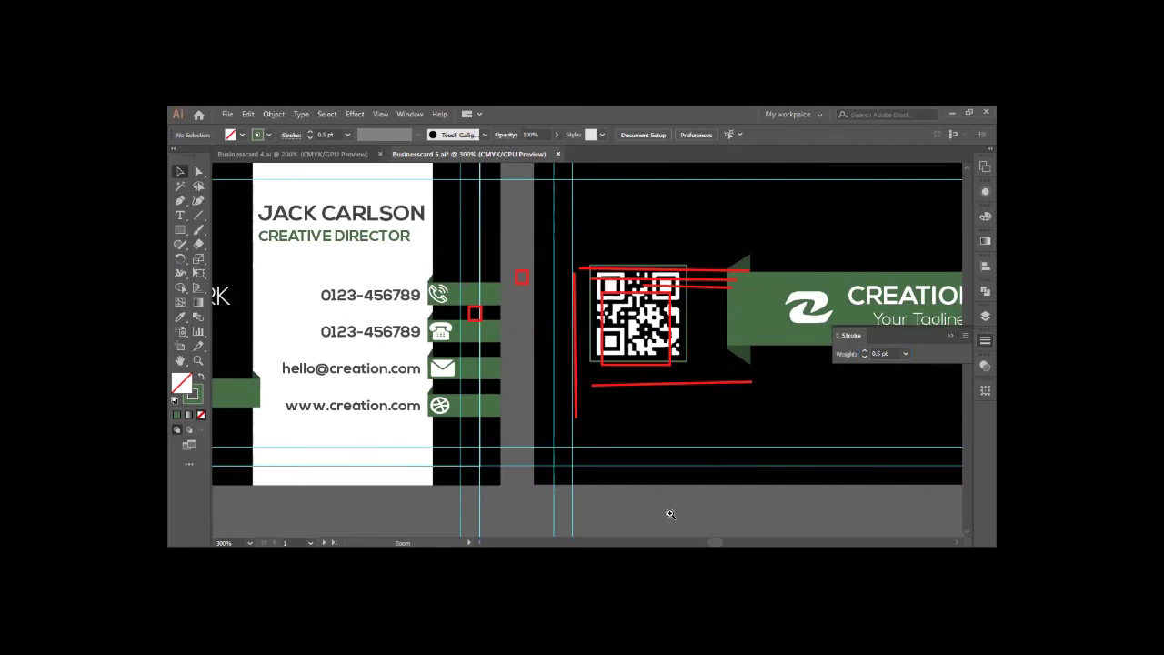
ctrl+alt+click(670, 512)
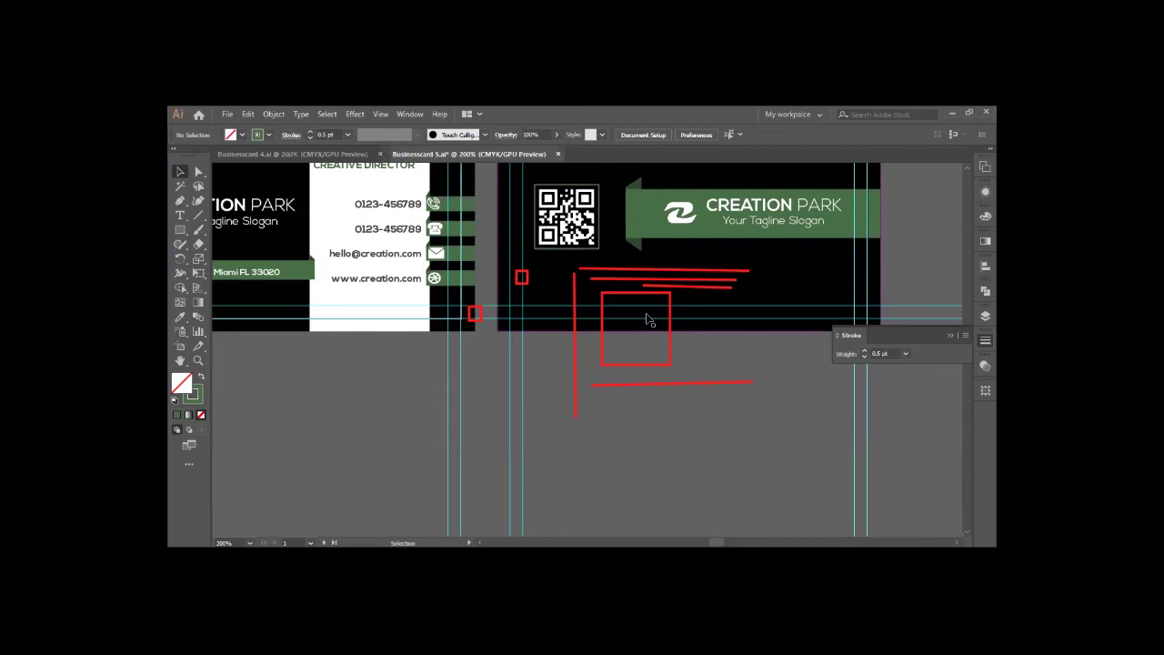
key(ctrl+s)
Step: Select the square outline around the QR code again and set its stroke weight to 0.75 pt
click(601, 234)
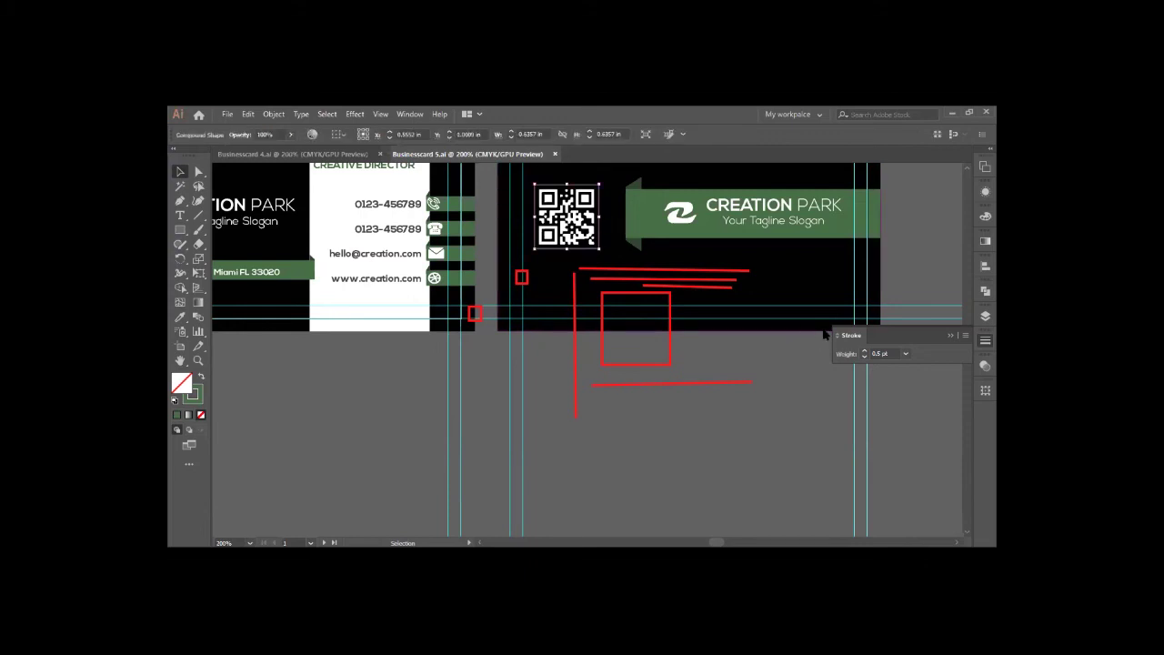
scroll(895, 354, up, 1)
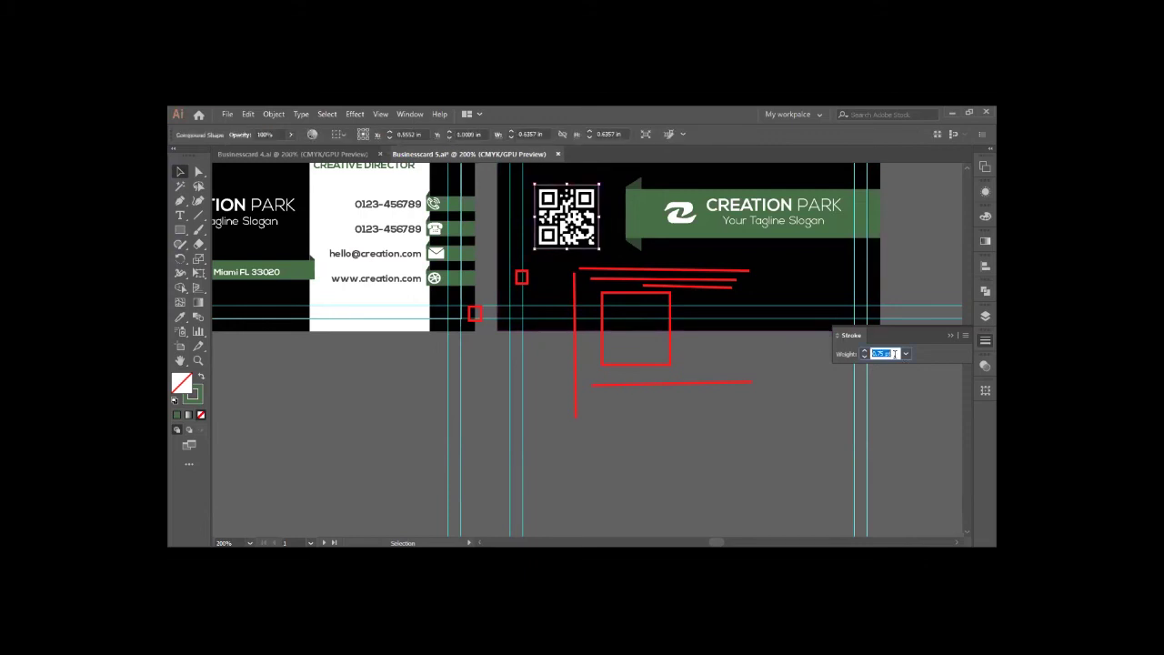
Step: Deselect the QR code outline, save Businesscard 5, and switch to the Businesscard 4 document
click(820, 409)
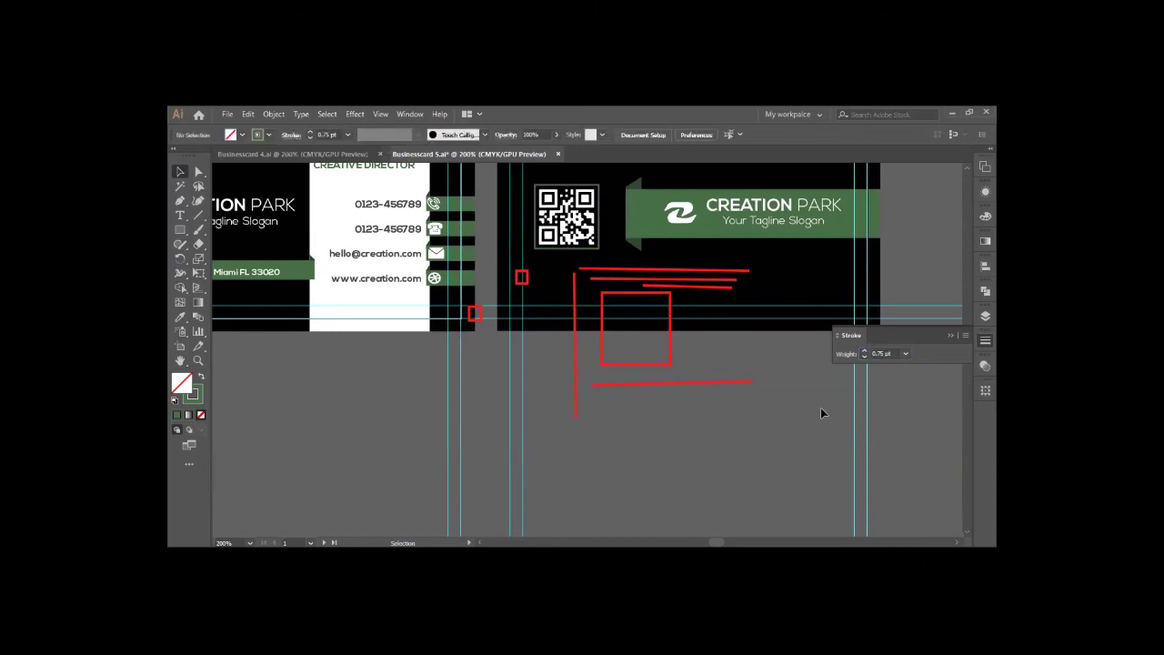
key(ctrl+s)
scroll(482, 308, down, 1)
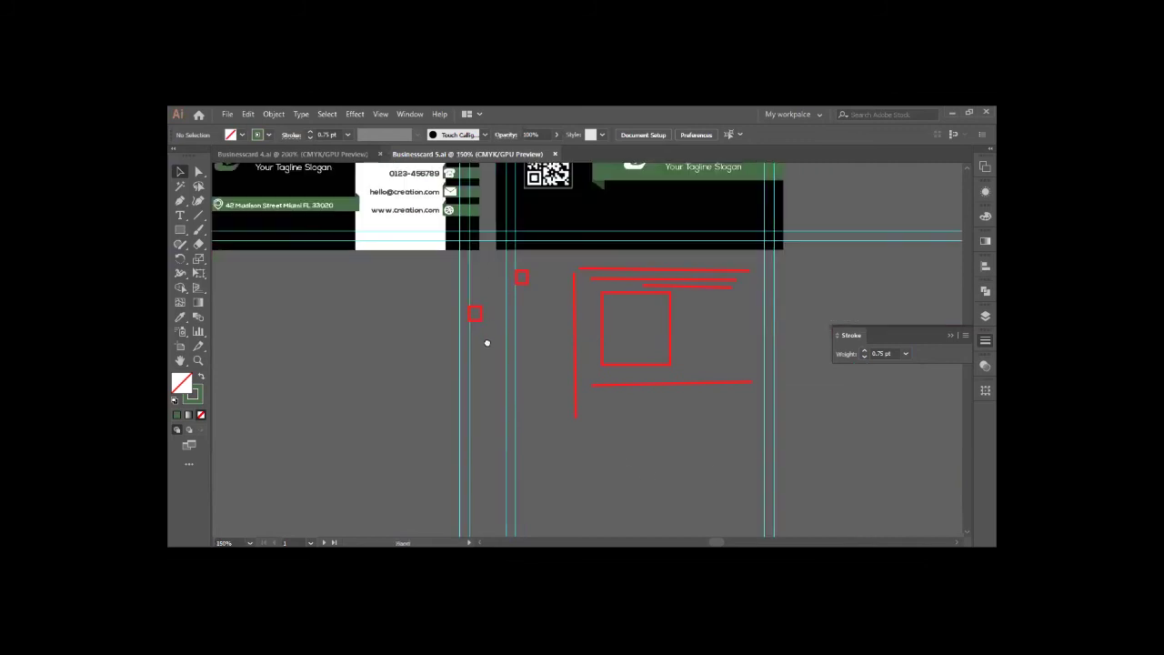
scroll(507, 364, up, 3)
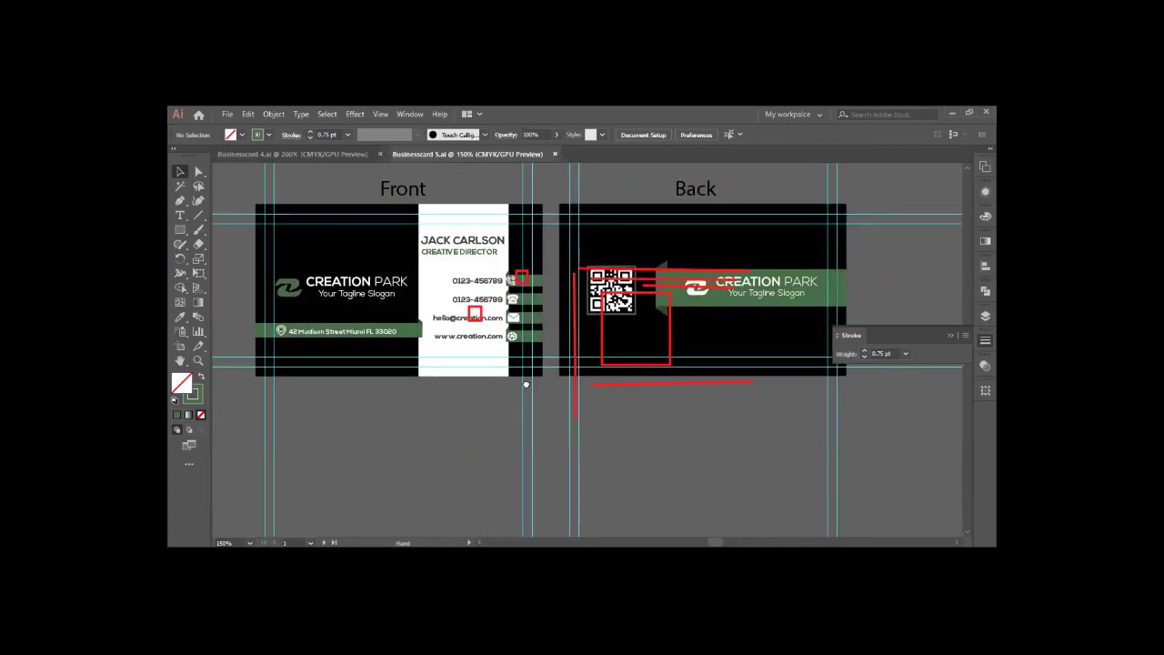
scroll(527, 398, up, 1)
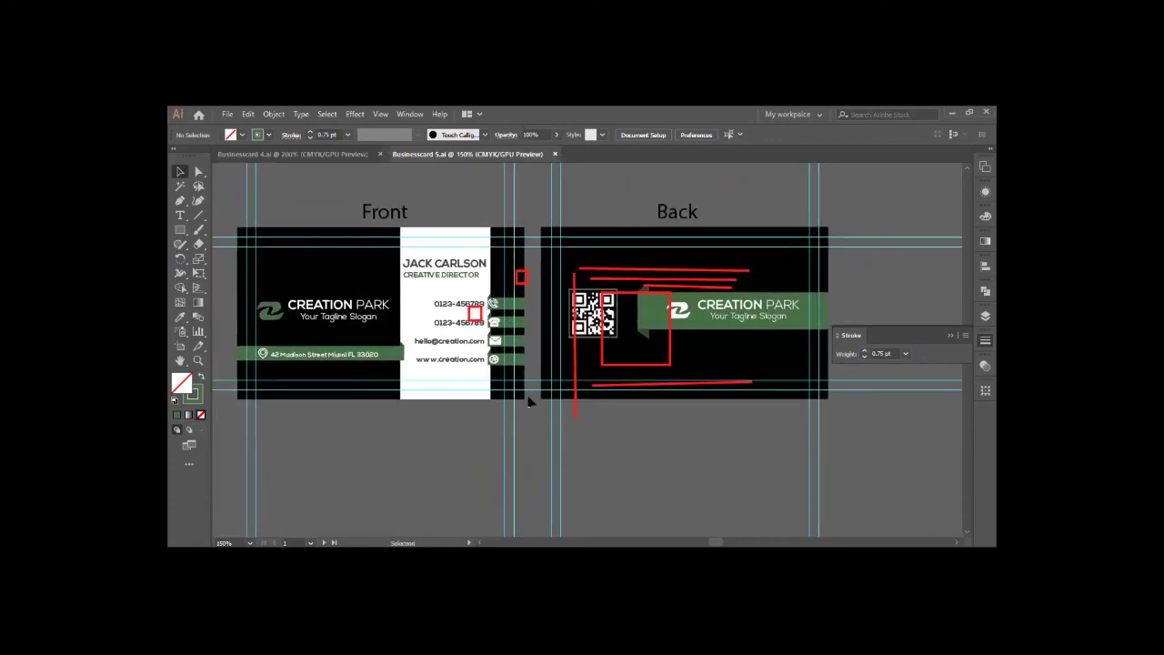
click(347, 153)
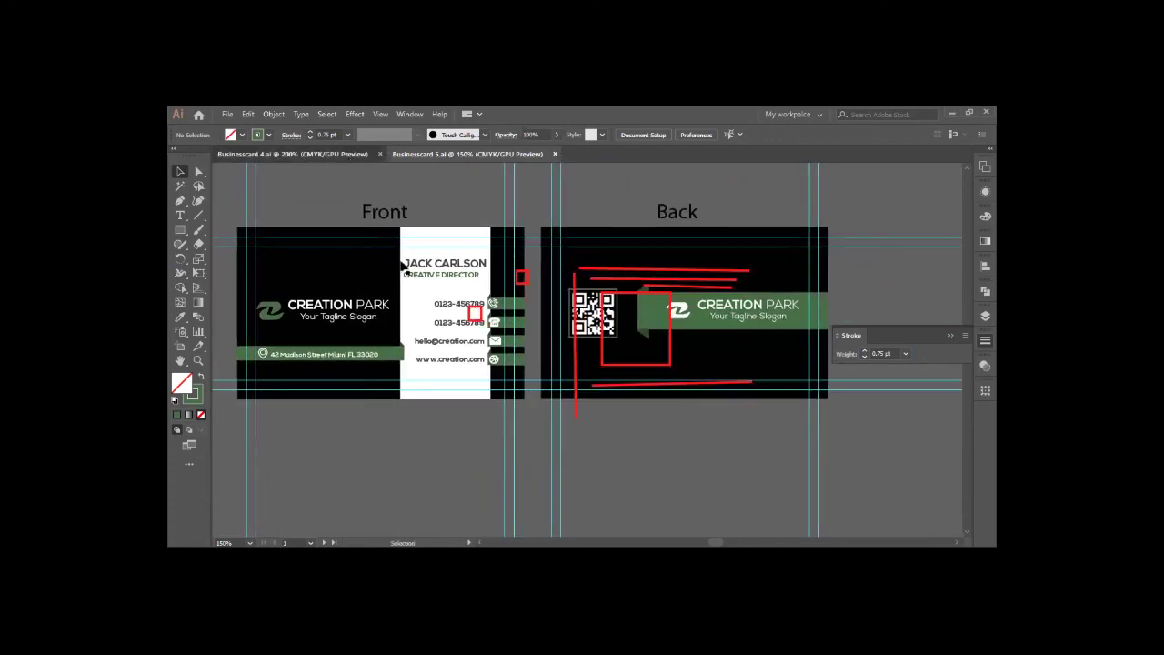
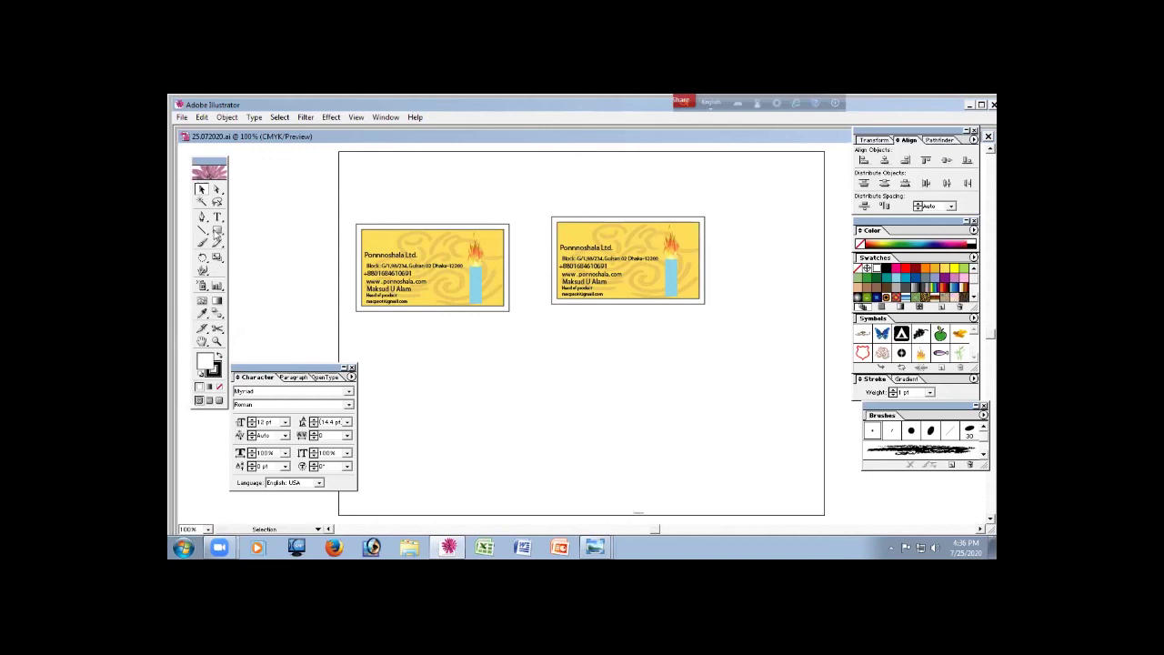
Step: Inspect the lower-right corner of the left yellow business card in 25.072020.ai up close, and return to a view of the whole page
click(216, 342)
drag(441, 284, 527, 314)
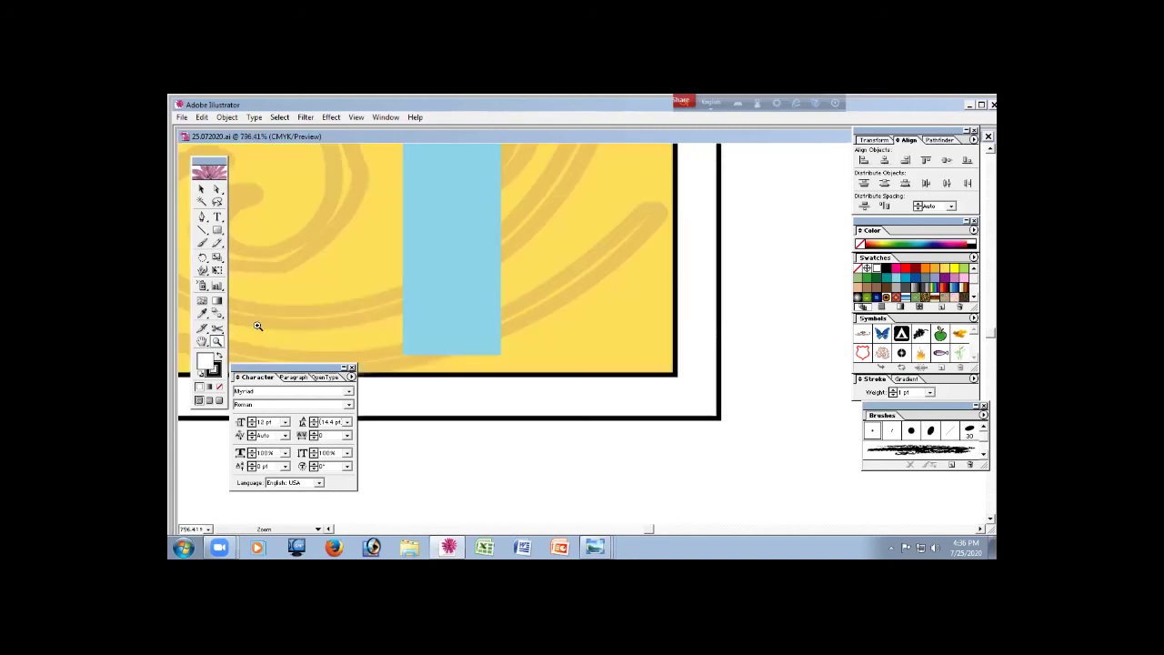
double_click(201, 342)
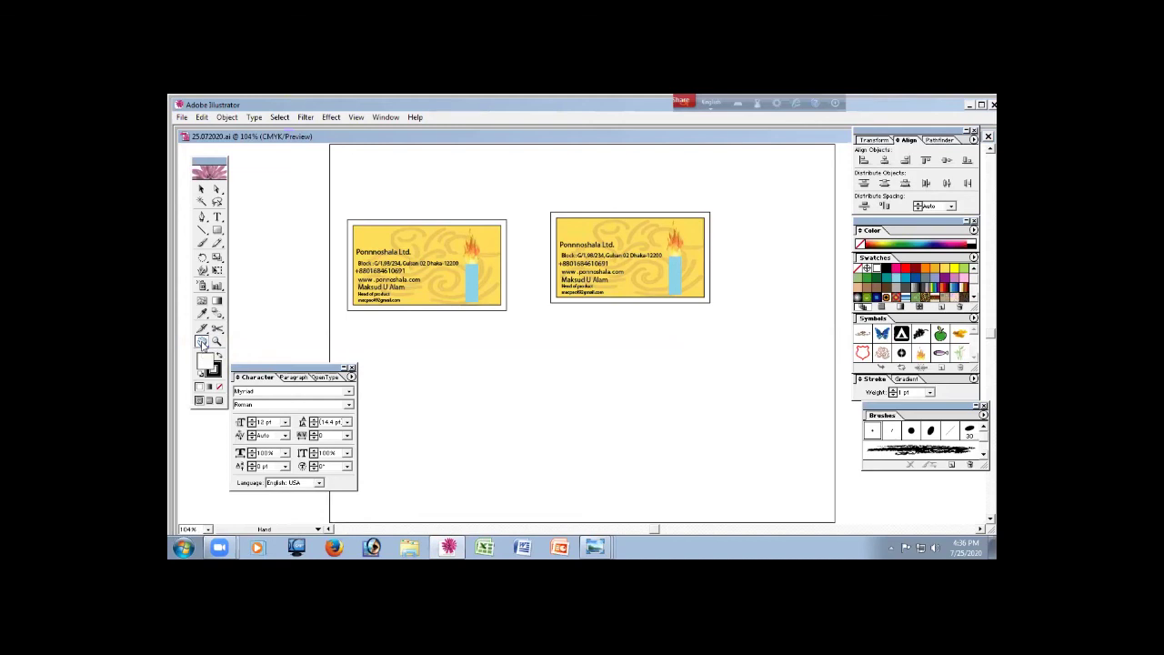
double_click(203, 343)
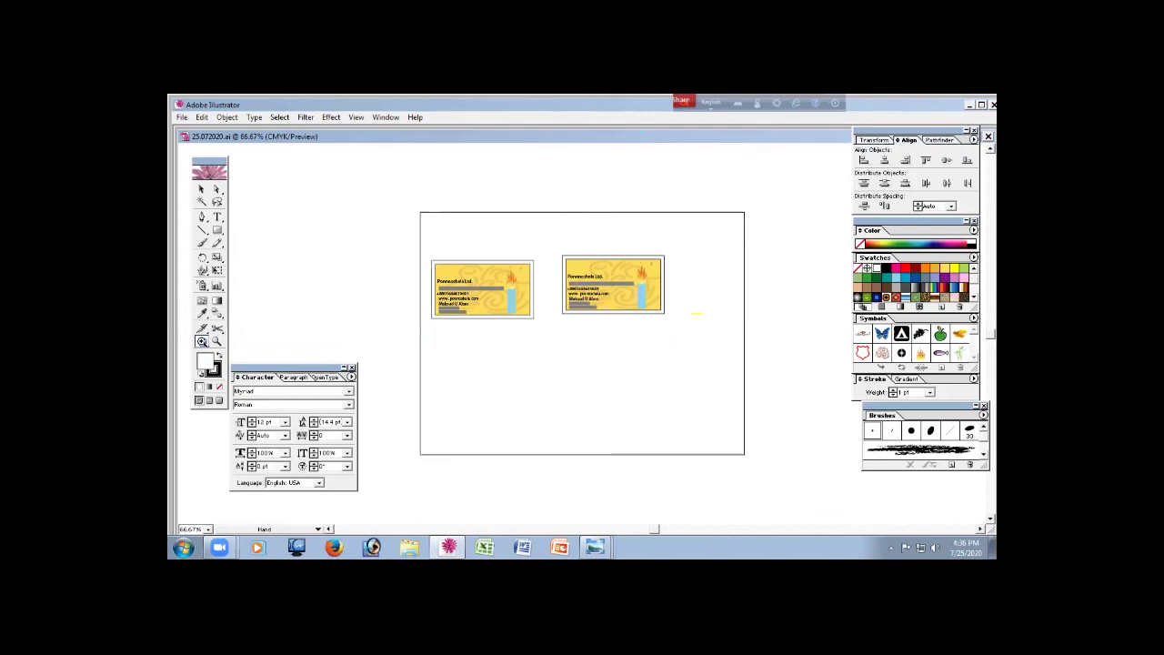
click(202, 189)
click(201, 342)
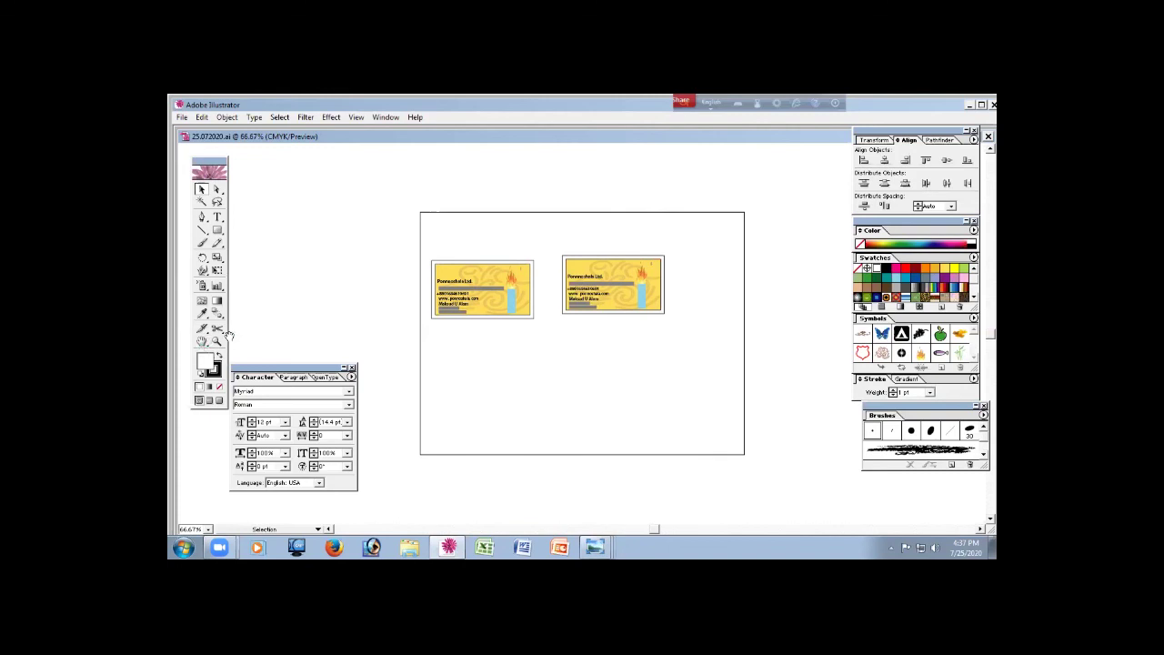